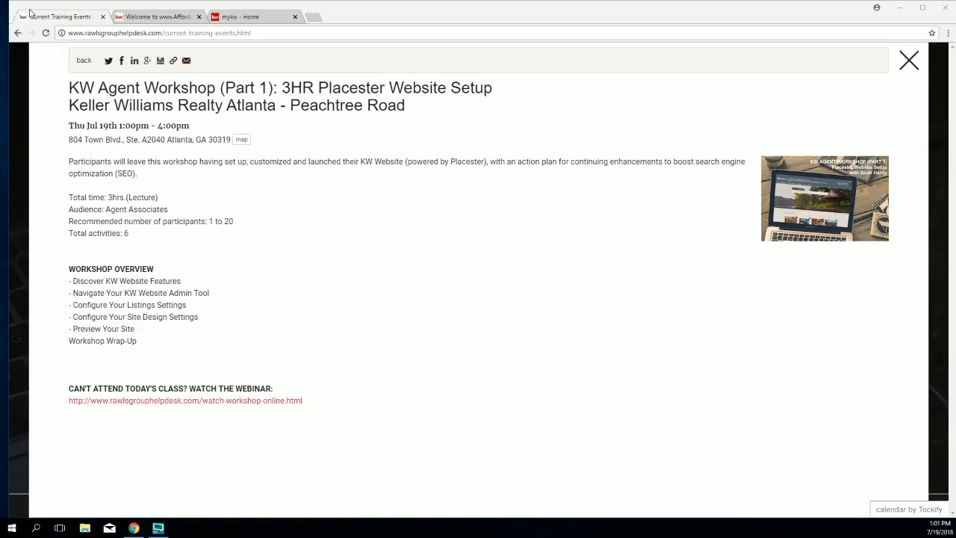
Step: Search YouTube for 'kw peachtree rd' and play the KW Peachtree Road live Placester Website Setup stream
click(316, 17)
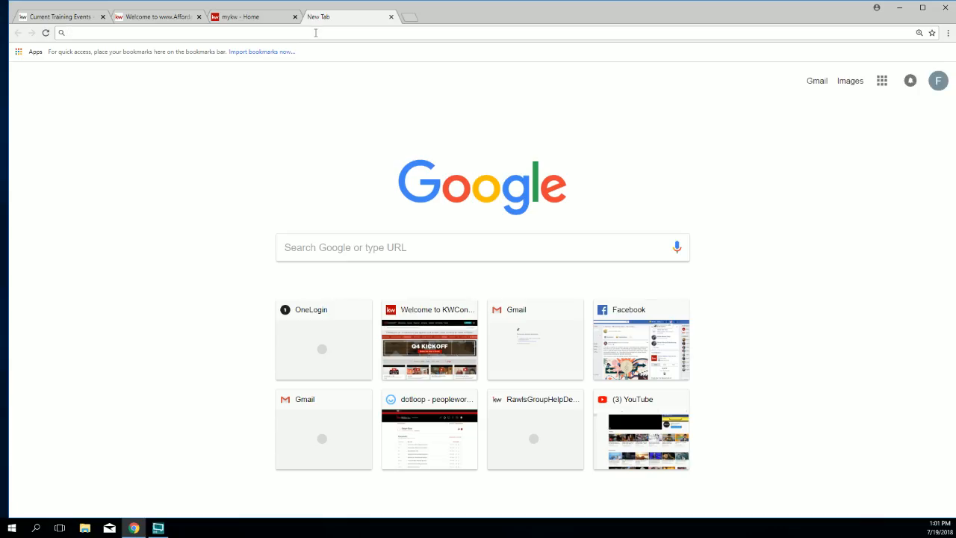
text(youtube.com)
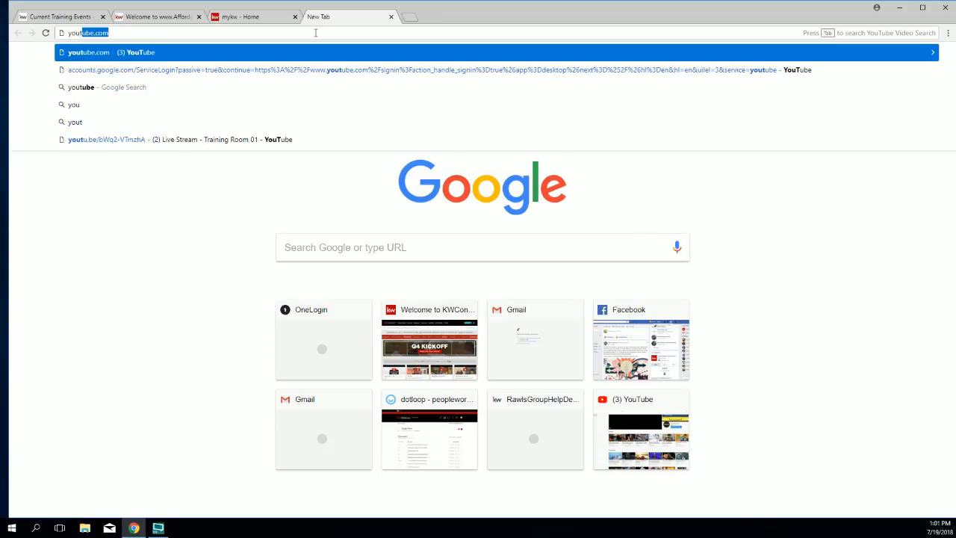
key(Return)
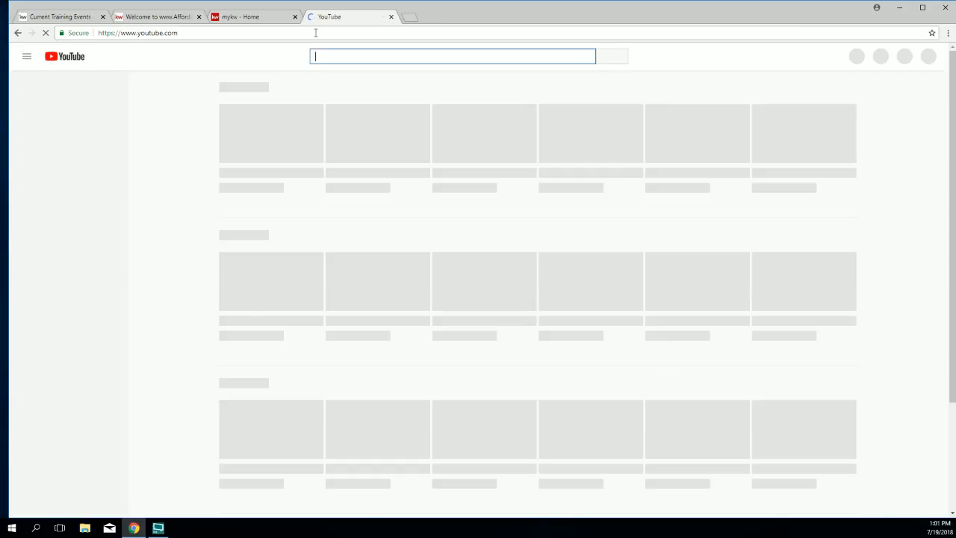
text(kw peachtree)
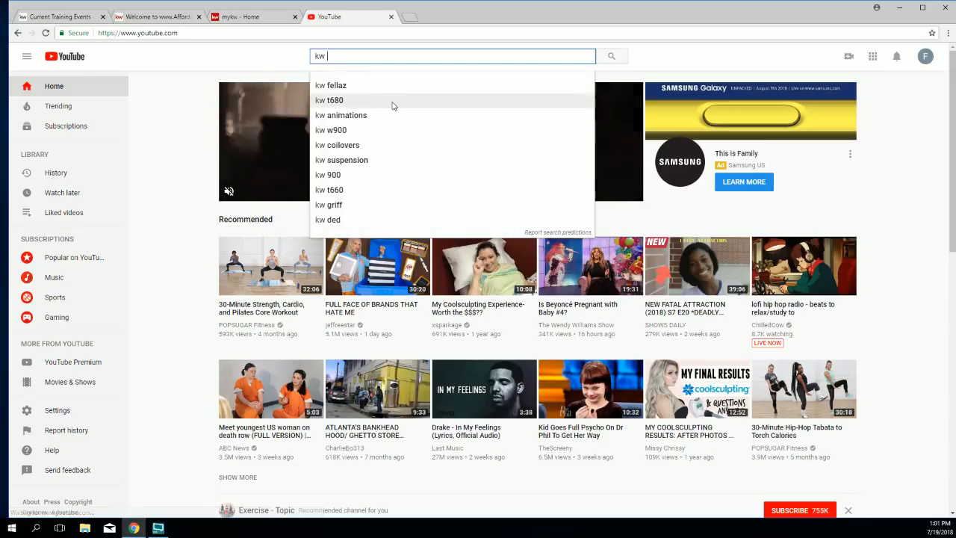
text( rd)
key(Return)
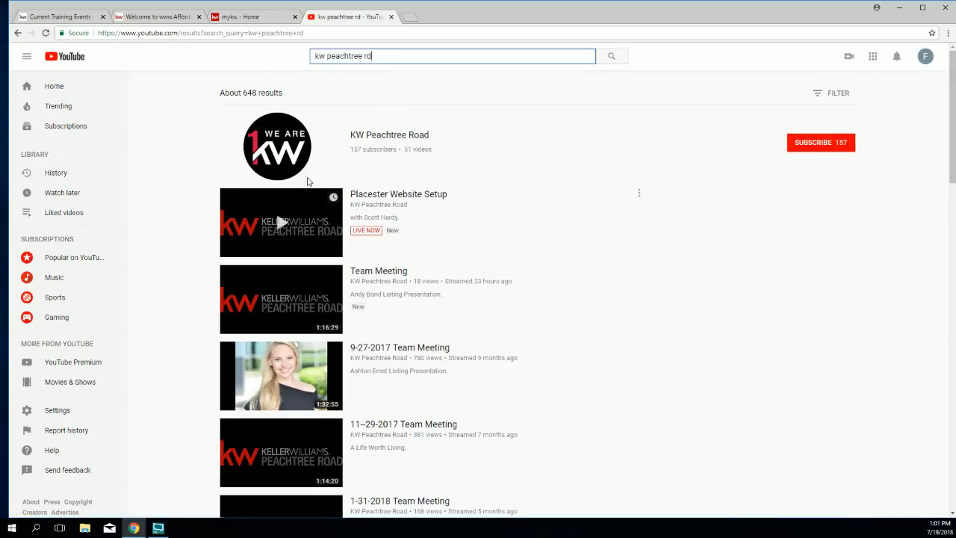
click(359, 141)
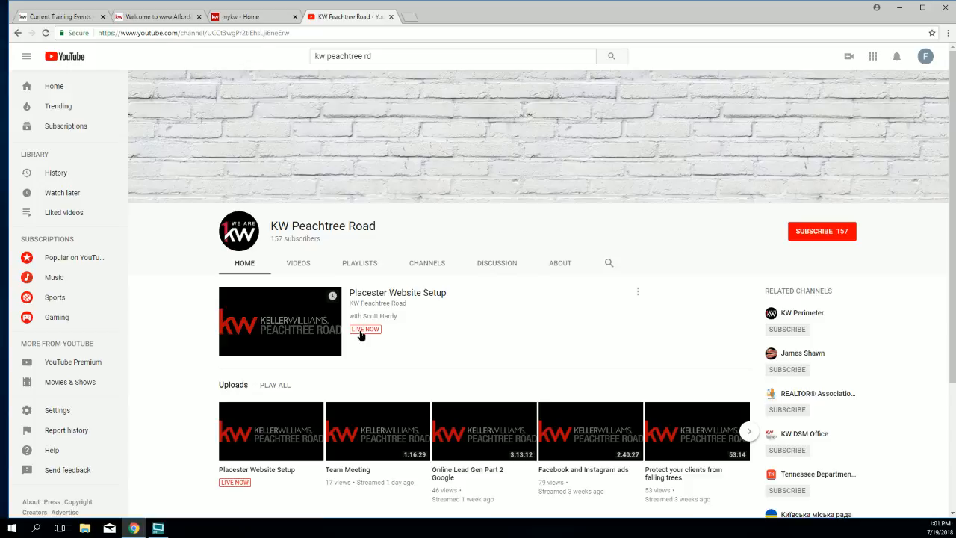
click(361, 333)
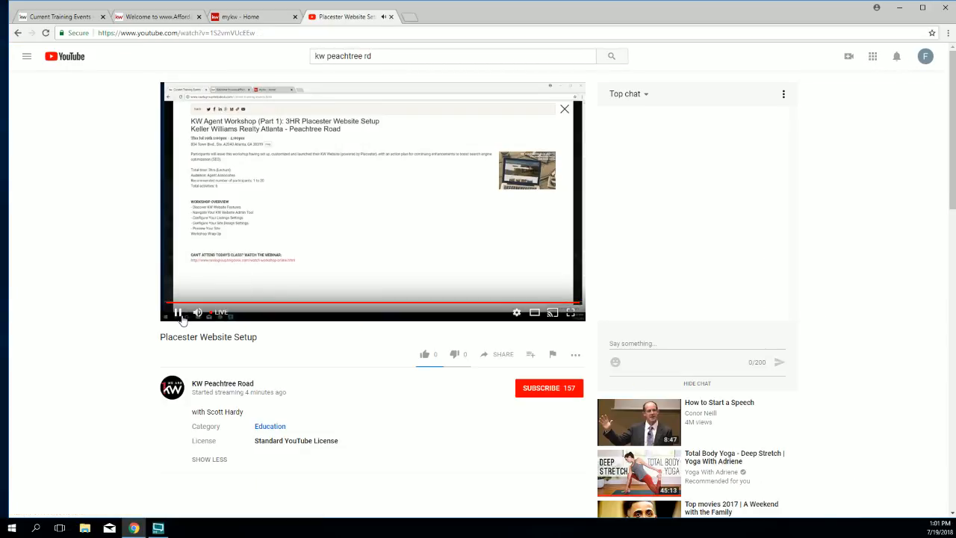
Step: Pause the live Placester stream and close the YouTube tab to reveal the myKW Home page
click(179, 314)
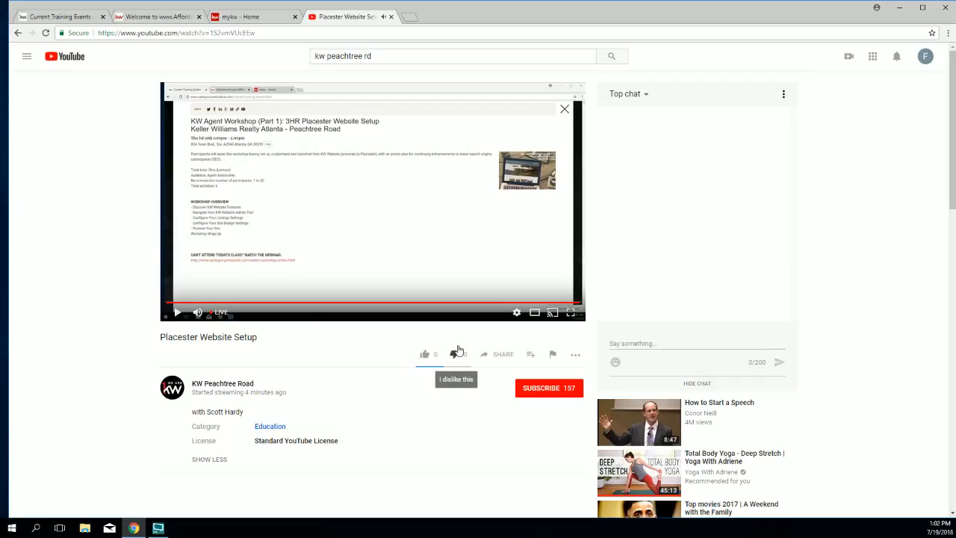
scroll(478, 321, down, 2)
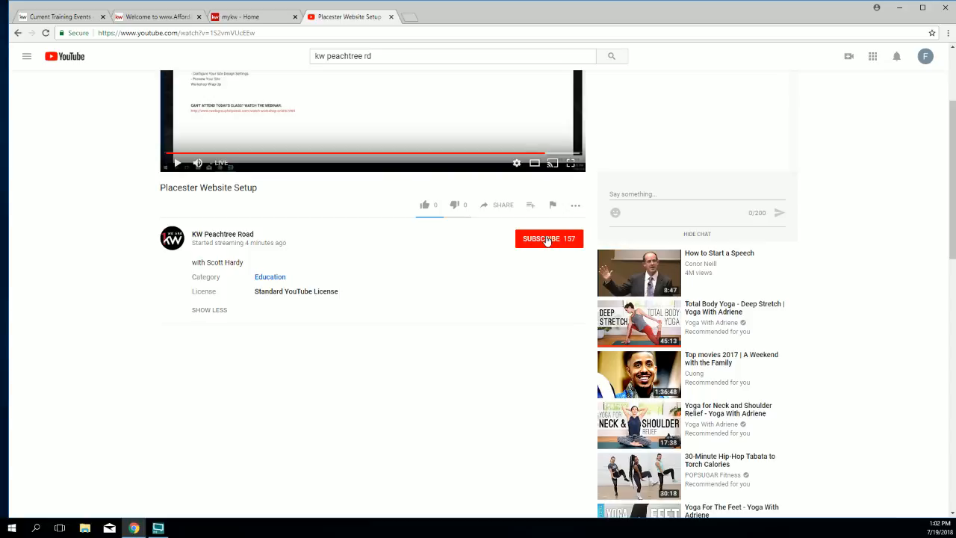
scroll(546, 244, down, 2)
scroll(496, 217, up, 4)
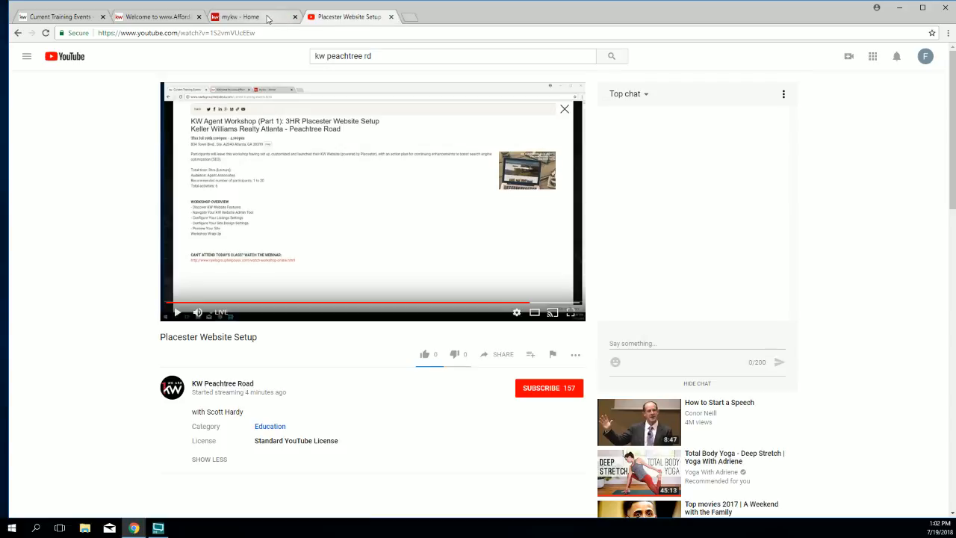
click(392, 17)
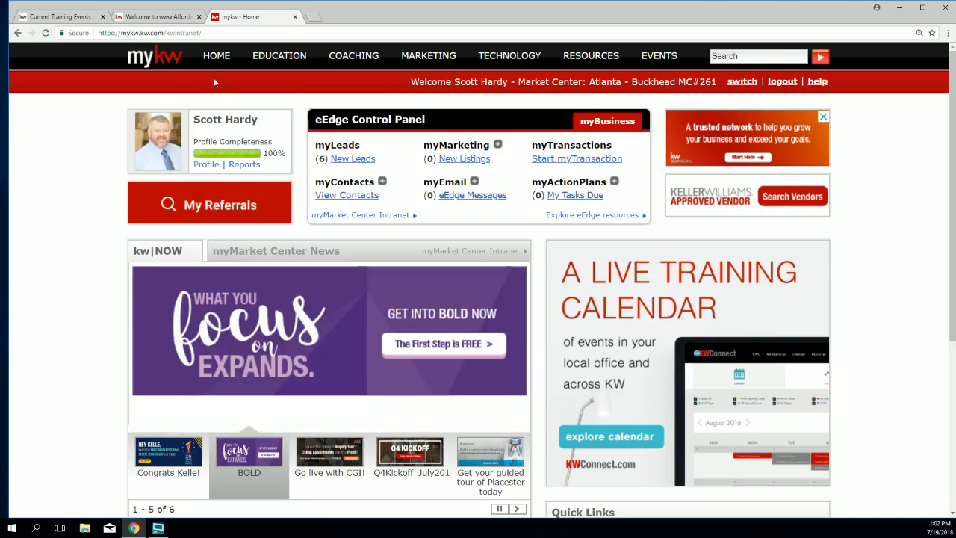
Step: Switch back to the Current Training Events tab showing the Jul 19th Placester workshop details
click(71, 12)
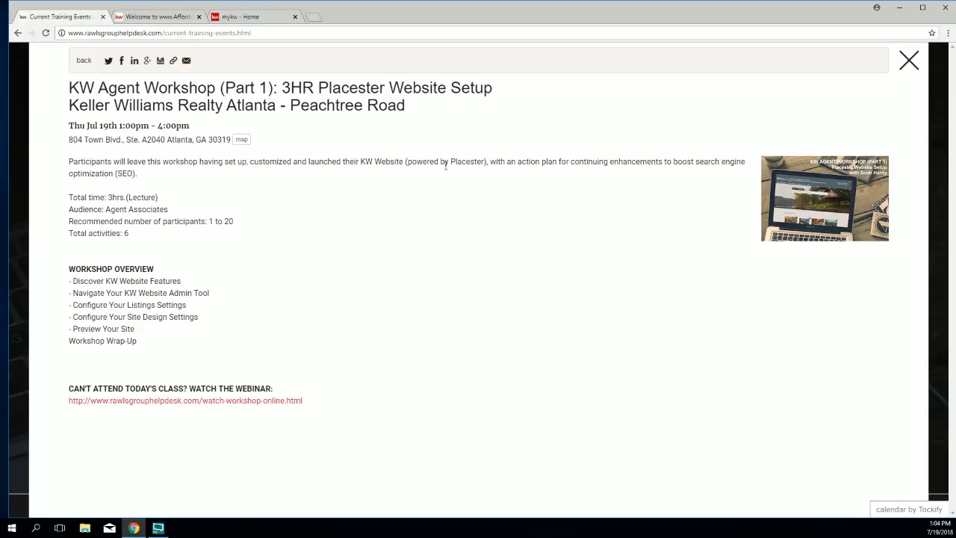
Step: Close the workshop popup and browse the Rawls Group Help Desk home page down to its training videos
click(908, 67)
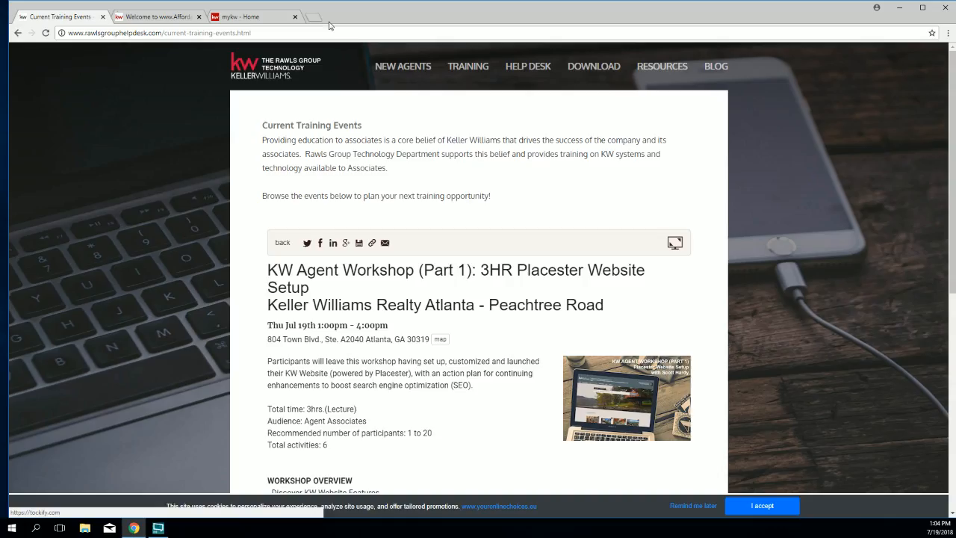
click(274, 73)
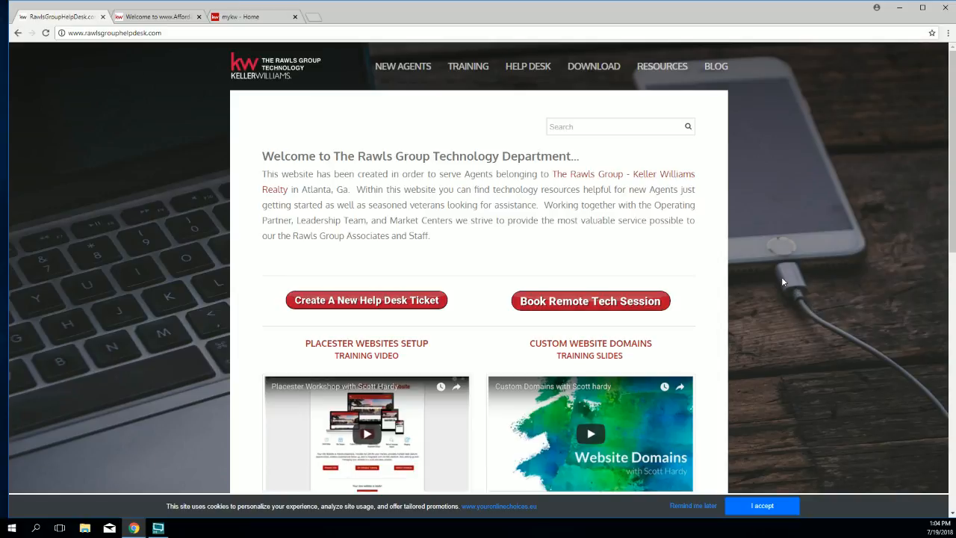
scroll(782, 280, down, 2)
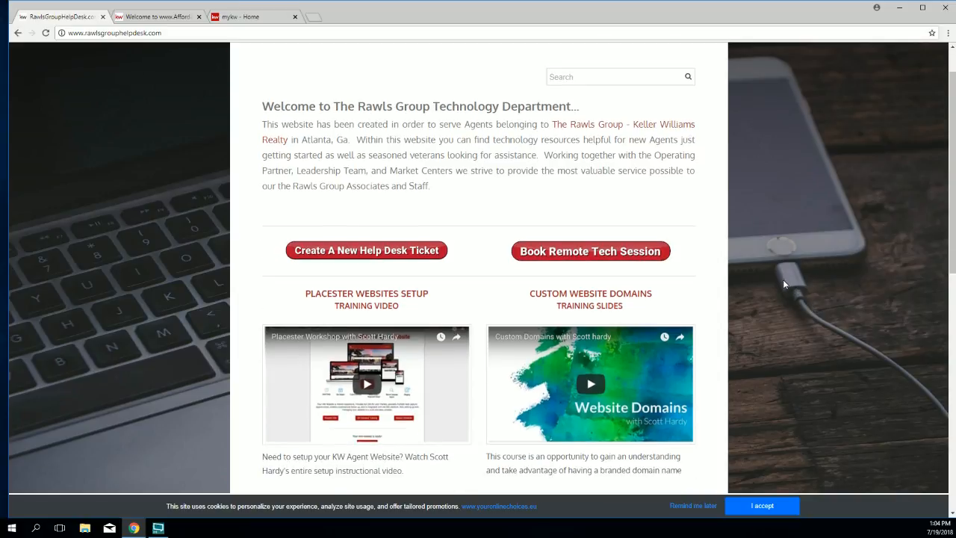
scroll(783, 283, down, 1)
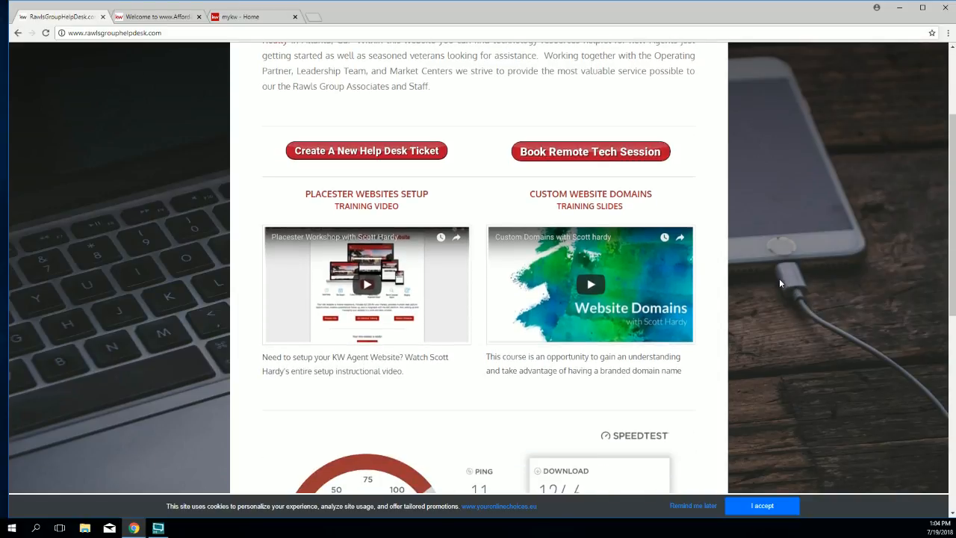
scroll(779, 278, down, 1)
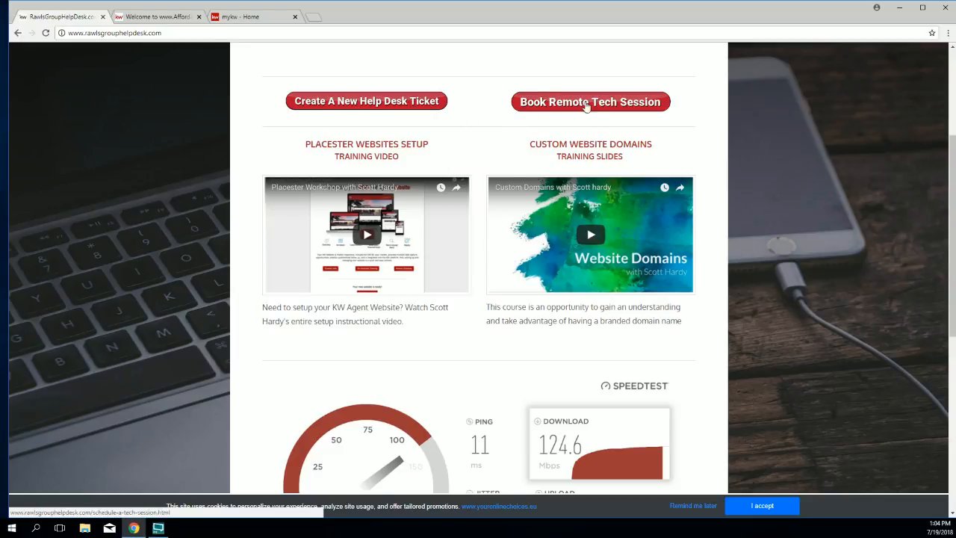
Step: Open the Contact Us new-ticket form and review its Subject field and Priority levels without choosing one
click(345, 107)
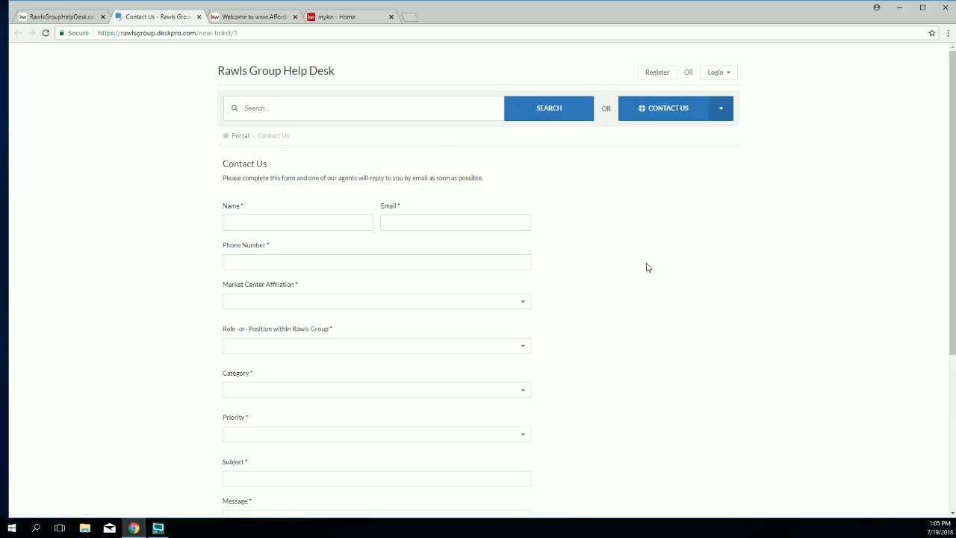
scroll(647, 267, down, 2)
scroll(647, 267, down, 1)
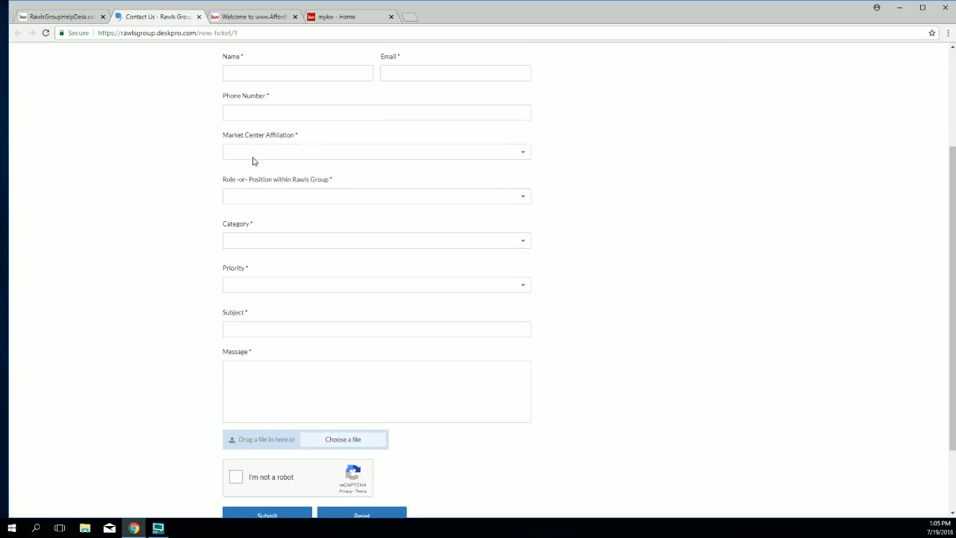
scroll(193, 265, down, 2)
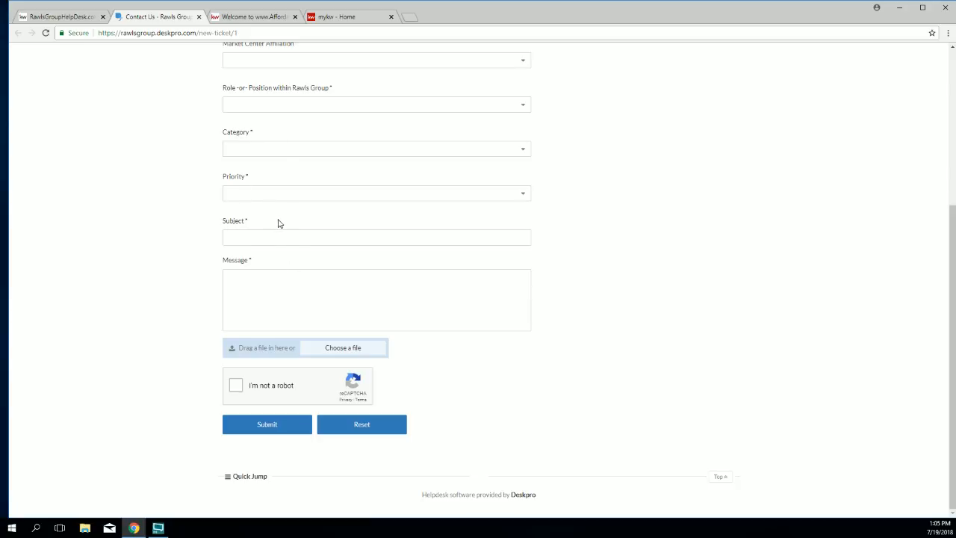
click(323, 231)
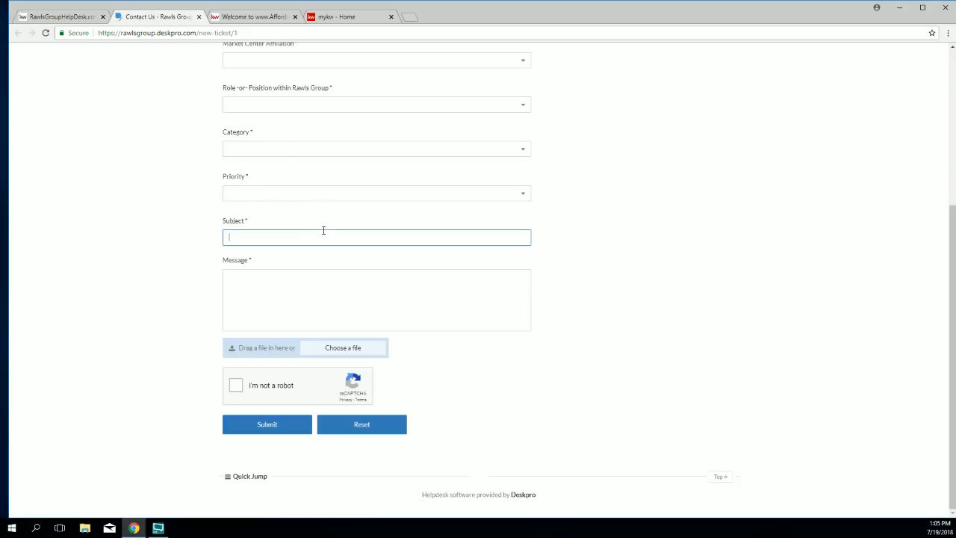
click(315, 195)
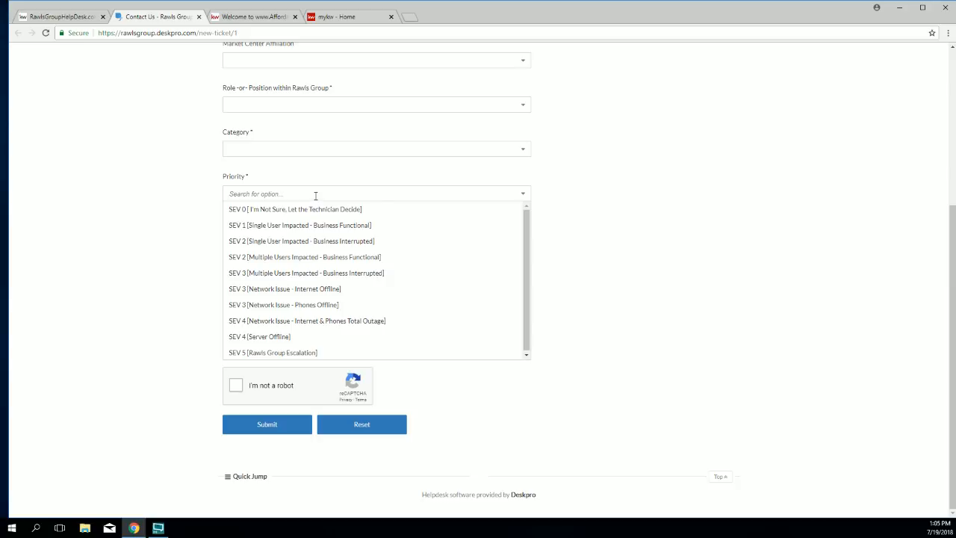
click(190, 232)
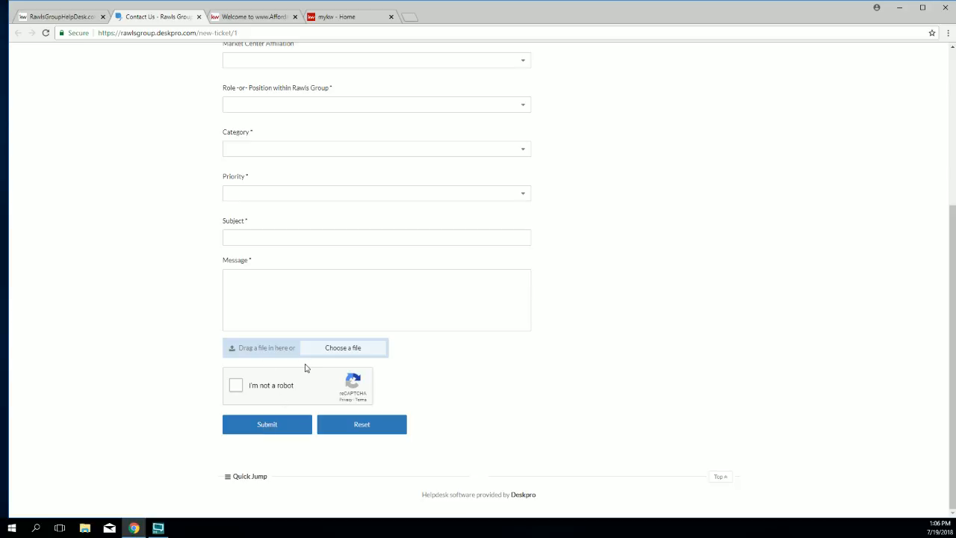
Step: Close the ticket form and pick the Friday, July 27, 2018 3:00 PM remote tech session slot
click(199, 16)
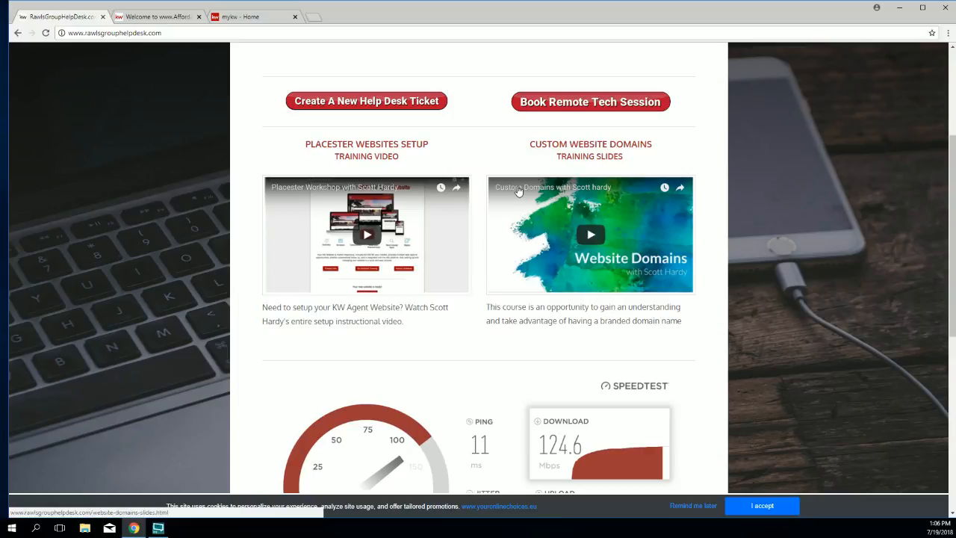
click(577, 108)
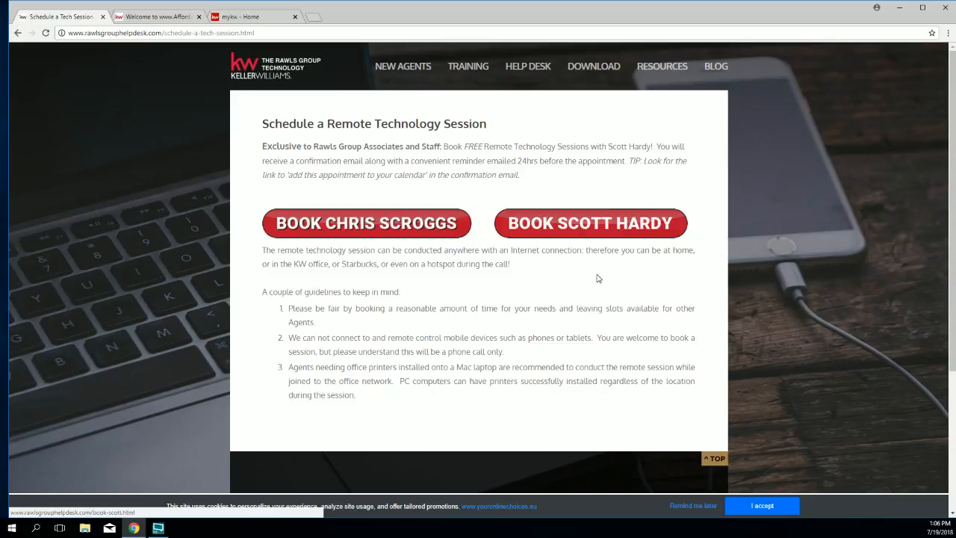
click(584, 226)
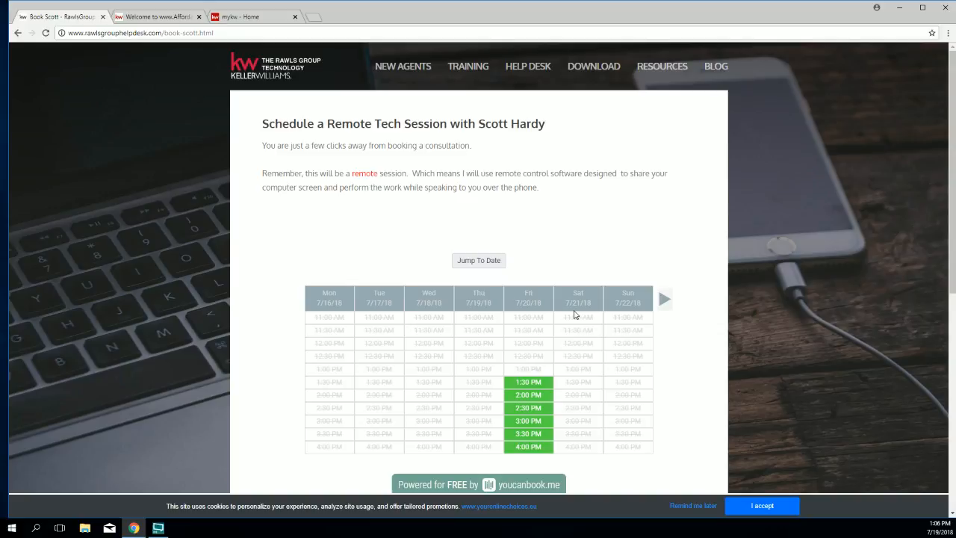
scroll(677, 407, down, 1)
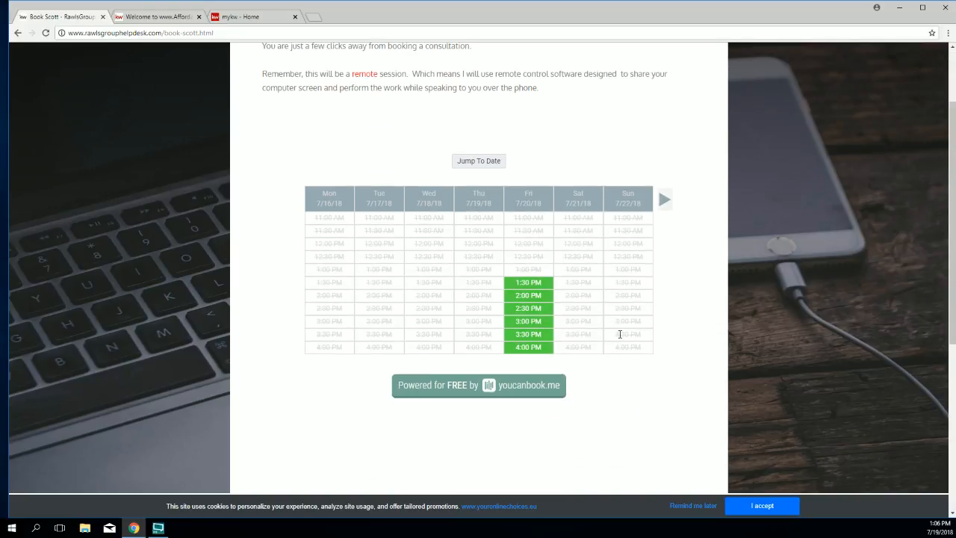
click(663, 201)
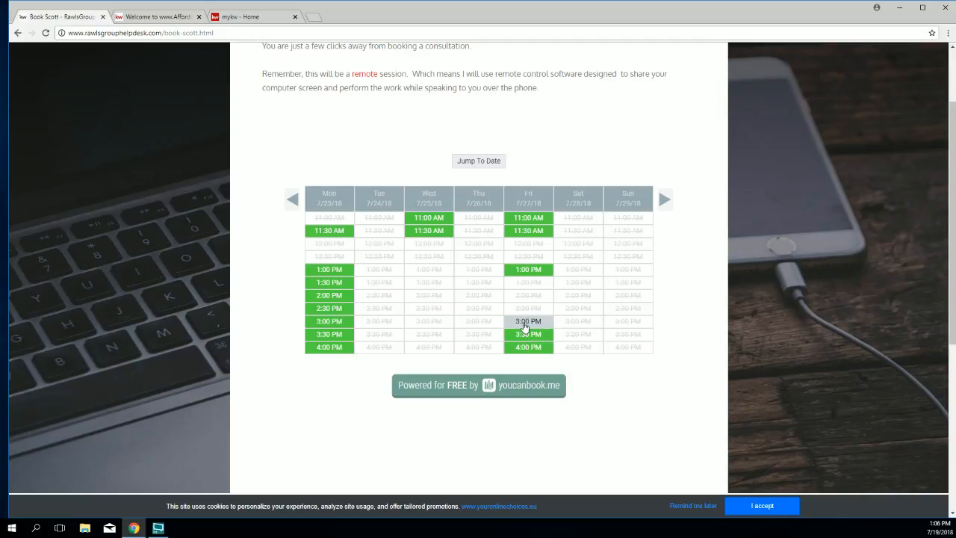
click(521, 322)
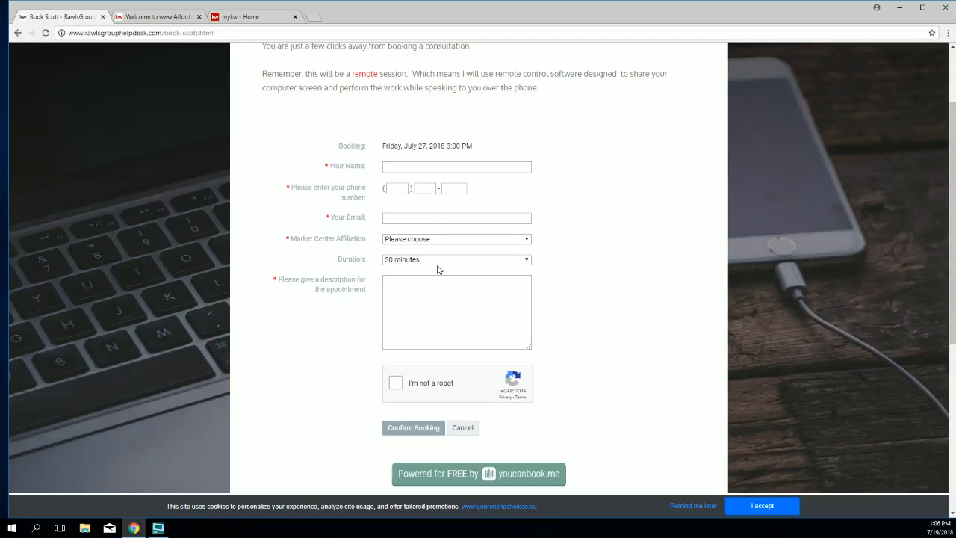
Step: Check the 30-minute and 1-hour duration options, leave the booking form unfilled, and open a blank tab
drag(335, 259, 406, 261)
click(409, 260)
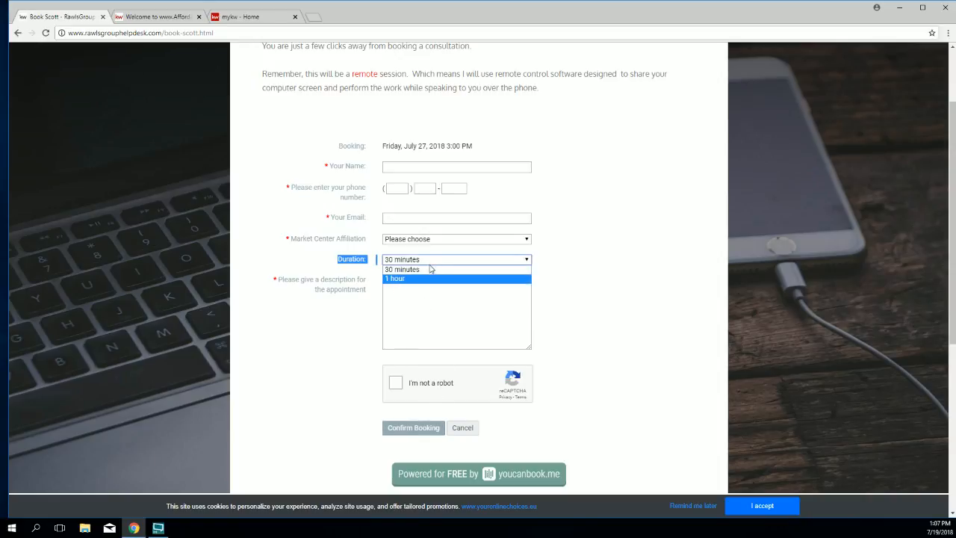
drag(472, 146, 382, 146)
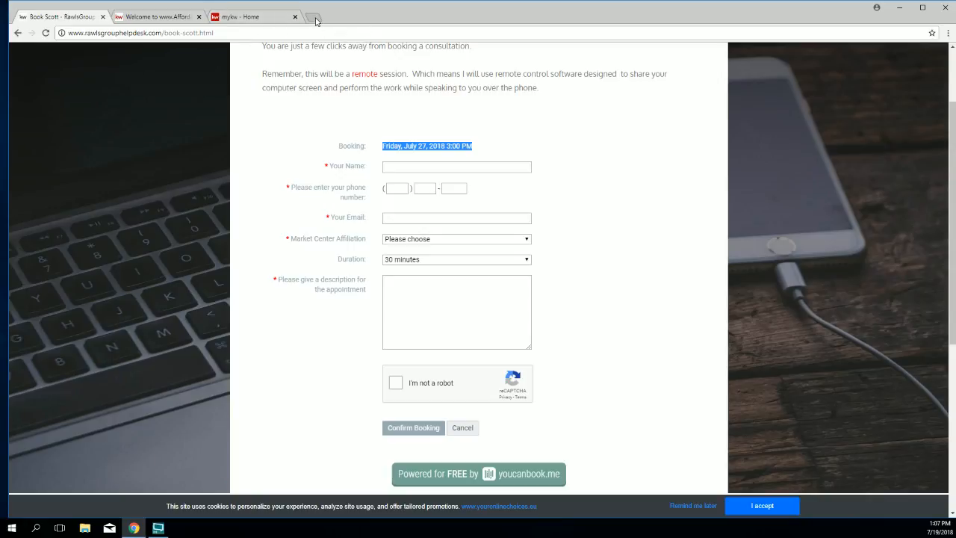
click(315, 19)
Step: Search Google for 'steering wheel desk' and browse the image results
click(316, 251)
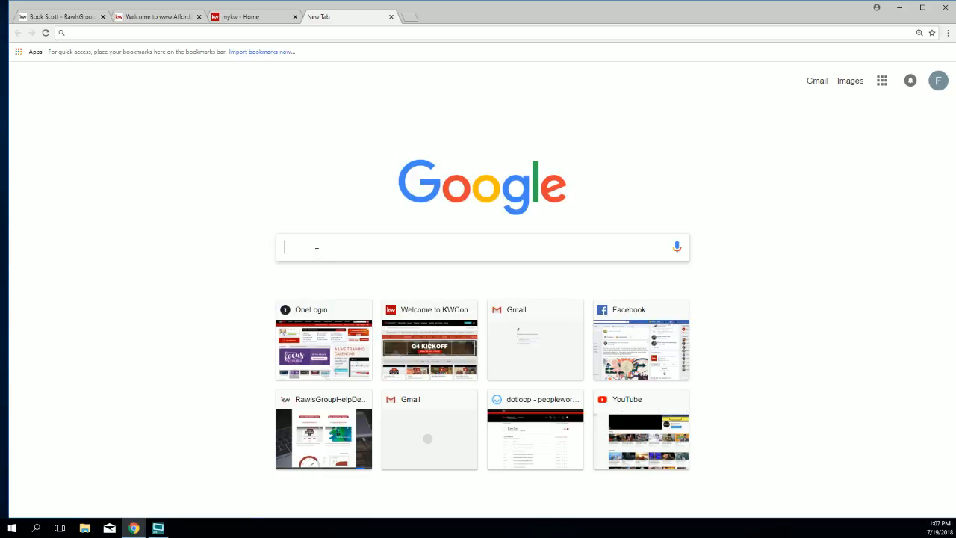
text(sterr)
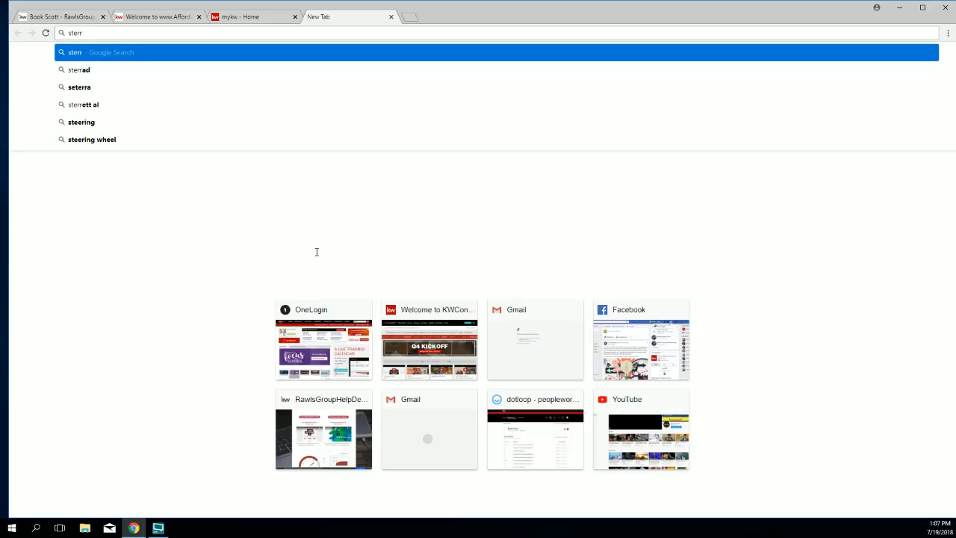
key(BackSpace)
key(BackSpace)
text(e)
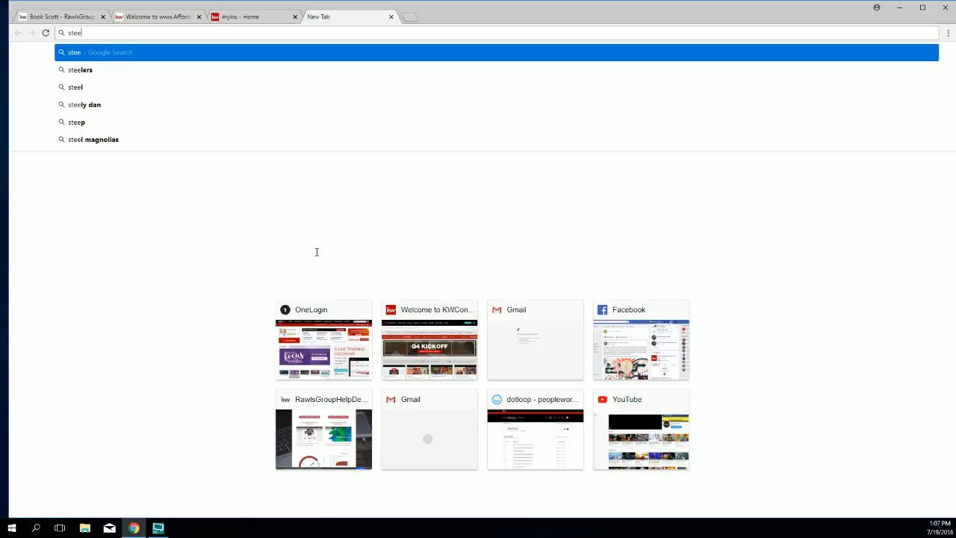
text(ringwheel desk)
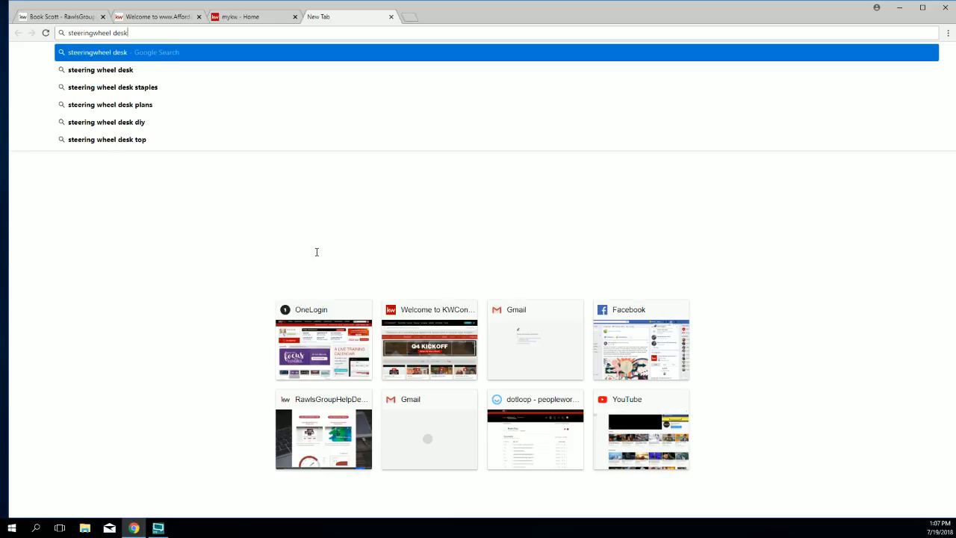
key(Return)
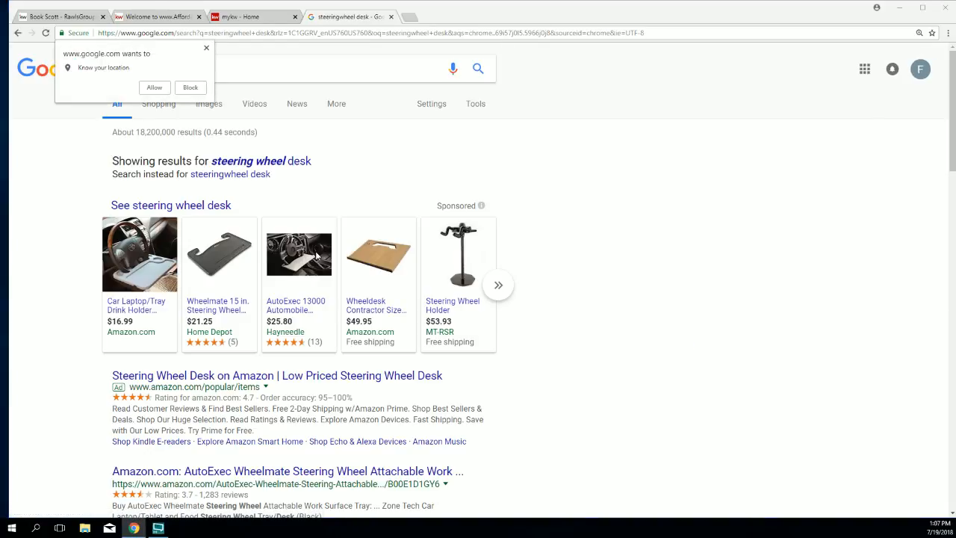
click(218, 109)
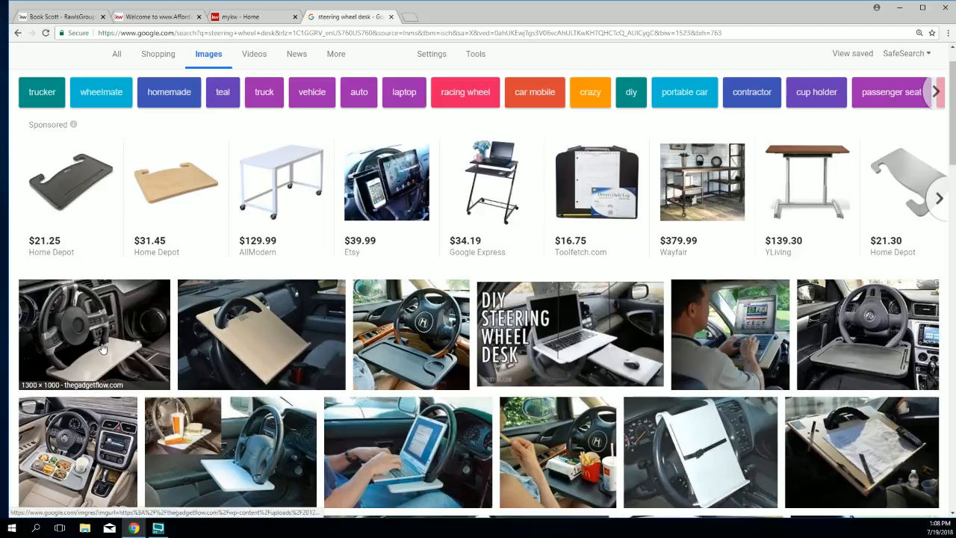
scroll(258, 367, down, 1)
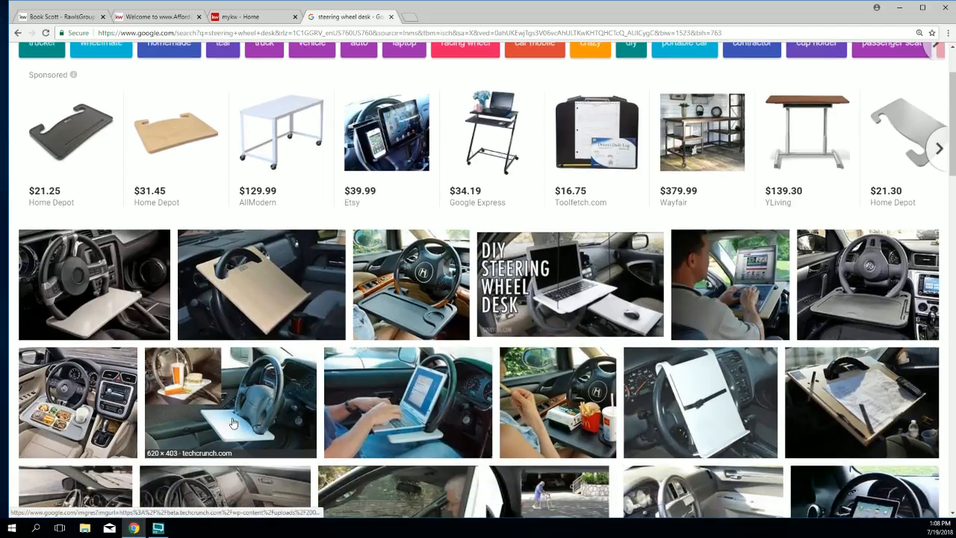
scroll(224, 414, down, 2)
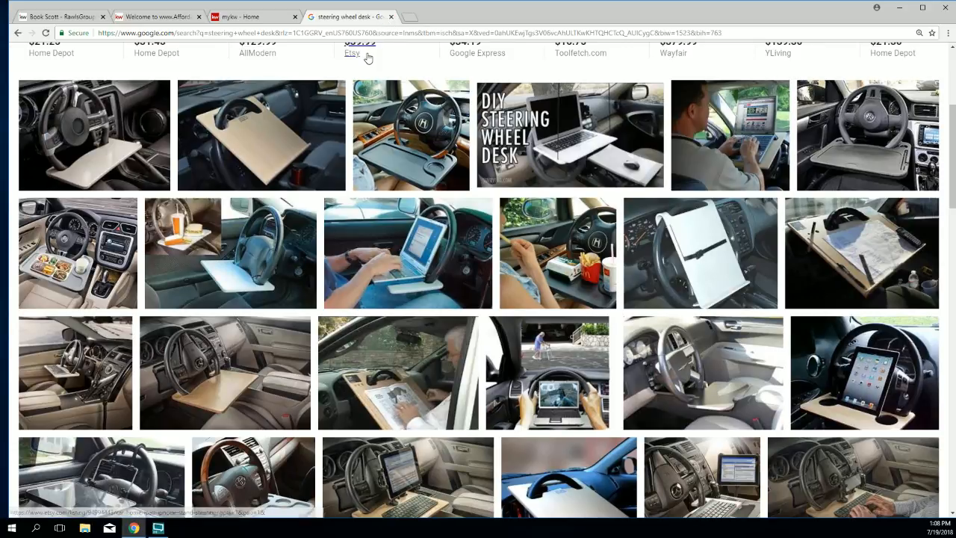
Step: Close the Google search tab and return to the Rawls Group booking form for the July 27 slot
click(391, 18)
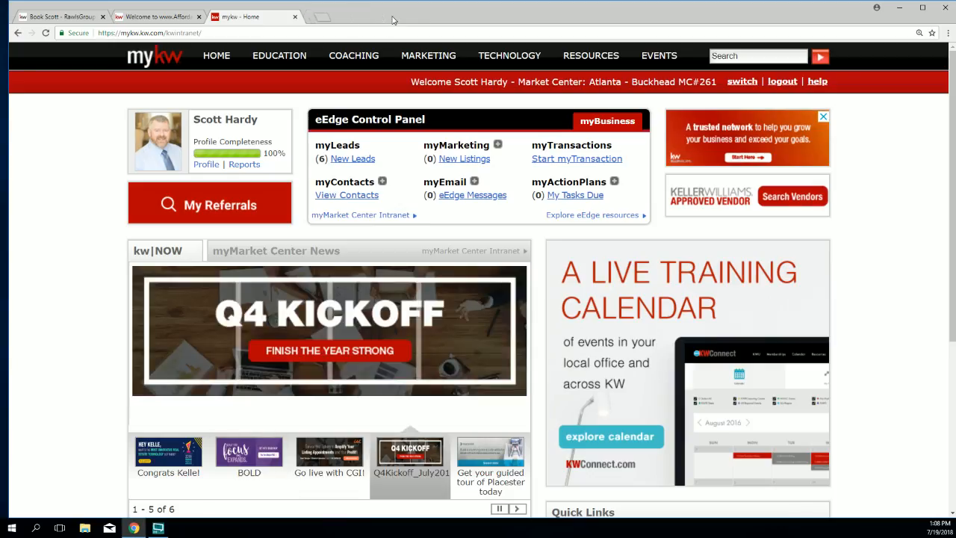
click(154, 17)
click(63, 18)
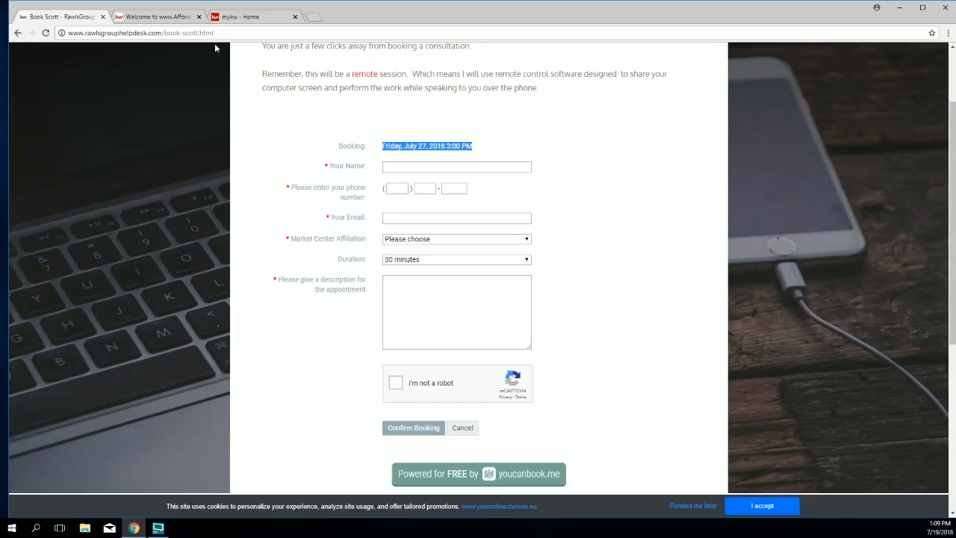
Step: Open Current Training Events, scroll its Placester workshops from Jul 19th to Nov 29th, then return home
scroll(214, 48, up, 2)
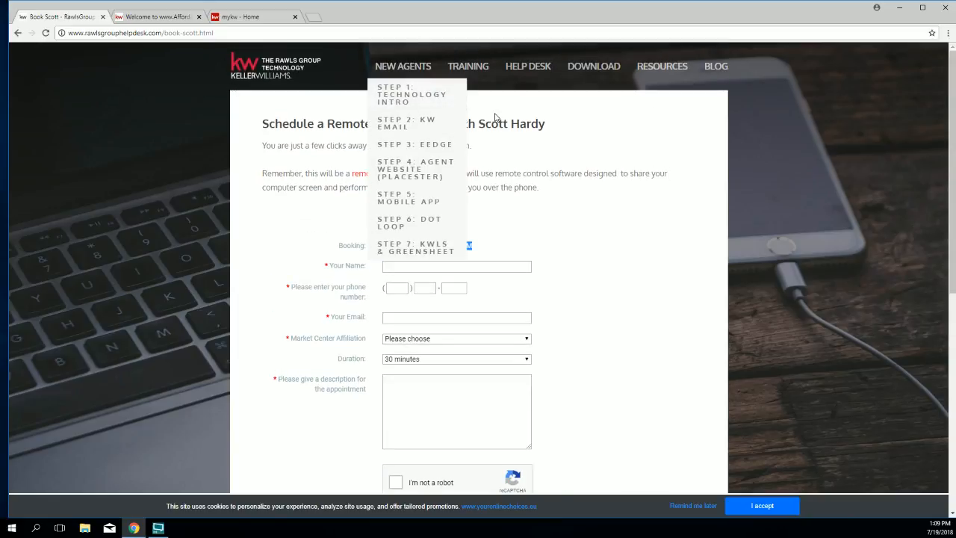
mouse_move(468, 67)
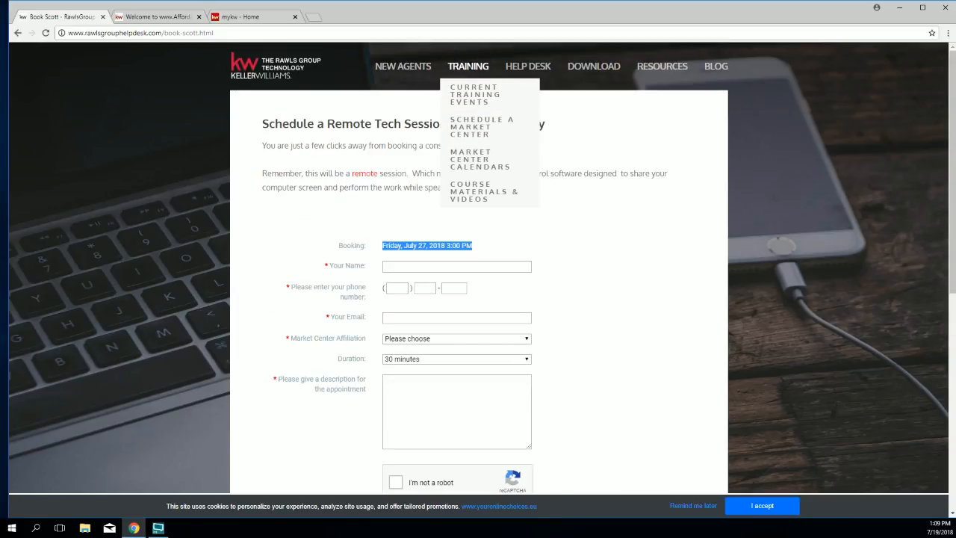
click(466, 90)
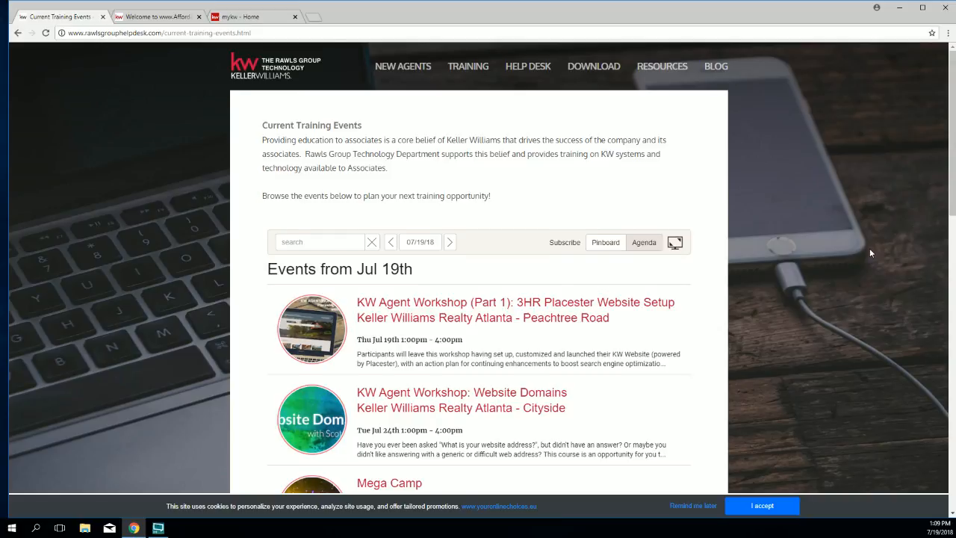
scroll(869, 253, down, 1)
scroll(869, 252, down, 2)
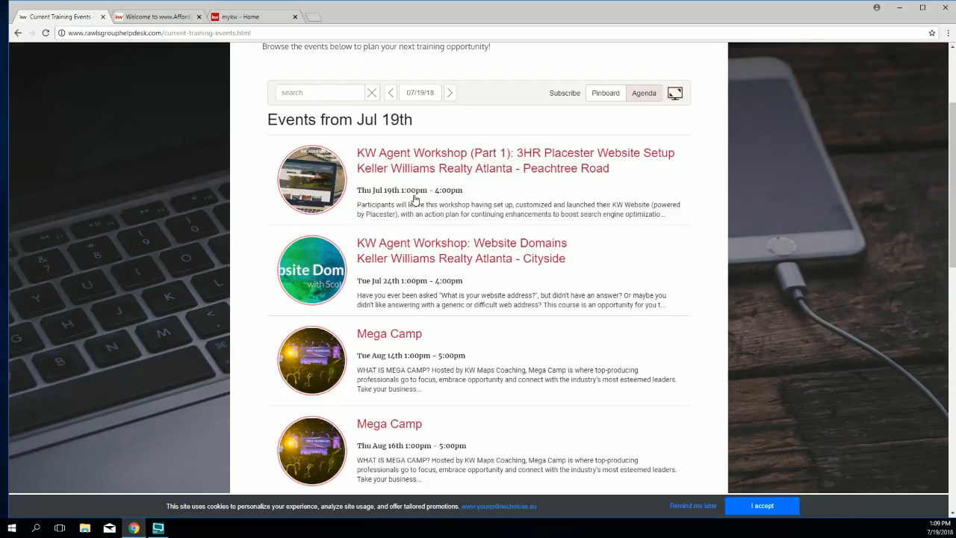
scroll(392, 411, down, 1)
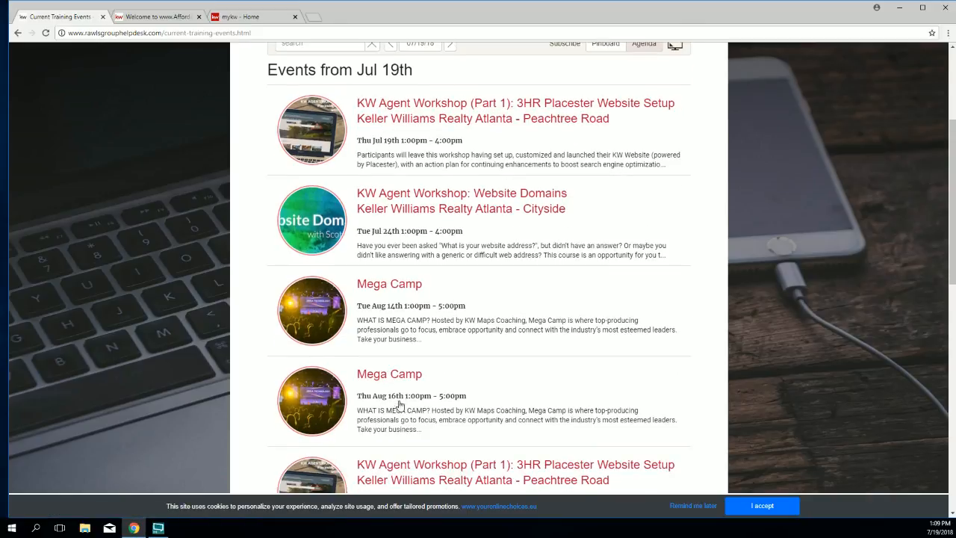
scroll(433, 333, down, 1)
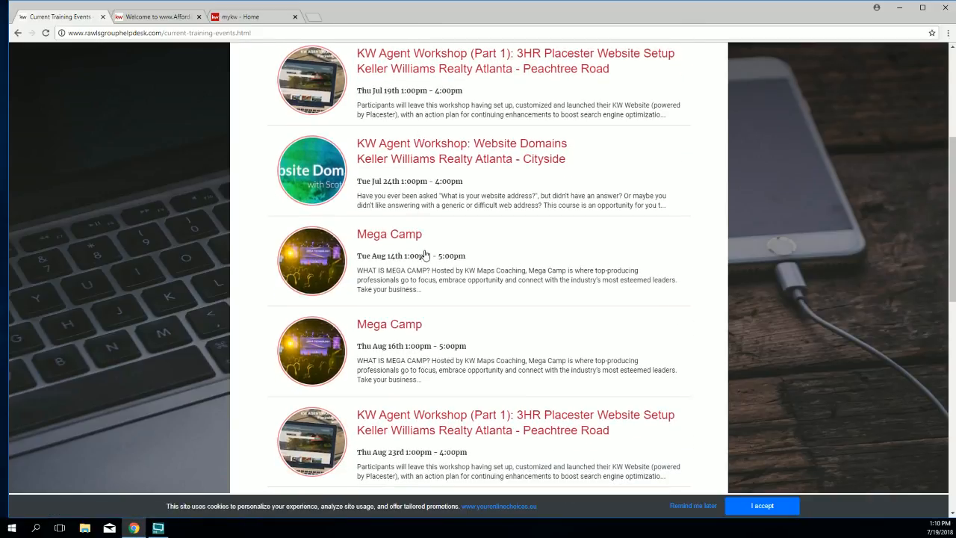
scroll(412, 309, down, 3)
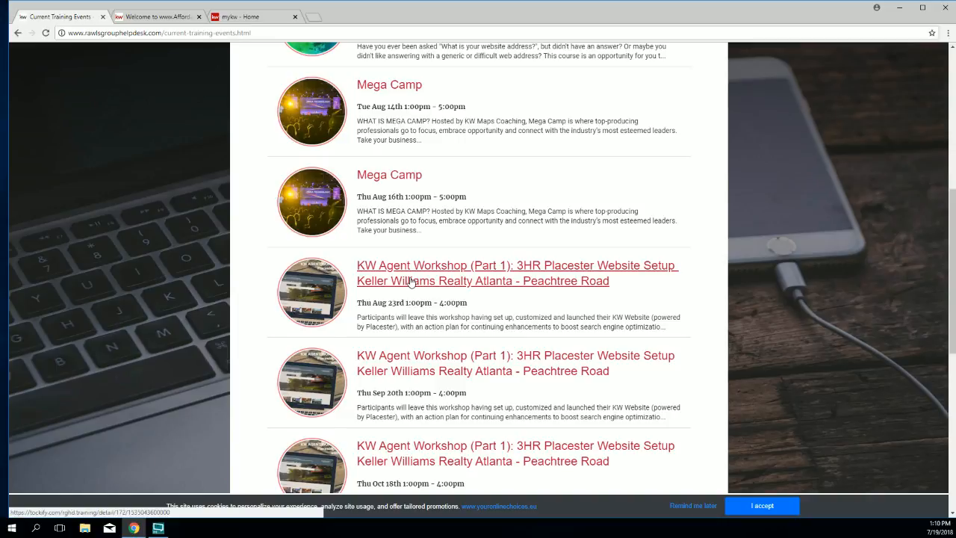
scroll(463, 369, down, 3)
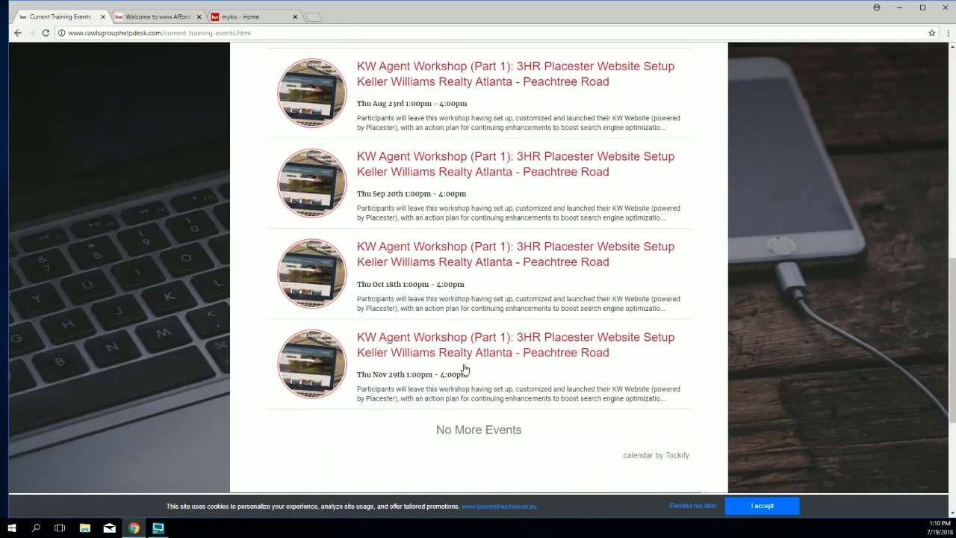
scroll(457, 365, up, 4)
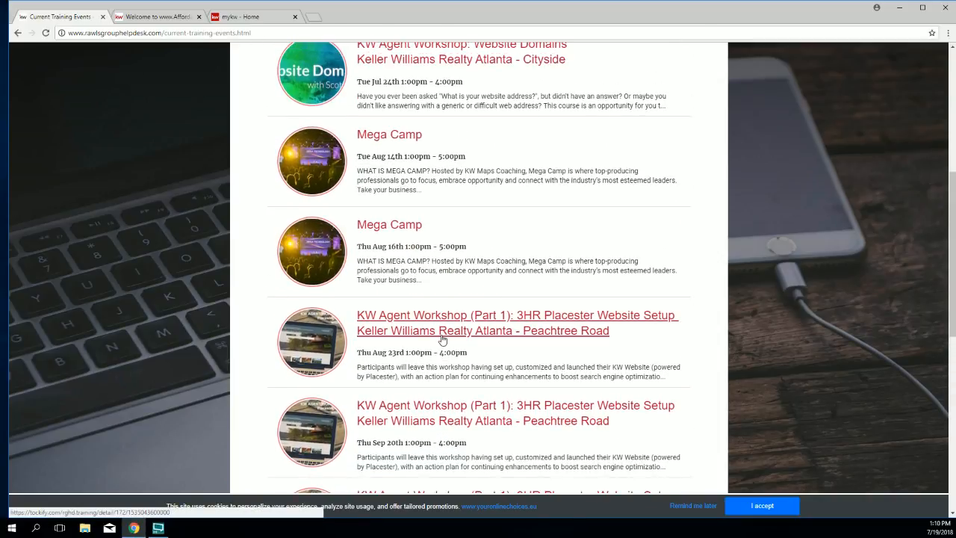
scroll(443, 340, up, 1)
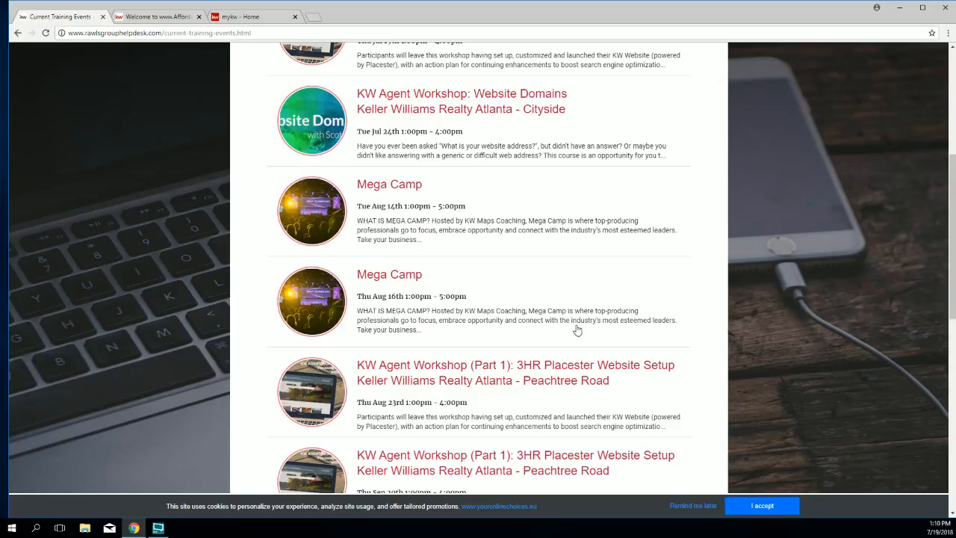
scroll(581, 318, down, 1)
scroll(585, 309, down, 2)
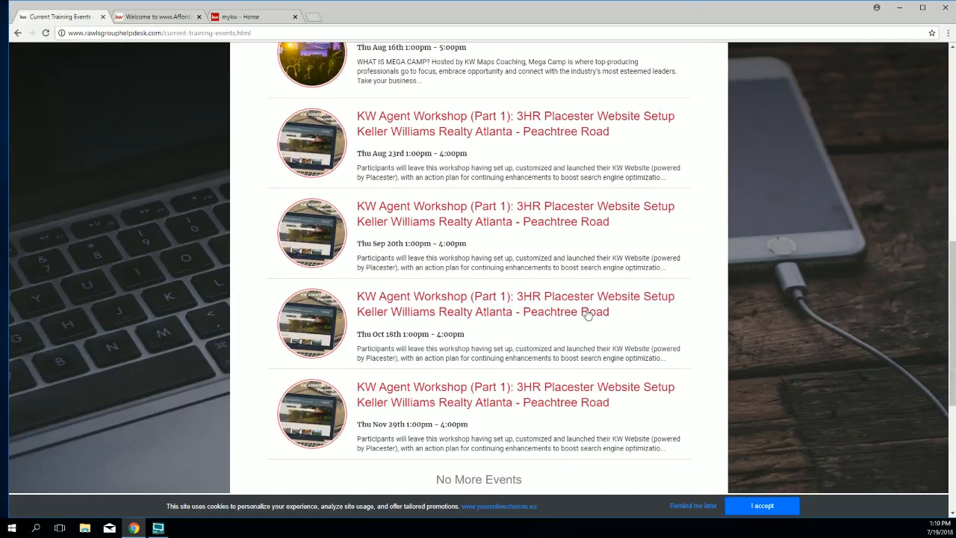
scroll(527, 282, up, 10)
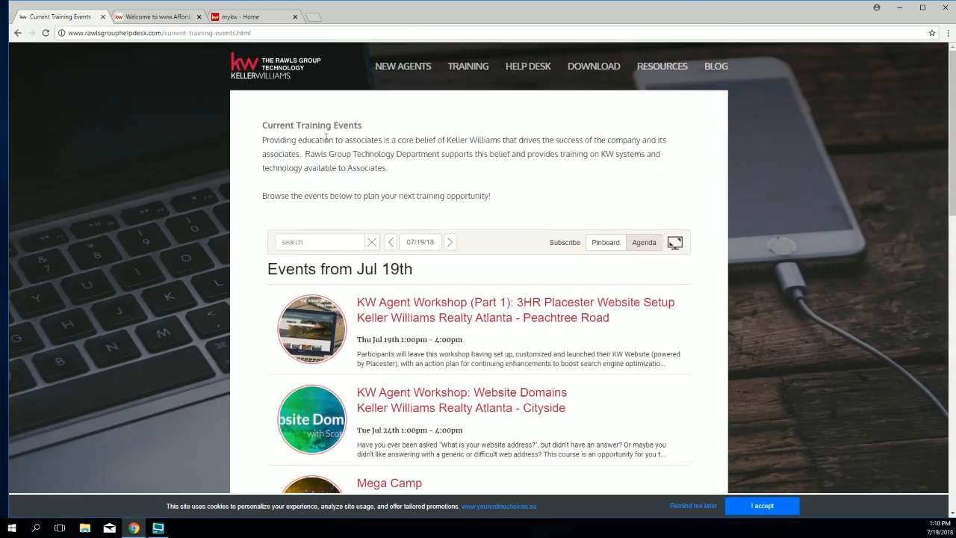
click(268, 67)
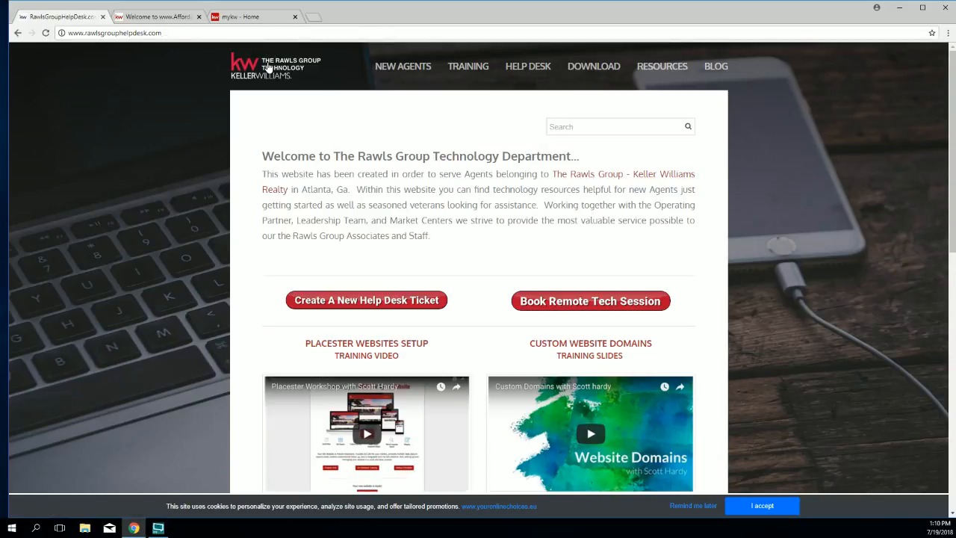
Step: Highlight the PLACESTER WEBSITES SETUP heading and open its training video page
scroll(581, 240, down, 1)
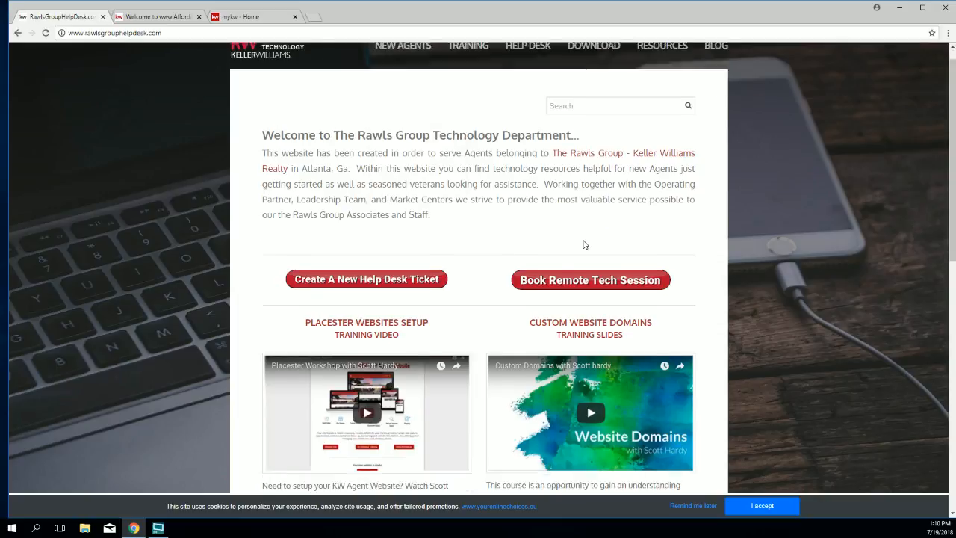
scroll(582, 218, down, 1)
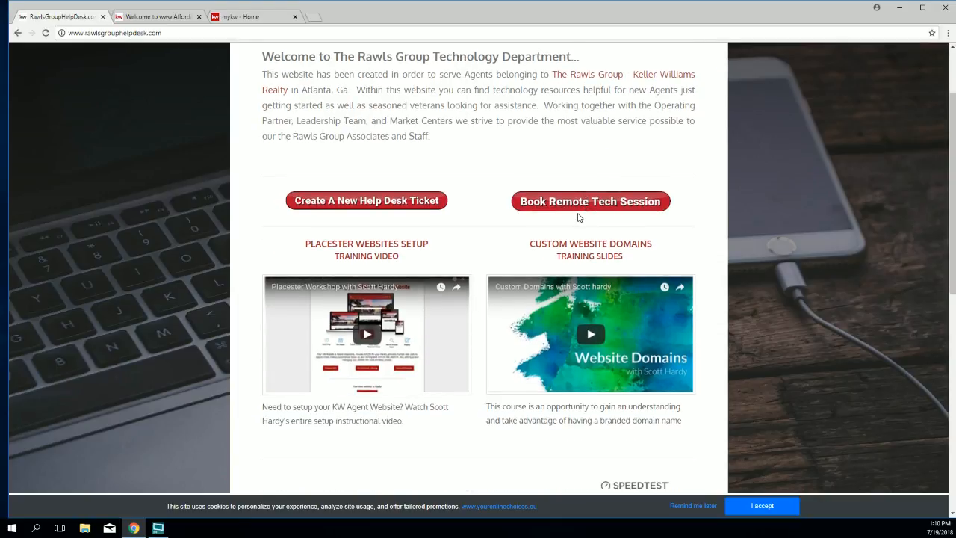
scroll(579, 216, down, 2)
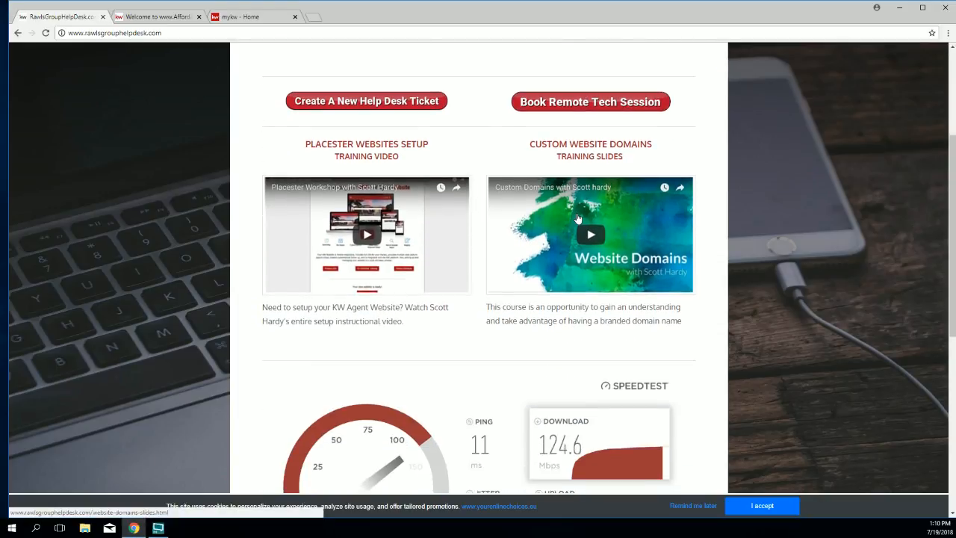
scroll(578, 218, down, 1)
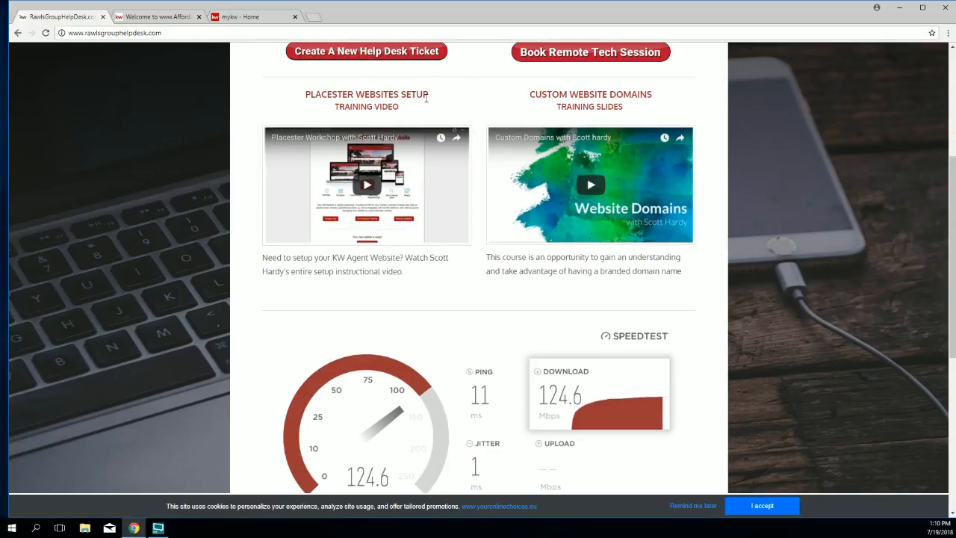
drag(401, 106, 306, 85)
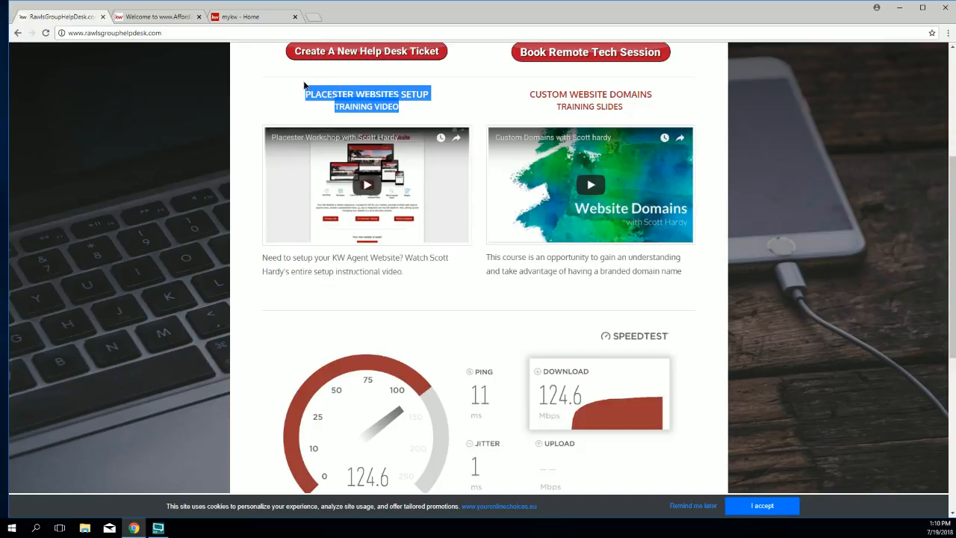
click(375, 193)
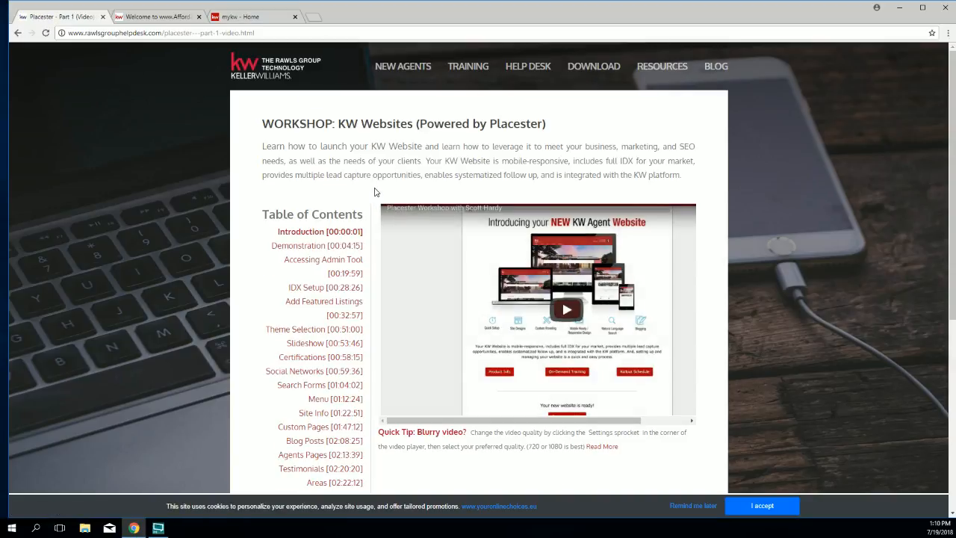
Step: Highlight the Table of Contents and open the workshop's Slideshow [00:53:46] chapter
scroll(386, 181, down, 1)
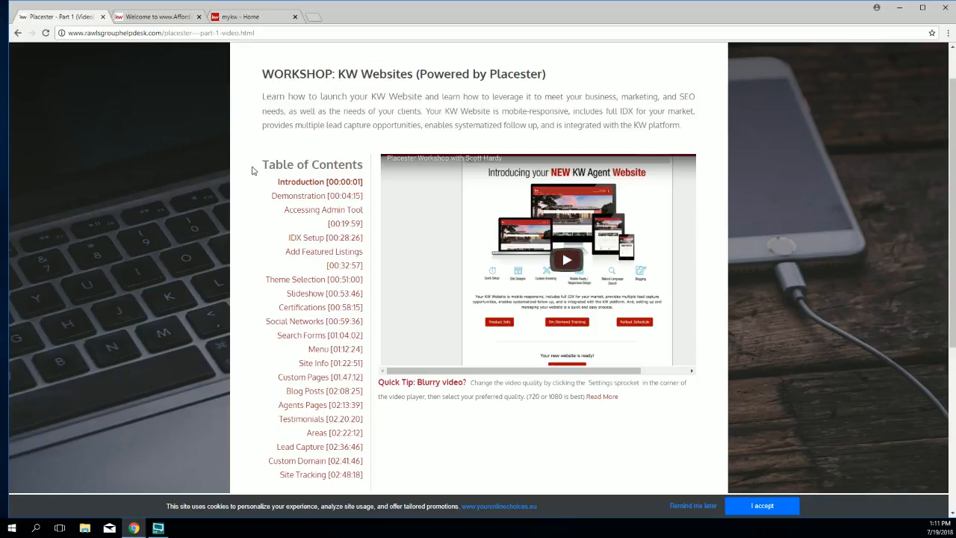
drag(262, 165, 365, 165)
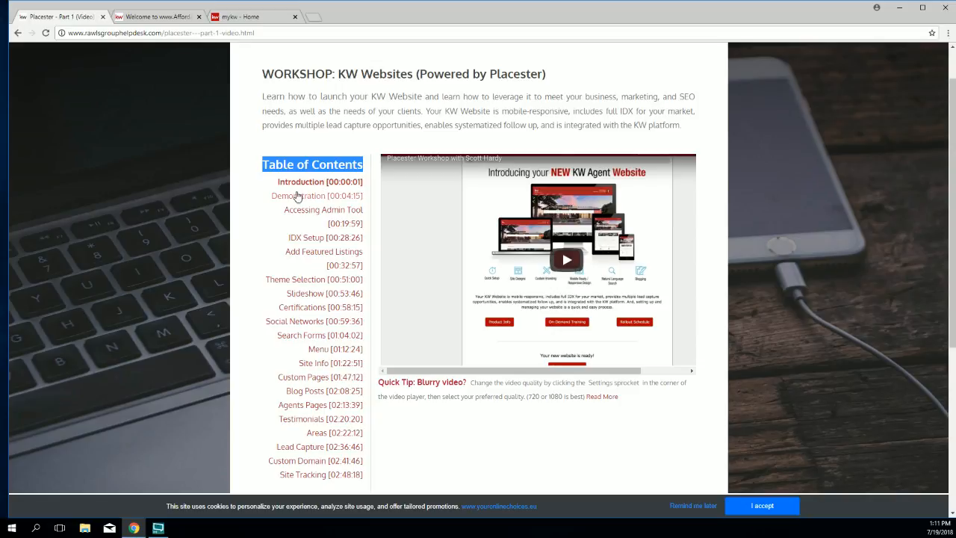
scroll(299, 192, down, 1)
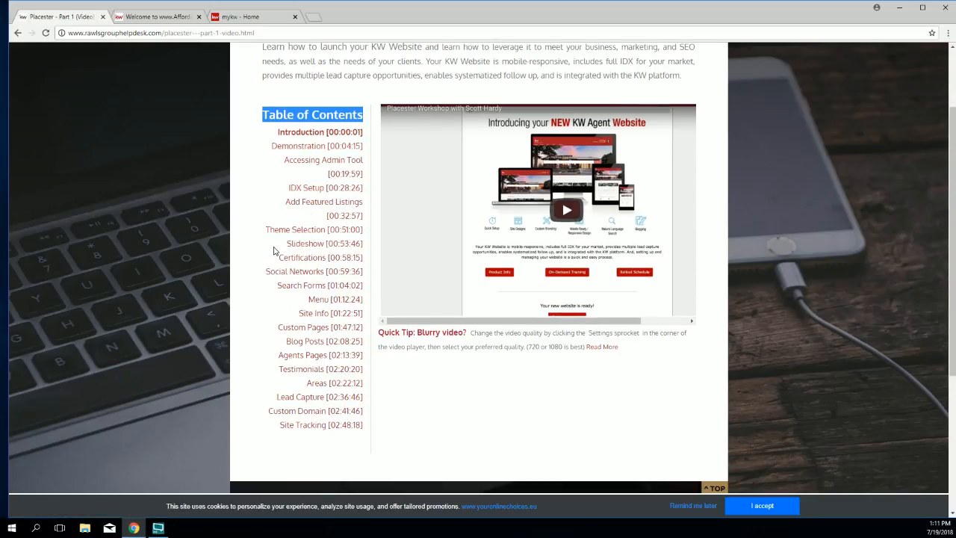
click(279, 246)
drag(280, 245, 328, 244)
click(321, 246)
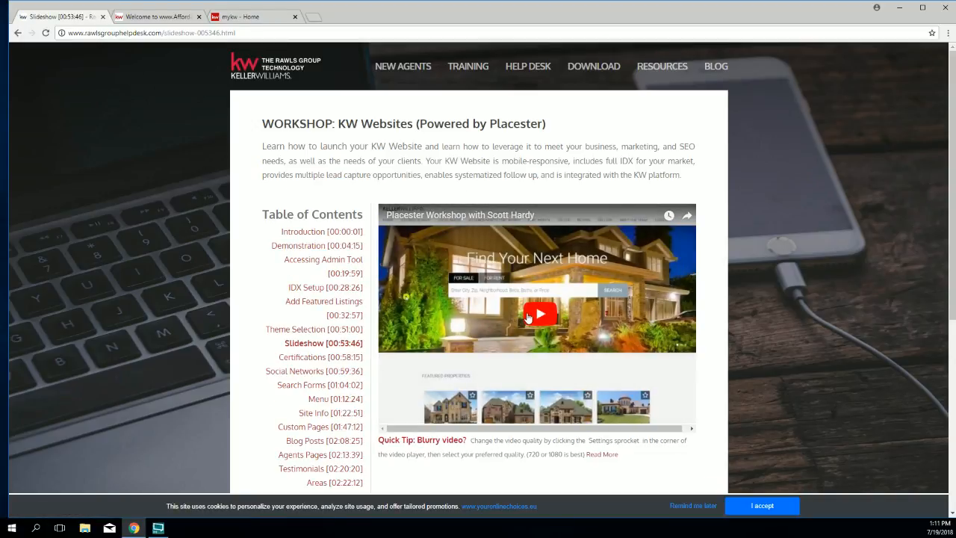
Step: Return to the helpdesk home page, accept the cookie notice, and switch to the AffordableGeorgiaCabins tab
click(265, 70)
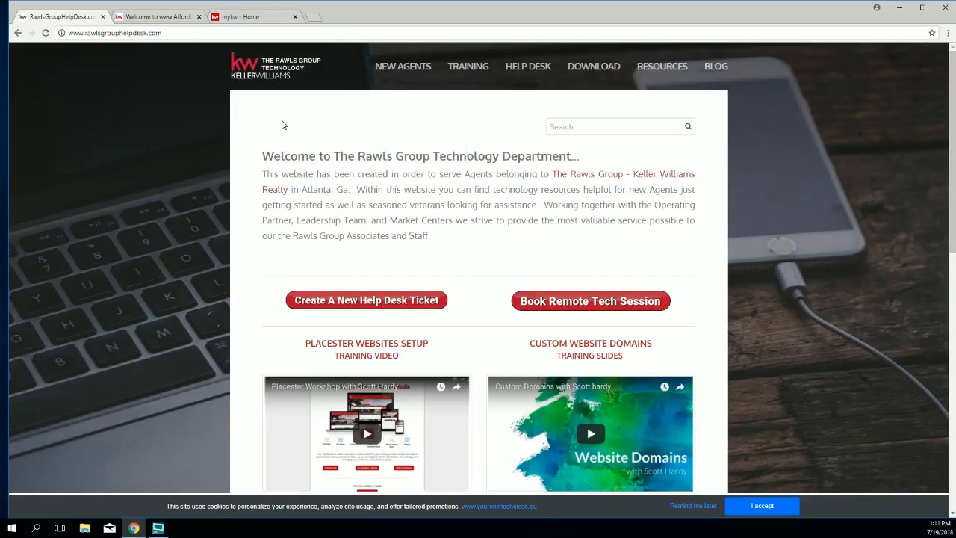
click(766, 509)
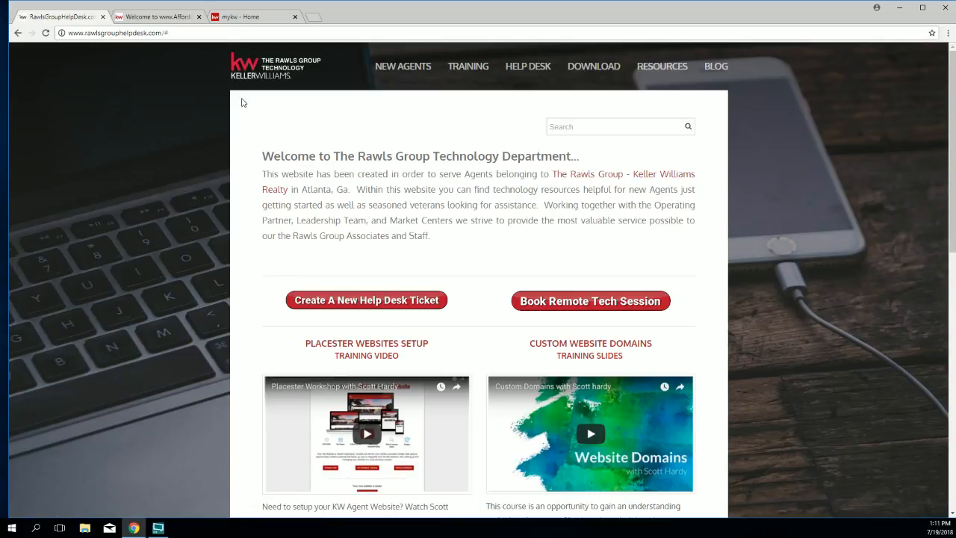
click(171, 16)
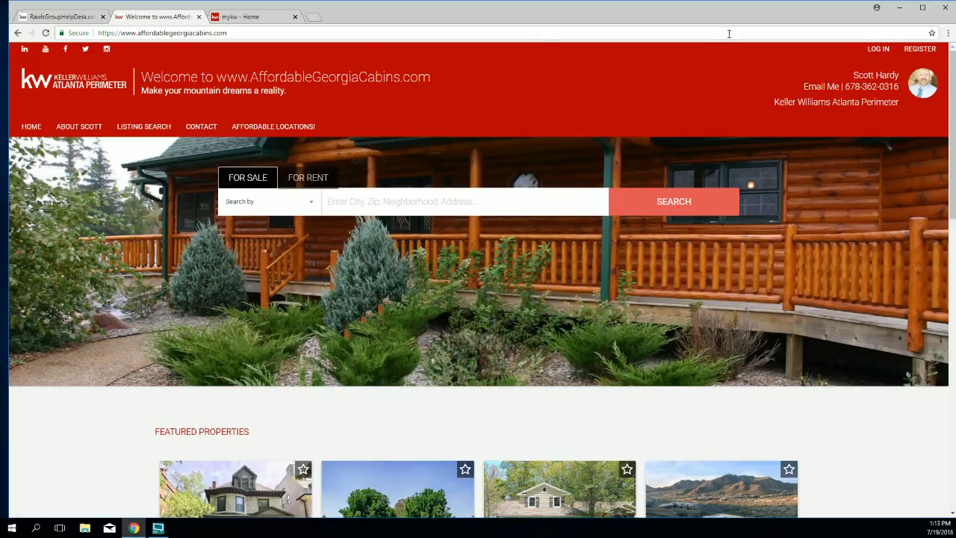
Step: Open the Keller Williams Realty Facebook page from the site's Facebook icon
click(66, 50)
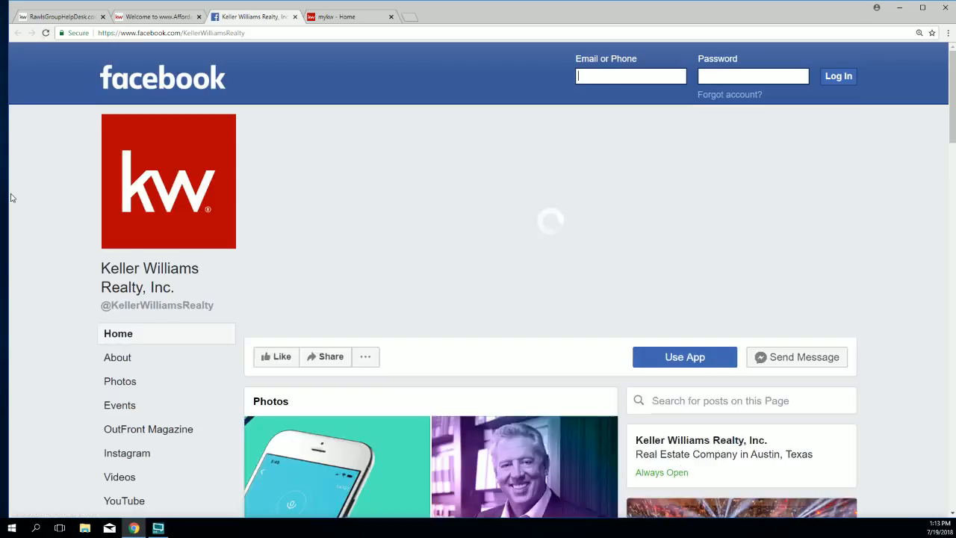
Step: Close the Facebook tab to get back to AffordableGeorgiaCabins.com
click(295, 16)
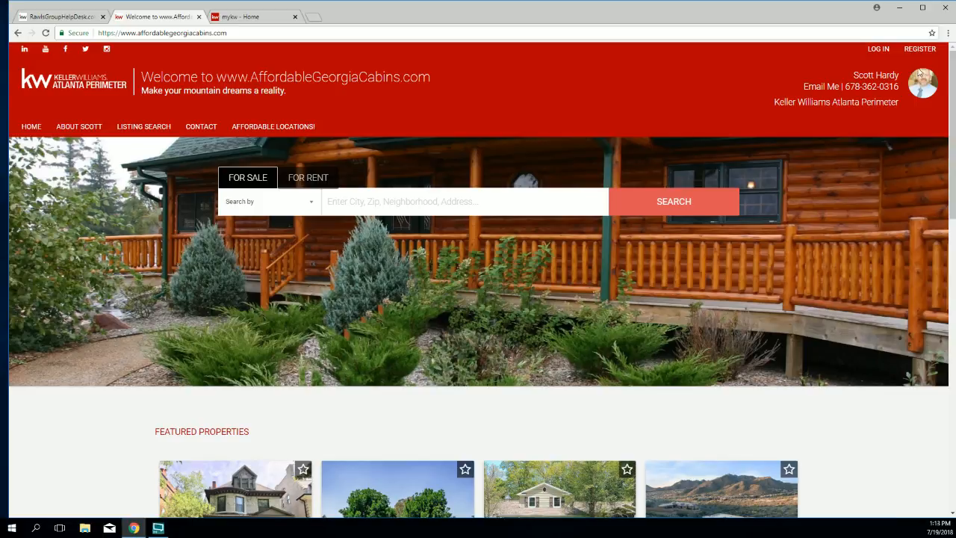
drag(835, 78, 904, 110)
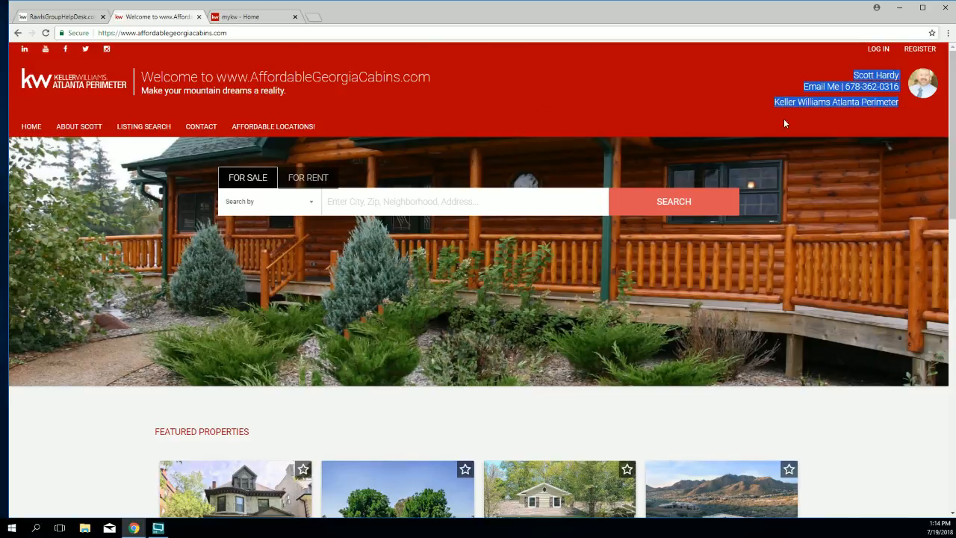
click(760, 113)
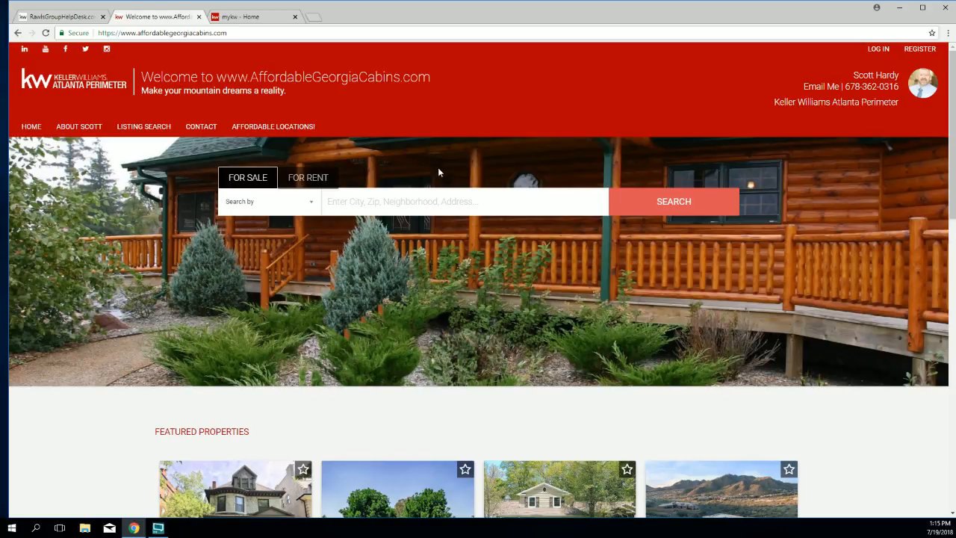
Step: Scroll the AffordableGeorgiaCabins home page down and back up to its header and property search
scroll(439, 170, down, 1)
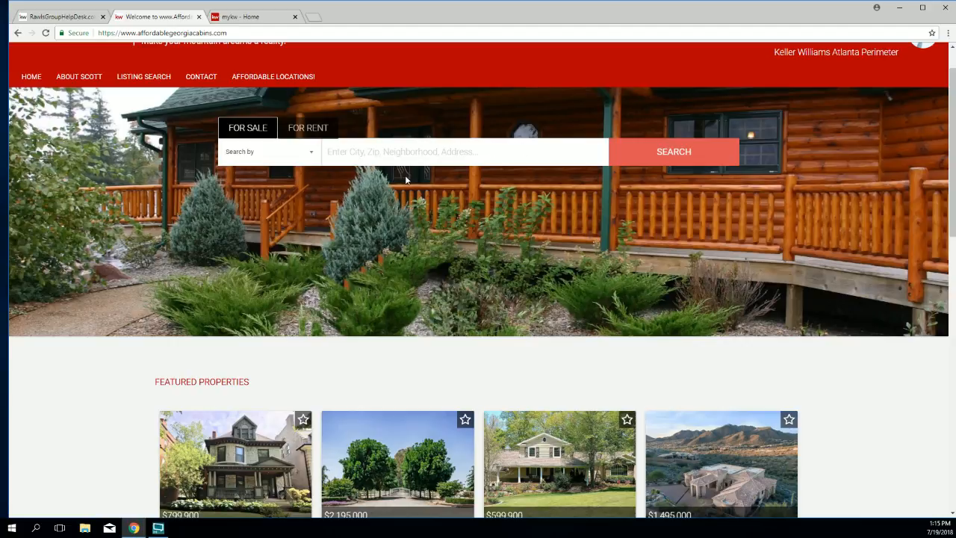
scroll(430, 158, up, 1)
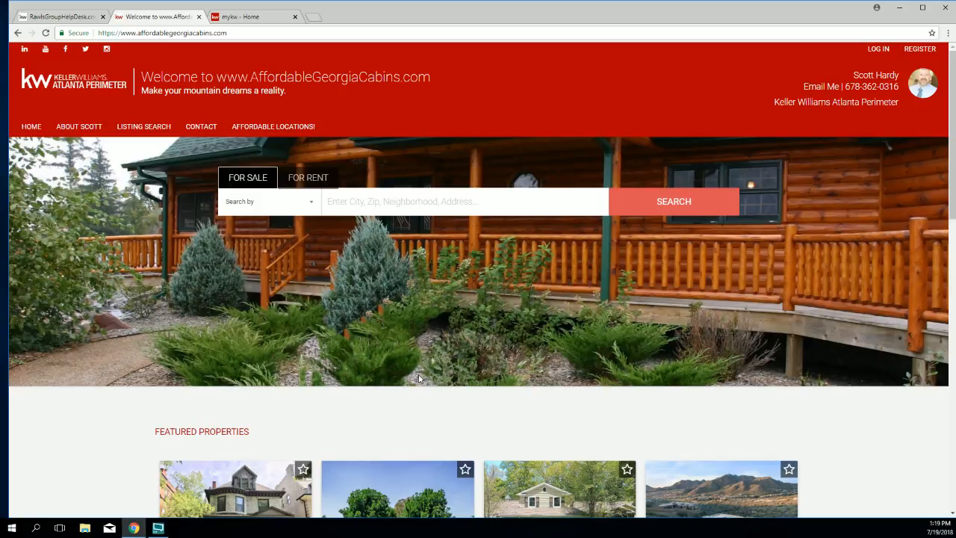
Step: Scroll down to the Featured Properties listings and highlight the FEATURED PROPERTIES heading
scroll(421, 369, down, 3)
scroll(419, 375, down, 2)
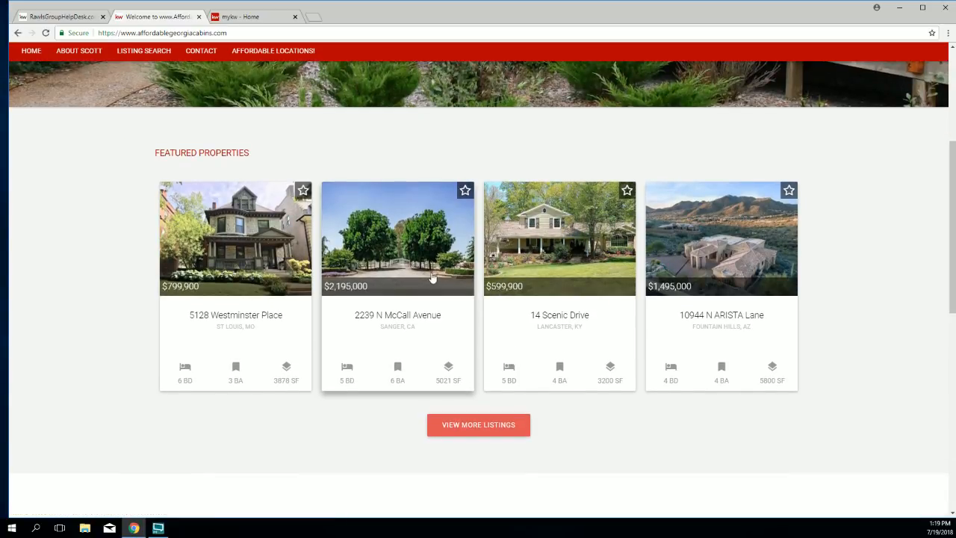
drag(257, 154, 151, 146)
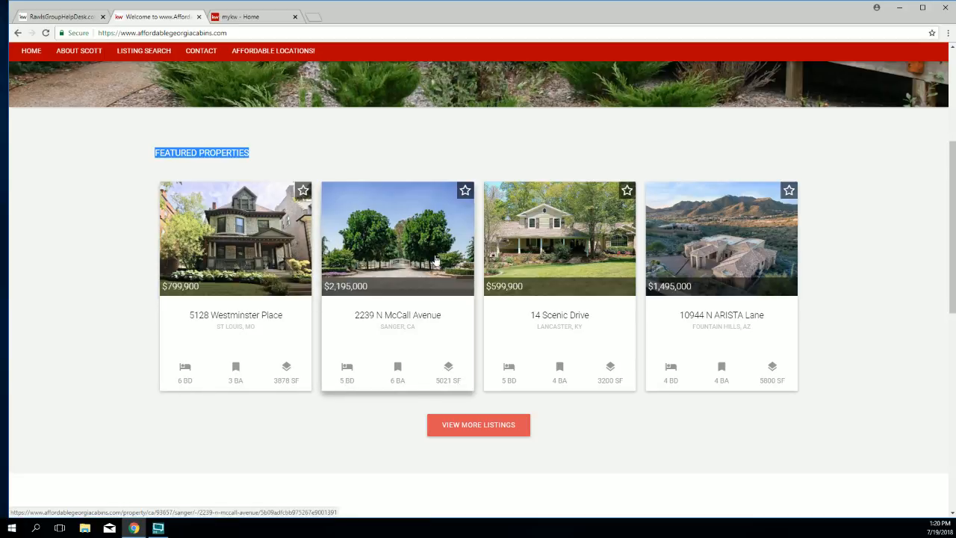
click(561, 243)
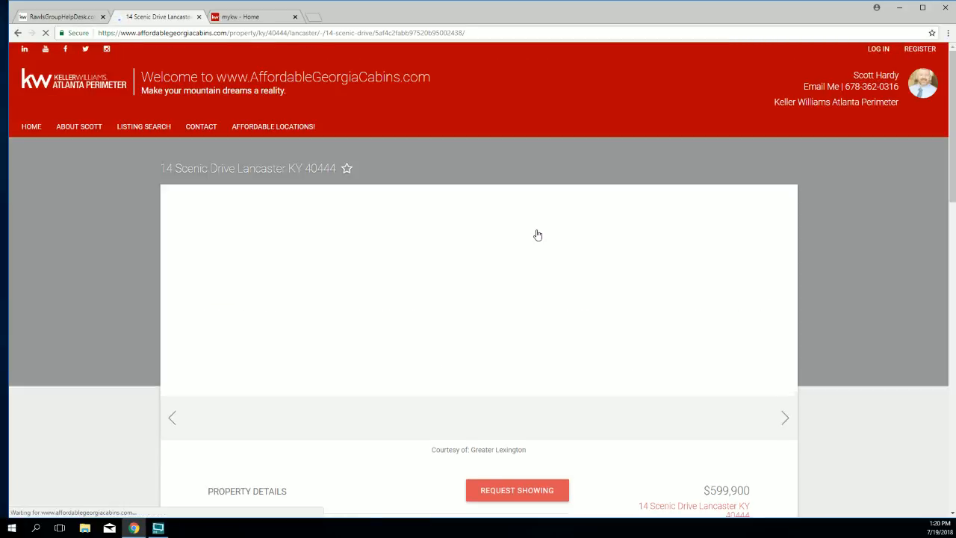
scroll(924, 401, down, 3)
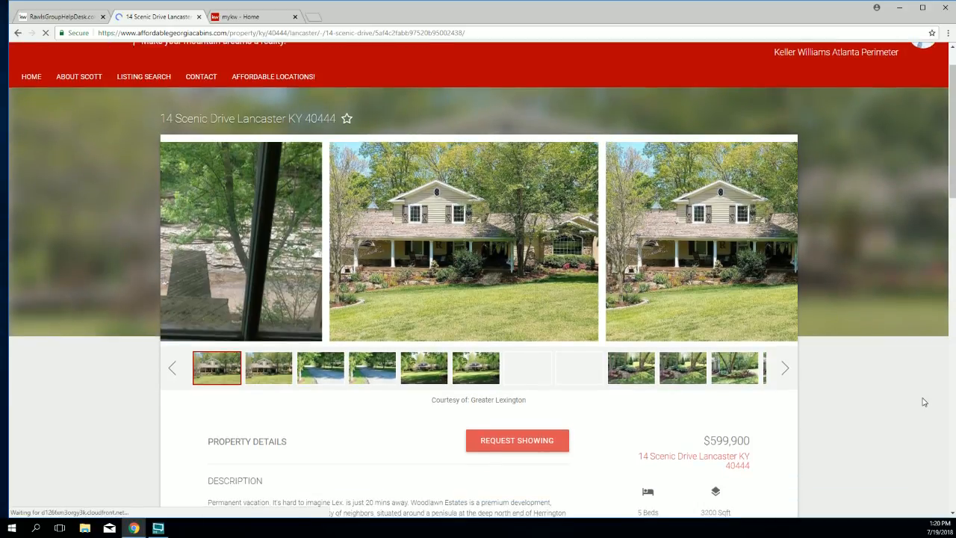
scroll(923, 402, down, 2)
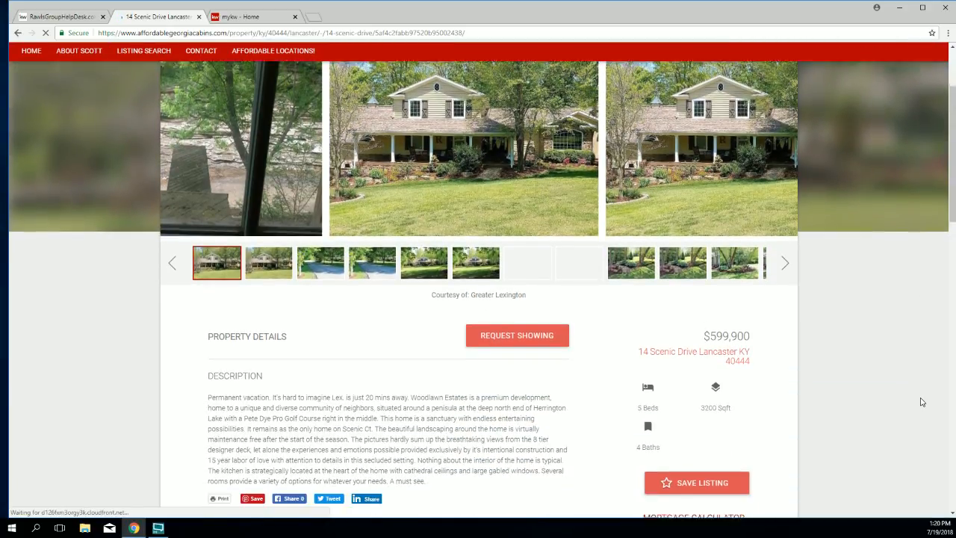
scroll(922, 401, down, 3)
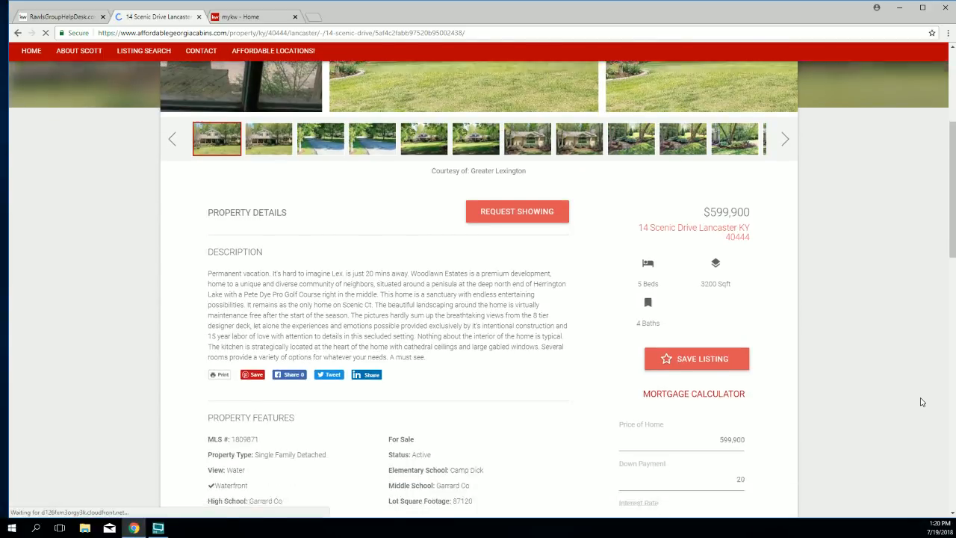
scroll(921, 401, down, 6)
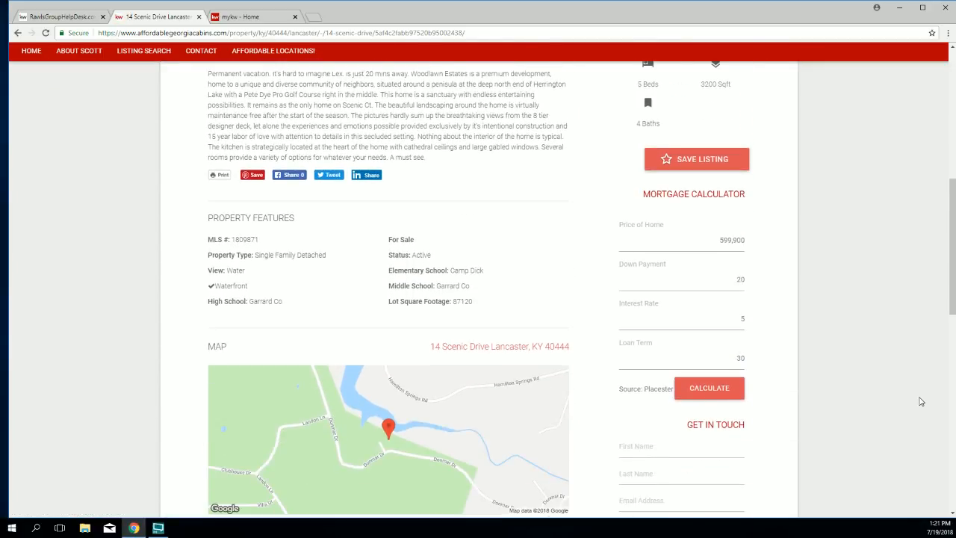
scroll(921, 402, down, 3)
scroll(921, 402, up, 5)
scroll(921, 401, up, 10)
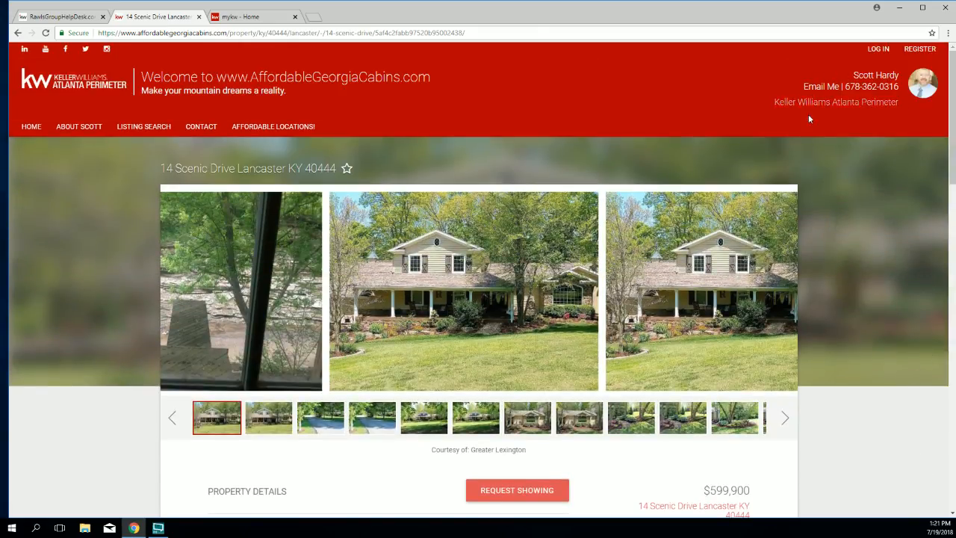
Step: Return to the agent homepage and briefly highlight the two footer logos
click(20, 127)
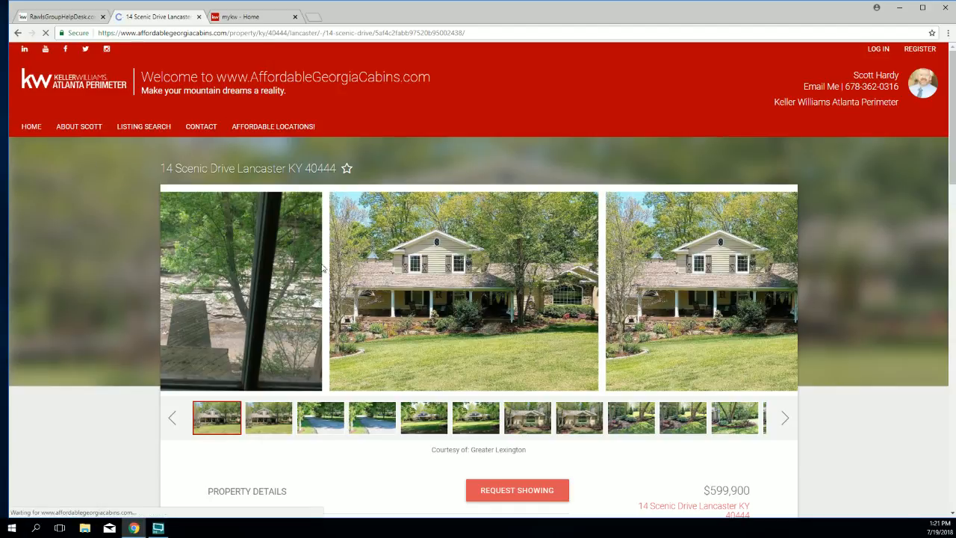
scroll(355, 273, down, 2)
scroll(357, 272, down, 5)
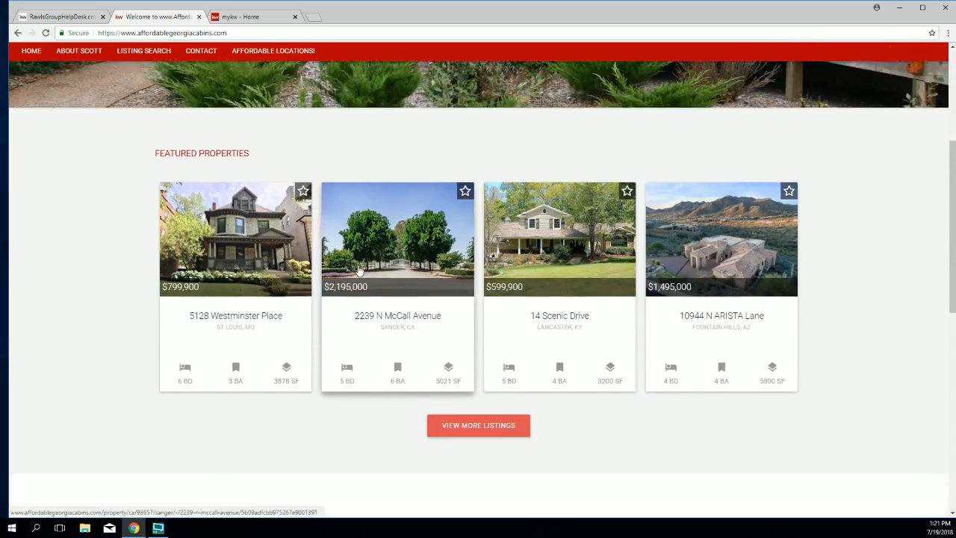
scroll(357, 270, down, 3)
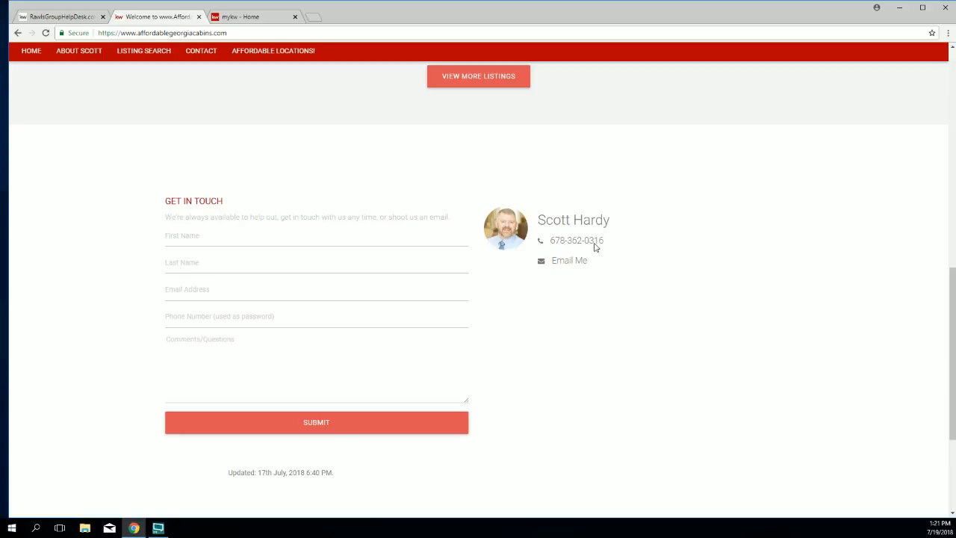
scroll(520, 387, down, 2)
scroll(521, 387, down, 1)
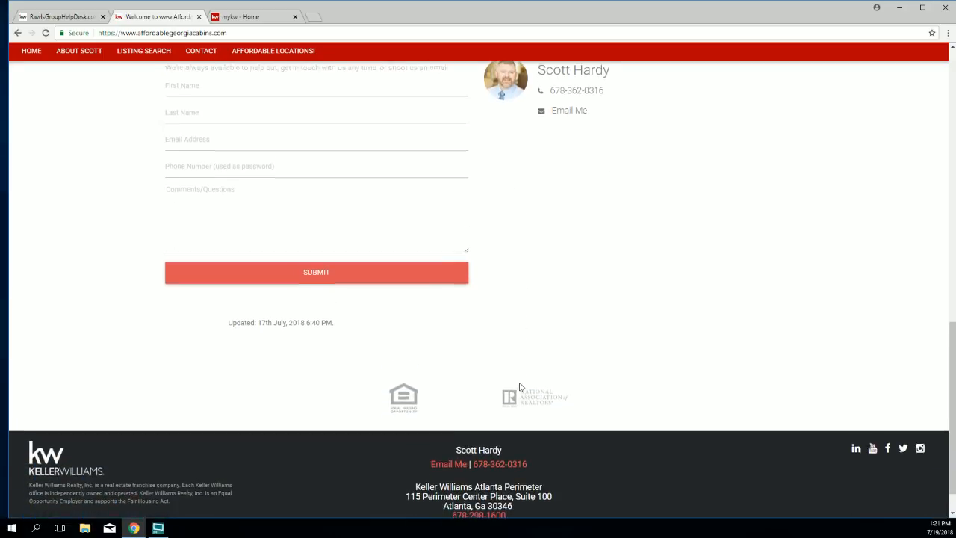
drag(555, 361, 320, 352)
click(597, 382)
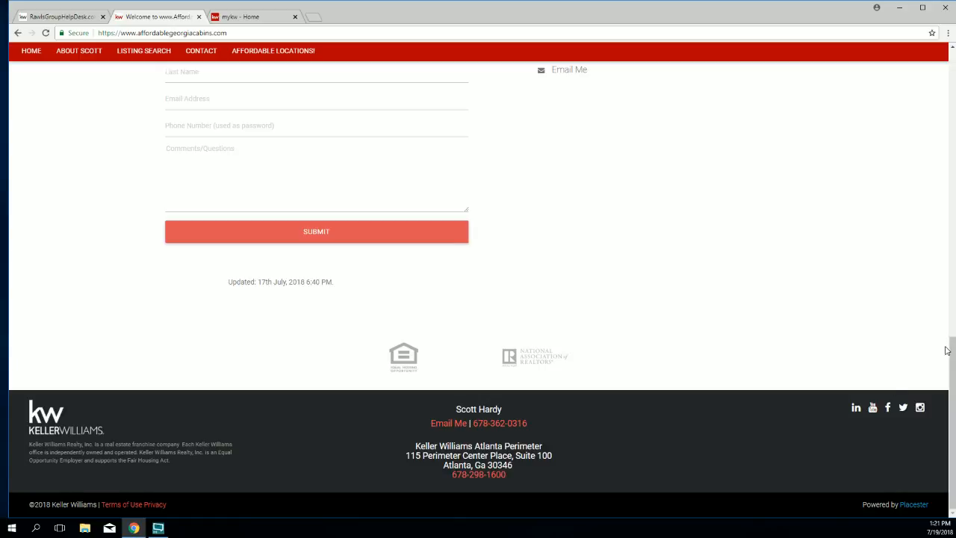
drag(946, 351, 949, 52)
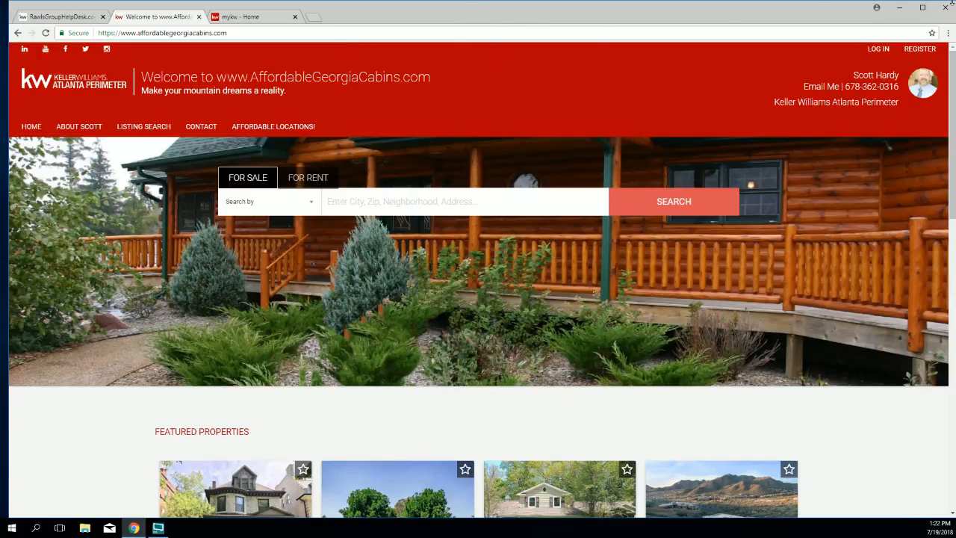
Step: Resize the Chrome window to phone width and height so AffordableGeorgiaCabins.com stacks into one column
drag(952, 4, 952, 3)
drag(708, 11, 666, 11)
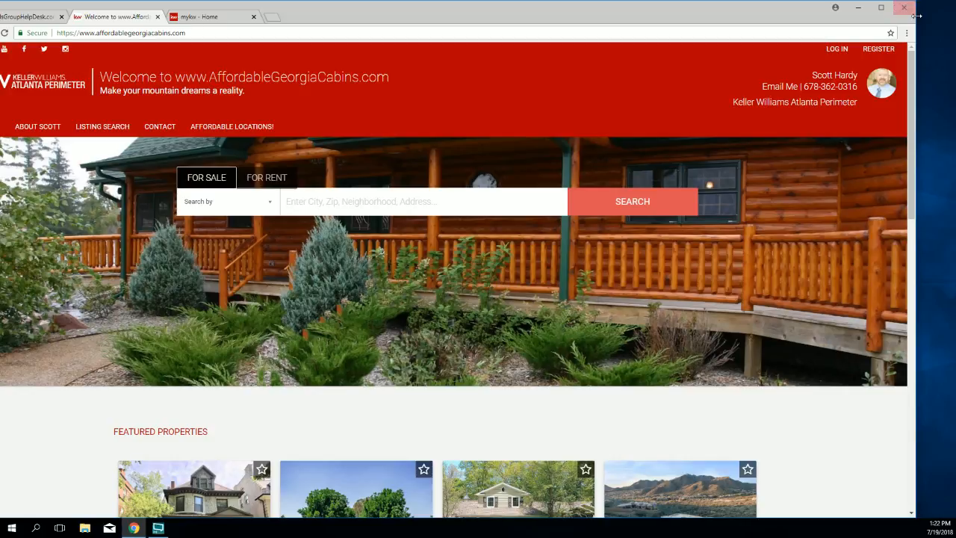
drag(916, 16, 445, 6)
drag(336, 19, 651, 22)
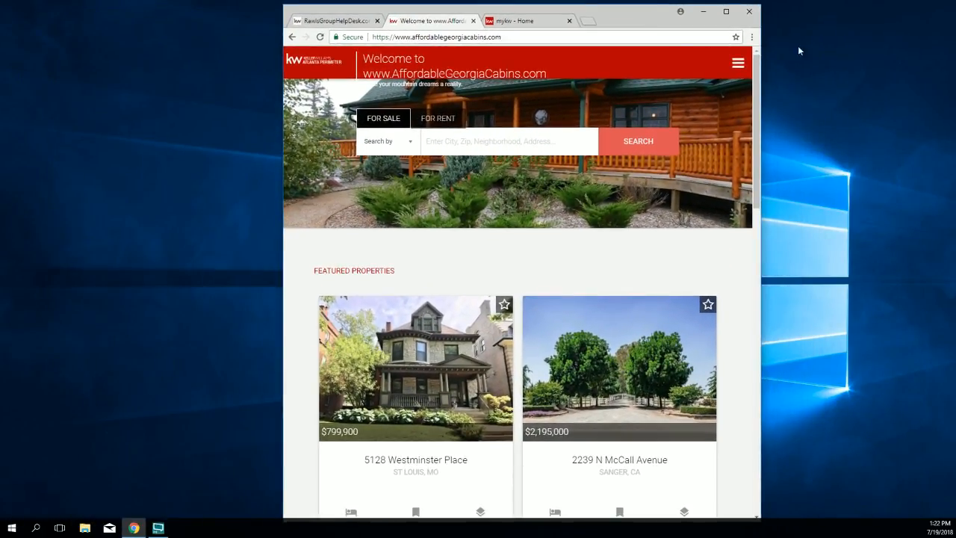
drag(760, 37, 544, 30)
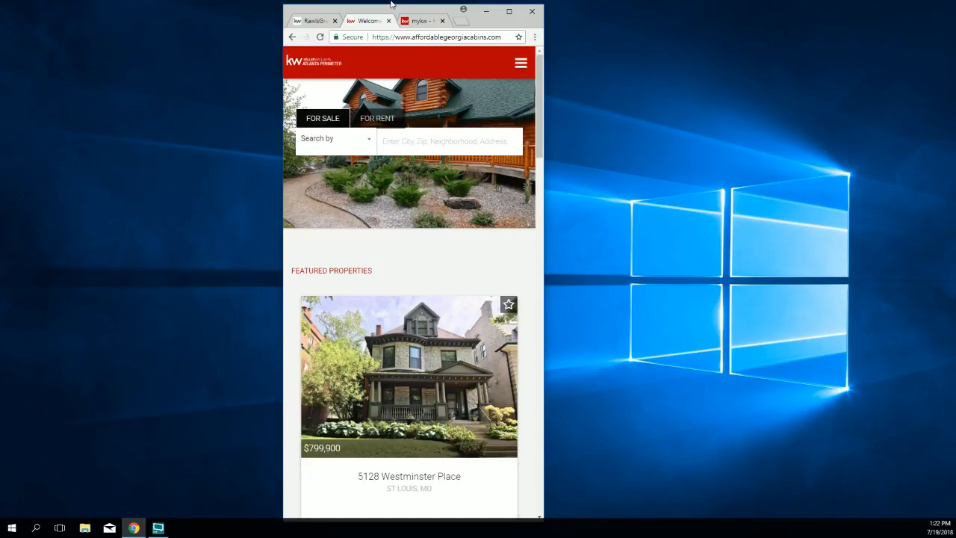
drag(412, 5, 416, 43)
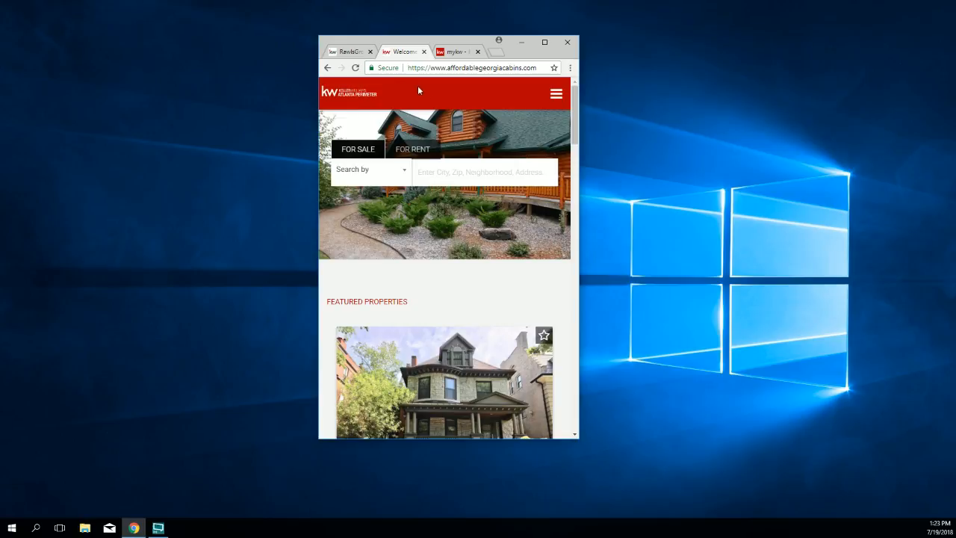
click(552, 93)
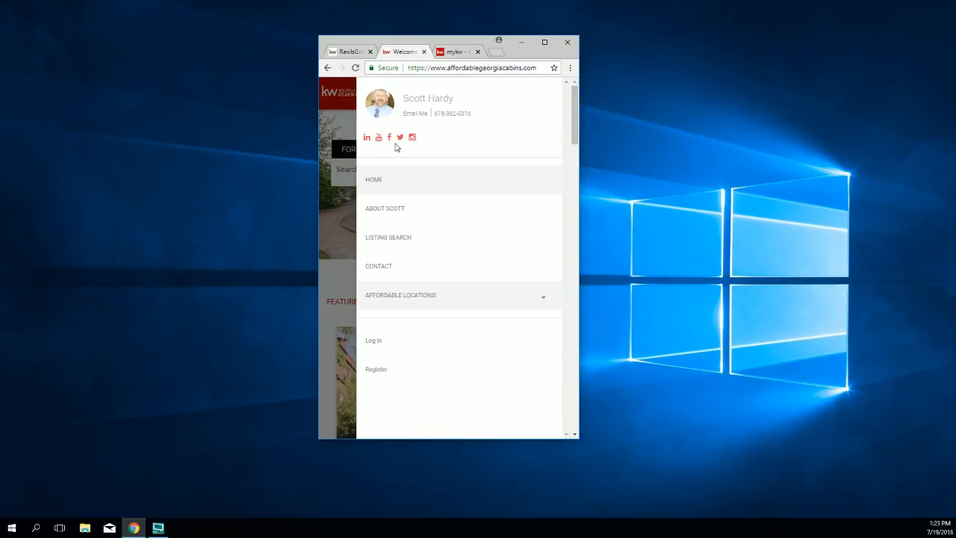
click(352, 121)
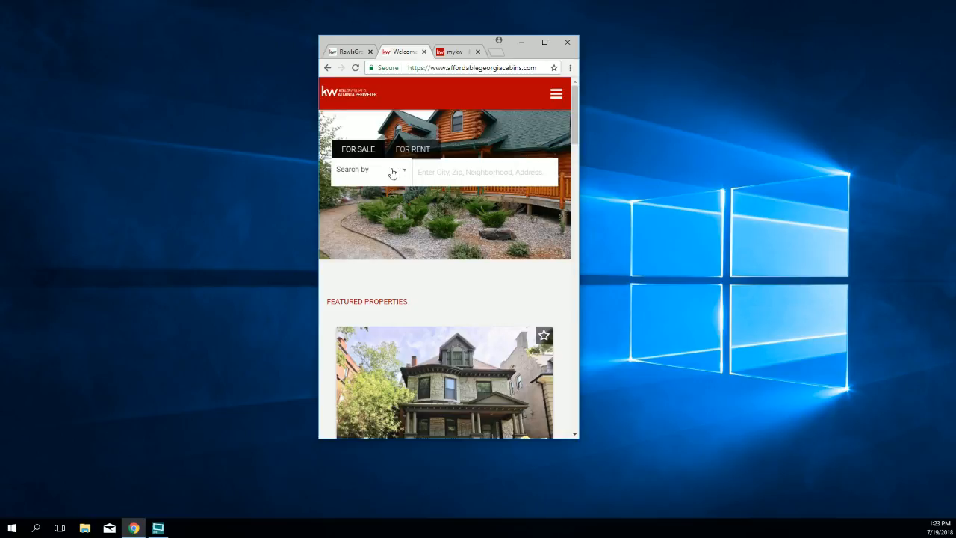
scroll(394, 180, down, 3)
scroll(396, 186, down, 3)
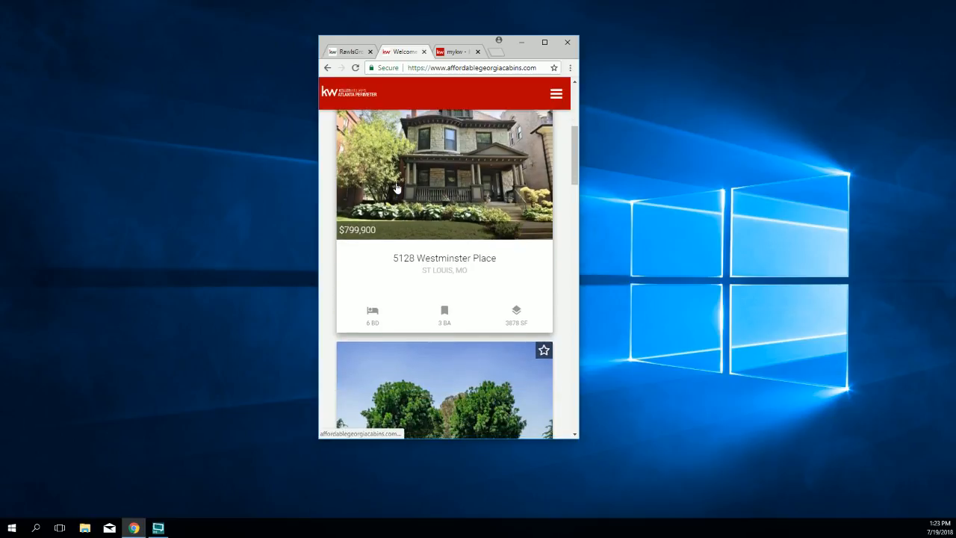
scroll(396, 188, down, 1)
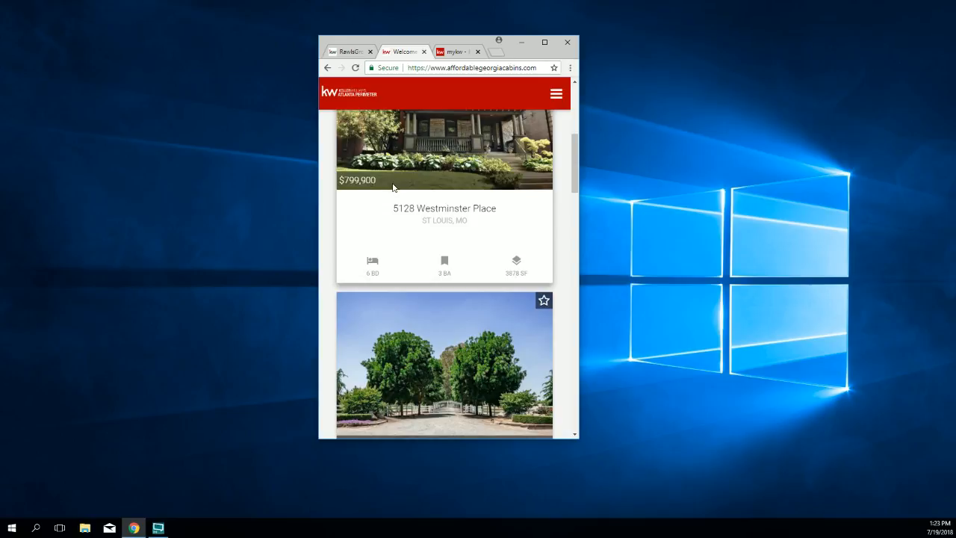
scroll(392, 187, down, 3)
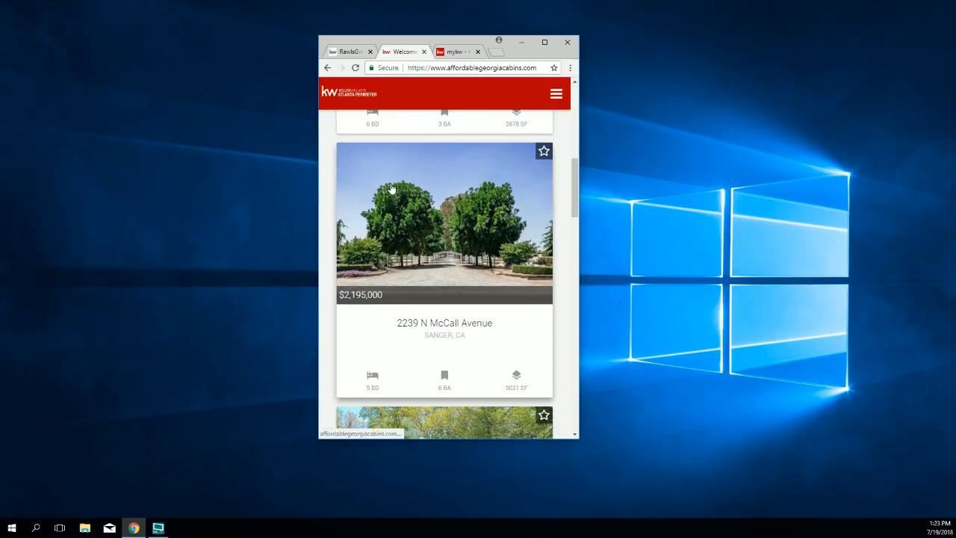
scroll(391, 188, down, 1)
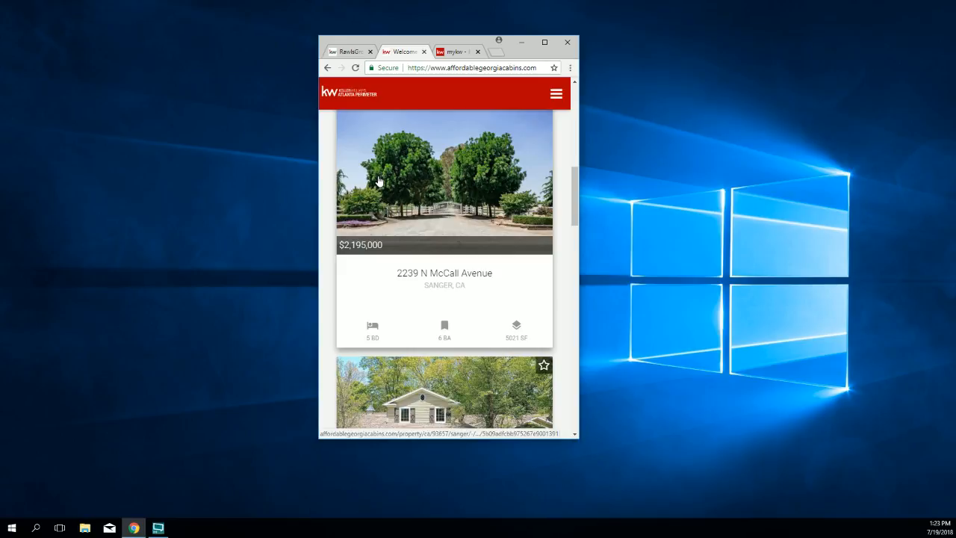
scroll(431, 300, down, 3)
scroll(431, 300, down, 5)
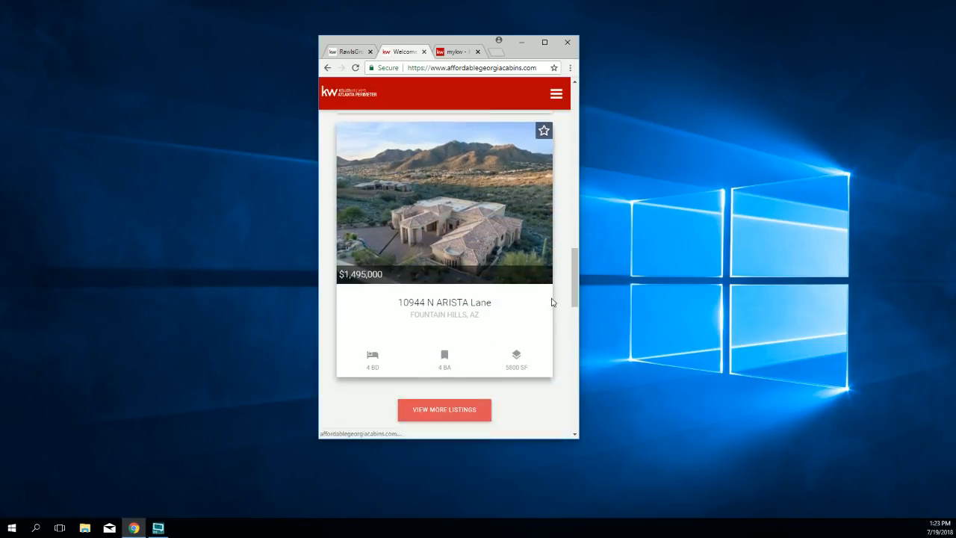
Step: Widen the window, scroll to the top, and maximize Chrome to show four Featured Properties
drag(580, 227, 793, 220)
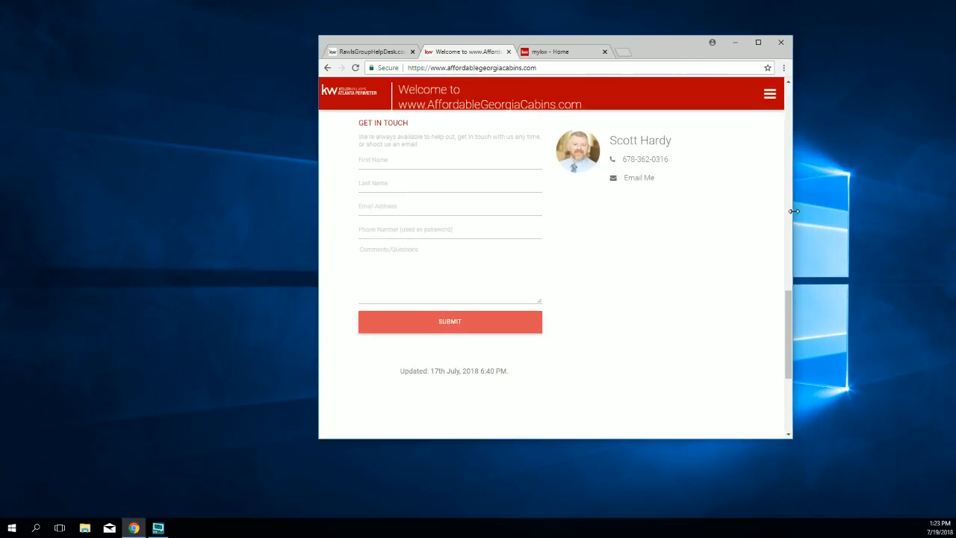
scroll(640, 210, up, 3)
scroll(640, 210, up, 8)
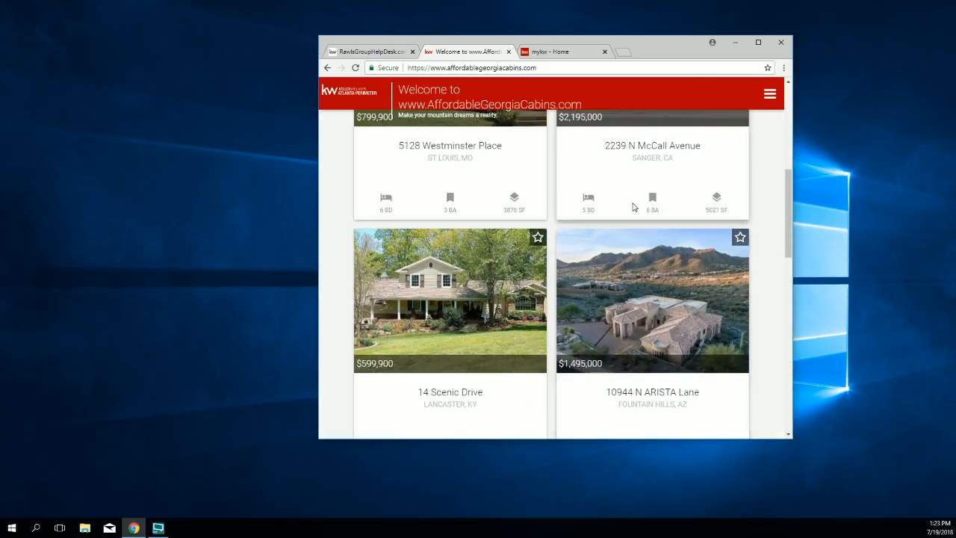
scroll(633, 208, up, 1)
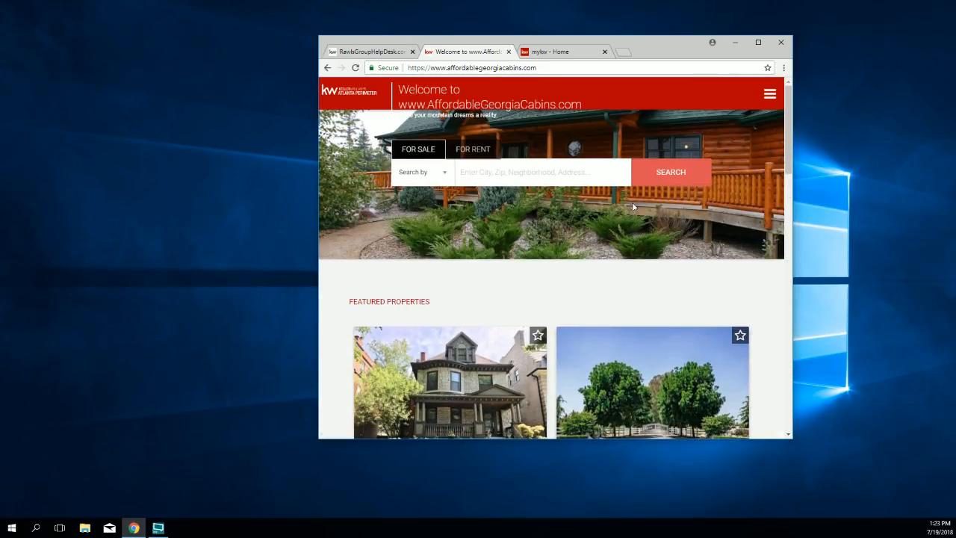
click(758, 42)
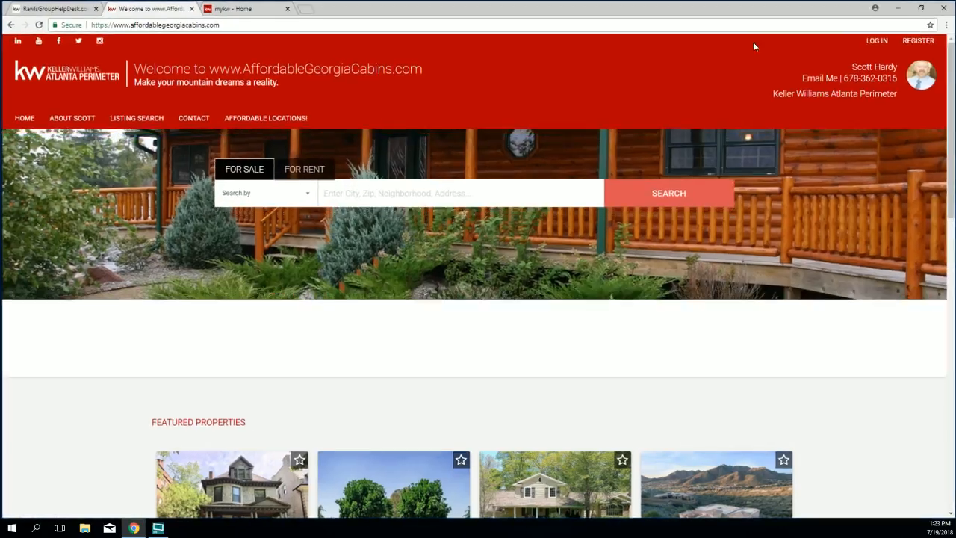
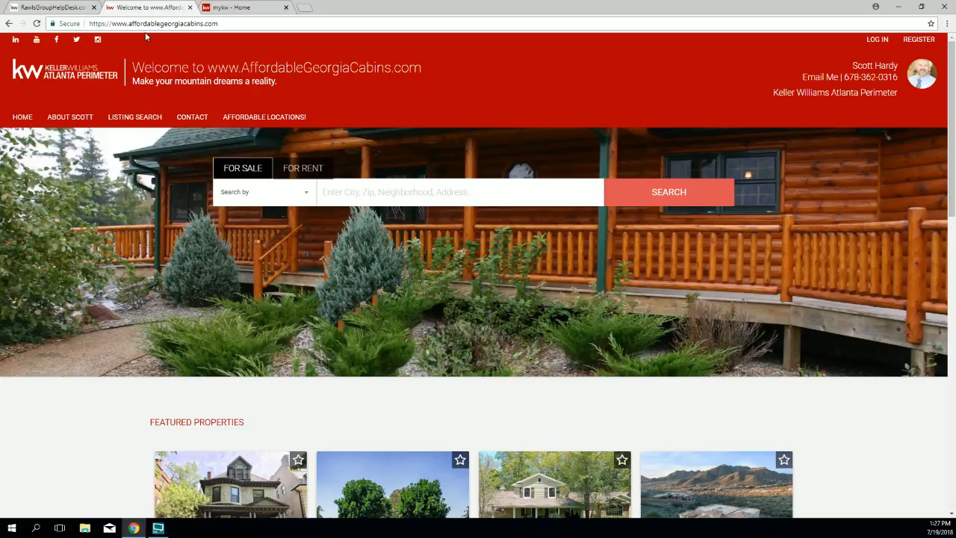
Step: Switch to the 'mykw - Home' tab showing the eEdge Control Panel with 6 new leads
click(247, 16)
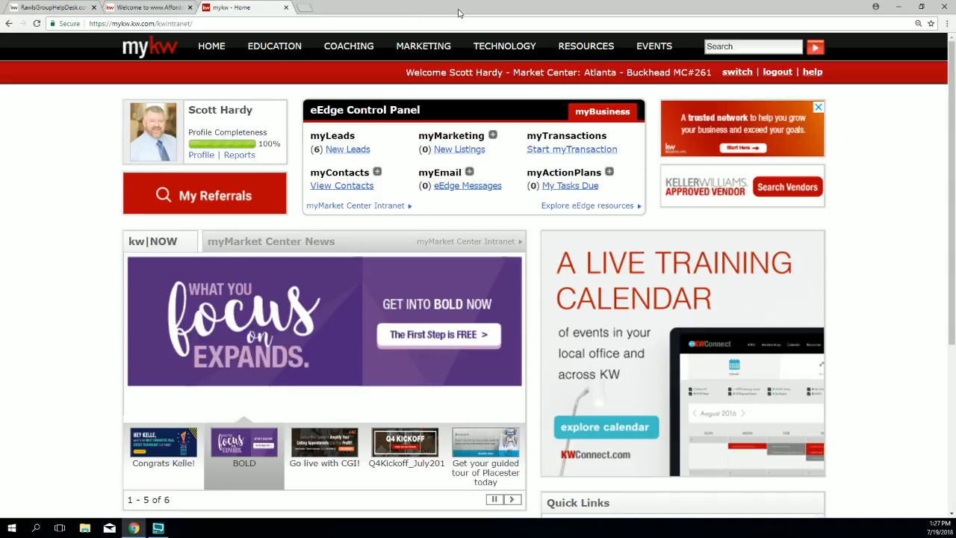
Step: Choose KW Websites from the TECHNOLOGY menu to reach the Your KW Agent Website page
mouse_move(515, 47)
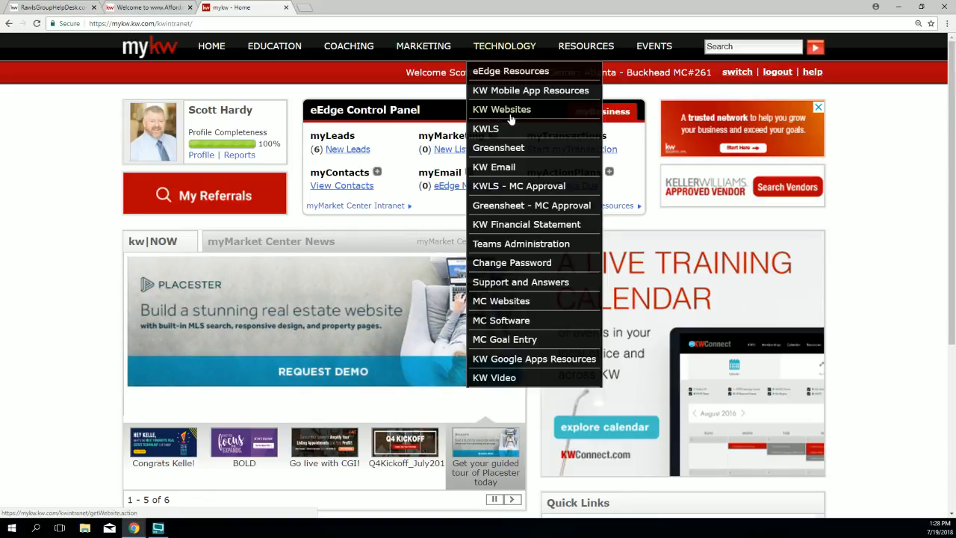
click(507, 118)
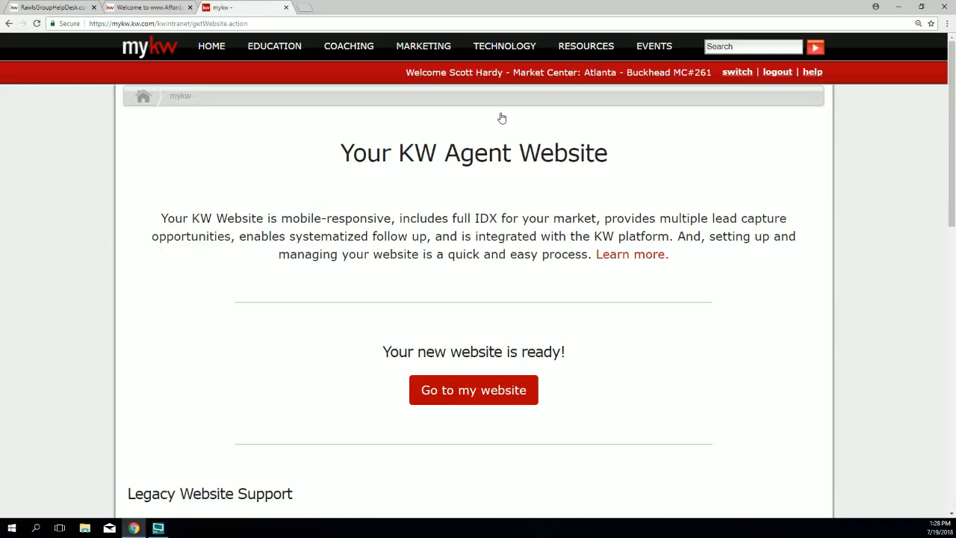
Step: Highlight the 'Your new website is ready!' message, then go to the Placester admin dashboard via 'Go to my website'
drag(593, 352, 382, 359)
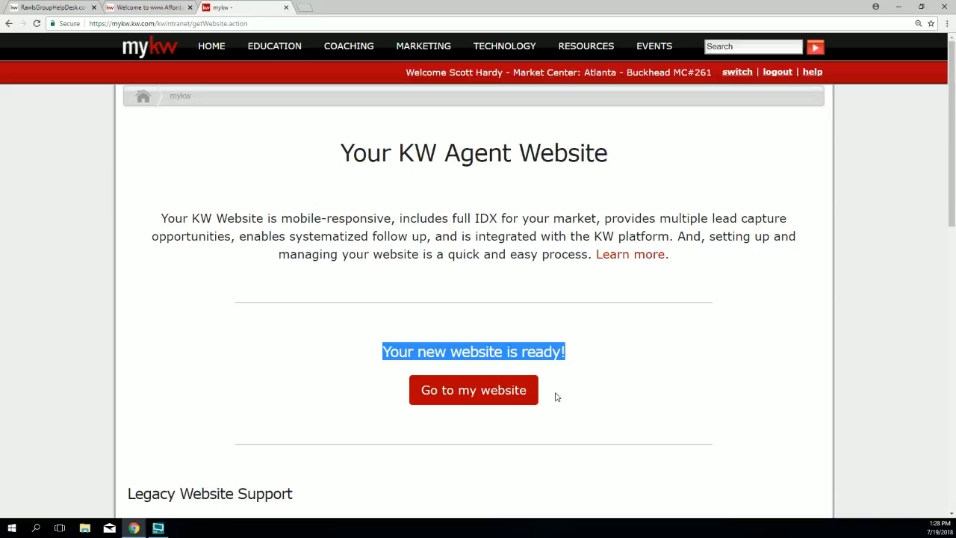
click(467, 432)
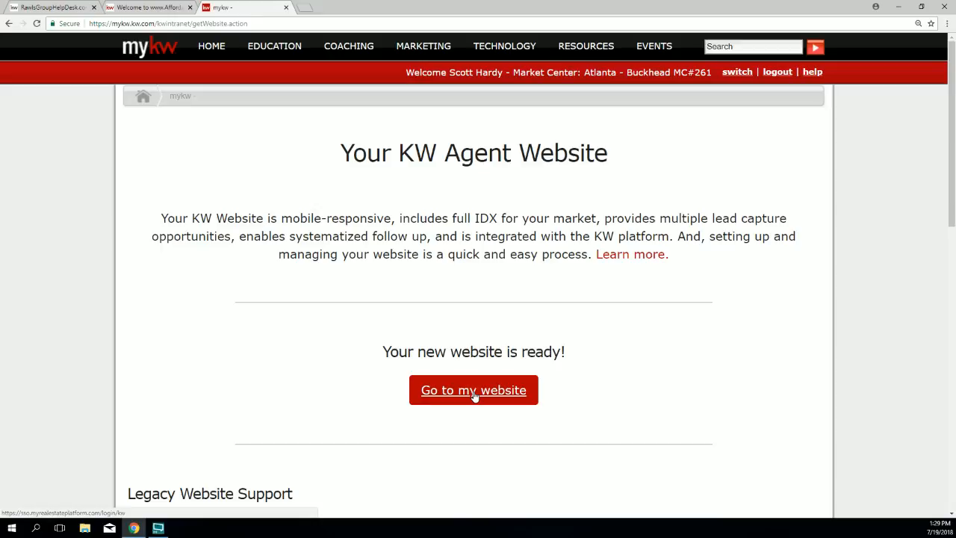
click(475, 396)
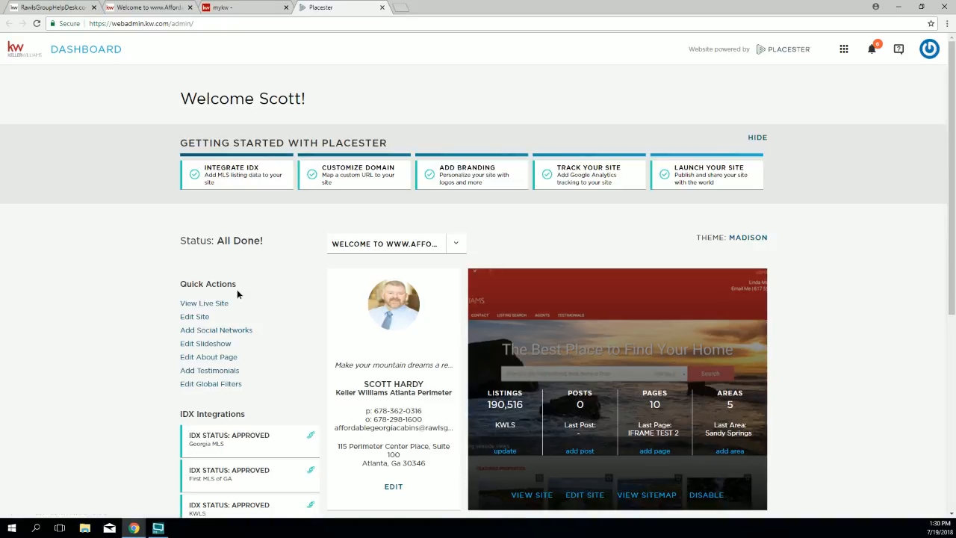
Step: Point out the dashboard status and Quick Actions, then choose Edit Site to reach Site Settings
drag(211, 287, 179, 283)
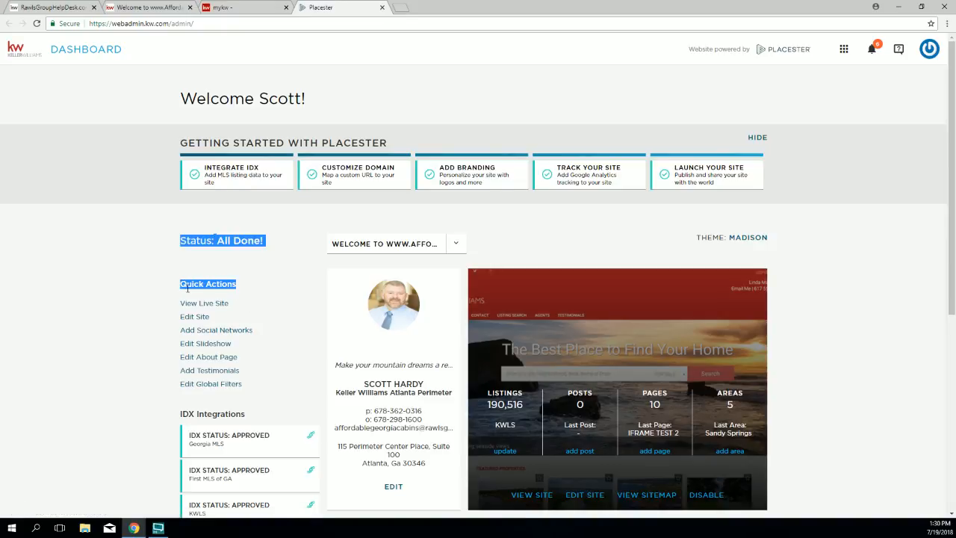
click(244, 288)
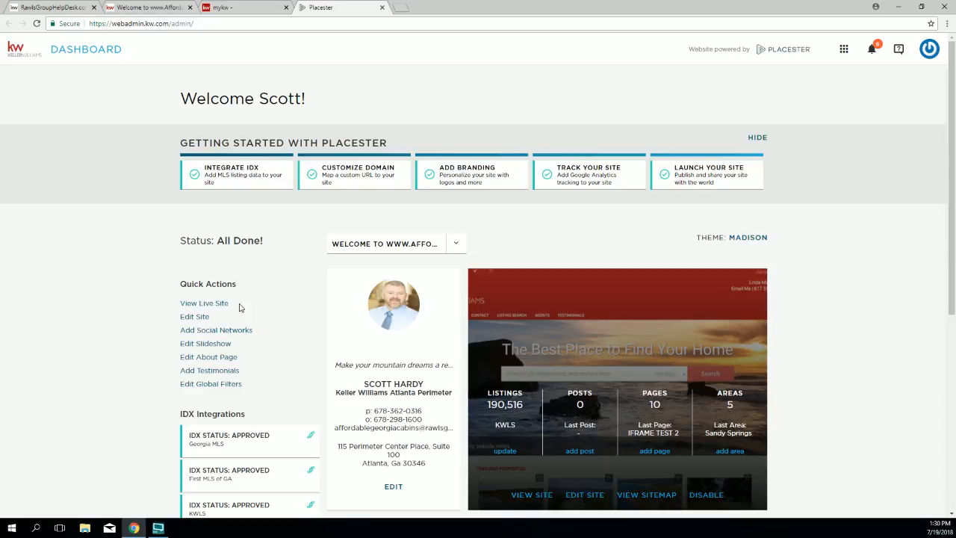
drag(211, 321, 178, 316)
click(196, 318)
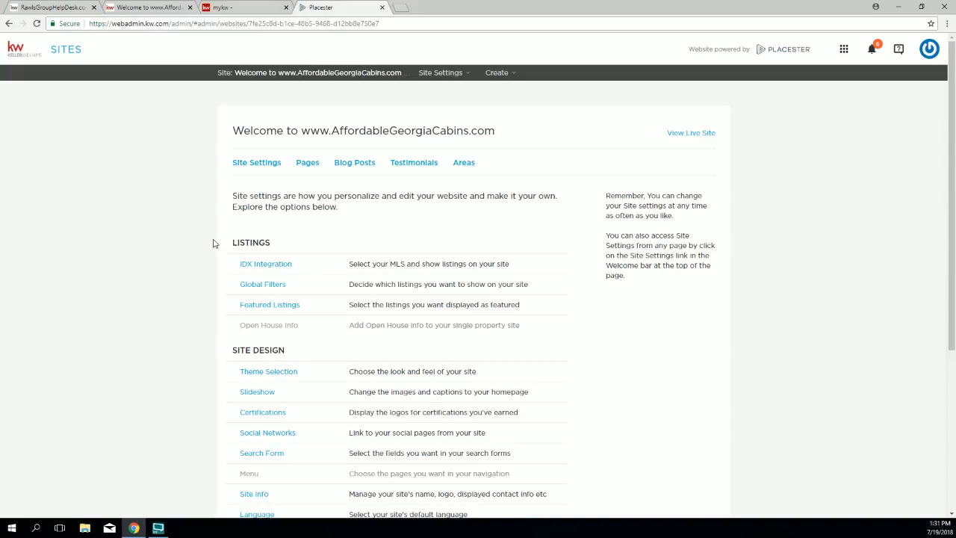
Step: Review the Listings options on Site Settings, highlighting the Open House Info row
drag(226, 241, 304, 322)
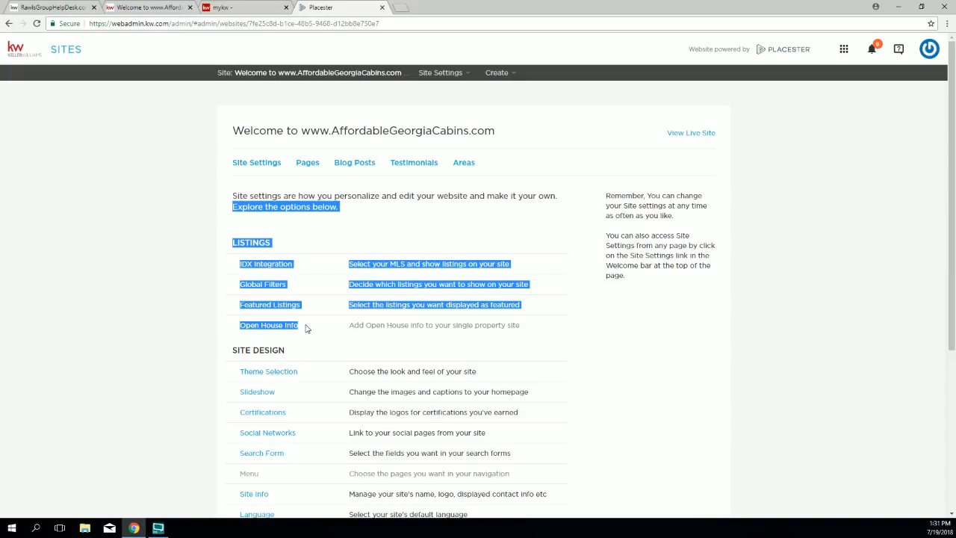
click(188, 302)
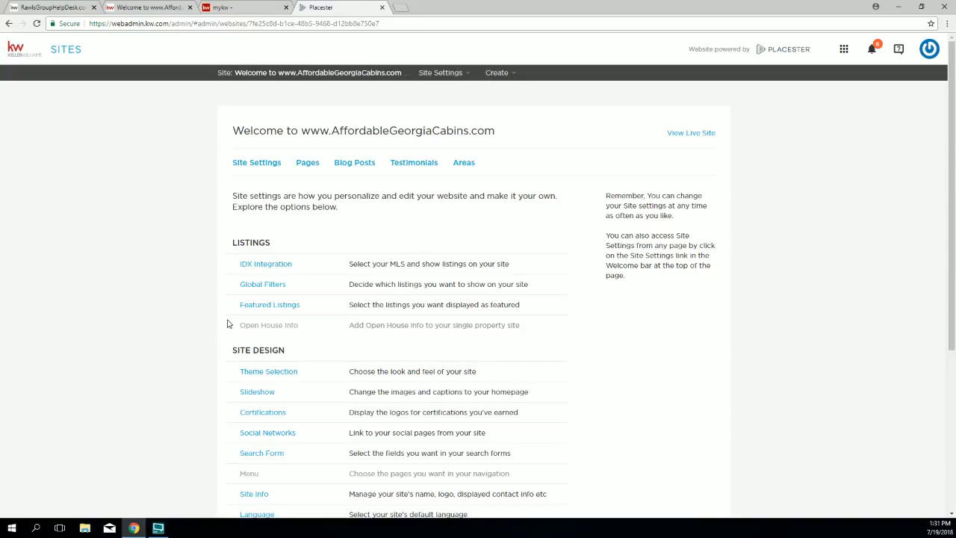
scroll(199, 310, down, 2)
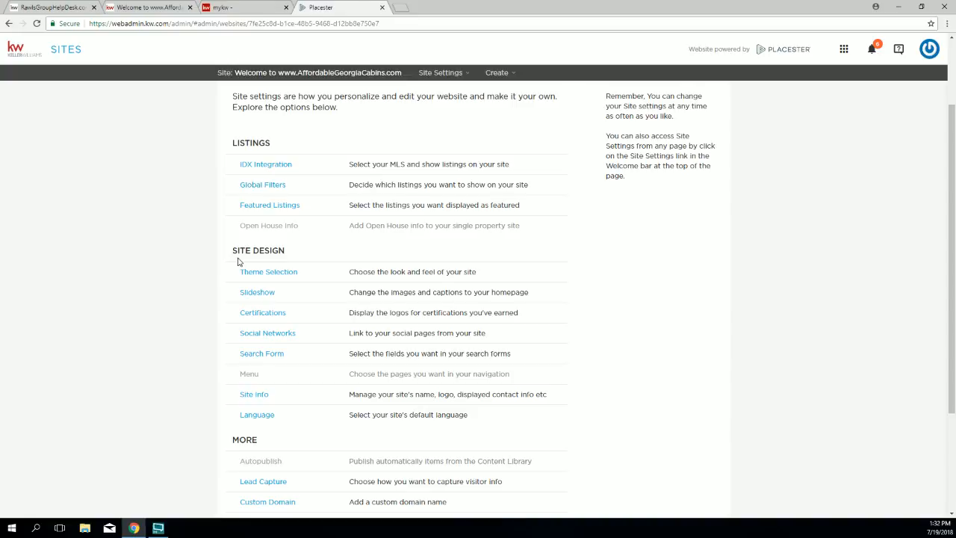
drag(231, 251, 235, 402)
click(215, 381)
scroll(179, 208, up, 2)
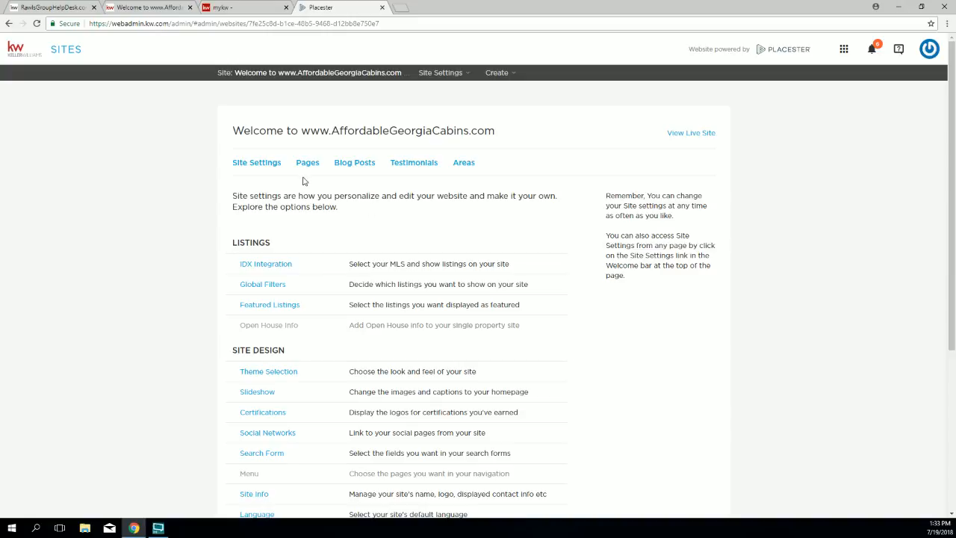
Step: Point out the LISTINGS heading and open the IDX Integration panel
drag(260, 248, 231, 248)
click(274, 252)
drag(291, 263, 241, 265)
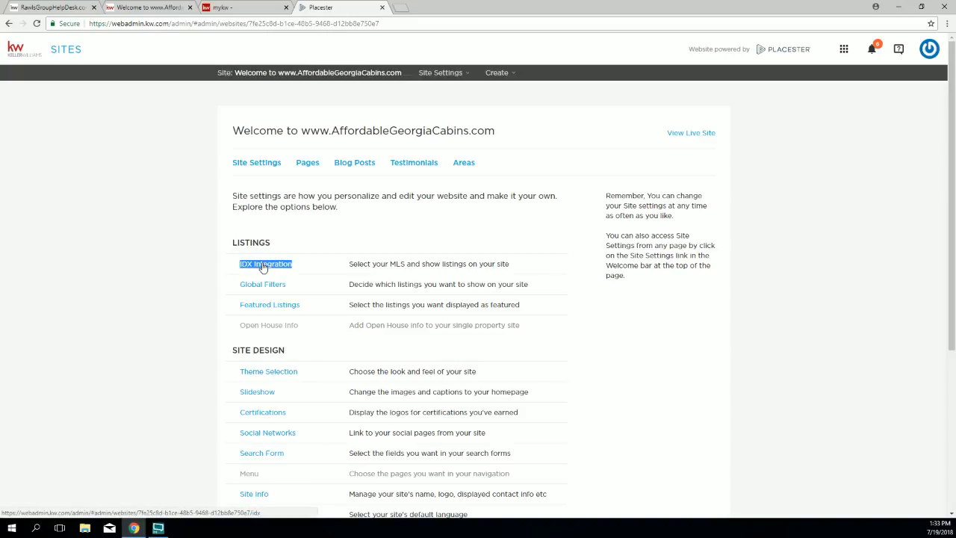
click(262, 267)
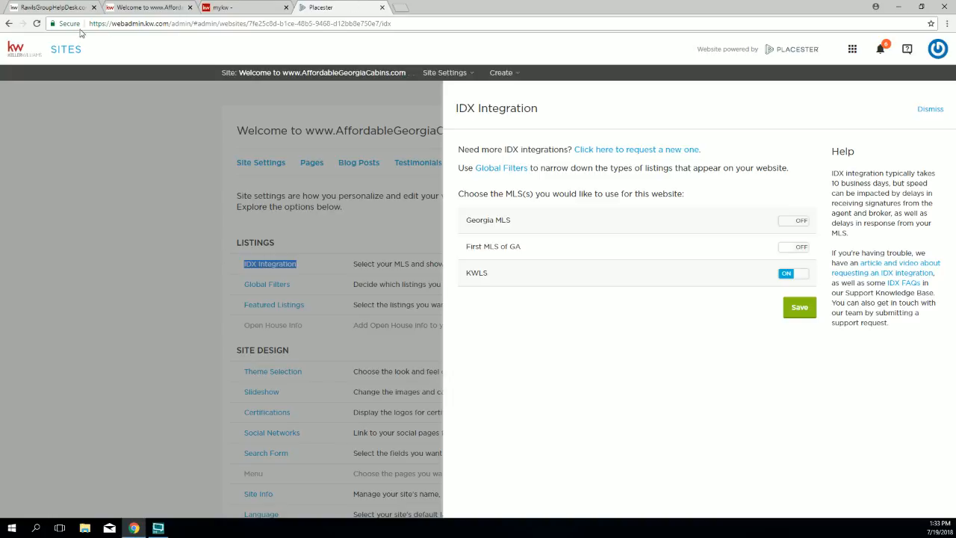
click(135, 7)
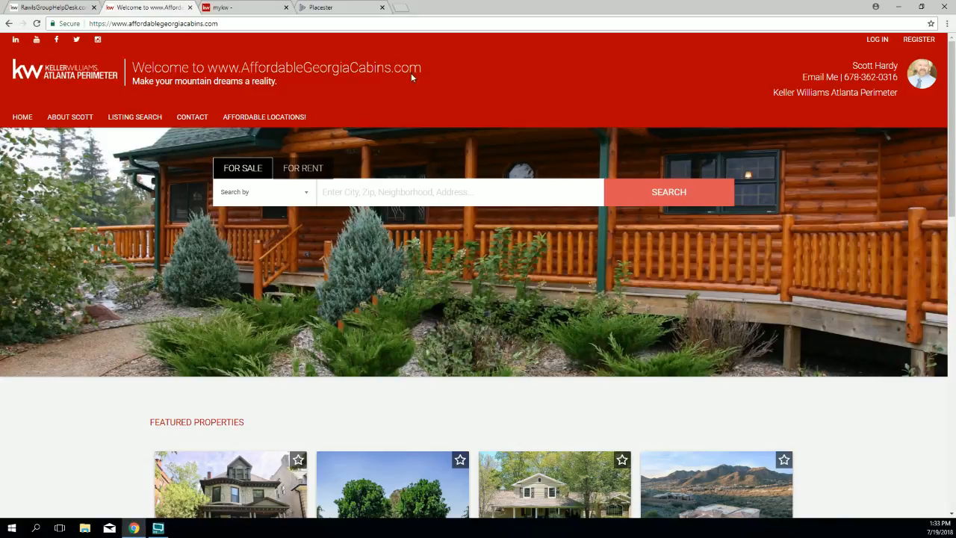
click(329, 8)
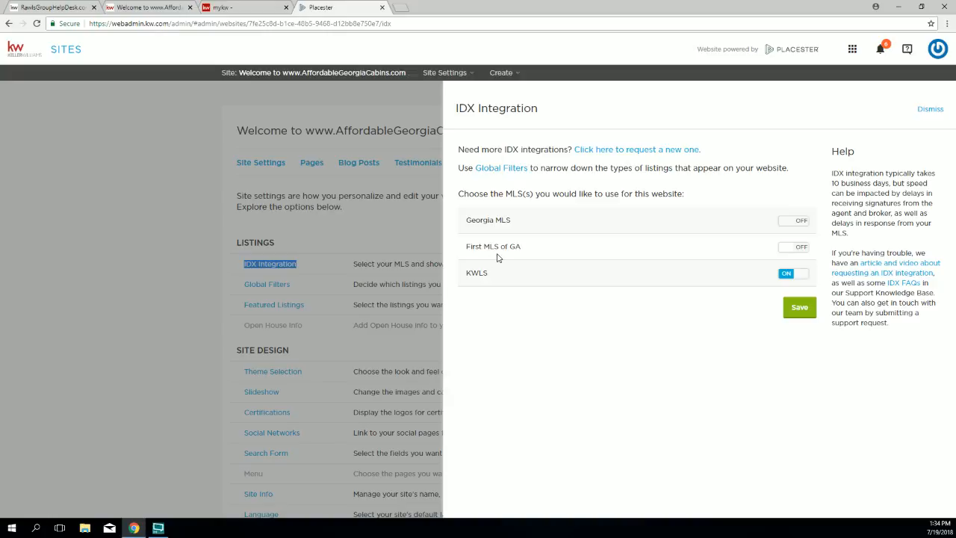
Step: Turn First MLS of GA on and KWLS off, then save the IDX feed settings
click(801, 251)
click(785, 275)
click(797, 309)
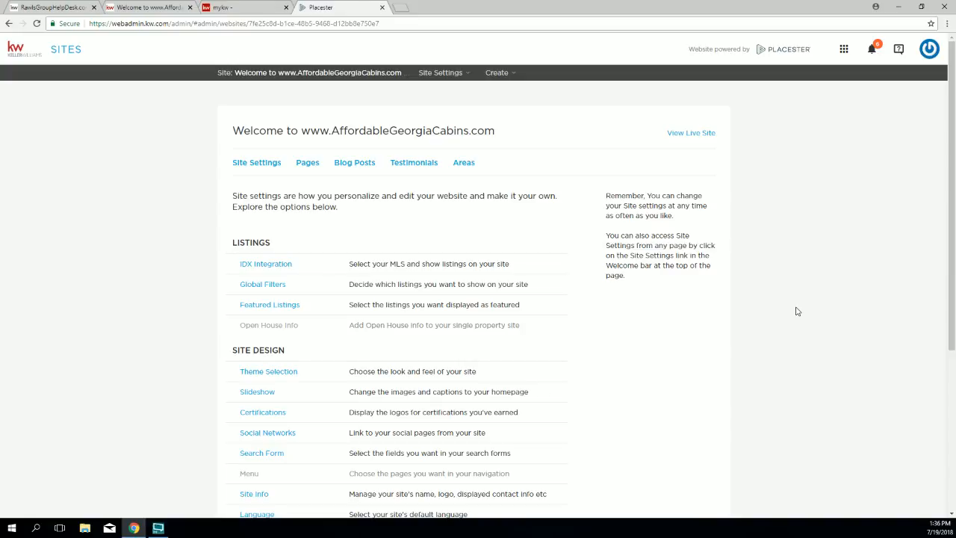
Step: Open Global Filters, keep 'Display all MLS listings on my website' (48,604) checked, and save
triple_click(285, 288)
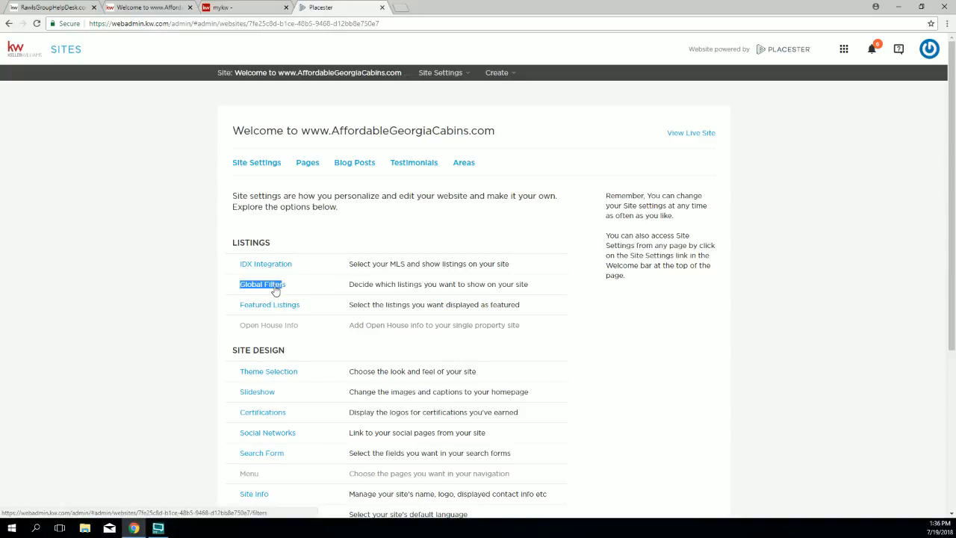
click(274, 288)
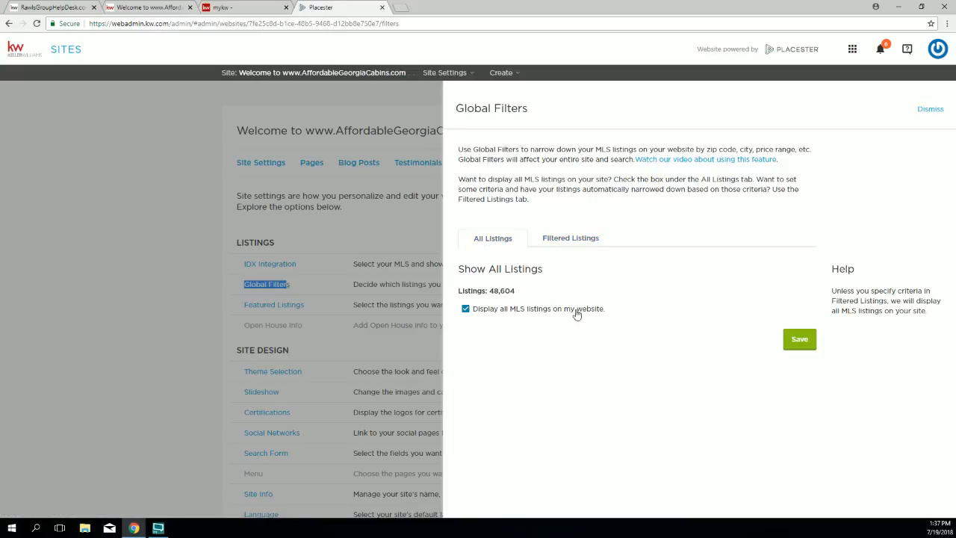
drag(615, 314, 476, 317)
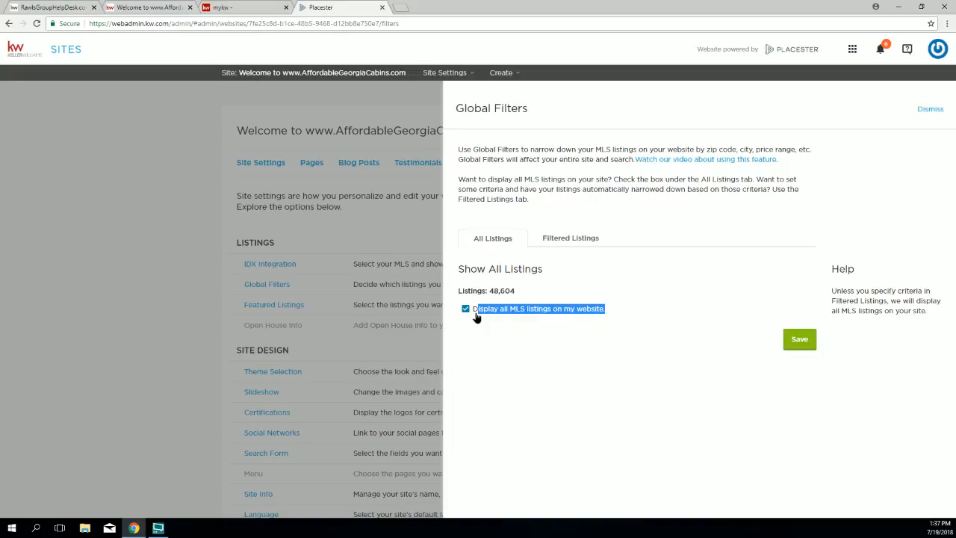
drag(476, 317, 461, 332)
click(789, 348)
click(793, 347)
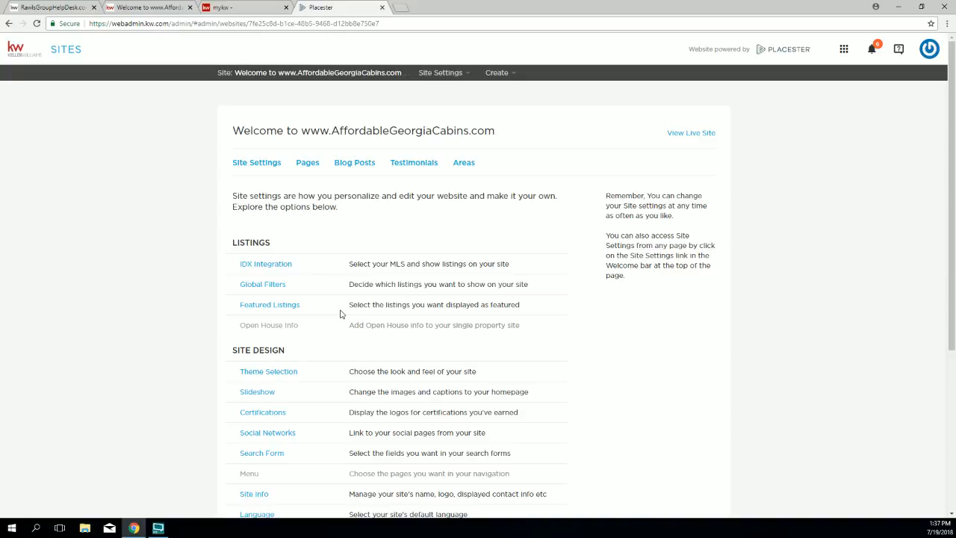
Step: Reopen Global Filters and select Max Price as the Filtered Listings criterion
click(270, 287)
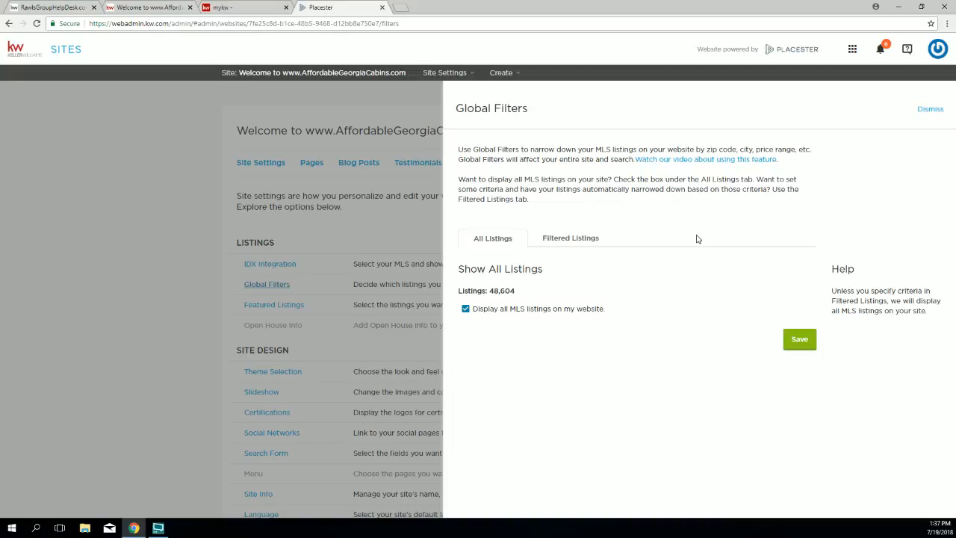
click(593, 245)
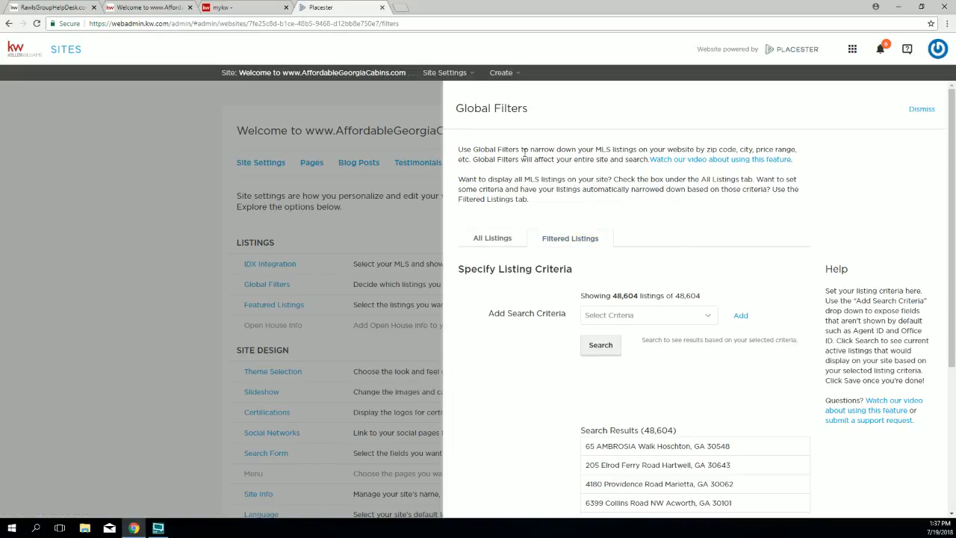
drag(539, 110, 464, 113)
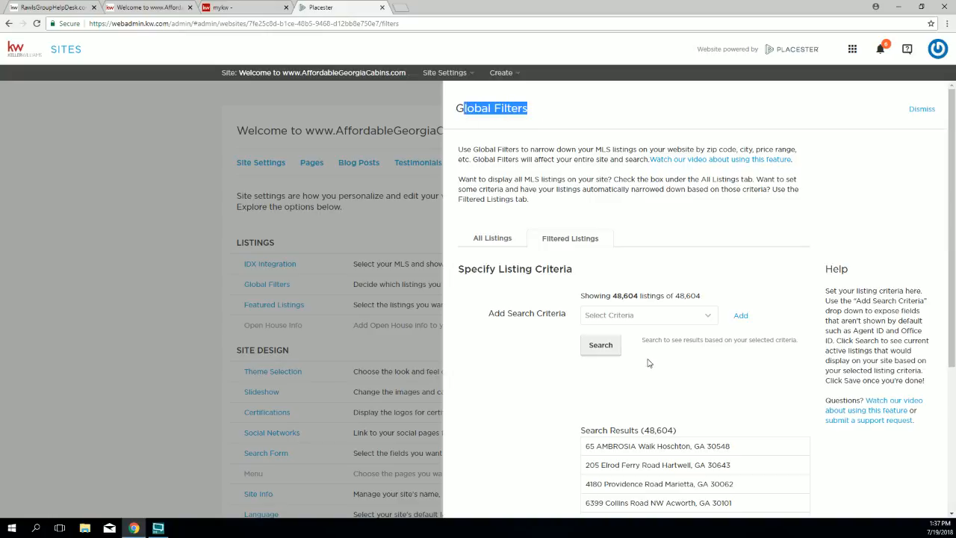
click(648, 316)
scroll(641, 437, down, 3)
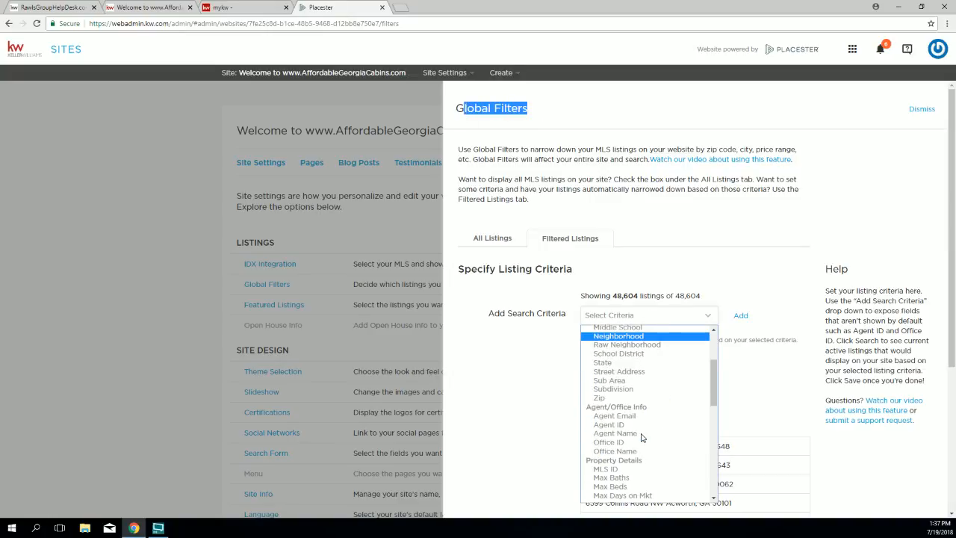
scroll(642, 437, down, 5)
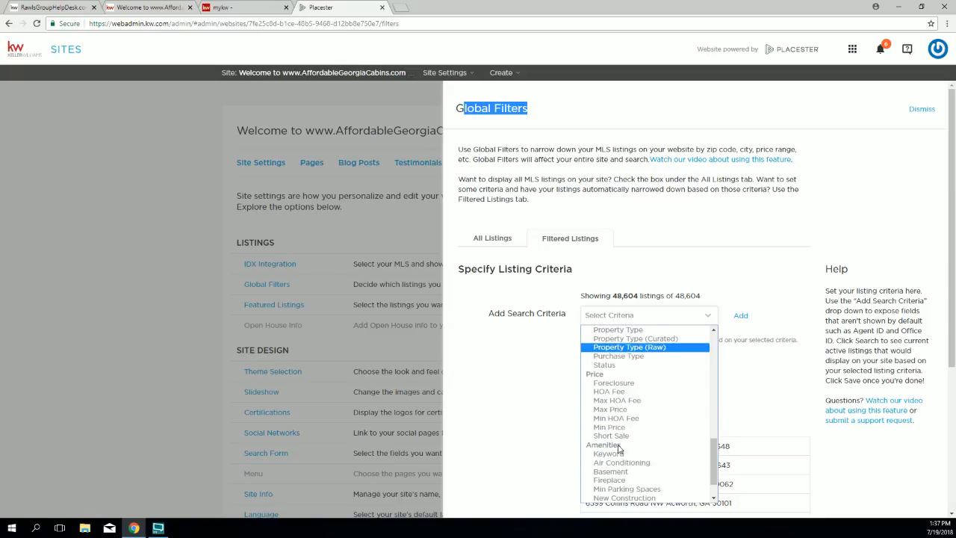
click(631, 411)
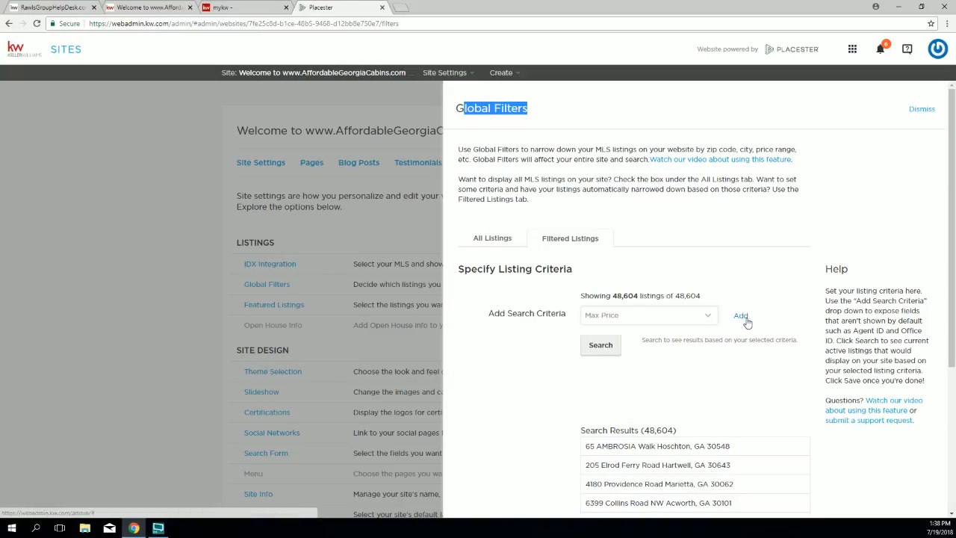
Step: Add a Max Price filter of 250000, run the search for 22,240 listings, and save
click(740, 315)
click(663, 317)
text(250000)
key(Return)
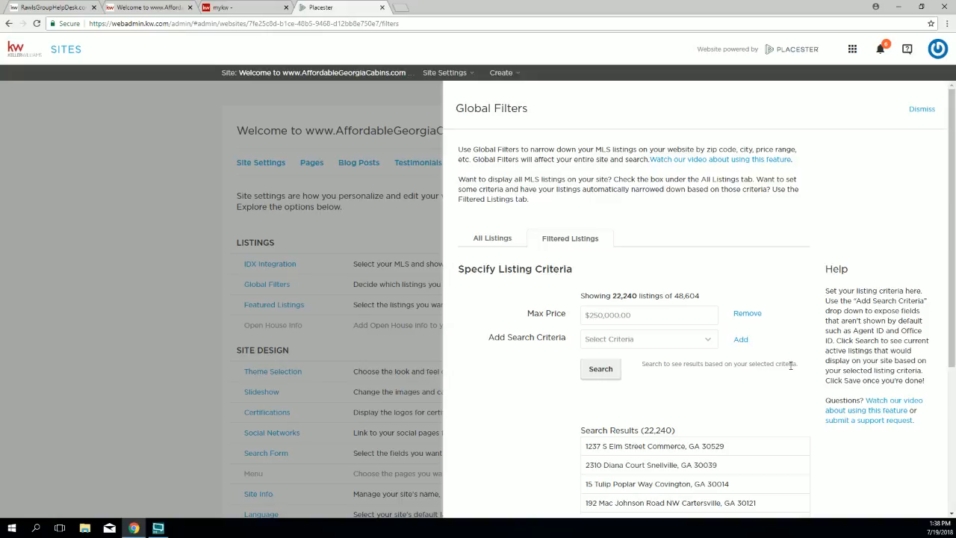
scroll(790, 365, down, 3)
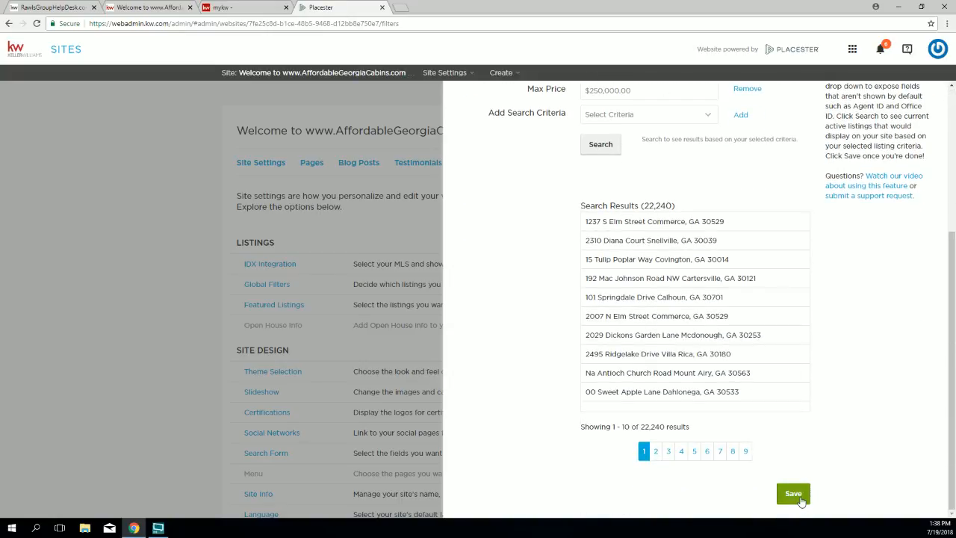
click(794, 494)
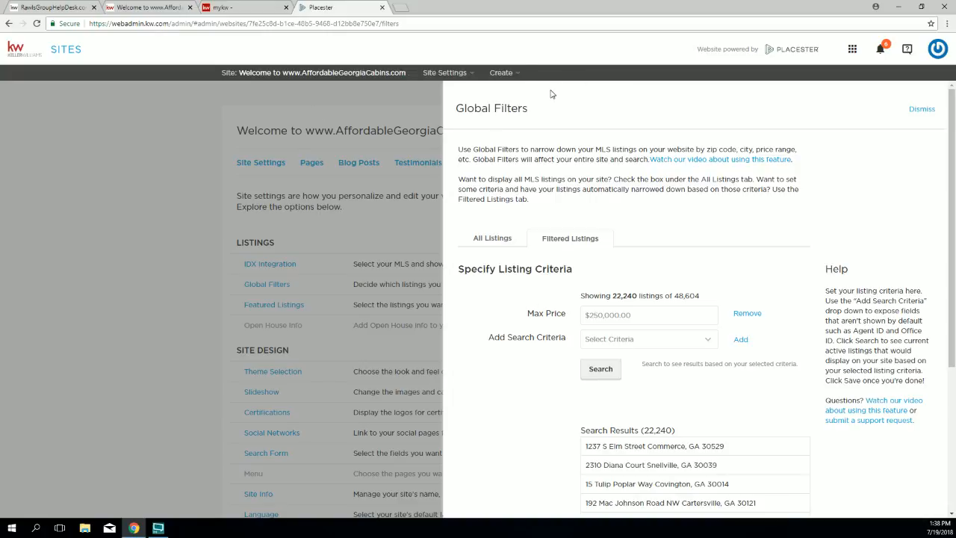
drag(483, 108, 456, 108)
Step: Return to the All Listings tab with all MLS listings displayed and save the filters
click(492, 237)
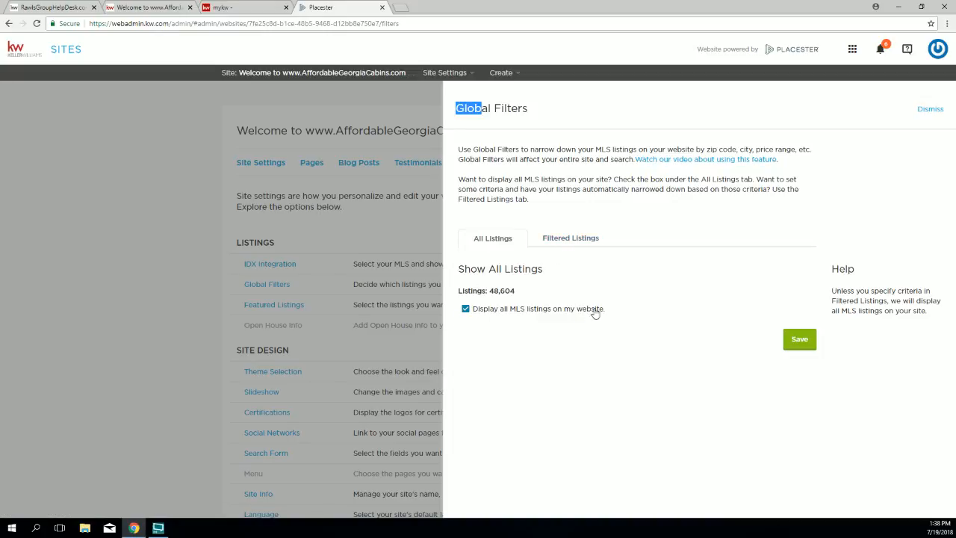
click(801, 340)
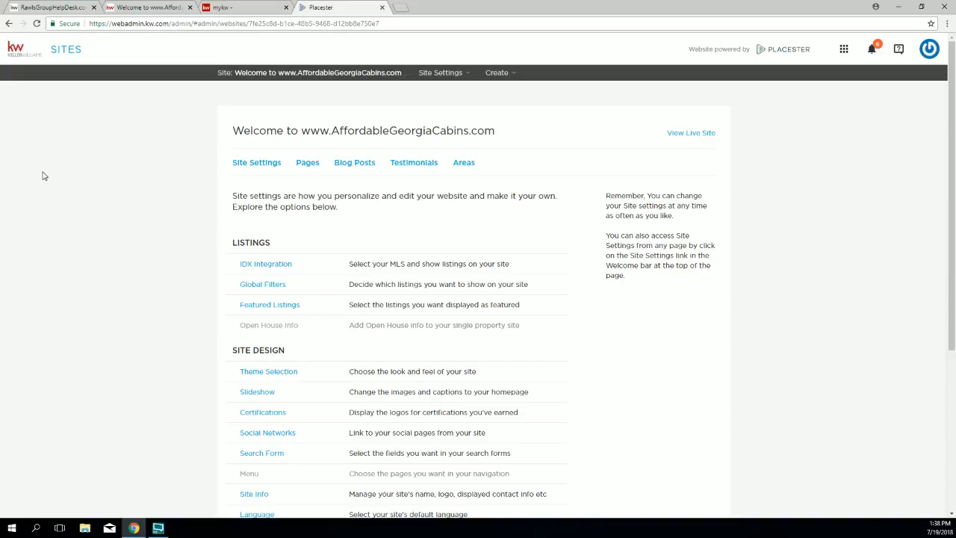
Step: Point out the Featured Listings setting, then open View Live Site in a new tab
drag(240, 305, 297, 306)
drag(662, 131, 712, 133)
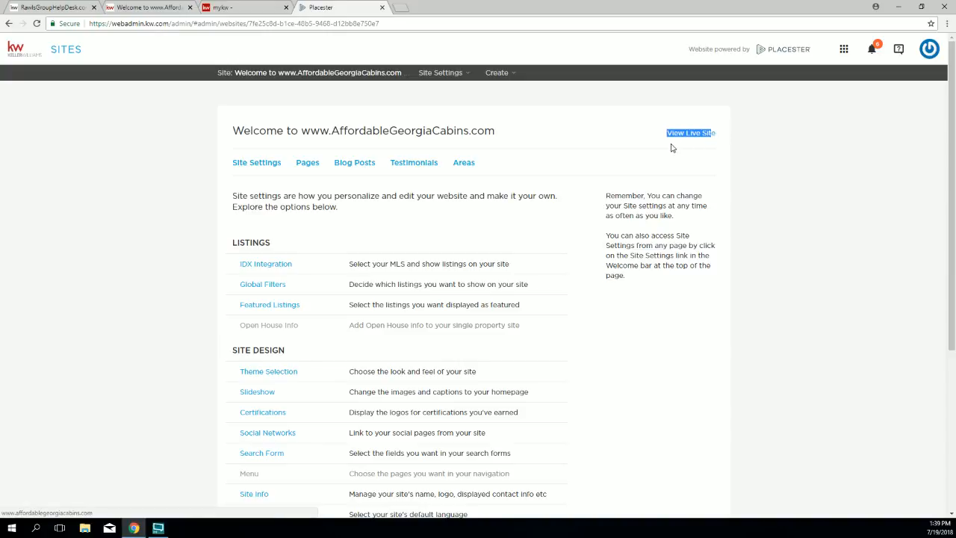
click(679, 134)
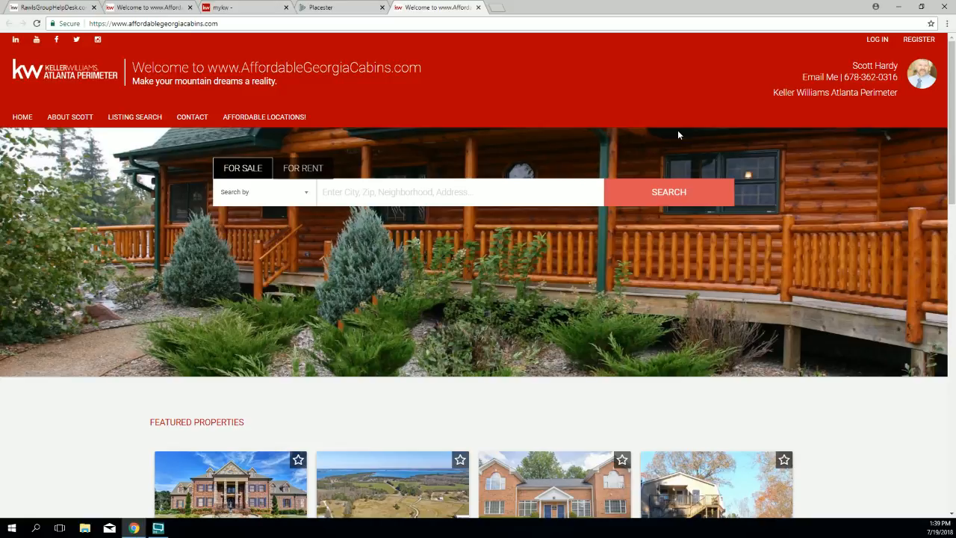
Step: Scroll the live site to review the four featured FMLS listings priced $400,000 to $2,133,000
scroll(613, 232, down, 1)
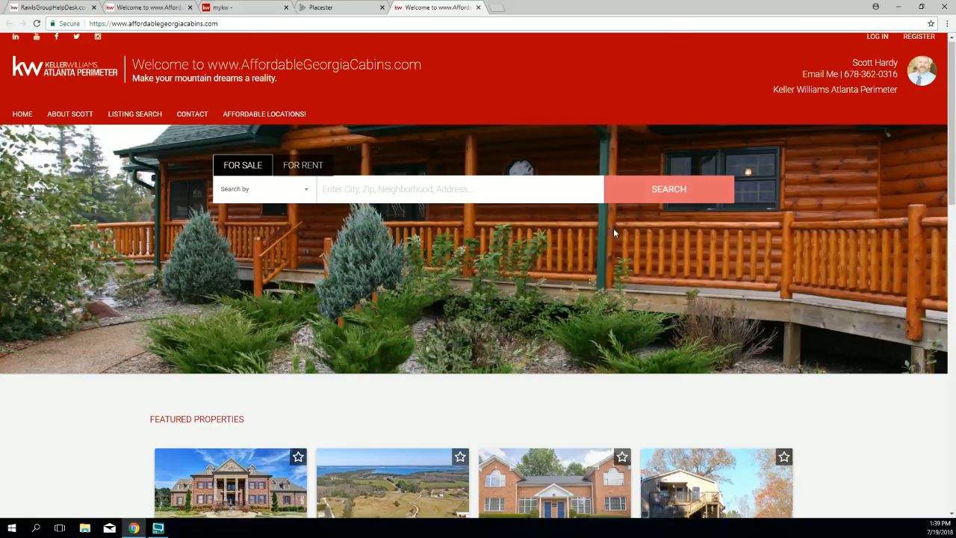
scroll(613, 234, down, 3)
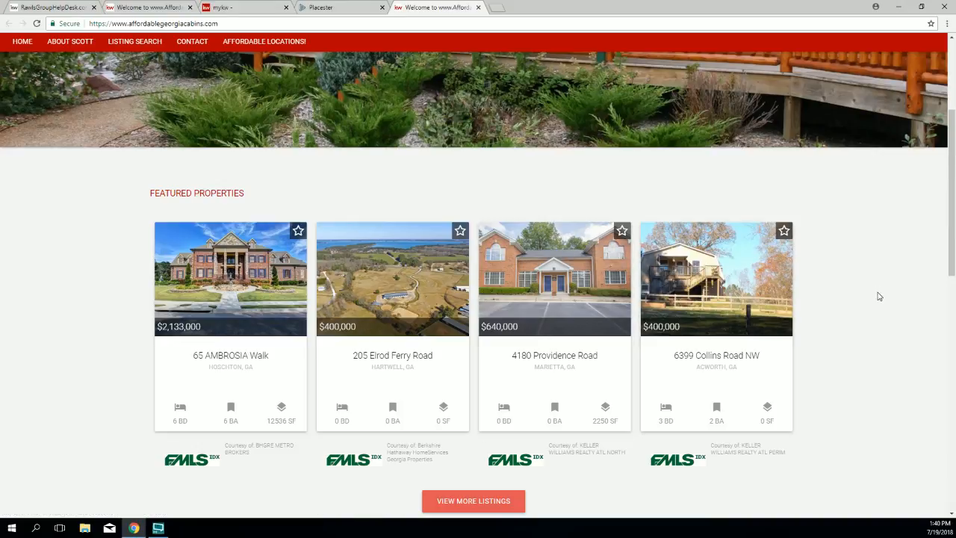
scroll(879, 296, down, 1)
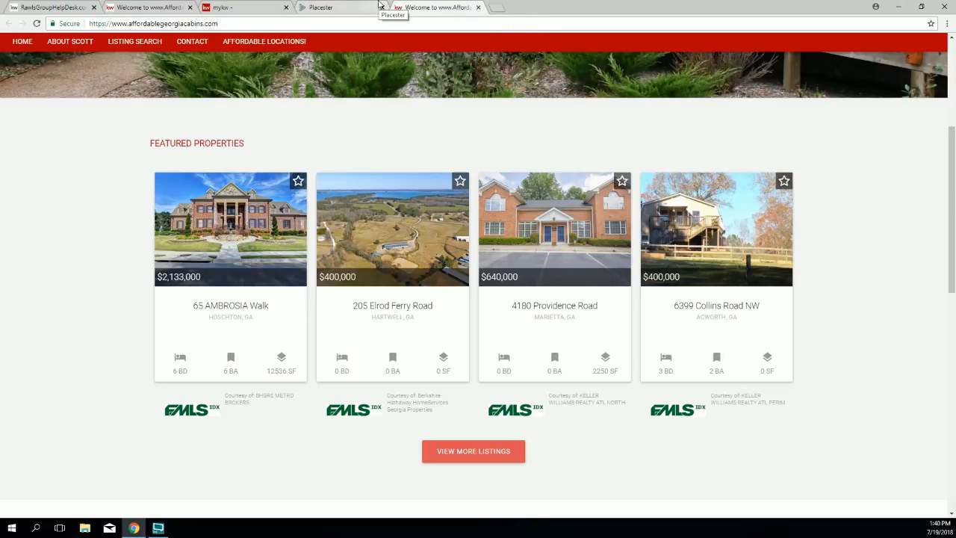
Step: Open Featured Listings in Placester, then highlight the live site's FEATURED PROPERTIES heading for comparison
click(328, 9)
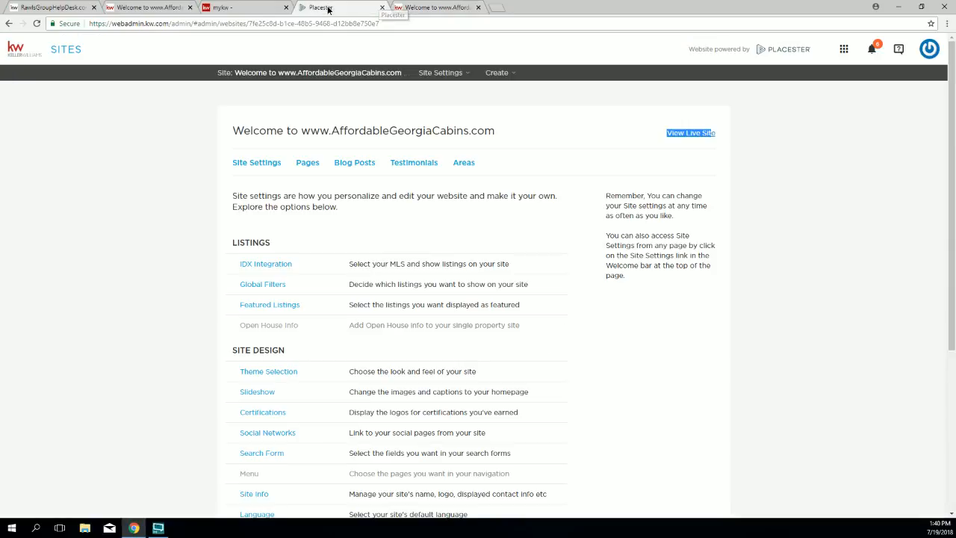
click(269, 305)
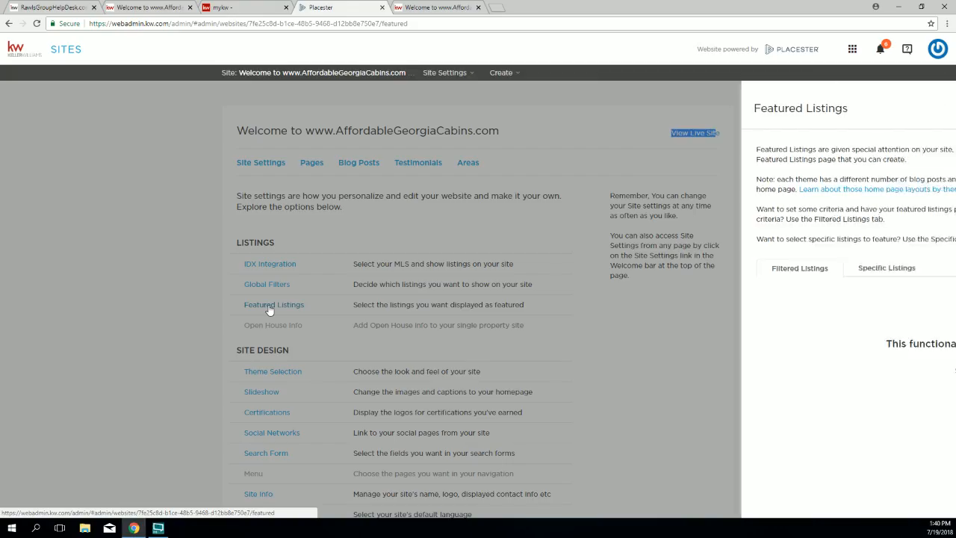
click(432, 8)
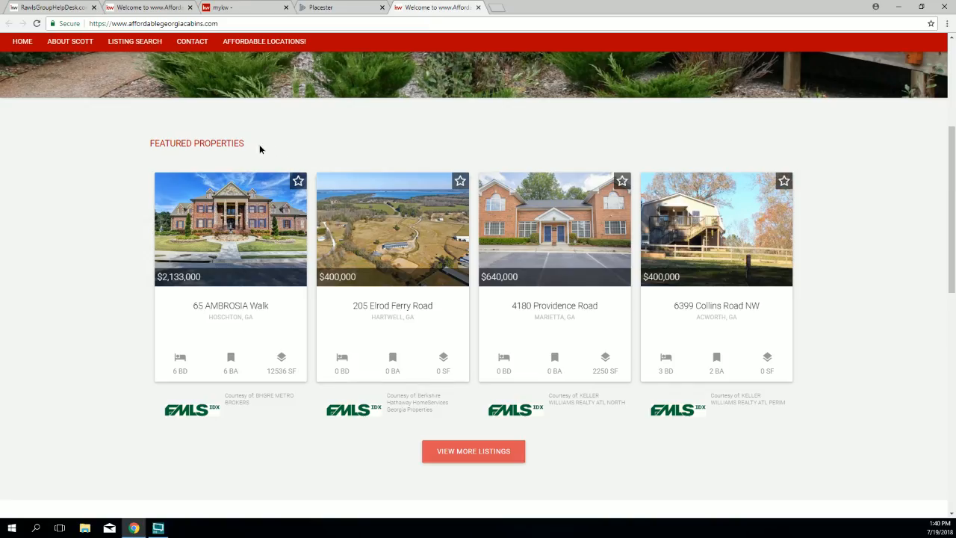
drag(234, 144, 160, 165)
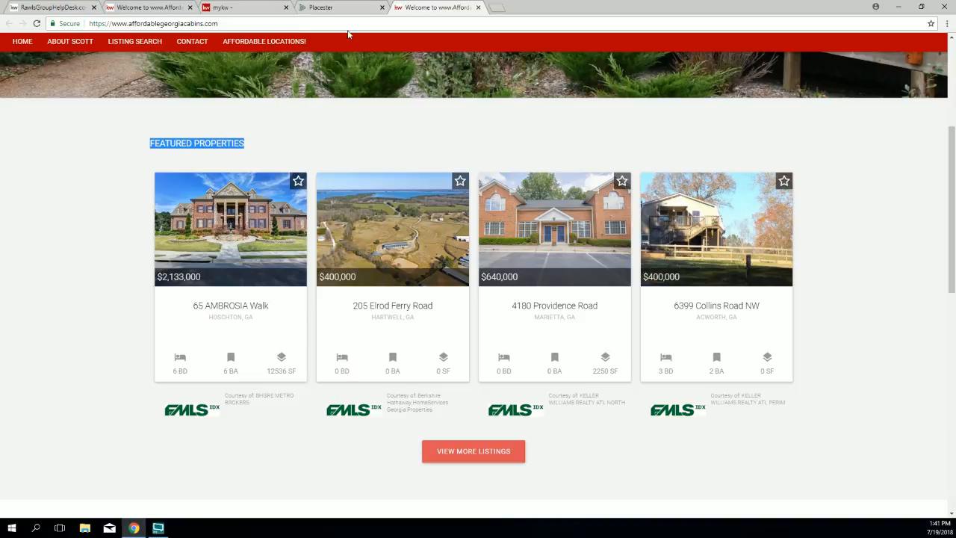
Step: Scroll through Placester's Featured Listings criteria and point out the empty Max Price field
click(336, 9)
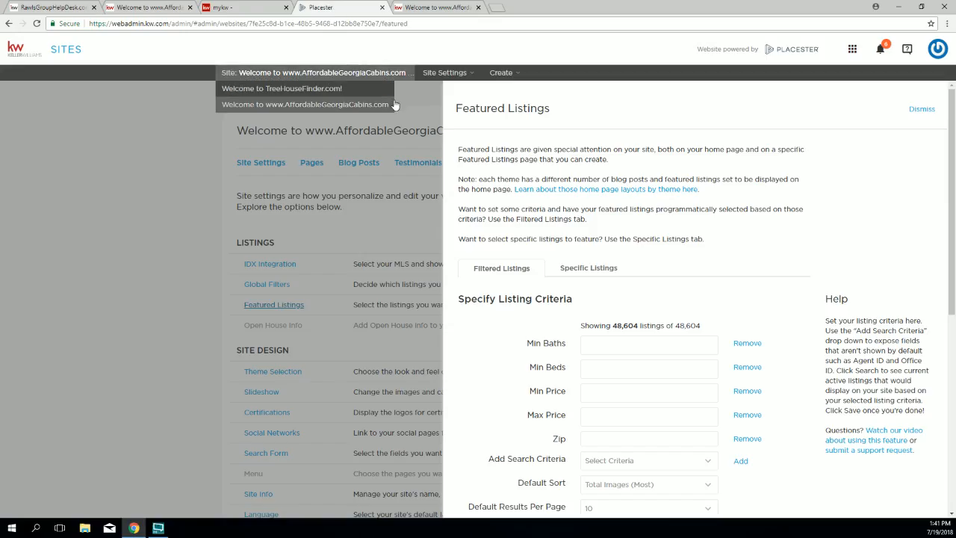
drag(560, 110, 456, 109)
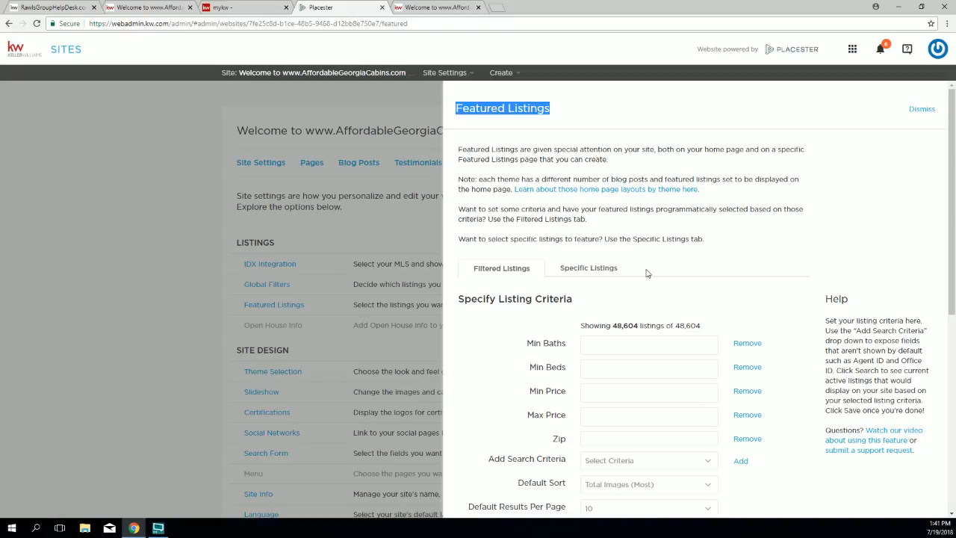
scroll(639, 258, down, 1)
scroll(631, 252, down, 1)
scroll(631, 253, up, 2)
scroll(556, 316, down, 2)
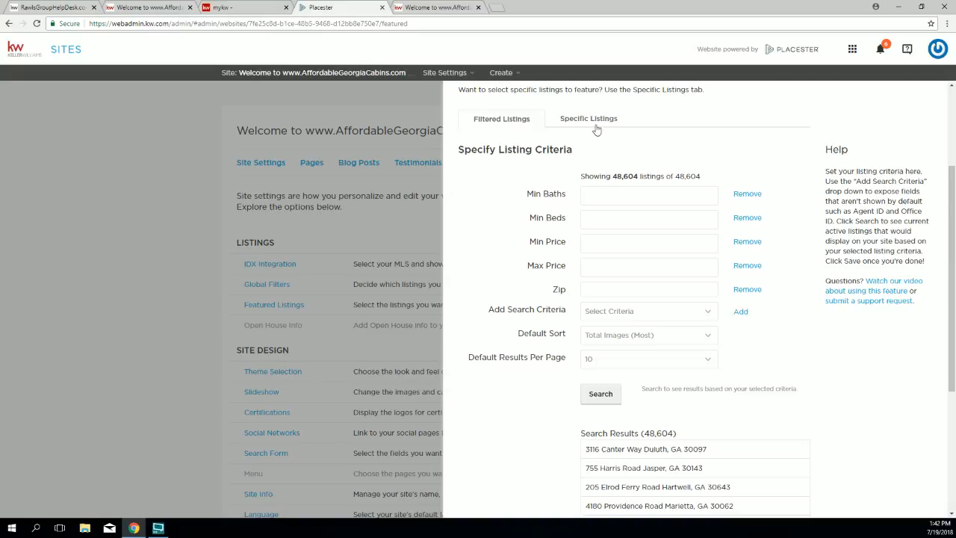
scroll(507, 136, up, 2)
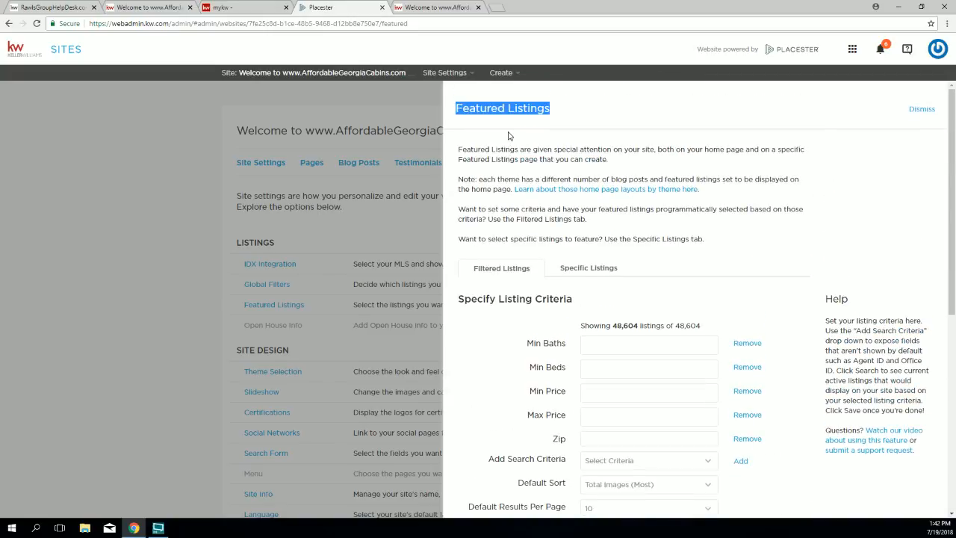
scroll(508, 149, down, 2)
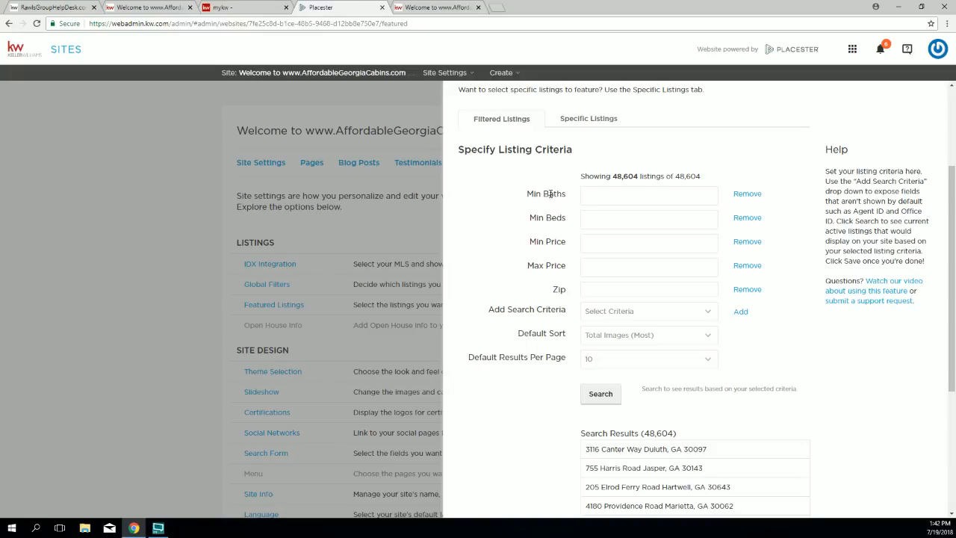
drag(526, 265, 565, 270)
Step: Set the Max Price to $1,500,000 and rerun the listing search
click(602, 269)
text(1500000)
key(Return)
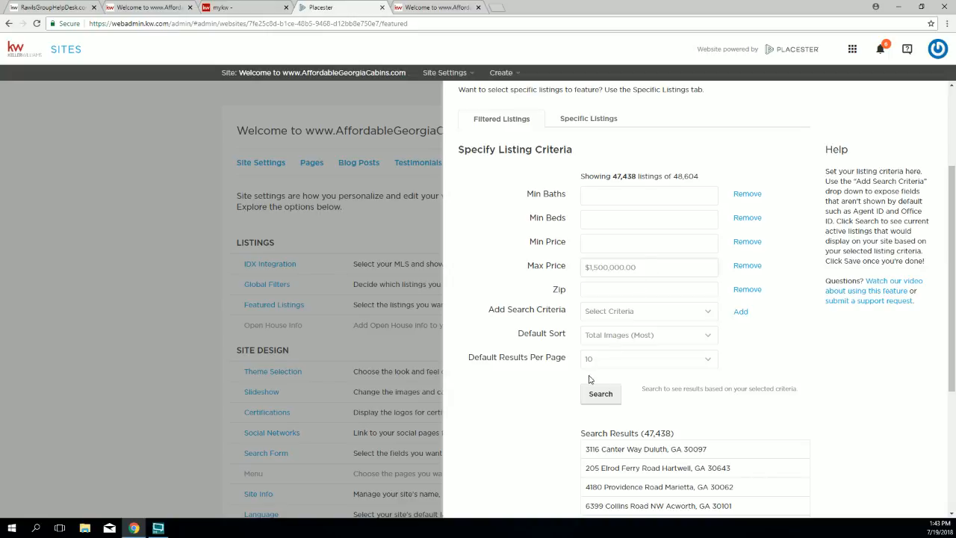
click(603, 395)
Step: Check the 47,438-listing result count and save the featured listings criteria
scroll(639, 358, down, 2)
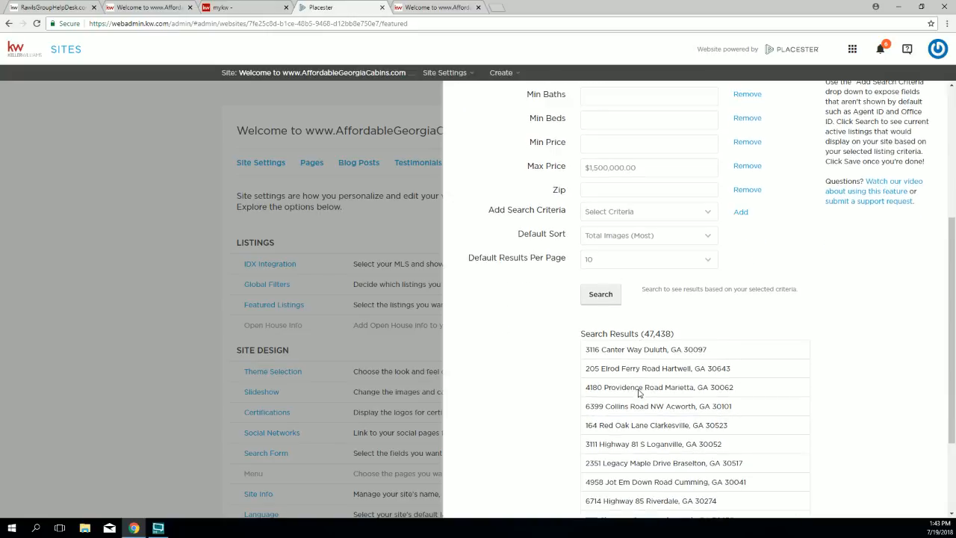
drag(595, 334, 672, 334)
scroll(581, 228, up, 1)
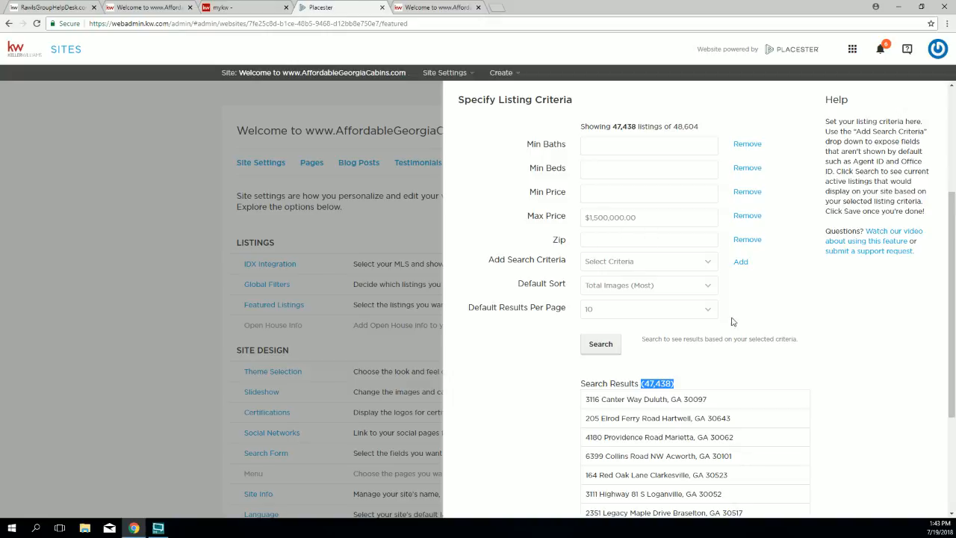
scroll(858, 454, down, 3)
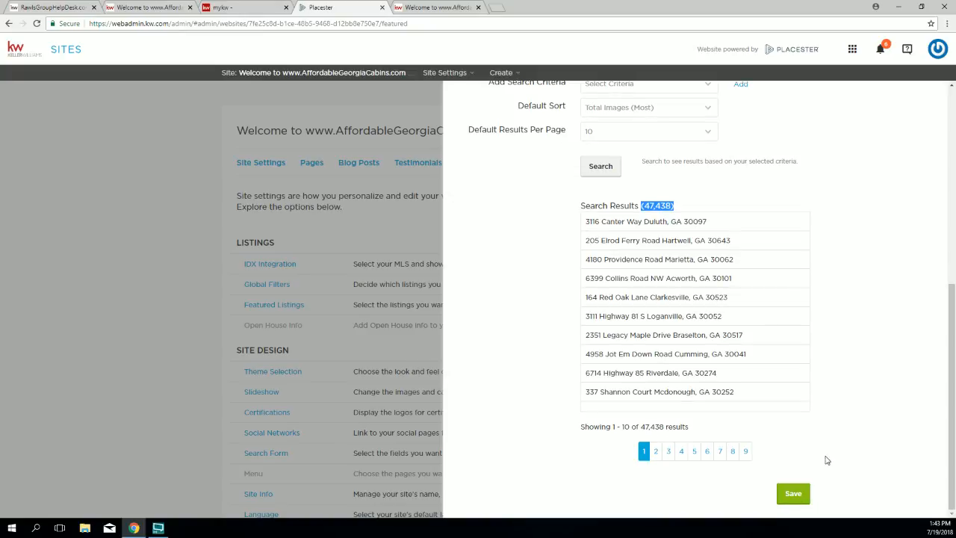
click(791, 496)
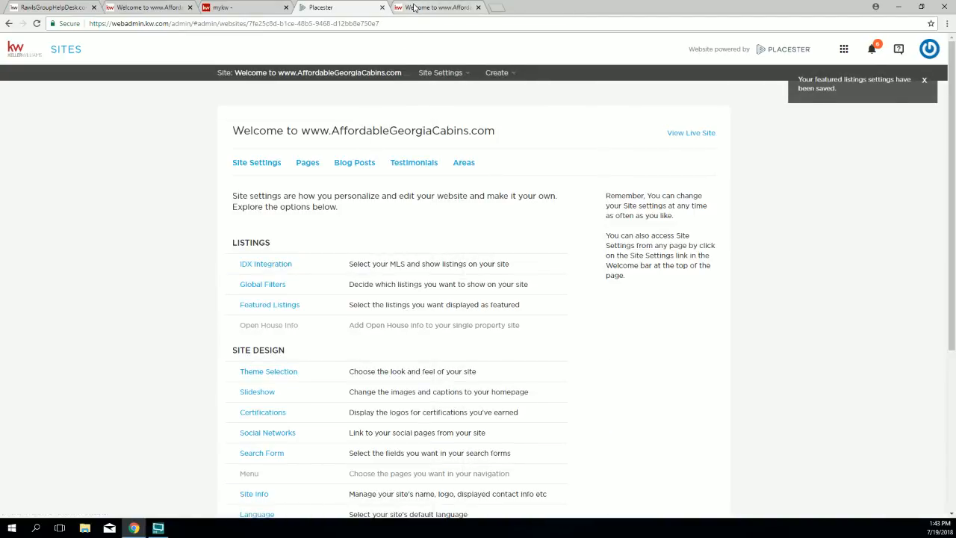
click(418, 8)
Step: Open the live site in a new tab and view its Featured Properties
click(363, 9)
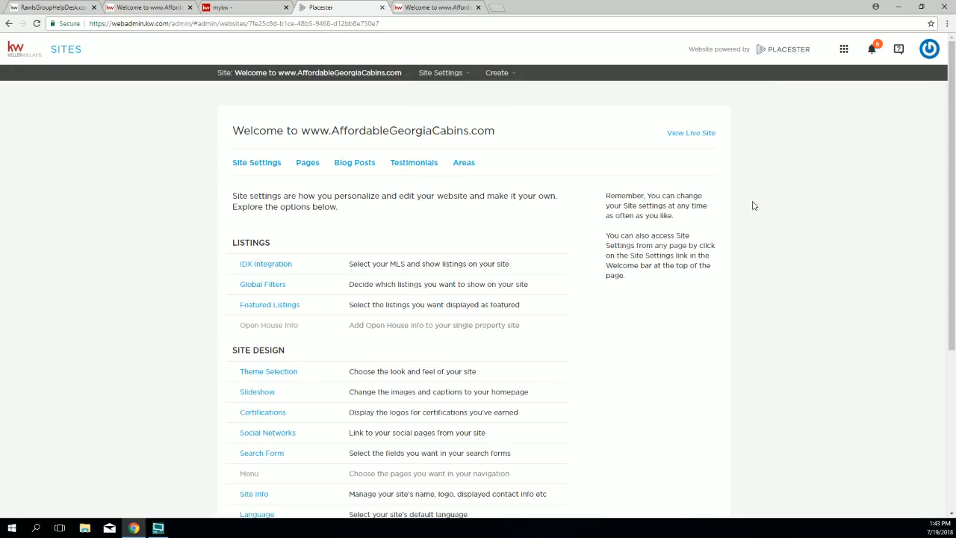
click(691, 133)
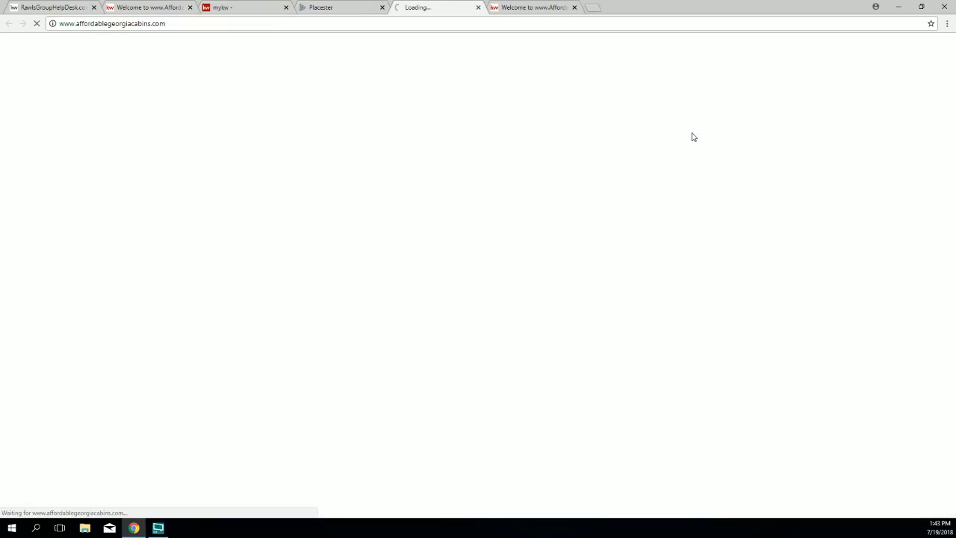
scroll(452, 233, down, 4)
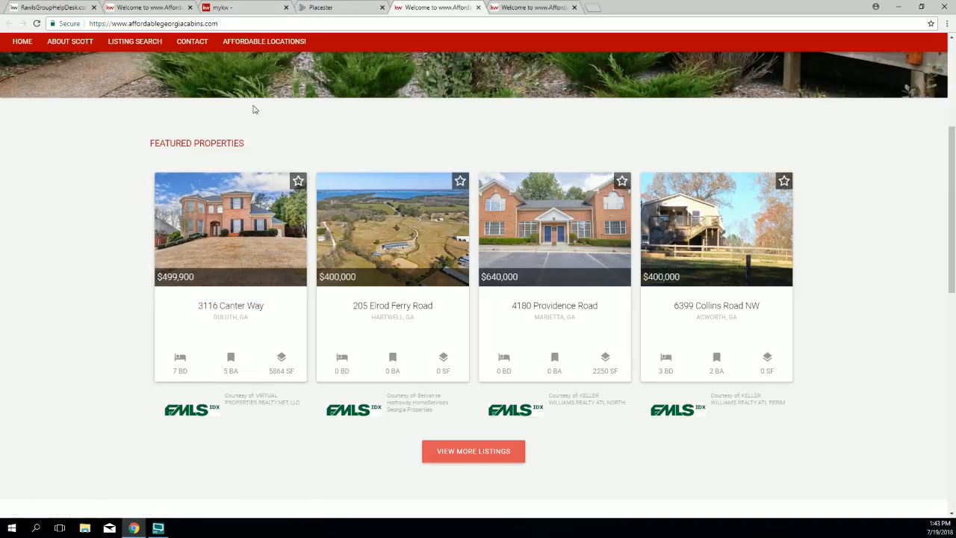
Step: In Featured Listings, change the Default Sort to Price (Highest)
click(328, 9)
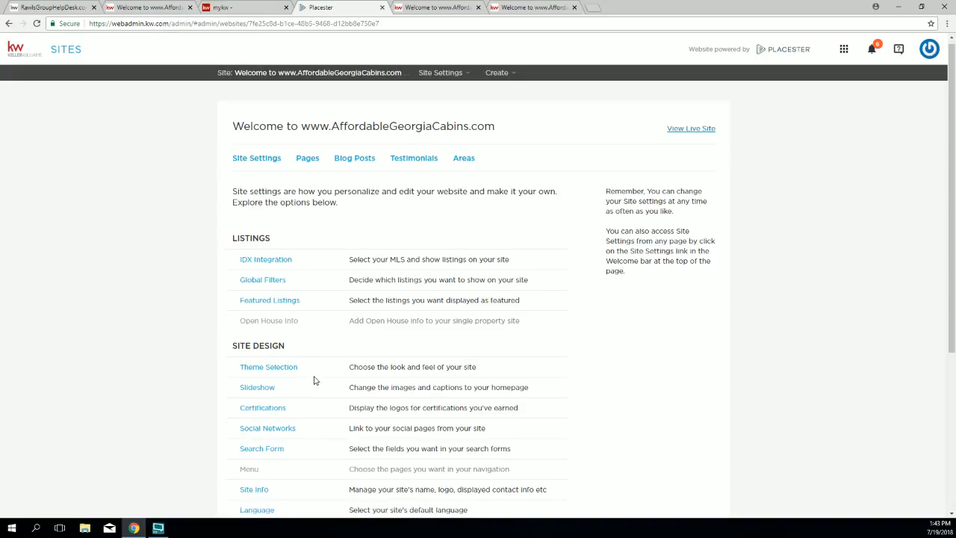
scroll(317, 380, down, 1)
click(262, 254)
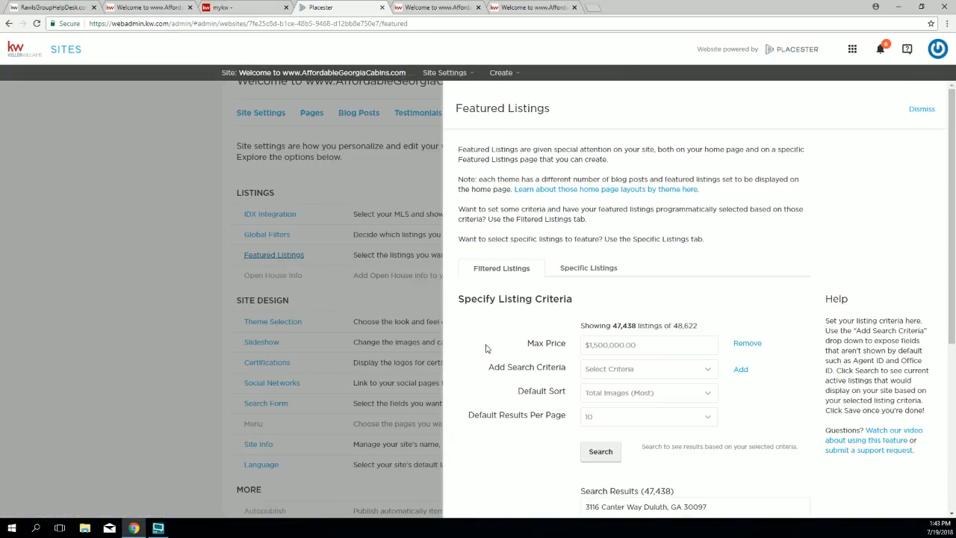
scroll(505, 350, down, 1)
click(617, 345)
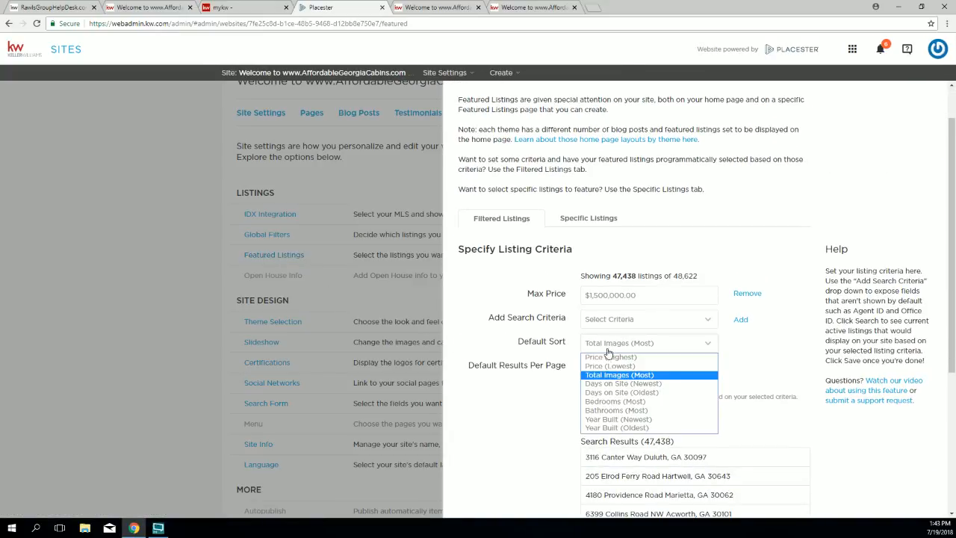
click(609, 357)
scroll(702, 381, down, 3)
scroll(702, 382, down, 1)
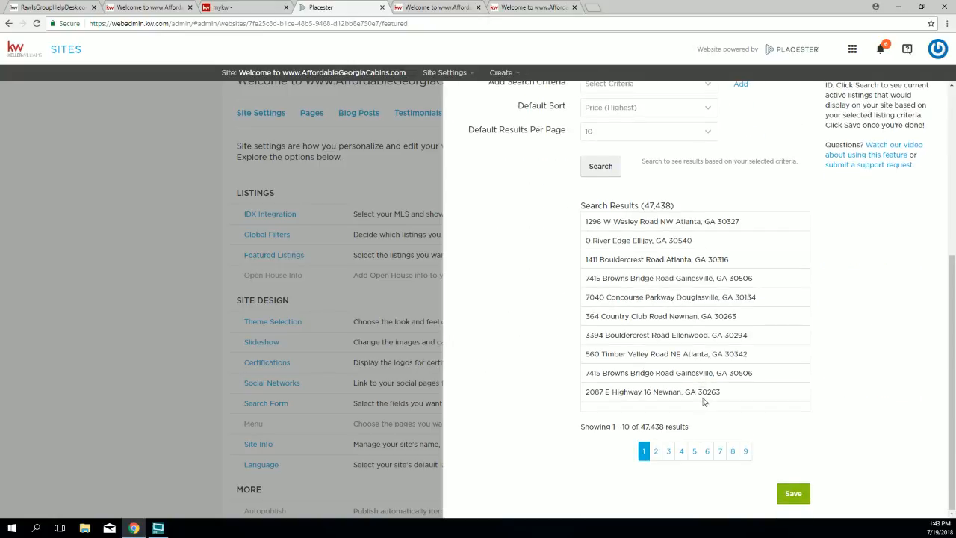
Step: Save the Price (Highest) sort and reload the live site
click(793, 493)
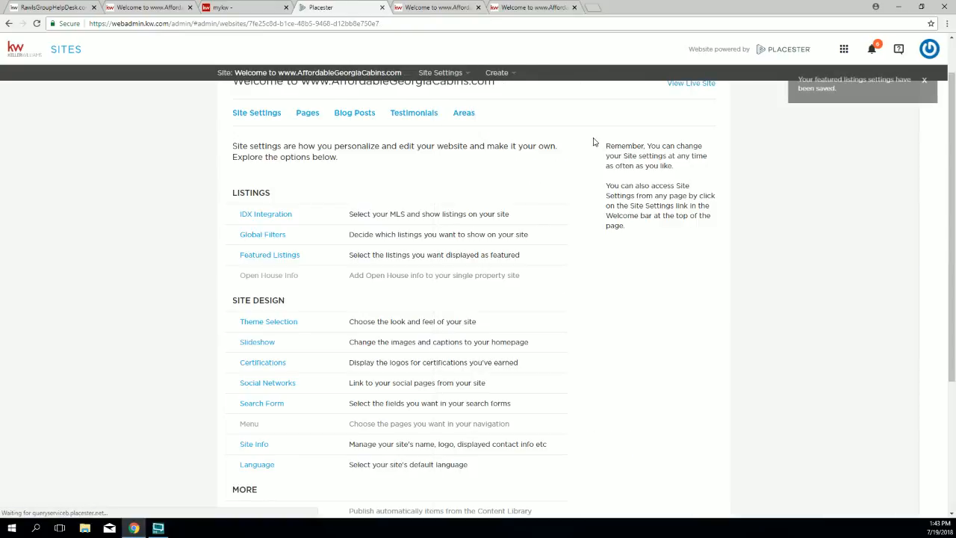
click(529, 7)
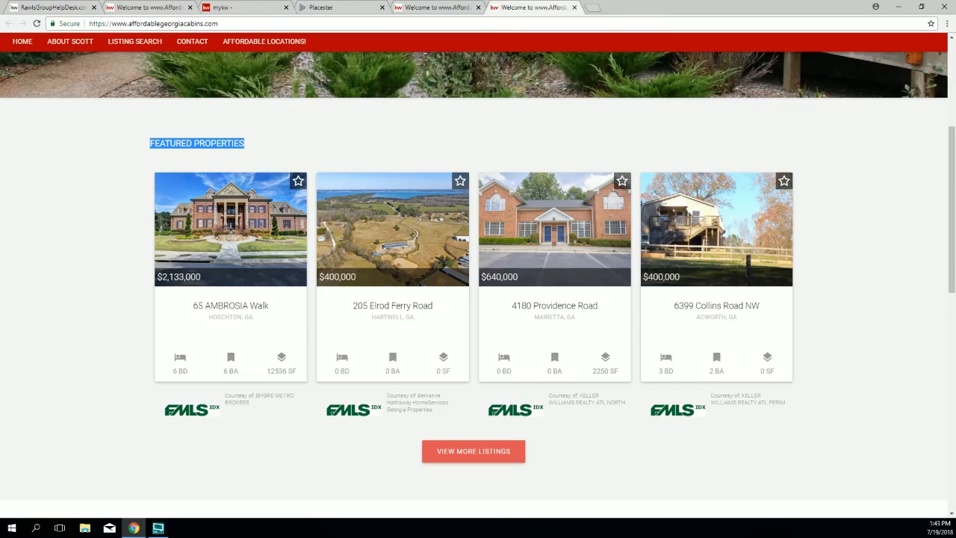
click(35, 23)
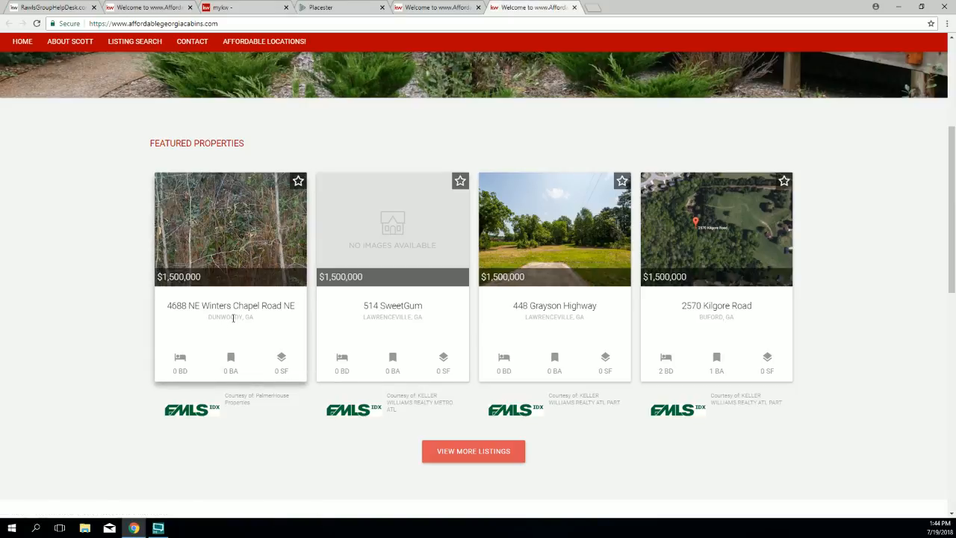
Step: Highlight the cities on the Winters Chapel, SweetGum and Kilgore Road (Buford, GA) listings
drag(228, 317, 201, 320)
drag(418, 329, 365, 318)
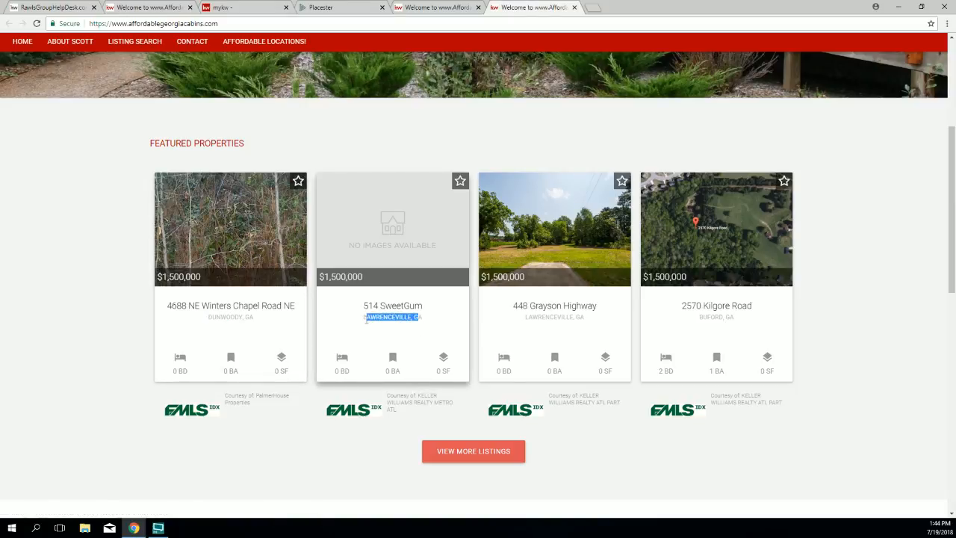
drag(699, 319, 749, 319)
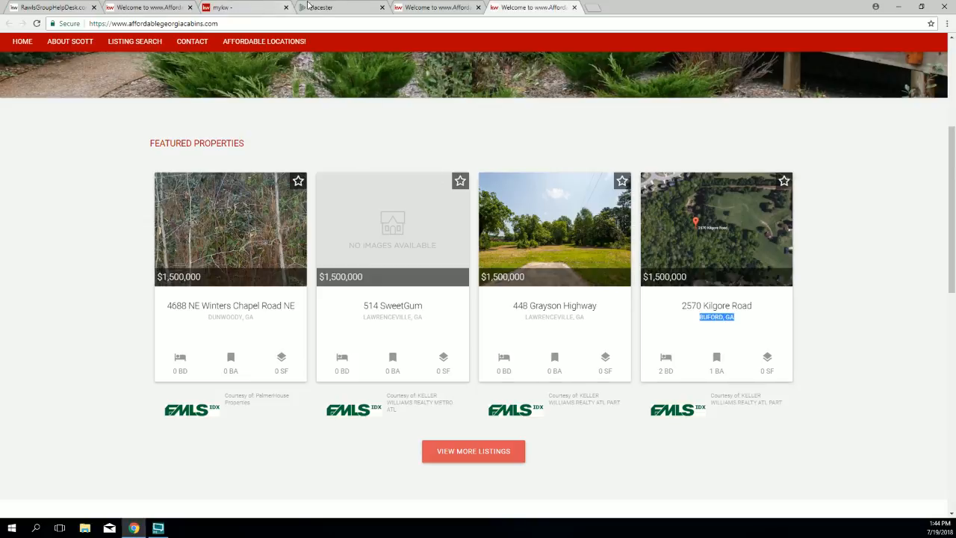
click(333, 9)
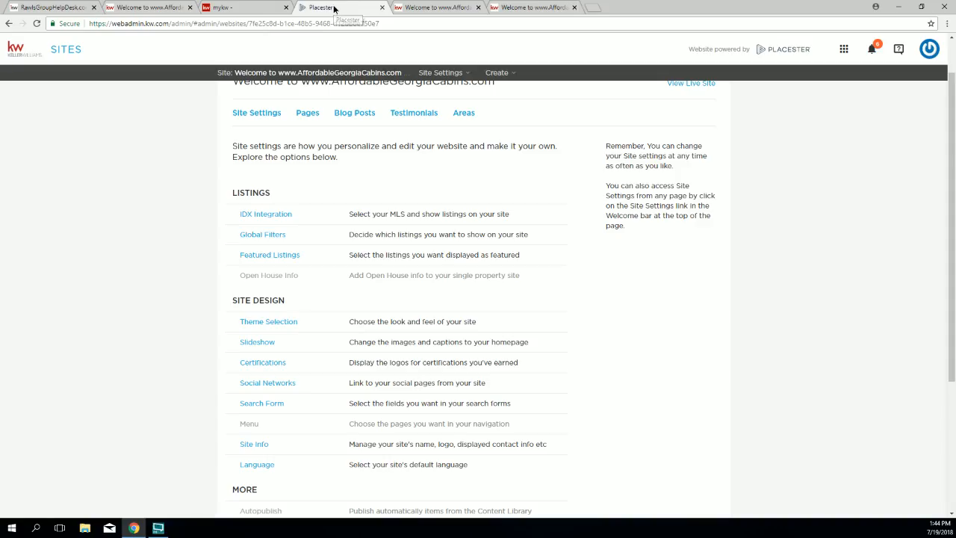
Step: Reopen Featured Listings, note the $1,500,000 Max Price, and expand the Add Search Criteria list
drag(302, 258, 239, 257)
click(256, 259)
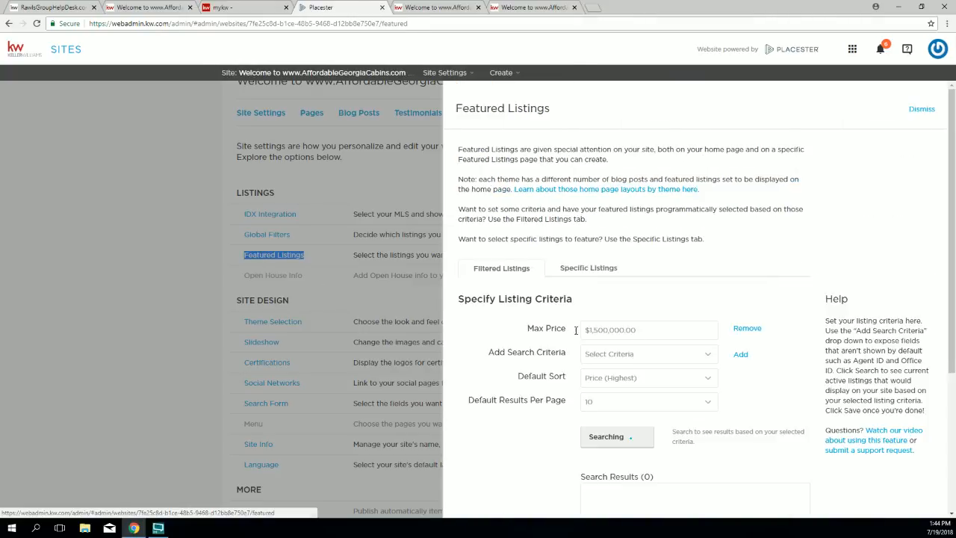
scroll(710, 340, down, 1)
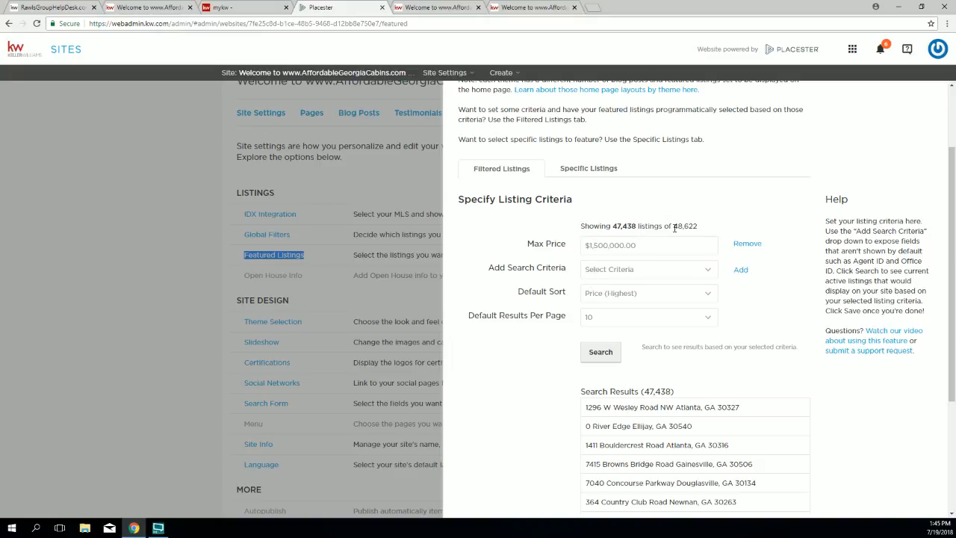
drag(523, 247, 569, 247)
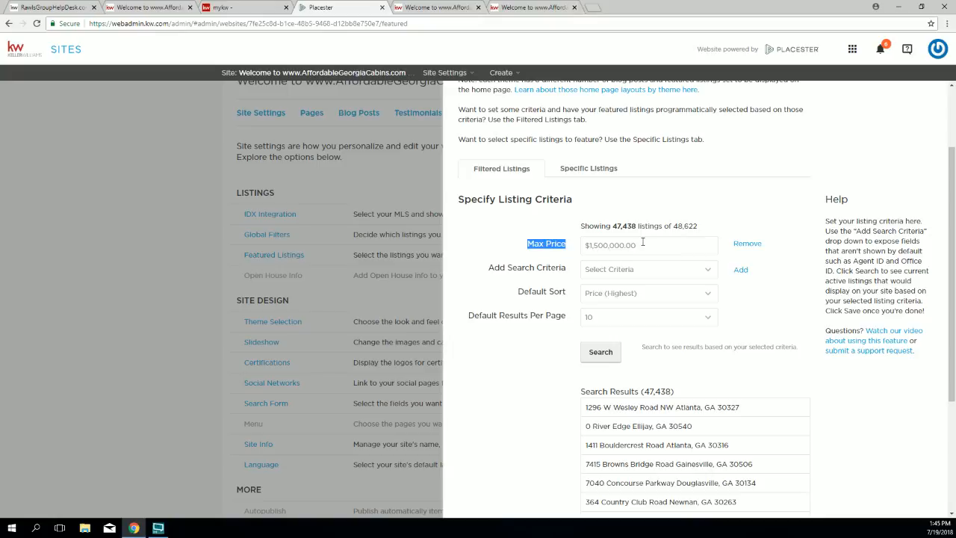
drag(486, 270, 515, 273)
click(635, 272)
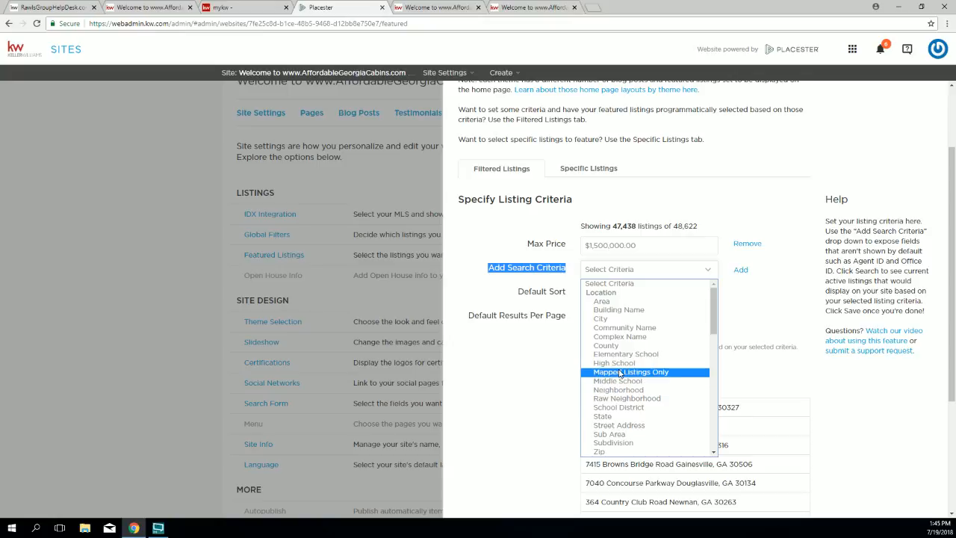
Step: Pick City from Add Search Criteria and add an empty City row below Max Price
scroll(620, 372, down, 3)
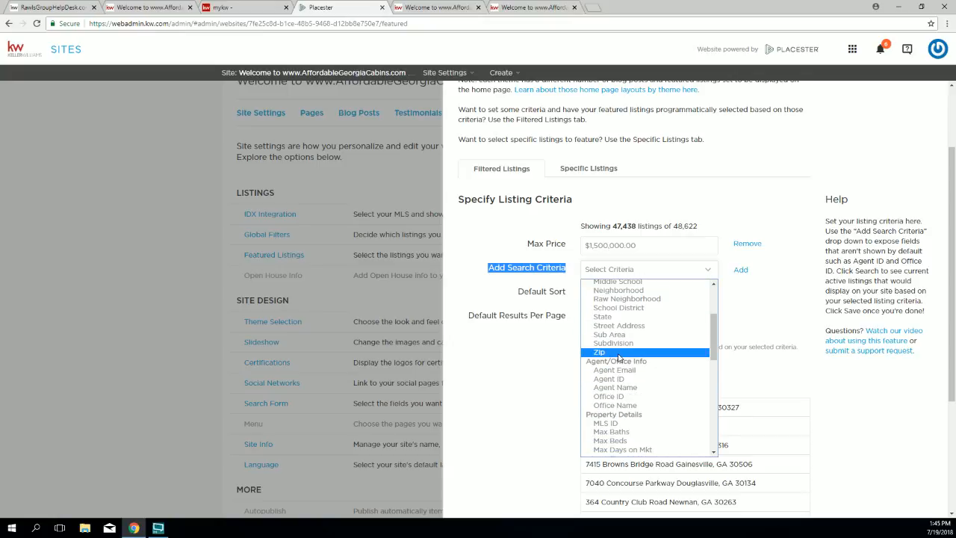
scroll(618, 360, up, 3)
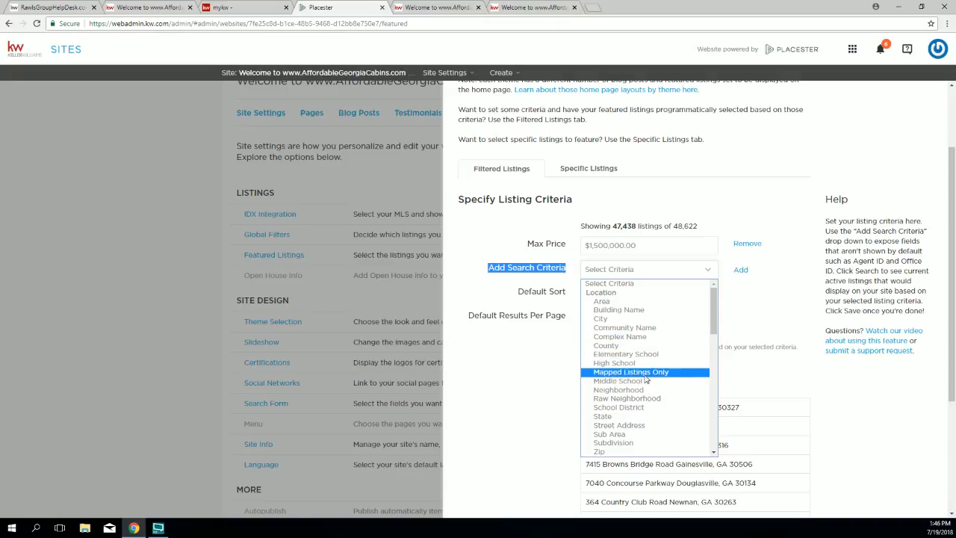
click(639, 322)
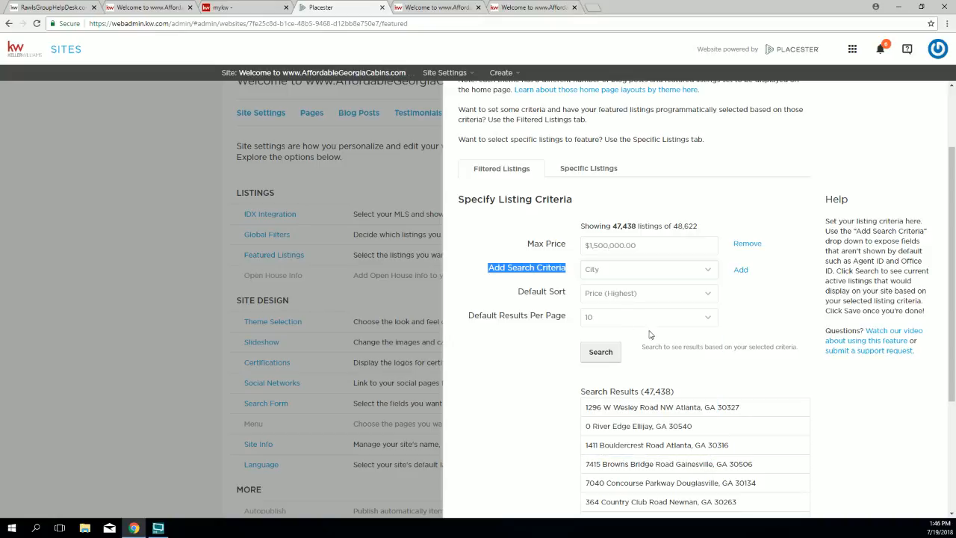
click(750, 270)
double_click(739, 270)
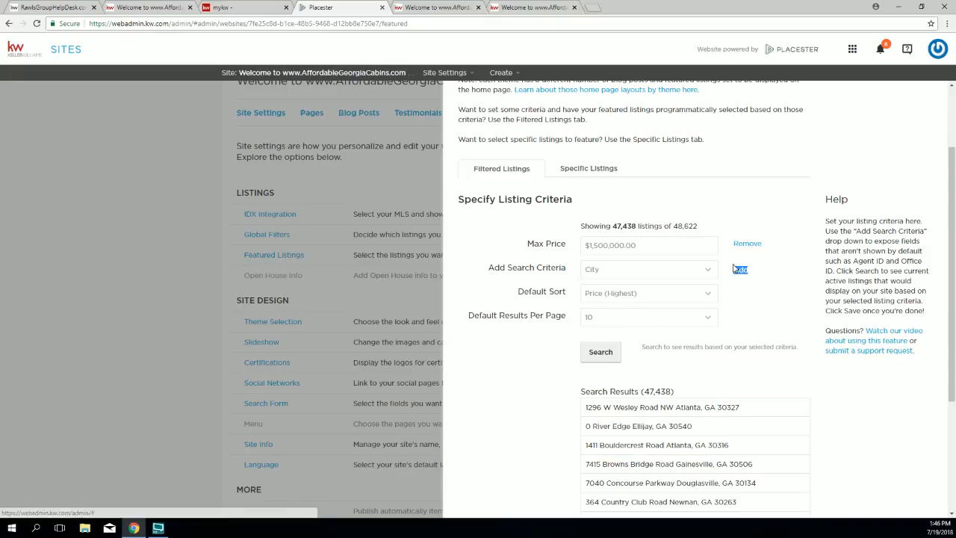
click(739, 273)
Step: Set the City criterion to Brookhaven and rerun the search, yielding 438 results
drag(539, 266, 566, 275)
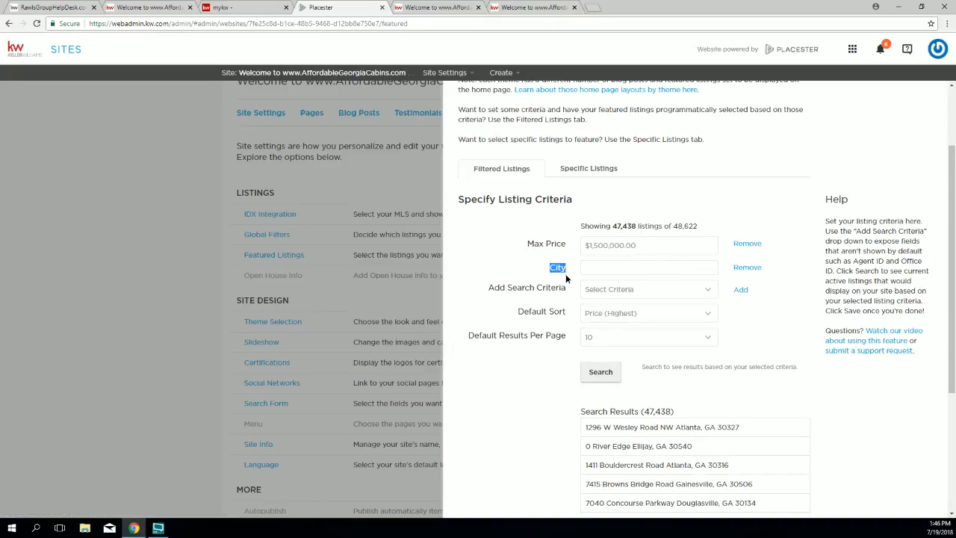
click(593, 267)
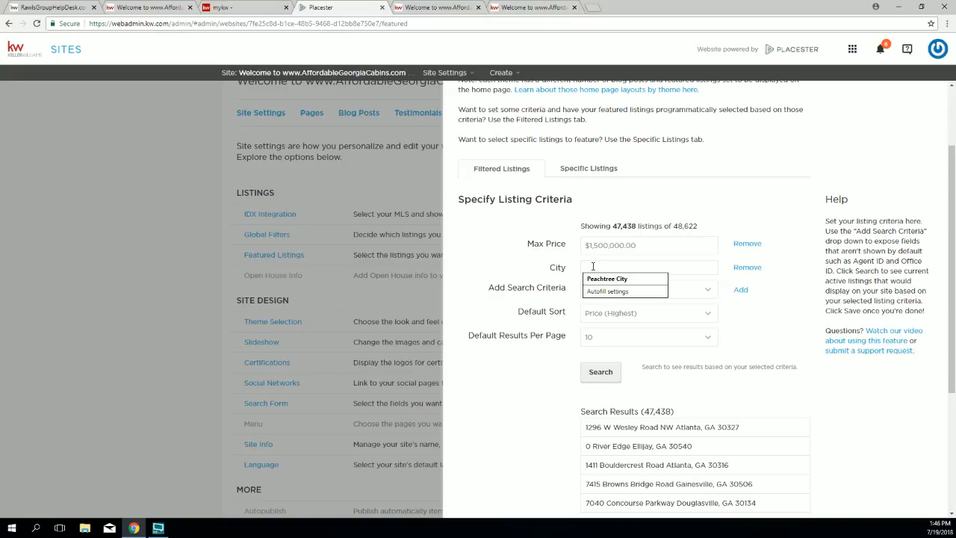
text(br)
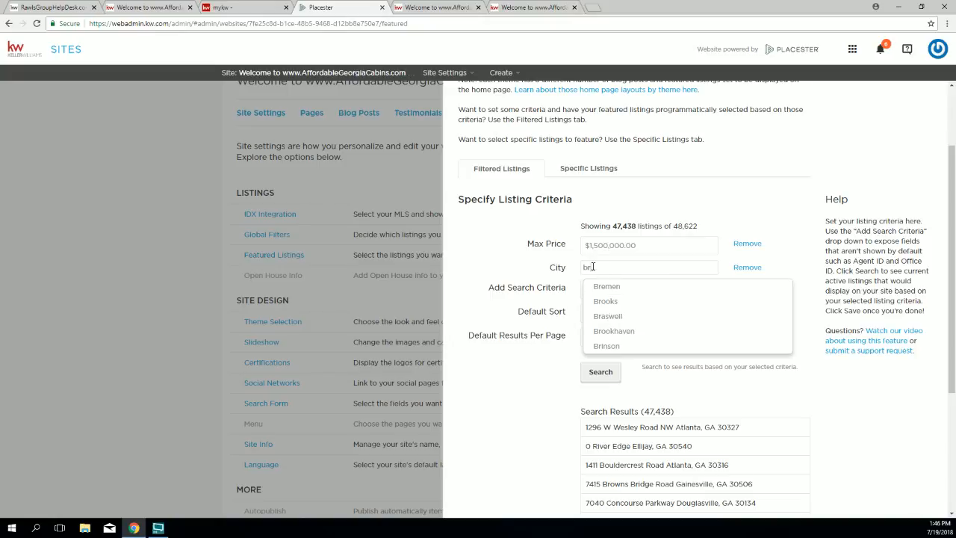
text(ooks)
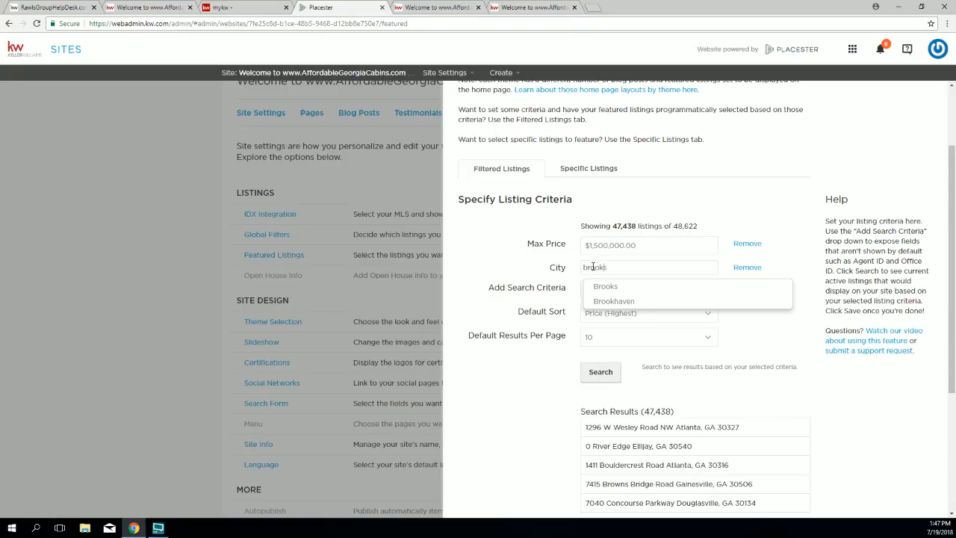
key(BackSpace)
text(haven)
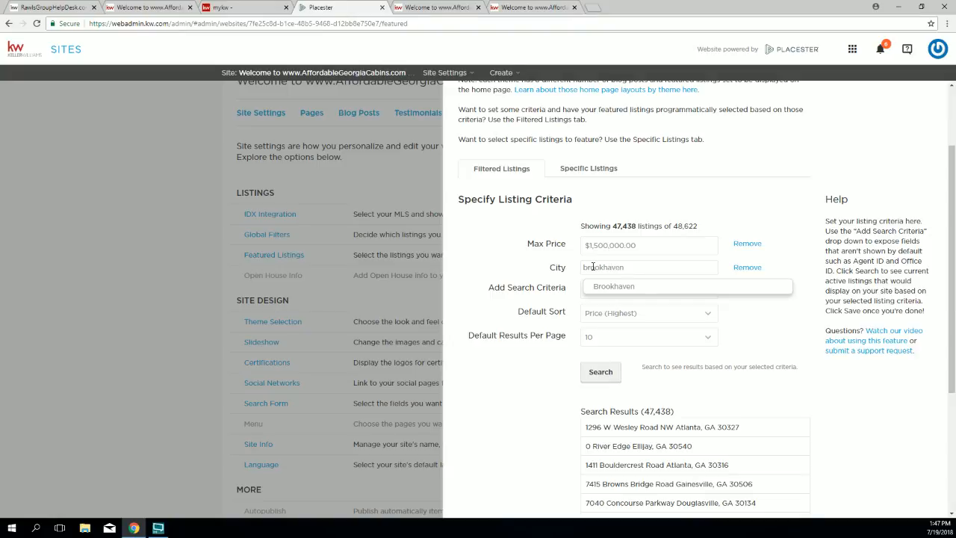
key(Return)
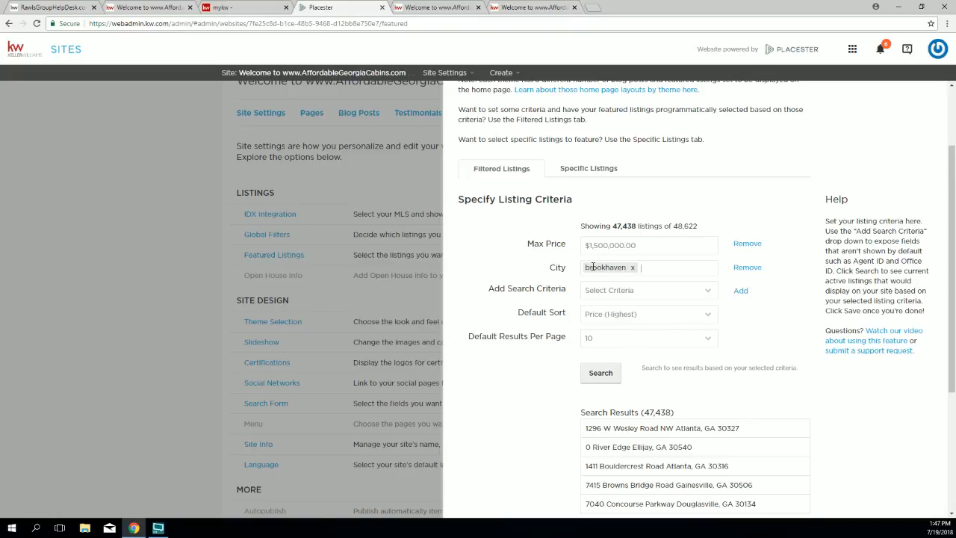
click(583, 373)
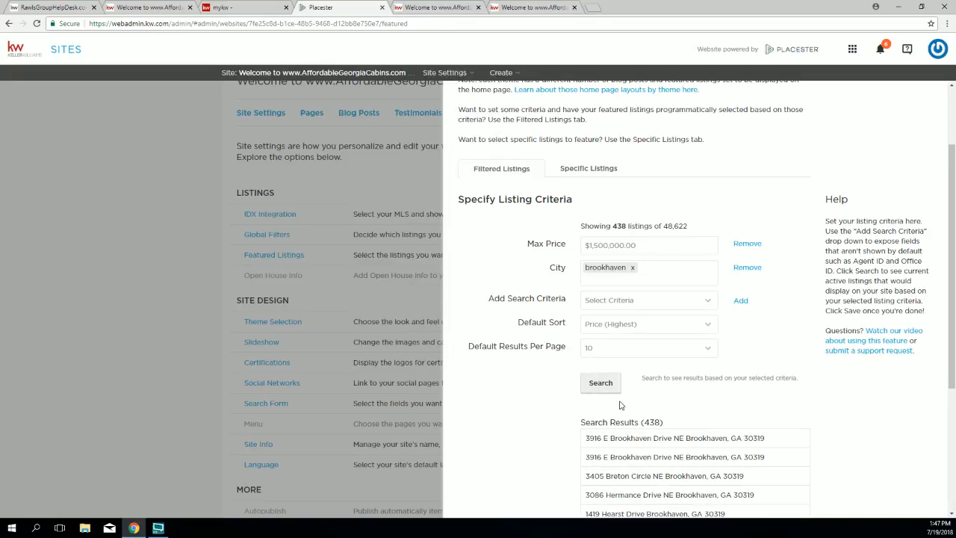
drag(664, 423, 639, 423)
click(656, 273)
text(abuc)
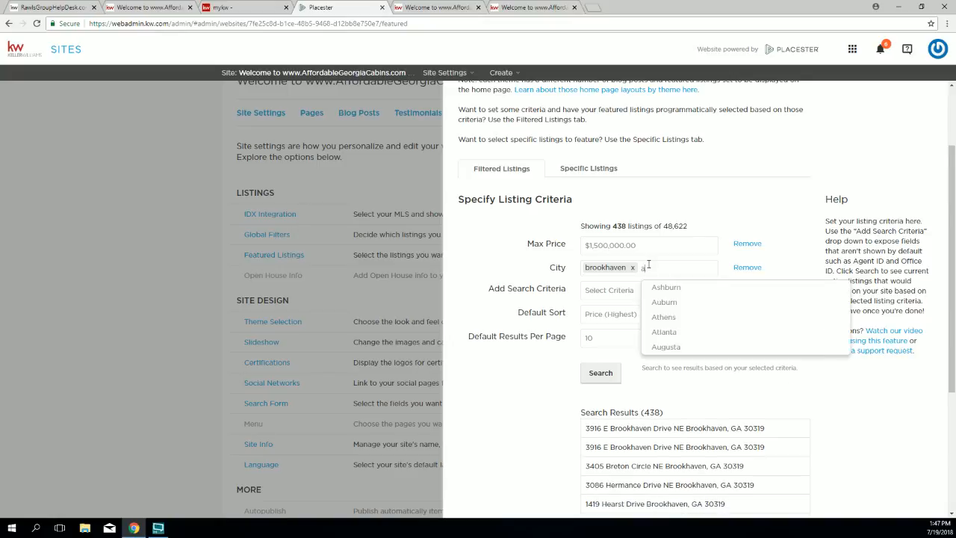
key(BackSpace)
key(BackSpace)
key(BackSpace)
key(BackSpace)
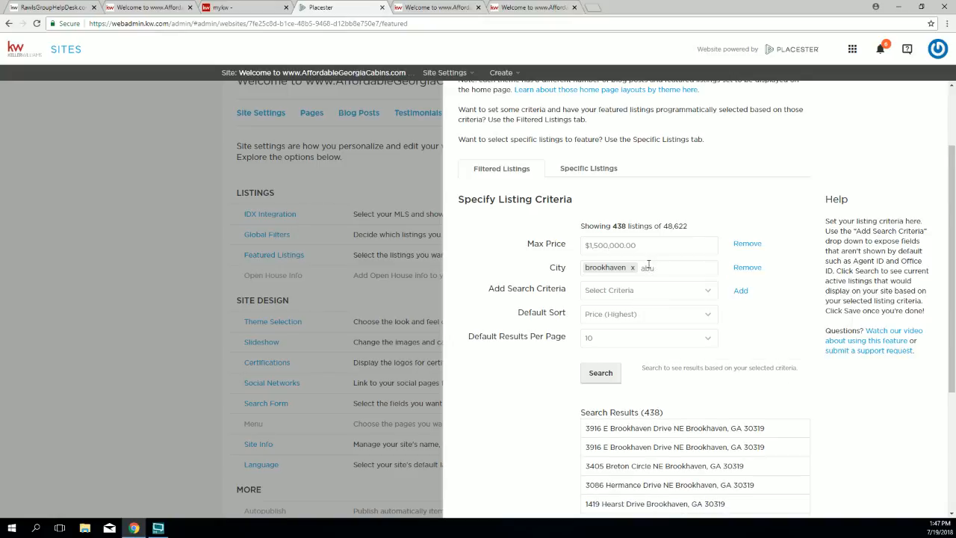
text(buckhead)
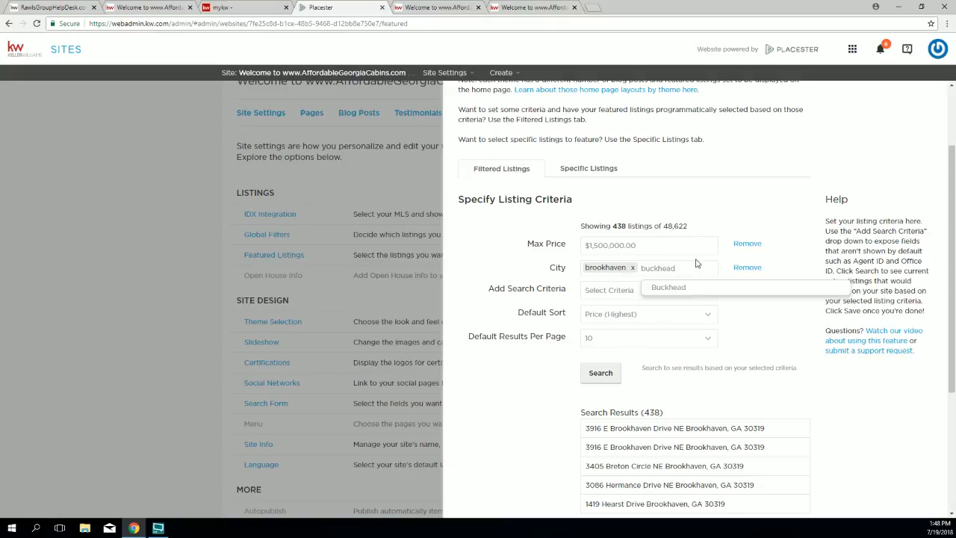
drag(675, 267, 641, 268)
key(BackSpace)
key(BackSpace)
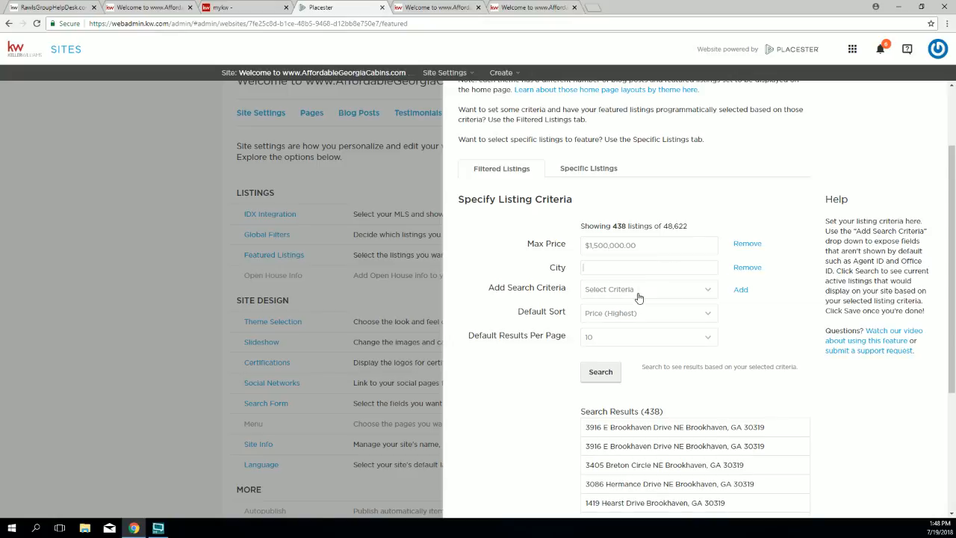
text(b)
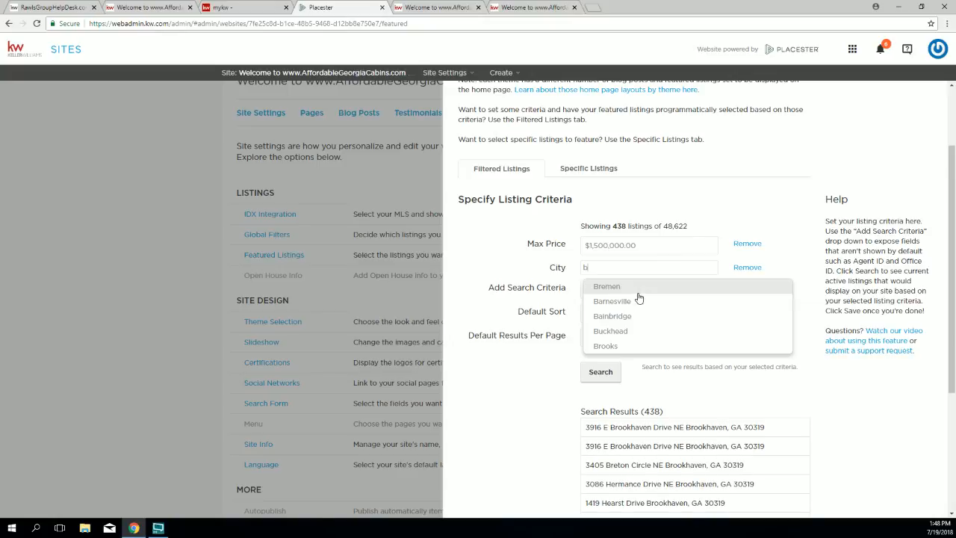
text(rookhaven)
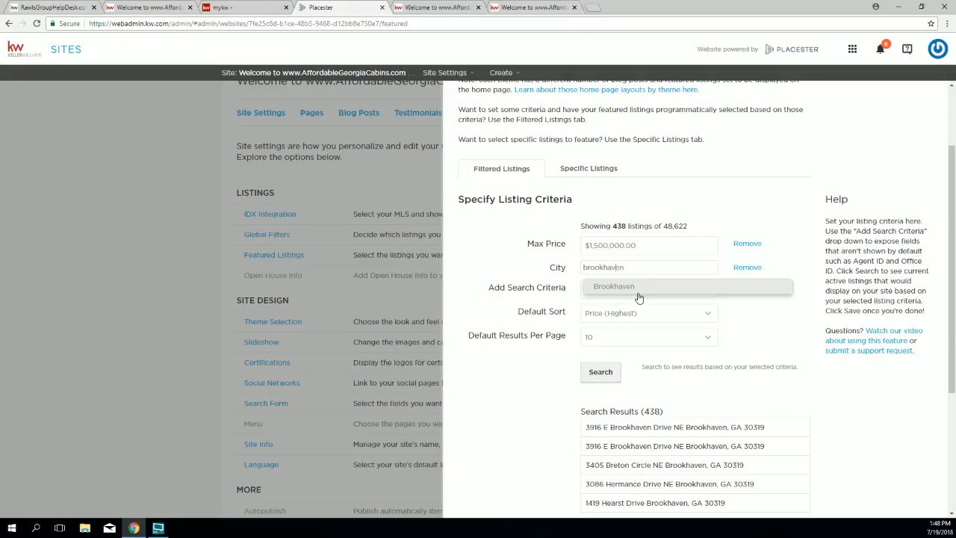
click(637, 294)
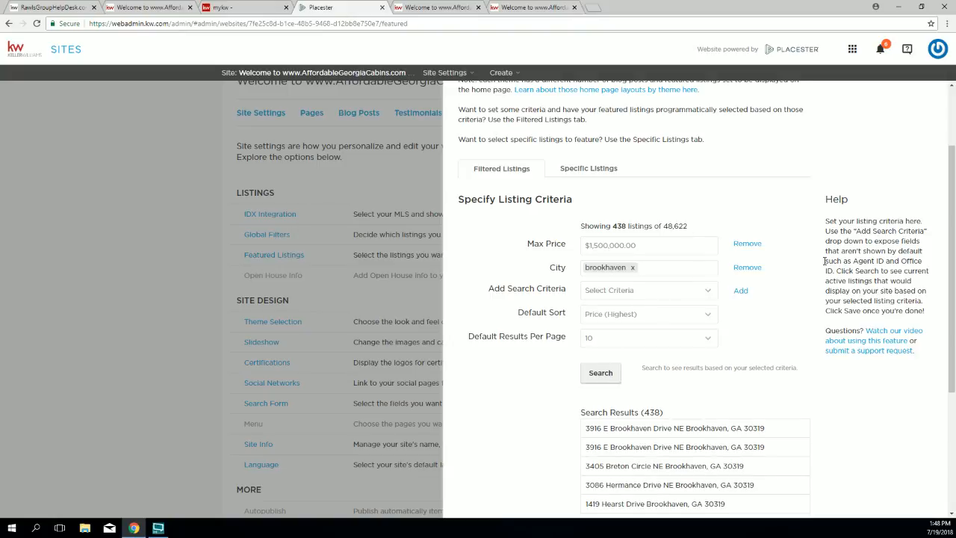
Step: Save the Brookhaven, $1,500,000 Max Price featured listings criteria
scroll(775, 300, down, 3)
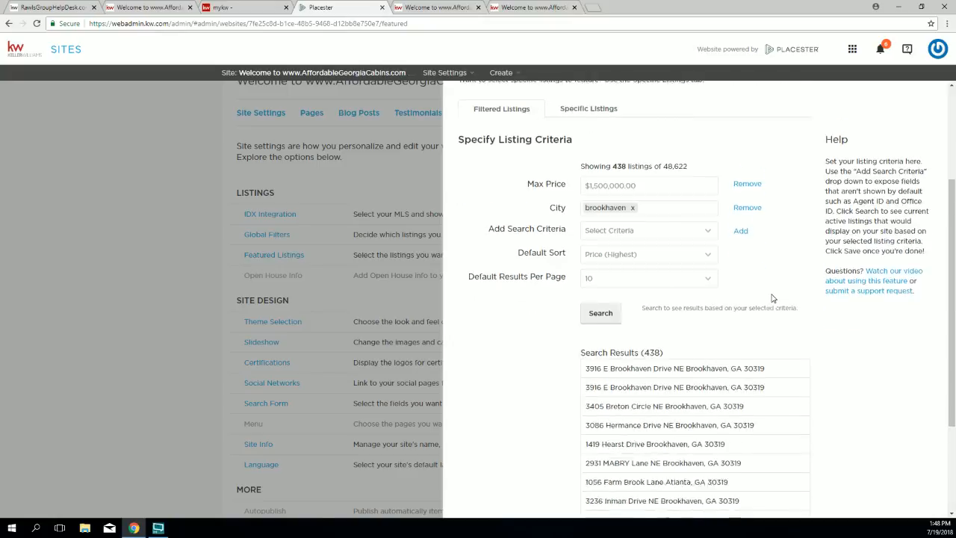
scroll(775, 307, down, 1)
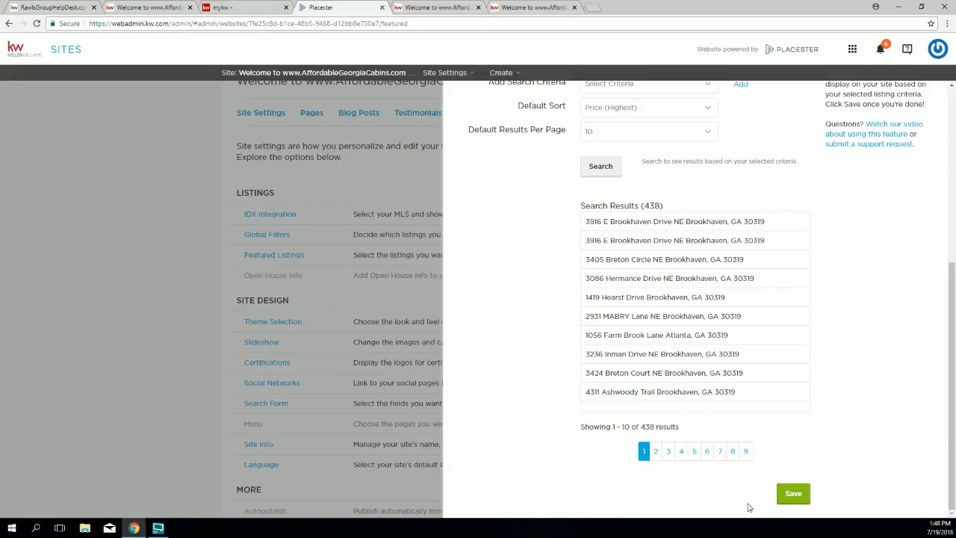
click(795, 497)
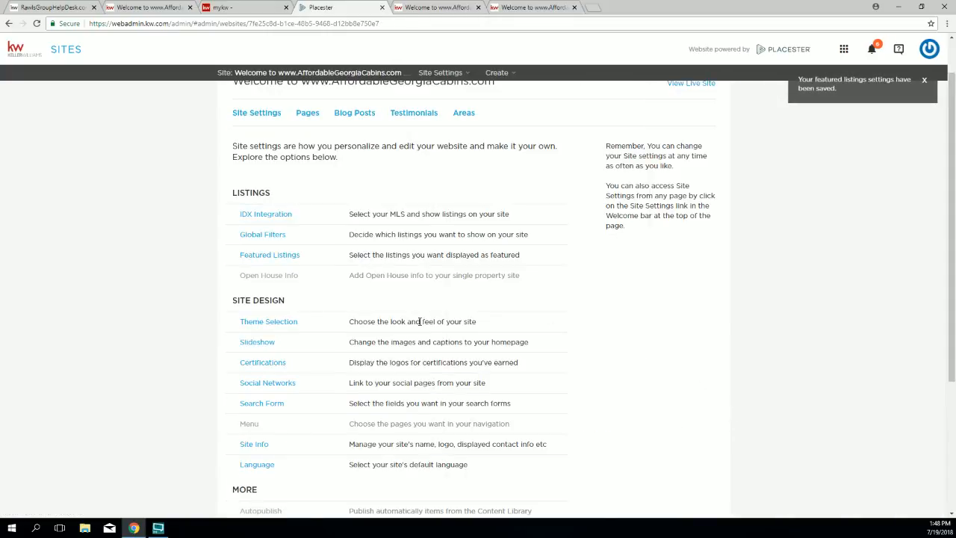
Step: Reopen Featured Listings, confirm the Price (Highest) default sort, and save again
click(262, 257)
scroll(580, 273, down, 3)
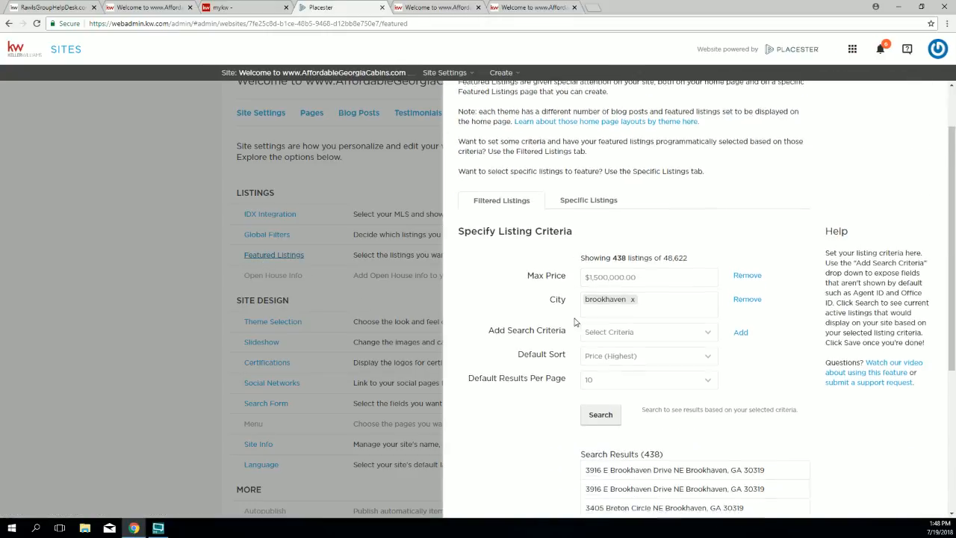
drag(519, 326, 568, 329)
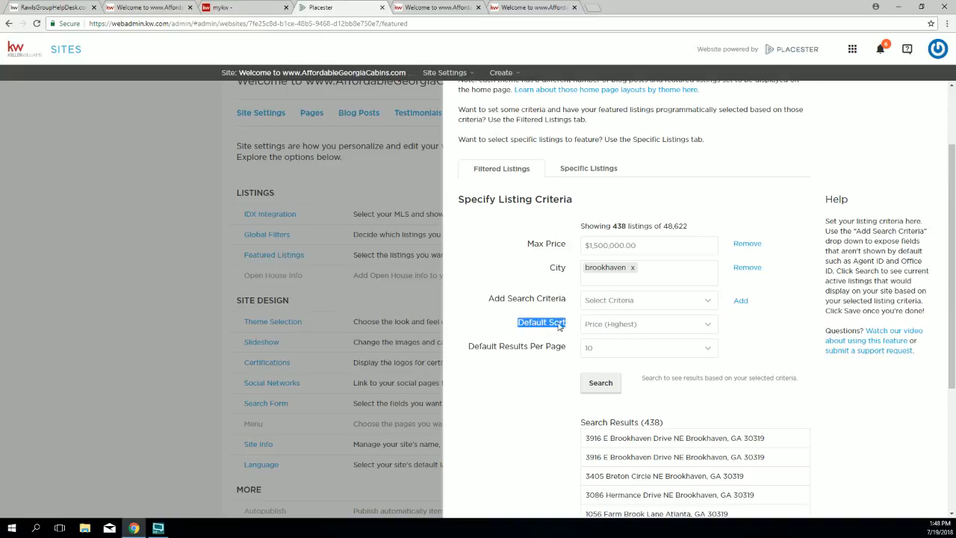
scroll(821, 431, down, 5)
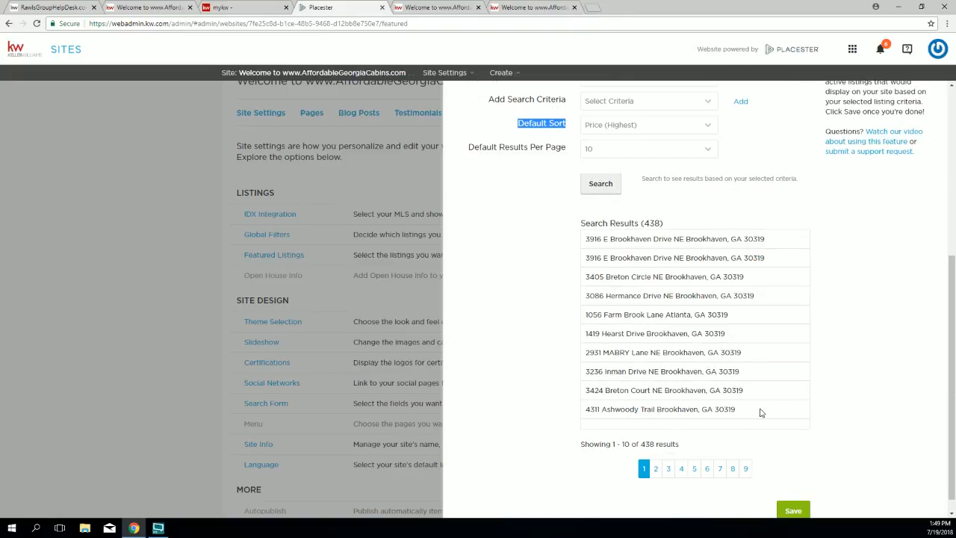
scroll(759, 411, down, 1)
click(797, 493)
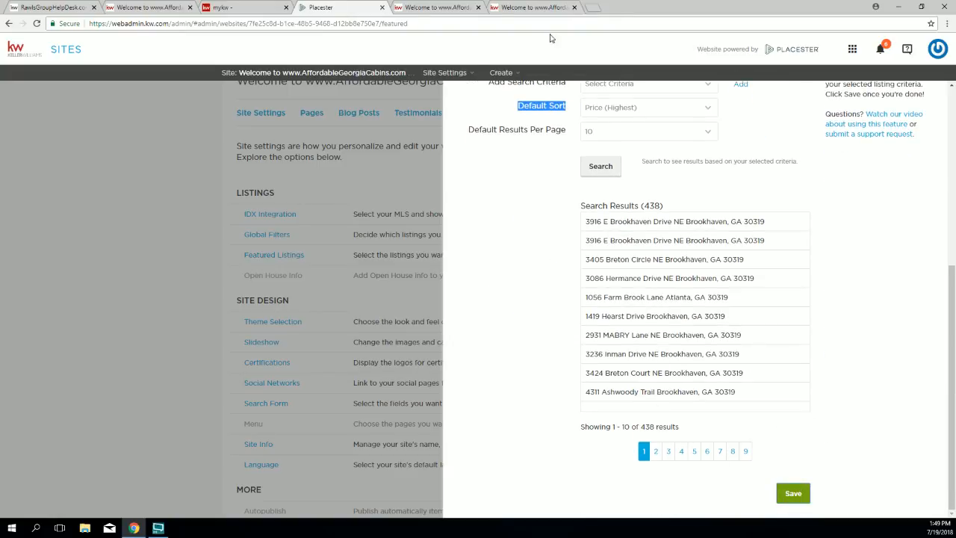
Step: Open the AffordableGeorgiaCabins.com live site in a new browser tab from Site Settings
scroll(684, 193, up, 1)
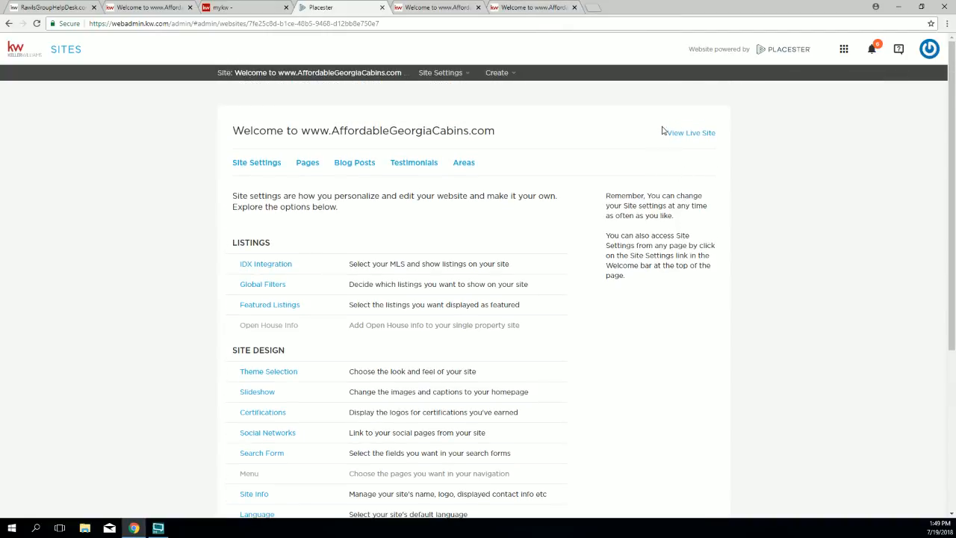
triple_click(709, 130)
click(686, 139)
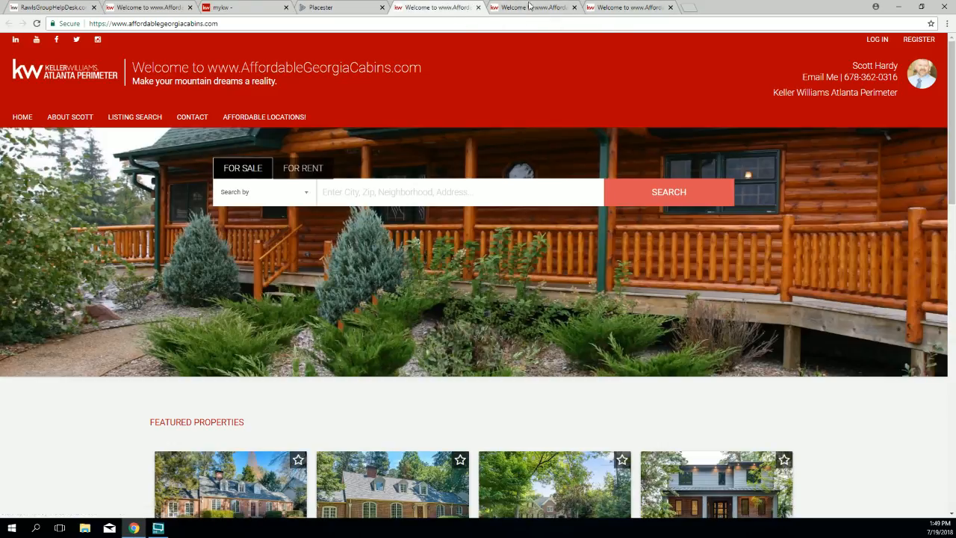
Step: Close the duplicate live-site tabs and bring up the remaining AffordableGeorgiaCabins.com page
click(479, 8)
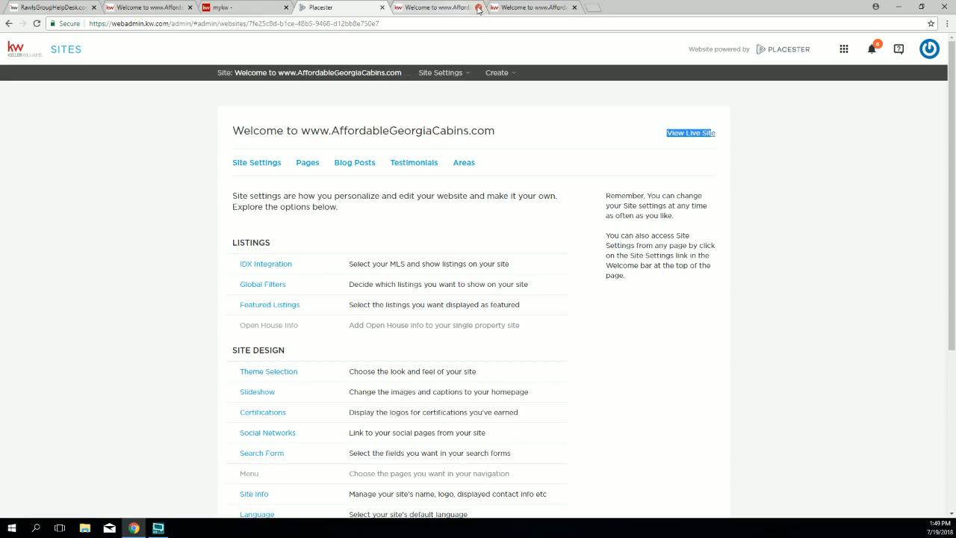
click(479, 8)
click(706, 165)
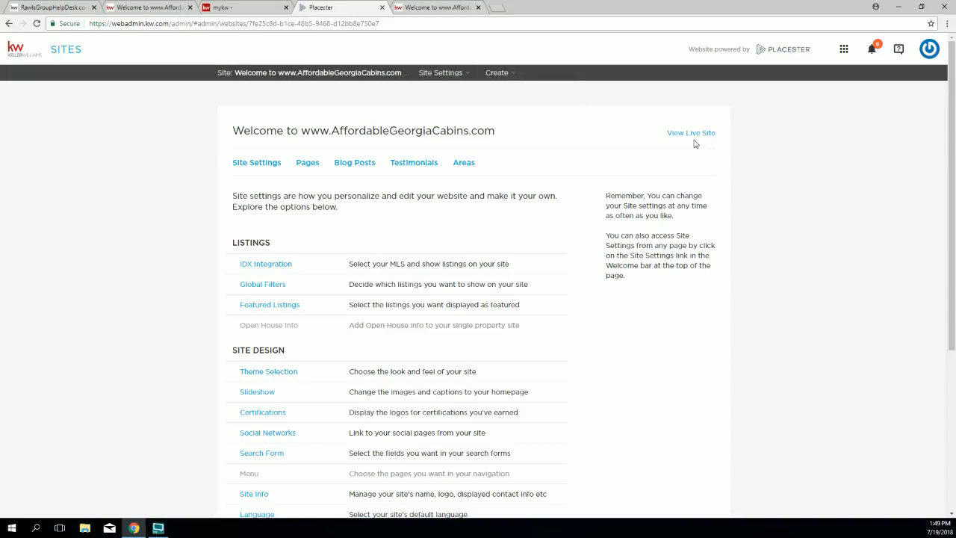
click(437, 7)
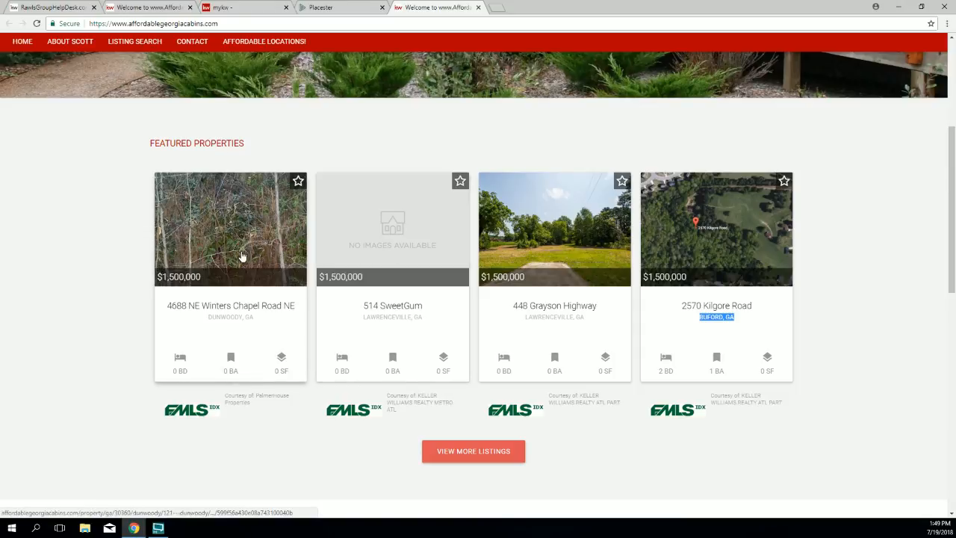
Step: Reload the live site to show Brookhaven homes at $1,400,000–$1,475,000, then return to Site Settings
click(36, 28)
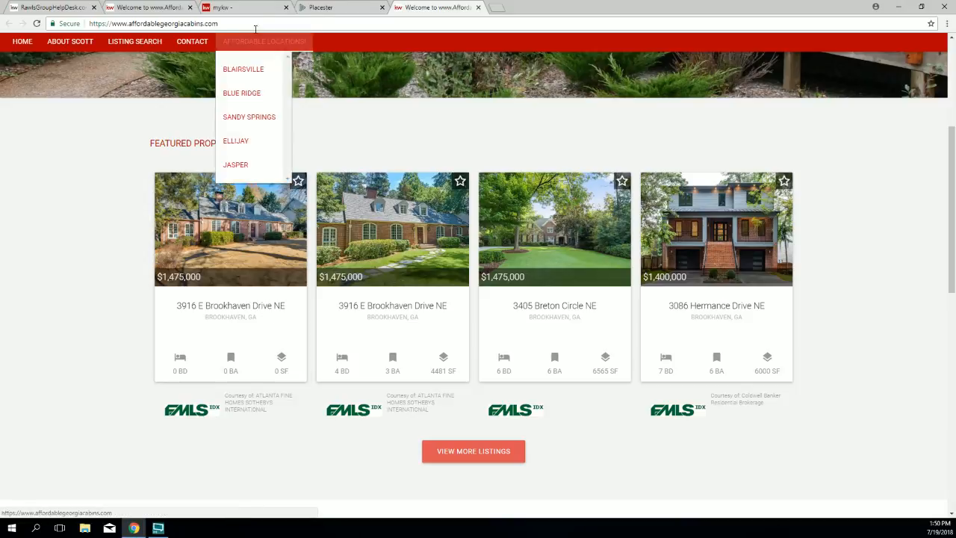
click(326, 9)
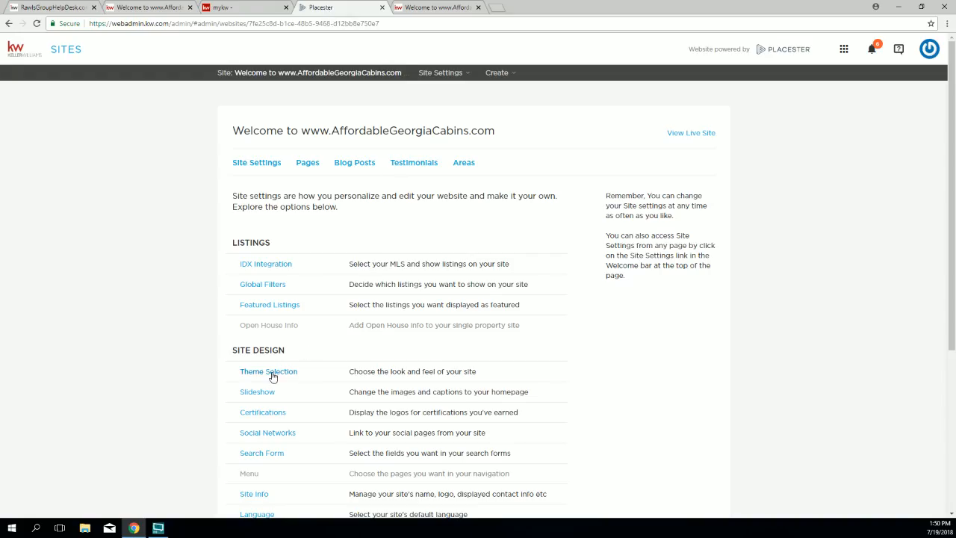
Step: Change the Featured Listings Default Sort to Total Images (Most) and save the settings
scroll(260, 360, down, 1)
drag(314, 257, 241, 252)
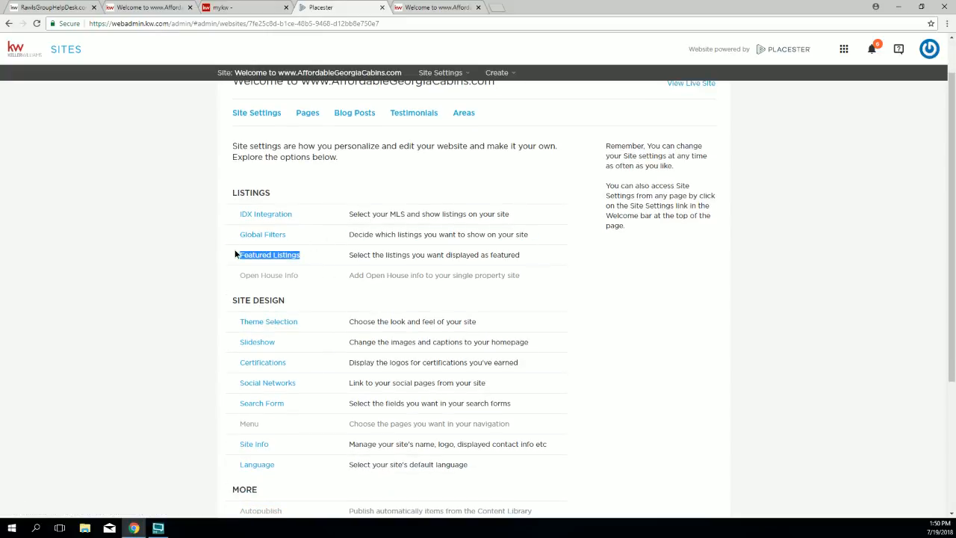
click(277, 257)
scroll(486, 224, down, 1)
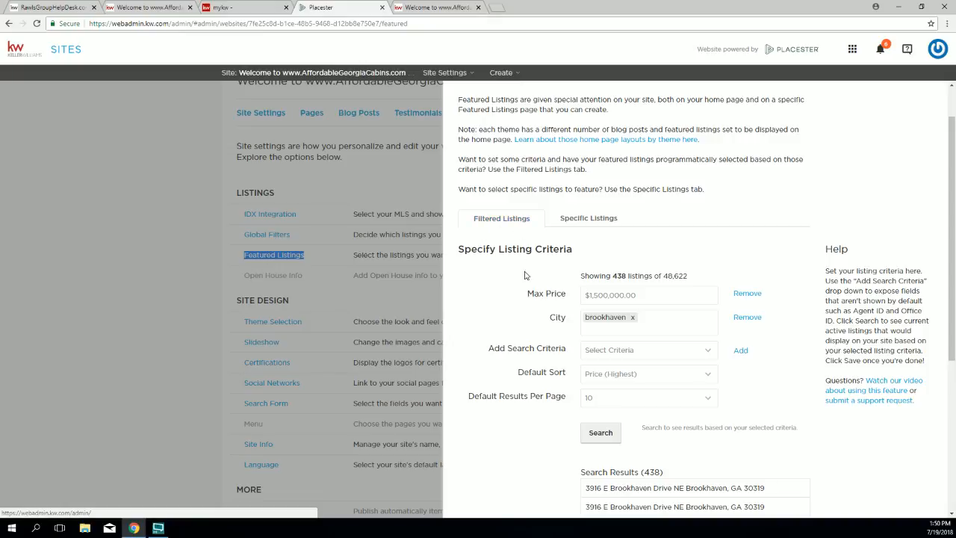
scroll(527, 307, down, 4)
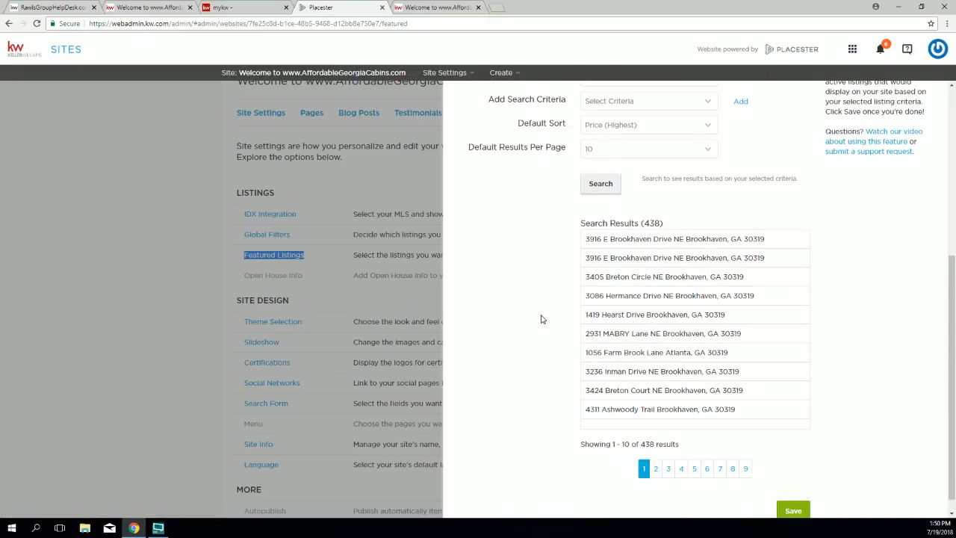
scroll(541, 318, up, 1)
drag(517, 172, 565, 173)
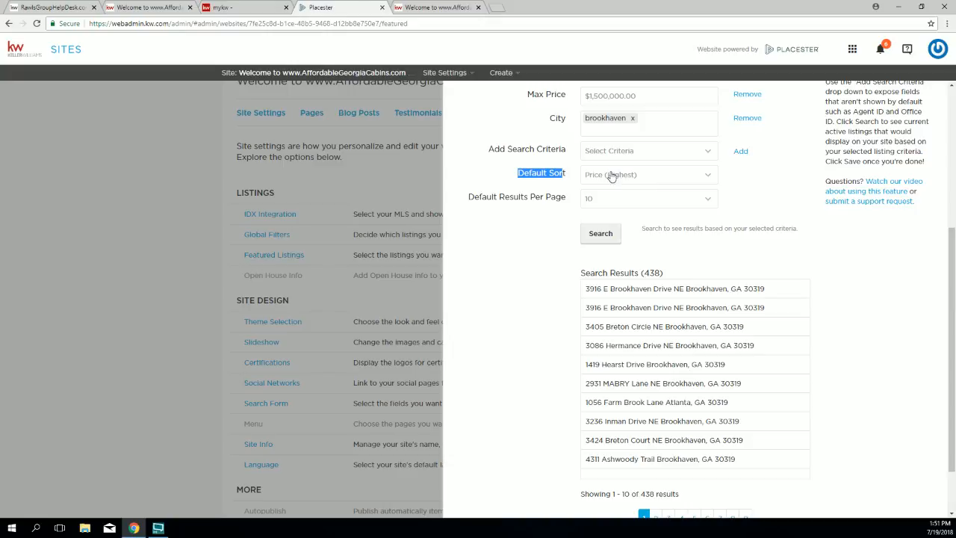
click(707, 178)
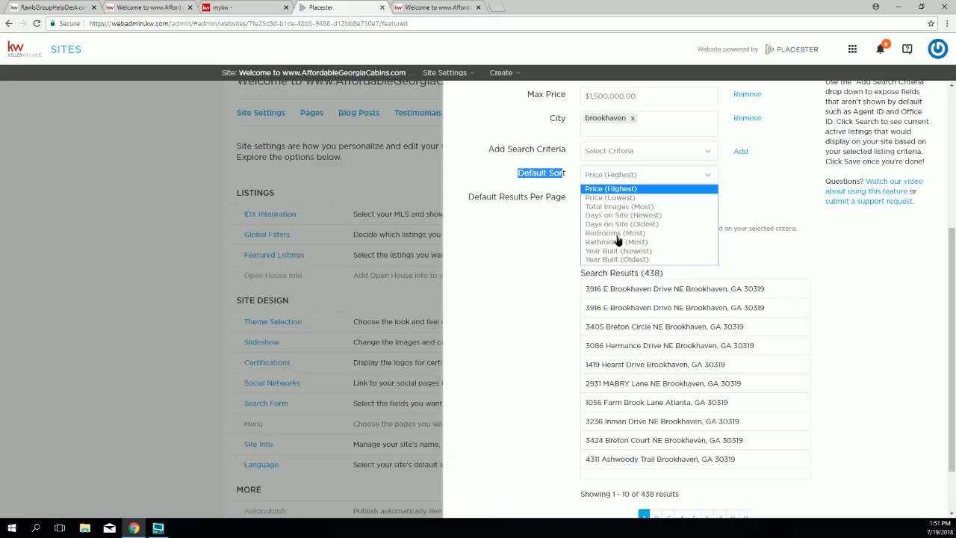
click(611, 207)
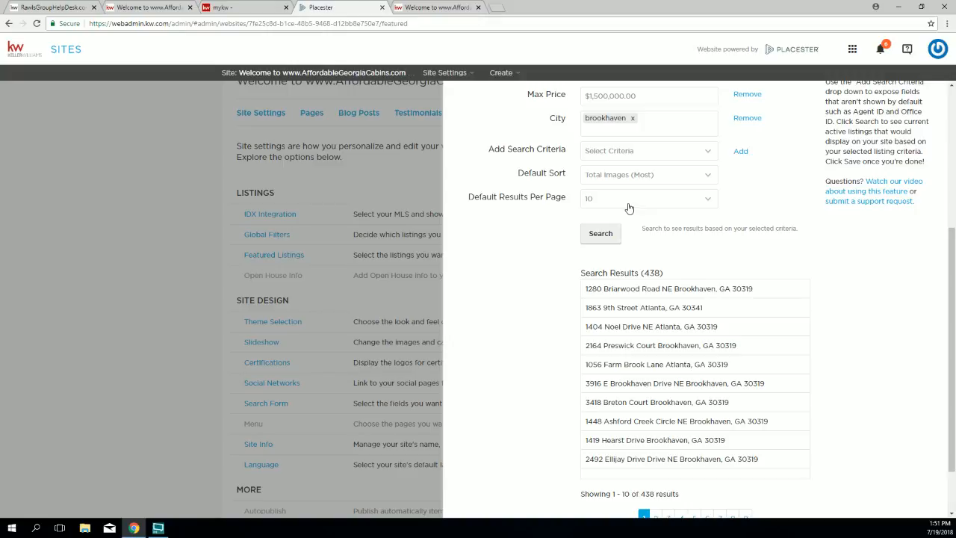
scroll(849, 379, down, 2)
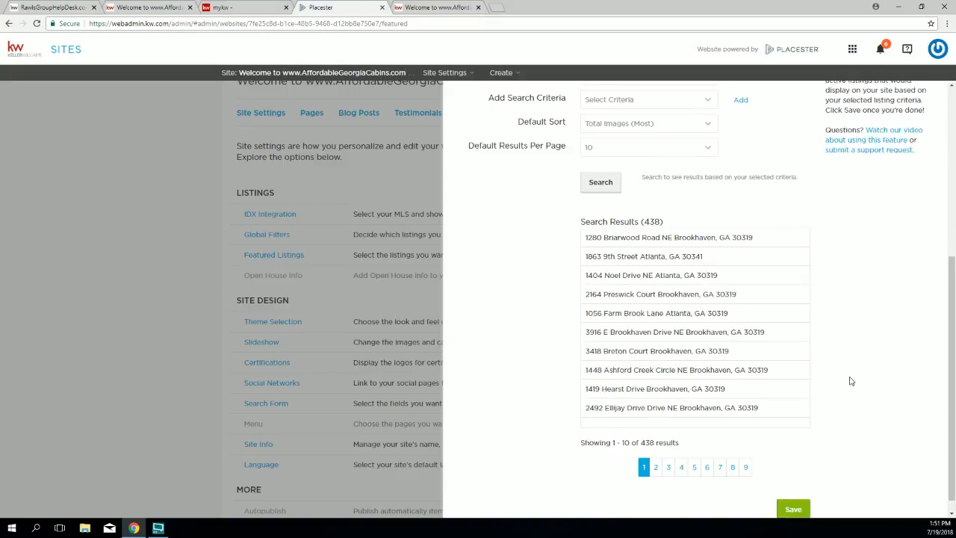
click(793, 492)
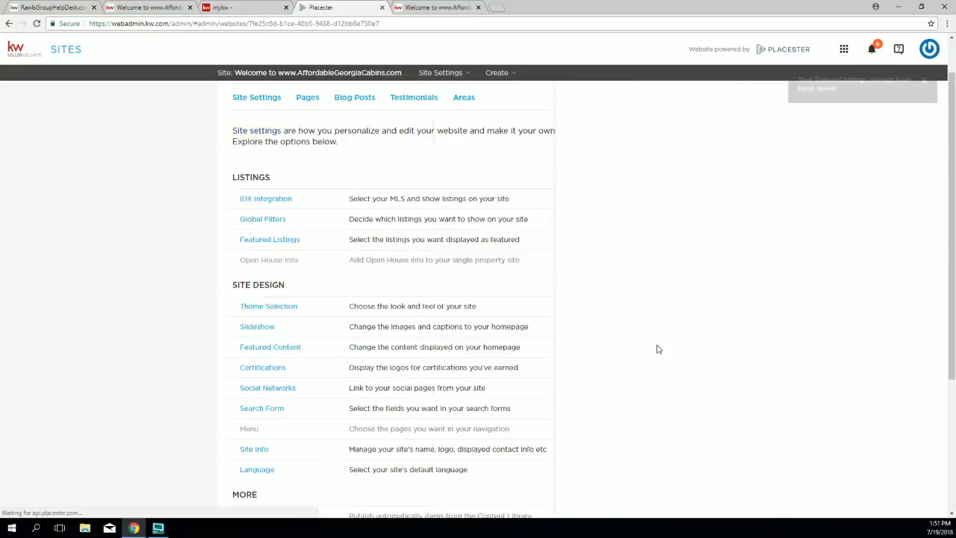
click(436, 12)
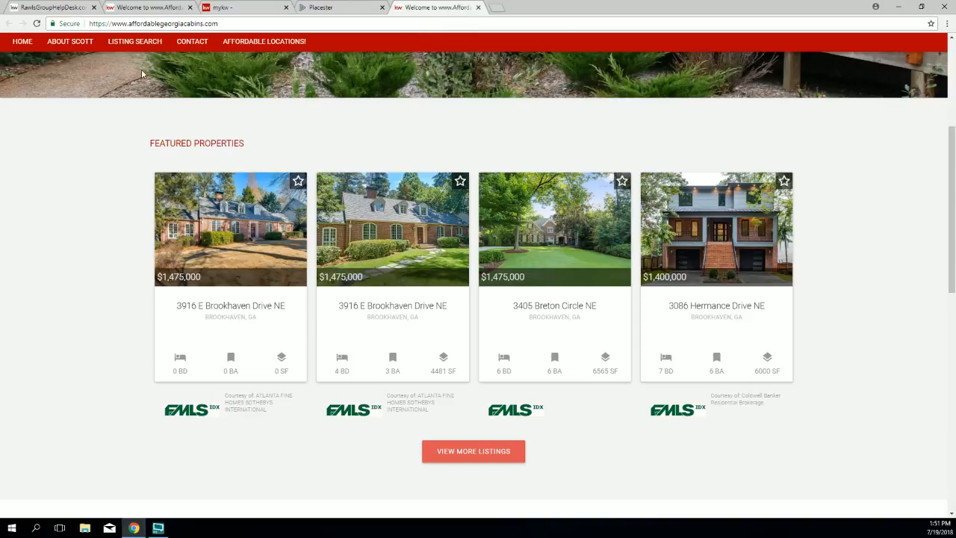
click(37, 23)
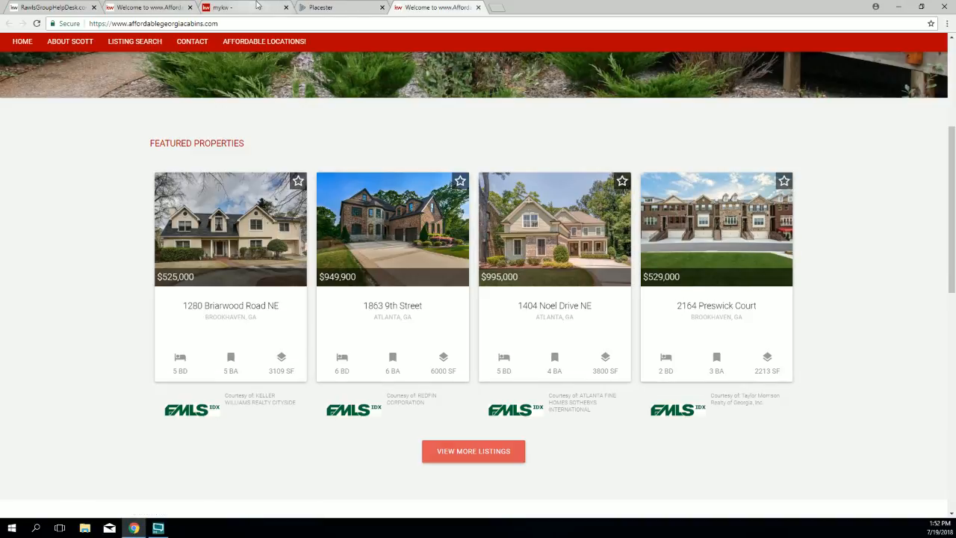
click(321, 8)
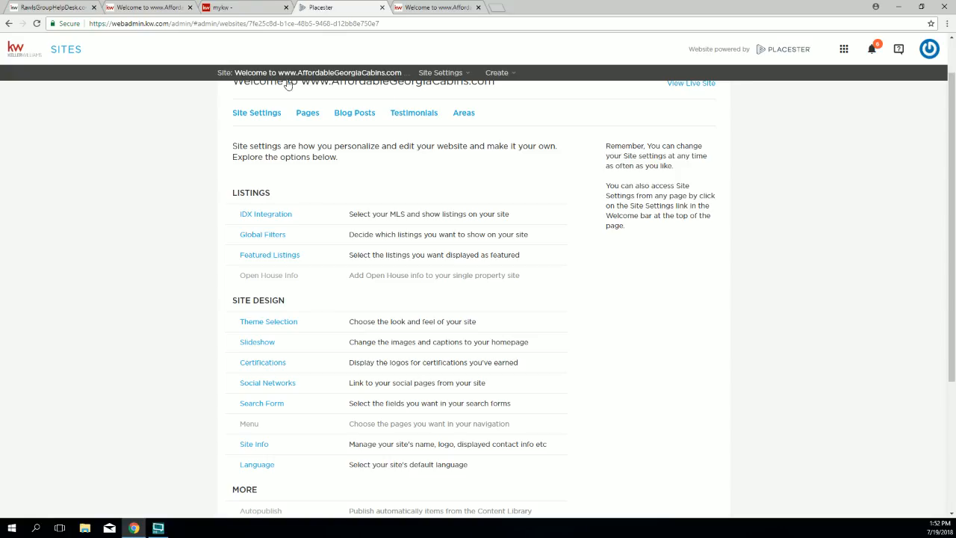
Step: Restore Featured Listings Default Sort to Price (Highest), save, and reload the live site to confirm
click(273, 256)
scroll(524, 335, down, 2)
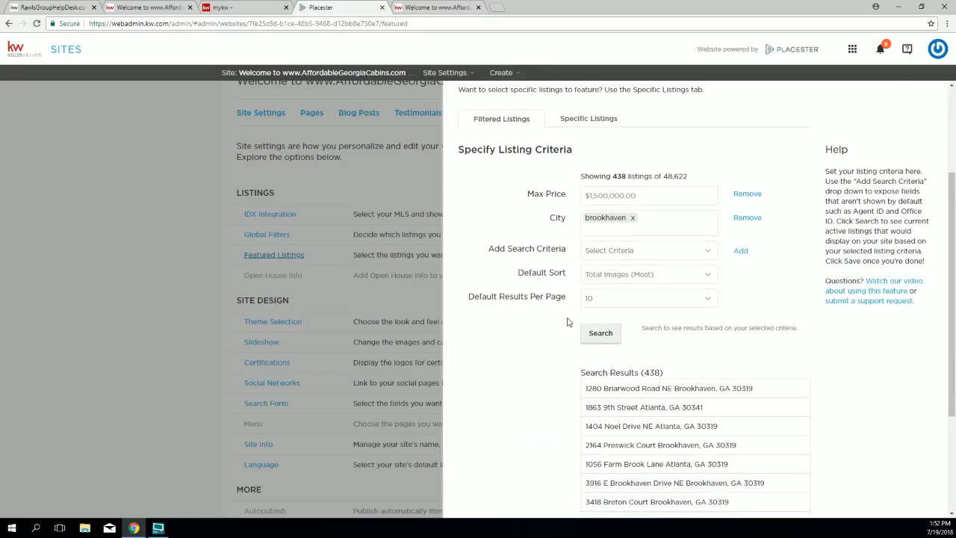
click(645, 276)
click(631, 289)
scroll(747, 337, down, 2)
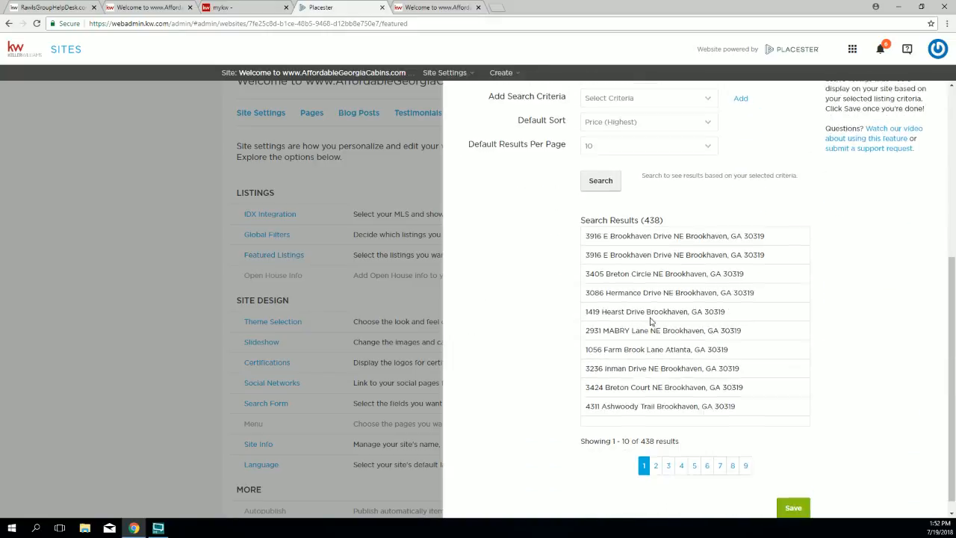
click(796, 494)
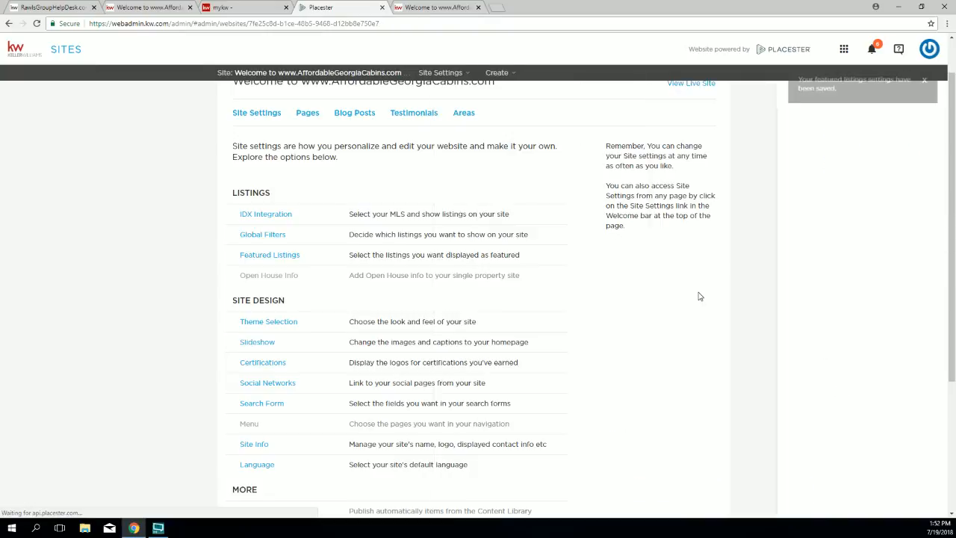
click(426, 8)
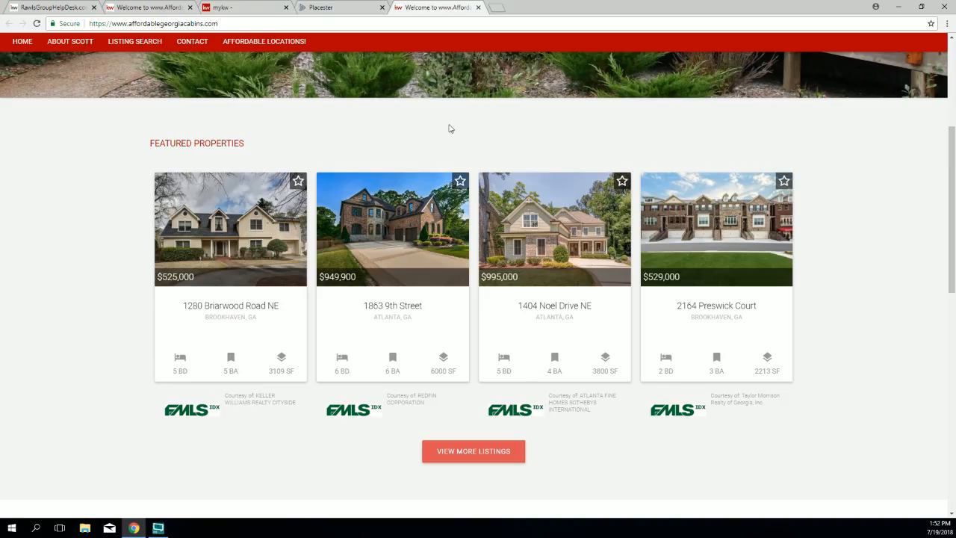
click(37, 23)
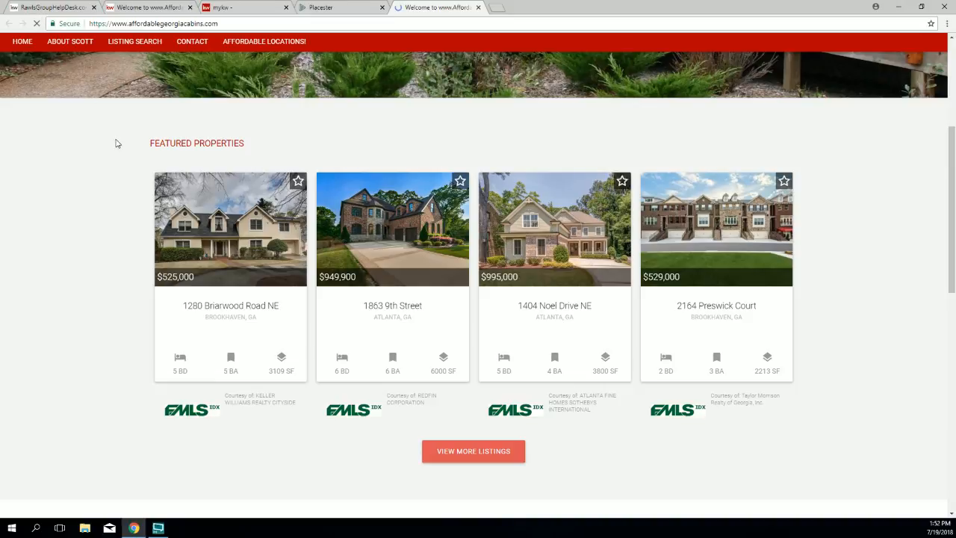
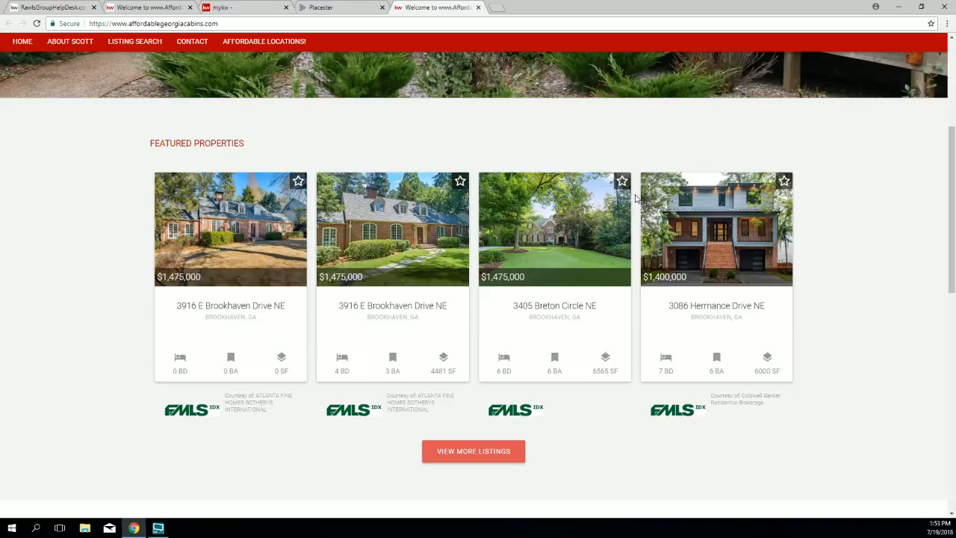
Step: Open the cabins site's Featured Listings settings and remove the Brookhaven city criterion
click(355, 9)
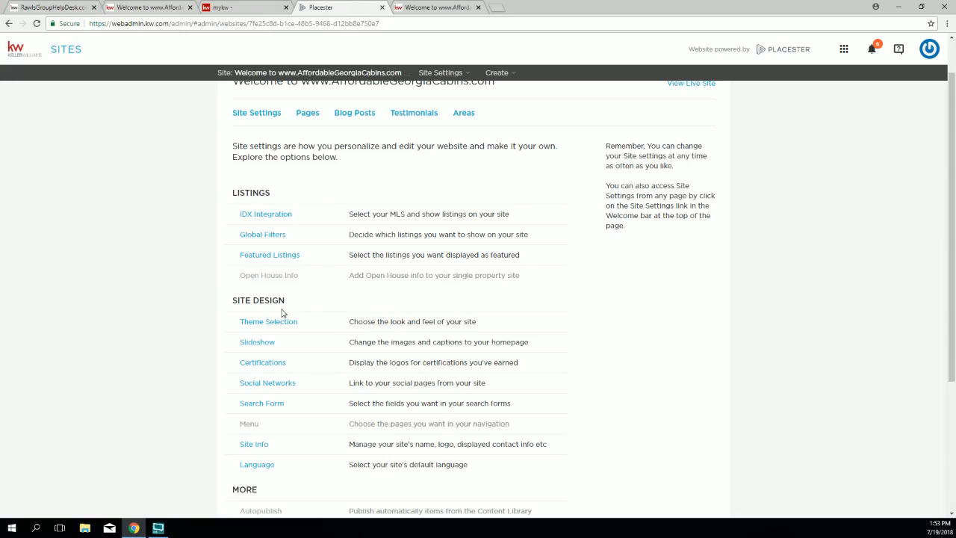
click(263, 256)
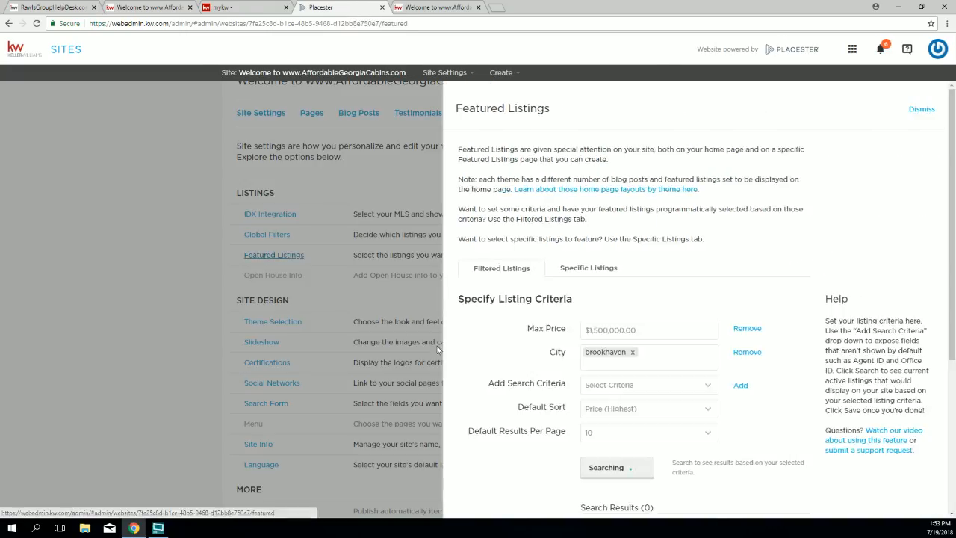
scroll(557, 309, down, 1)
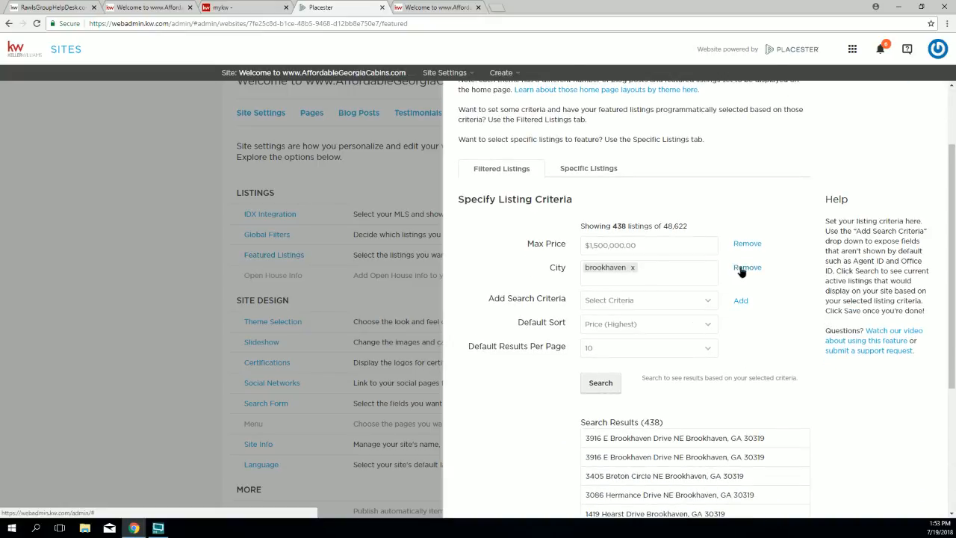
click(744, 268)
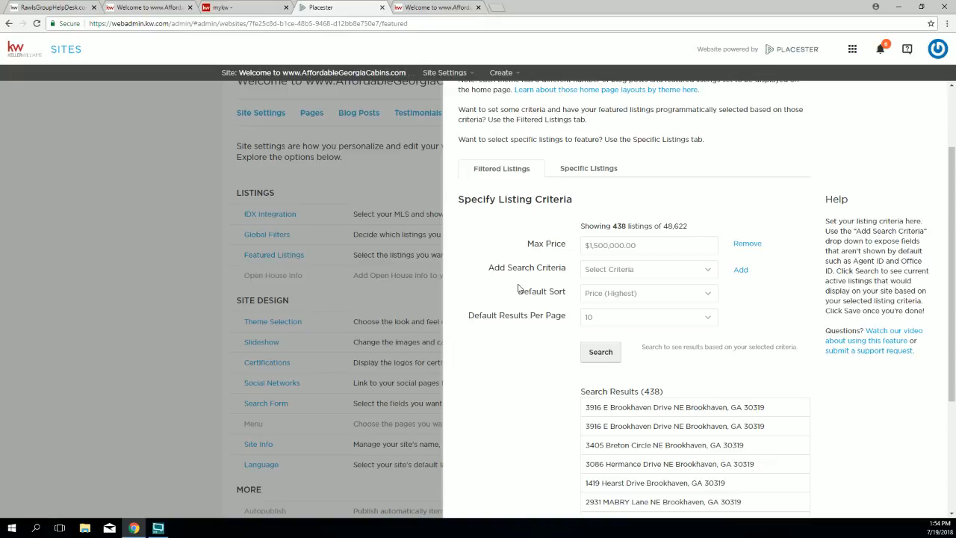
Step: Add a Neighborhood criterion set to Brittany Harbor and search the listings
click(701, 276)
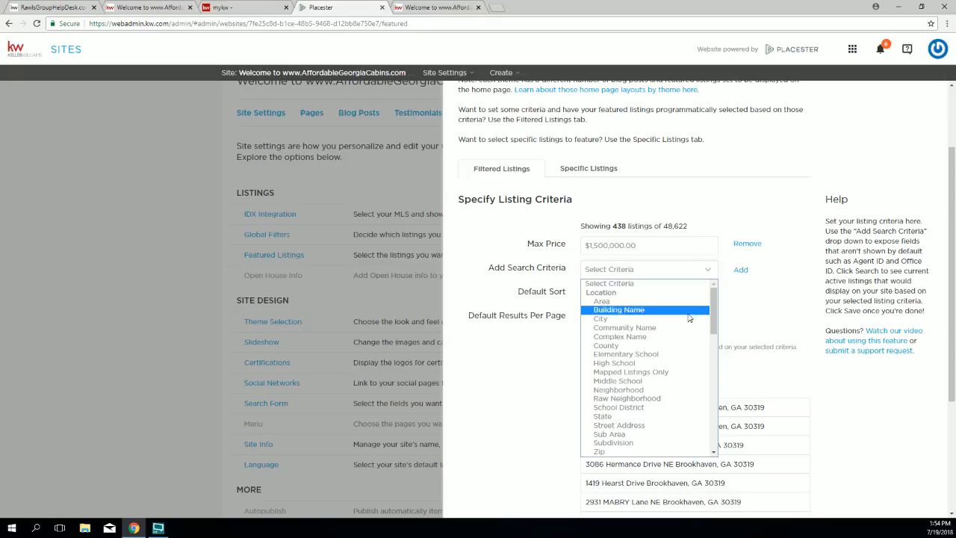
click(671, 389)
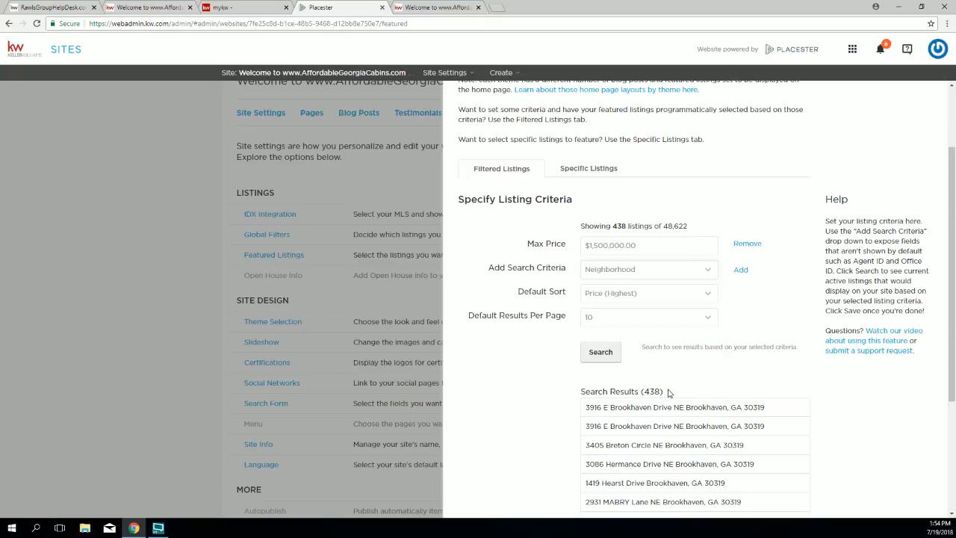
click(741, 270)
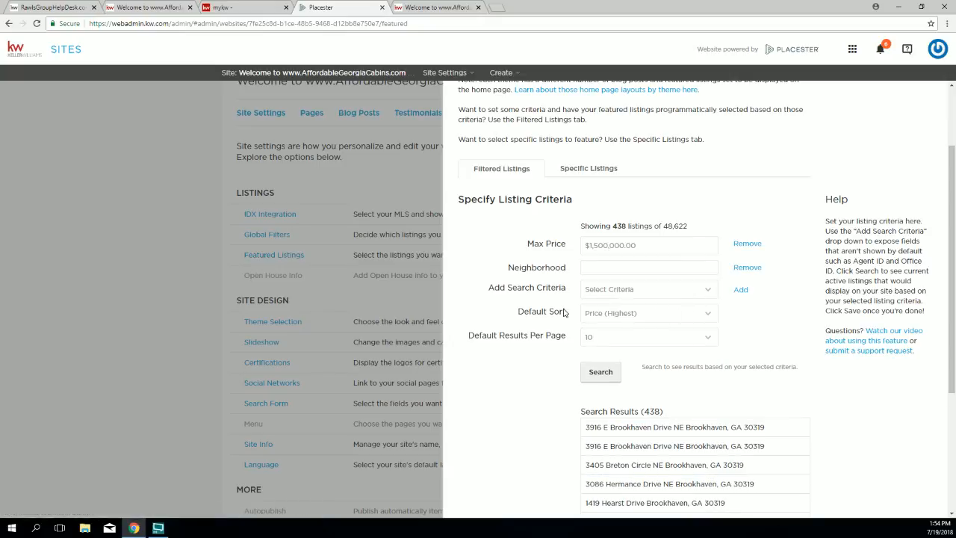
click(592, 269)
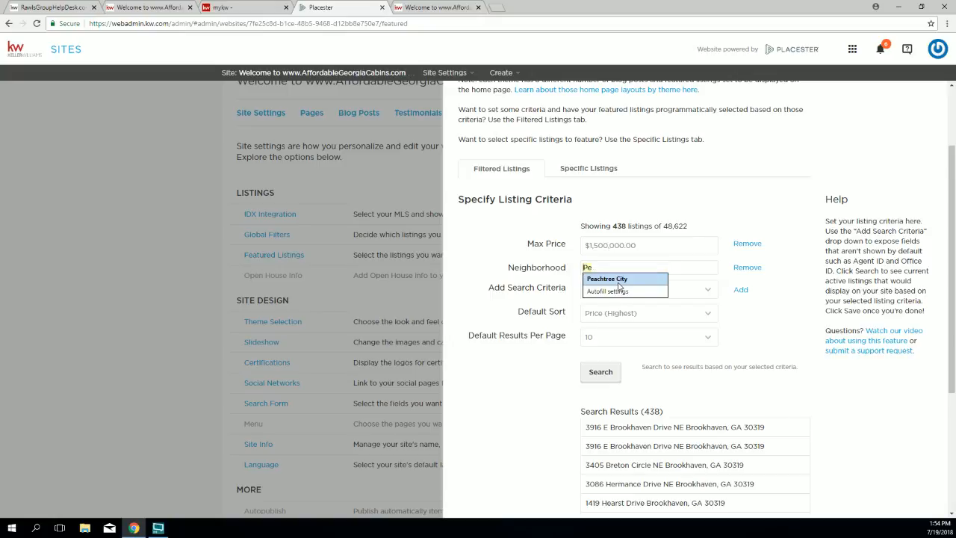
text(Bri)
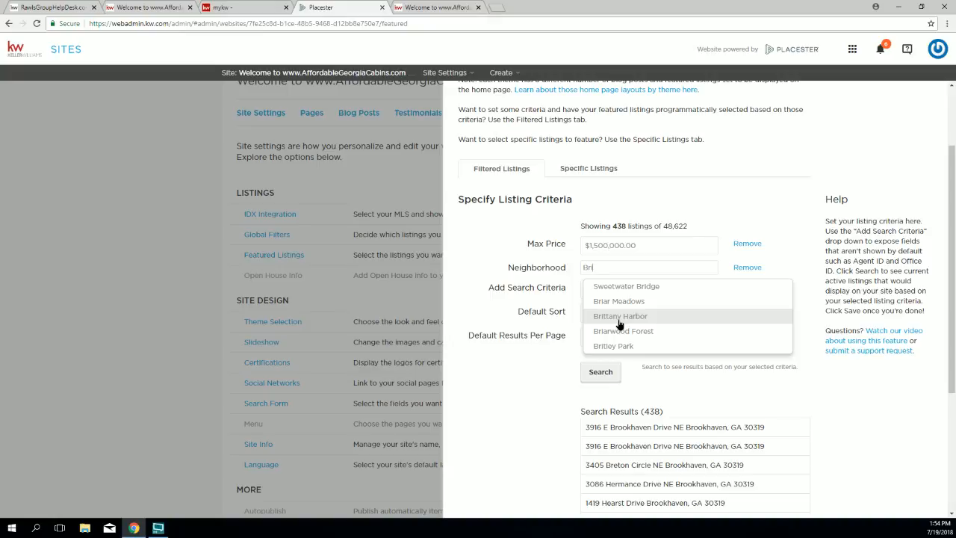
click(620, 316)
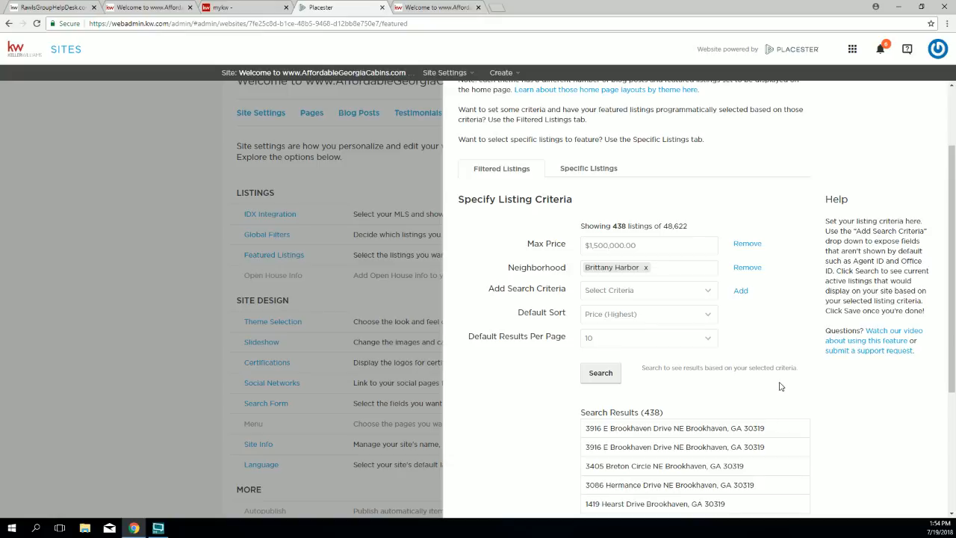
scroll(777, 390, down, 1)
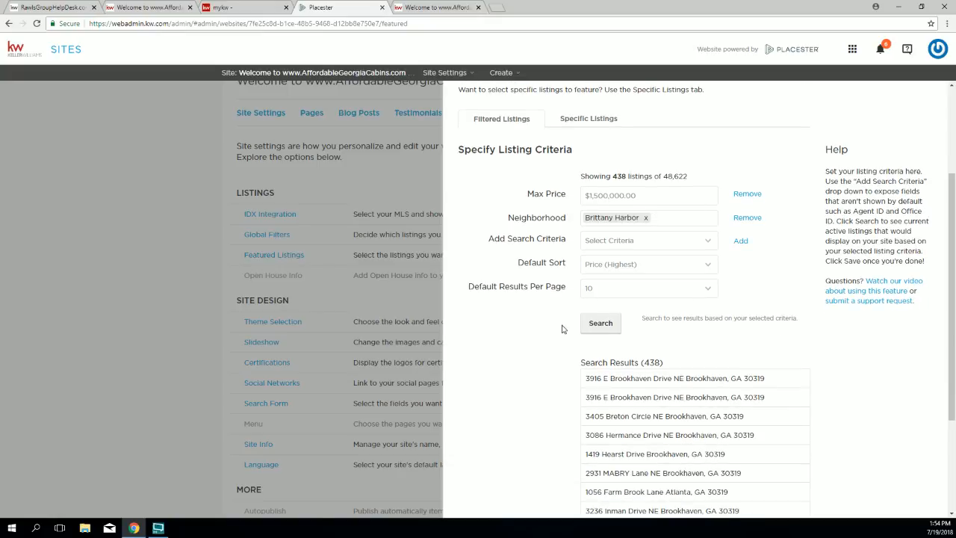
click(604, 322)
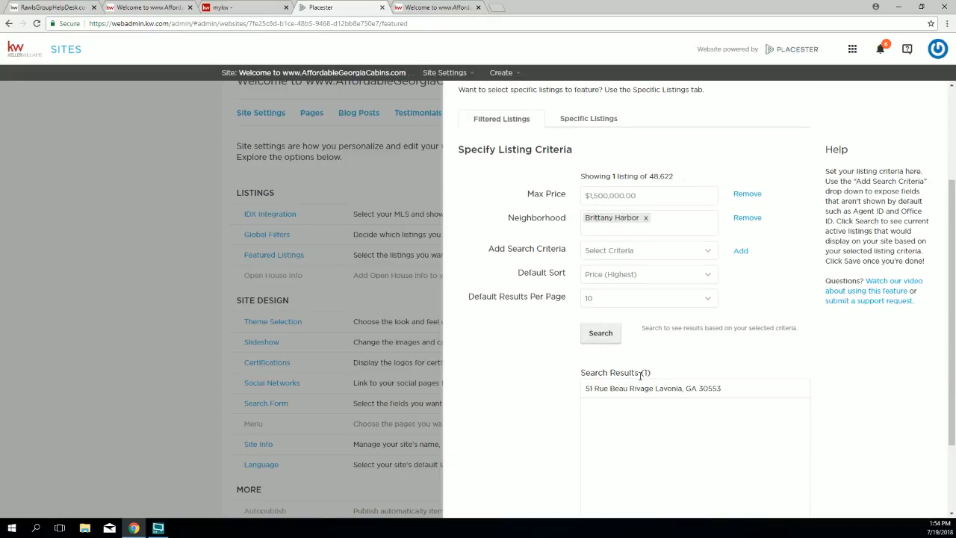
Step: Remove the Max Price criterion, change the neighborhood to Brittany Park, and search
click(747, 195)
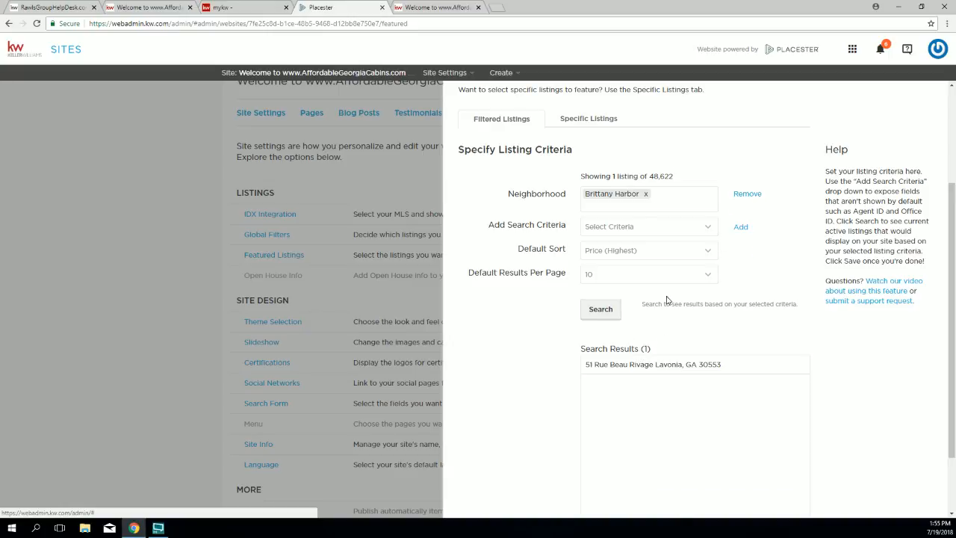
click(601, 310)
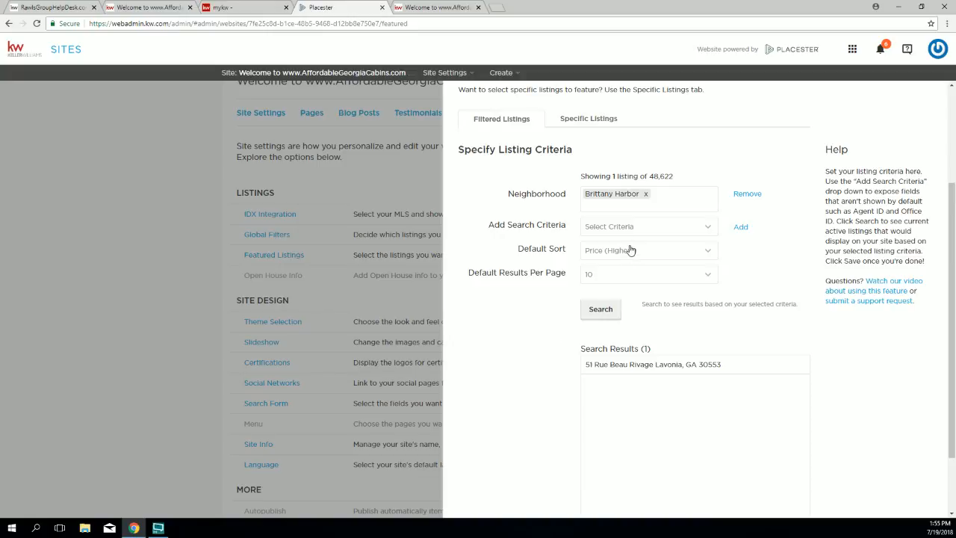
click(649, 198)
click(646, 195)
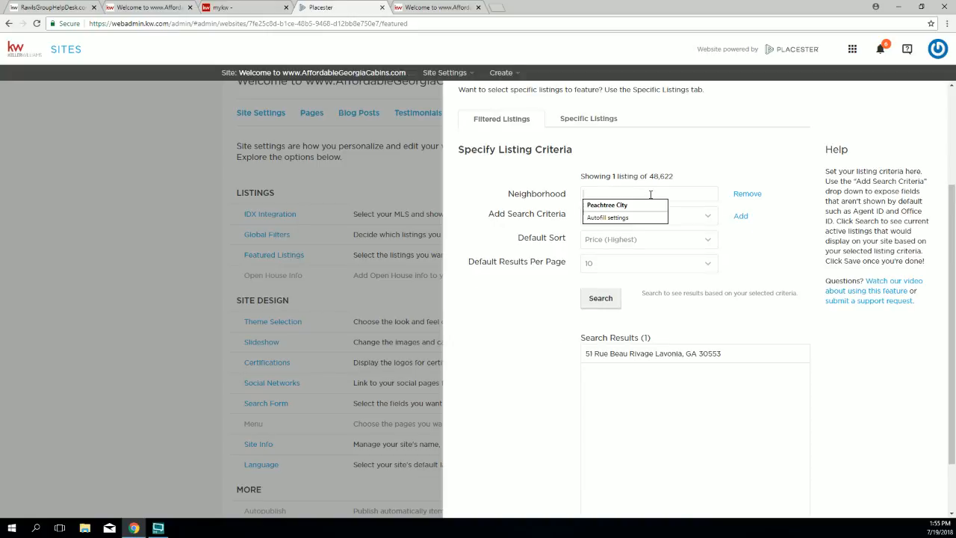
text(Brittany park)
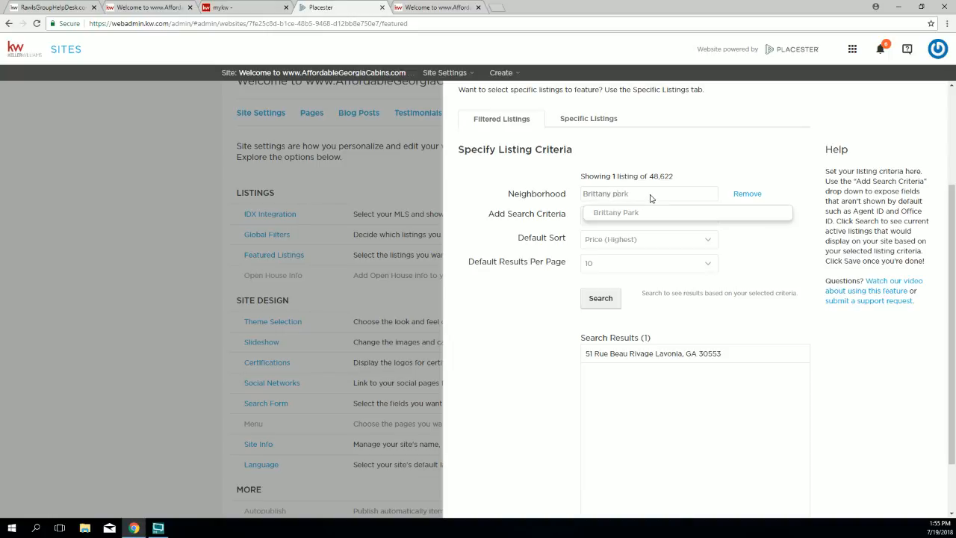
click(629, 214)
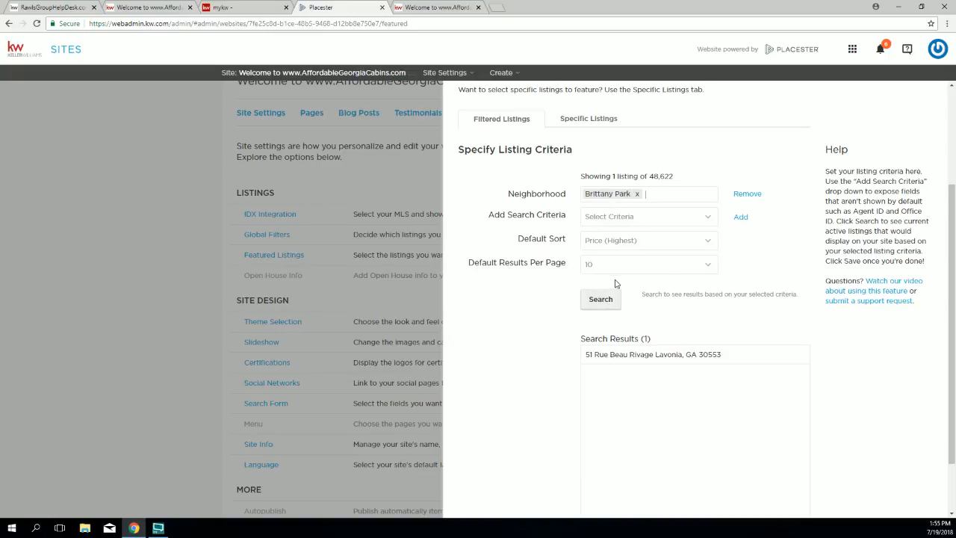
click(601, 299)
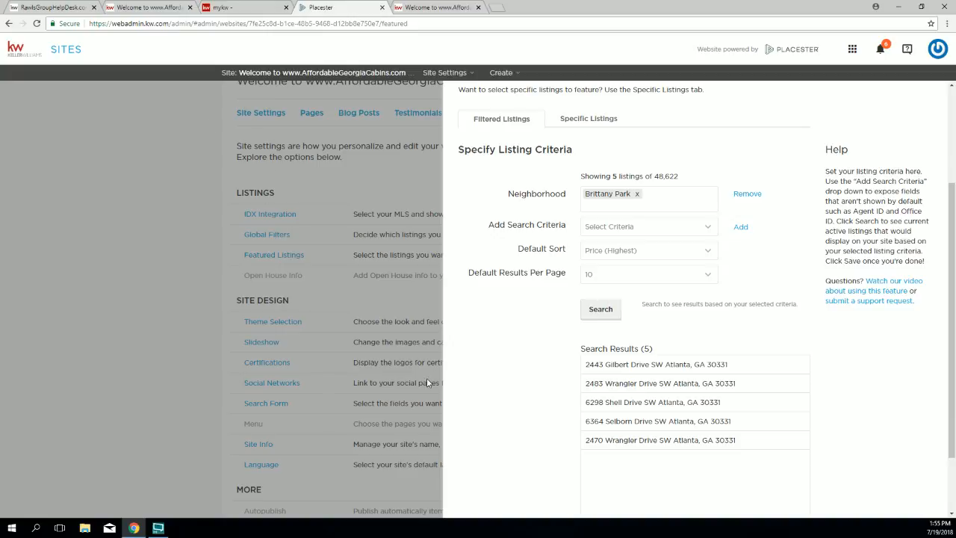
Step: Change the neighborhood to Brittany and search, returning 11 Brookhaven listings
click(637, 196)
click(638, 195)
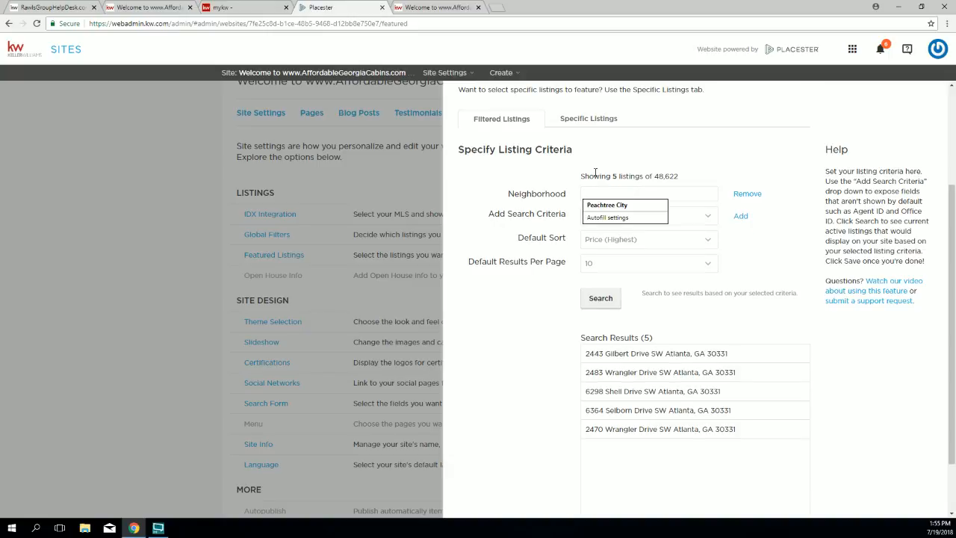
text(Britta)
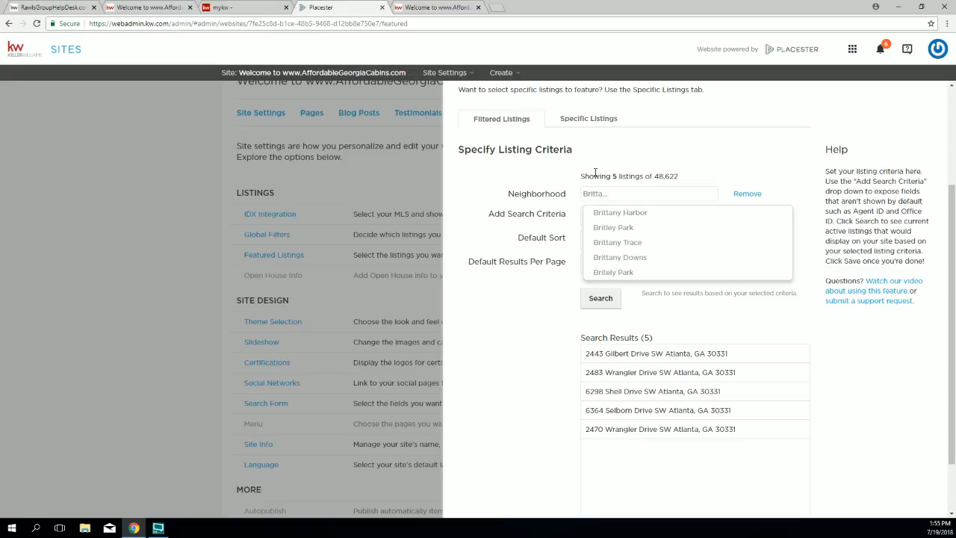
text(n)
click(634, 272)
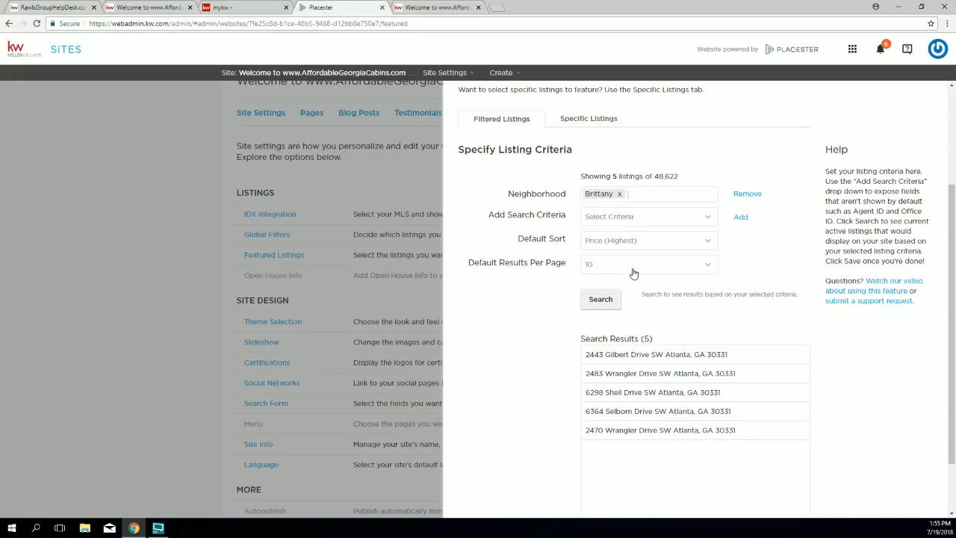
click(601, 300)
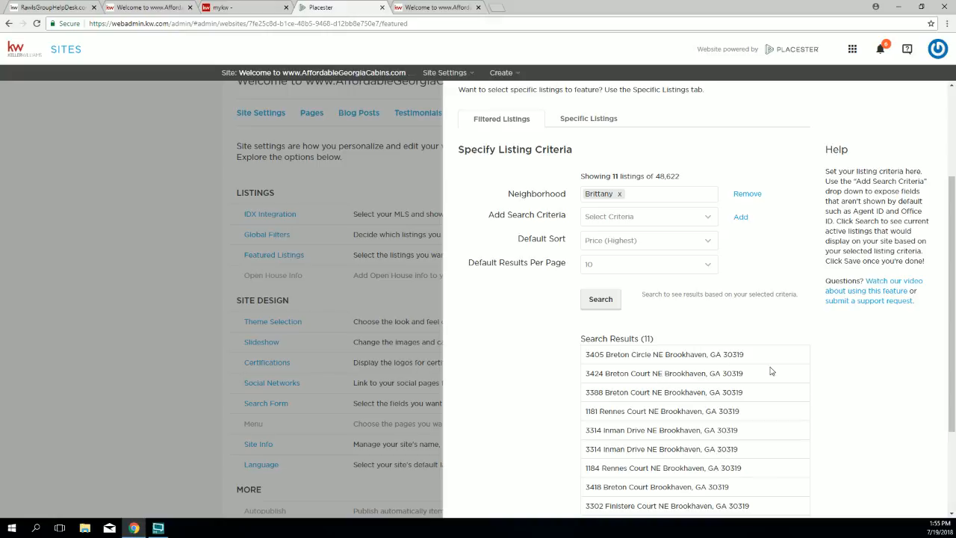
scroll(808, 368, down, 2)
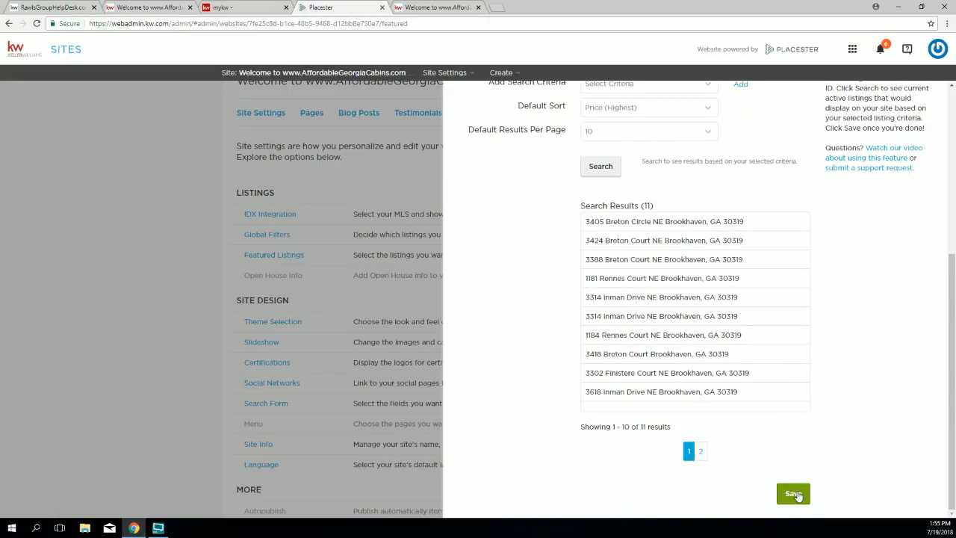
scroll(544, 336, up, 2)
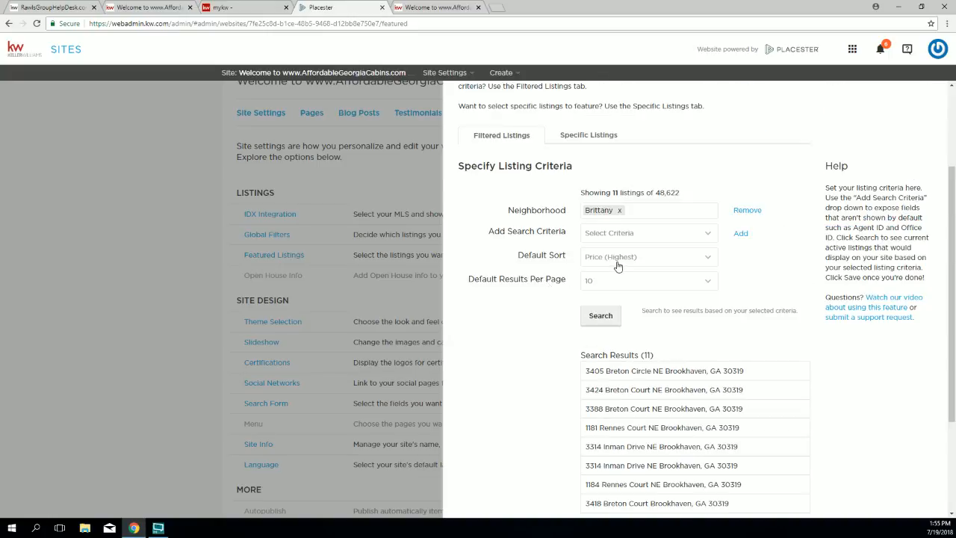
Step: Set Default Sort to Total Images (Most) and save the featured listings settings
click(607, 261)
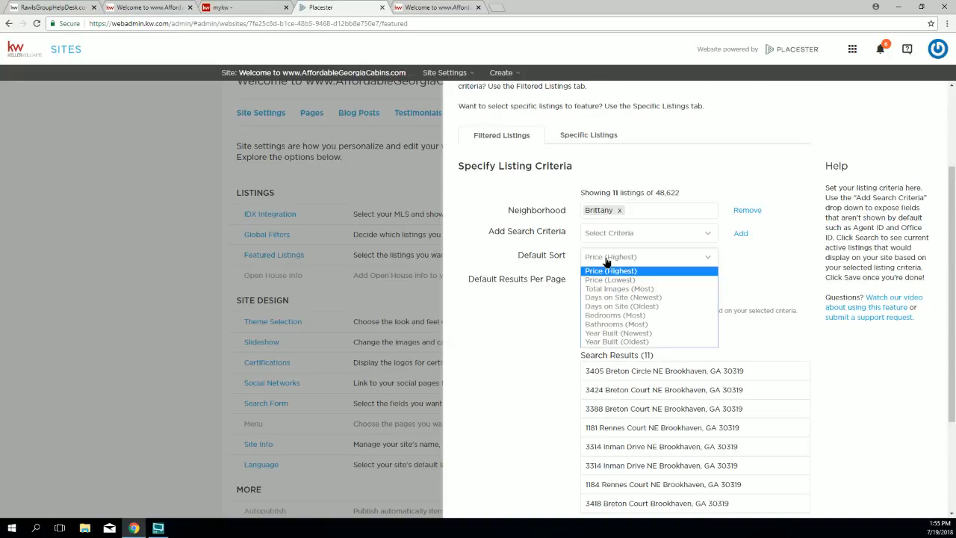
click(606, 291)
scroll(827, 405, down, 2)
click(785, 492)
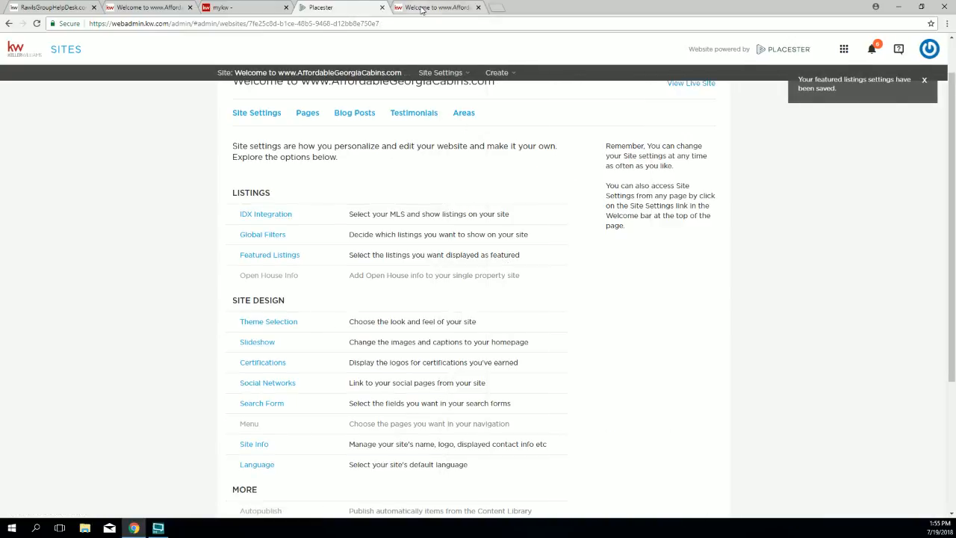
click(422, 9)
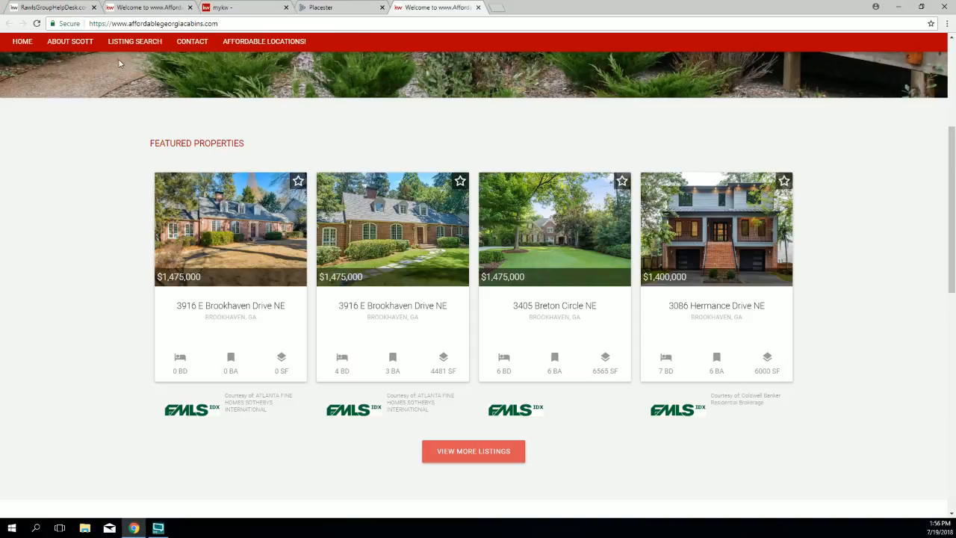
Step: Reload the live site to see four Brookhaven featured properties ($949,000–$1,369,000), then return to admin
click(36, 24)
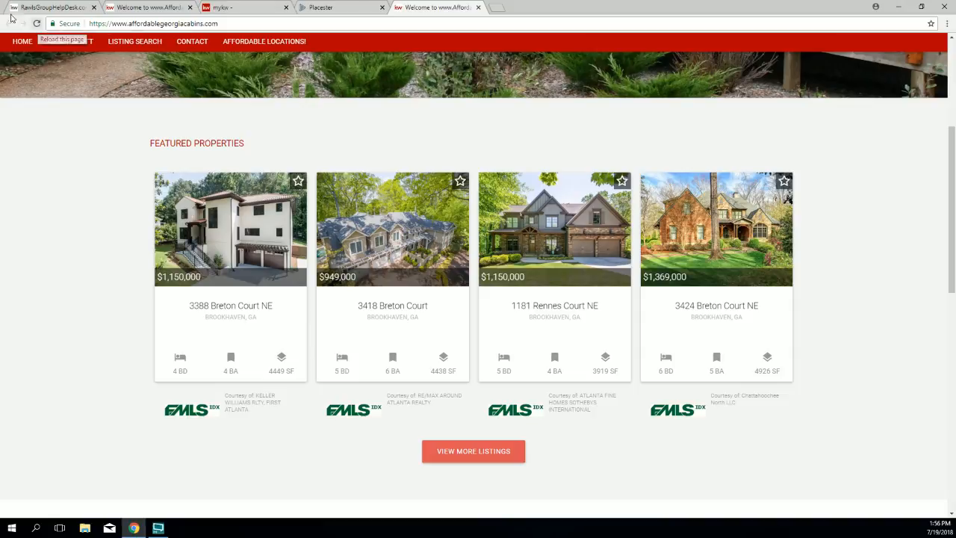
scroll(83, 177, up, 2)
scroll(83, 176, up, 3)
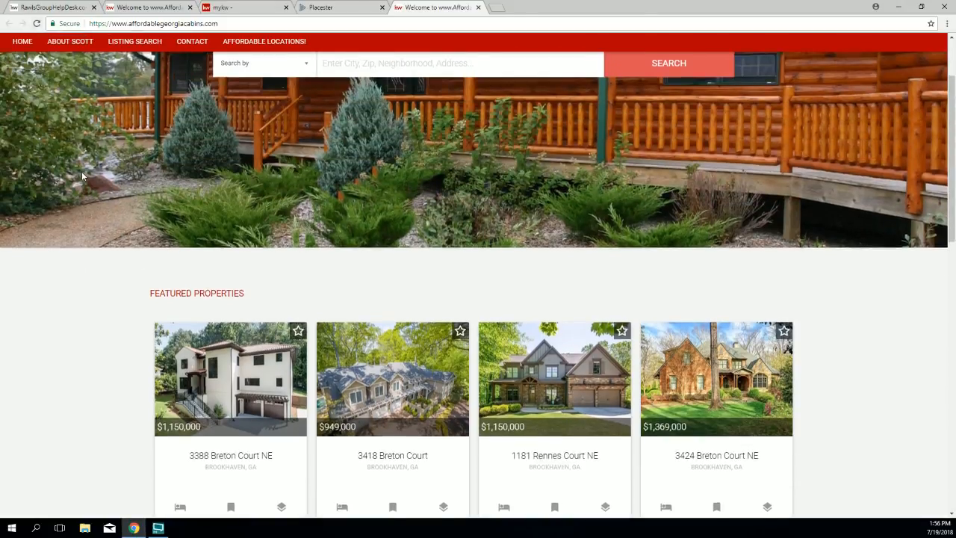
scroll(84, 171, down, 5)
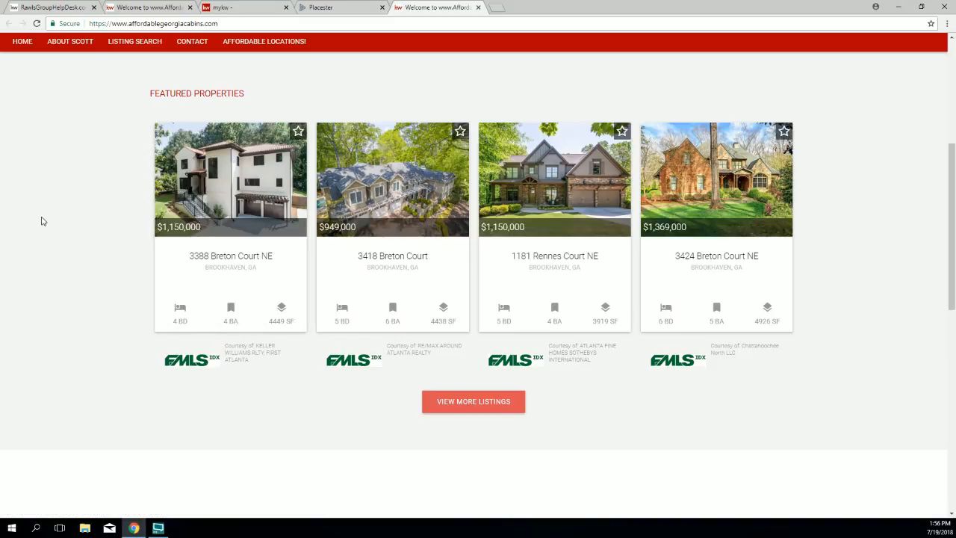
scroll(41, 221, up, 4)
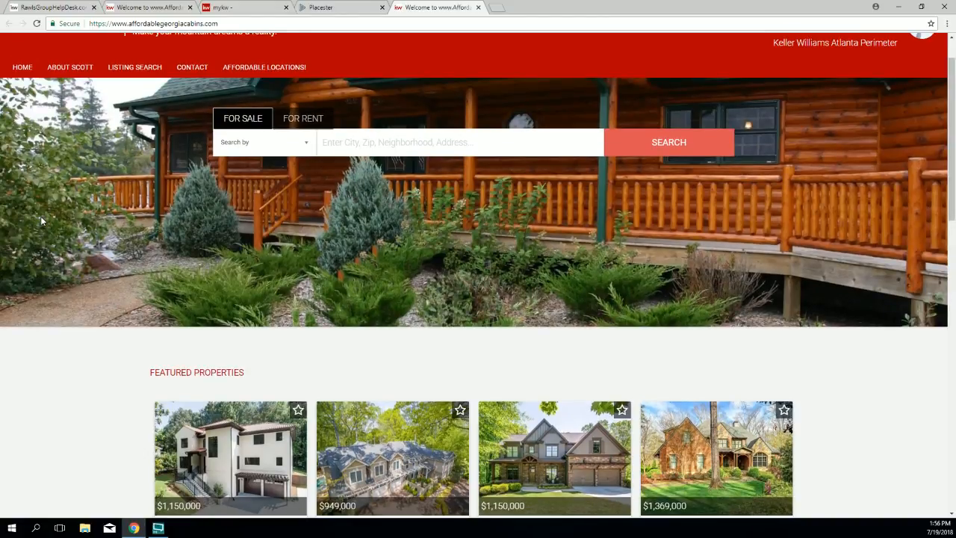
scroll(41, 221, up, 1)
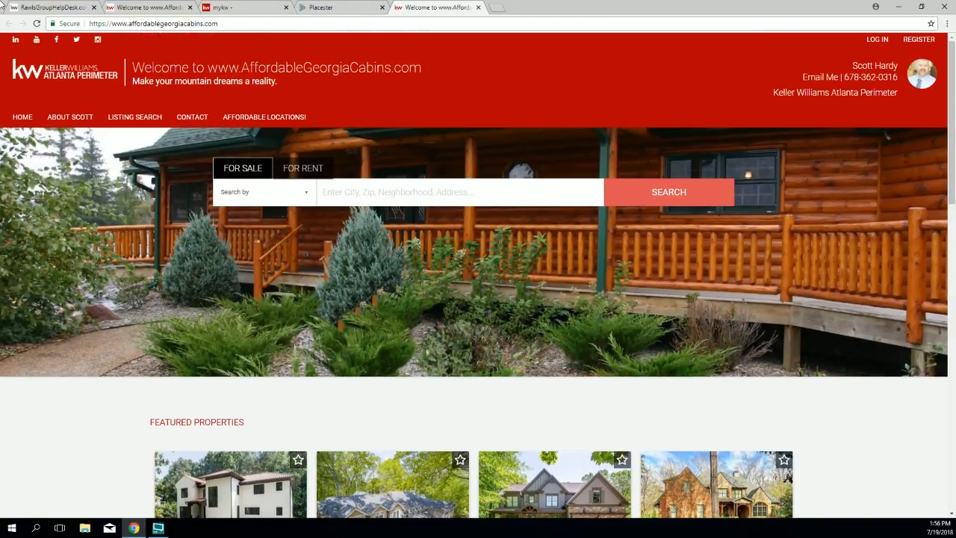
click(322, 9)
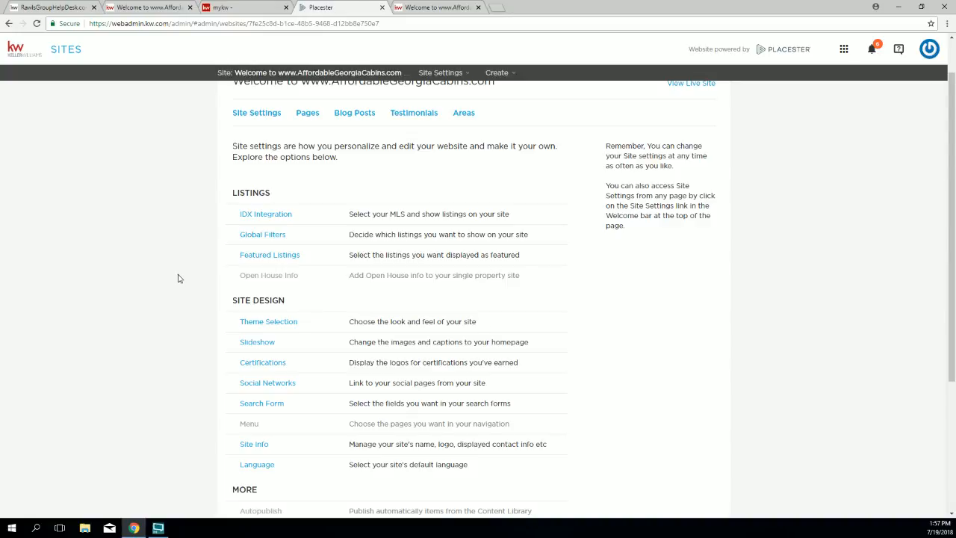
Step: Open the Featured Listings settings again, still filtered to the Brittany neighborhood
click(273, 256)
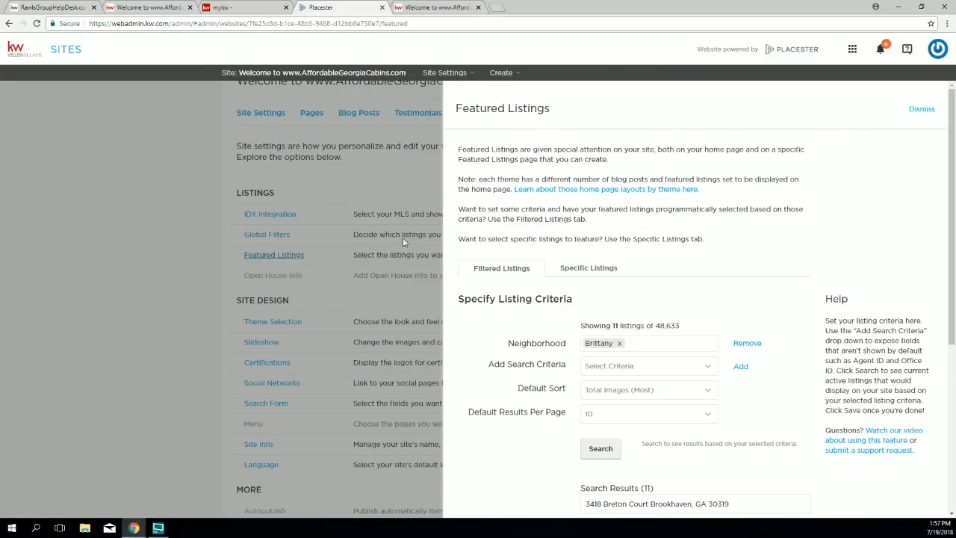
click(584, 273)
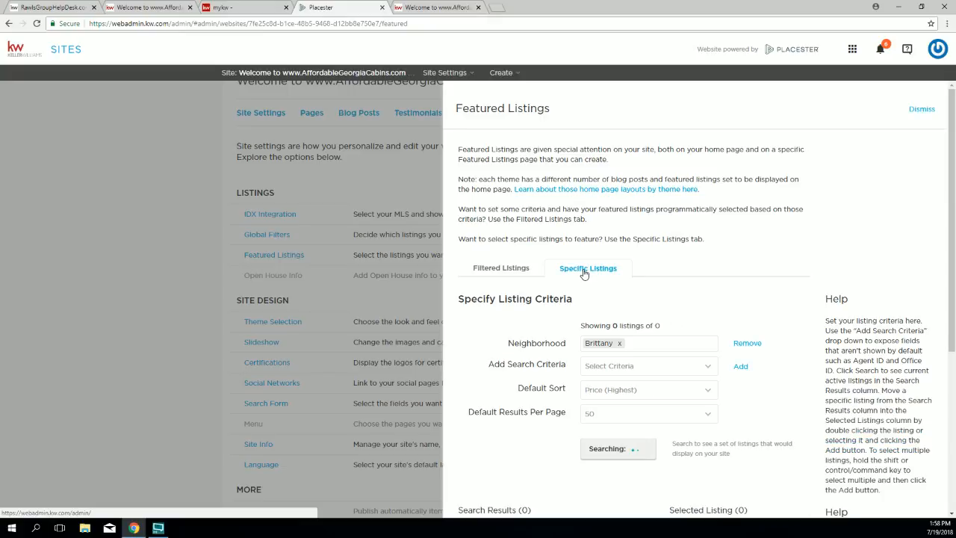
scroll(583, 280, down, 2)
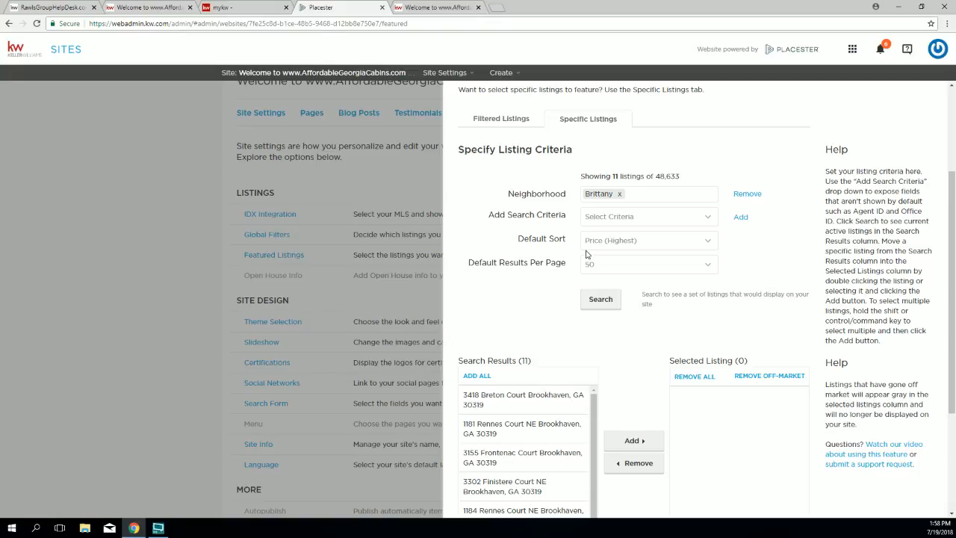
scroll(587, 255, down, 1)
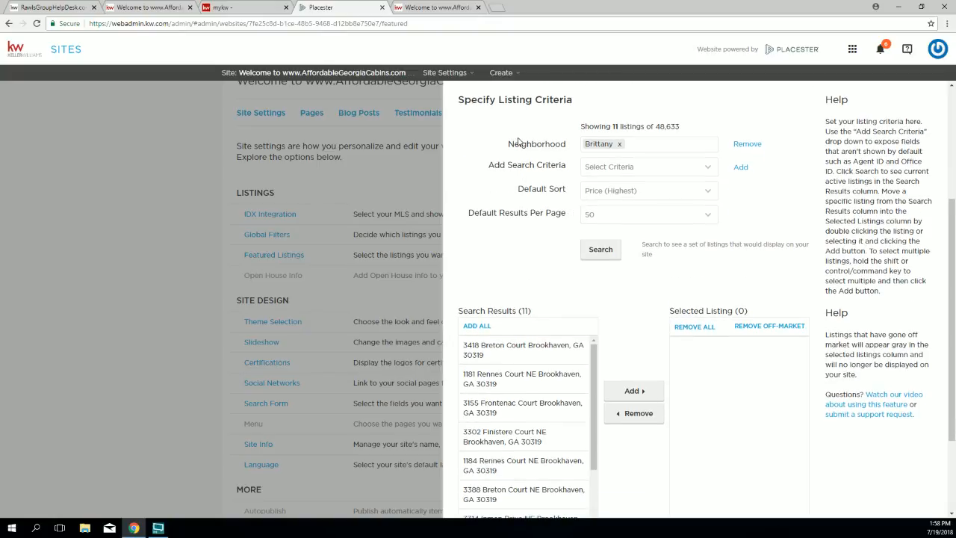
drag(513, 131, 712, 227)
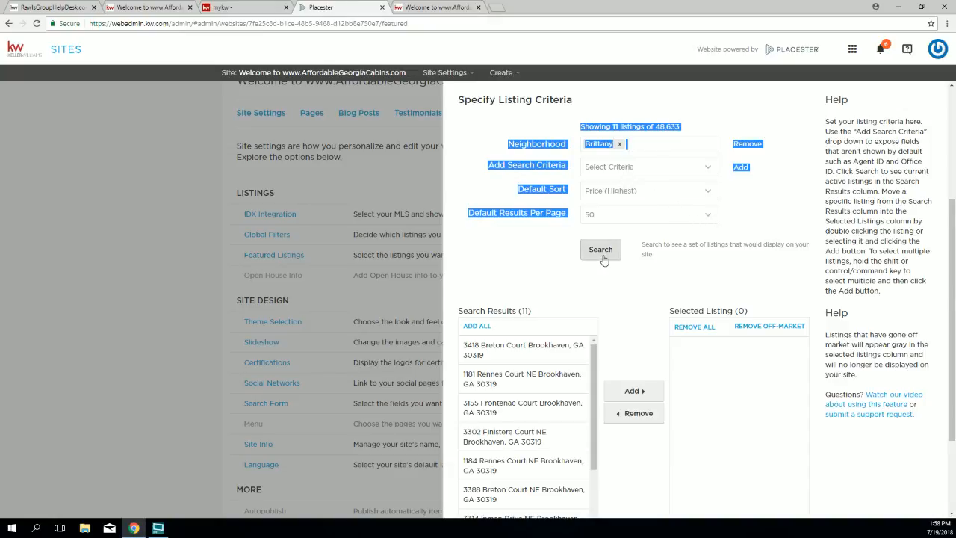
scroll(604, 254, down, 3)
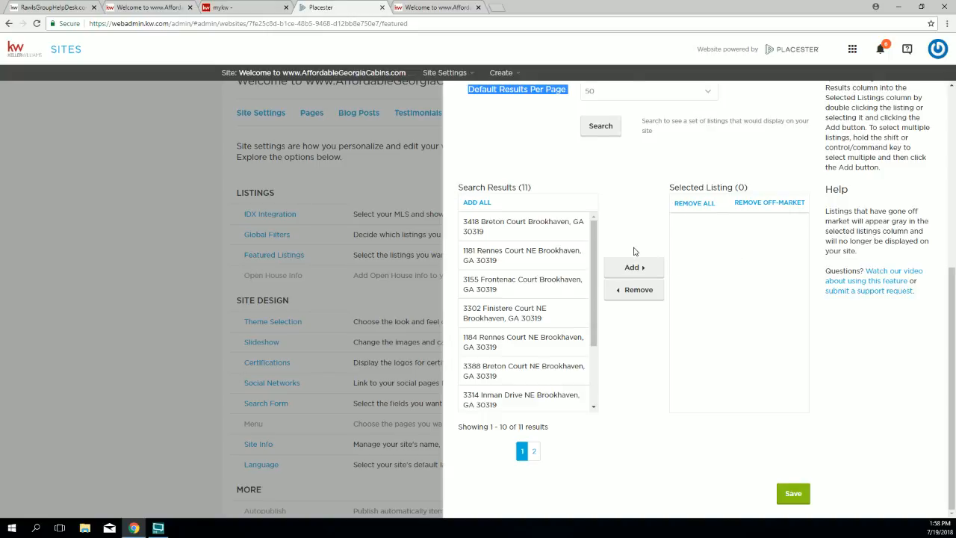
scroll(634, 251, up, 3)
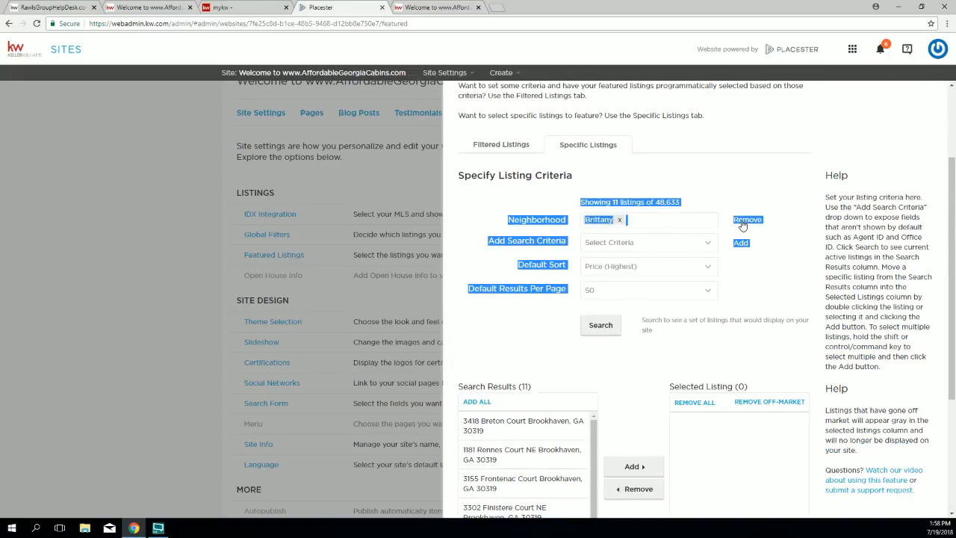
Step: Remove the Brittany neighborhood criterion and choose Agent ID as the next search criterion
click(693, 219)
click(723, 191)
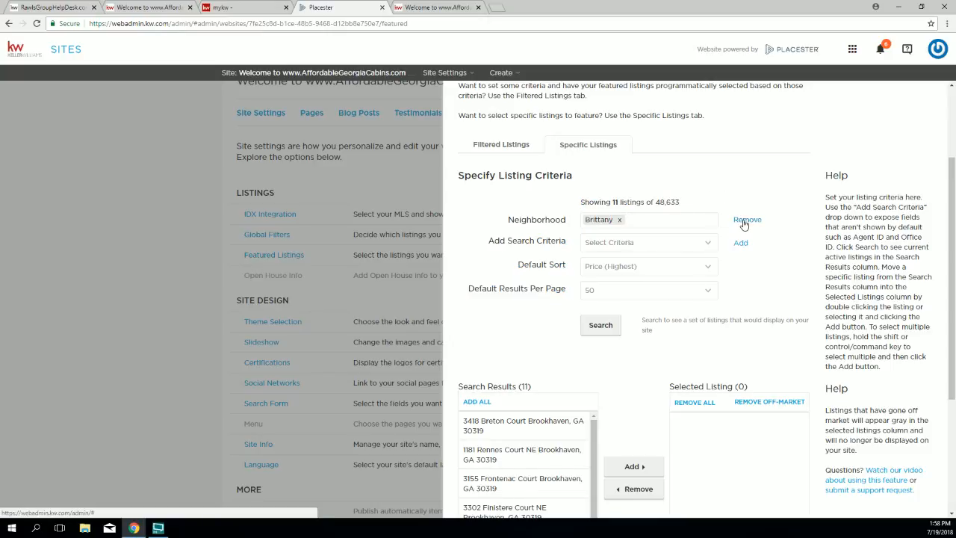
click(745, 220)
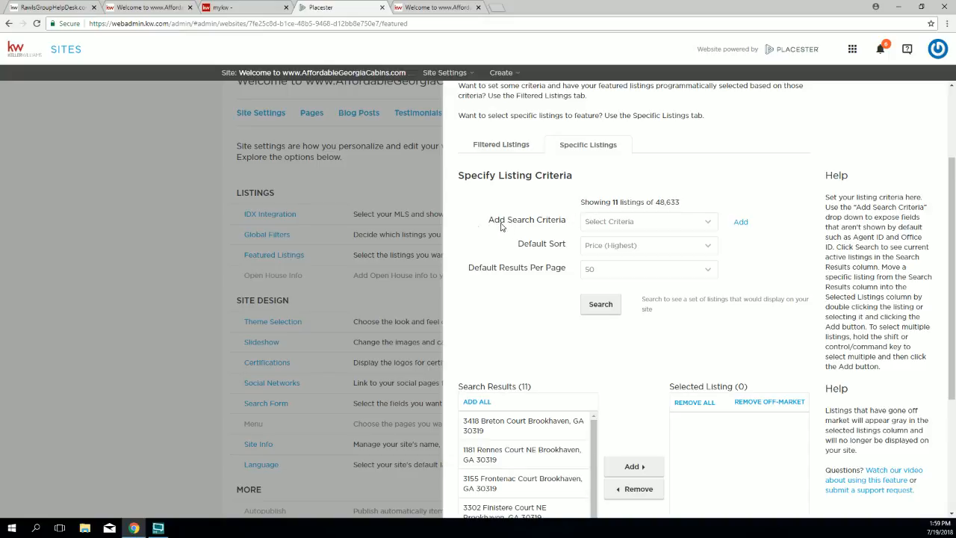
drag(488, 222, 602, 222)
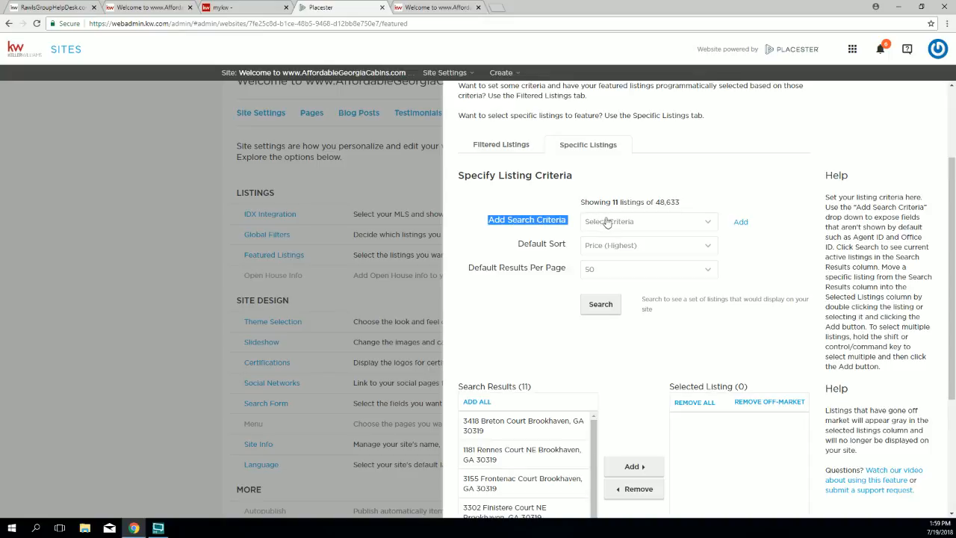
click(618, 223)
scroll(658, 329, down, 5)
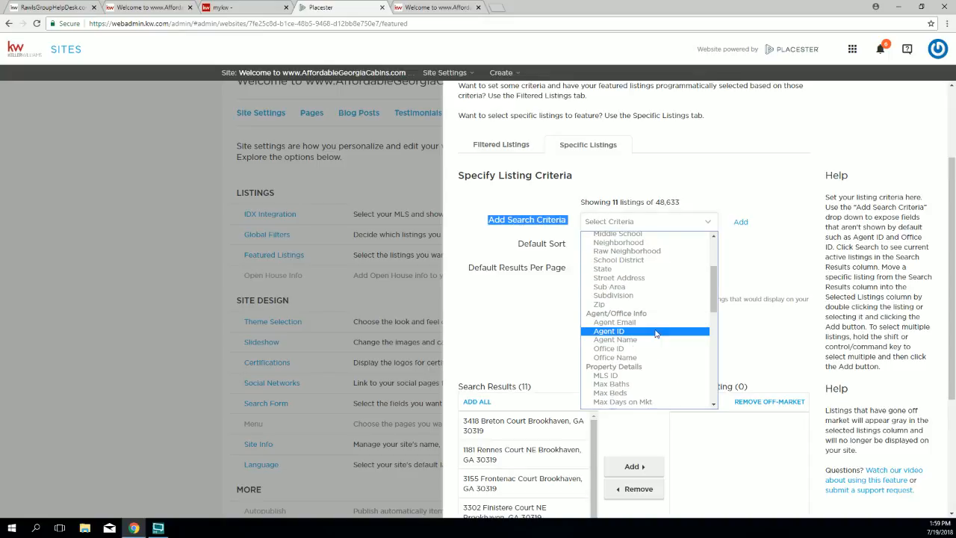
scroll(652, 331, up, 2)
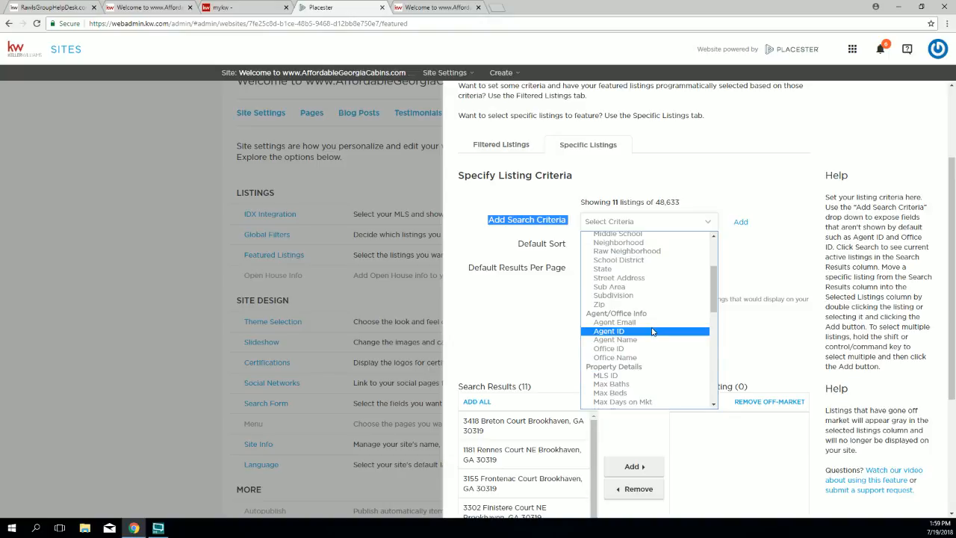
click(608, 332)
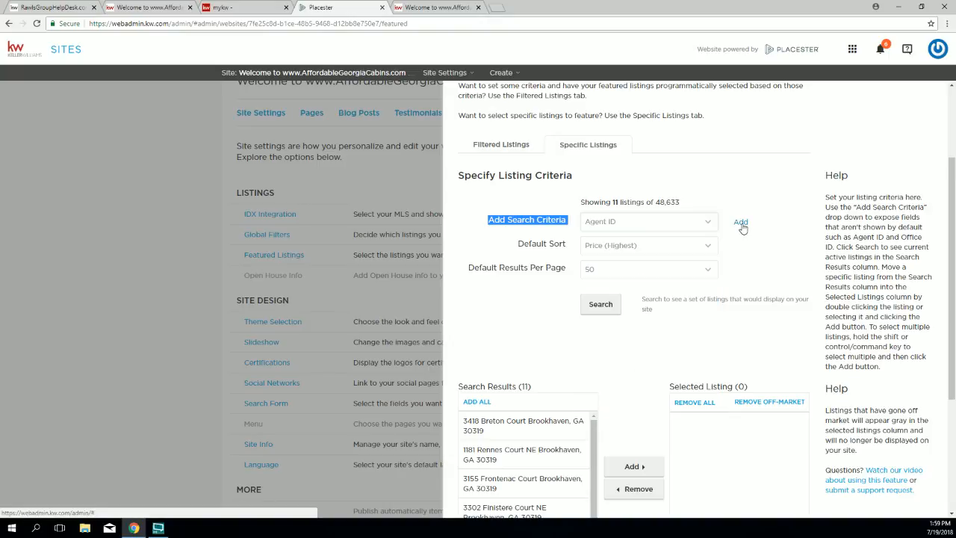
Step: Add an Agent ID criterion with the agent's ID and search, returning 11 Marietta and Atlanta listings
click(740, 223)
drag(567, 221, 529, 222)
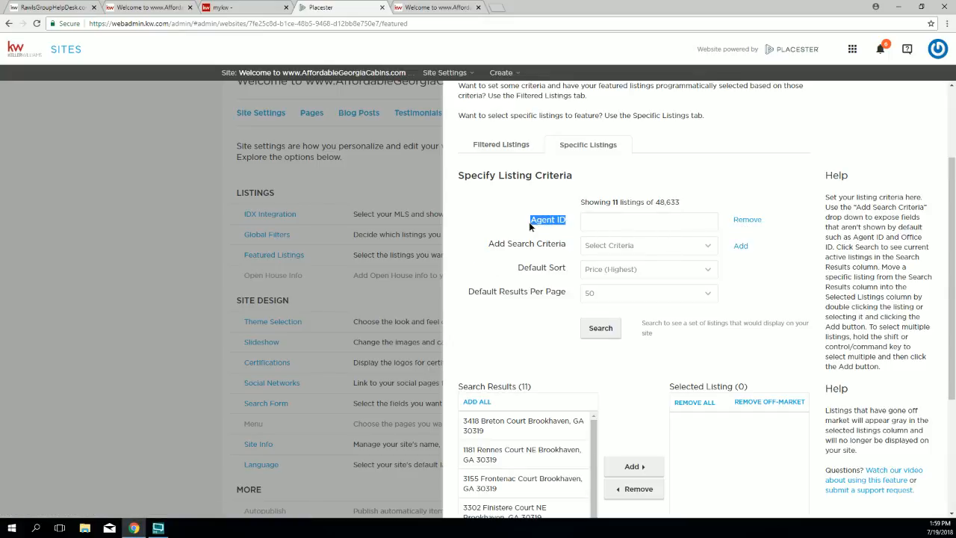
click(614, 224)
text(m)
drag(624, 221, 583, 222)
click(601, 334)
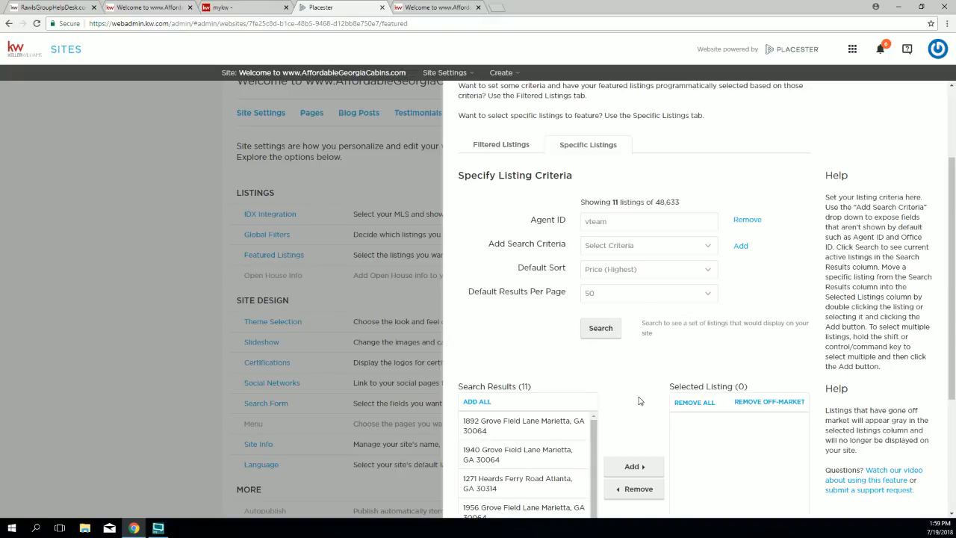
Step: Set Default Results Per Page to 10 and rerun the search, splitting results across two pages
scroll(639, 401, down, 2)
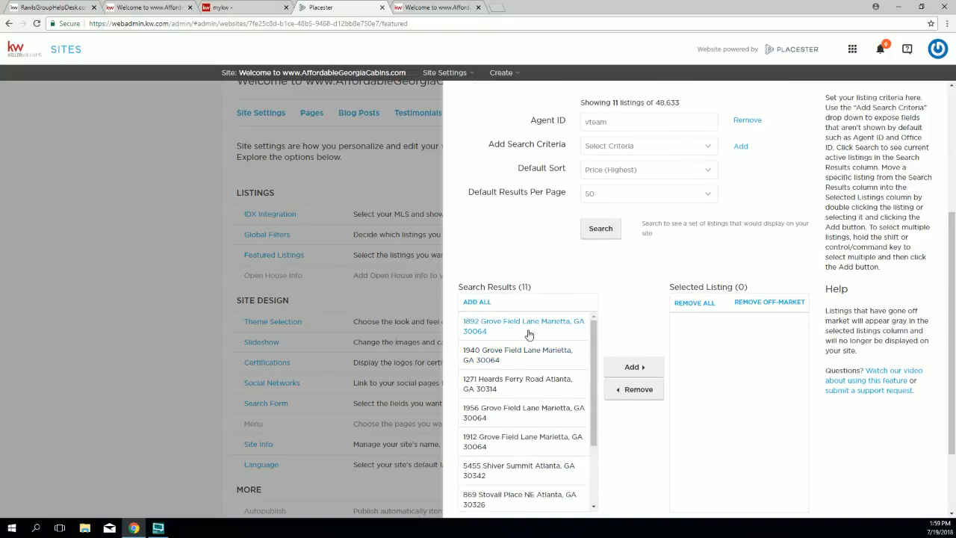
drag(516, 288, 535, 288)
scroll(505, 312, down, 3)
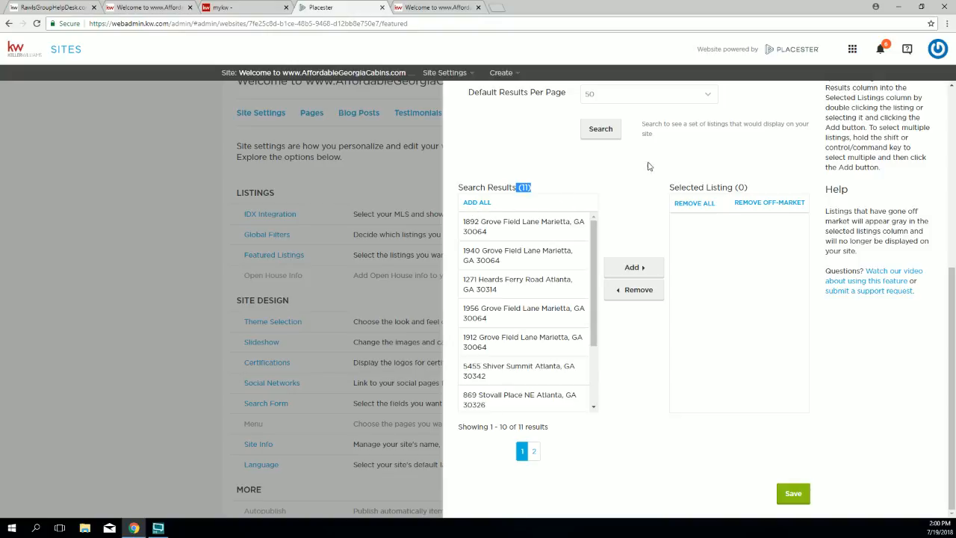
scroll(588, 197, up, 3)
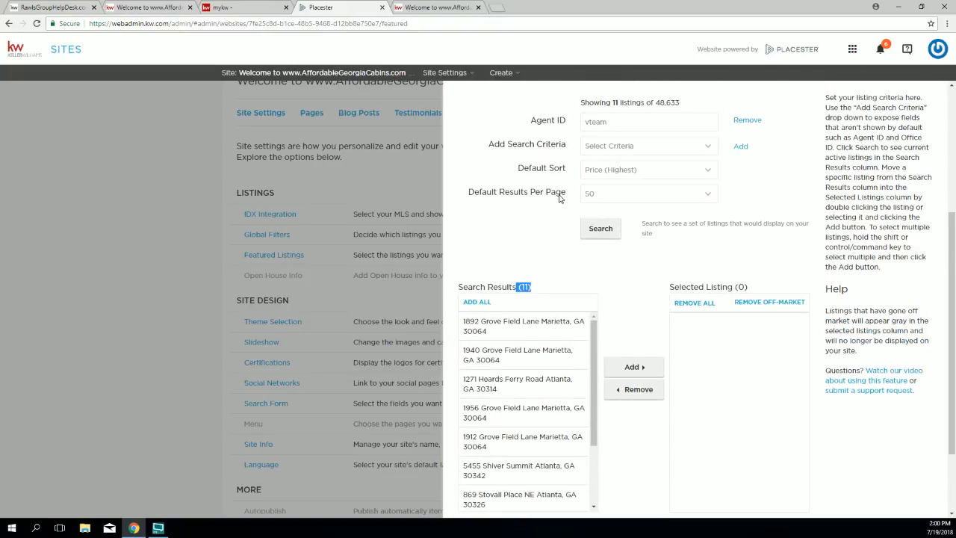
drag(463, 193, 523, 194)
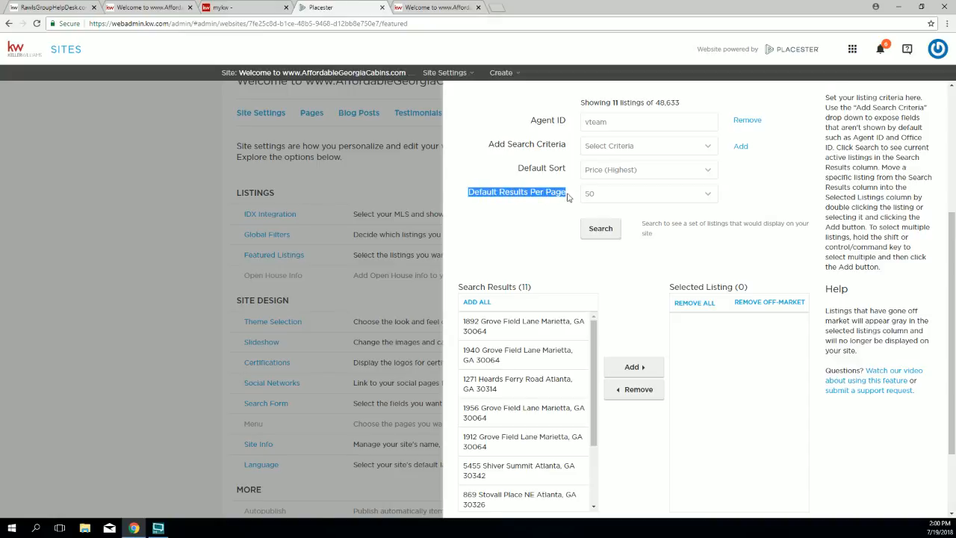
click(611, 196)
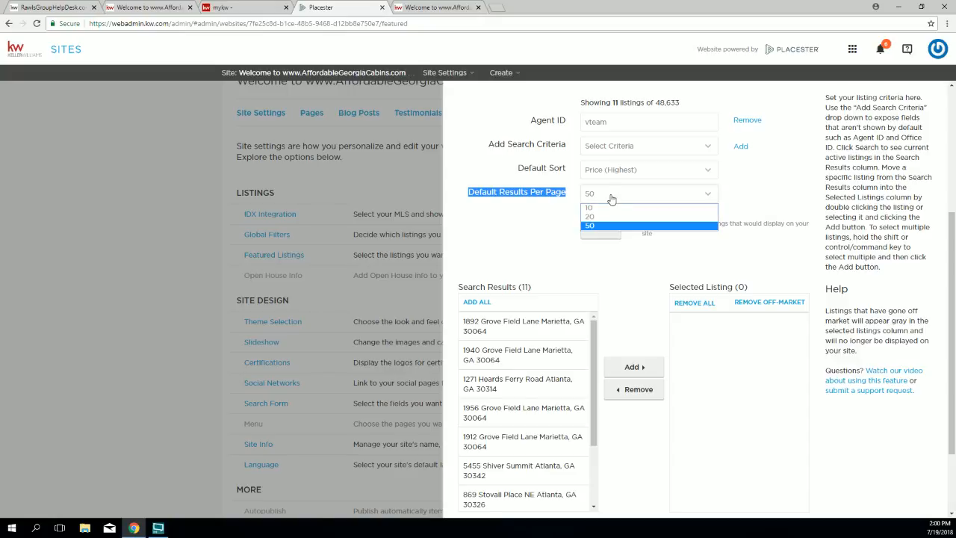
click(610, 209)
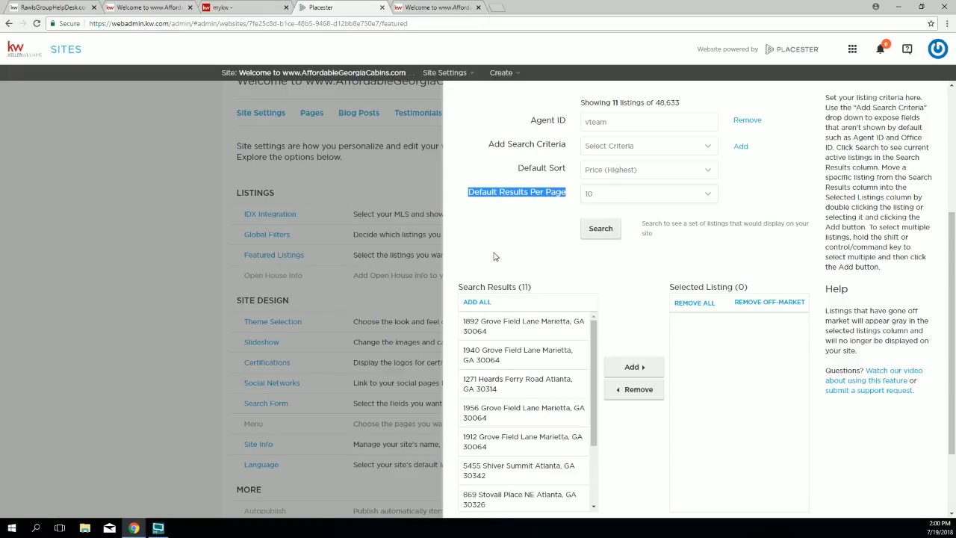
scroll(501, 252, down, 1)
click(611, 186)
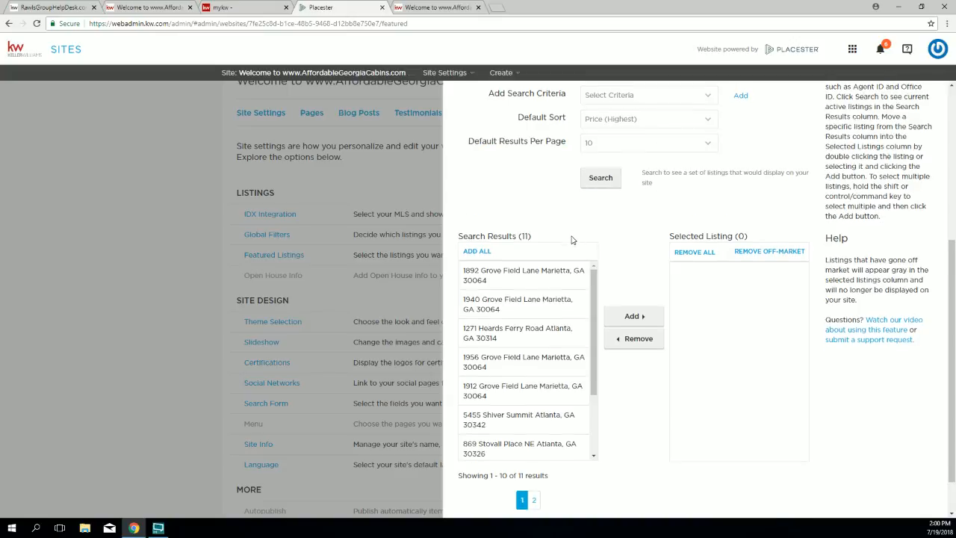
scroll(571, 241, down, 3)
scroll(568, 251, up, 1)
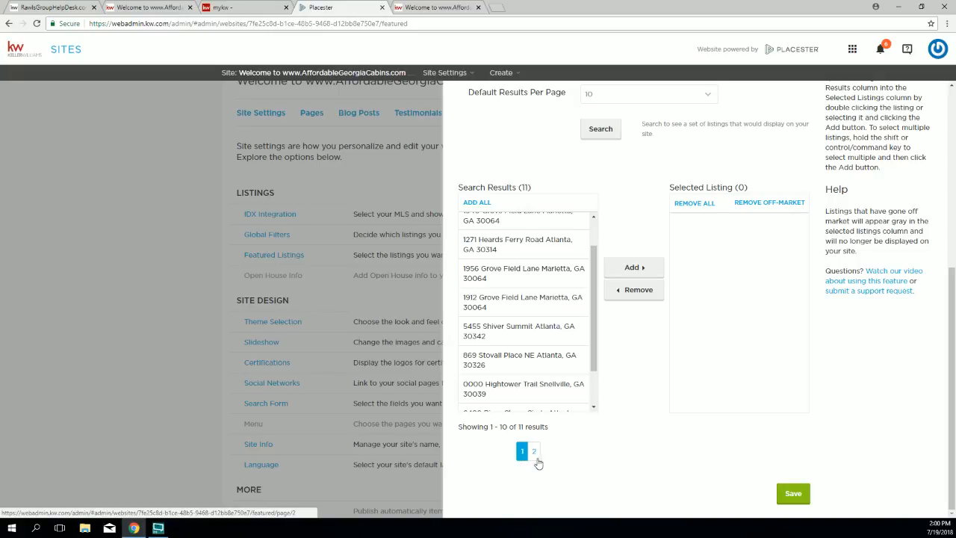
scroll(504, 281, up, 2)
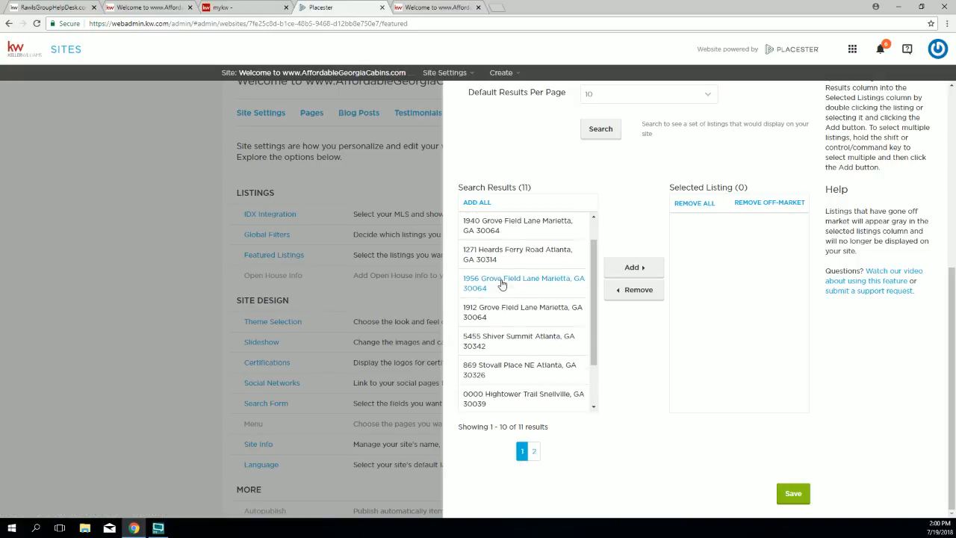
click(477, 202)
drag(746, 188, 738, 188)
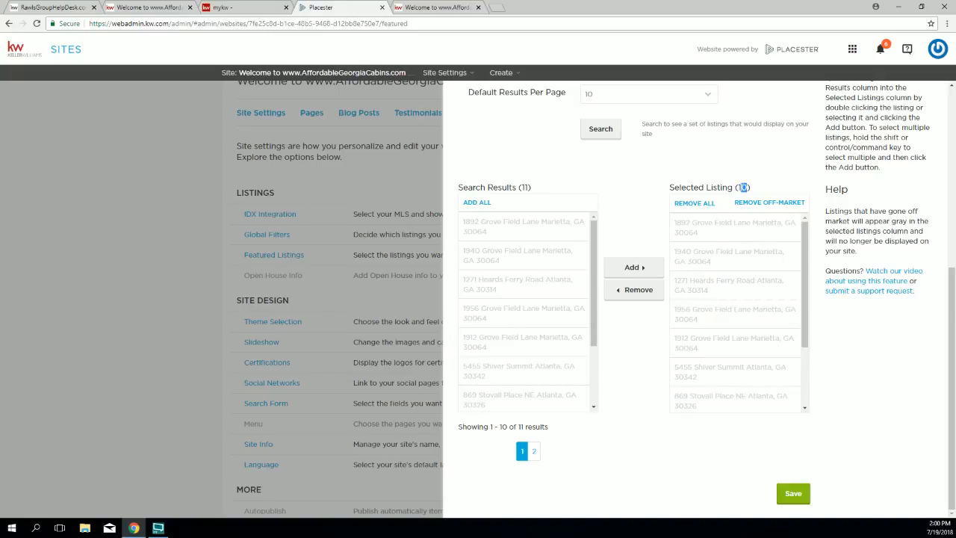
click(530, 191)
click(534, 452)
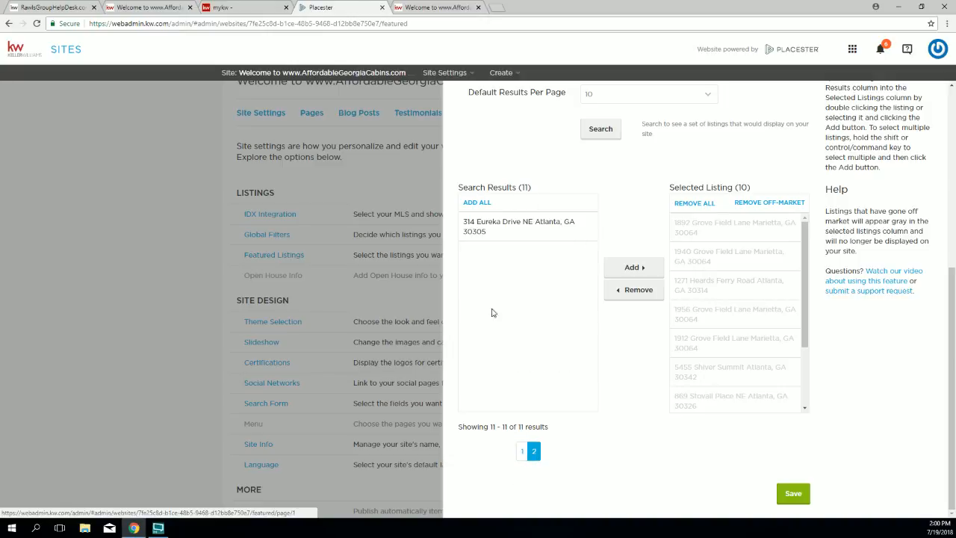
click(478, 227)
click(623, 267)
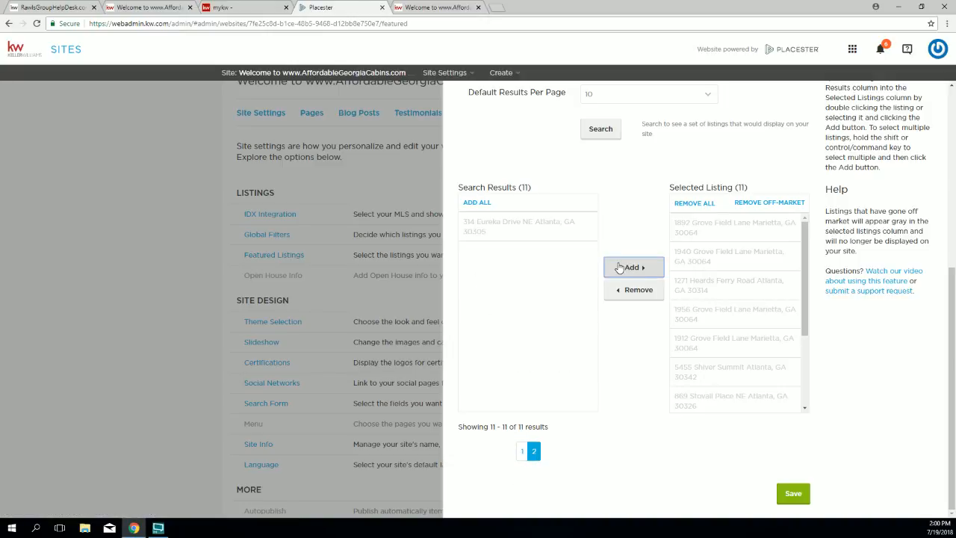
scroll(613, 269, up, 3)
drag(567, 293, 474, 292)
click(614, 296)
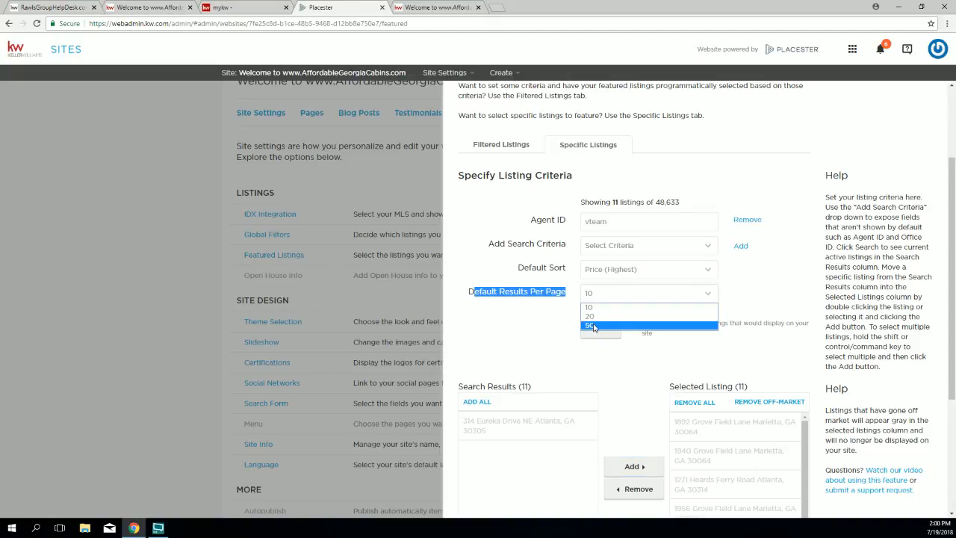
click(556, 327)
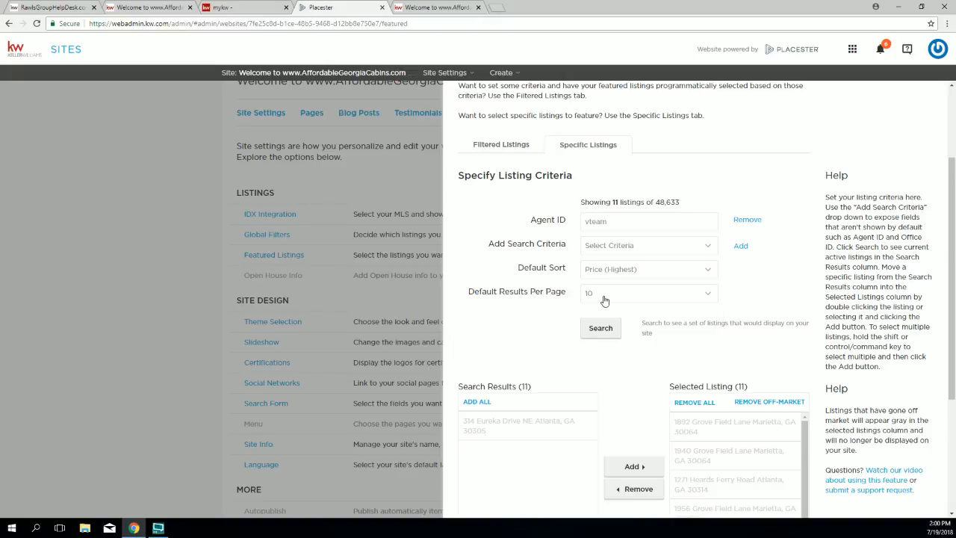
scroll(605, 300, down, 4)
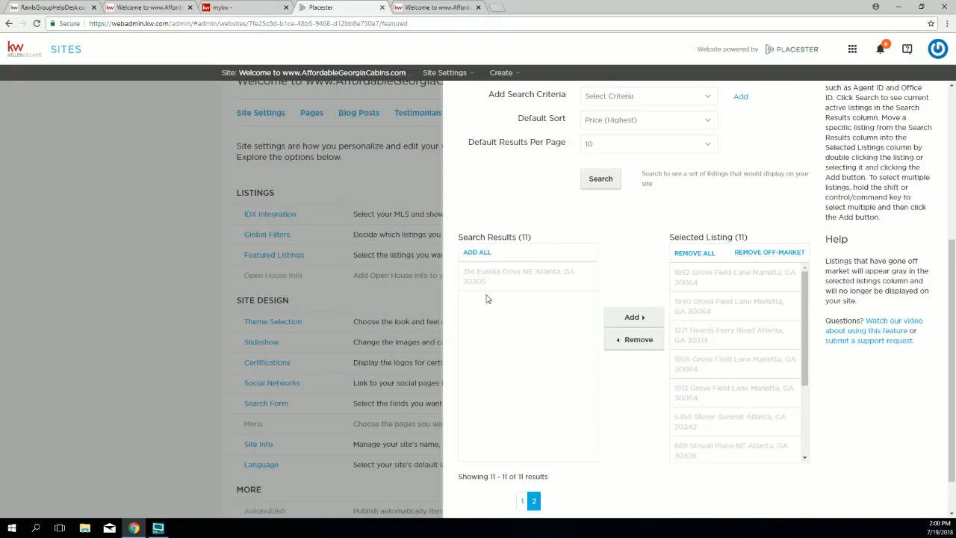
scroll(512, 512, down, 1)
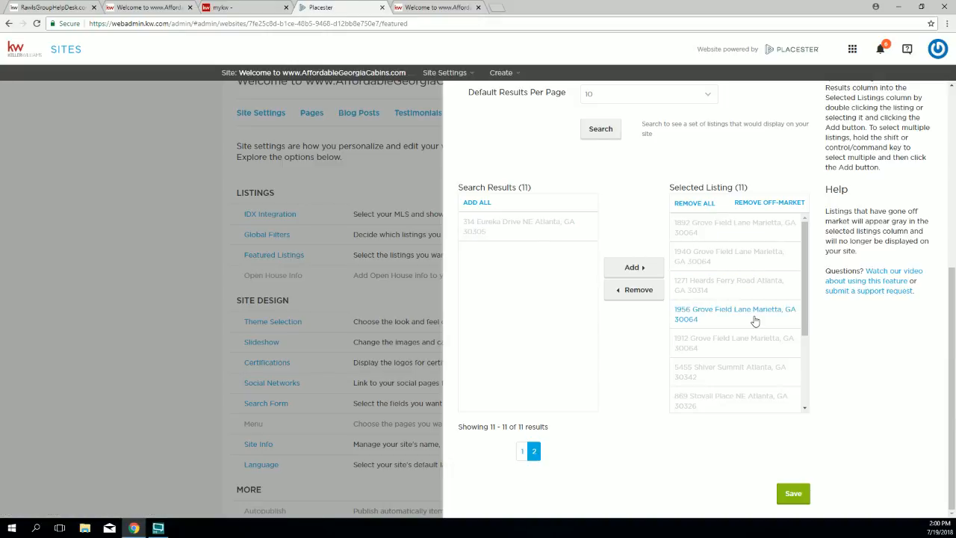
click(465, 208)
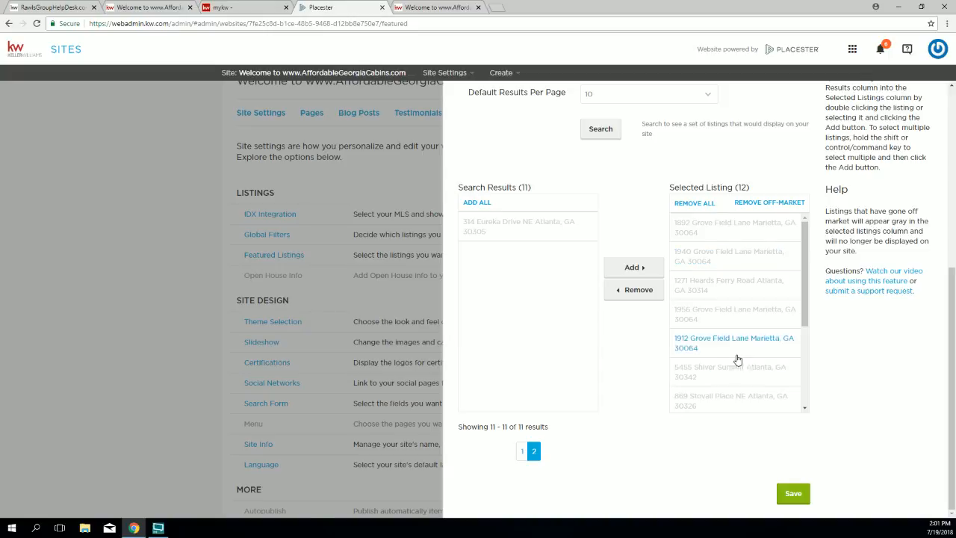
Step: Review the note about off-market listings and save the featured listings settings
scroll(838, 346, up, 1)
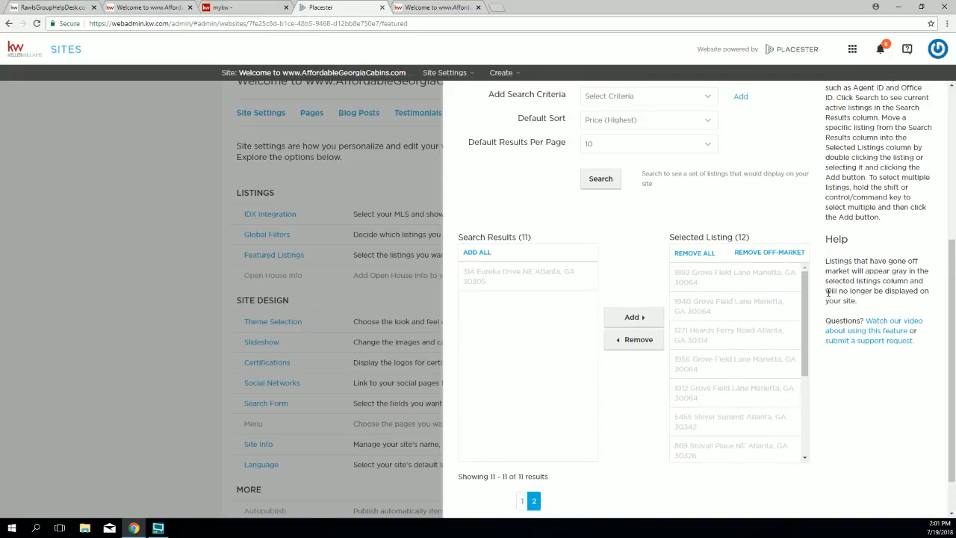
drag(826, 261, 920, 282)
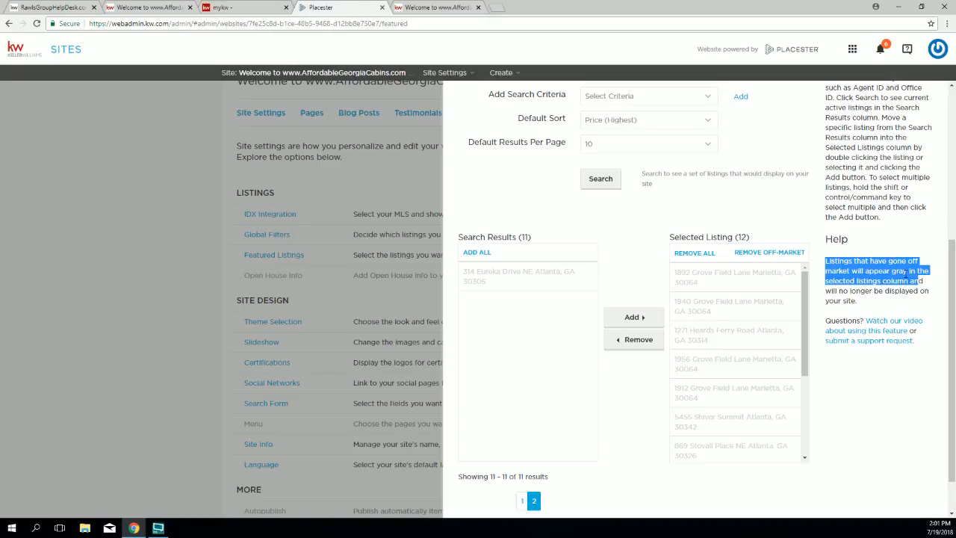
drag(806, 336, 807, 414)
click(878, 457)
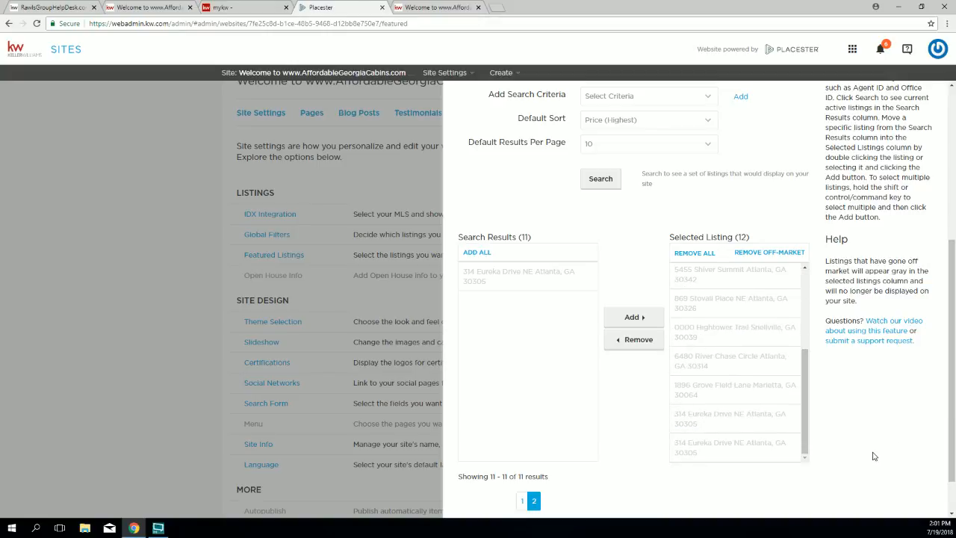
scroll(870, 457, down, 1)
click(793, 496)
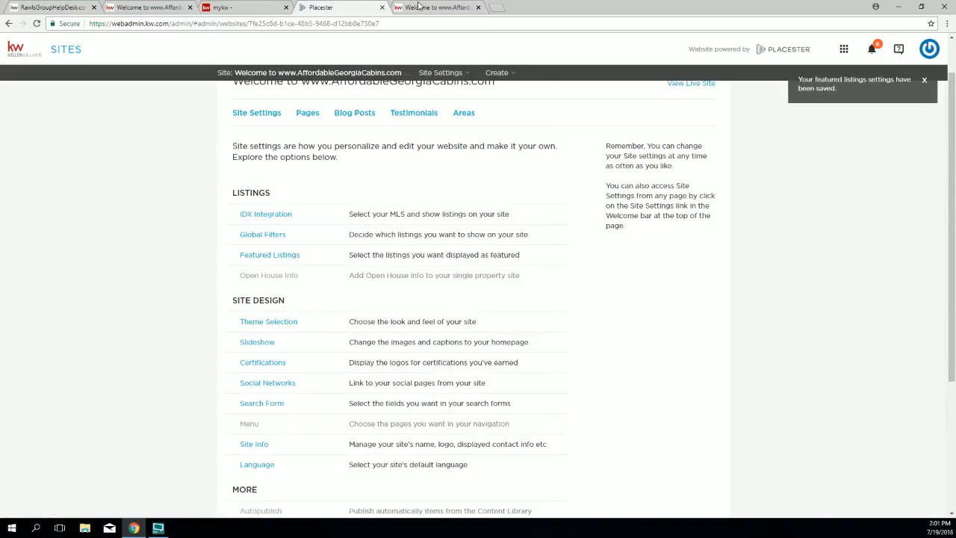
click(420, 6)
scroll(67, 35, down, 1)
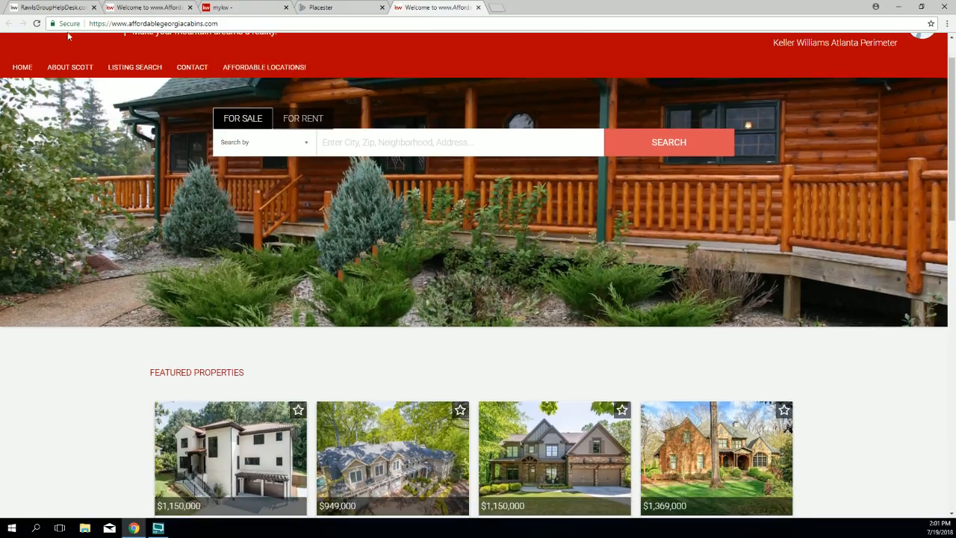
click(37, 23)
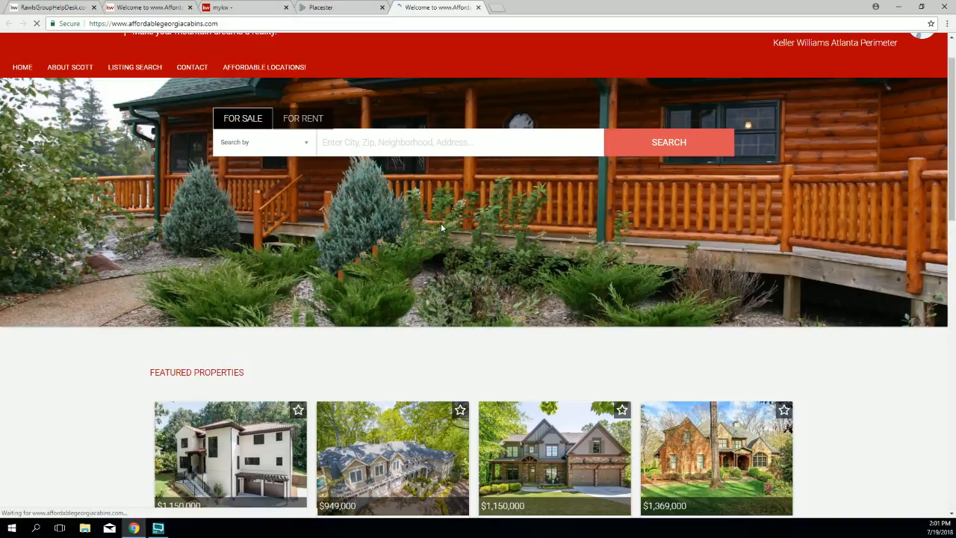
scroll(466, 249, down, 2)
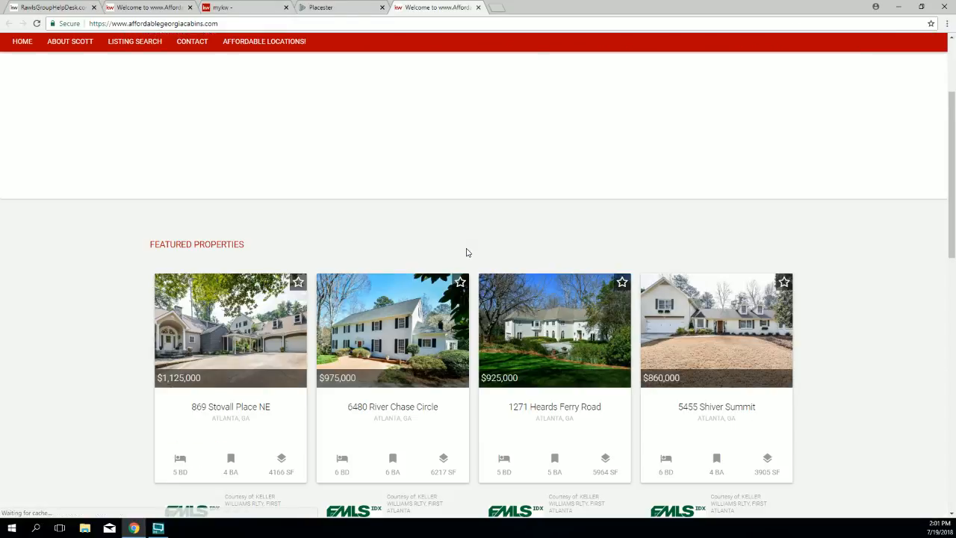
scroll(466, 252, down, 1)
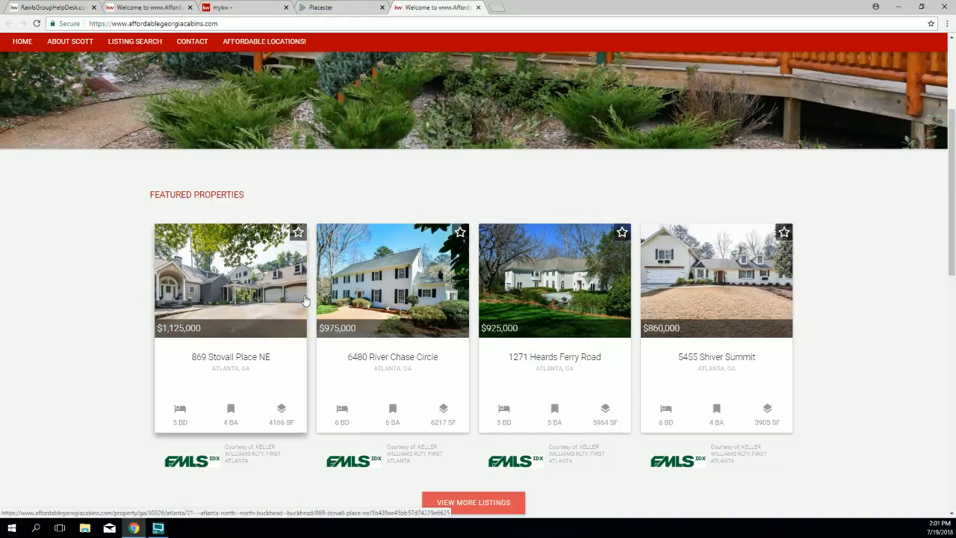
scroll(304, 300, down, 1)
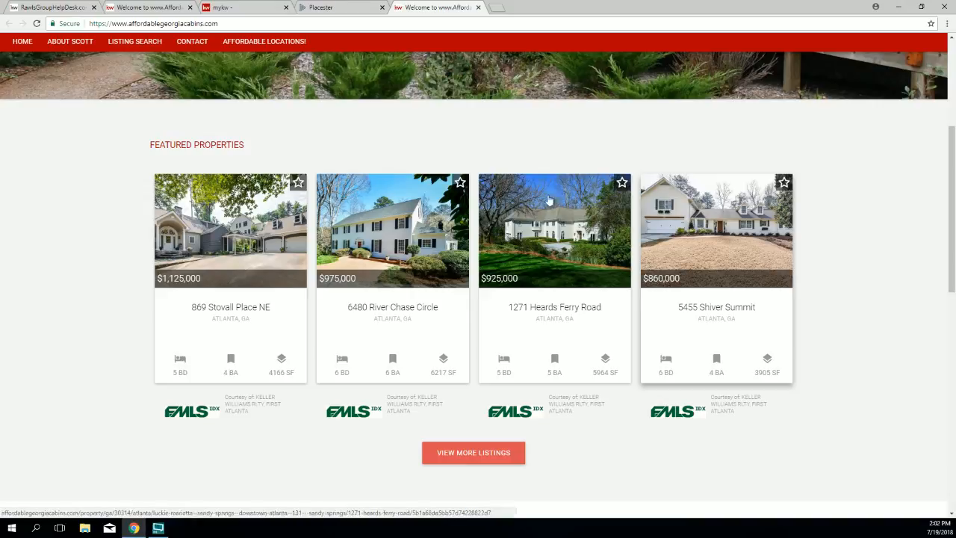
Step: Change the featured listings default sort to Total Images (Most) and save the settings
click(333, 10)
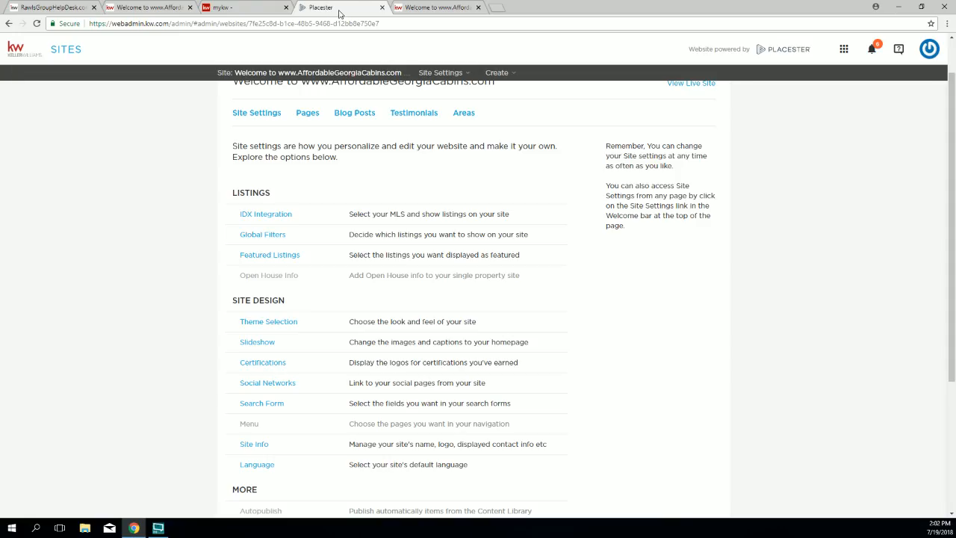
click(276, 257)
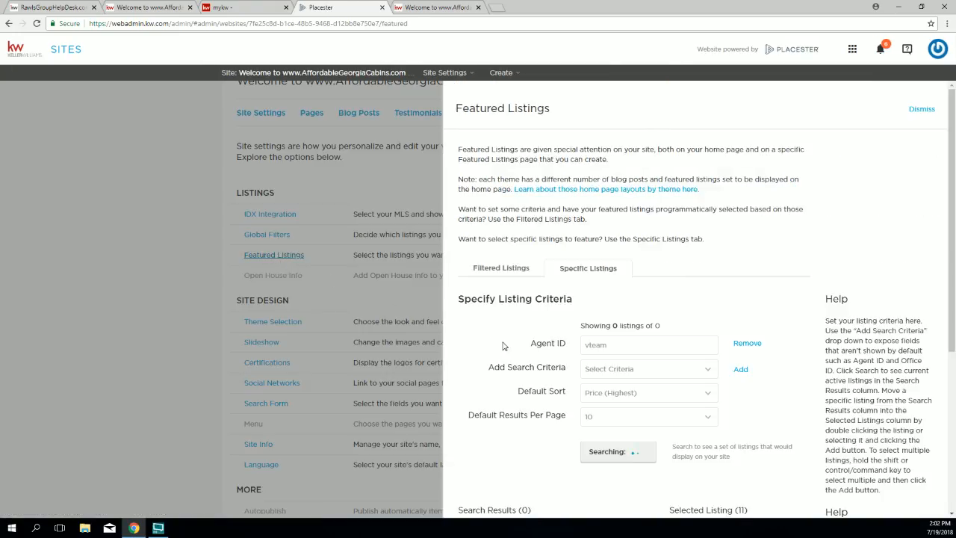
drag(525, 394, 566, 392)
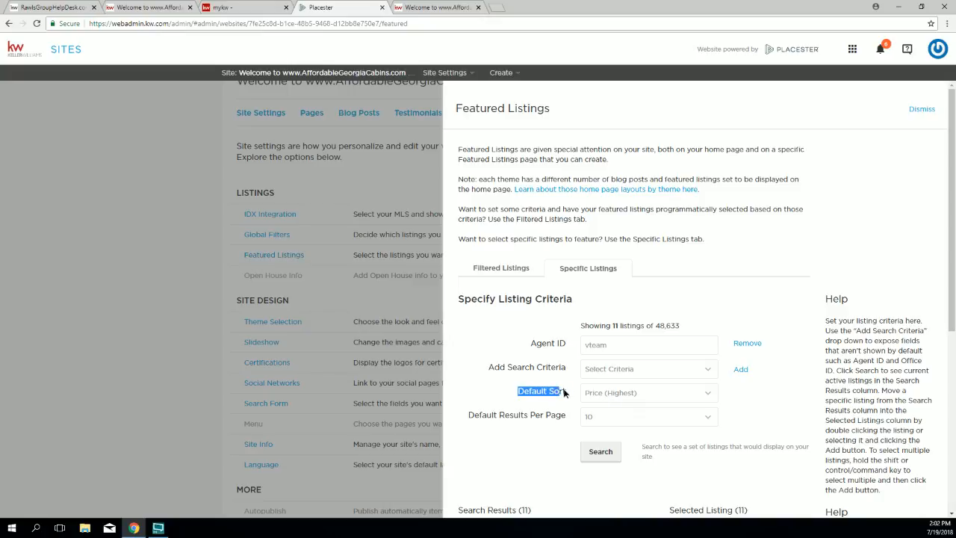
click(598, 393)
click(607, 425)
scroll(651, 257, down, 3)
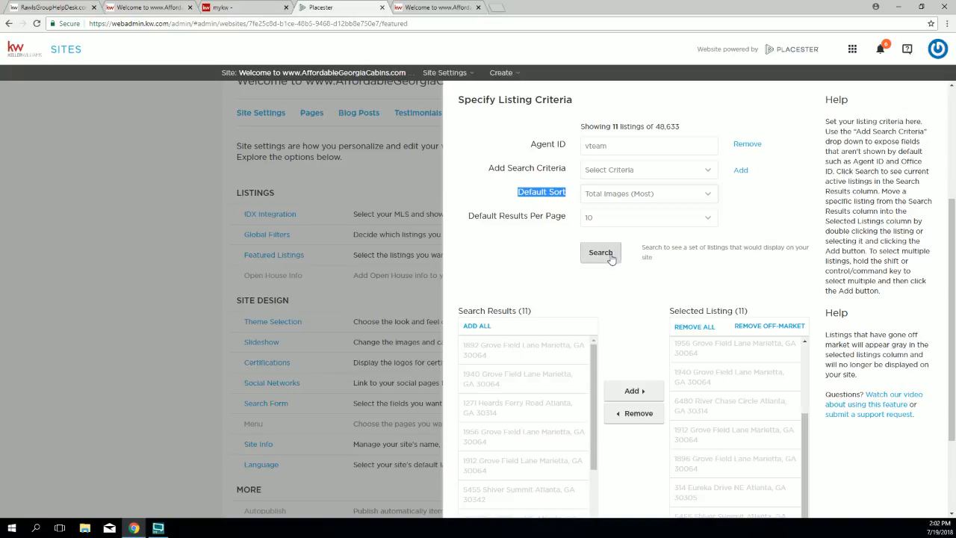
scroll(650, 319, down, 2)
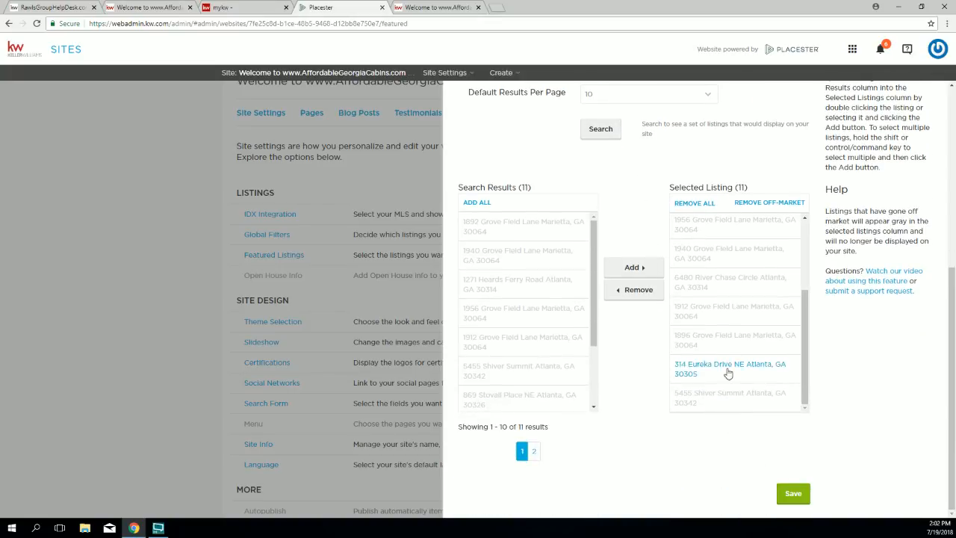
click(793, 493)
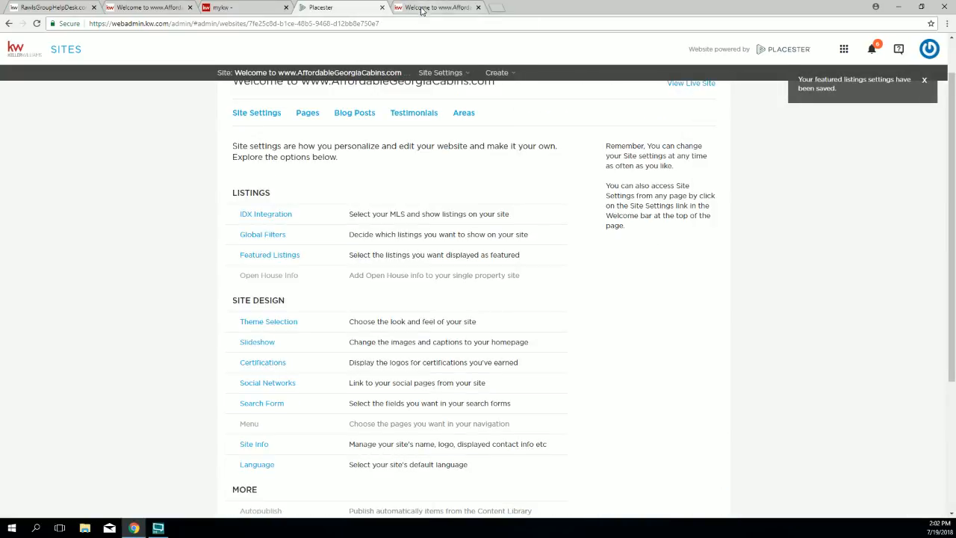
click(422, 7)
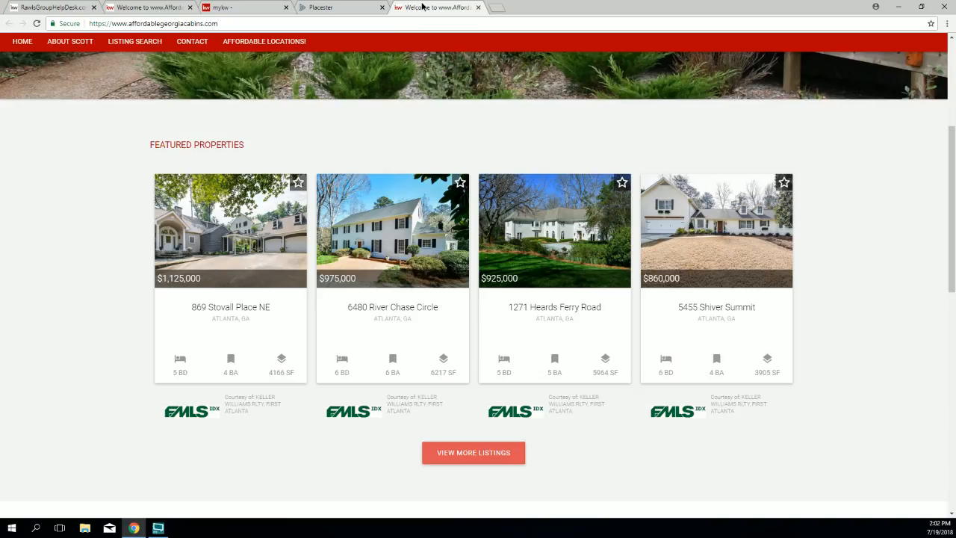
click(37, 23)
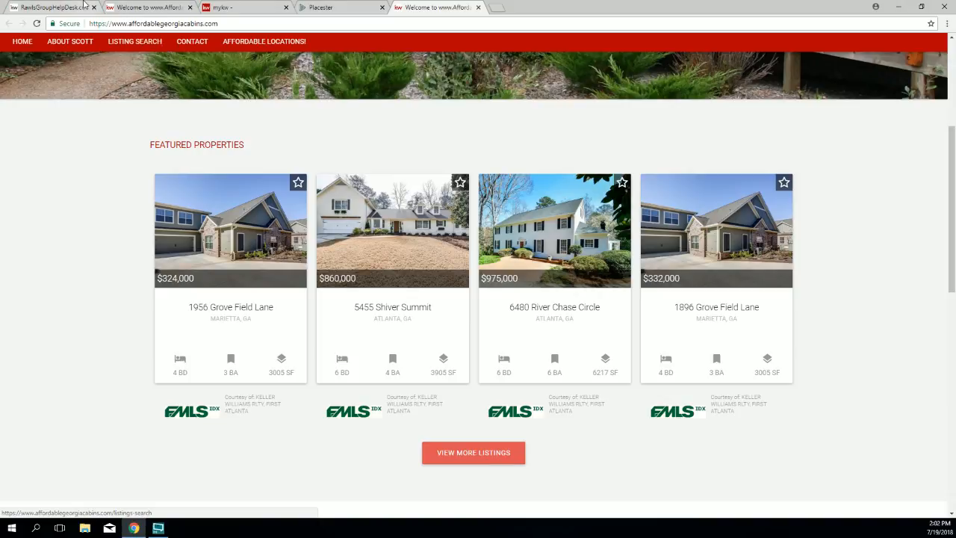
click(333, 8)
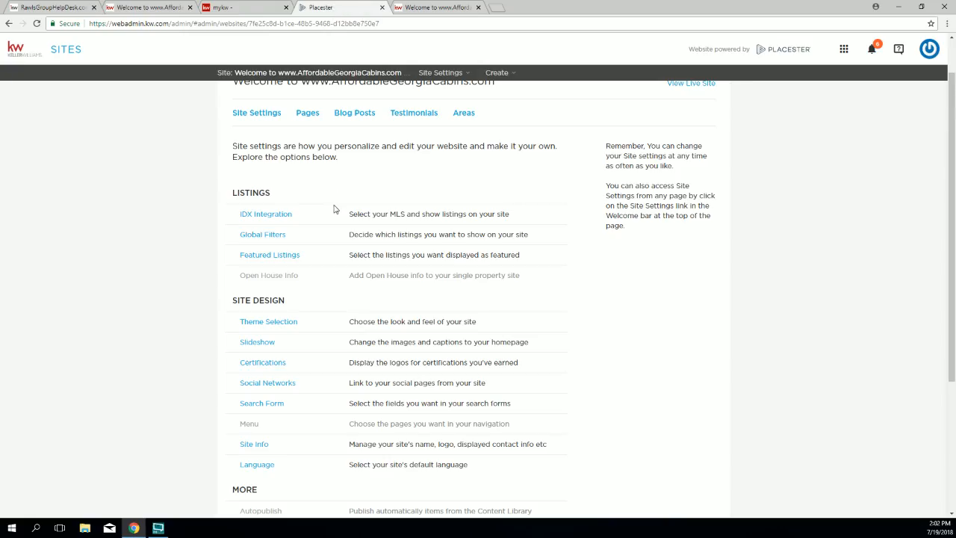
Step: Clear all previously selected listings from the featured listings selection
scroll(336, 198, up, 1)
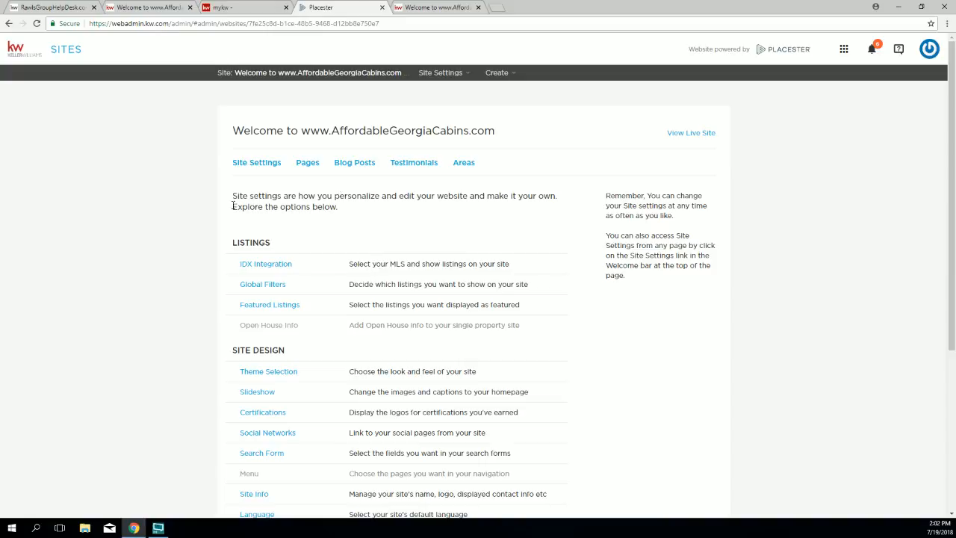
click(258, 308)
scroll(651, 312, down, 2)
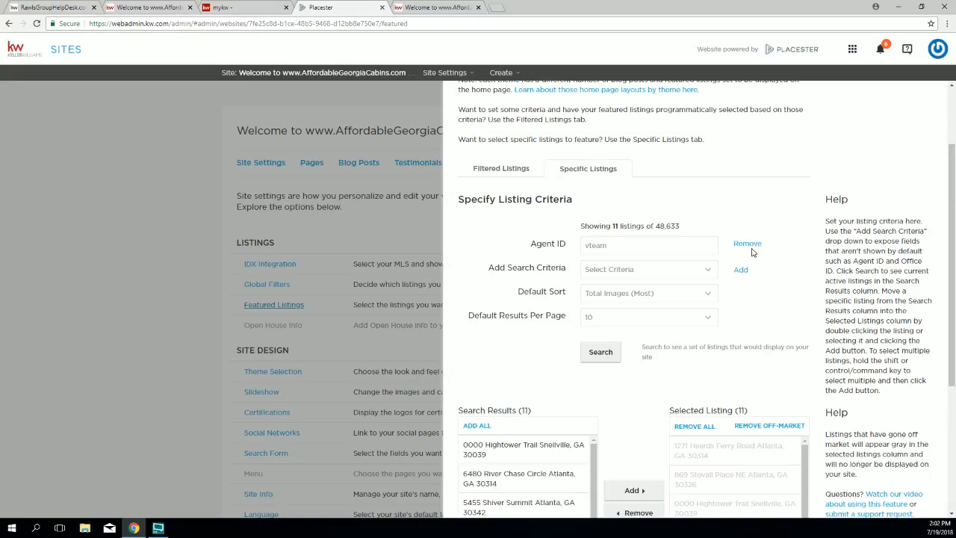
scroll(762, 337, down, 2)
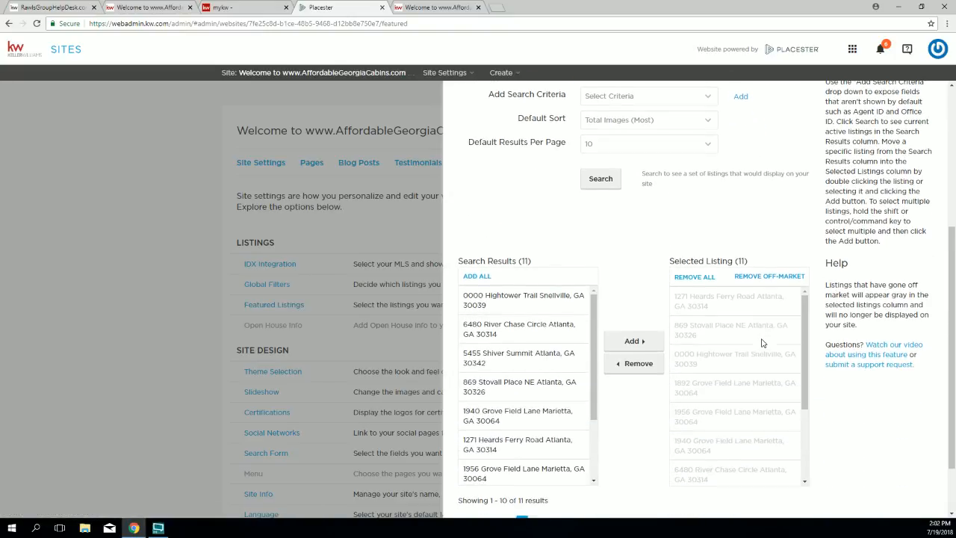
click(694, 277)
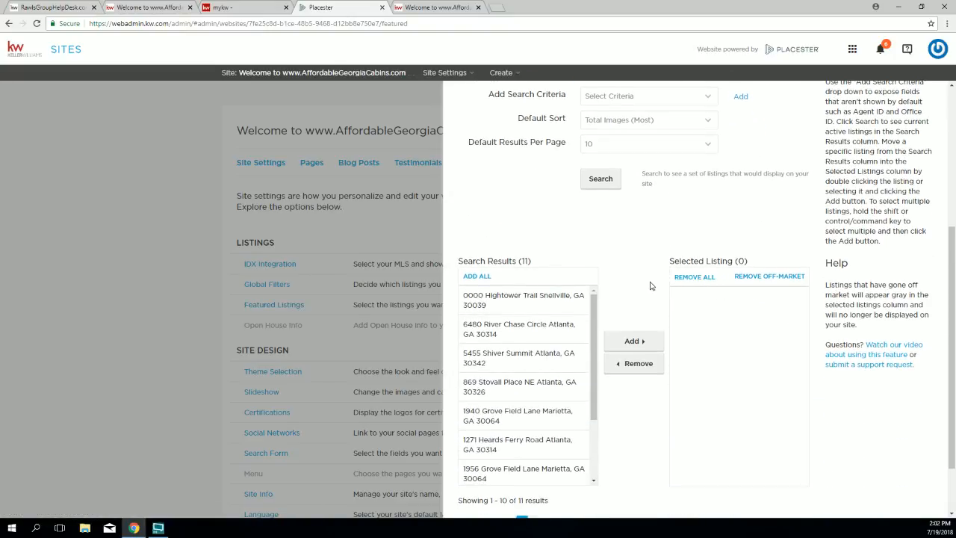
Step: Add an Agent ID search criterion with the agent's ID and search their listings
scroll(650, 285, up, 3)
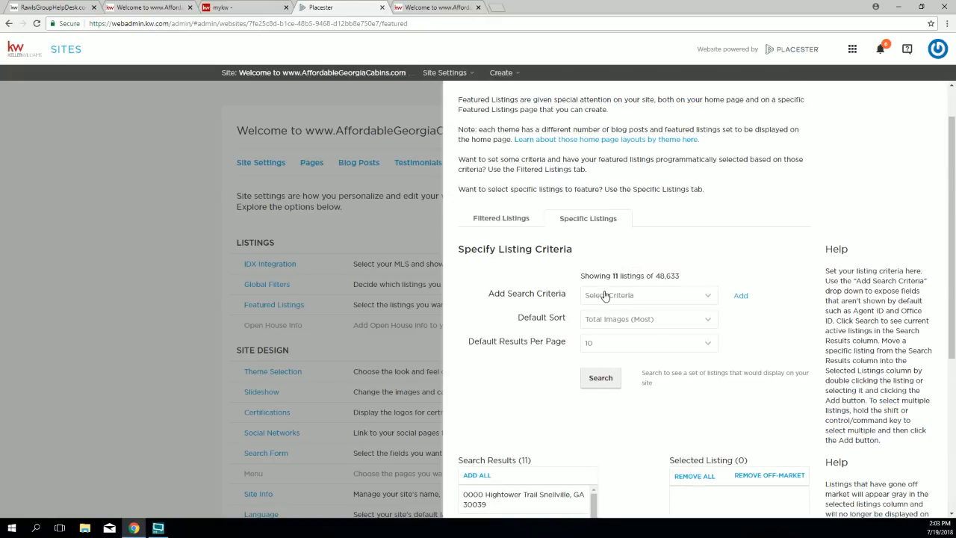
click(645, 298)
scroll(633, 351, down, 5)
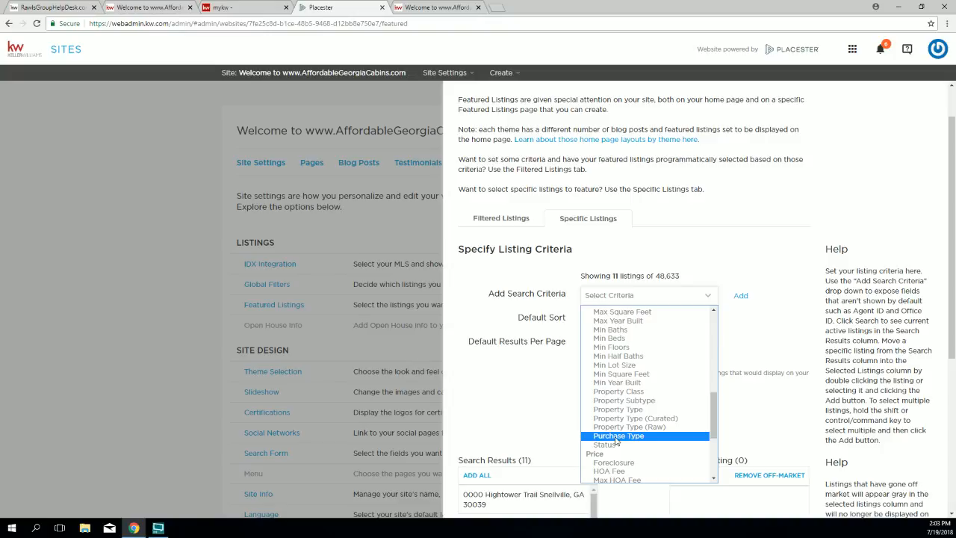
scroll(616, 441, down, 4)
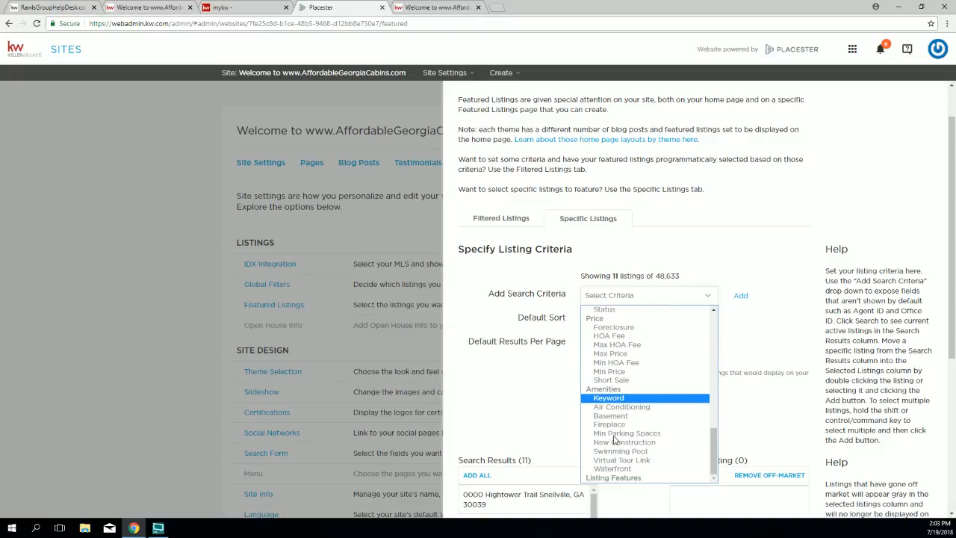
scroll(614, 440, up, 4)
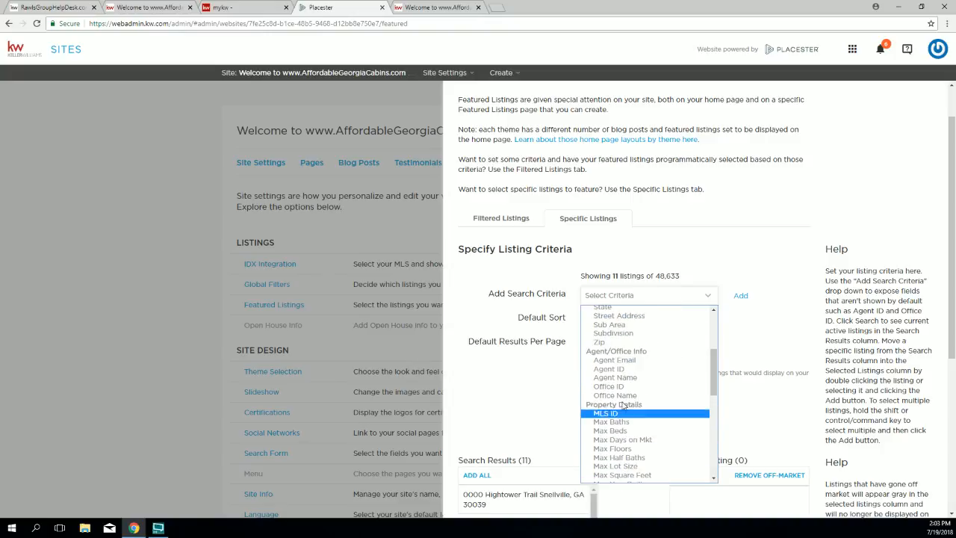
click(629, 368)
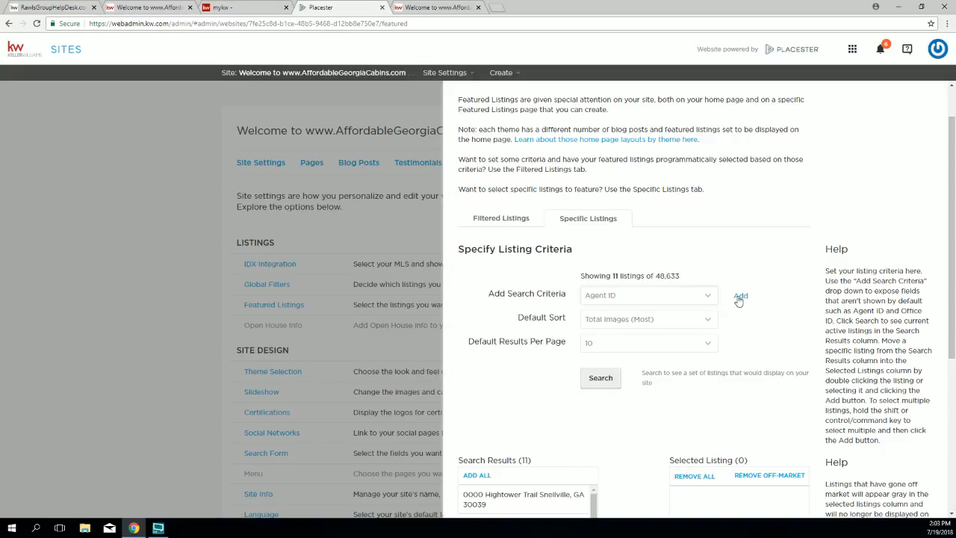
click(740, 297)
click(646, 298)
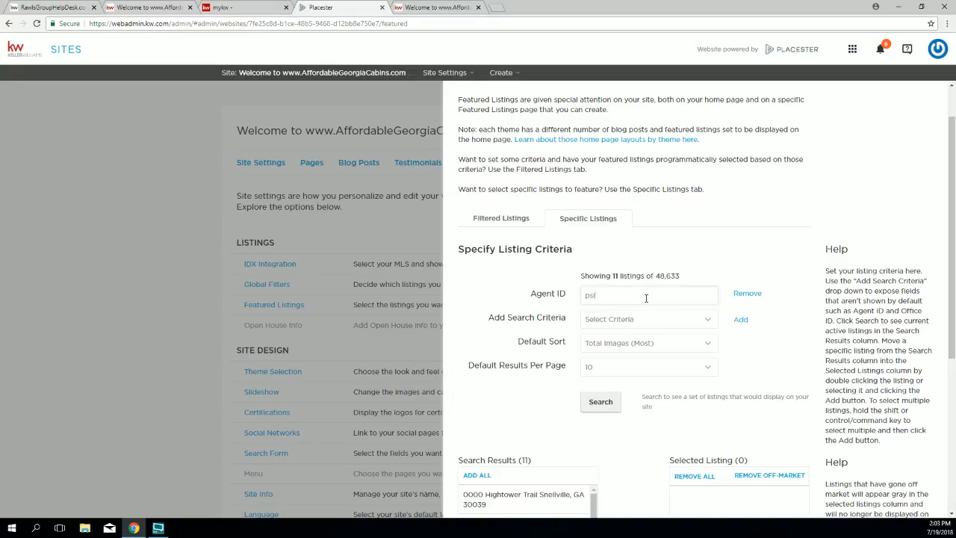
key(Return)
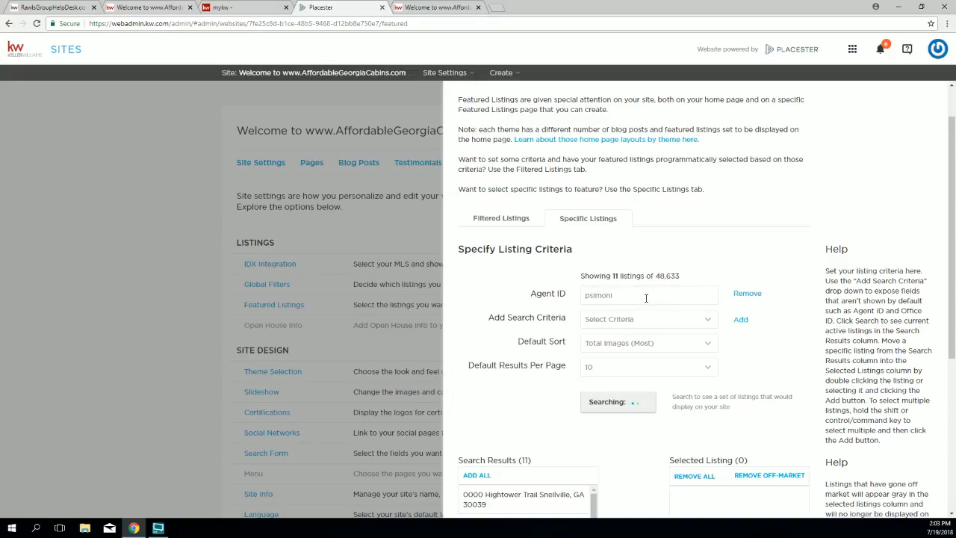
scroll(564, 380, down, 4)
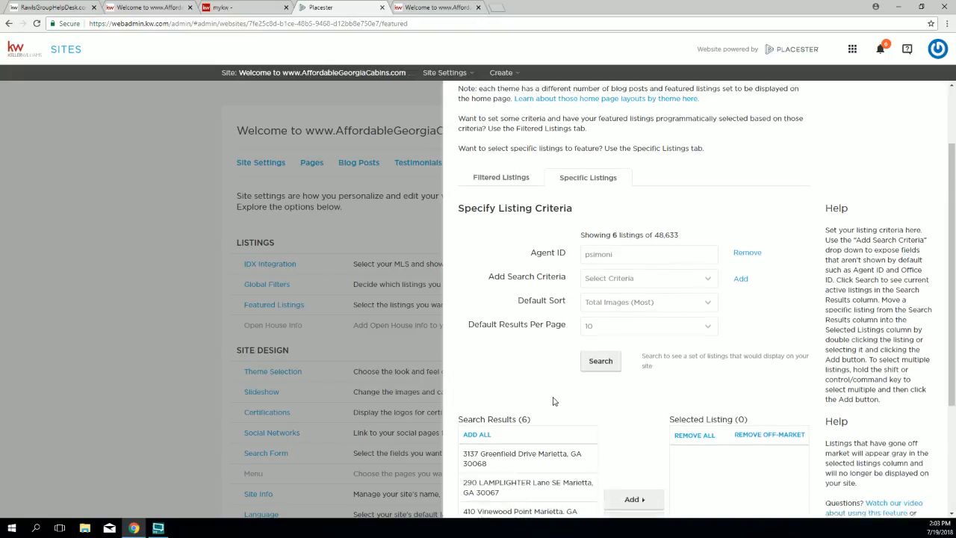
click(538, 344)
scroll(523, 343, down, 2)
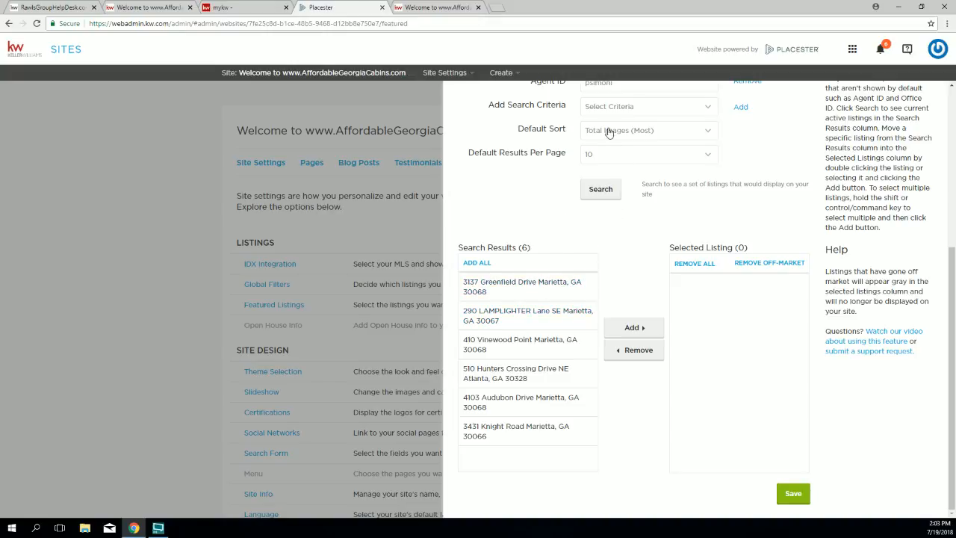
scroll(611, 129, up, 2)
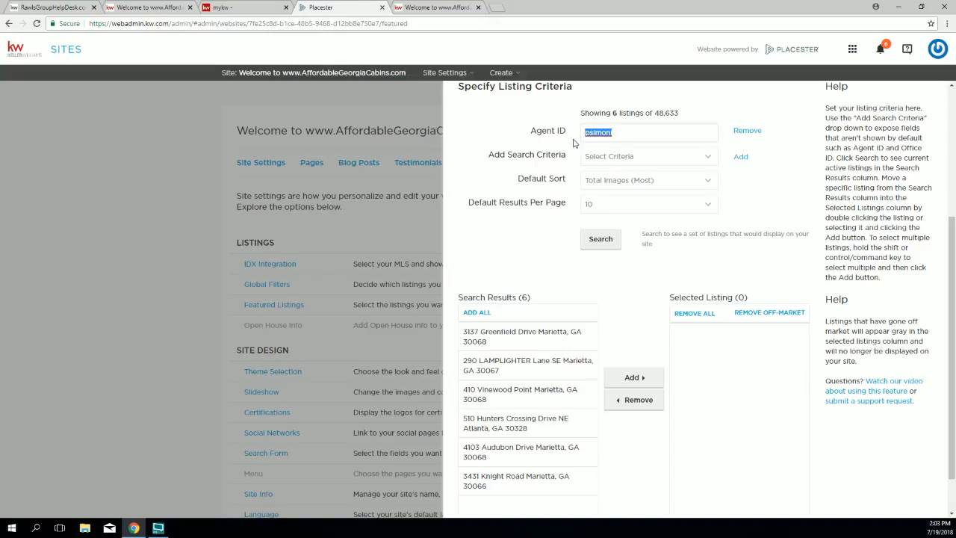
scroll(544, 262, down, 2)
click(531, 247)
drag(531, 248, 512, 247)
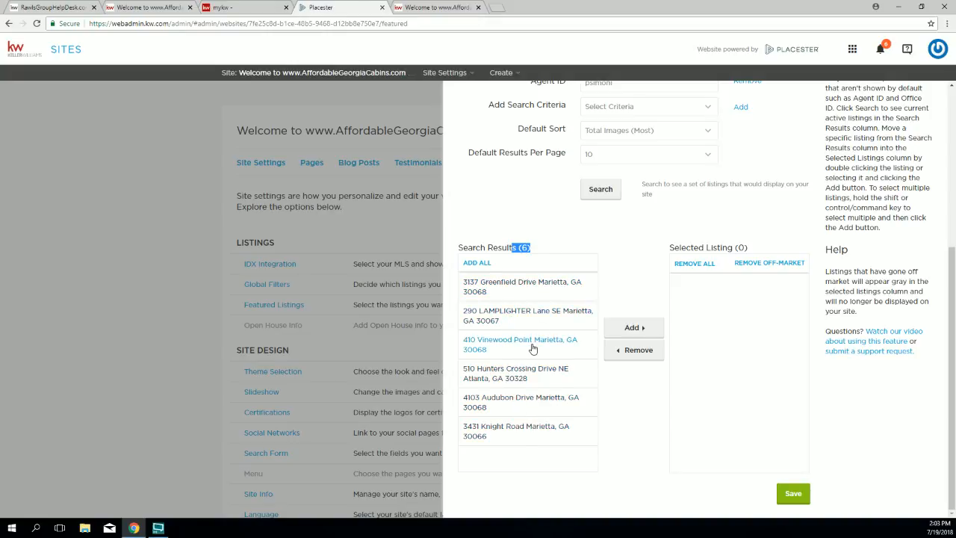
double_click(517, 288)
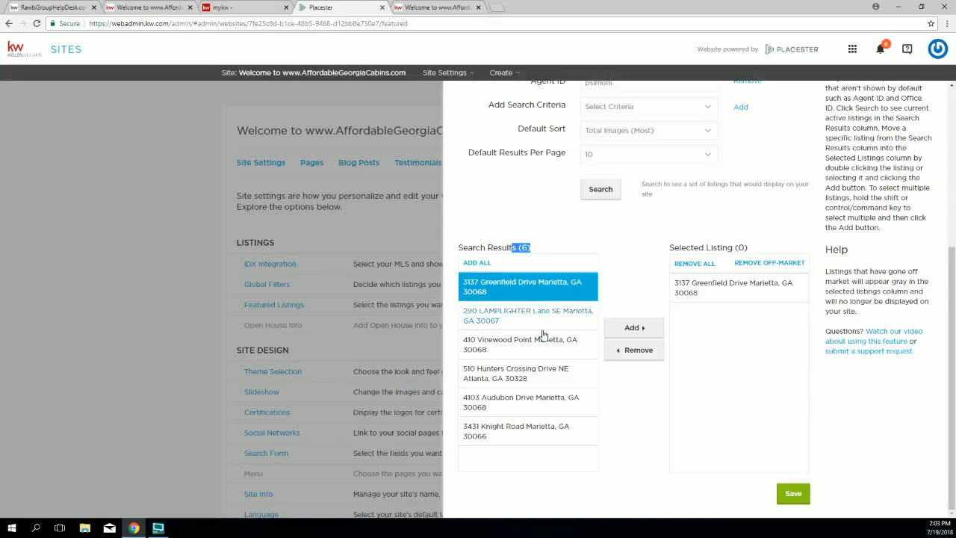
double_click(537, 316)
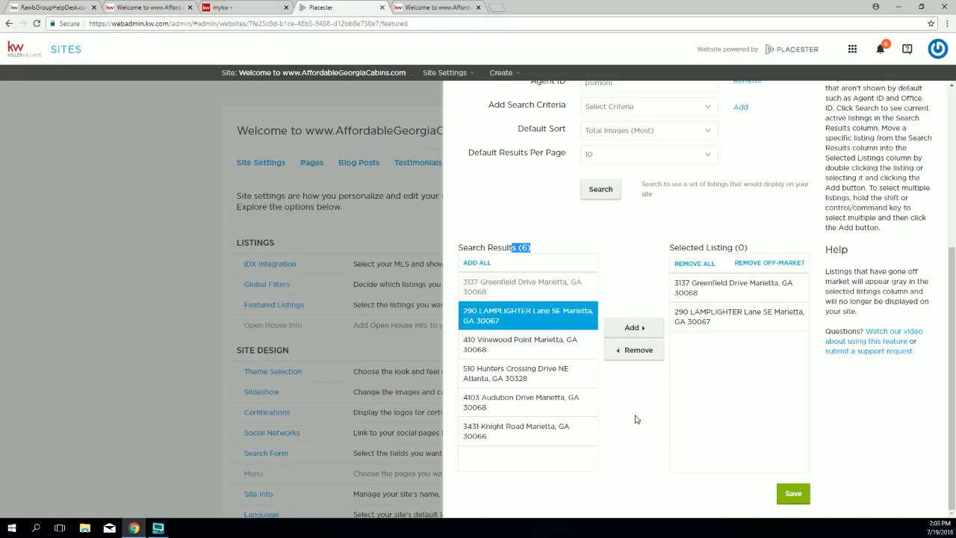
click(792, 493)
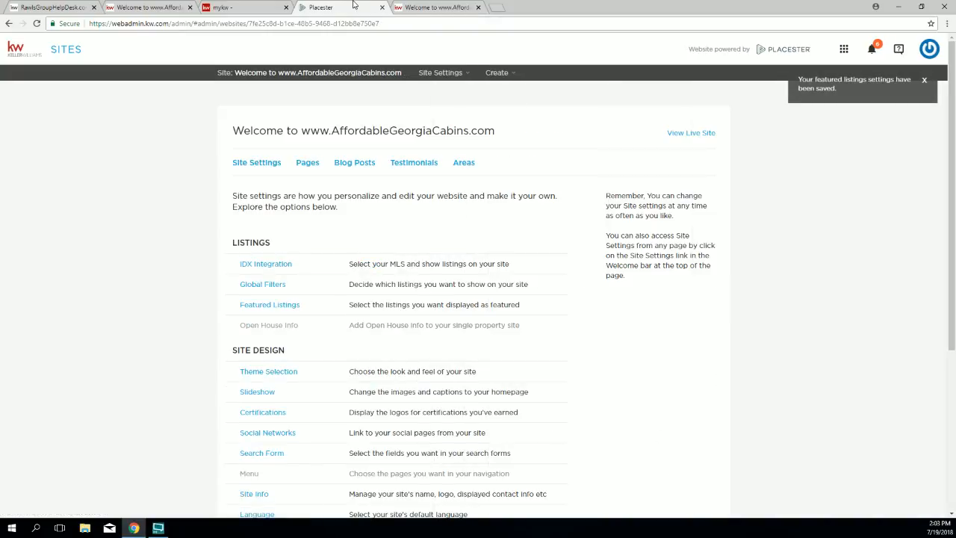
click(404, 9)
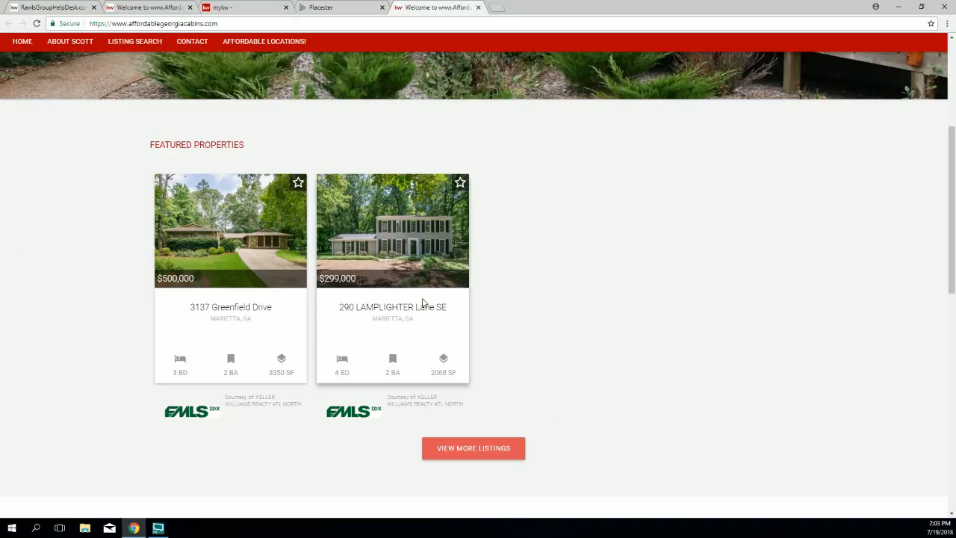
click(345, 9)
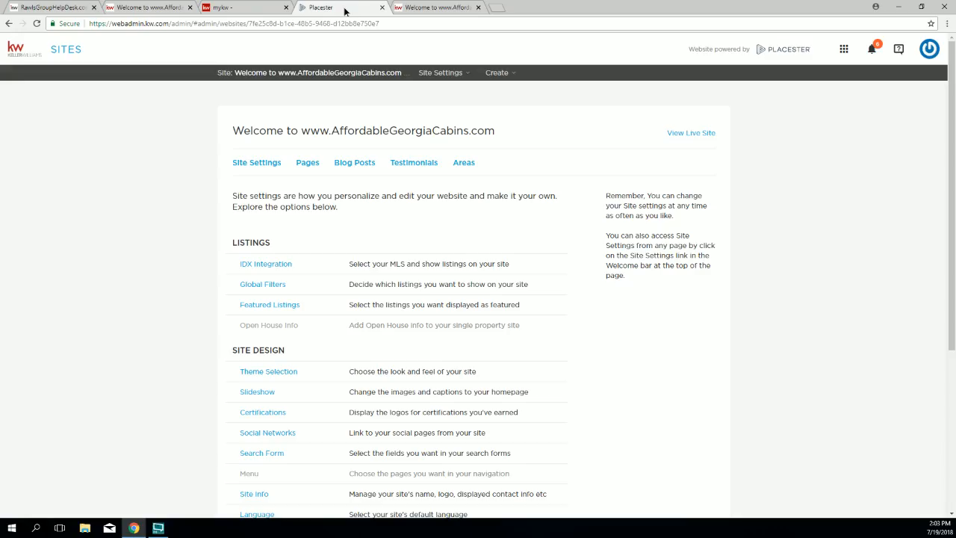
click(271, 307)
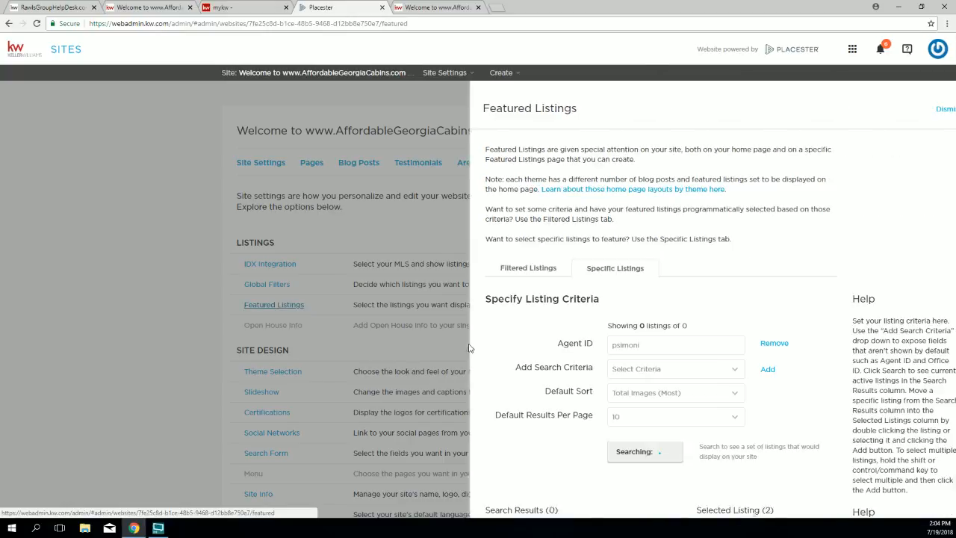
scroll(679, 350, down, 3)
click(704, 382)
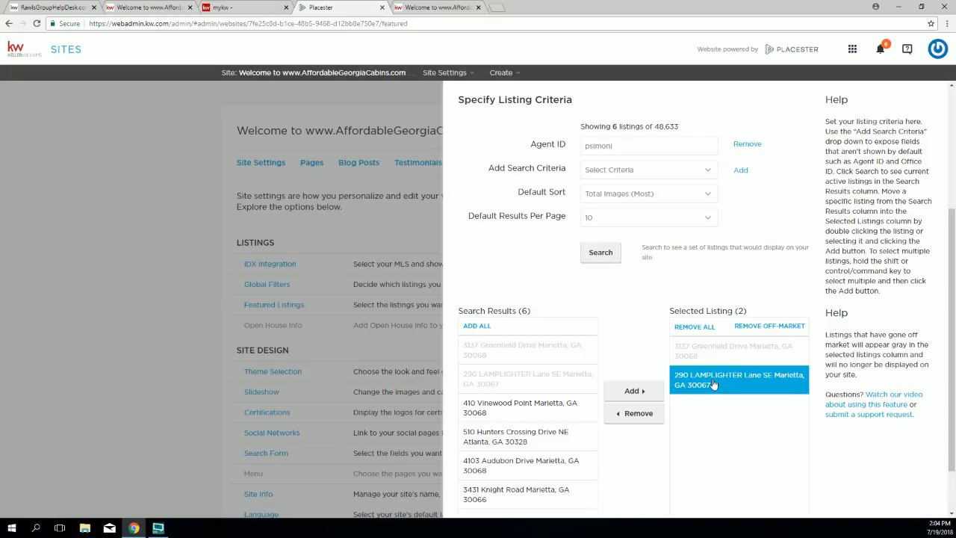
click(636, 413)
scroll(570, 411, down, 1)
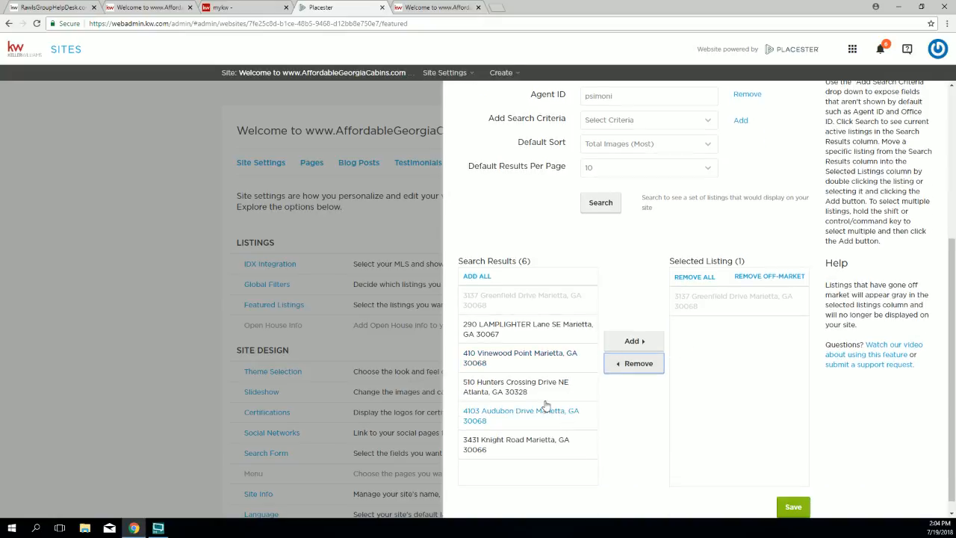
click(518, 359)
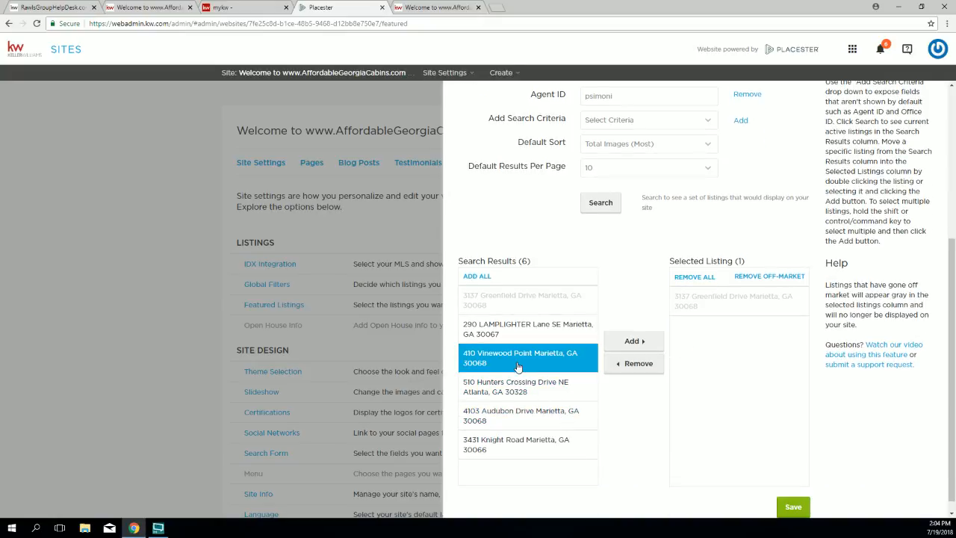
click(634, 340)
scroll(755, 475, down, 1)
click(793, 498)
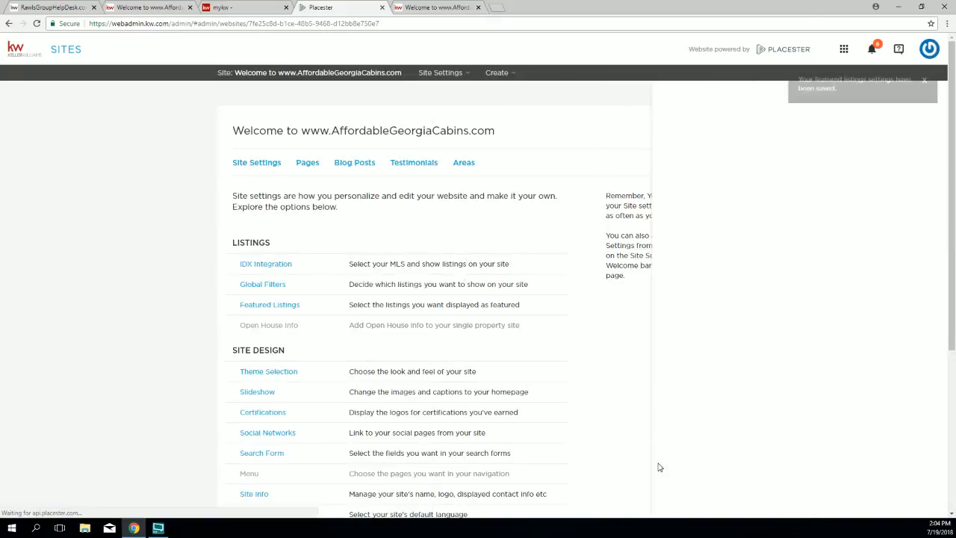
click(418, 9)
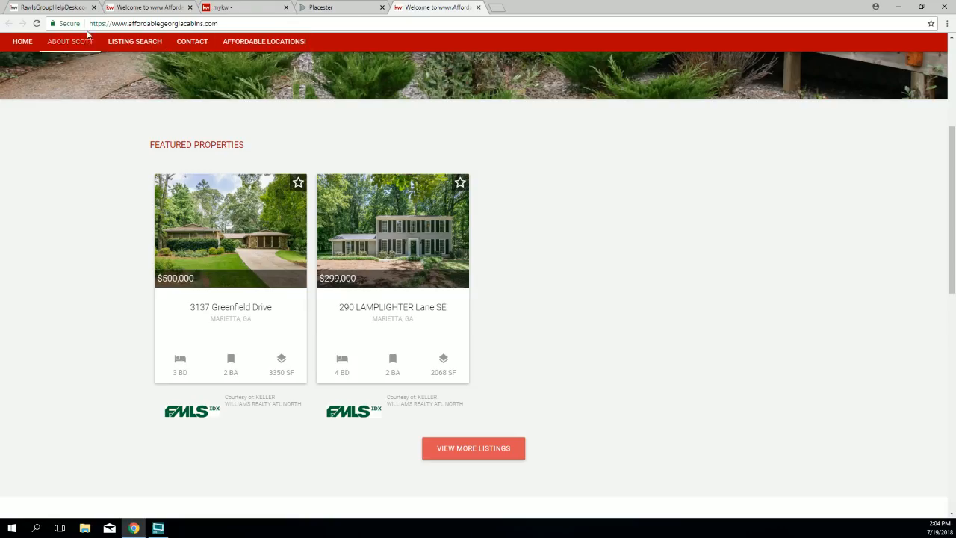
click(37, 23)
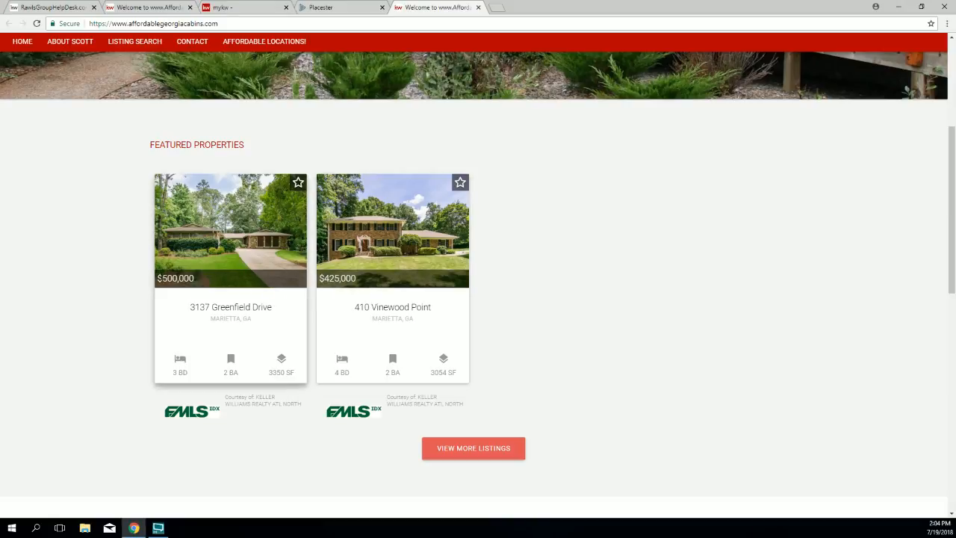
drag(194, 278, 173, 278)
drag(251, 319, 202, 321)
click(360, 280)
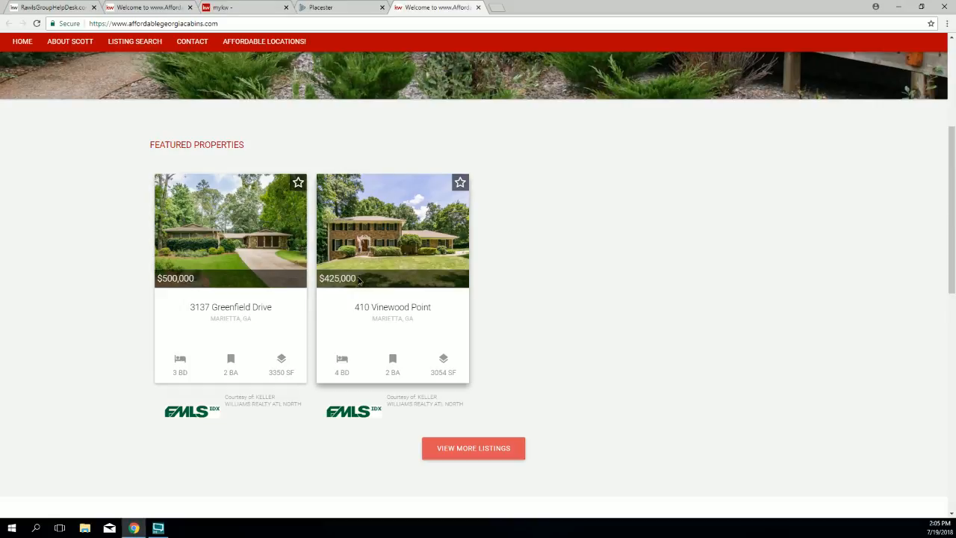
drag(423, 324, 370, 305)
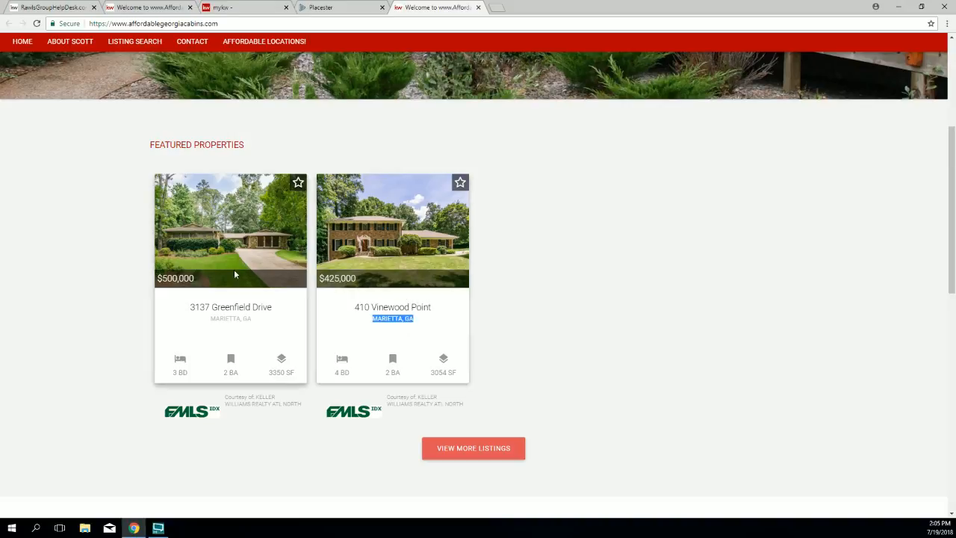
click(330, 9)
Step: Reopen the featured listings settings and remove the Agent ID search criterion
scroll(291, 225, down, 1)
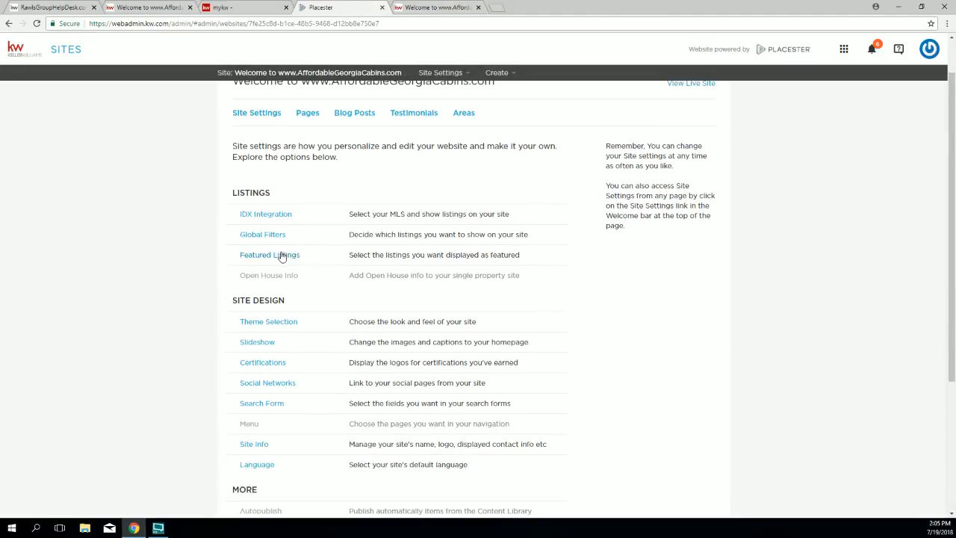
click(281, 256)
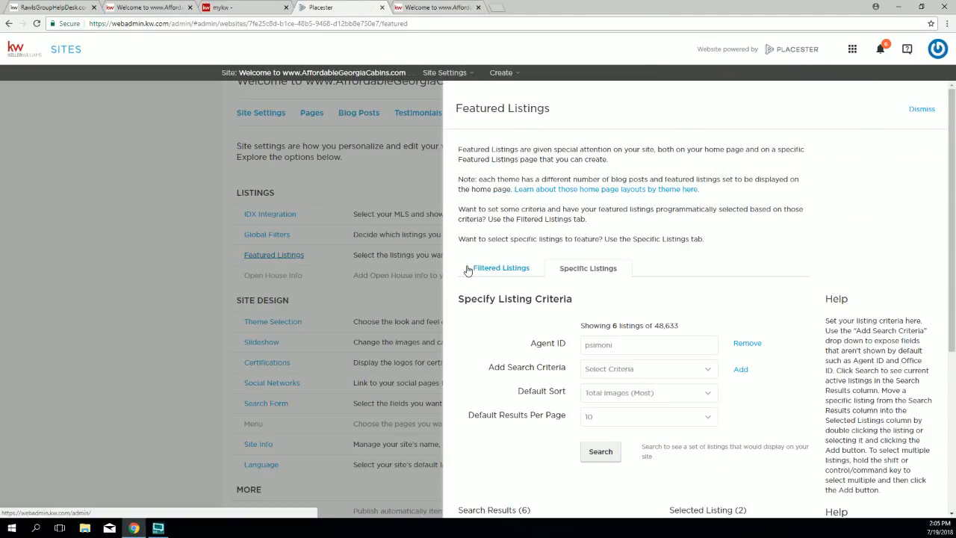
scroll(467, 270, down, 2)
drag(640, 248, 587, 248)
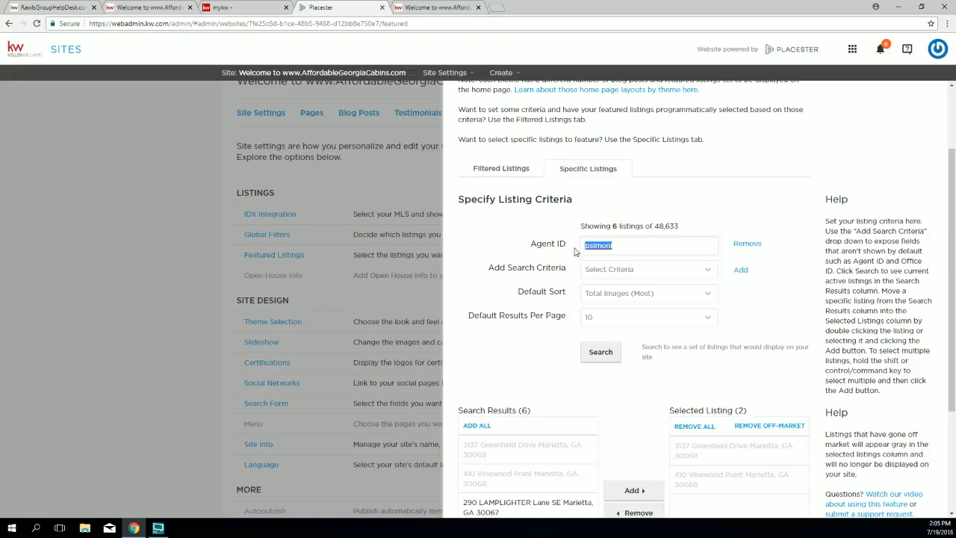
scroll(575, 254, down, 3)
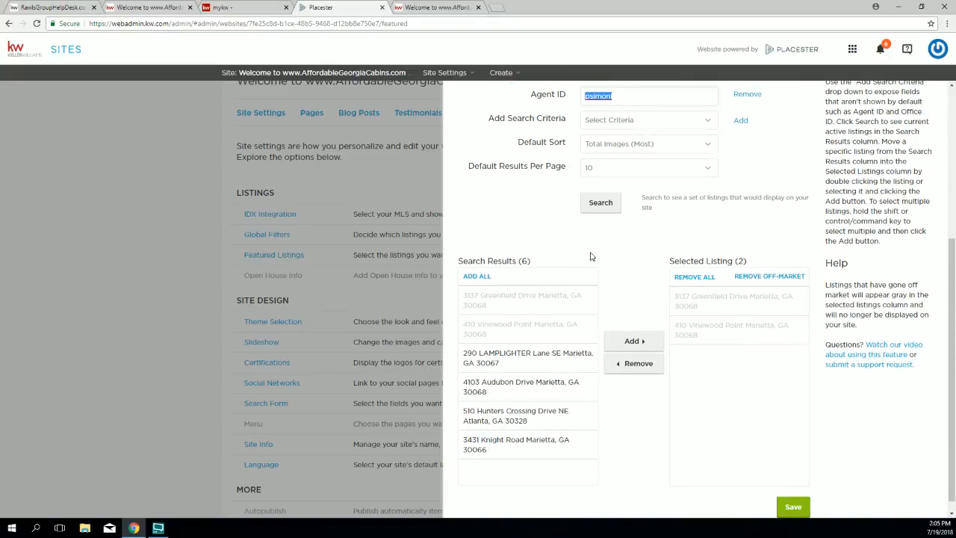
scroll(648, 254, up, 1)
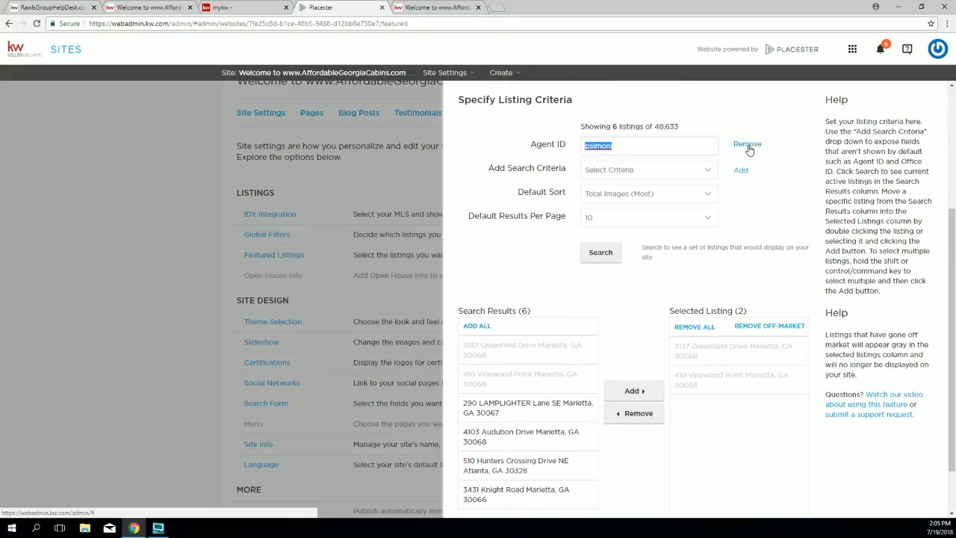
click(748, 146)
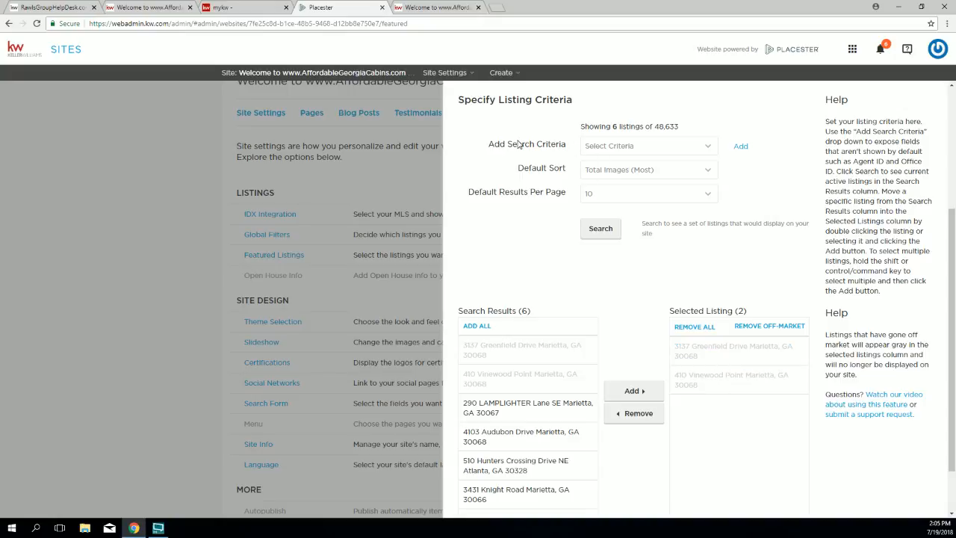
Step: Set the default sort to highest price first and check the live site's featured order
drag(517, 170, 569, 170)
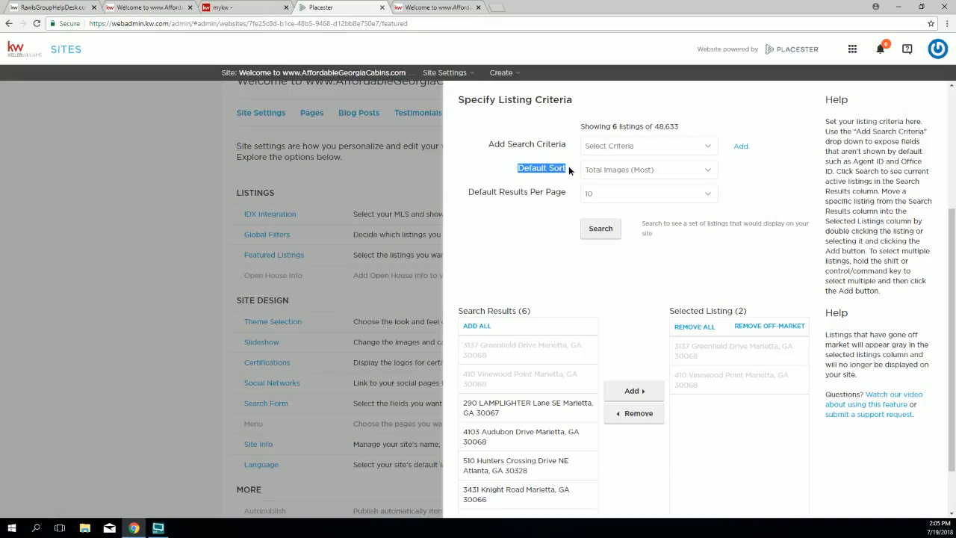
click(624, 171)
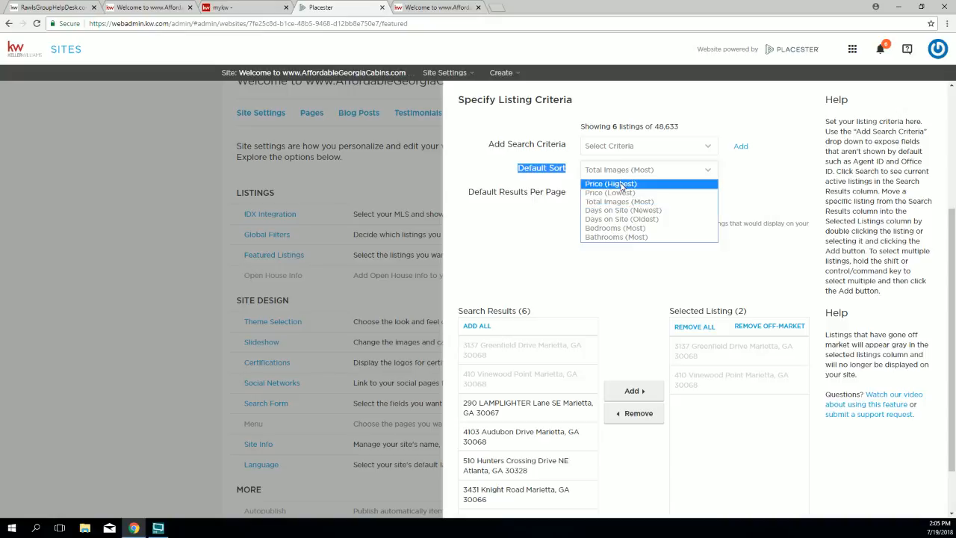
click(621, 185)
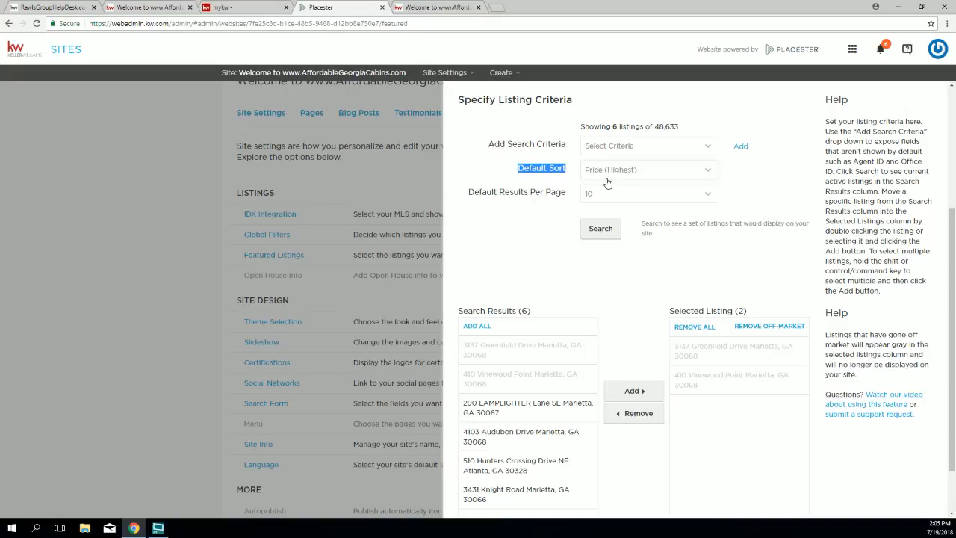
click(415, 8)
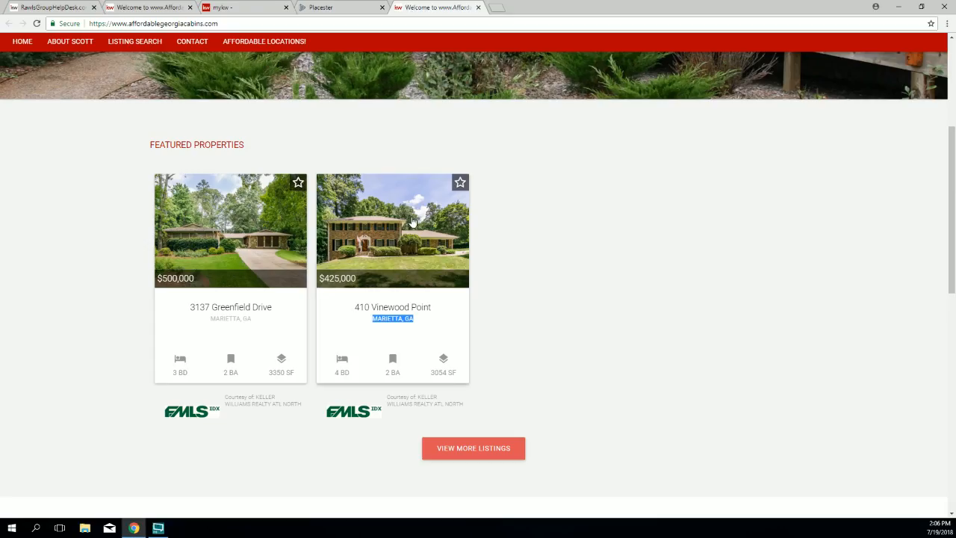
click(323, 8)
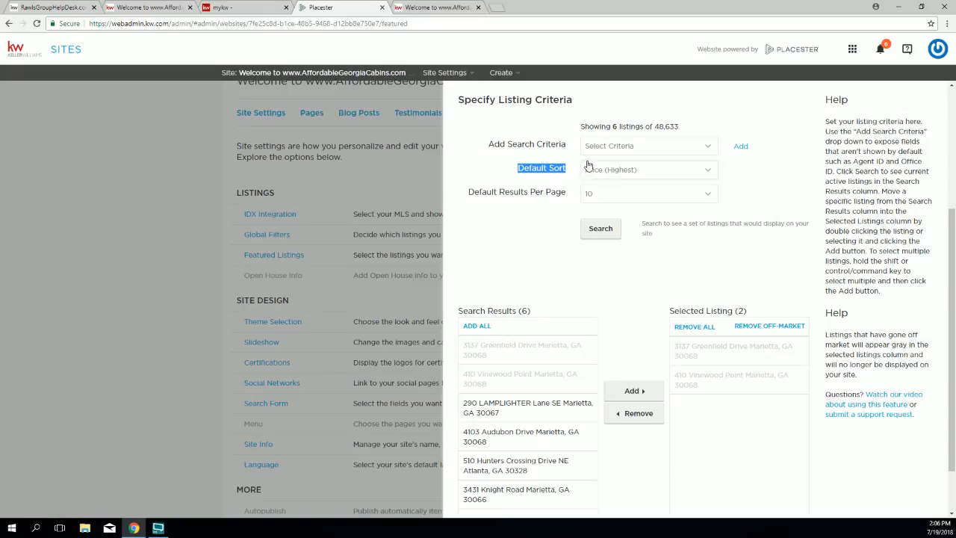
Step: Add a Max Price criterion of $420,000 to the featured listing search
click(612, 149)
scroll(682, 278, down, 10)
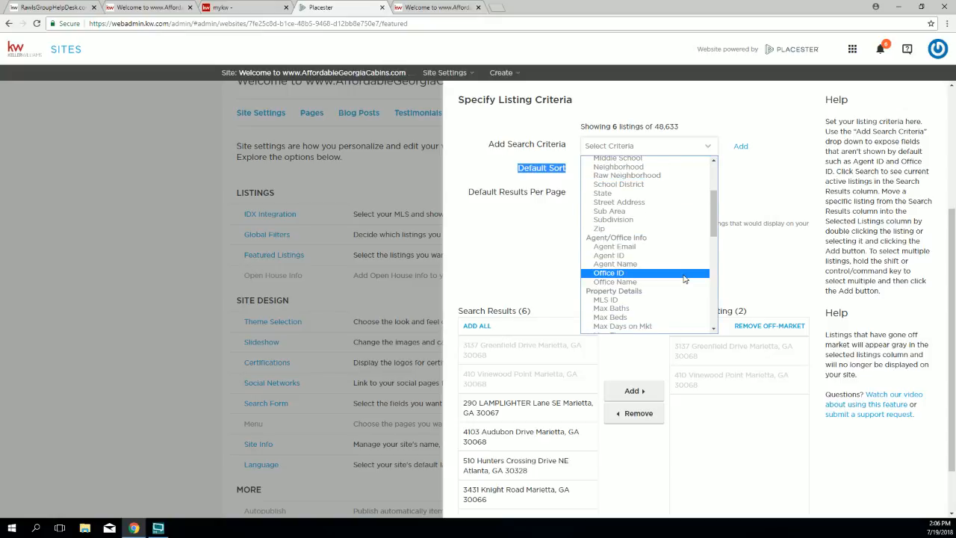
scroll(681, 279, down, 3)
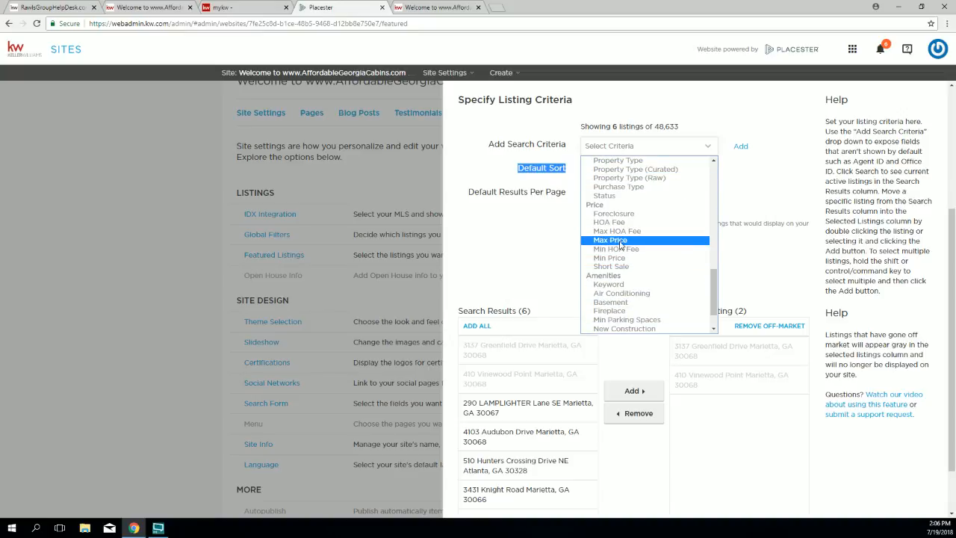
click(620, 240)
click(740, 147)
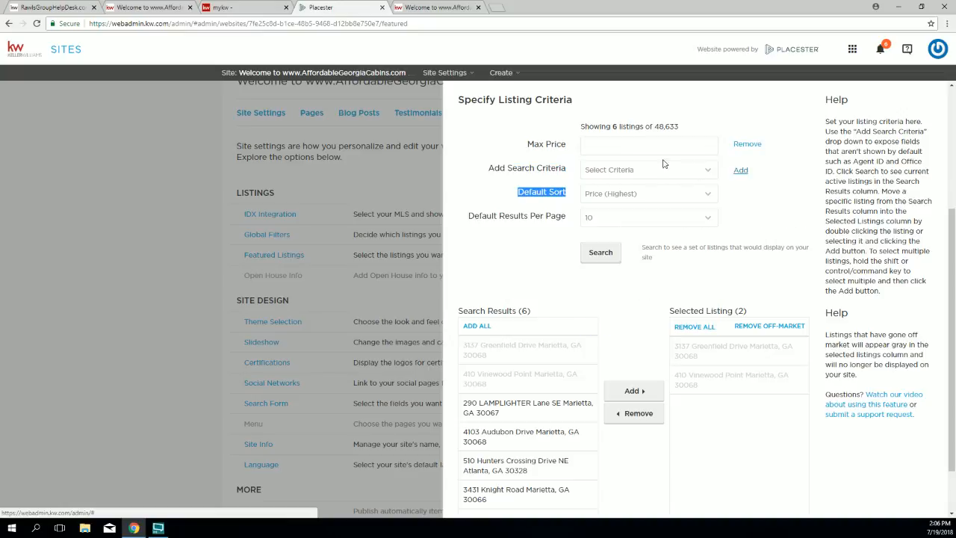
click(602, 146)
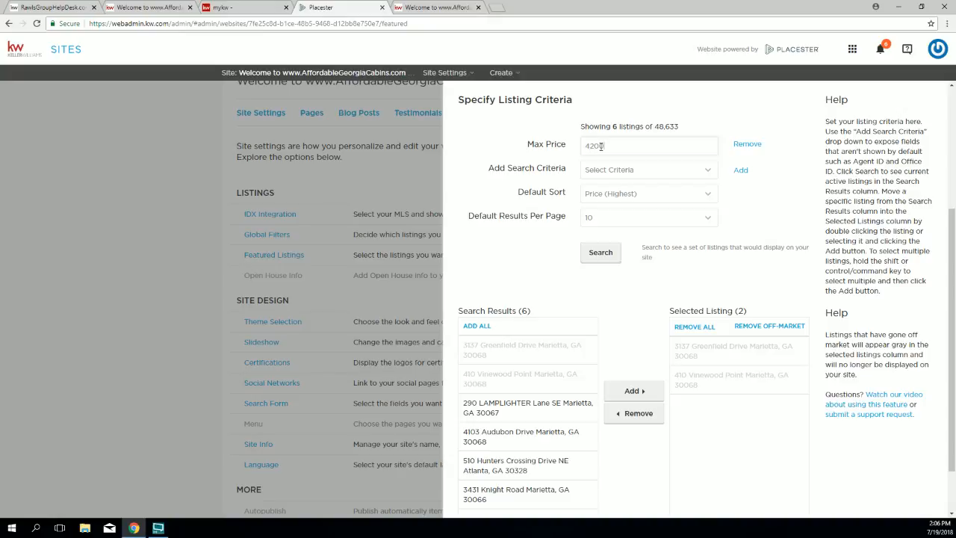
key(Return)
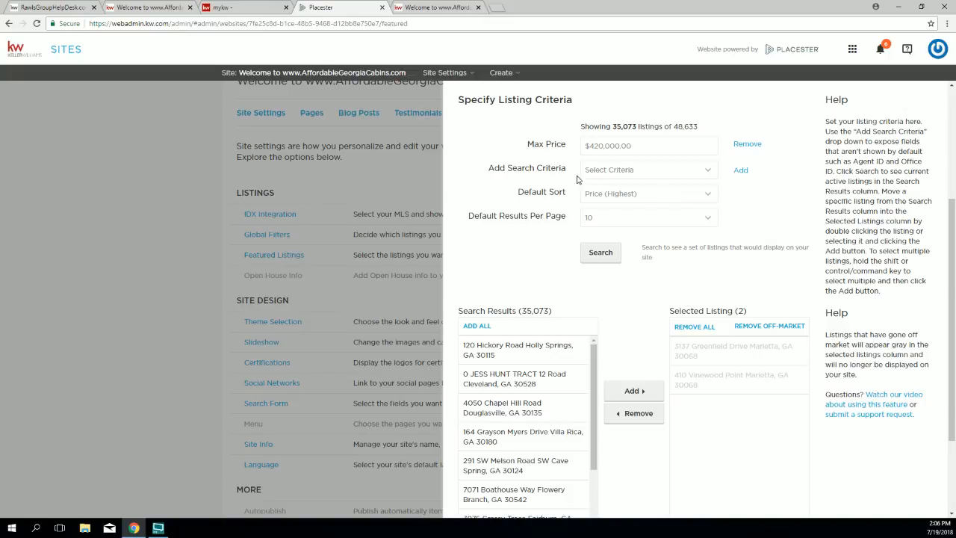
Step: Add a City criterion of 'marietta' and rerun the search, narrowing results to 1,603 listings
click(613, 173)
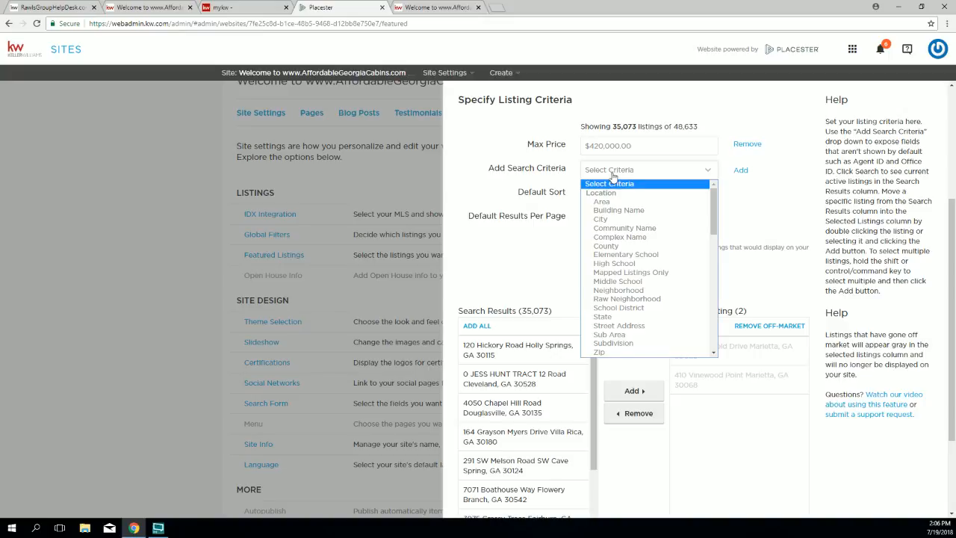
drag(714, 223, 720, 248)
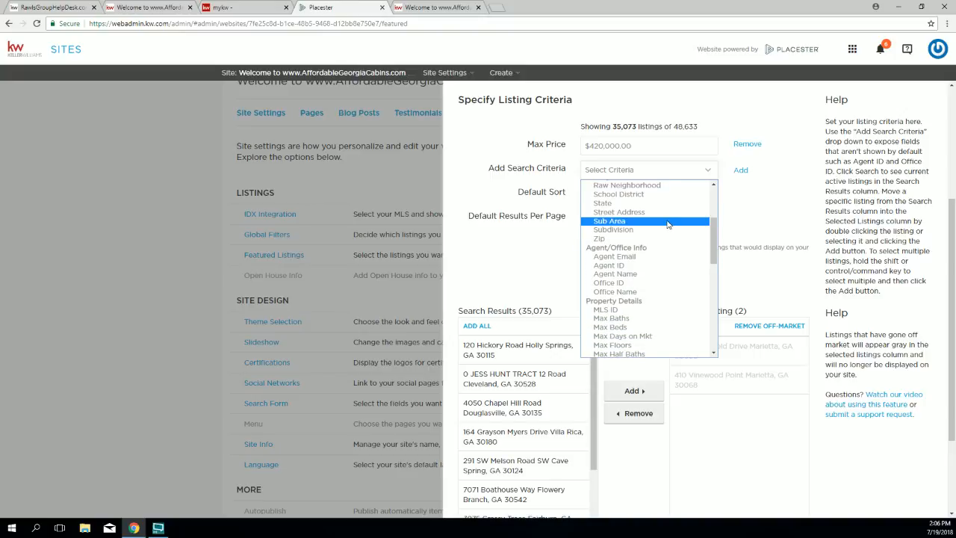
scroll(660, 239, up, 3)
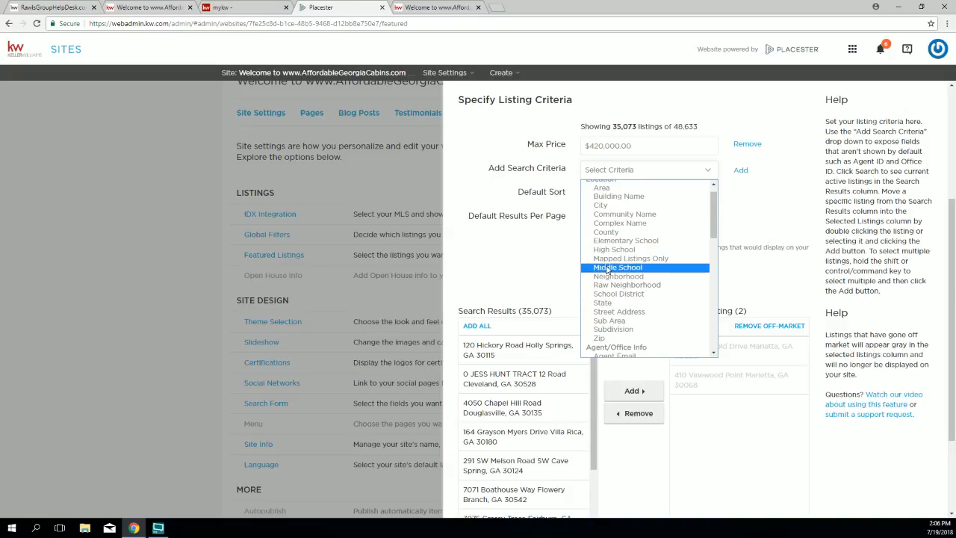
click(598, 205)
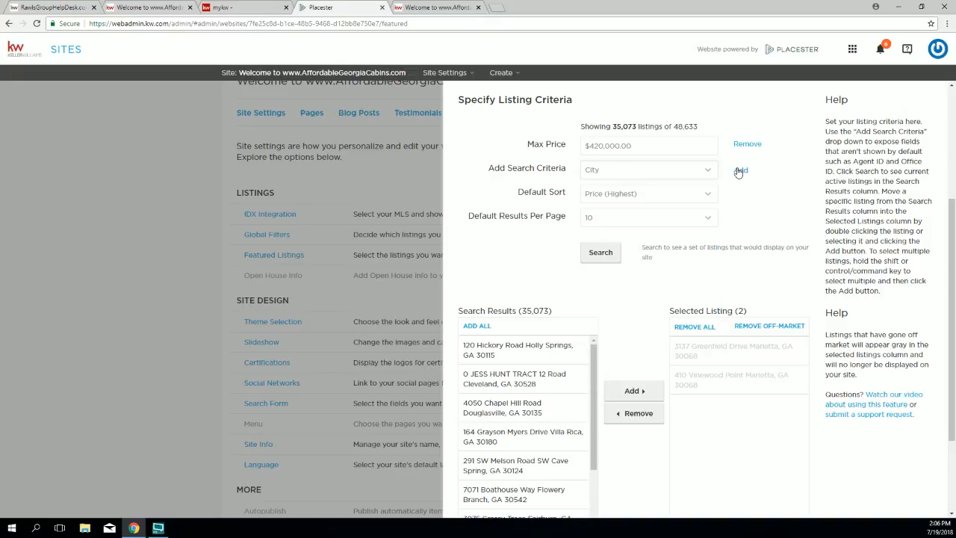
click(740, 171)
click(640, 167)
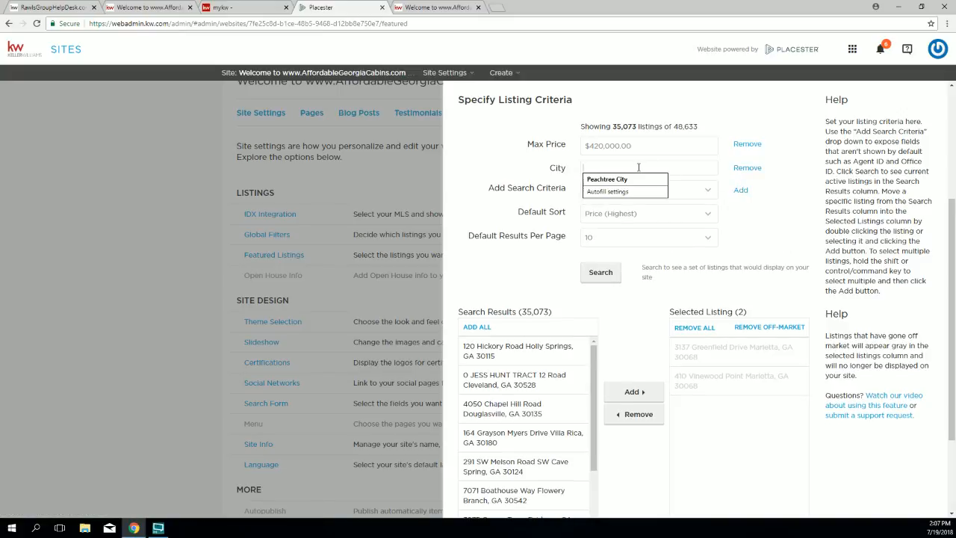
text(marietta)
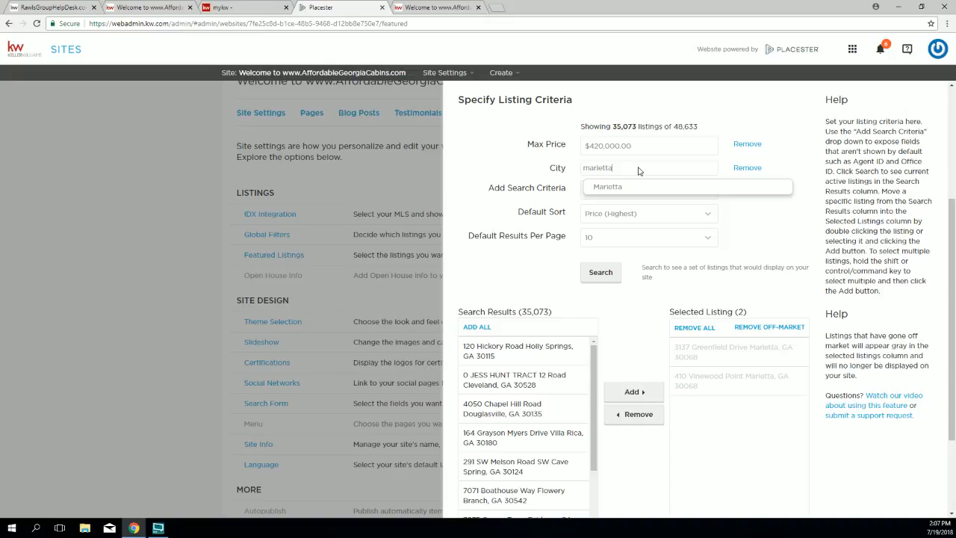
key(Return)
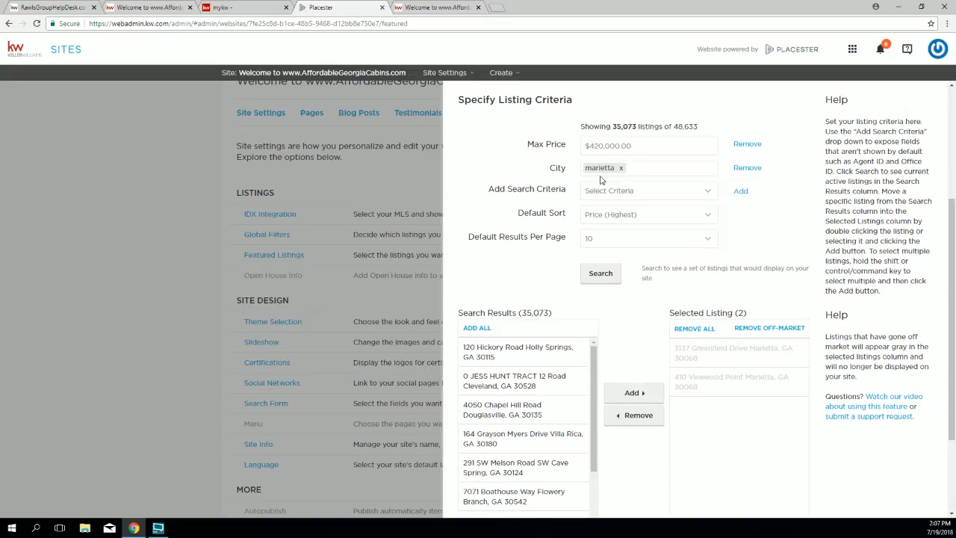
drag(641, 149, 586, 142)
drag(460, 312, 738, 321)
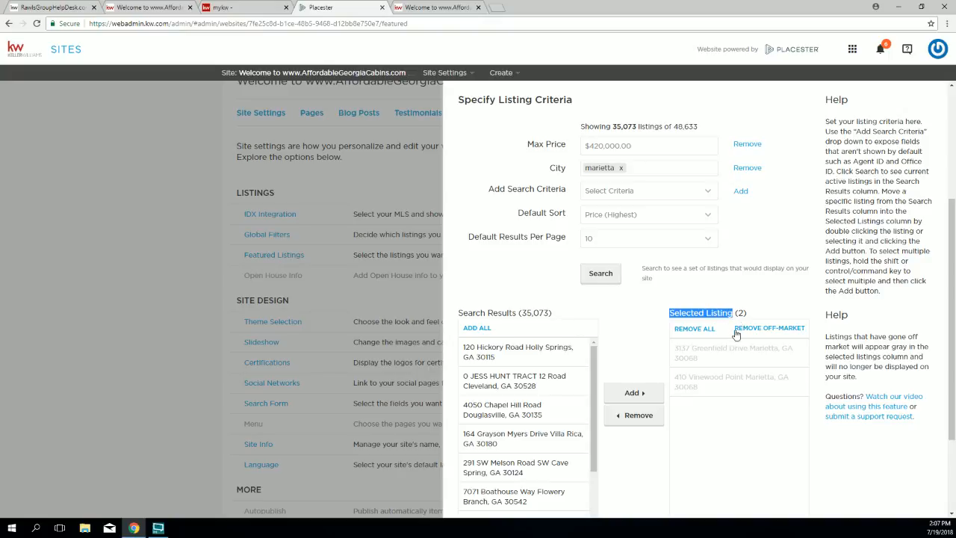
click(601, 282)
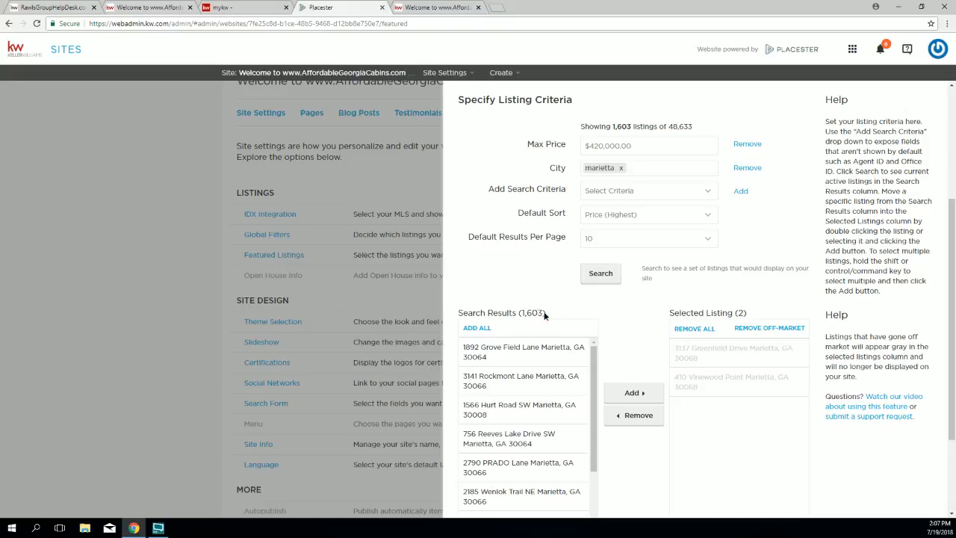
Step: Add all ten shown Marietta results to the featured selection, making 12 selected
drag(548, 314, 512, 313)
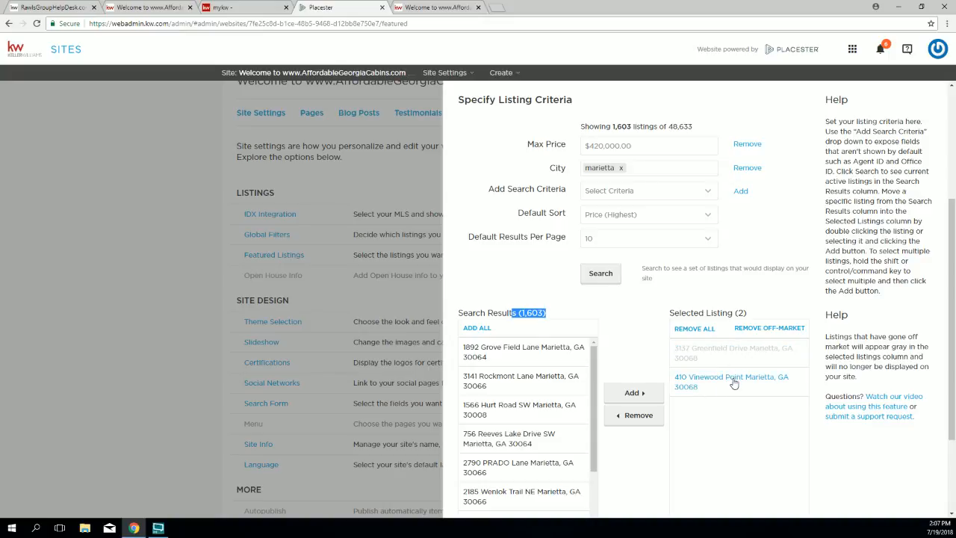
scroll(631, 321, down, 1)
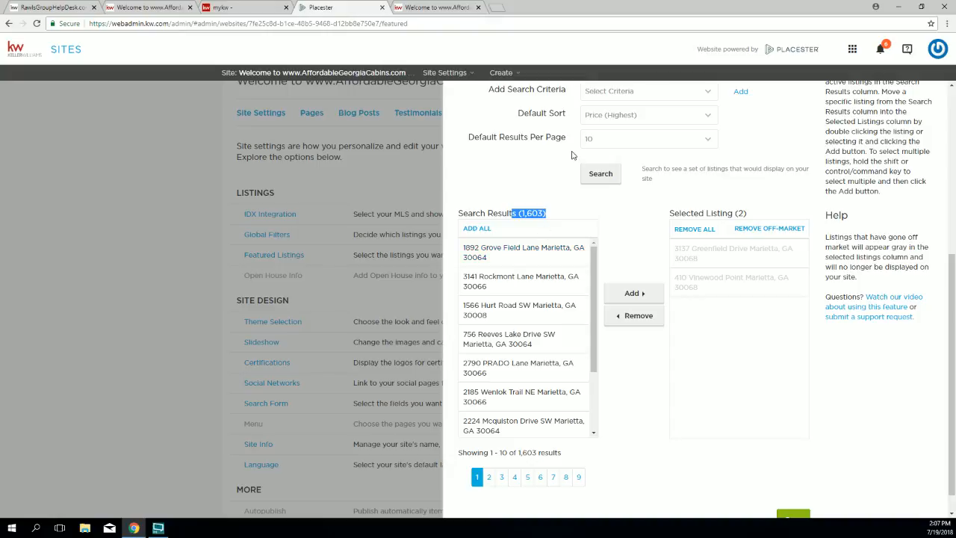
scroll(459, 179, down, 1)
click(475, 210)
click(525, 180)
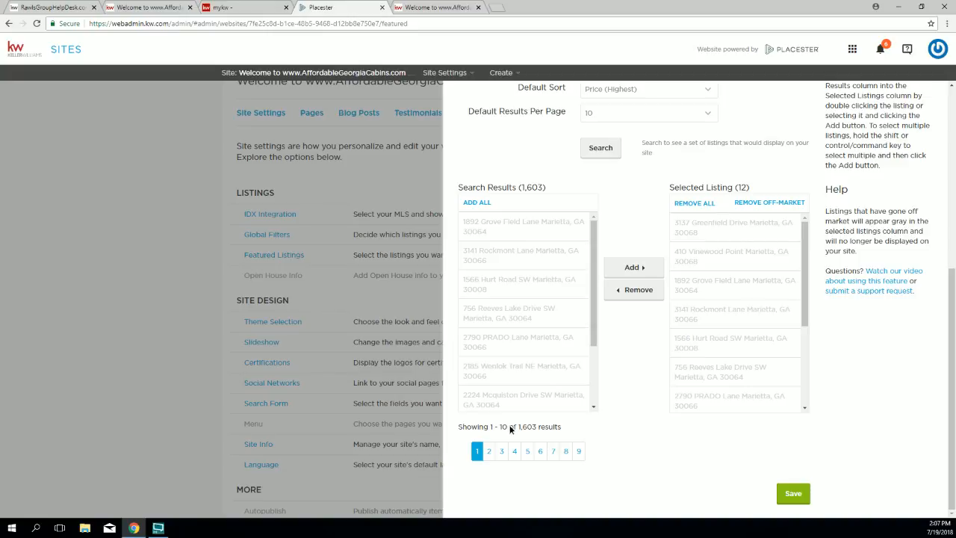
Step: Set search results to 50 per page and rerun the listing search
click(598, 116)
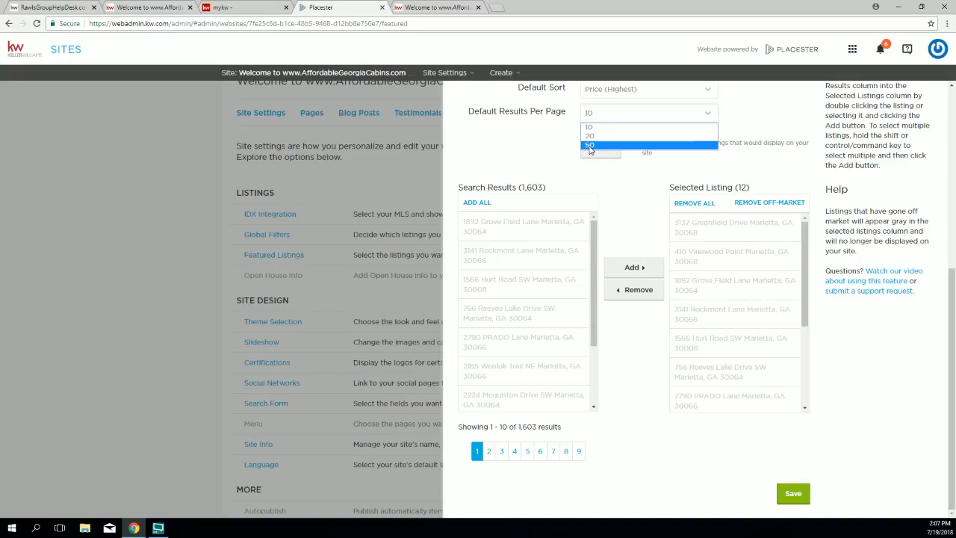
click(590, 146)
click(603, 148)
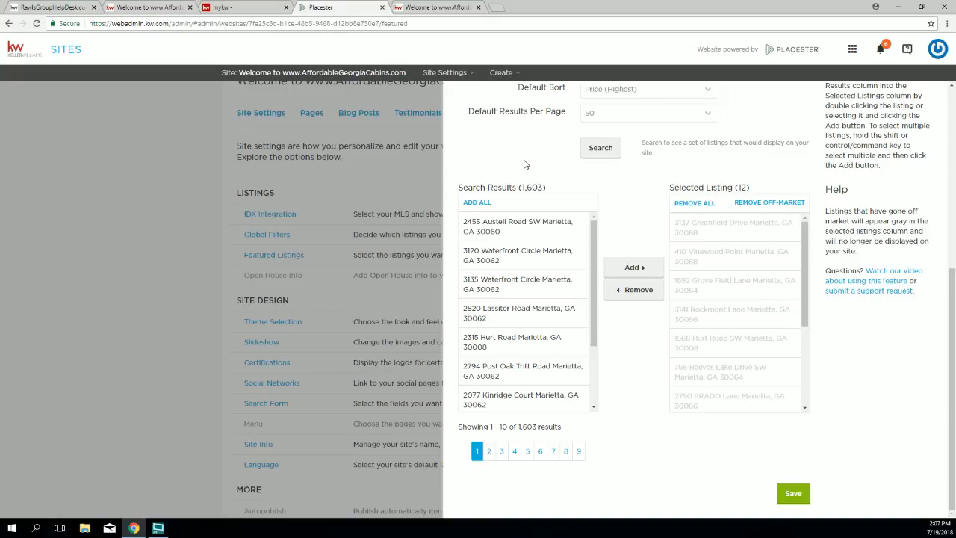
scroll(512, 254, down, 3)
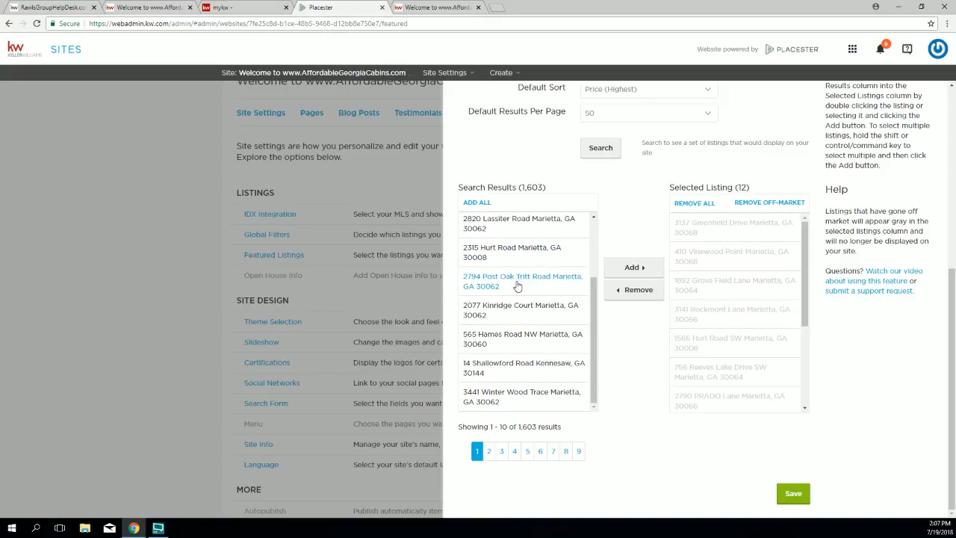
scroll(517, 286, up, 3)
click(598, 149)
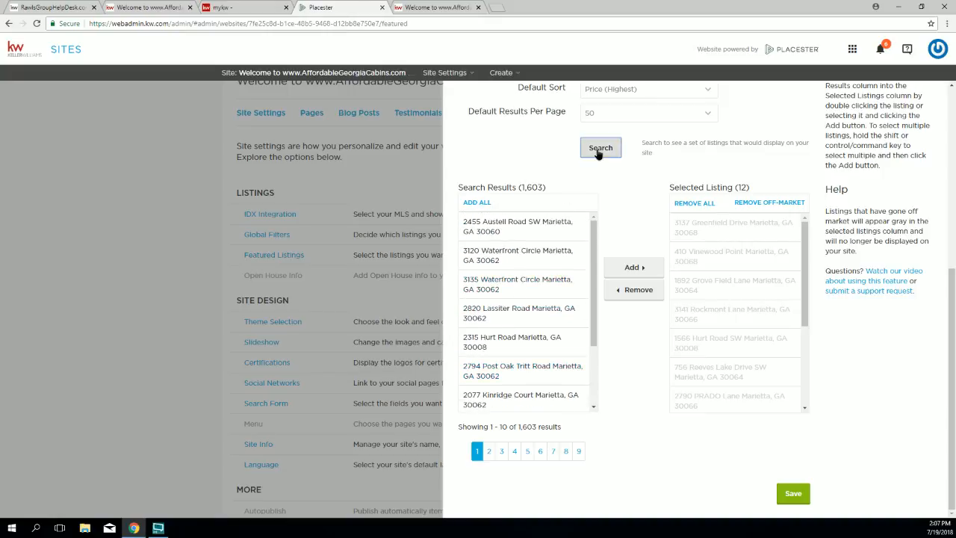
scroll(497, 276, down, 3)
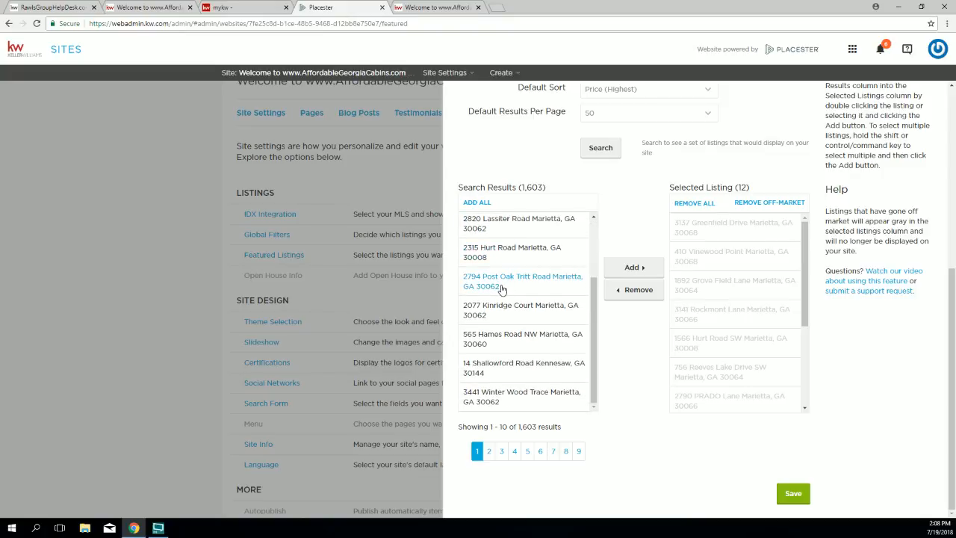
scroll(501, 289, up, 3)
scroll(625, 276, down, 1)
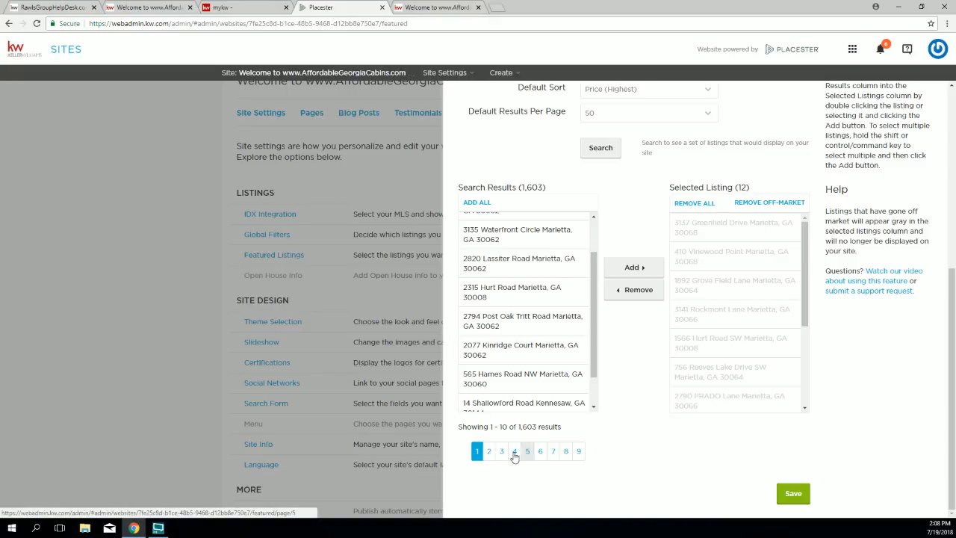
Step: Add all results from pages 2 and 3, bringing the selection to 32 listings
click(489, 452)
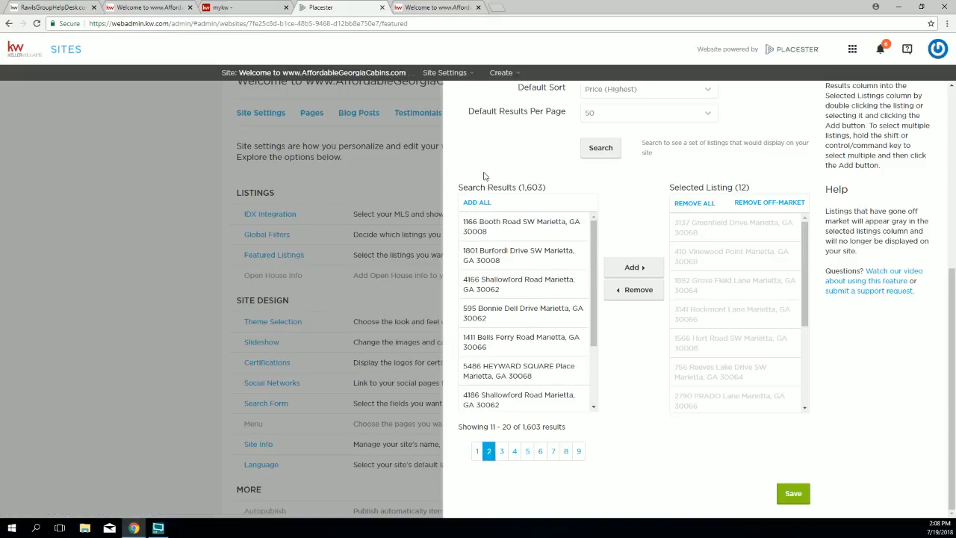
click(475, 203)
click(502, 454)
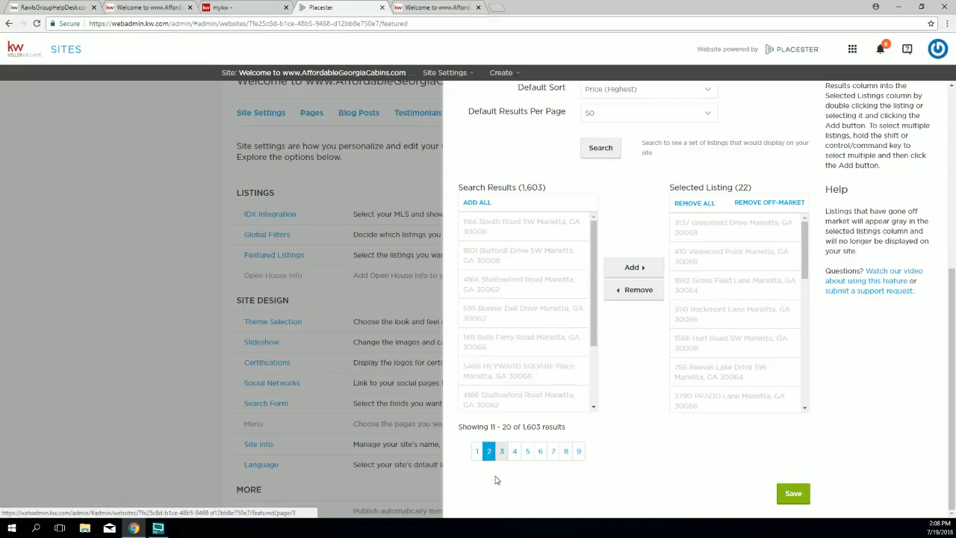
click(470, 203)
drag(735, 186, 752, 187)
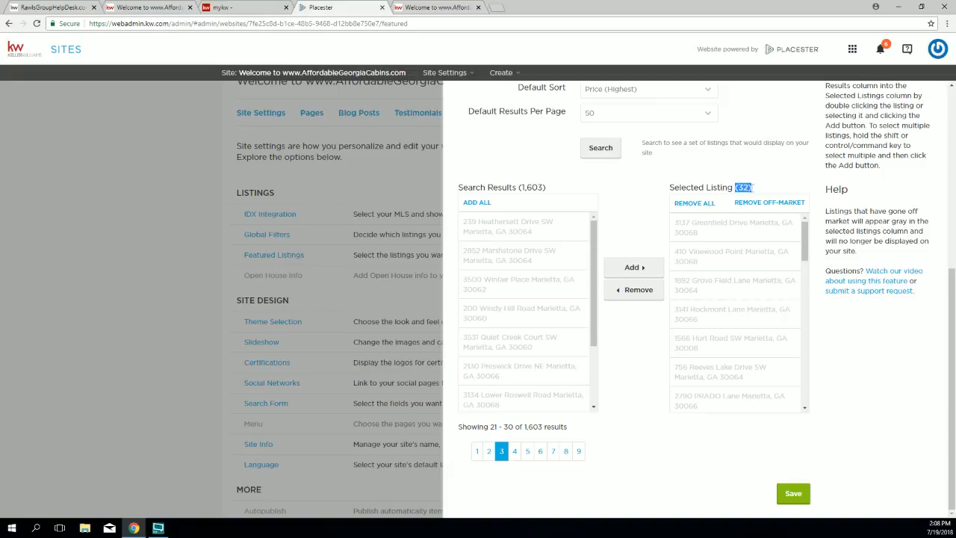
Step: Add all results from pages 4 through 7, bringing the selection to 72 listings
click(514, 453)
click(478, 203)
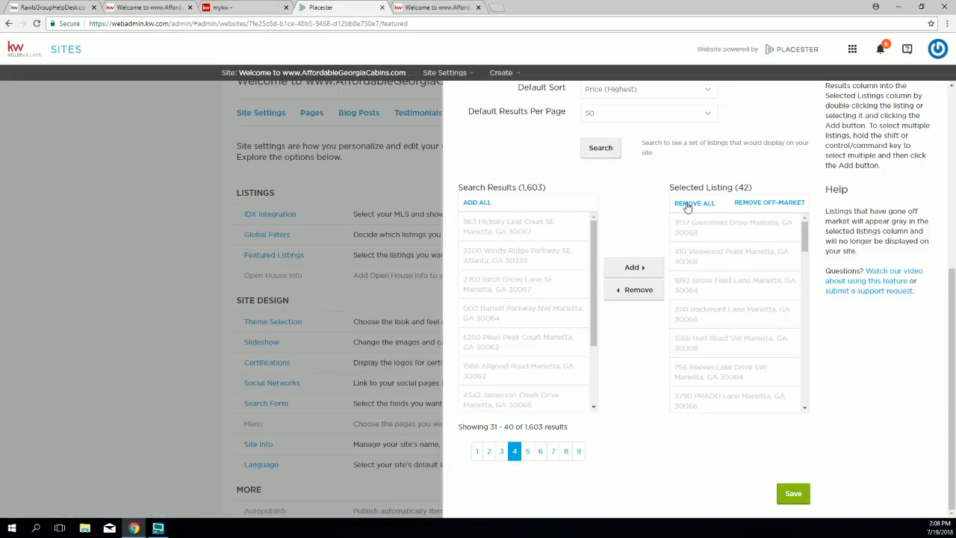
click(529, 452)
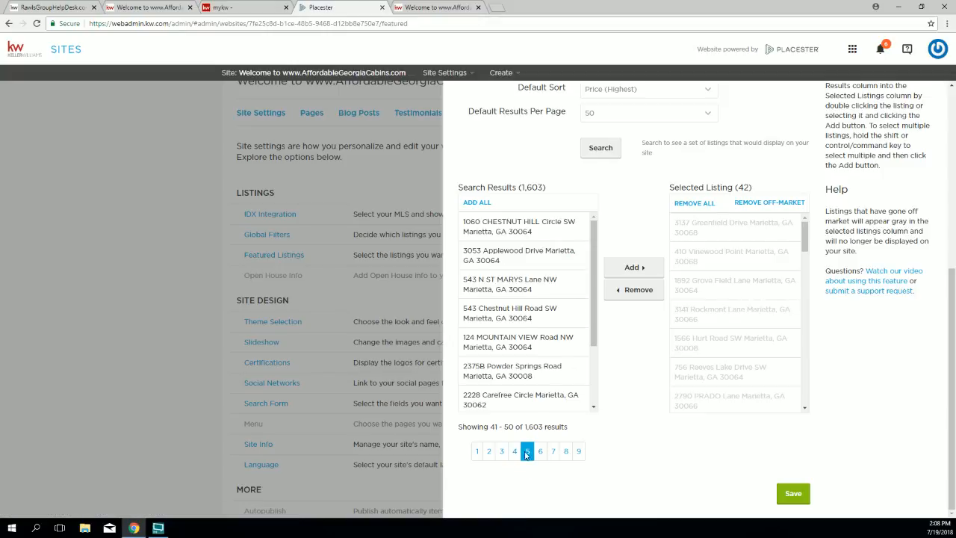
click(477, 203)
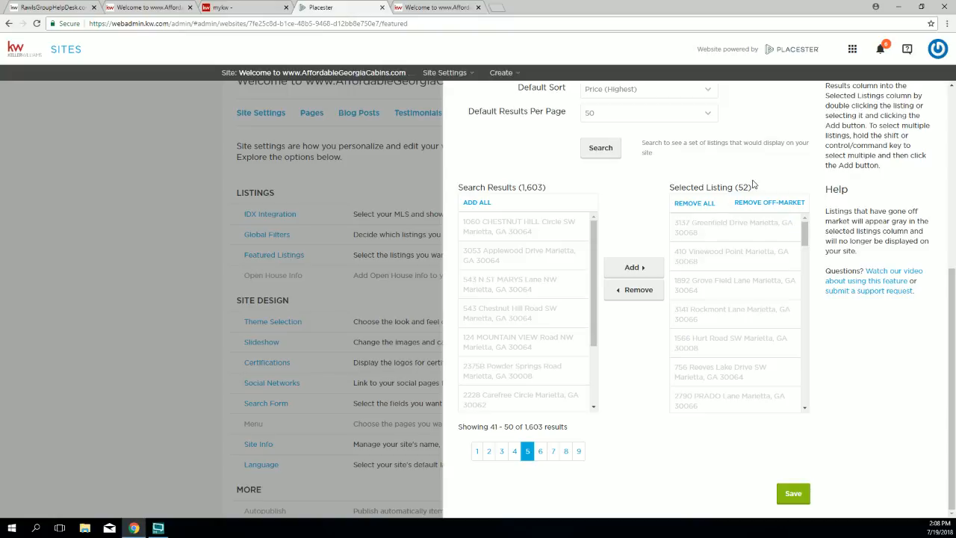
click(540, 451)
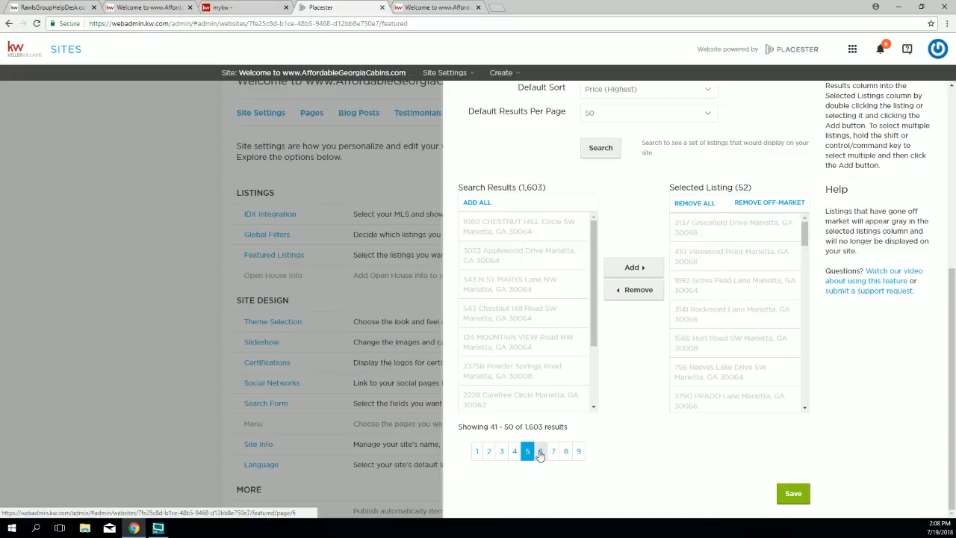
click(477, 203)
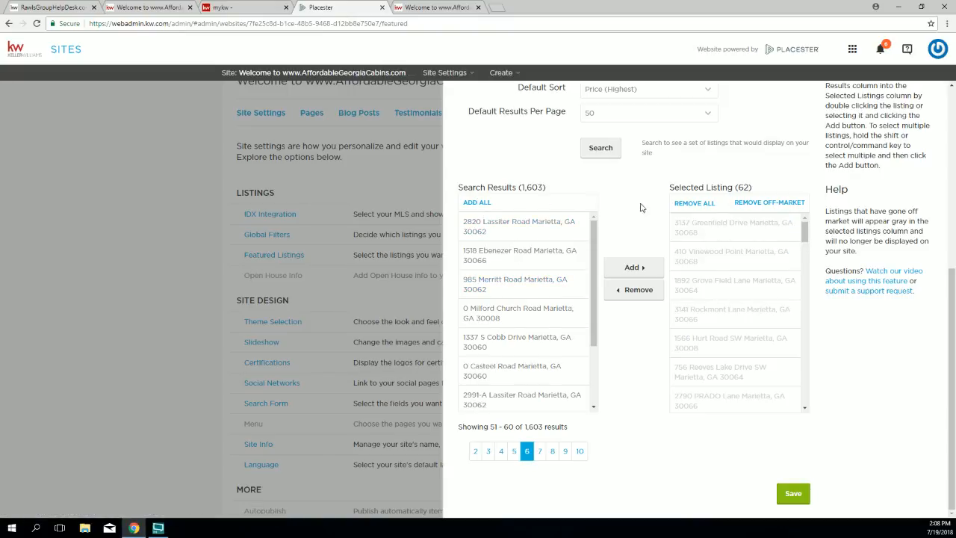
click(542, 458)
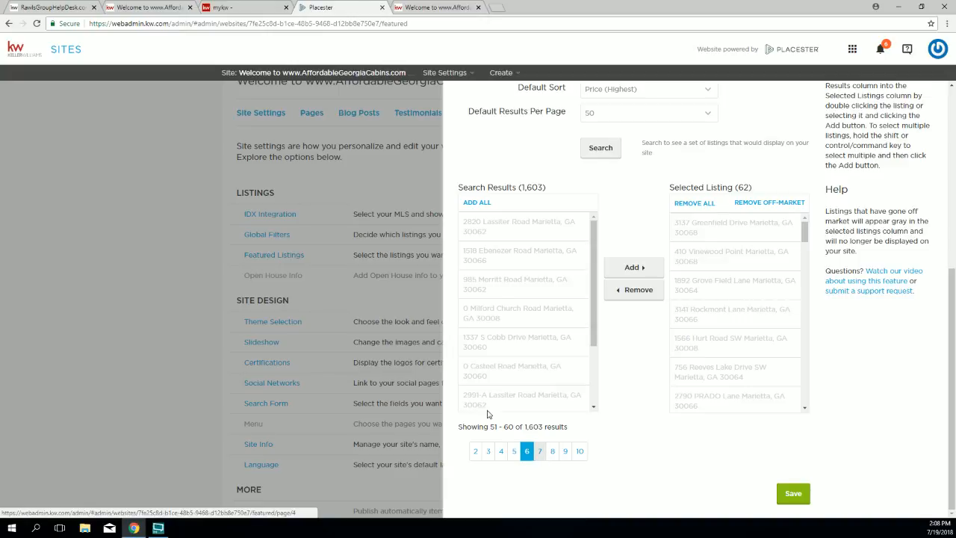
click(490, 203)
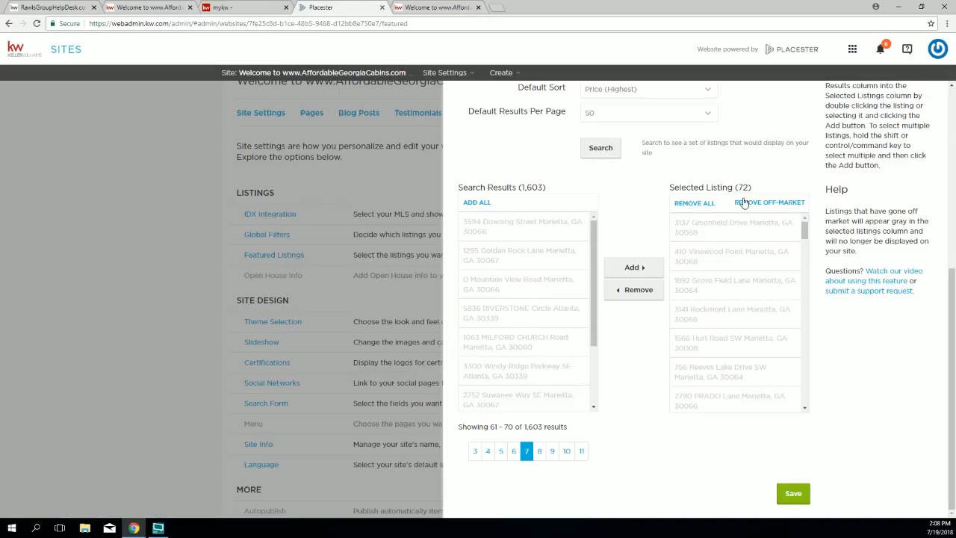
drag(736, 187, 753, 186)
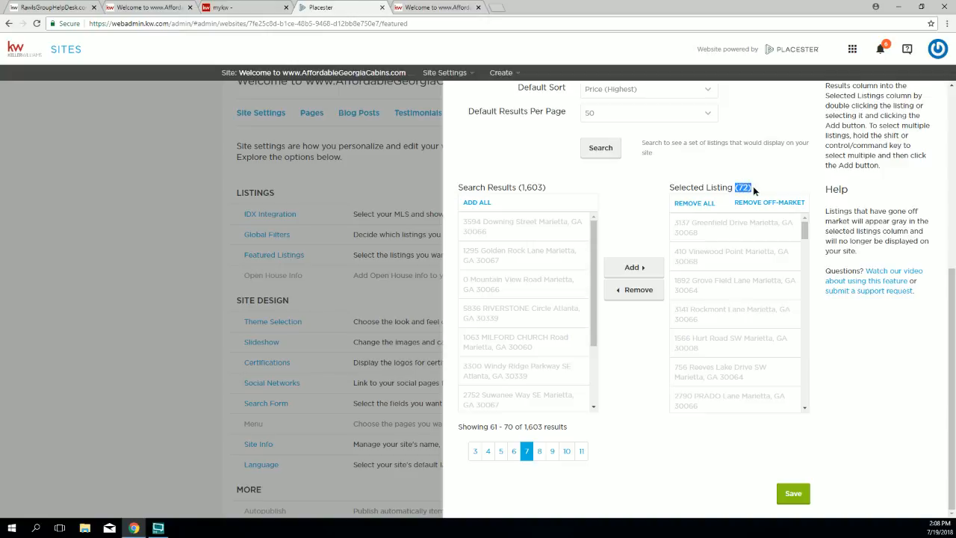
Step: Save the 72 hand-picked listings and confirm the live homepage shows four Marietta featured properties
click(793, 495)
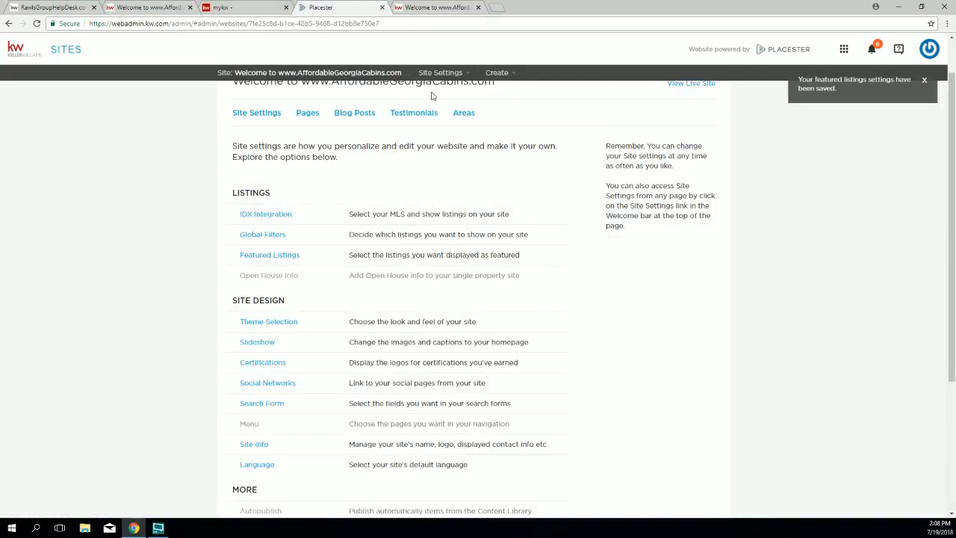
click(430, 8)
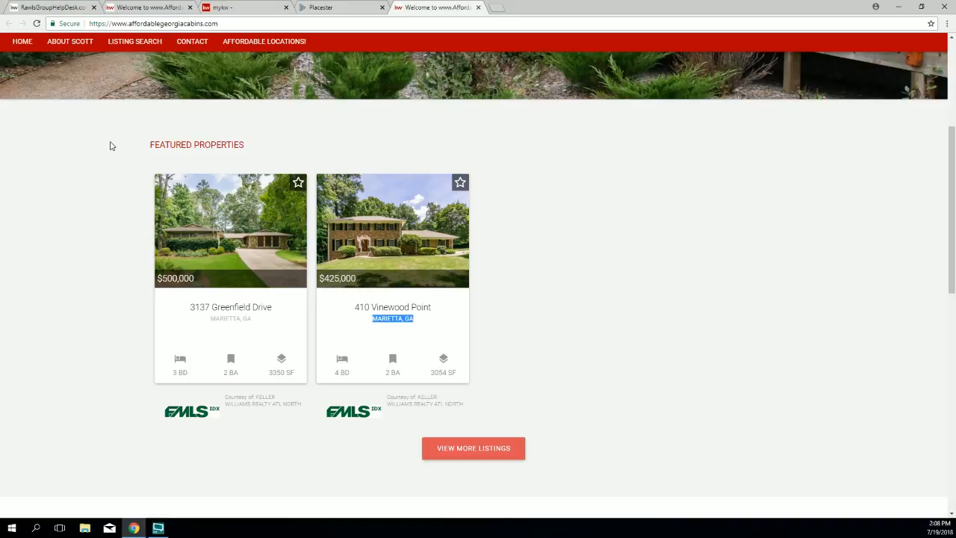
click(37, 24)
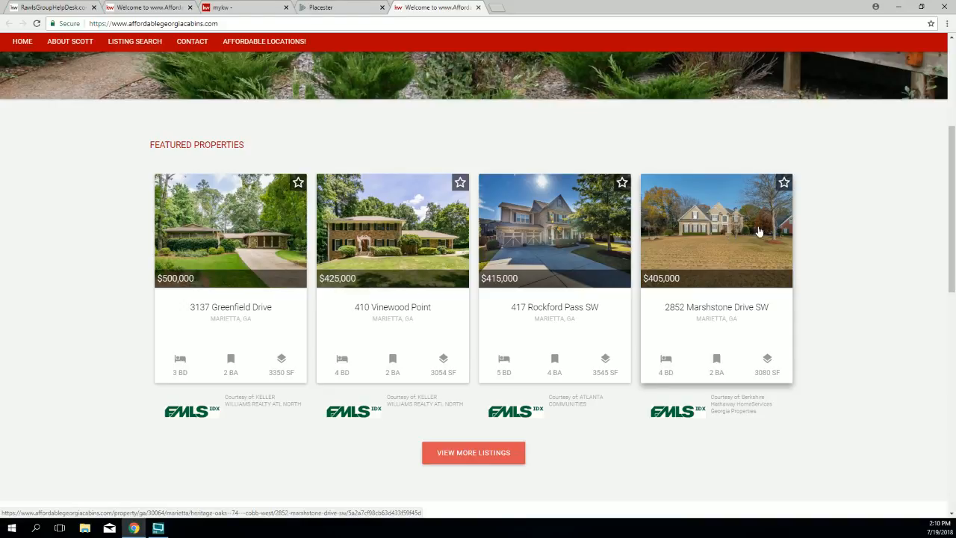
click(323, 9)
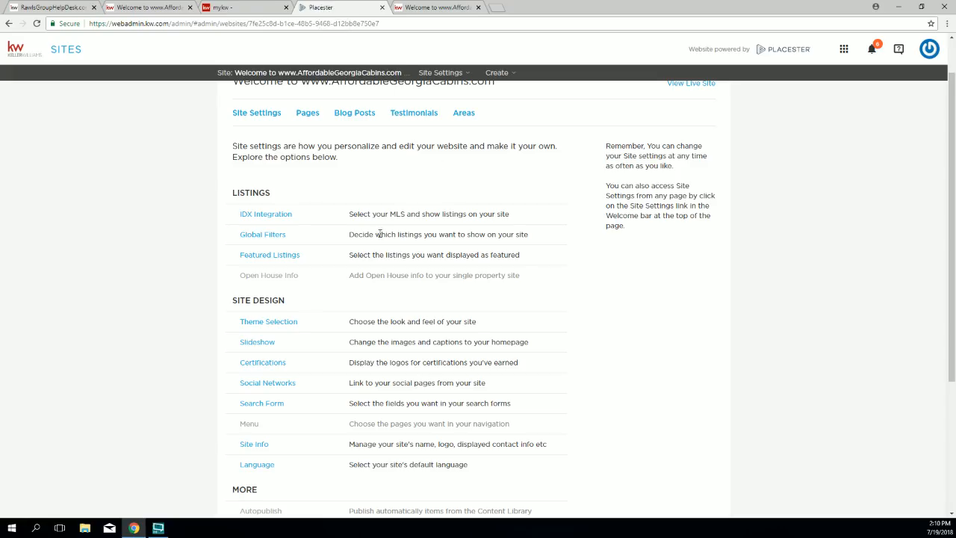
Step: Switch Featured Listings to Filtered Listings and remove the Max Price and Marietta city criteria
click(284, 257)
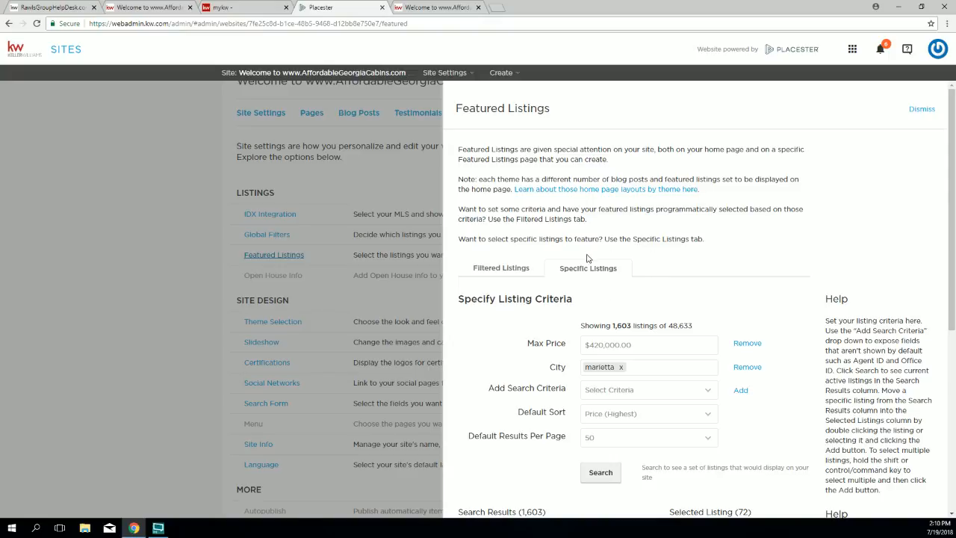
click(501, 269)
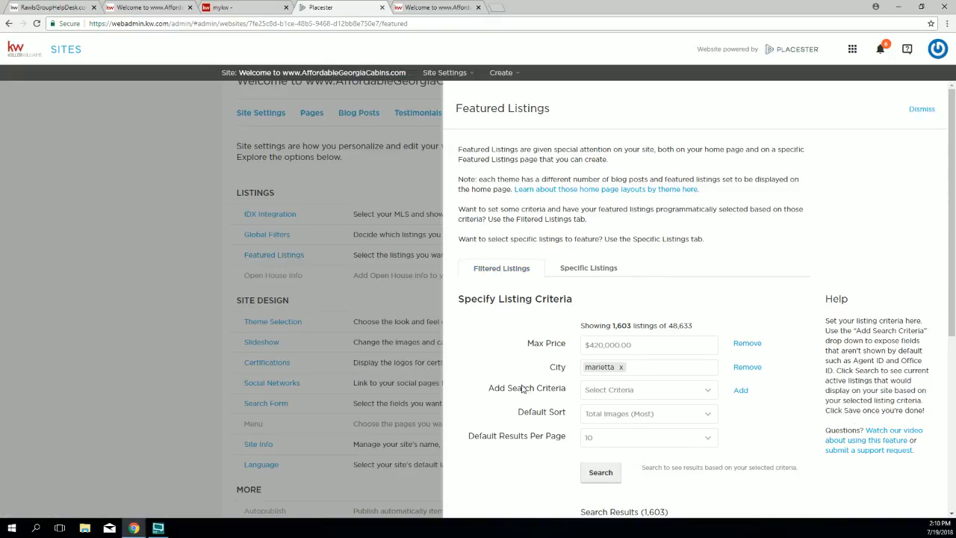
scroll(526, 387, down, 2)
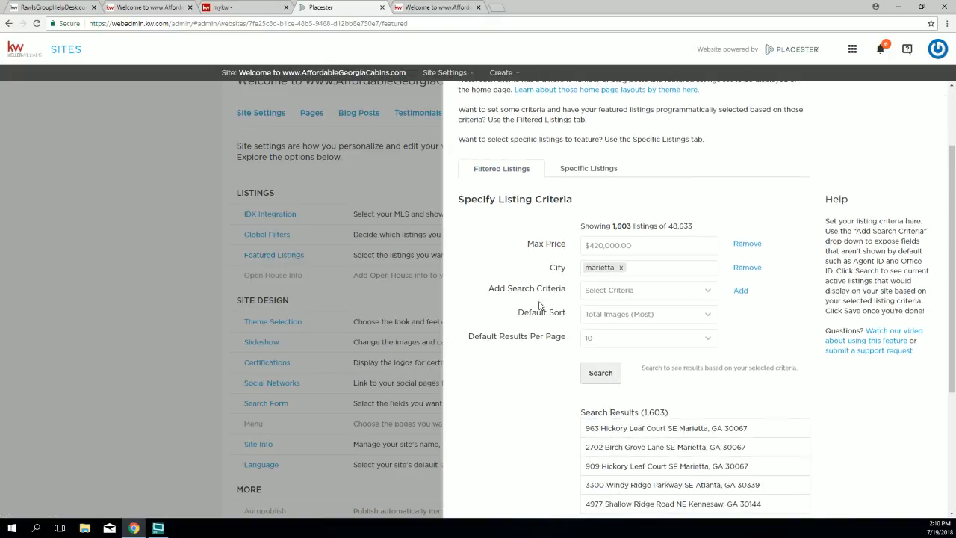
click(754, 245)
click(753, 246)
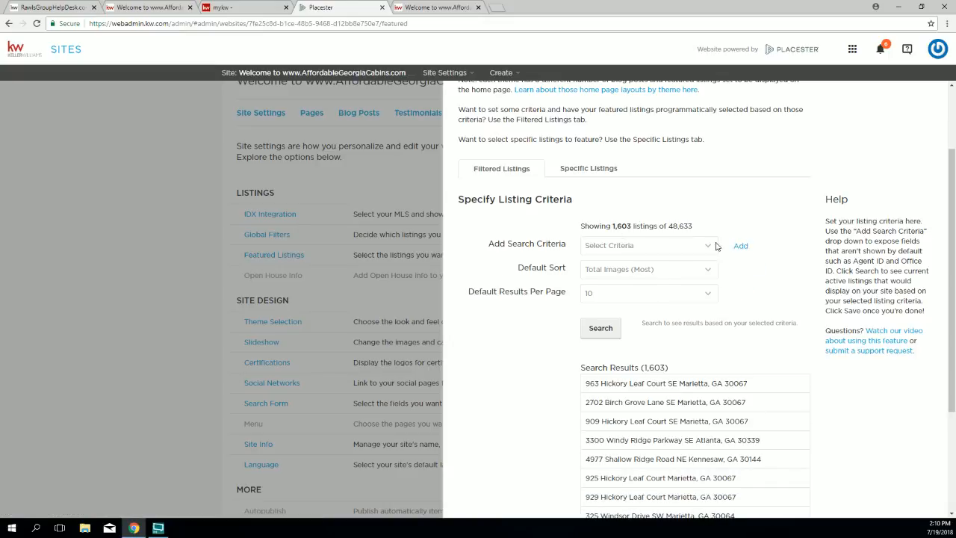
Step: Add an Office ID criterion with the brokerage's office ID and search, returning 481 listings
drag(493, 248, 547, 258)
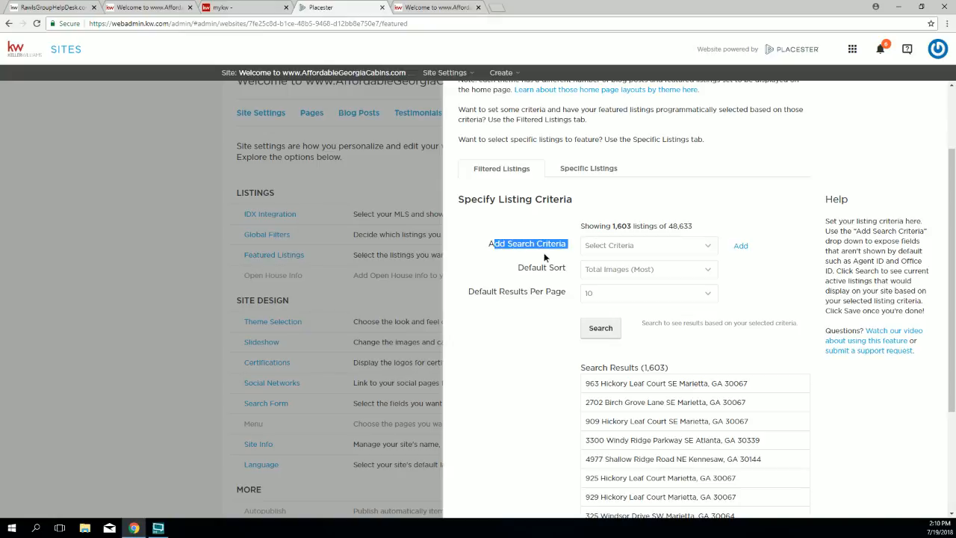
click(626, 250)
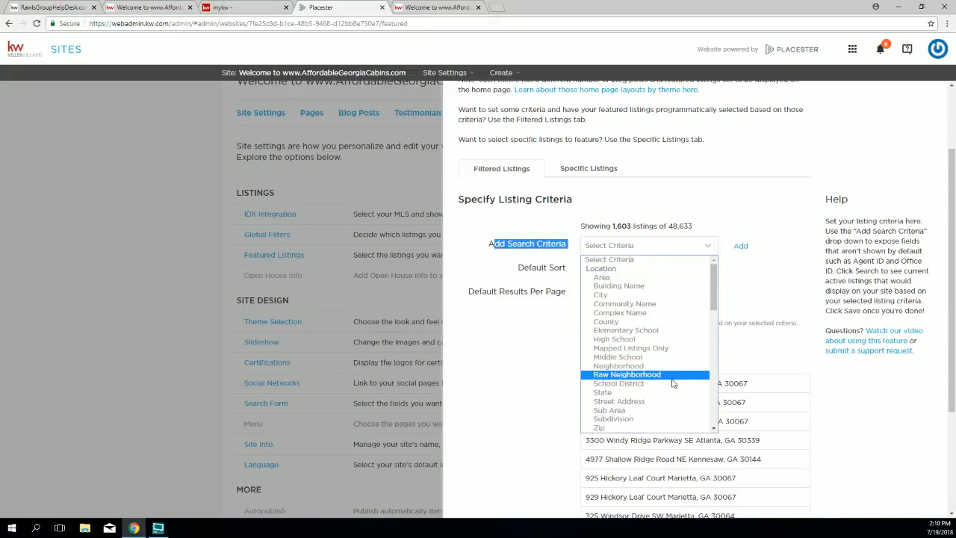
scroll(672, 385, down, 3)
scroll(672, 385, up, 3)
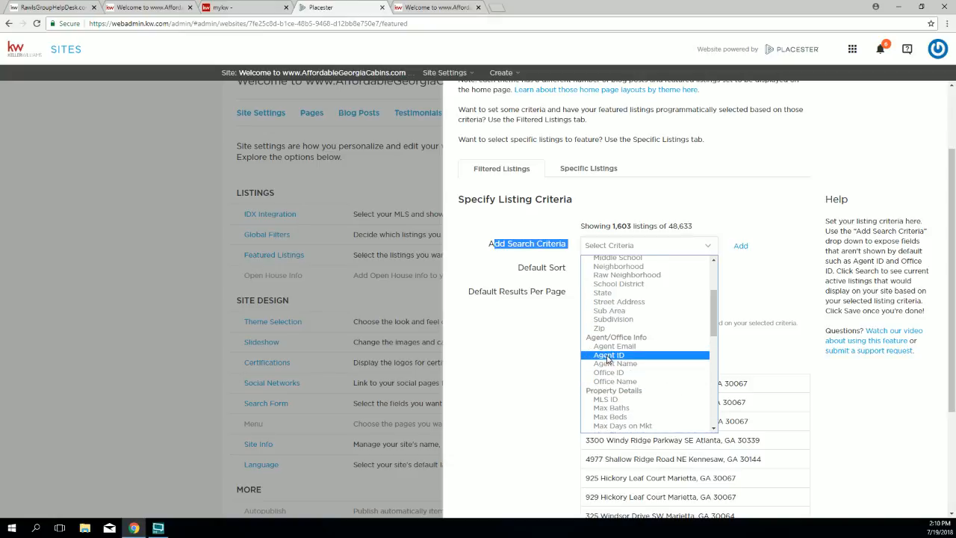
click(610, 373)
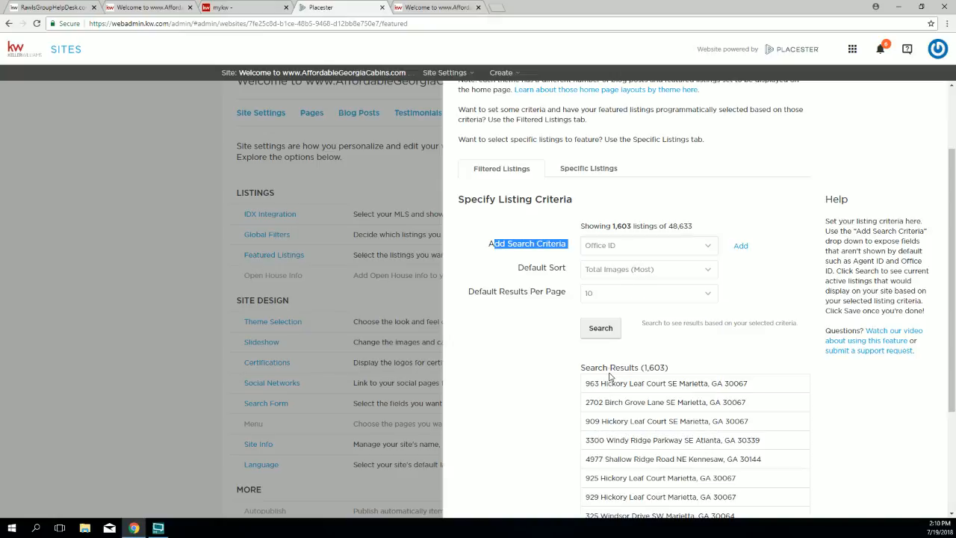
click(740, 247)
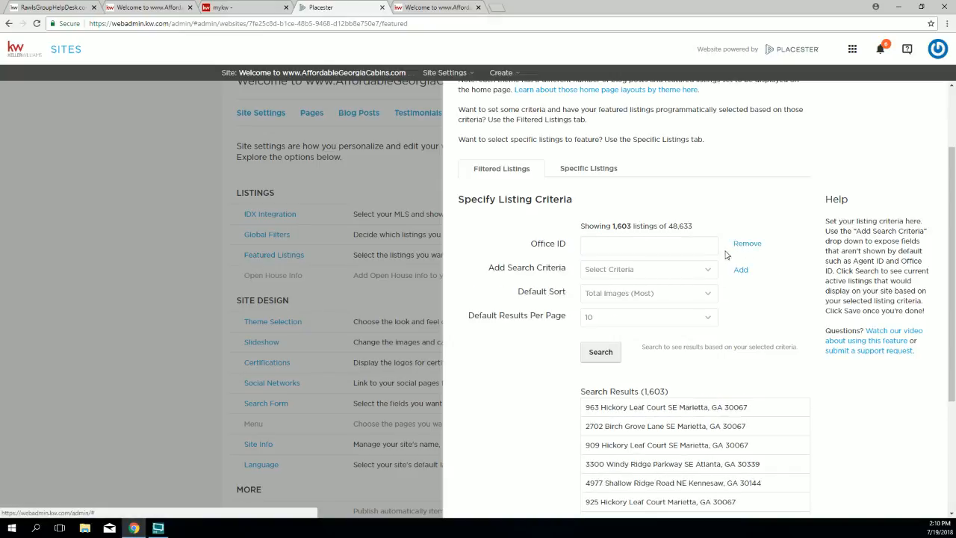
drag(538, 244, 555, 243)
click(599, 250)
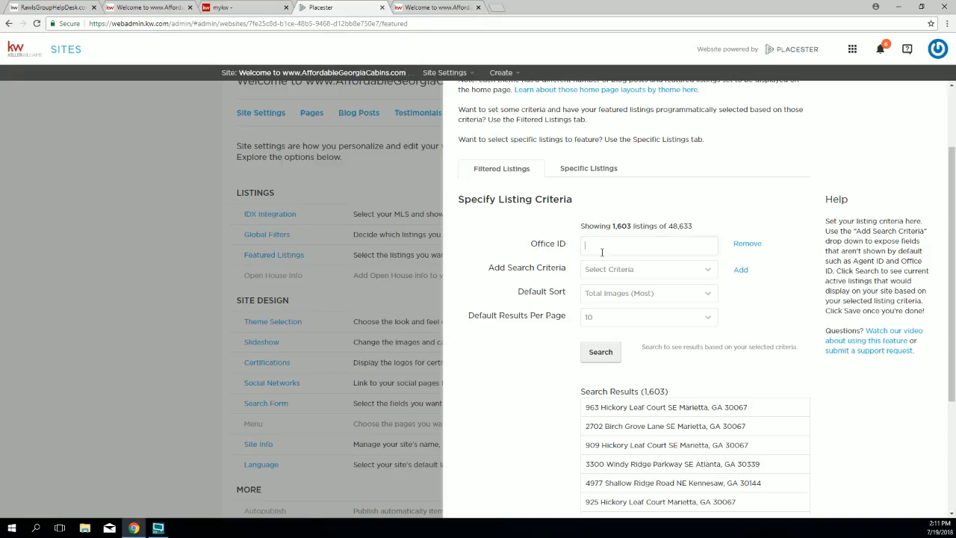
text(kwpr01)
click(601, 352)
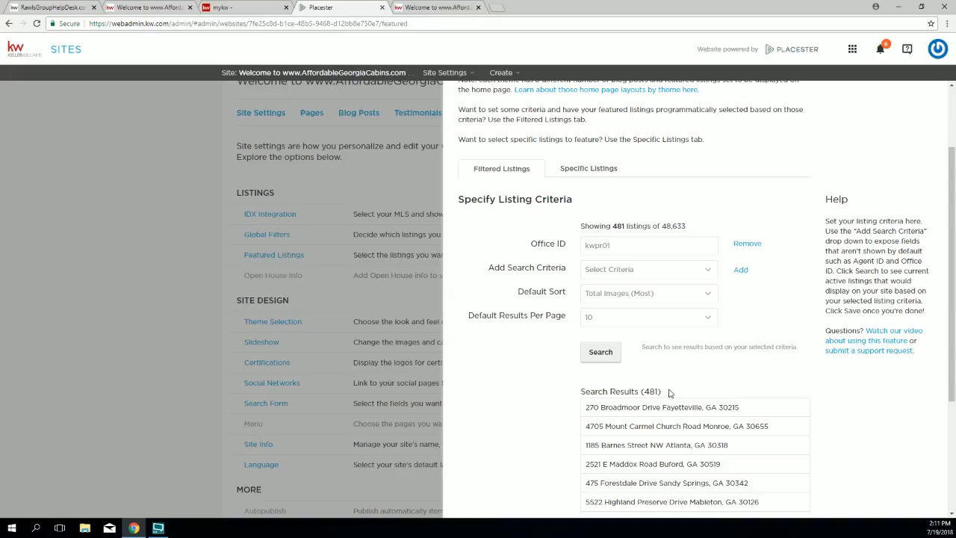
drag(647, 392, 639, 391)
scroll(703, 425, down, 3)
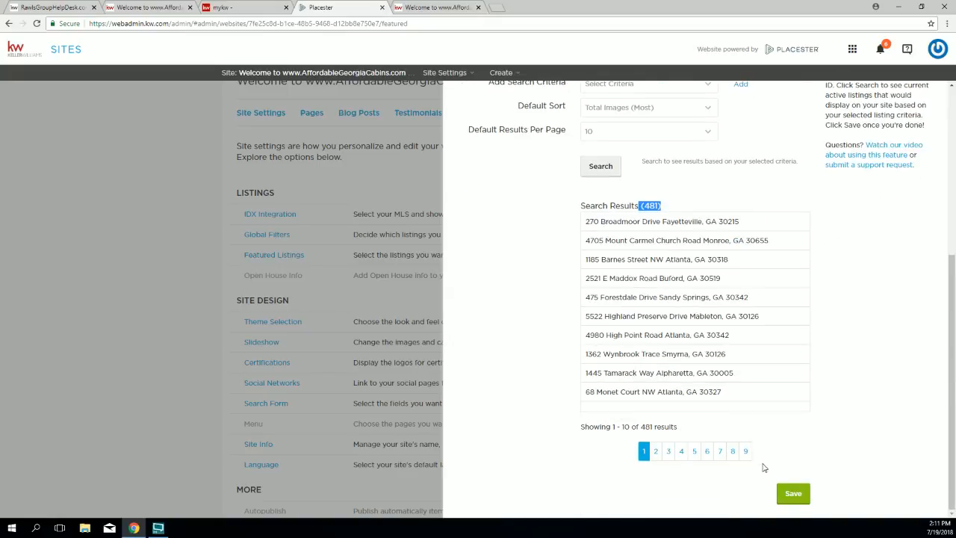
Step: Save the office-filtered listings and confirm Dacula, Sandy Springs, Villa Rica and Atlanta homes appear live
click(793, 496)
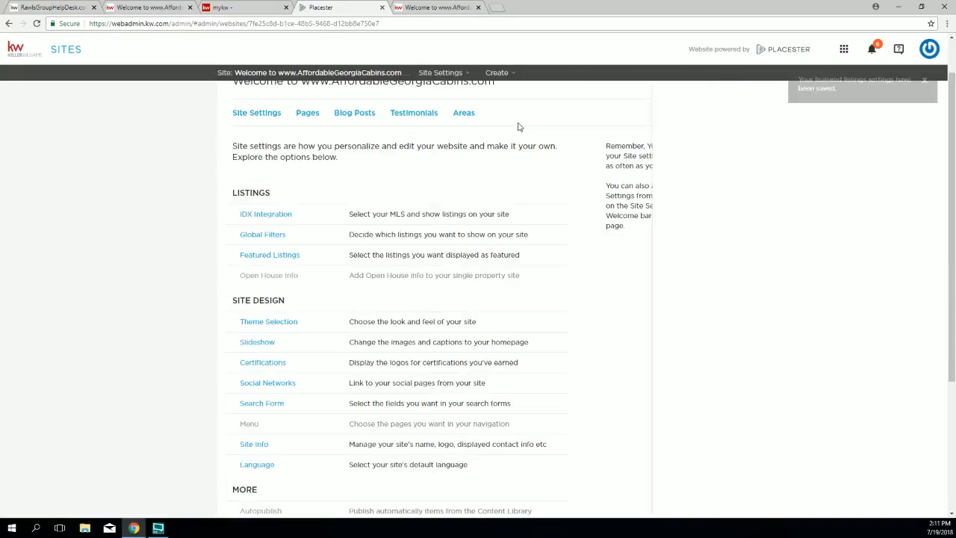
click(423, 11)
click(36, 23)
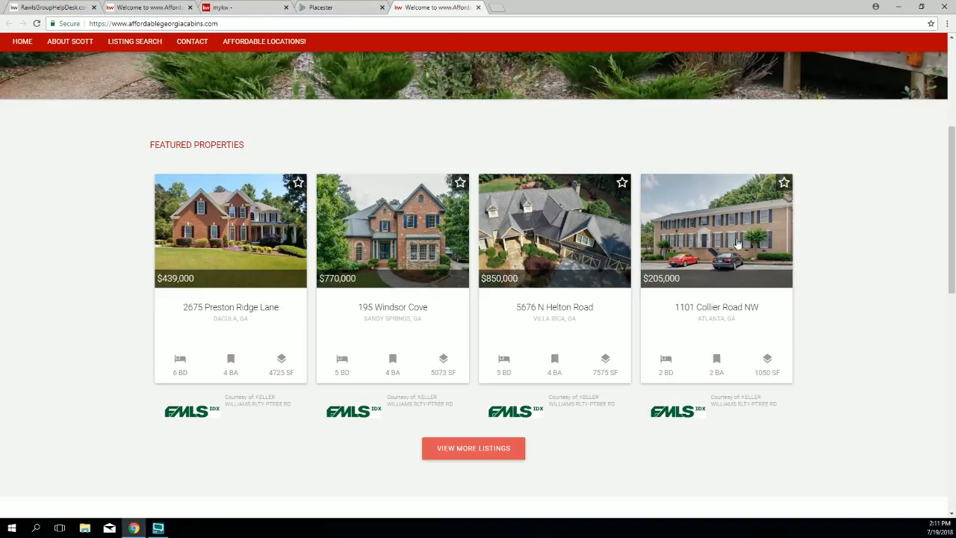
scroll(617, 297, up, 2)
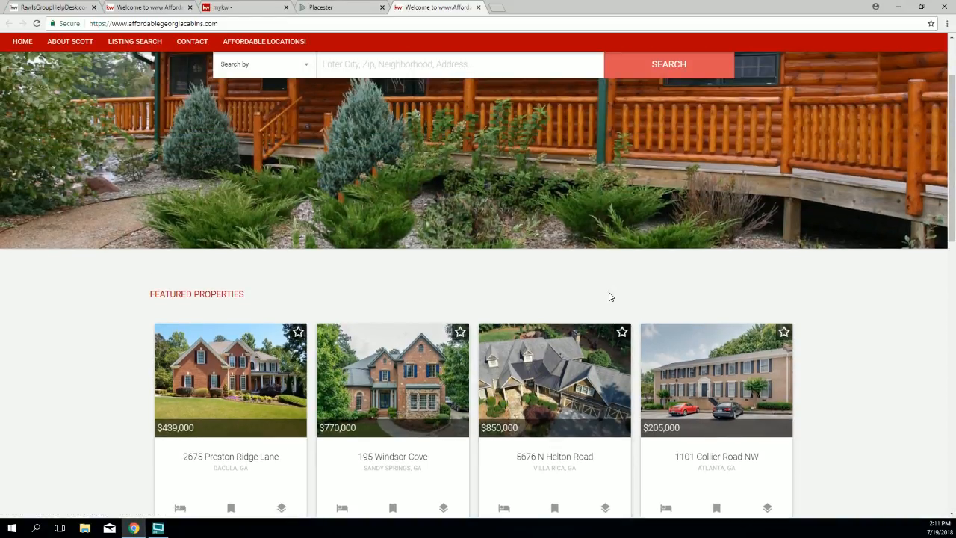
scroll(609, 296, up, 2)
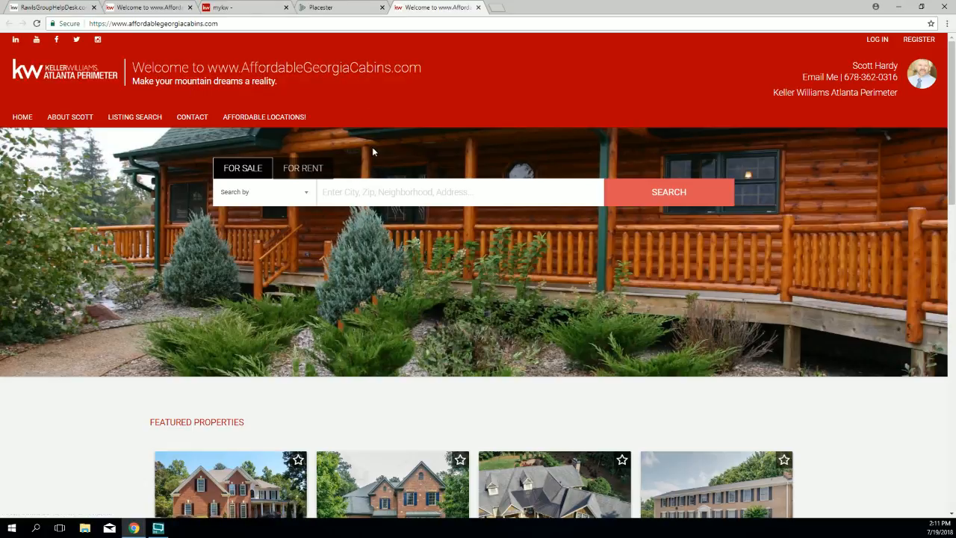
scroll(372, 149, down, 3)
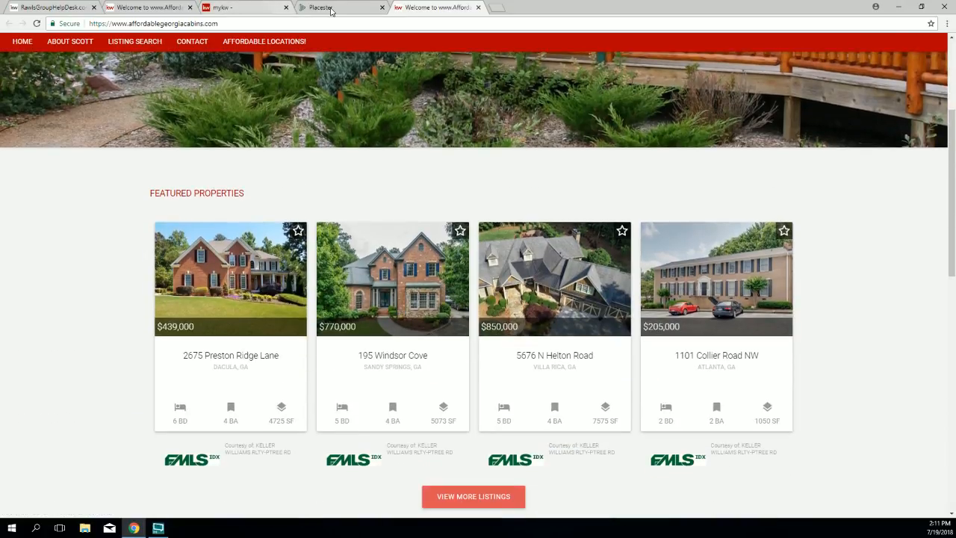
Step: In Featured Listings, replace the Office ID criterion with a County criterion
click(331, 9)
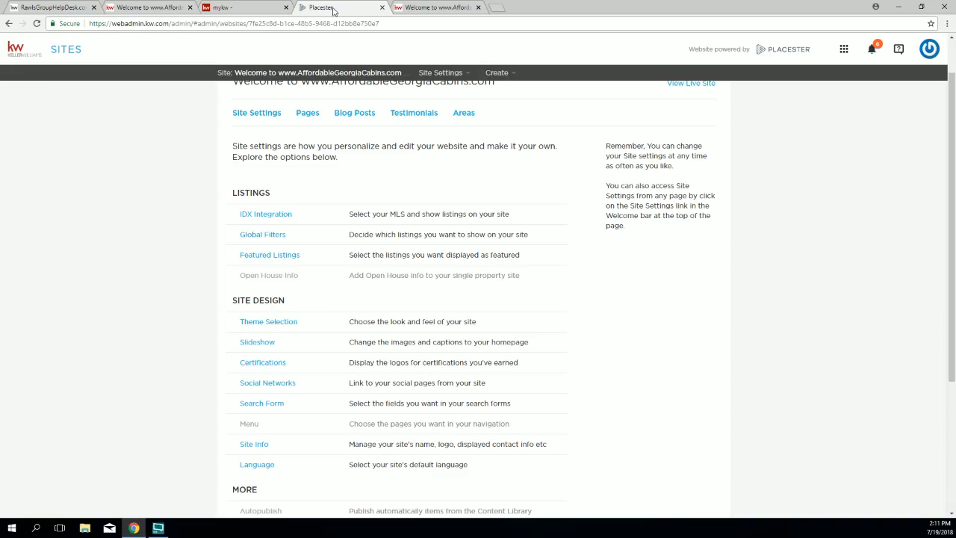
click(268, 257)
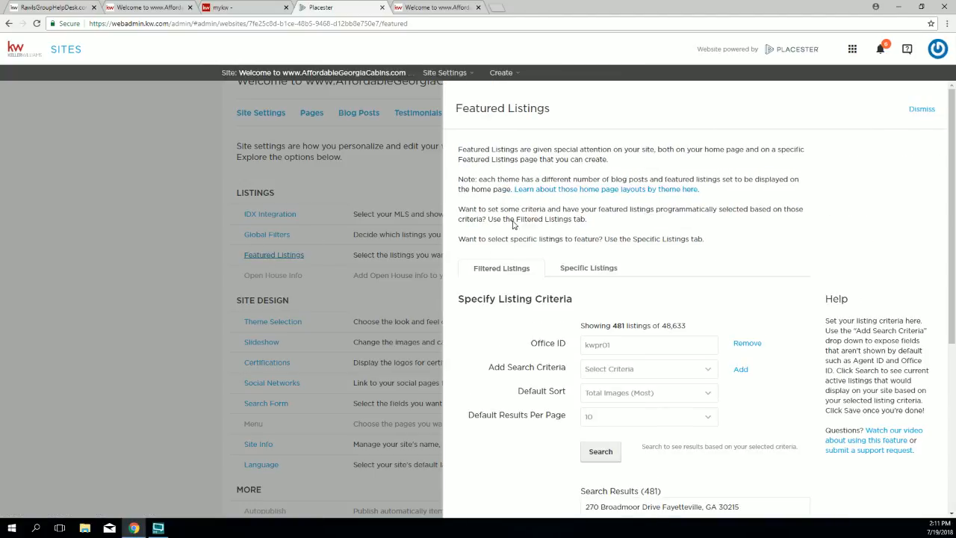
scroll(755, 362, down, 1)
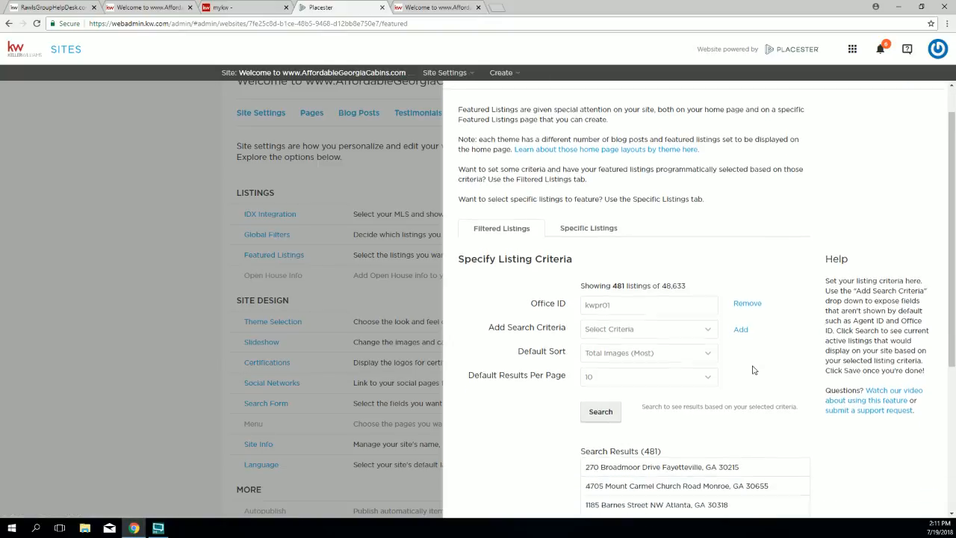
click(745, 294)
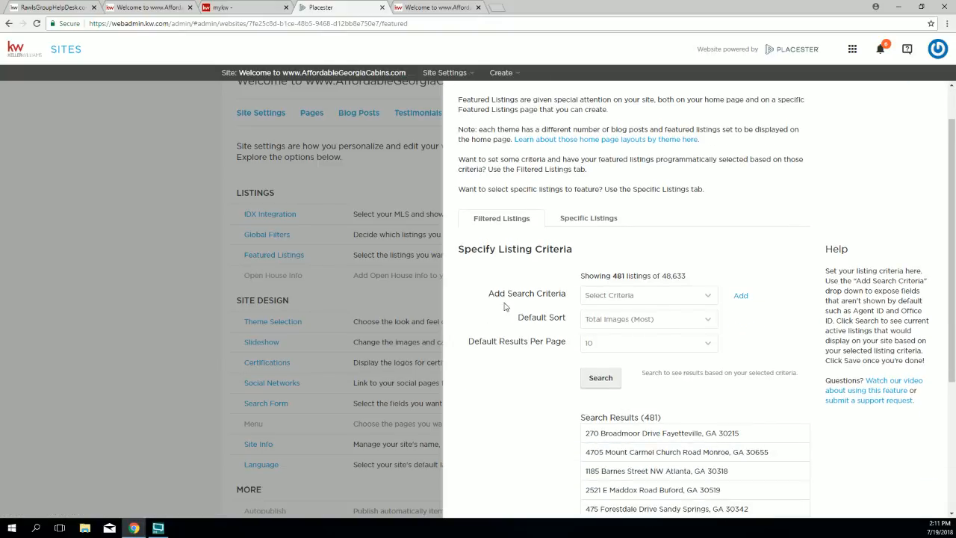
click(595, 297)
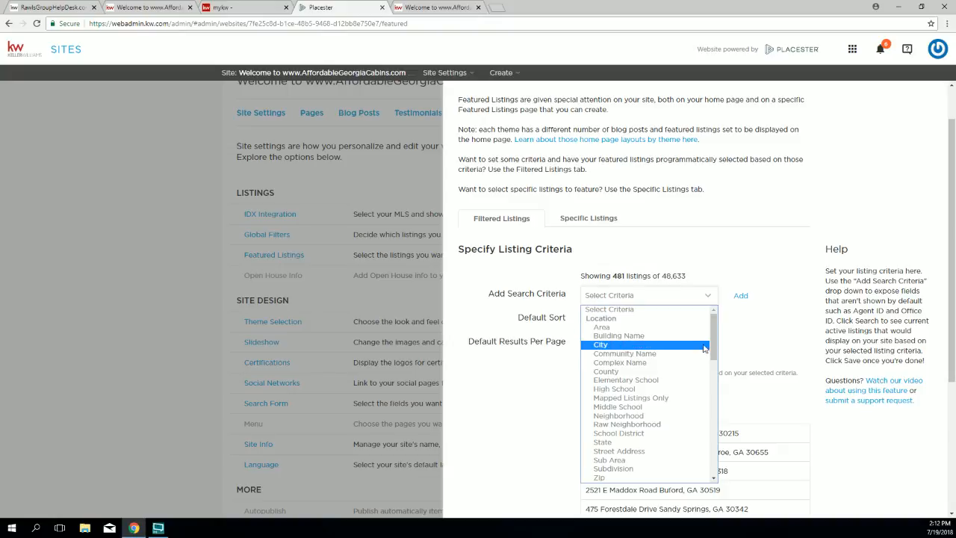
scroll(717, 342, down, 1)
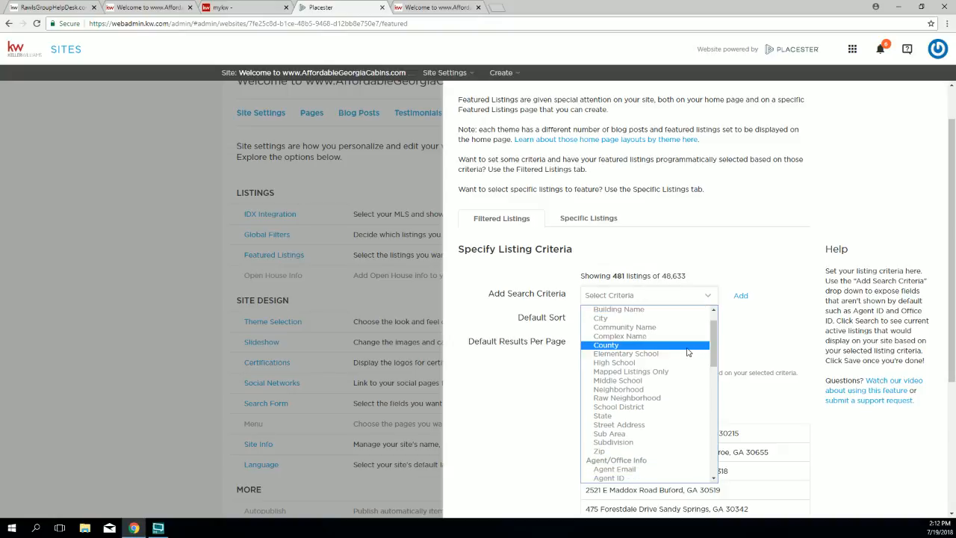
click(689, 348)
click(740, 296)
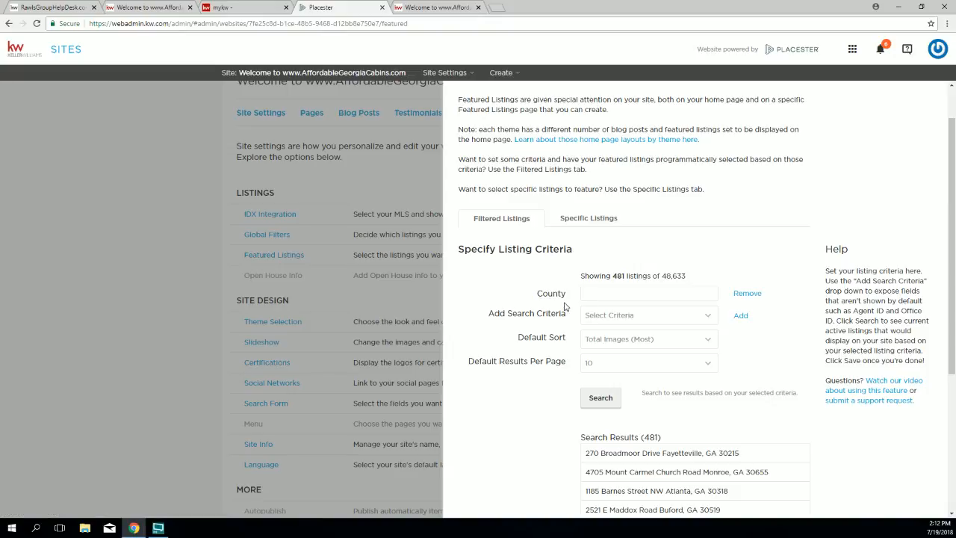
Step: Set the county filter to Rabun and run the search
click(609, 294)
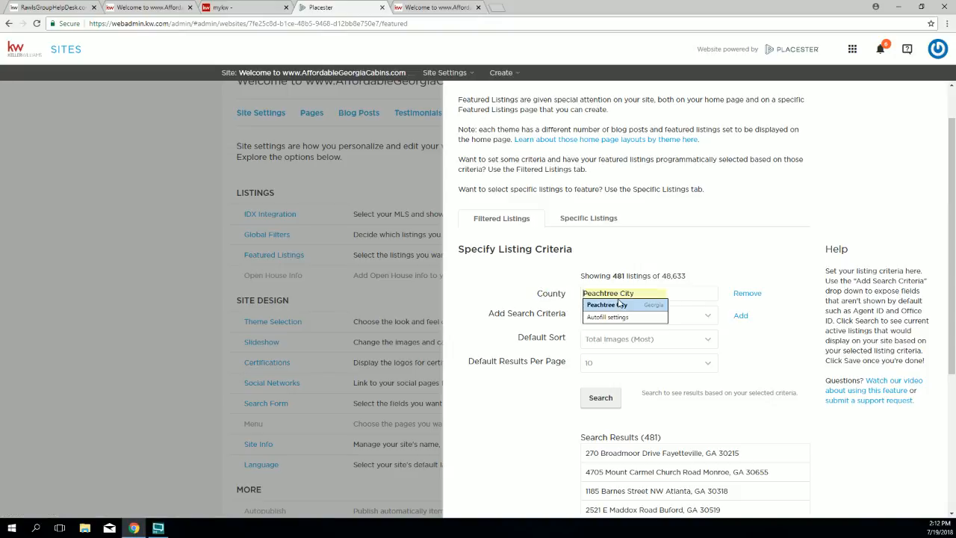
text(Rabun...)
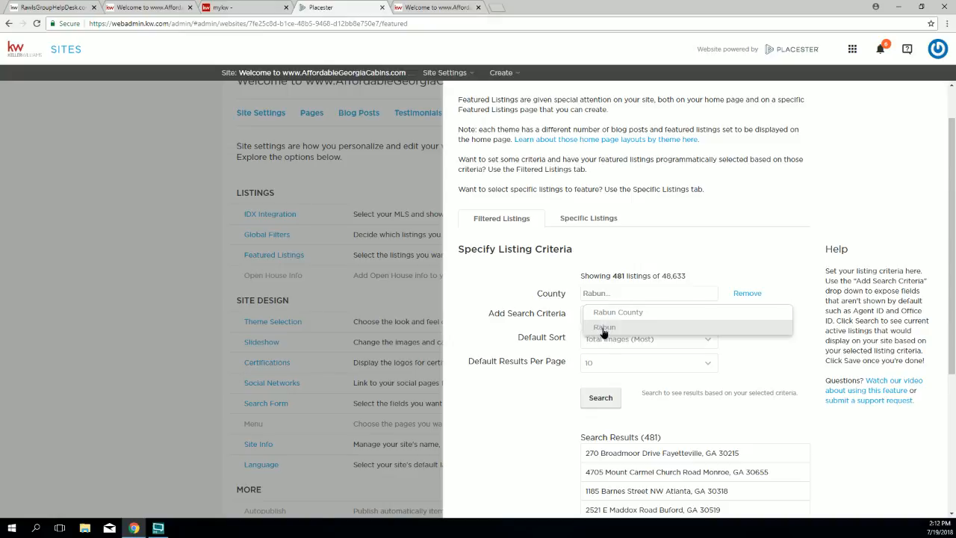
click(603, 330)
click(660, 294)
text(Rabun county)
key(Return)
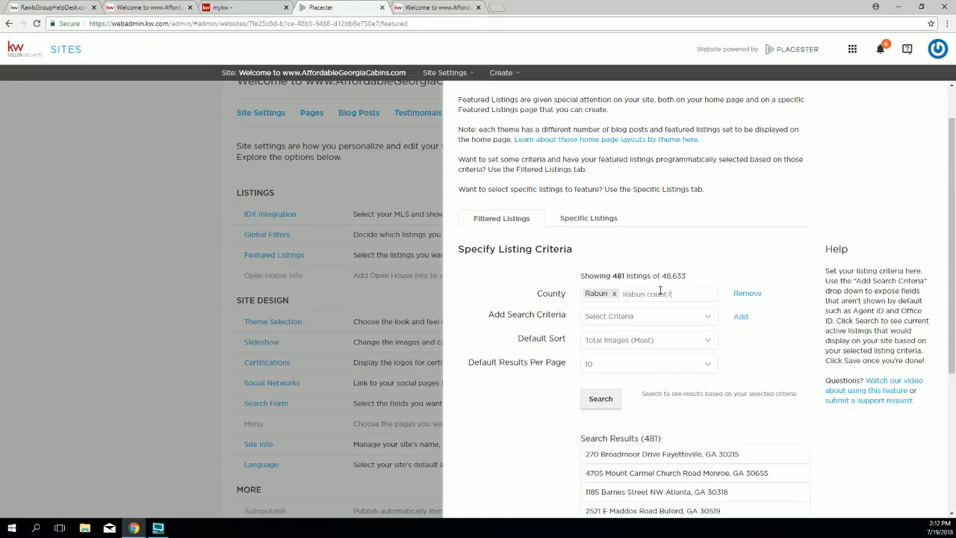
text(y)
click(769, 349)
click(605, 403)
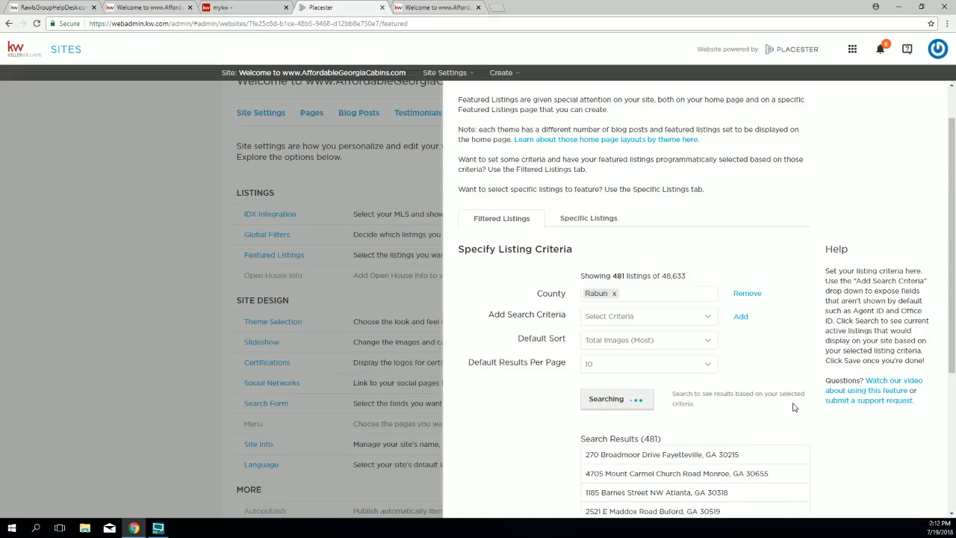
Step: Add Rabun County as a second county value and save the featured listings criteria
click(656, 293)
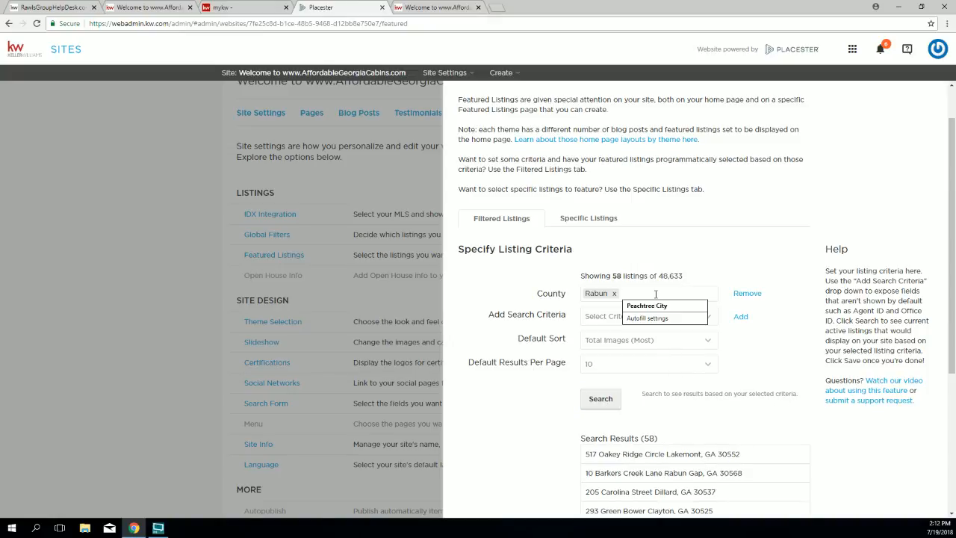
text(rab)
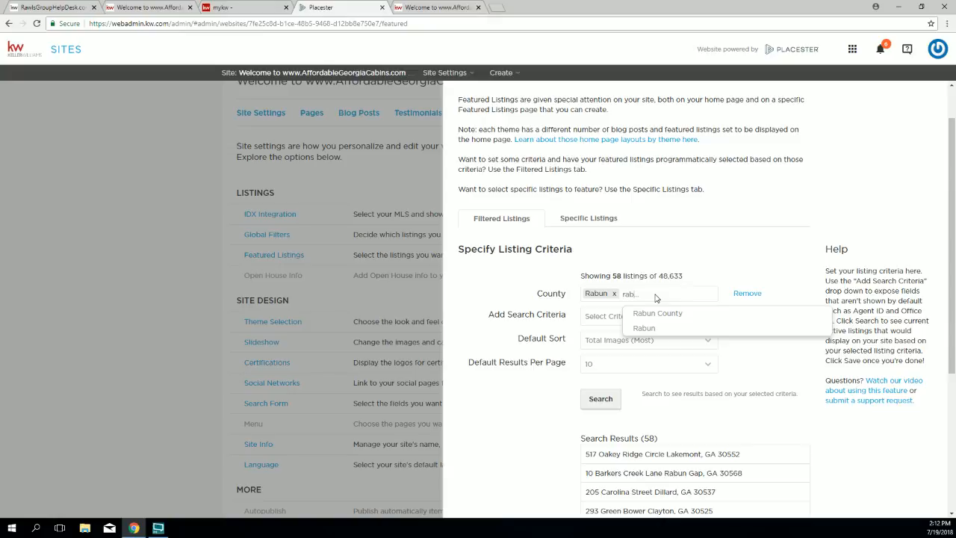
text(u)
key(Down)
key(Return)
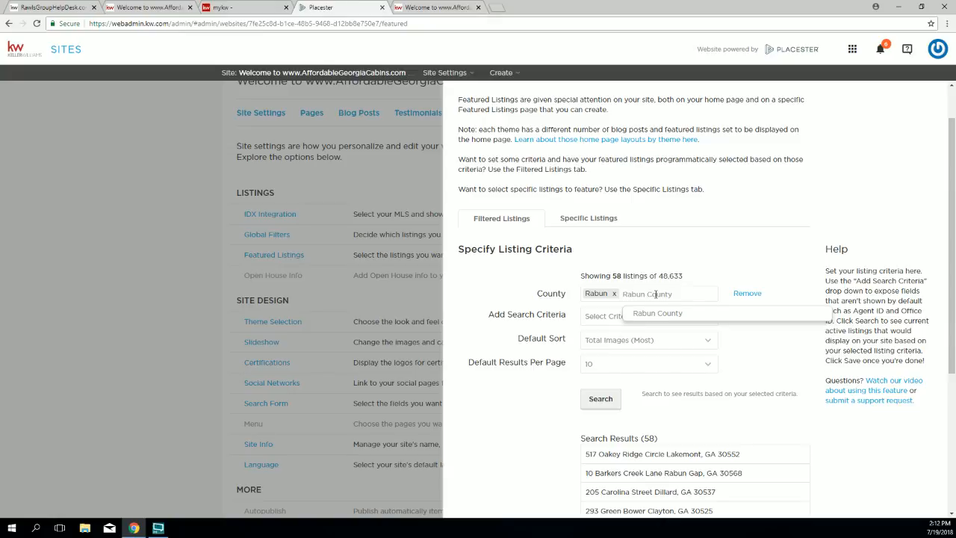
click(654, 314)
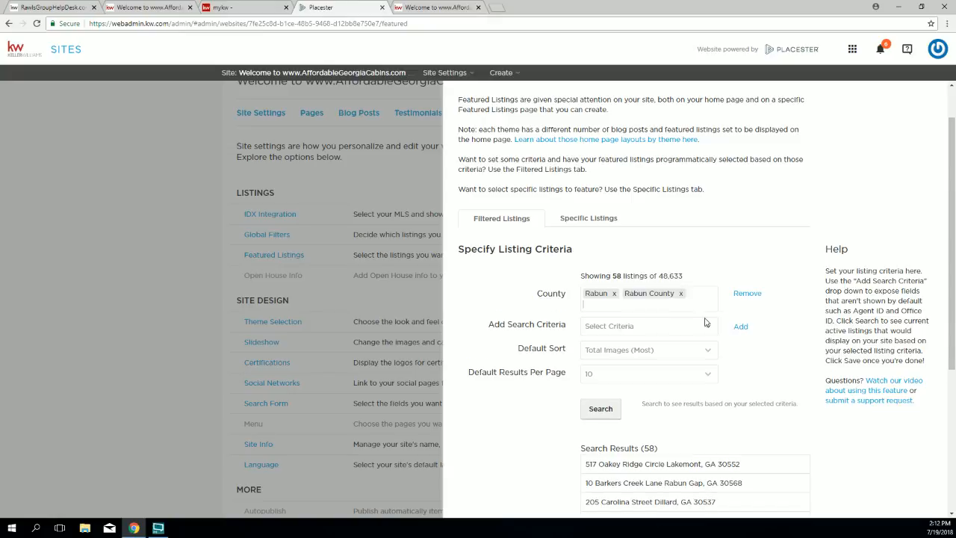
scroll(756, 381, down, 1)
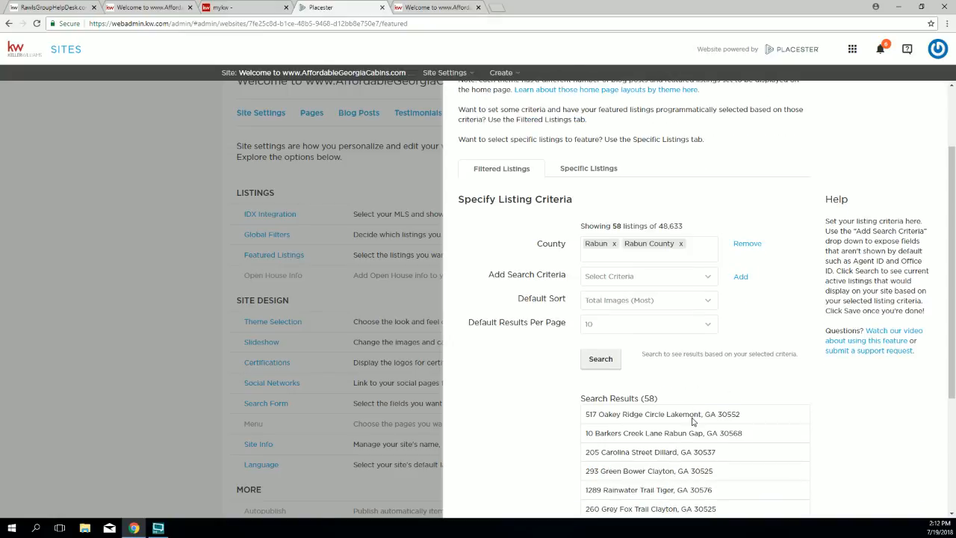
scroll(643, 485, down, 5)
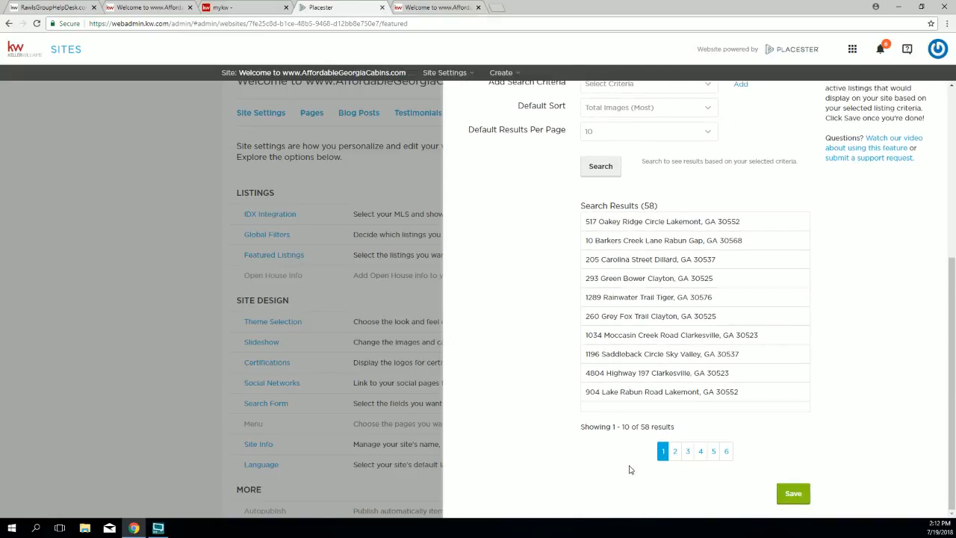
click(792, 493)
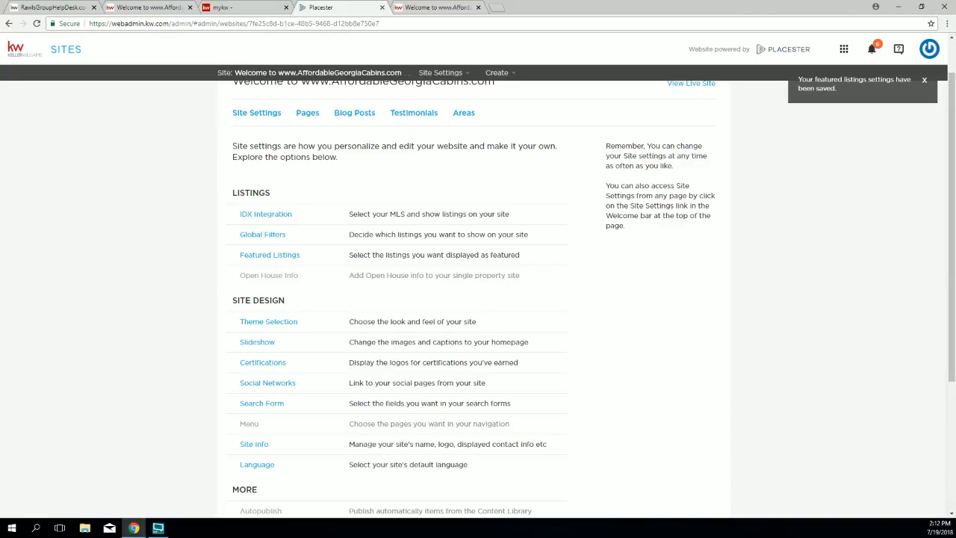
click(440, 7)
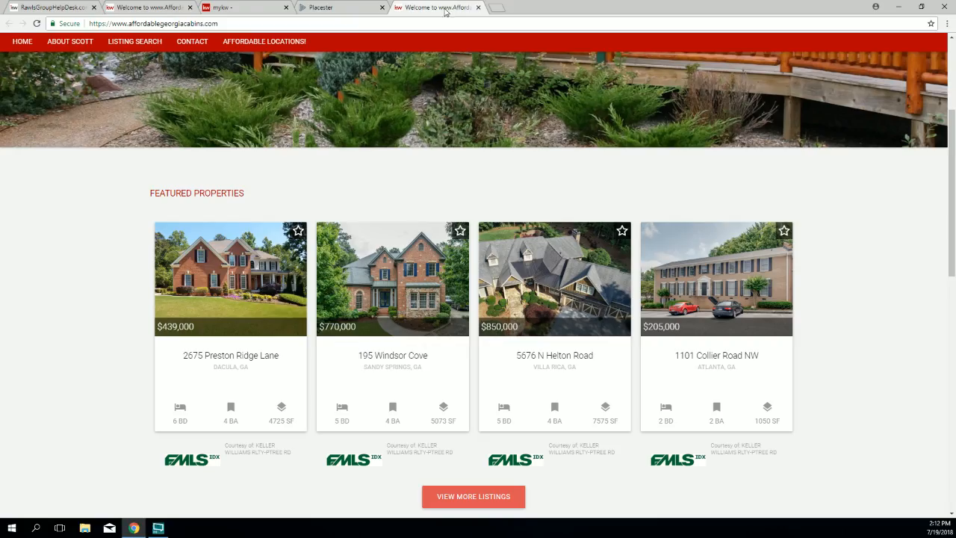
click(36, 23)
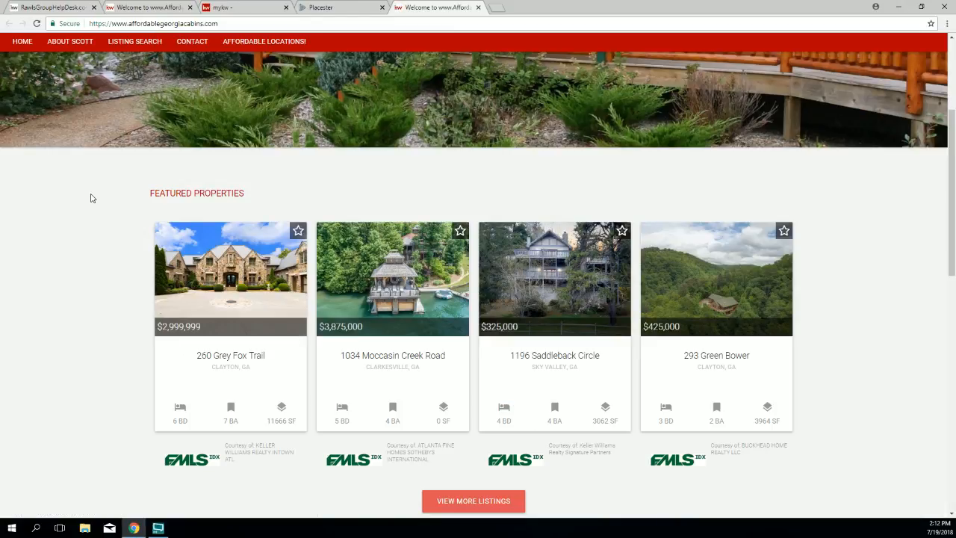
scroll(92, 198, up, 2)
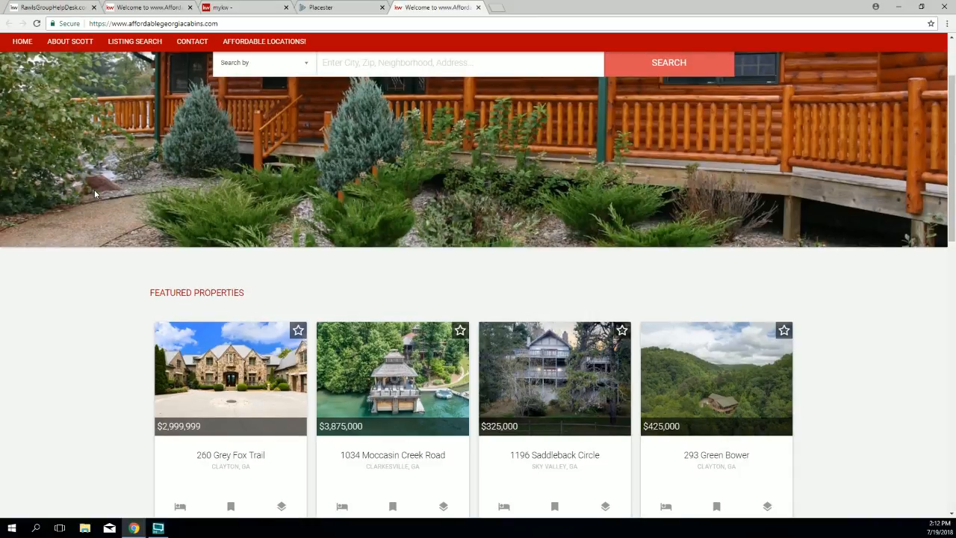
scroll(179, 183, up, 1)
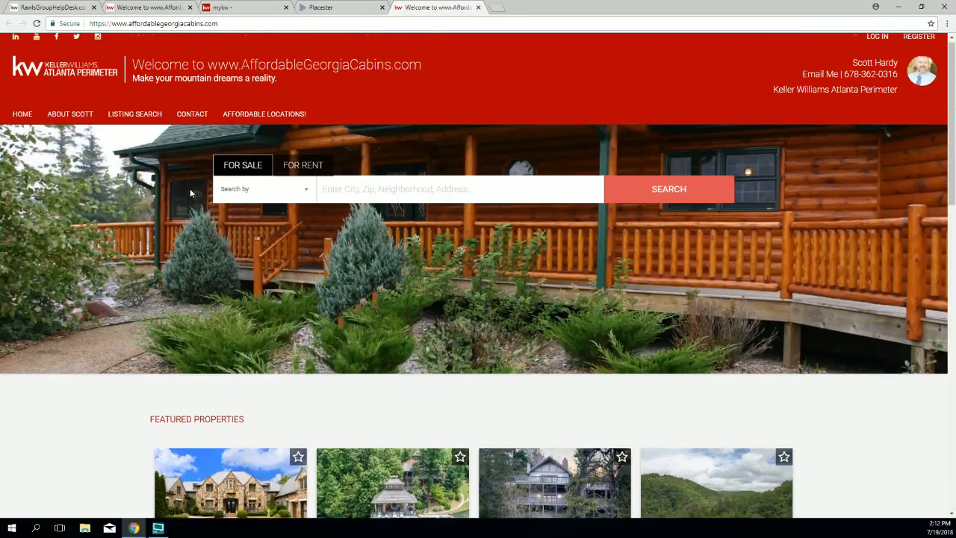
scroll(189, 188, down, 1)
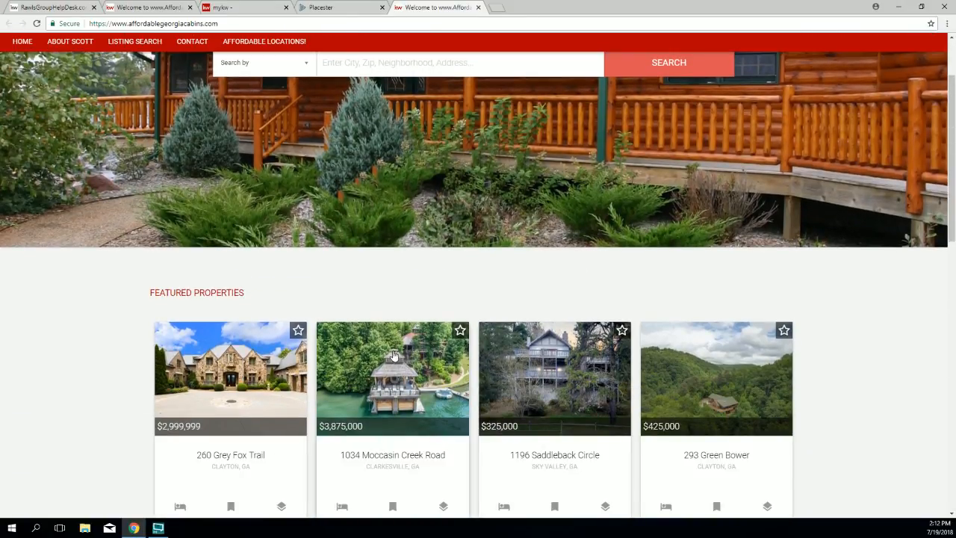
click(418, 404)
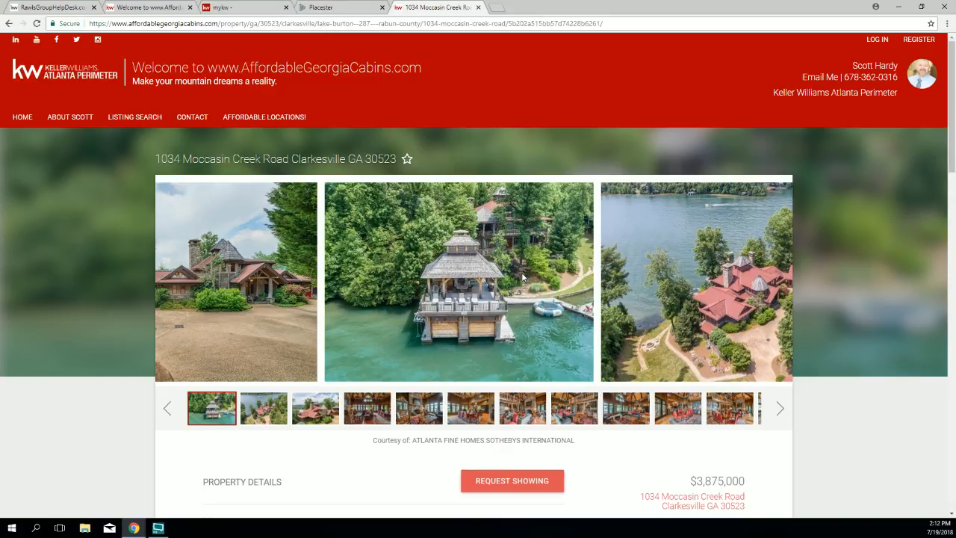
scroll(523, 277, down, 1)
scroll(522, 277, up, 1)
click(37, 77)
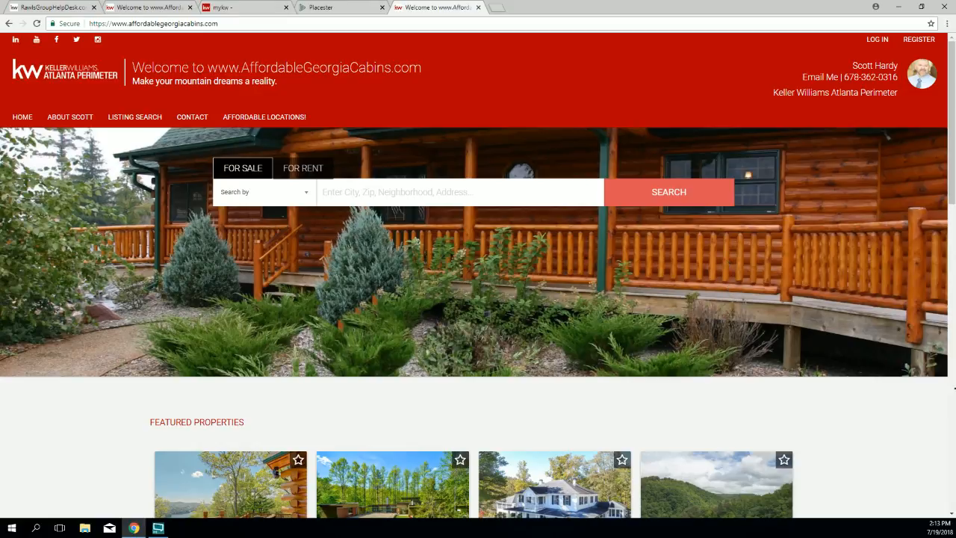
scroll(78, 454, down, 4)
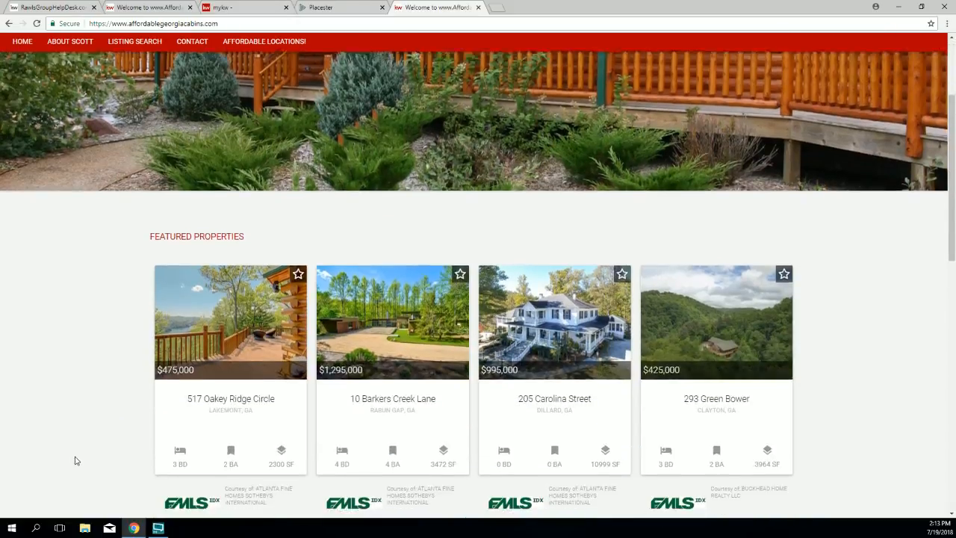
scroll(77, 467, down, 2)
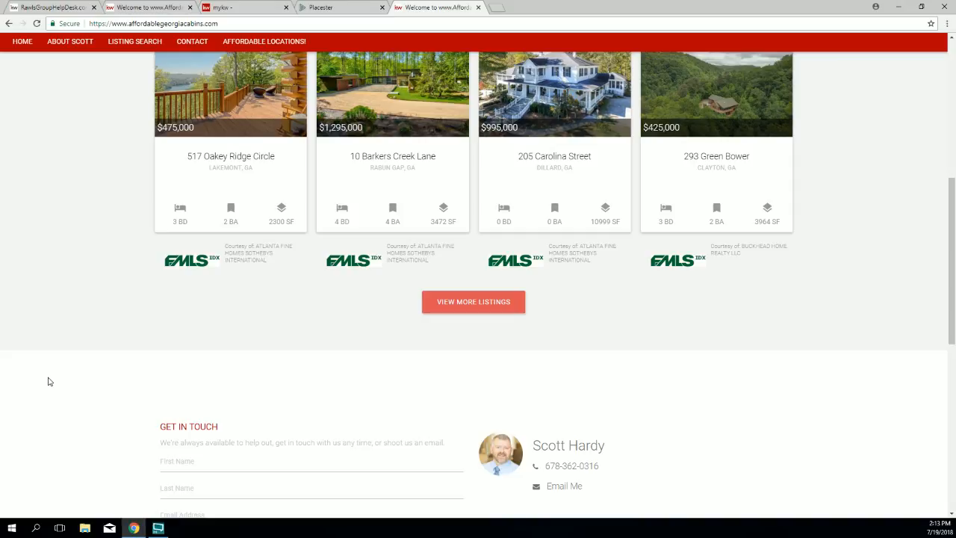
click(322, 8)
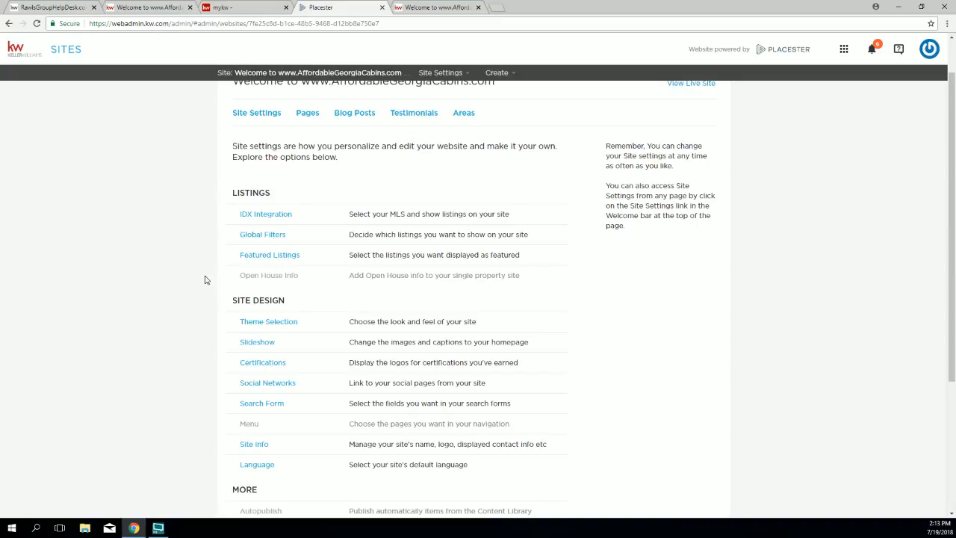
Step: Open Theme Selection and page through Madison Metro, Franklin and Phoenix to Fremont (6 of 8)
drag(312, 308, 268, 310)
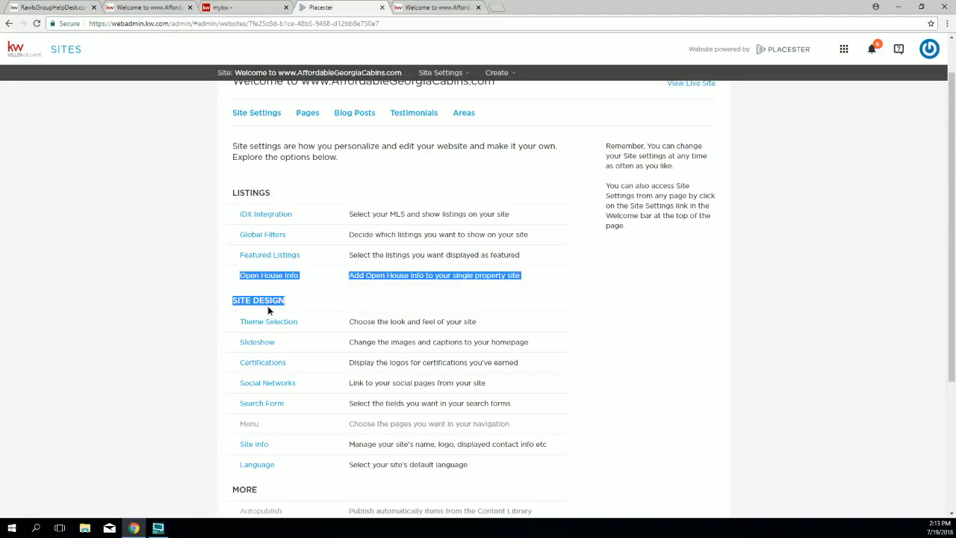
scroll(254, 317, down, 2)
click(229, 323)
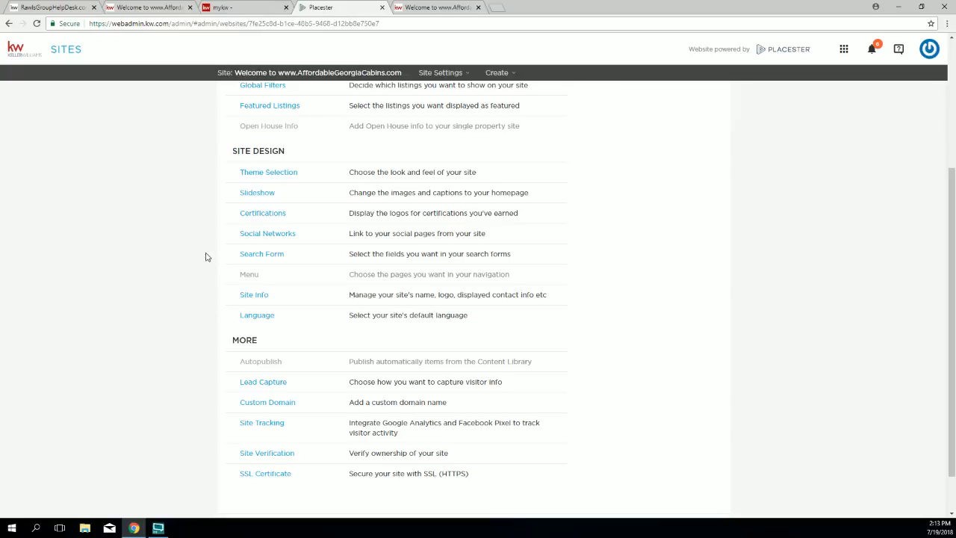
click(271, 173)
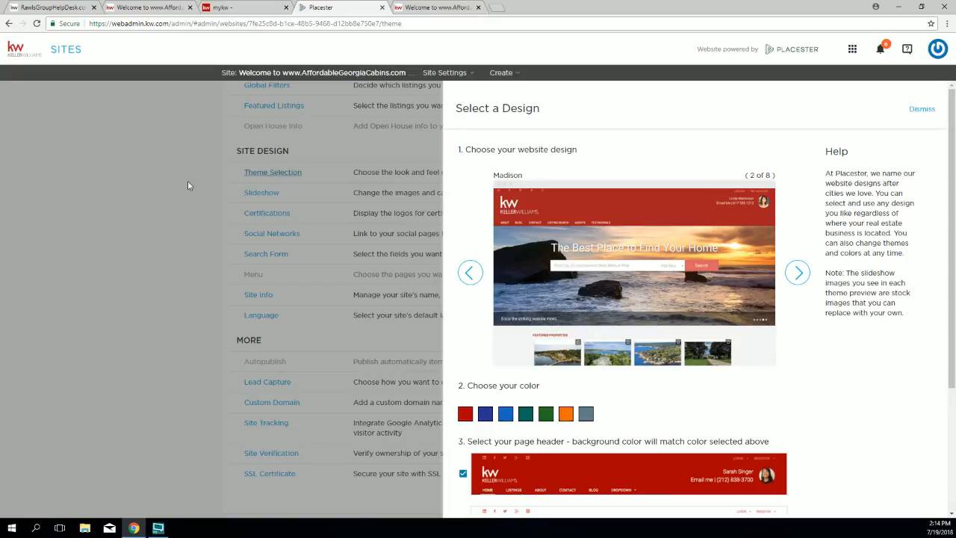
click(798, 273)
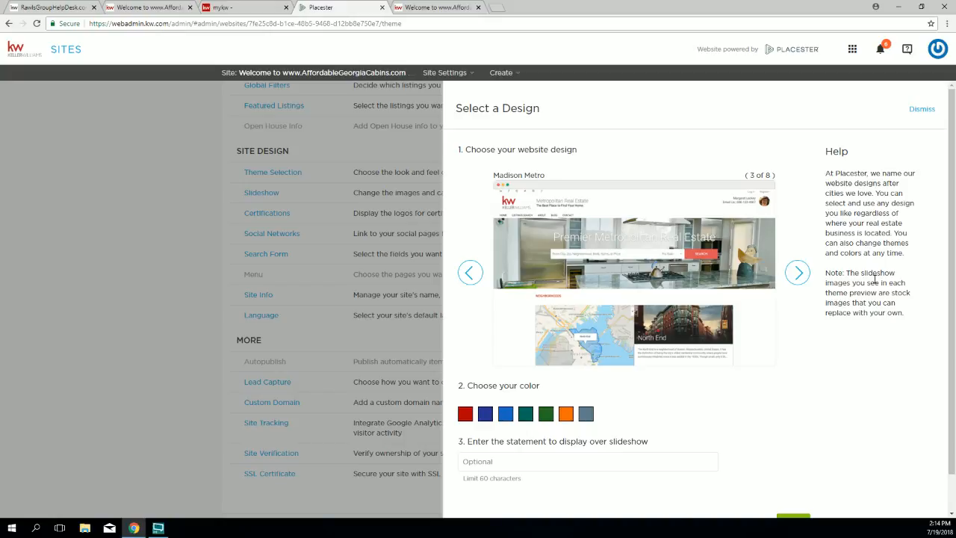
click(798, 275)
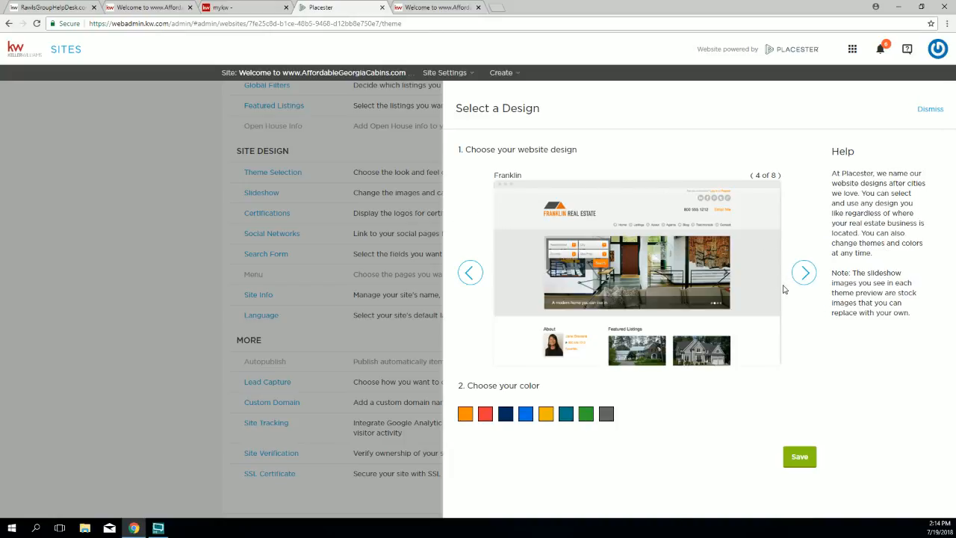
click(805, 274)
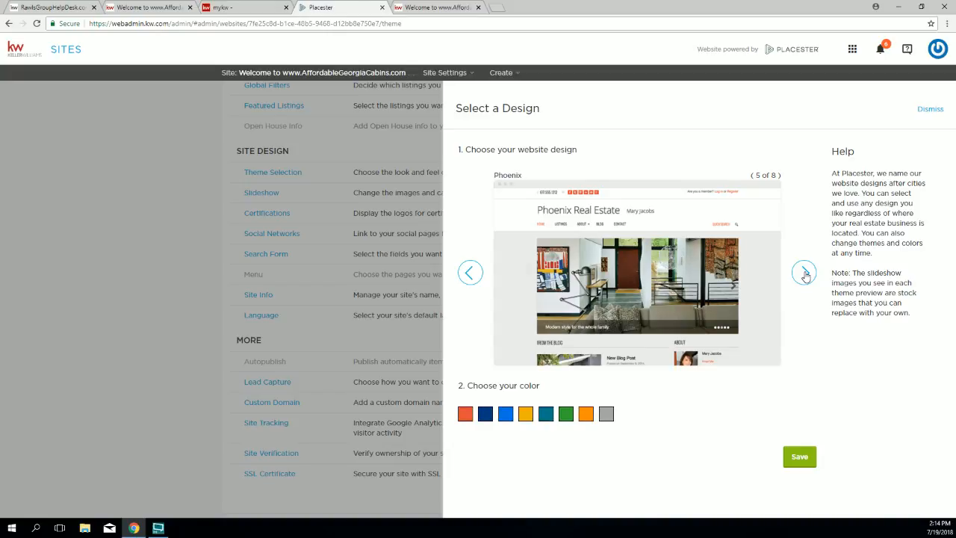
click(805, 274)
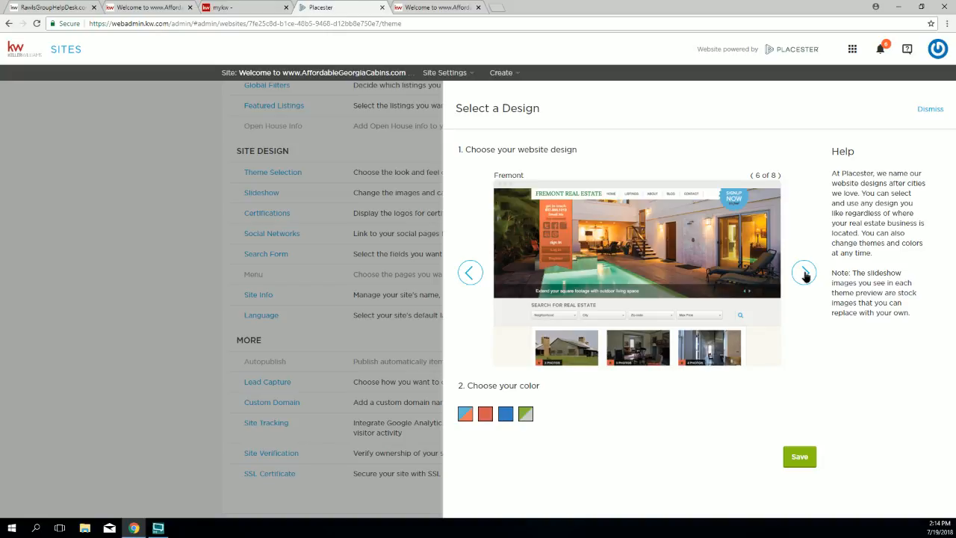
Step: Advance to the Sedona design, pick its Gold colour, save, and view the live site
click(805, 274)
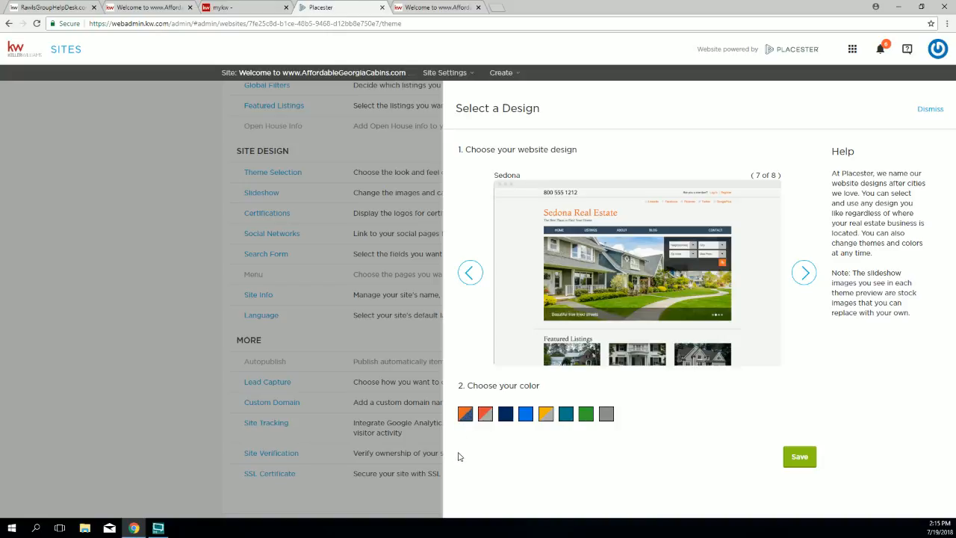
click(546, 416)
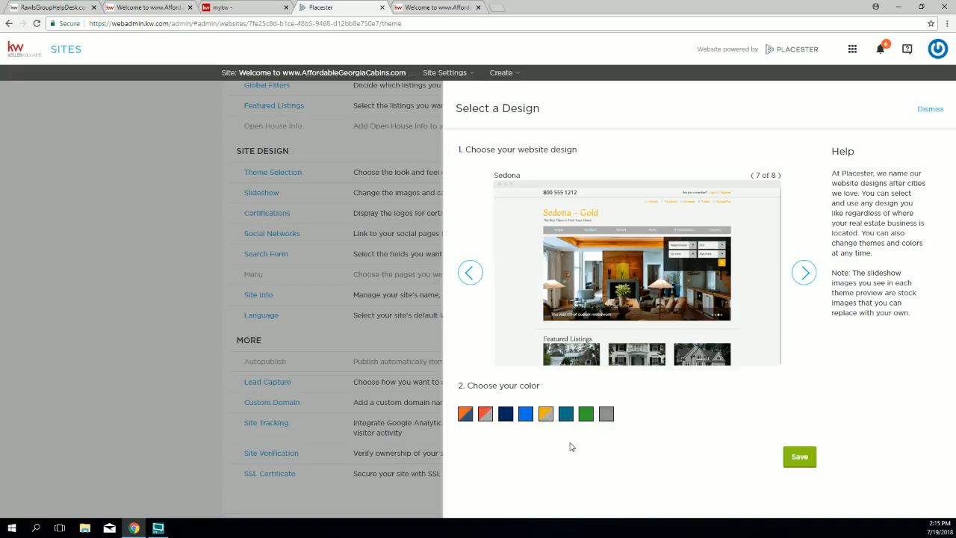
click(799, 460)
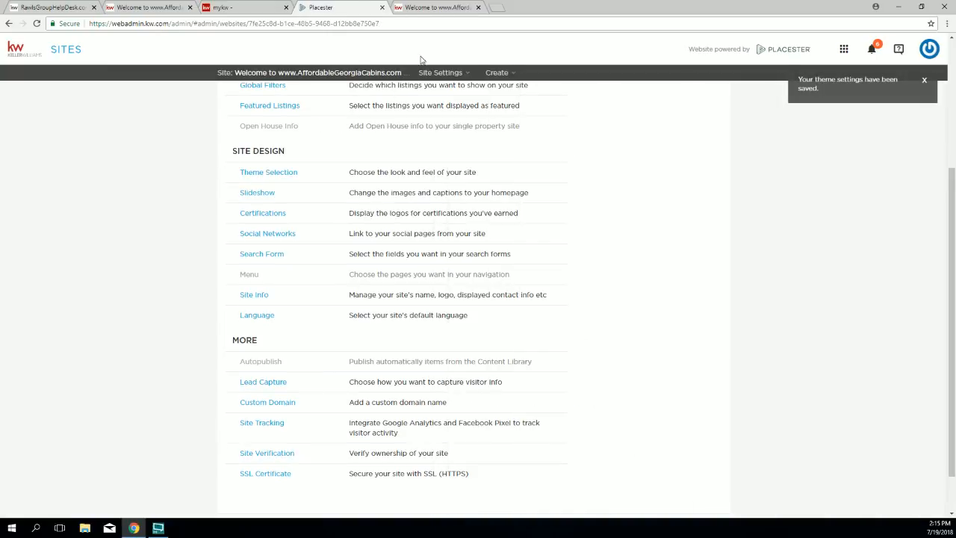
click(438, 9)
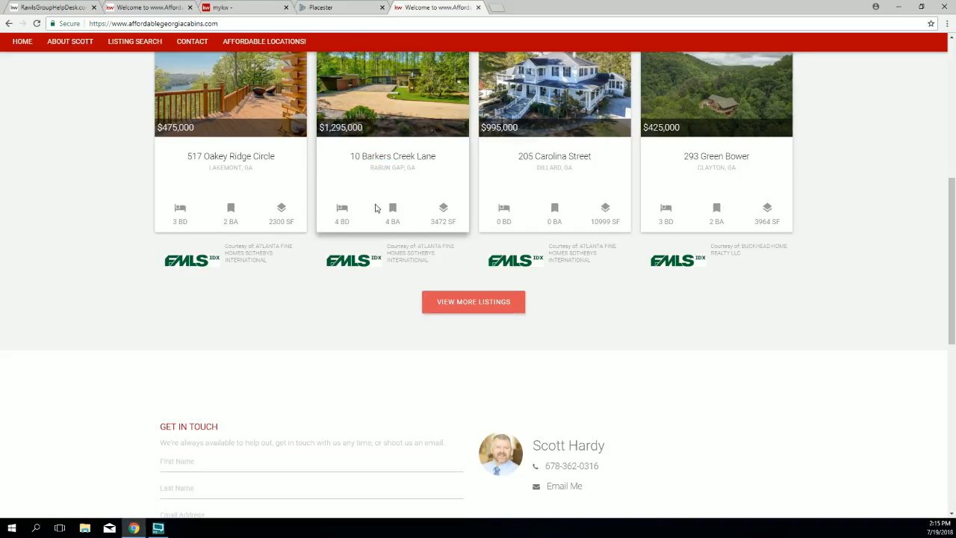
Step: Reload and scroll the live site to review the Sedona gold look, then open Theme Selection
scroll(373, 207, up, 3)
scroll(364, 166, up, 3)
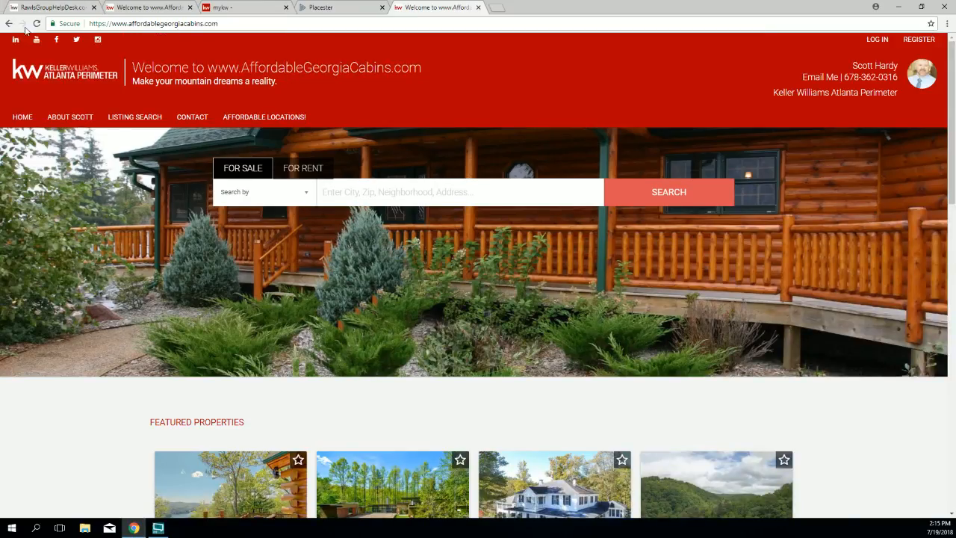
click(250, 124)
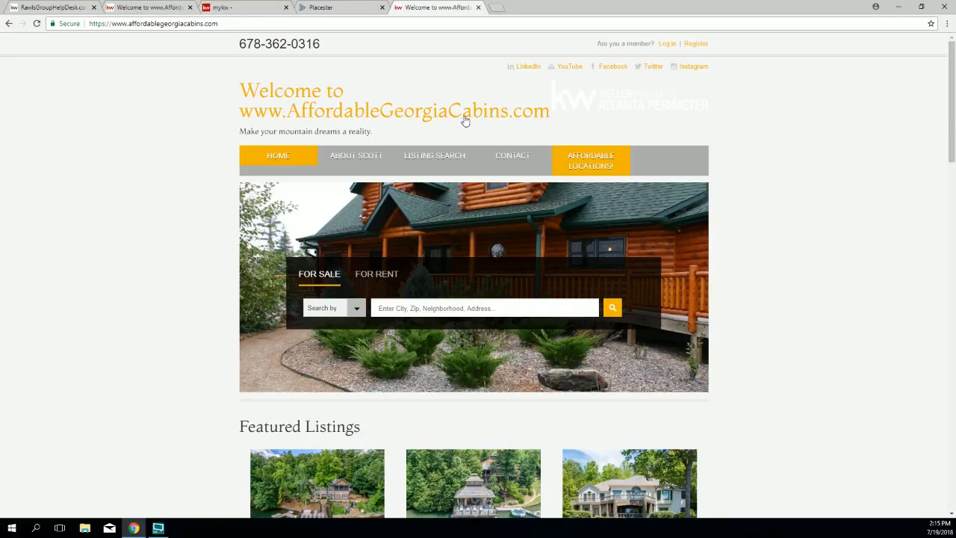
drag(696, 126, 628, 96)
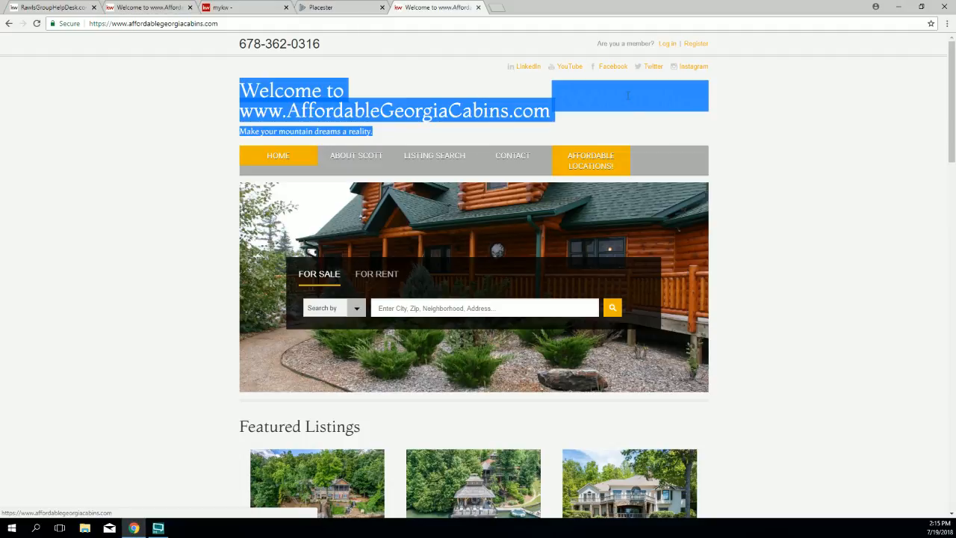
click(735, 116)
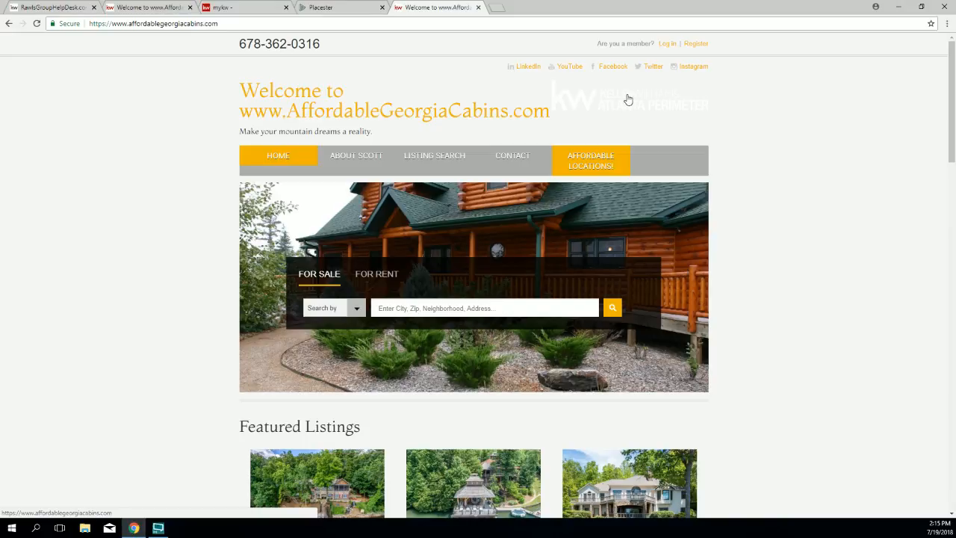
scroll(505, 213, down, 2)
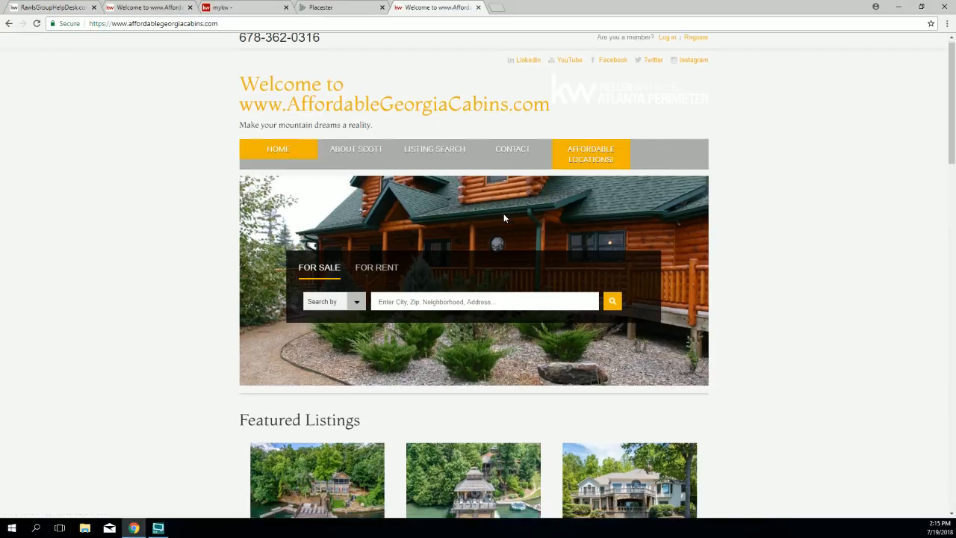
scroll(503, 214, down, 3)
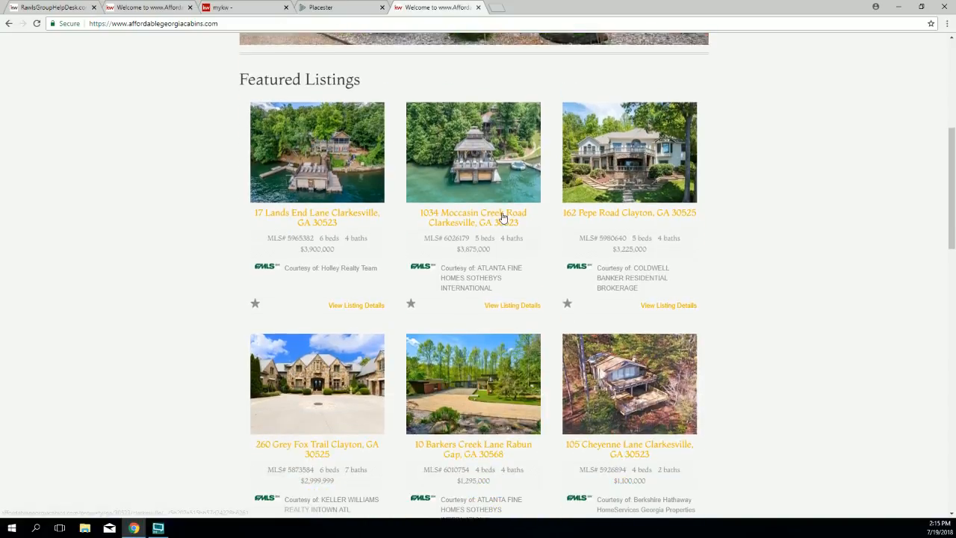
scroll(502, 216, down, 3)
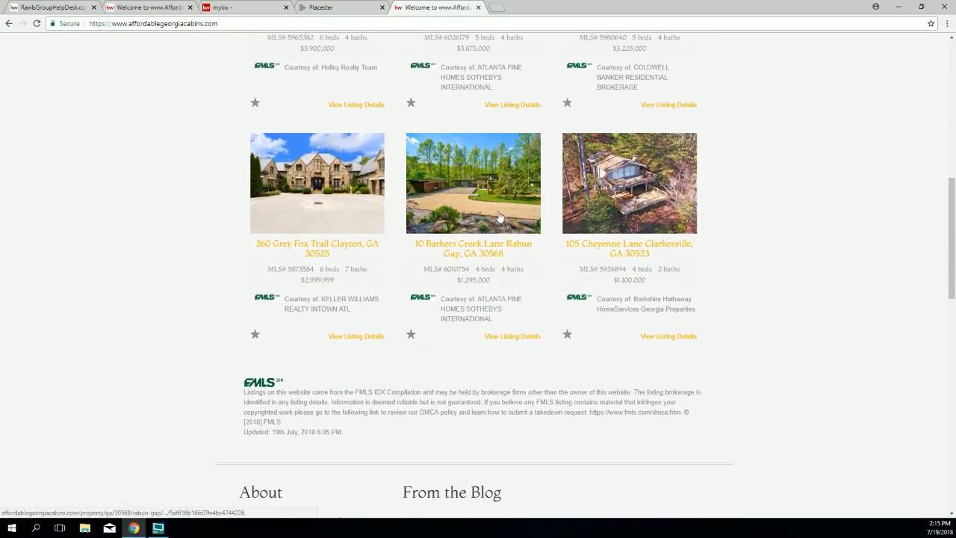
scroll(500, 217, up, 1)
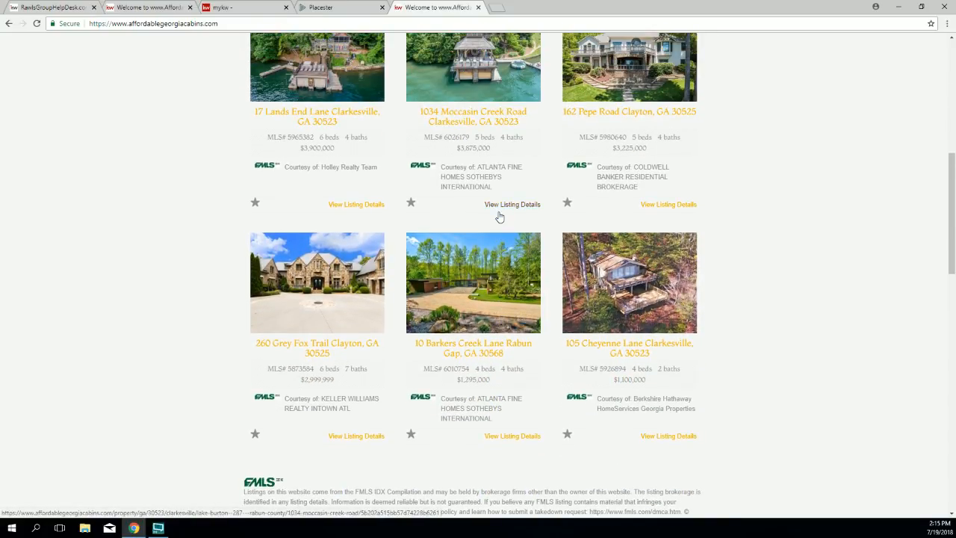
scroll(500, 217, down, 1)
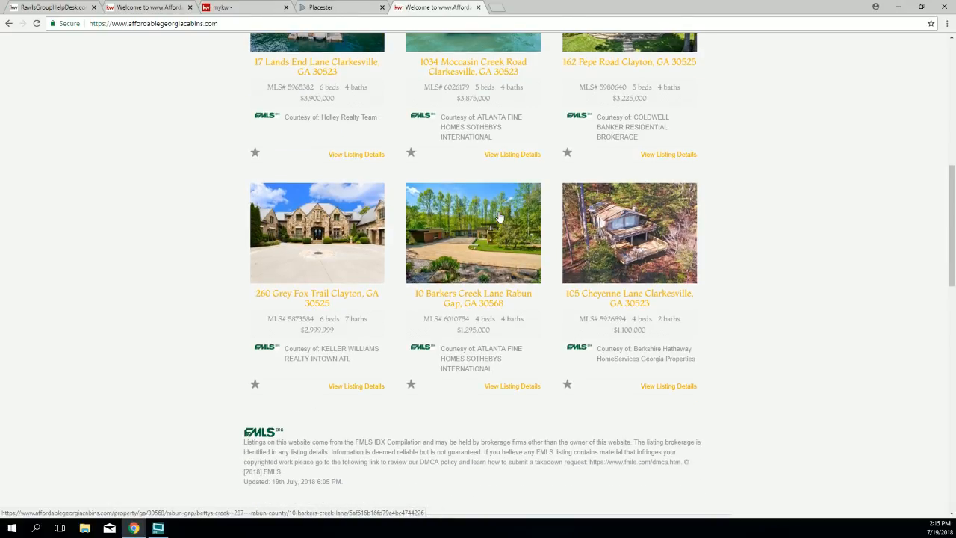
scroll(500, 216, up, 5)
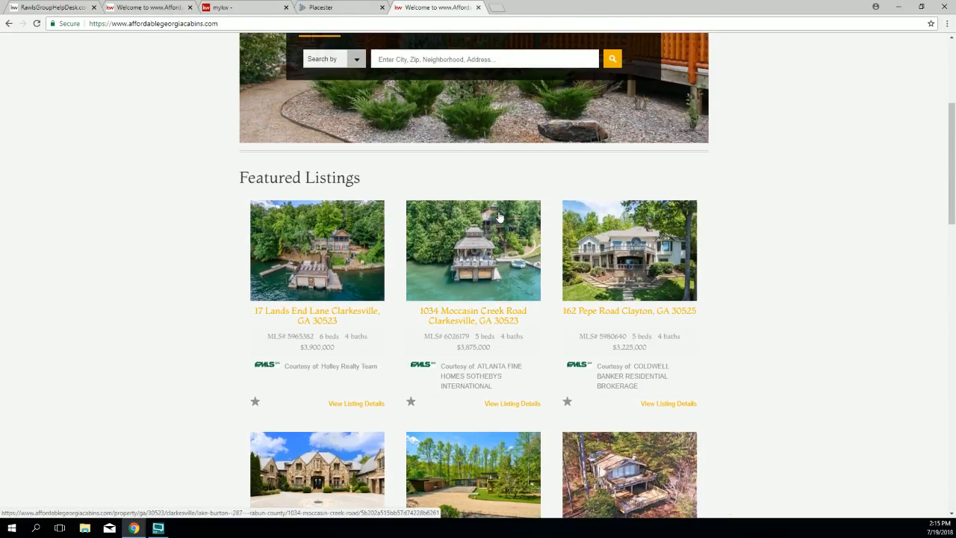
scroll(499, 216, up, 1)
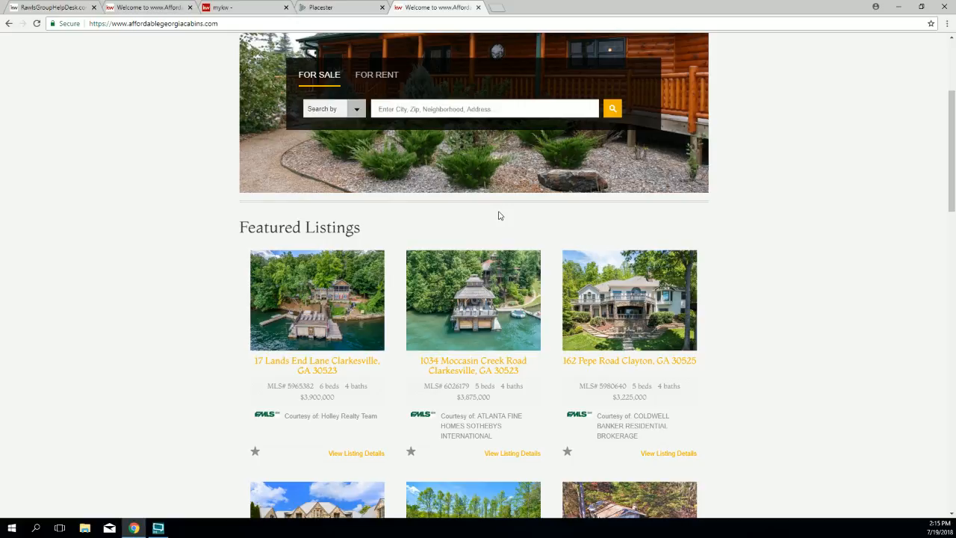
scroll(500, 216, up, 4)
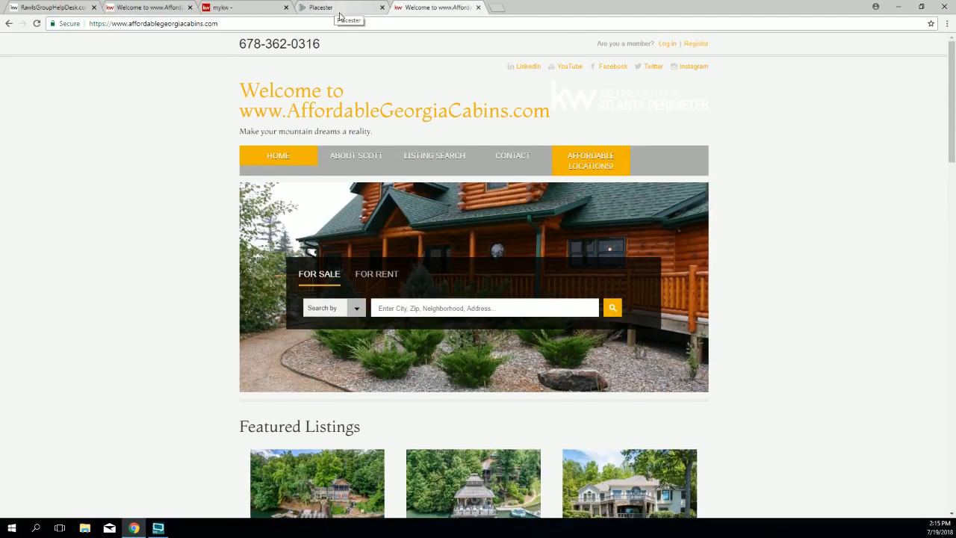
click(342, 9)
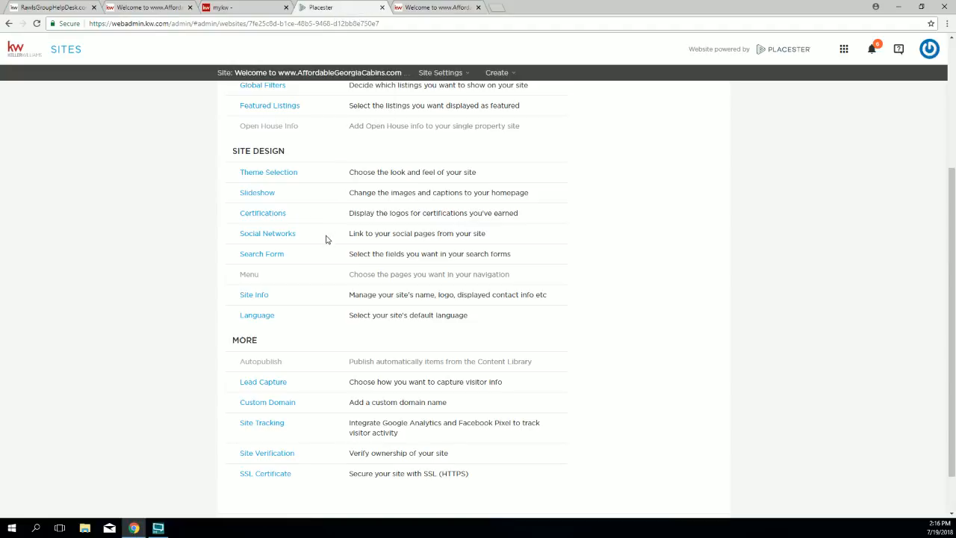
click(247, 173)
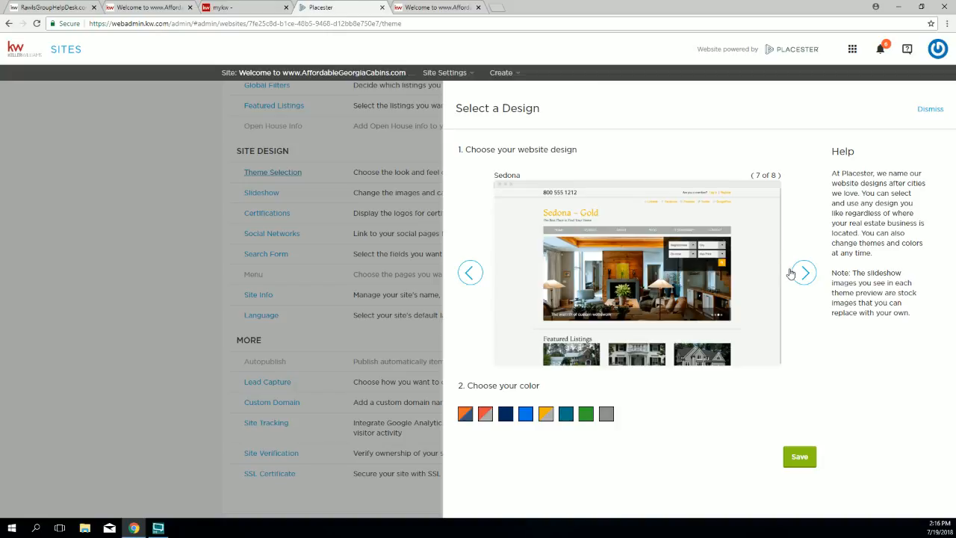
Step: Cycle to the Plymouth design (1 of 8), make it orange, save, and return to the live site
click(804, 272)
click(804, 272)
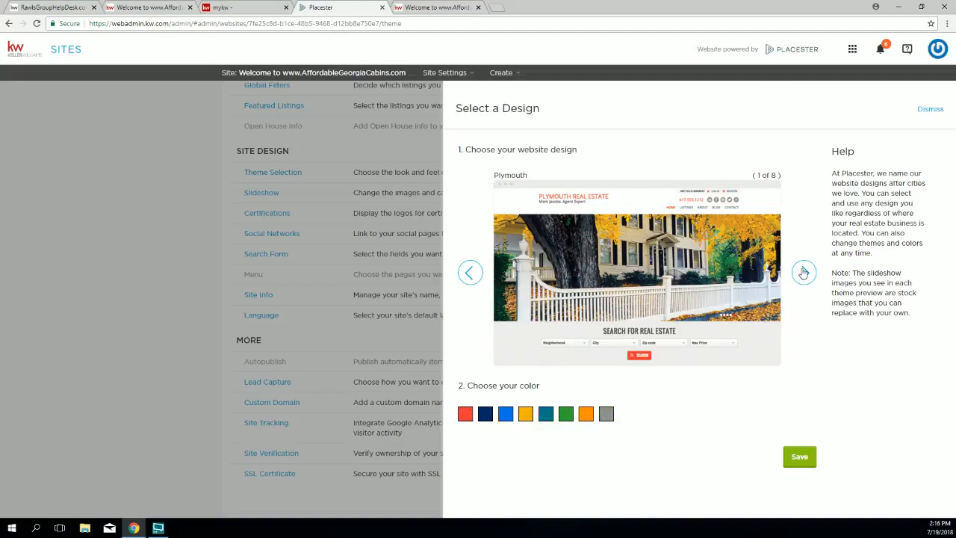
click(587, 414)
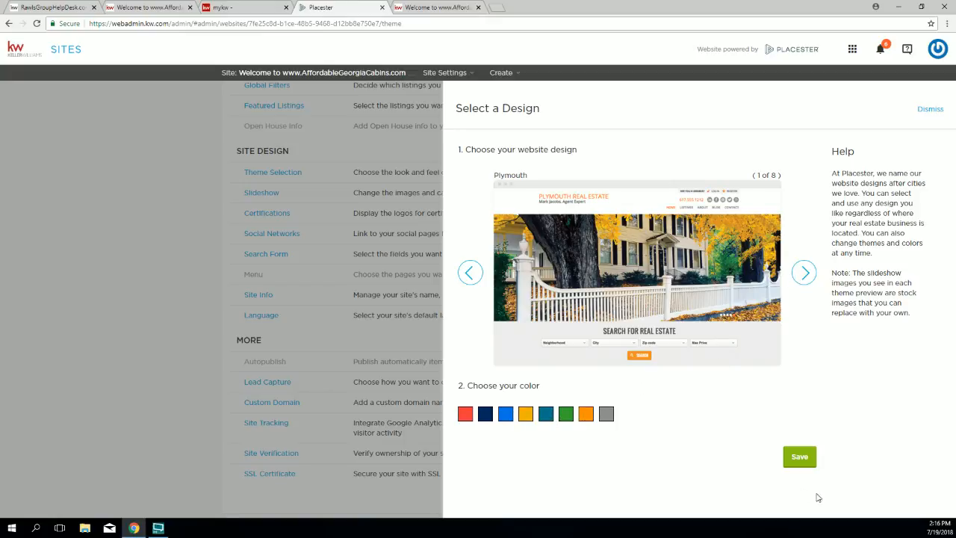
click(799, 457)
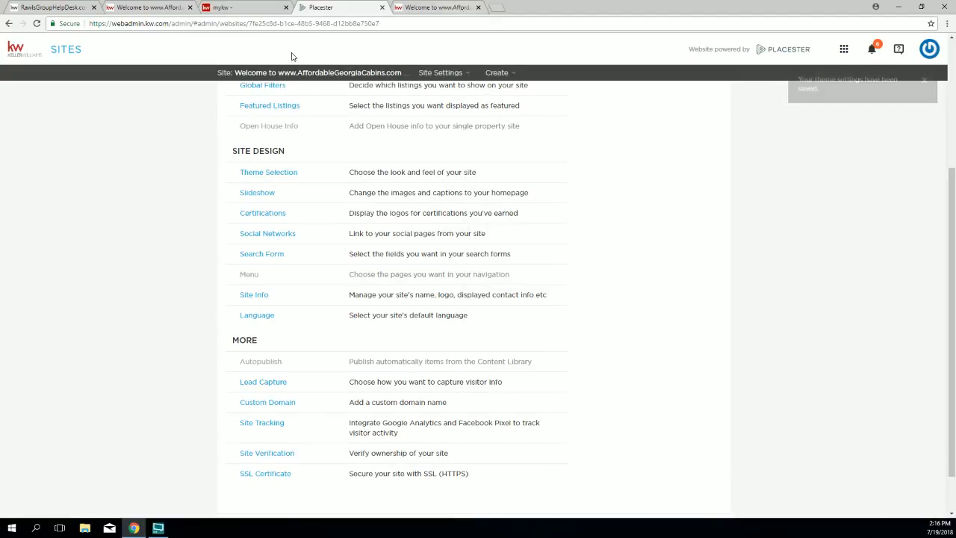
click(434, 7)
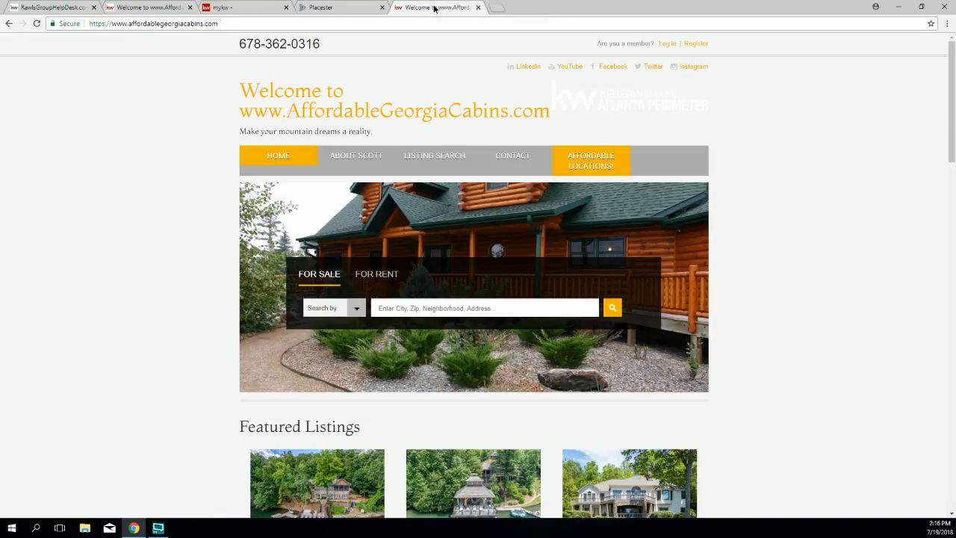
Step: Reload the live site and scroll through the orange Plymouth design's Rabun County featured listings
click(37, 23)
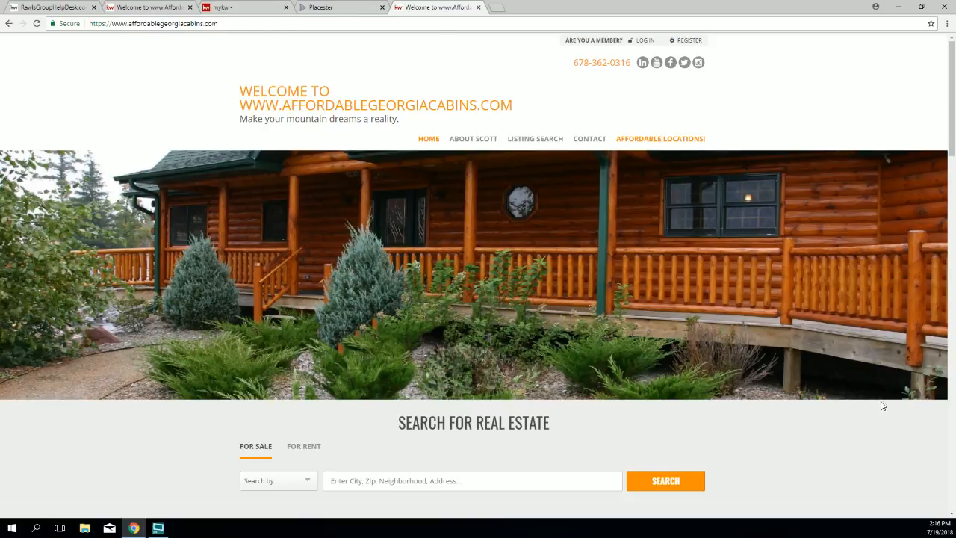
scroll(554, 228, down, 2)
scroll(554, 228, down, 3)
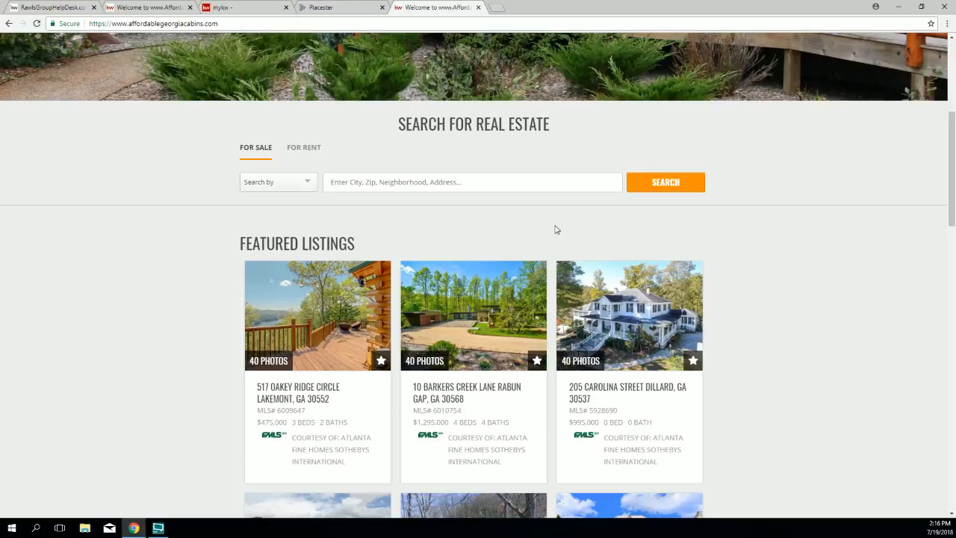
scroll(556, 229, down, 1)
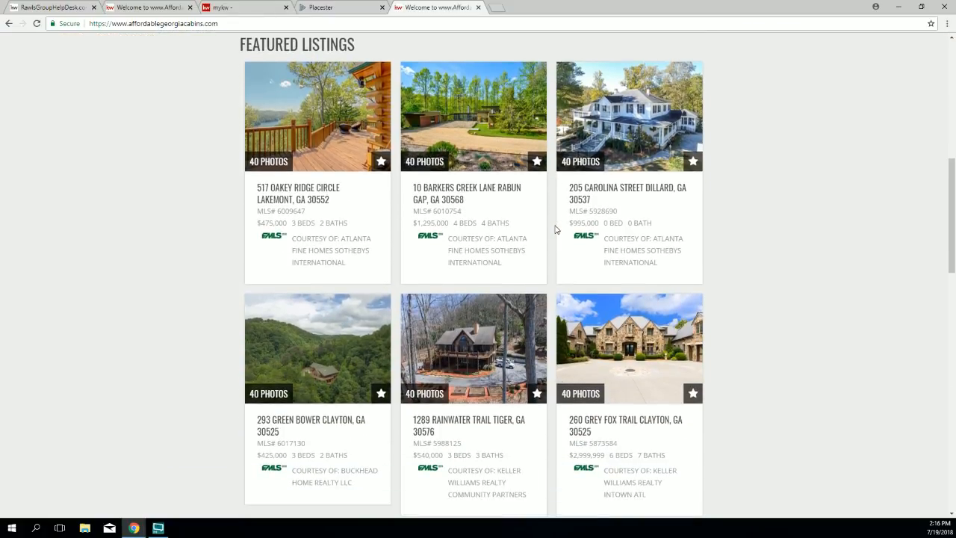
scroll(555, 230, down, 4)
scroll(555, 229, down, 2)
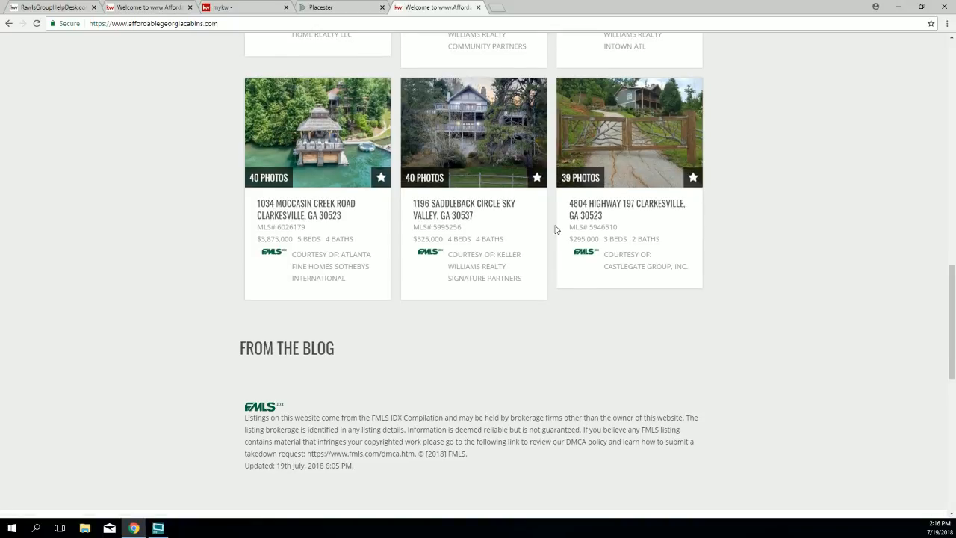
scroll(556, 230, up, 3)
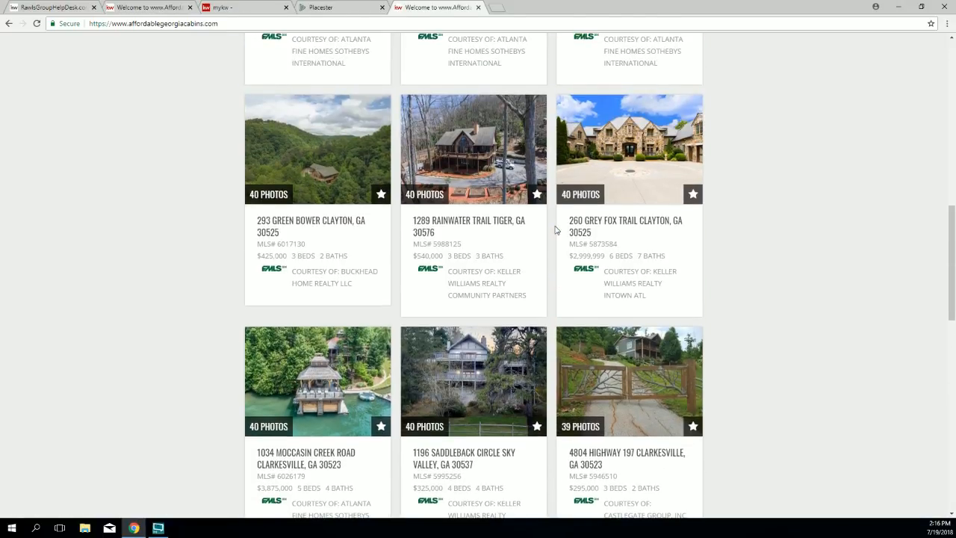
scroll(556, 230, up, 3)
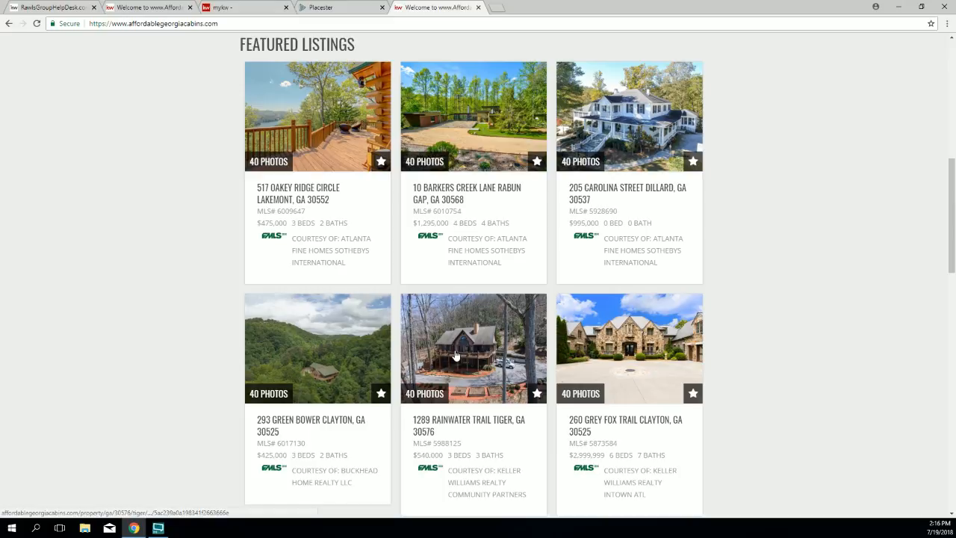
scroll(455, 356, up, 3)
click(609, 320)
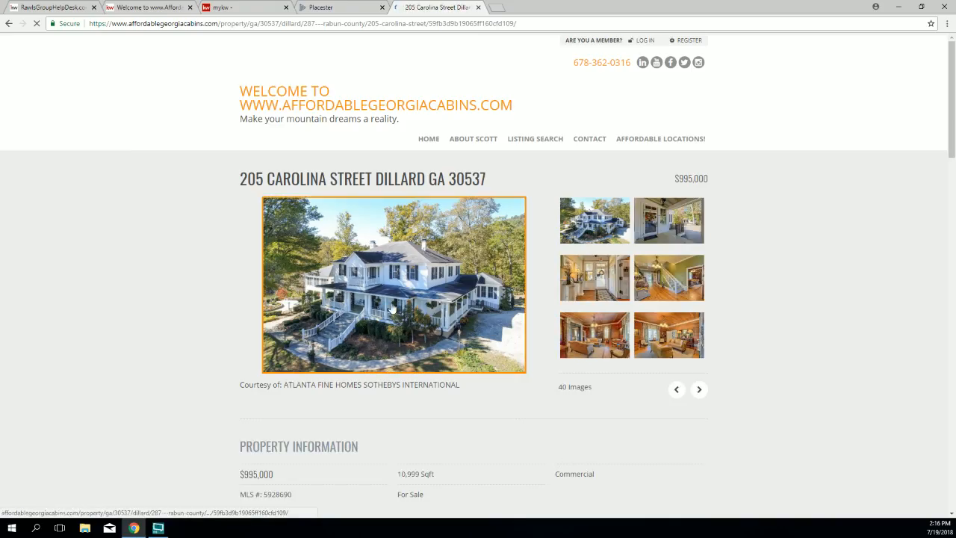
scroll(363, 281, down, 1)
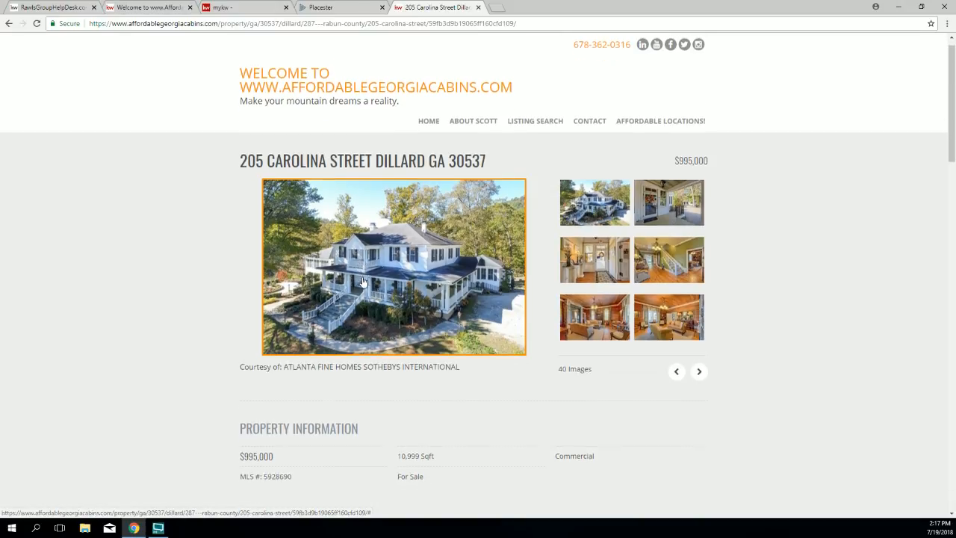
scroll(250, 222, up, 1)
click(261, 91)
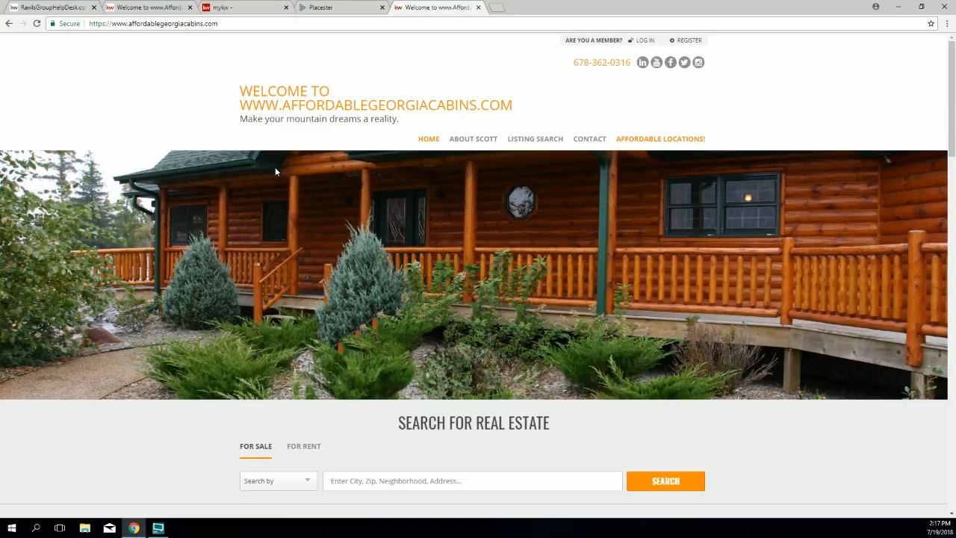
Step: Reopen the design choices, glance at Madison Metro, and go back to the Madison design
click(329, 8)
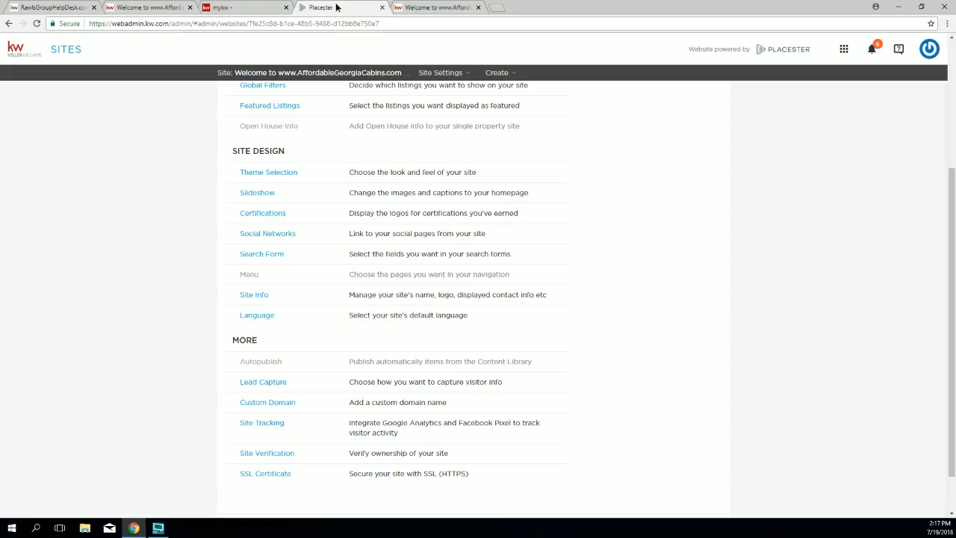
click(265, 175)
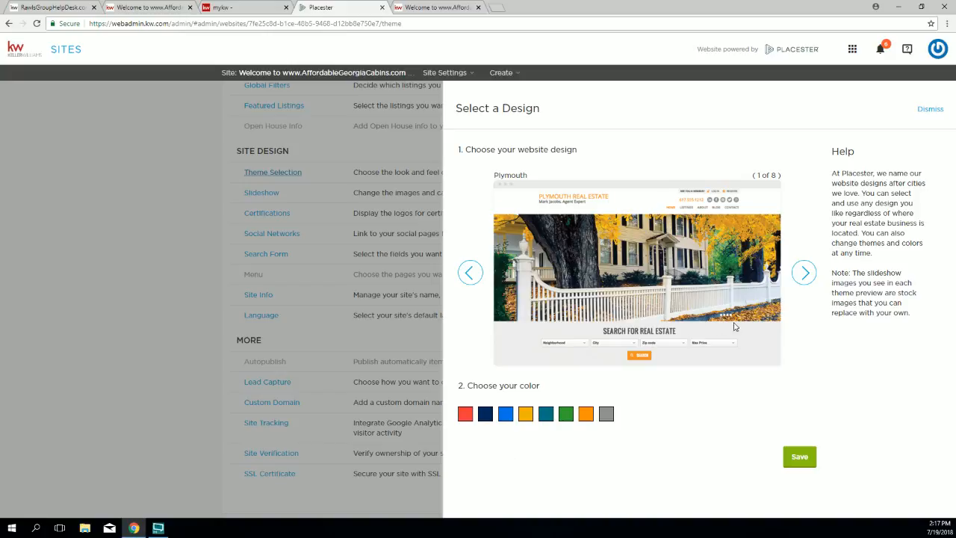
click(811, 275)
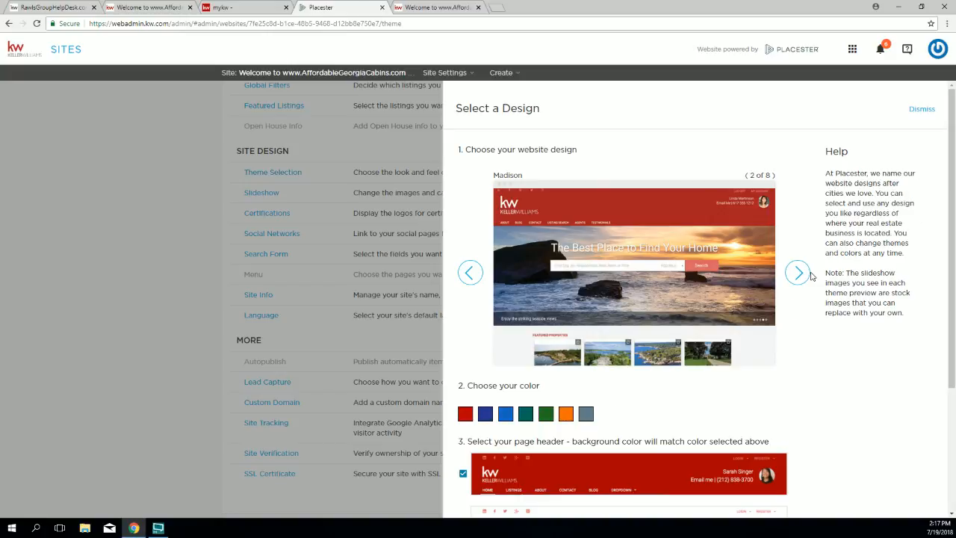
click(798, 273)
click(792, 267)
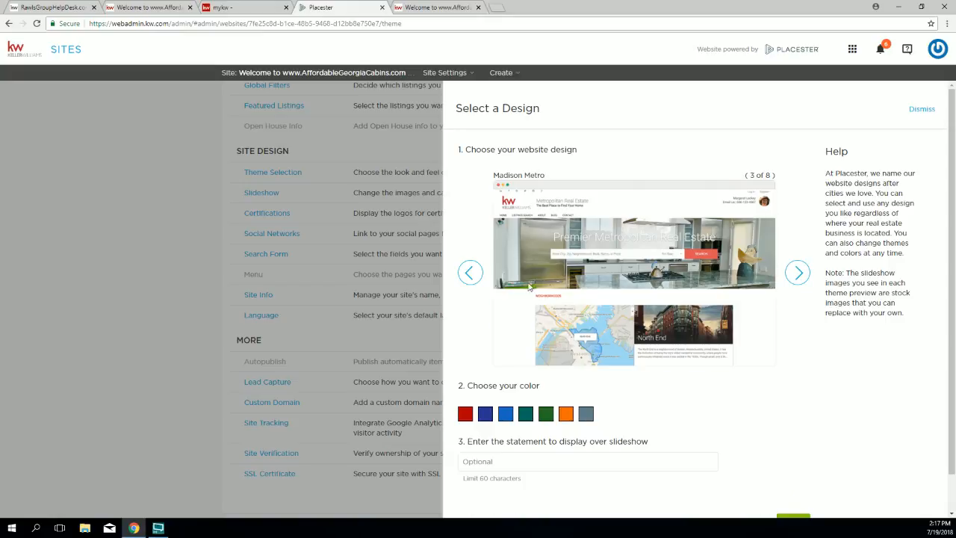
click(469, 273)
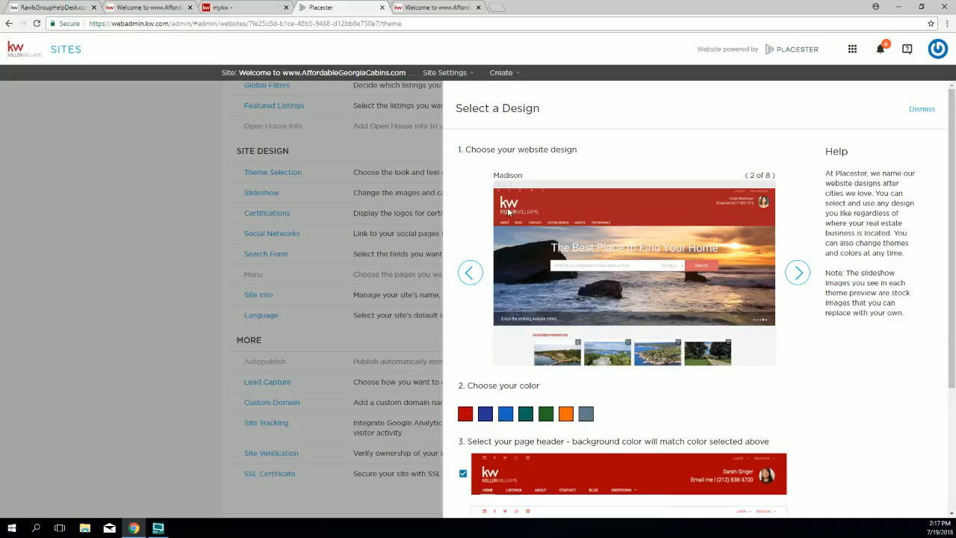
scroll(513, 375, down, 1)
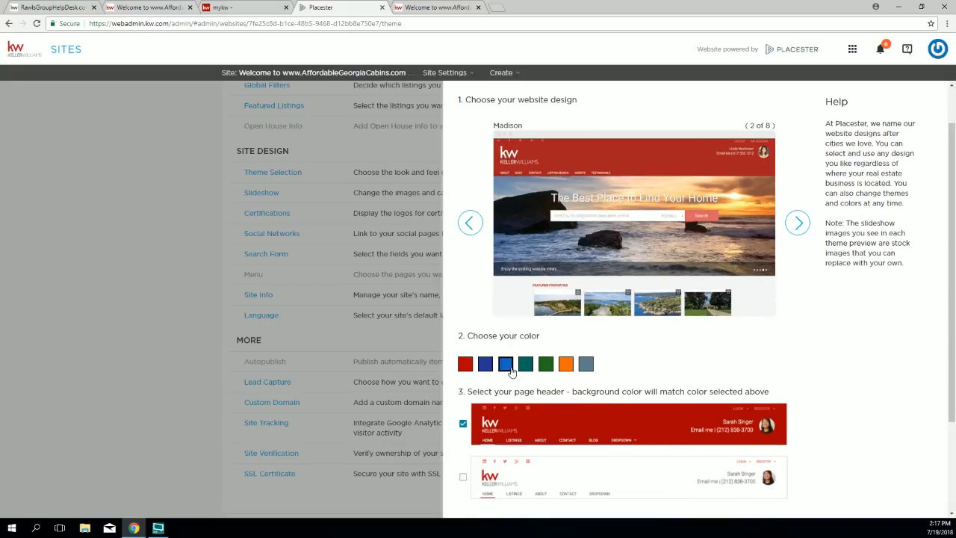
scroll(510, 371, down, 3)
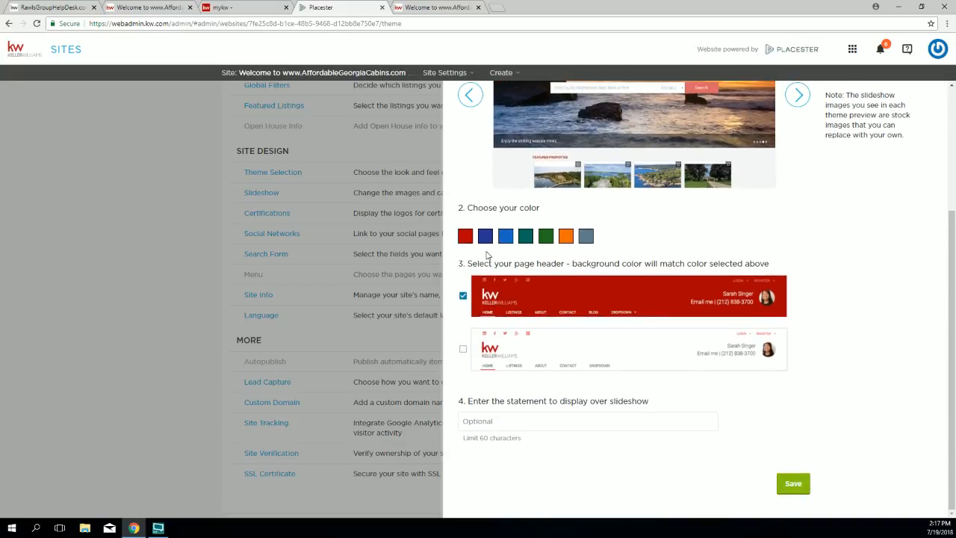
drag(456, 262, 743, 264)
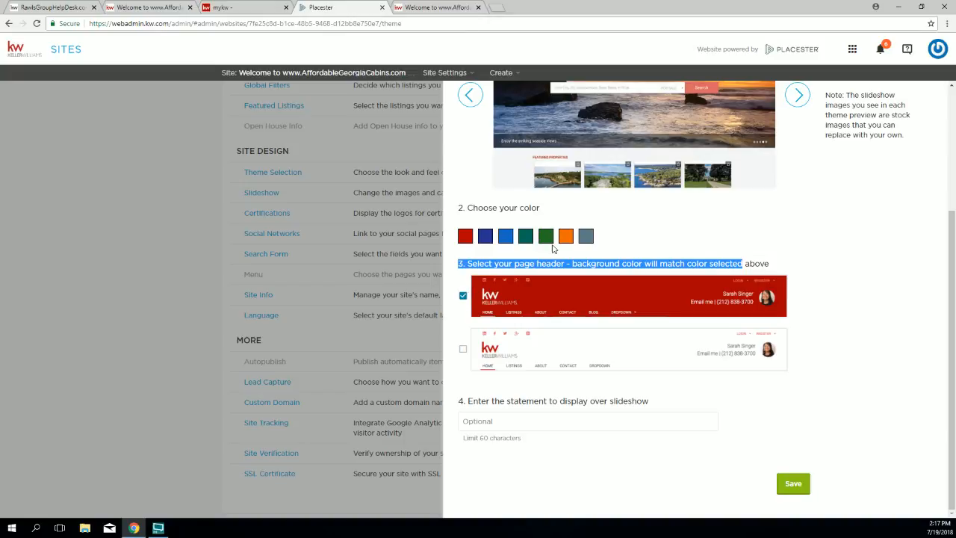
Step: Preview Madison in grey, orange and blue, then advance to Madison Metro (3 of 8)
click(587, 237)
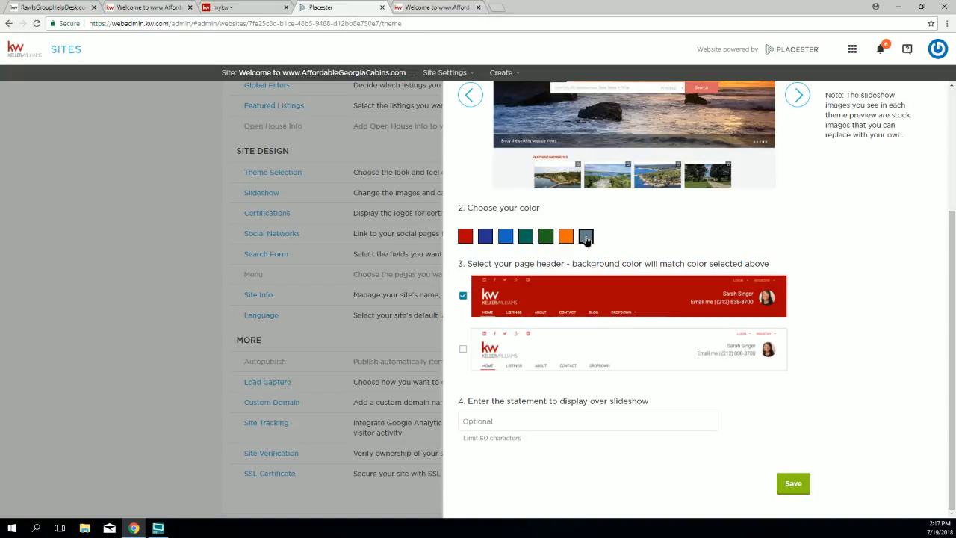
scroll(594, 217, up, 3)
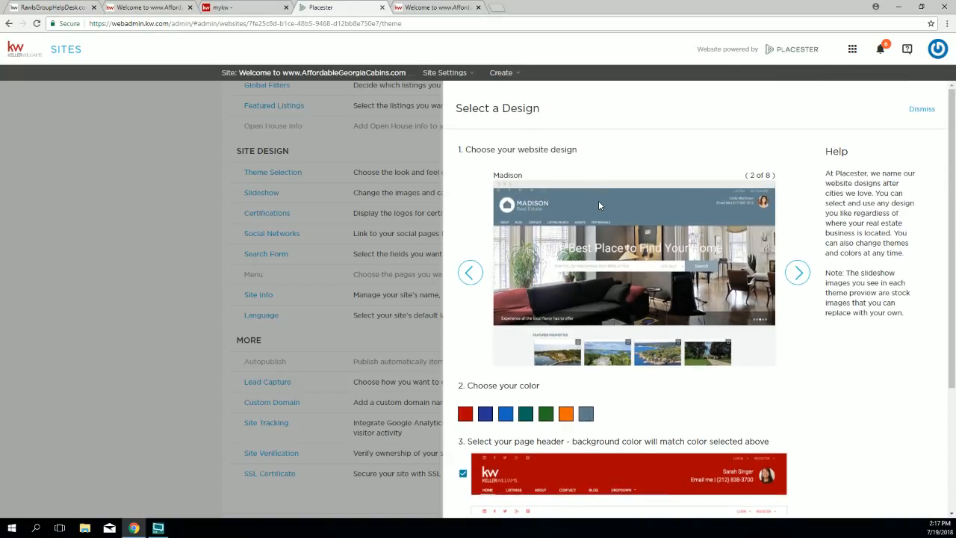
scroll(673, 224, down, 1)
click(566, 364)
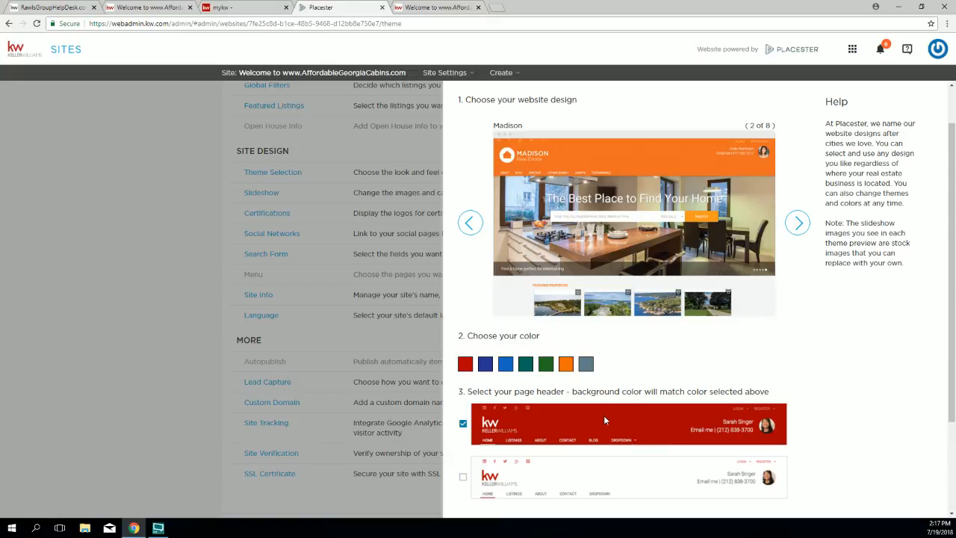
scroll(590, 388, down, 1)
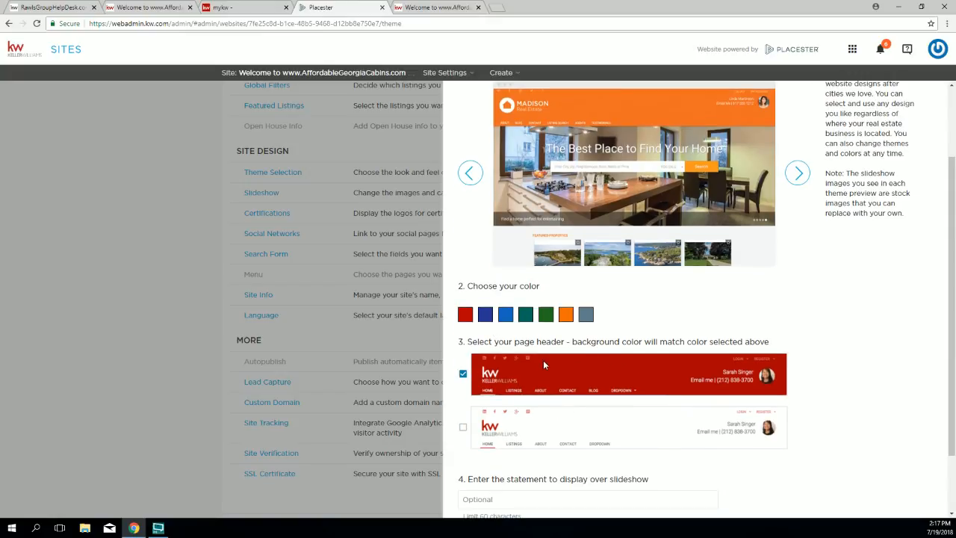
click(506, 314)
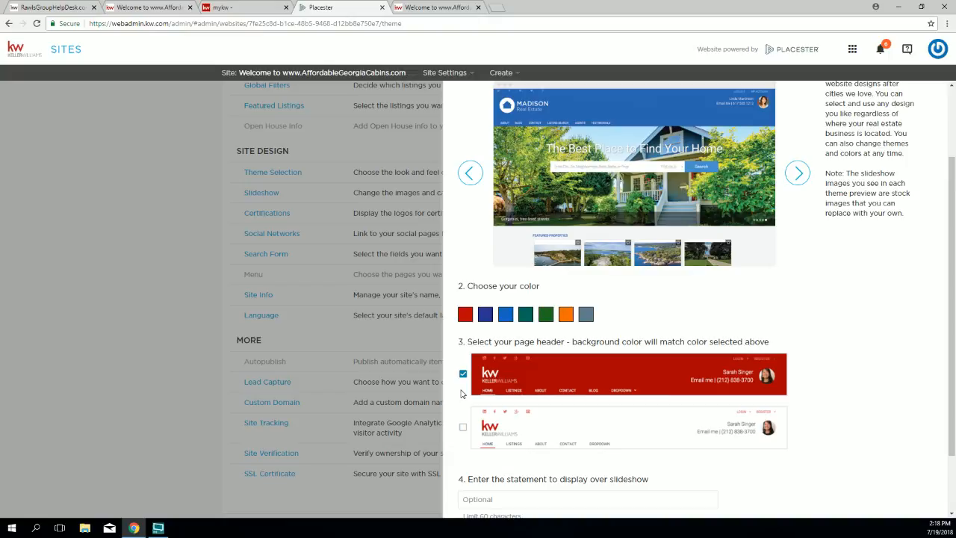
scroll(617, 282, up, 3)
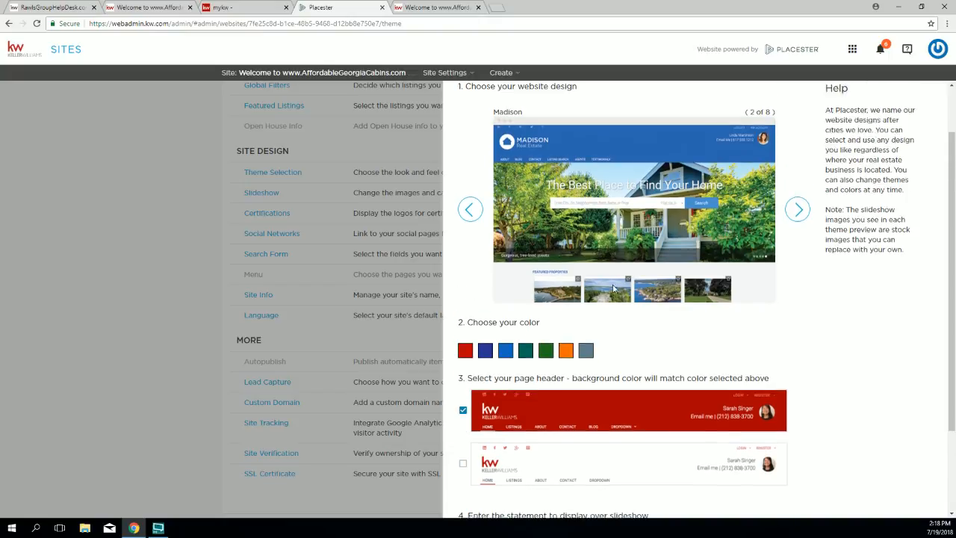
scroll(689, 337, down, 2)
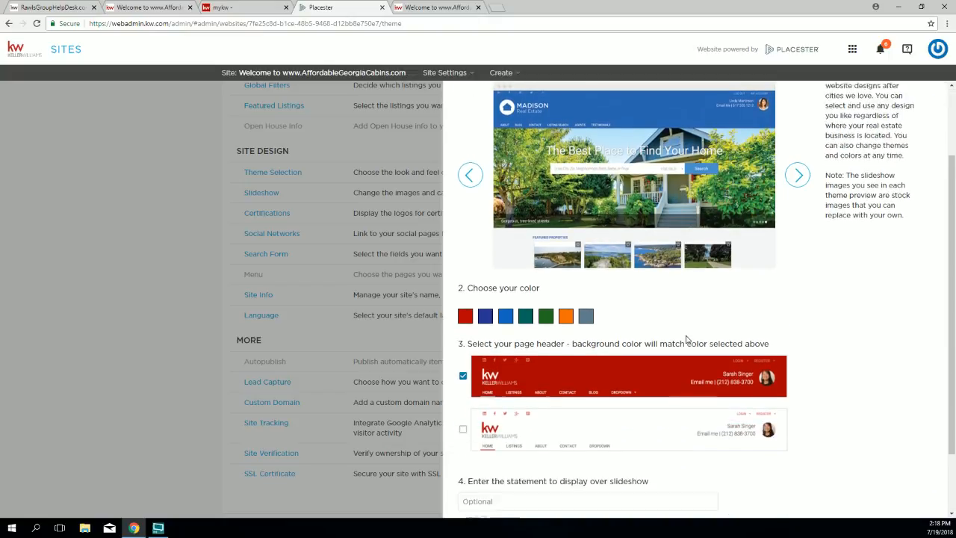
drag(458, 292, 576, 293)
scroll(672, 284, up, 2)
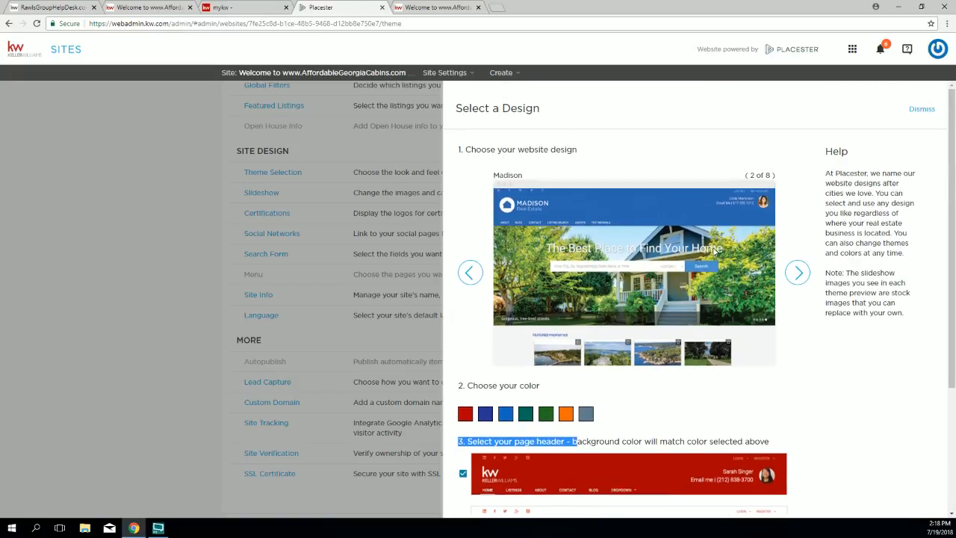
click(797, 272)
Step: Return to the Madison design and review its slideshow statement and page header options
scroll(609, 323, down, 1)
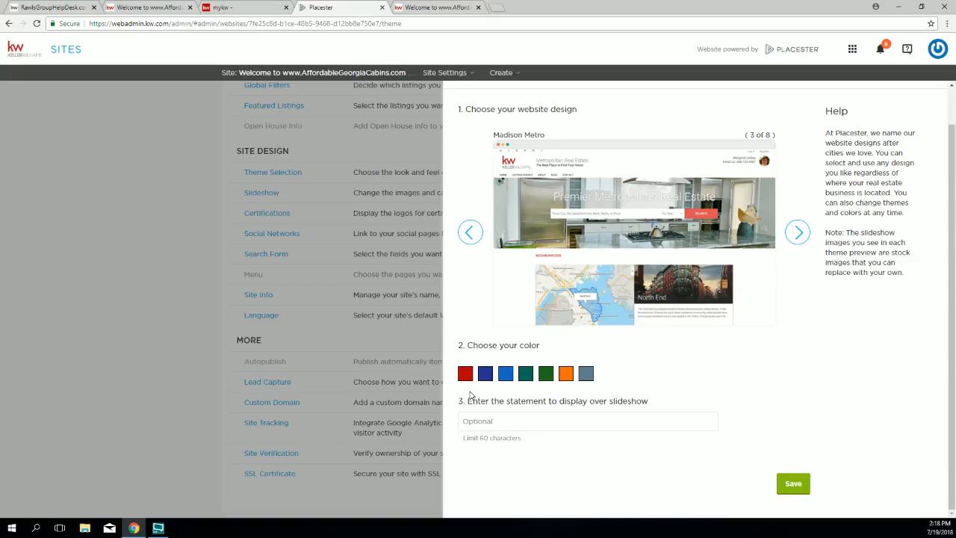
drag(468, 401, 635, 398)
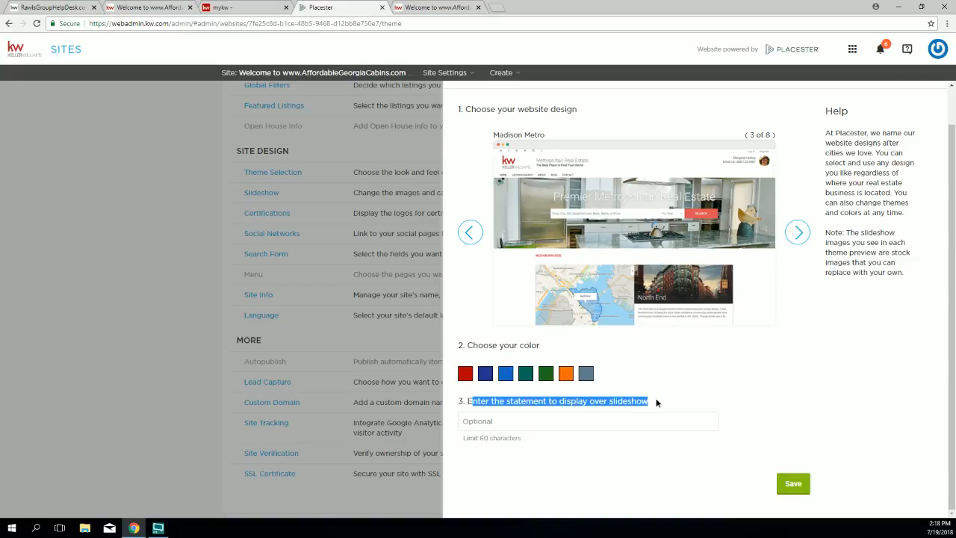
click(469, 232)
drag(470, 401, 621, 401)
scroll(568, 401, down, 2)
drag(468, 401, 551, 401)
drag(461, 263, 572, 264)
scroll(623, 177, up, 2)
drag(494, 148, 506, 150)
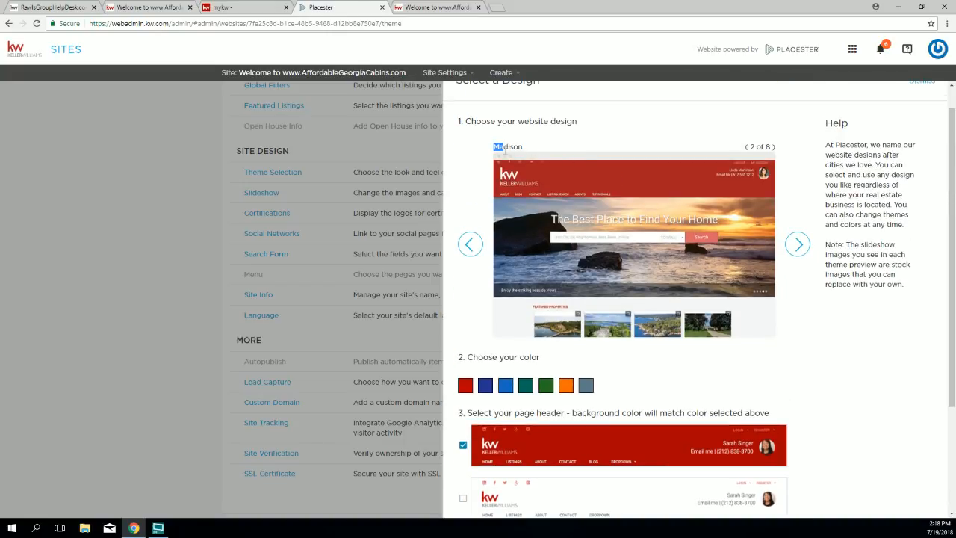
scroll(557, 276, down, 2)
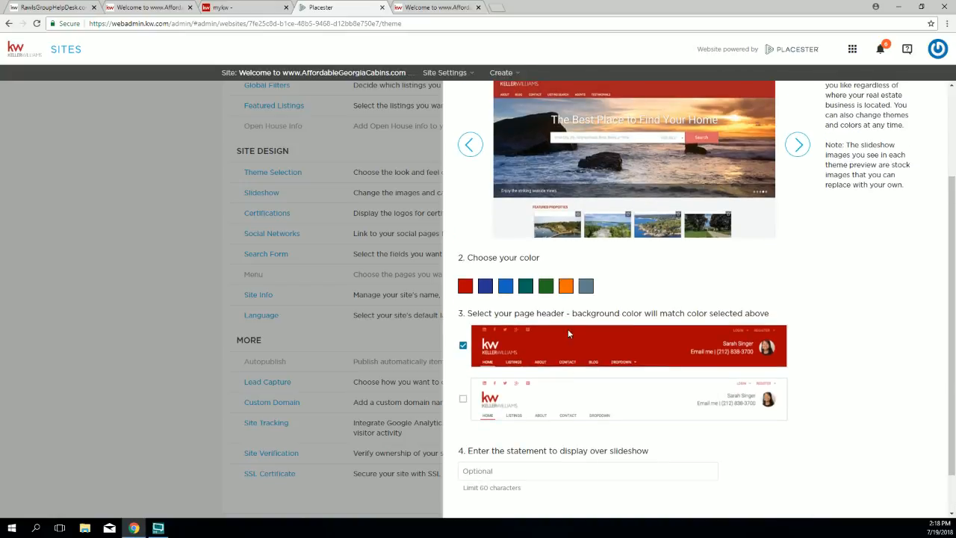
scroll(572, 396, up, 3)
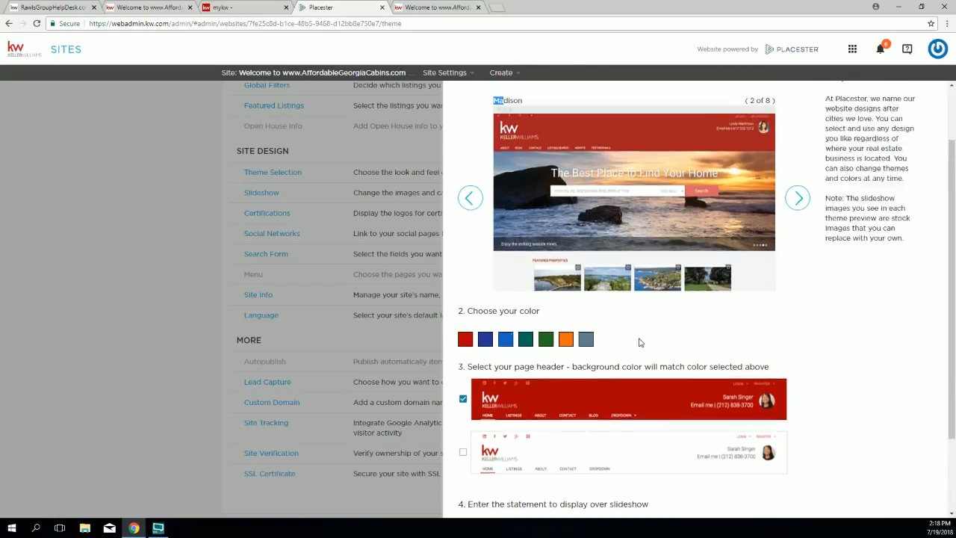
Step: Preview the next design, Madison Metro, then switch back to the red Madison design (2 of 8)
click(796, 274)
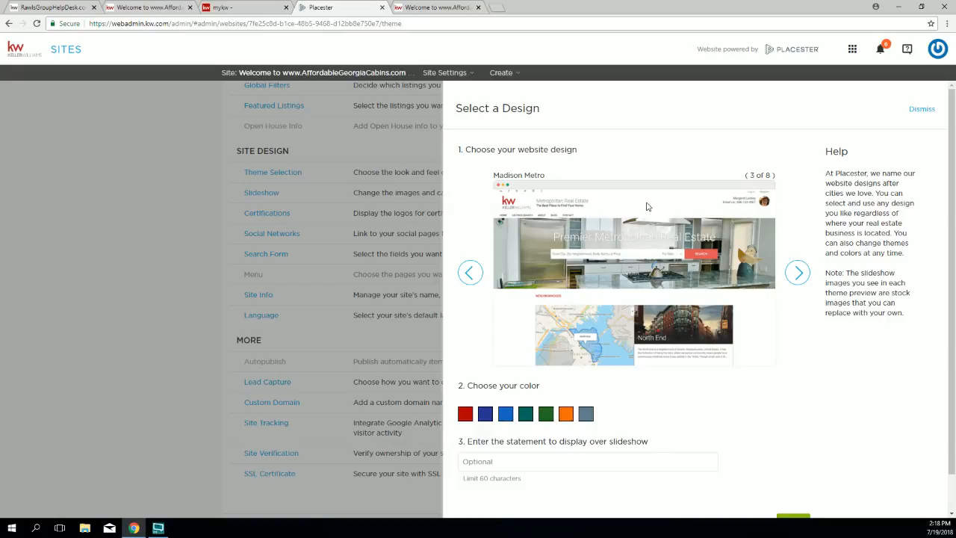
scroll(563, 323, down, 1)
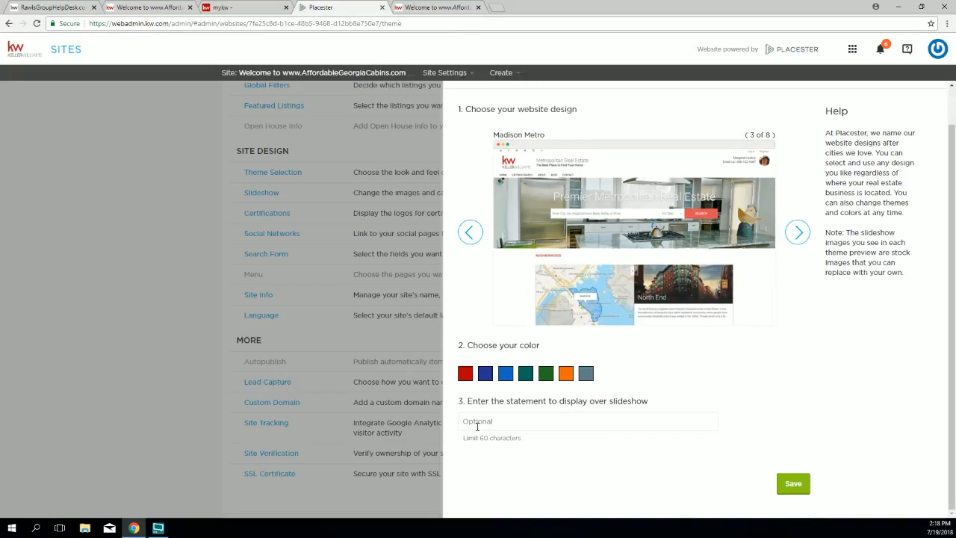
click(471, 232)
scroll(495, 431, down, 3)
drag(459, 302, 750, 301)
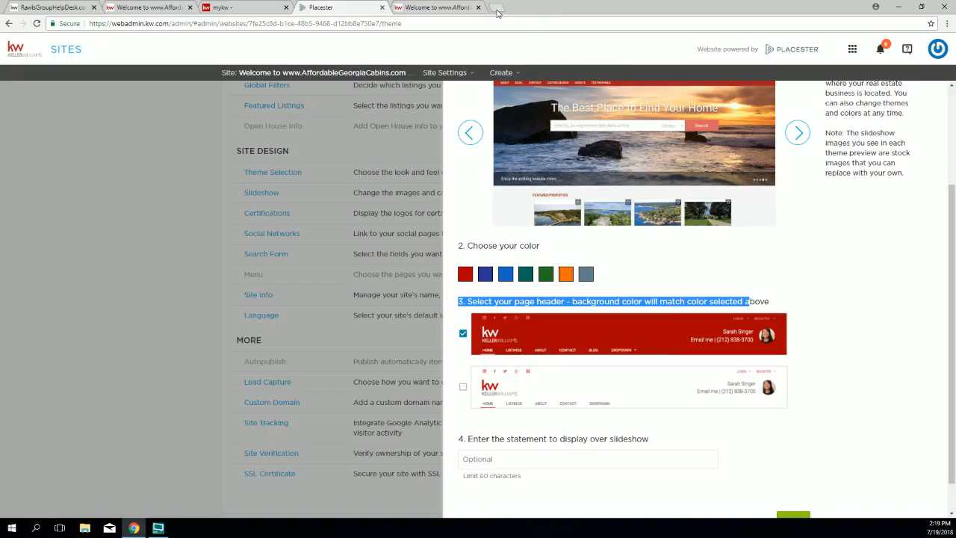
scroll(551, 176, up, 1)
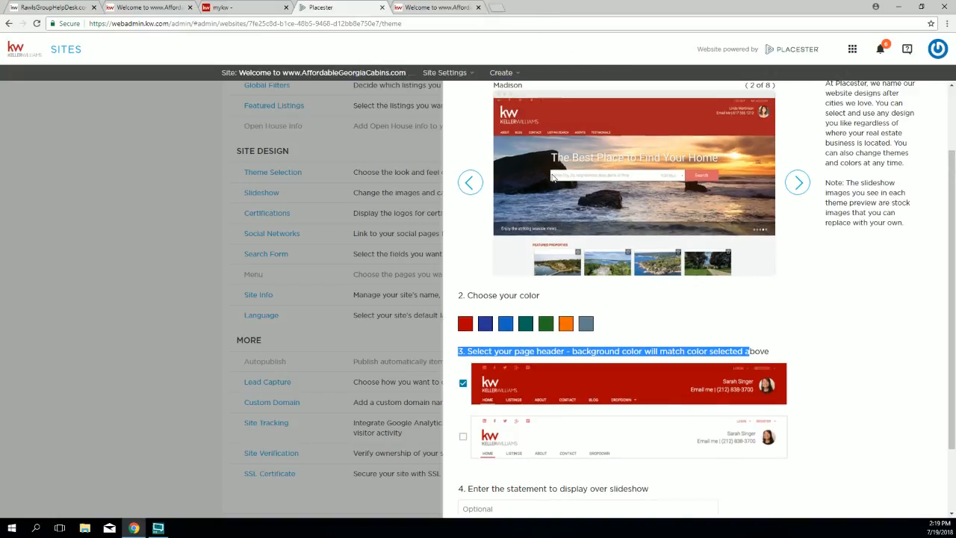
click(816, 271)
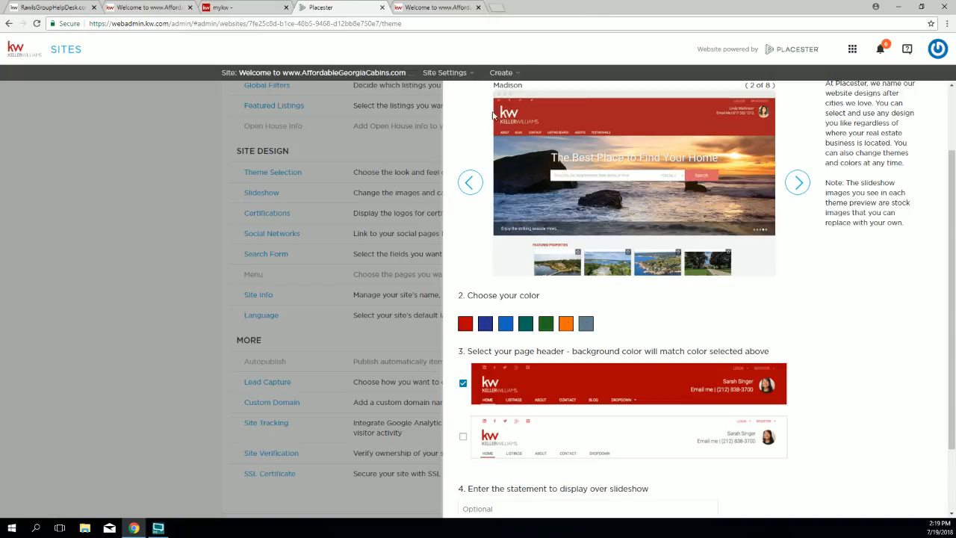
Step: Search 'kc living 365' in a new tab and open the kcliving365.com real estate site
click(497, 7)
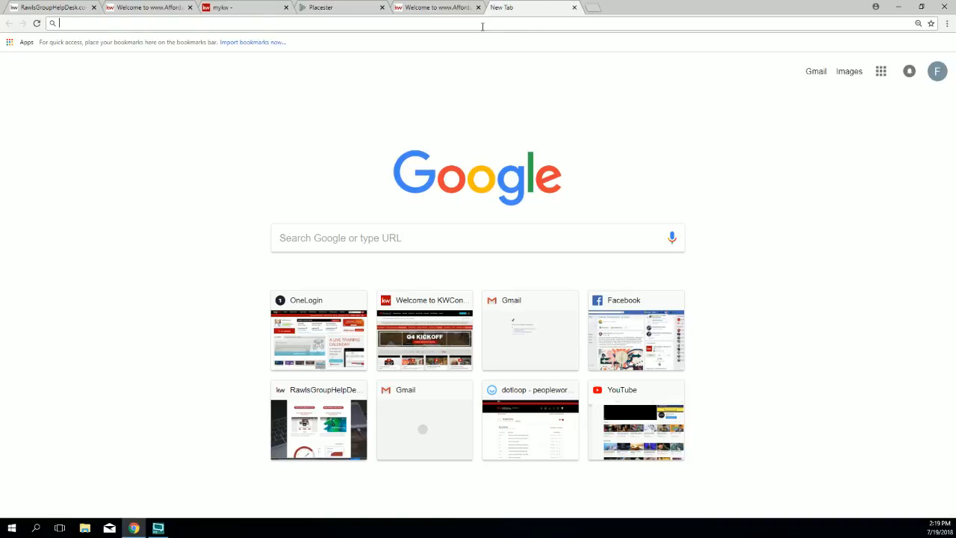
text(k)
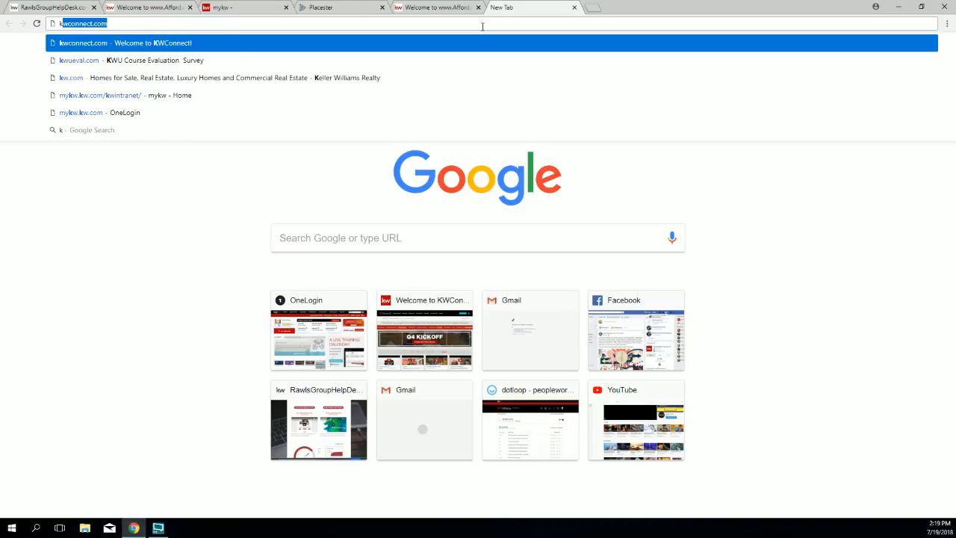
text(c living 365)
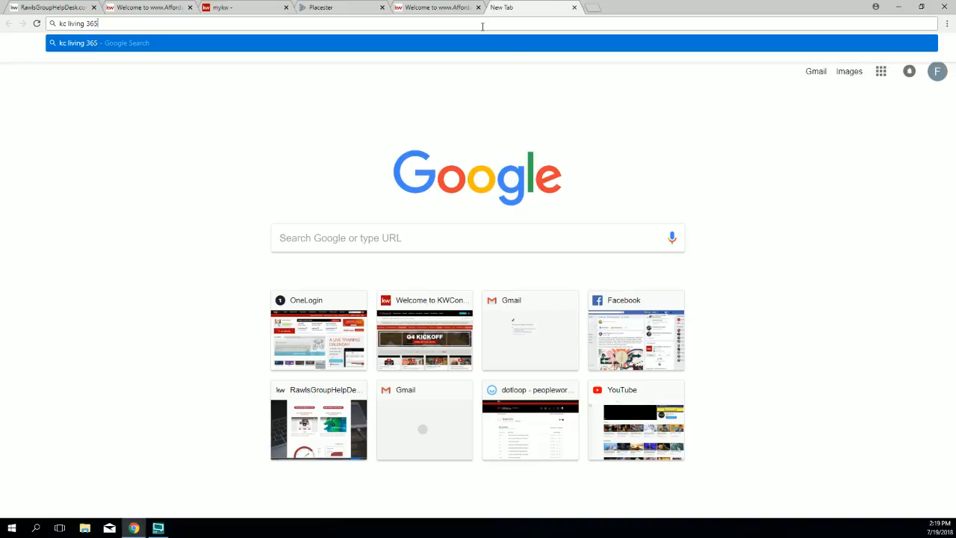
key(Return)
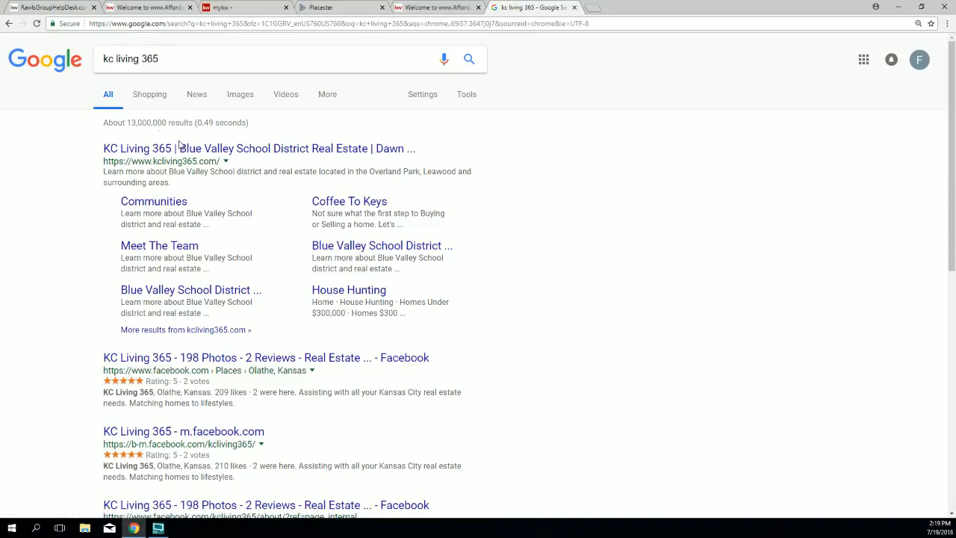
click(153, 149)
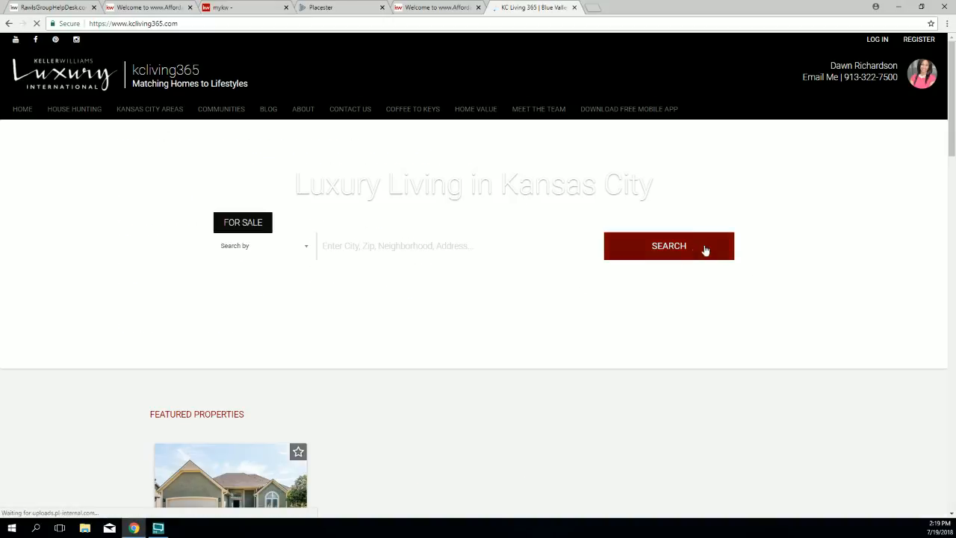
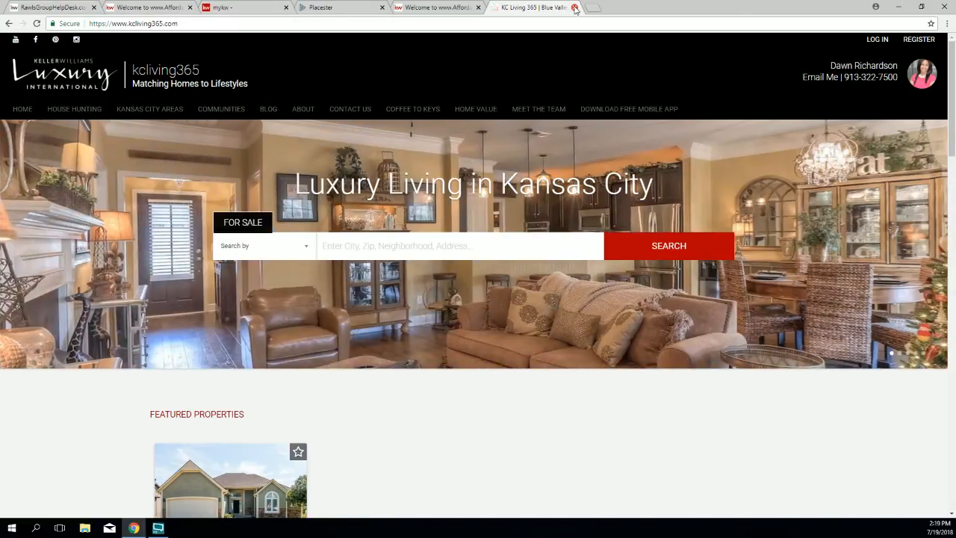
Step: Close the kcliving365.com example tab to return to the AffordableGeorgiaCabins.com homepage
click(575, 8)
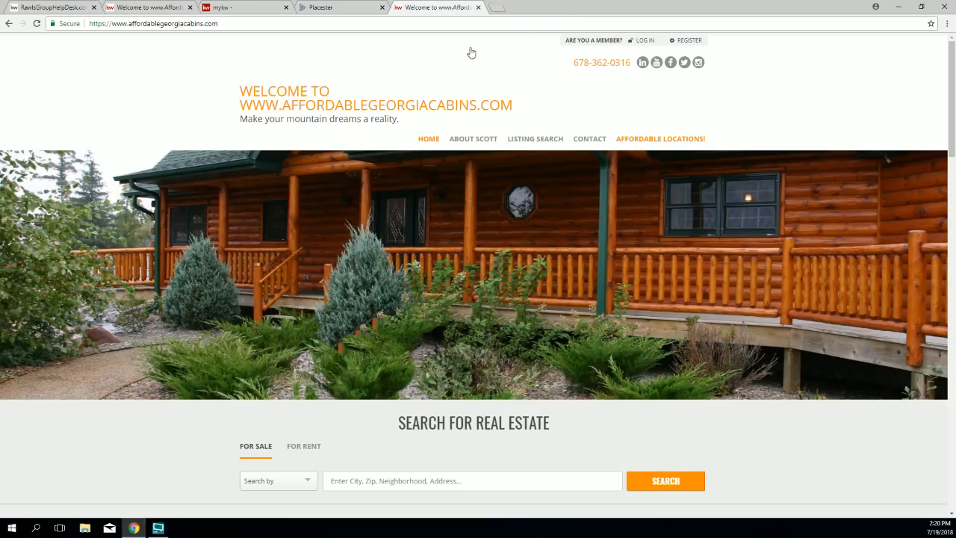
Step: In Placester, advance the design selection to Phoenix (5 of 8) and save it
click(310, 12)
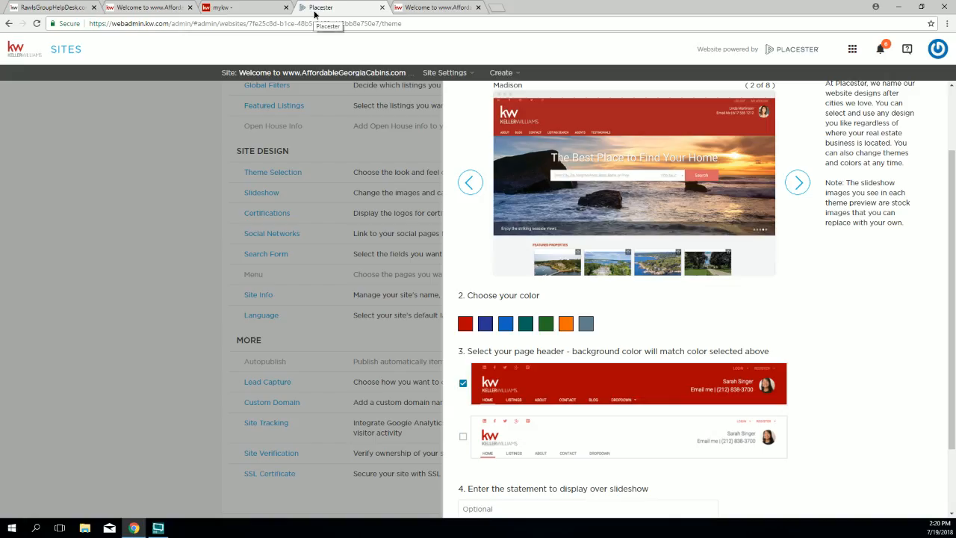
scroll(705, 257, down, 2)
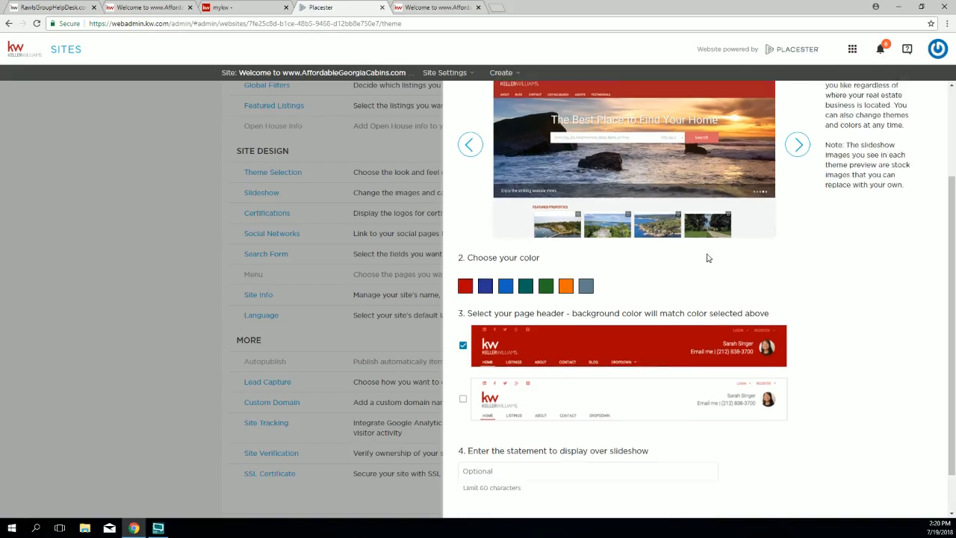
scroll(715, 266, up, 4)
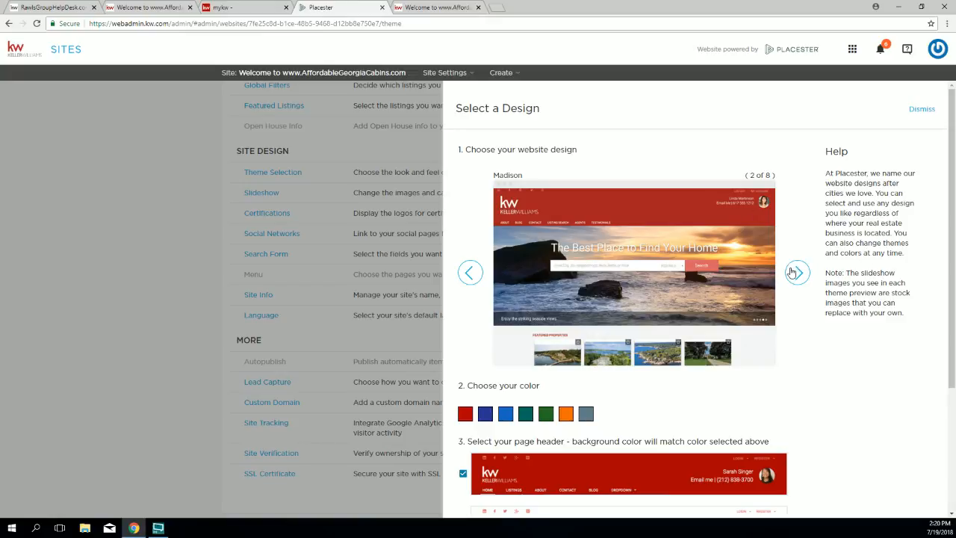
click(792, 273)
click(792, 273)
click(791, 274)
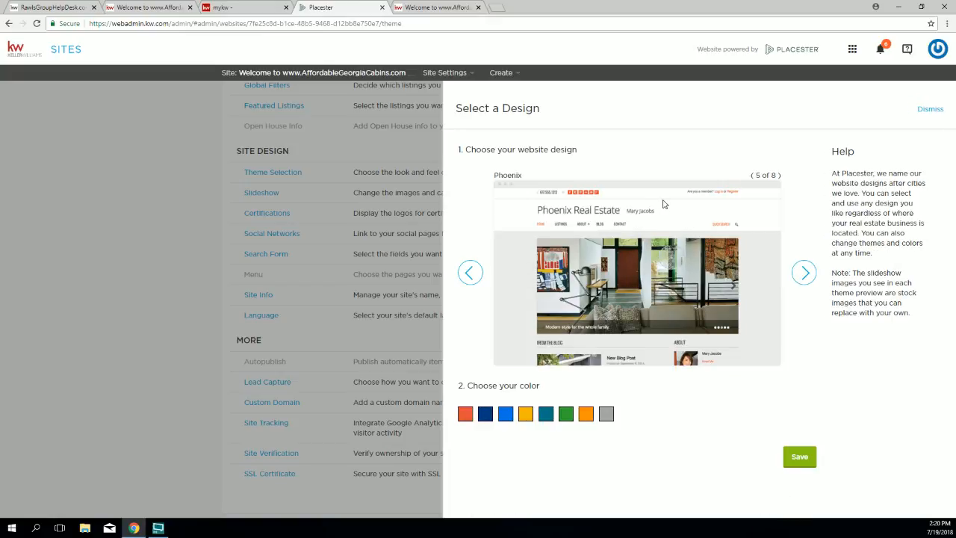
click(799, 458)
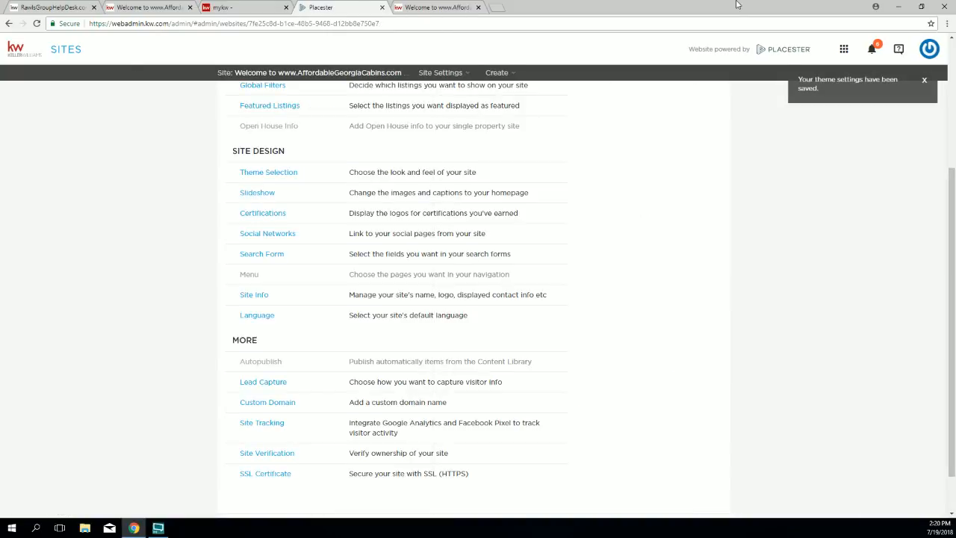
Step: Reload the live AffordableGeorgiaCabins.com site to view the Phoenix design, then return to Placester
click(427, 9)
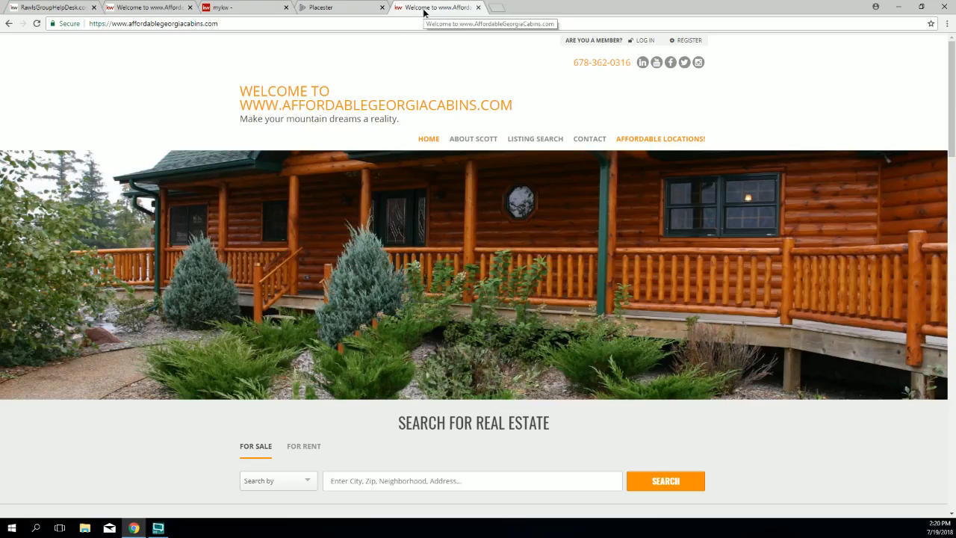
click(37, 23)
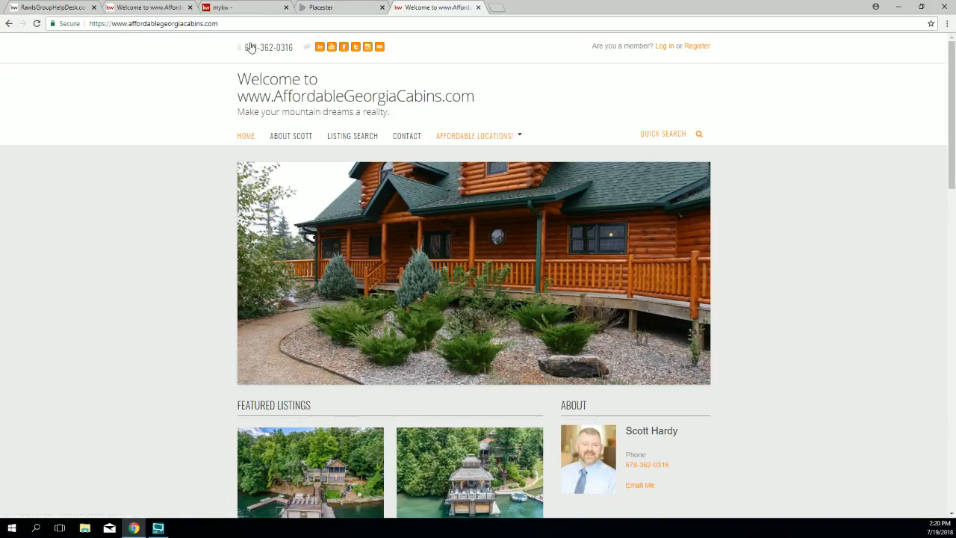
click(325, 7)
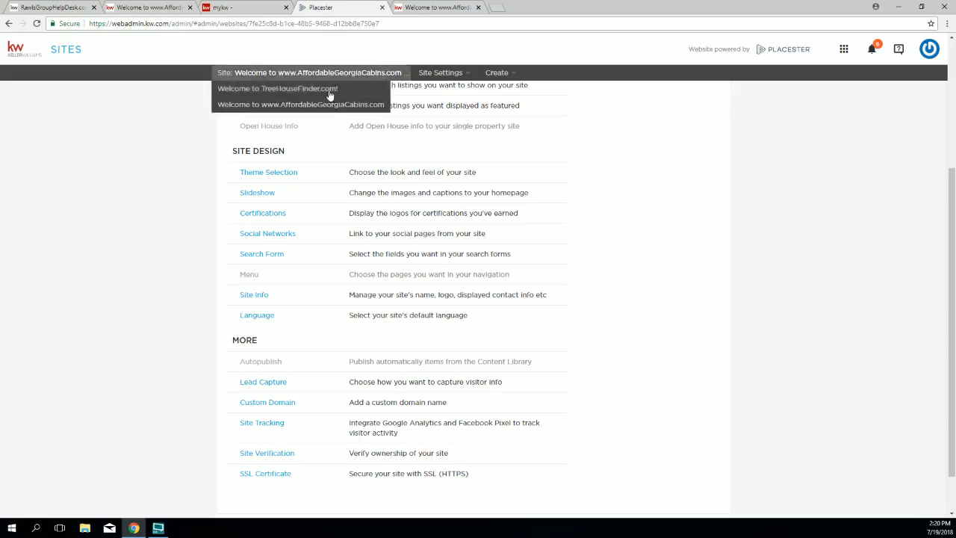
Step: Cycle through the designs and save Plymouth (1 of 8) as the site theme
click(257, 174)
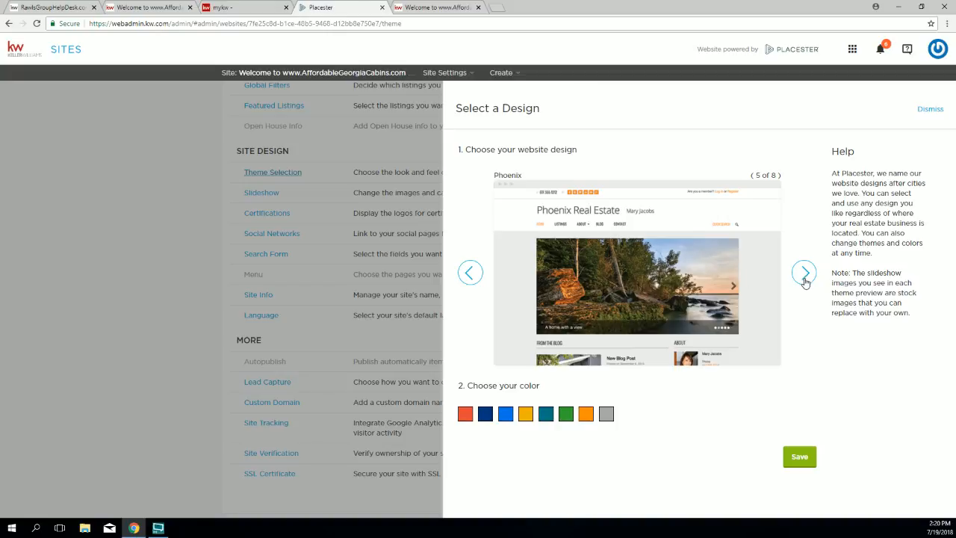
click(469, 276)
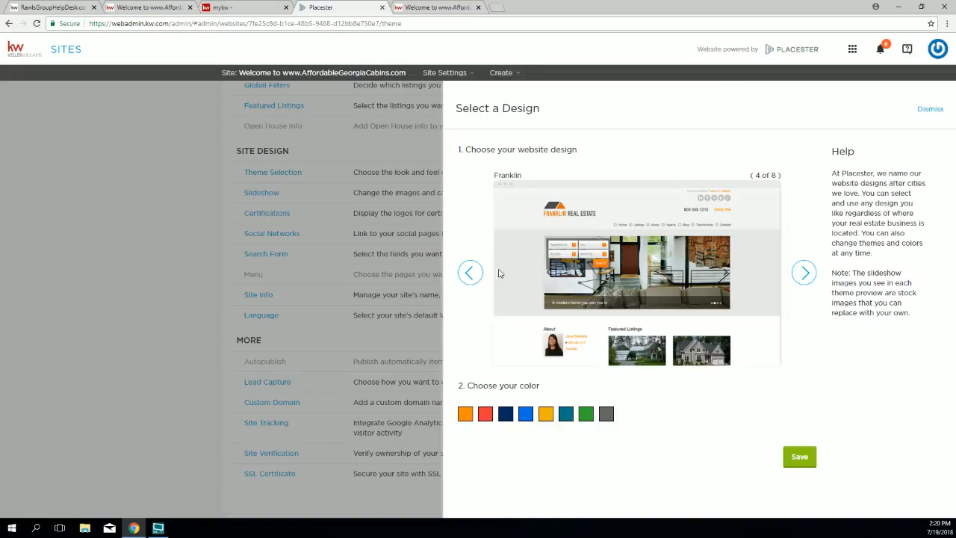
click(470, 272)
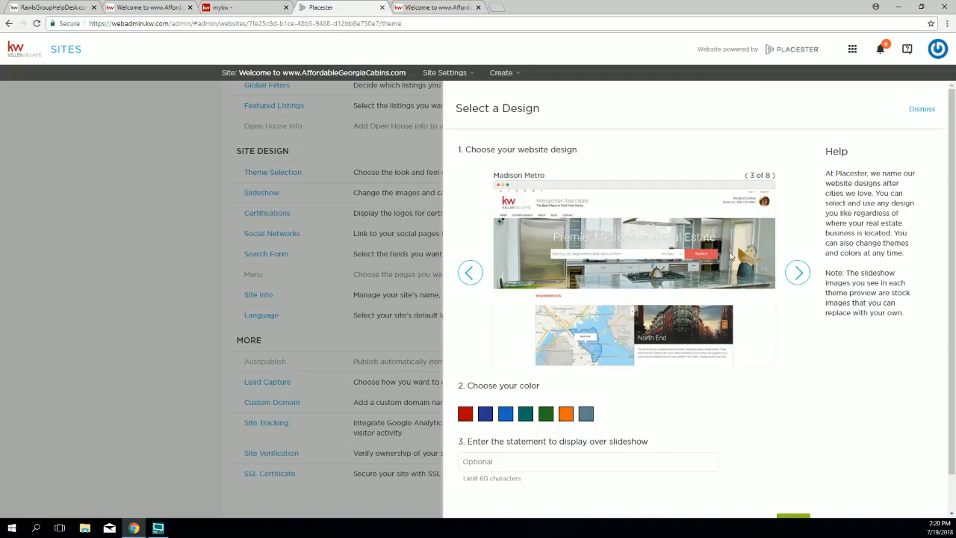
click(802, 273)
click(802, 274)
click(801, 274)
click(801, 274)
click(801, 275)
click(802, 274)
click(801, 274)
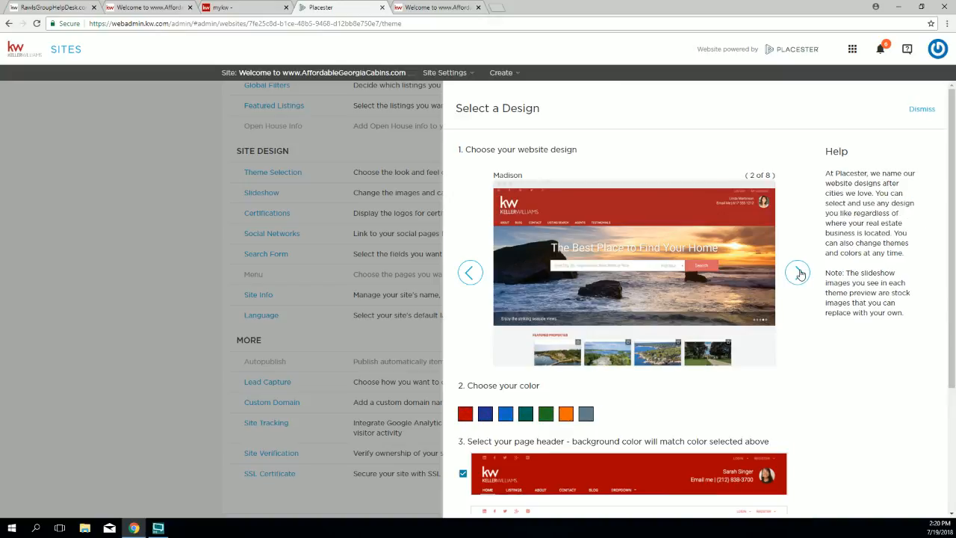
click(470, 273)
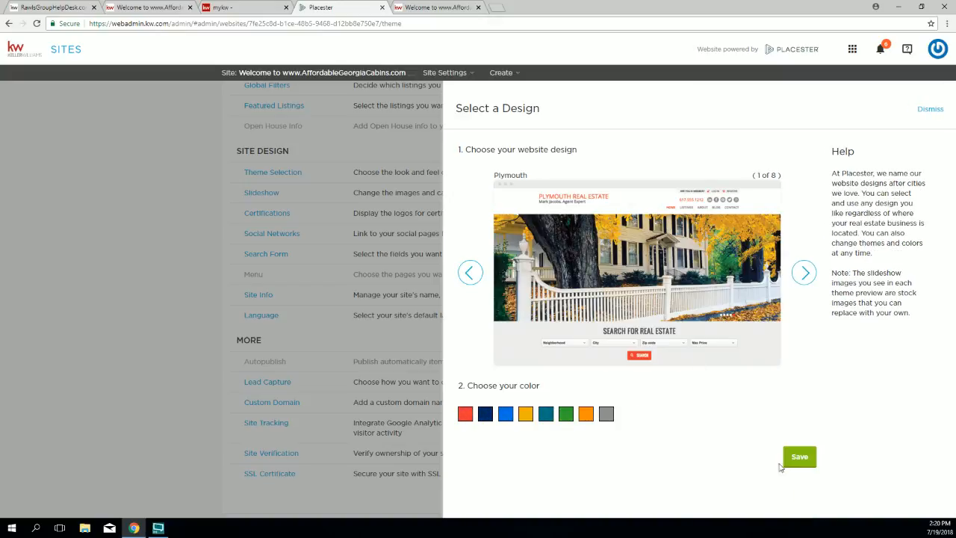
click(805, 459)
click(792, 457)
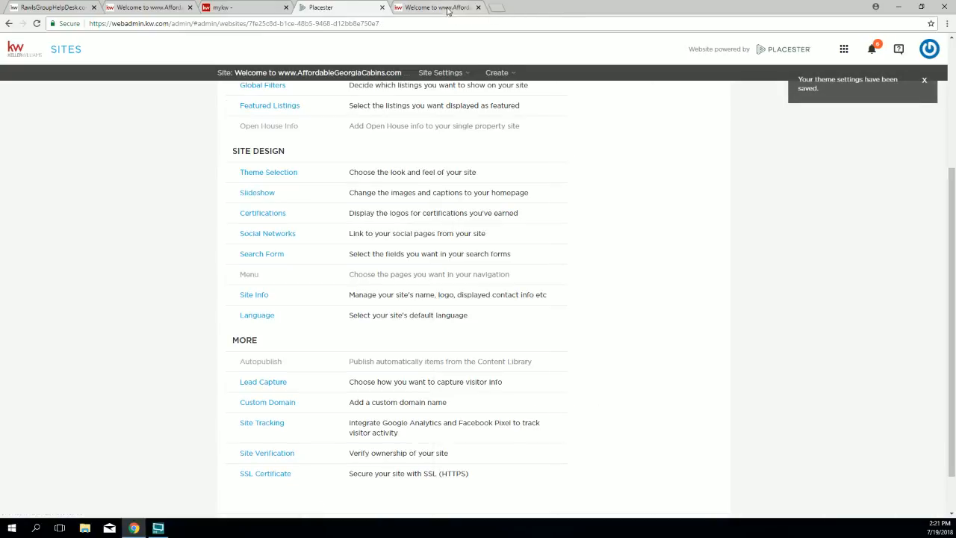
Step: Reload the live site and scroll through the Plymouth design's search, listings, contact form and calculator
key(ctrl+Tab)
click(36, 23)
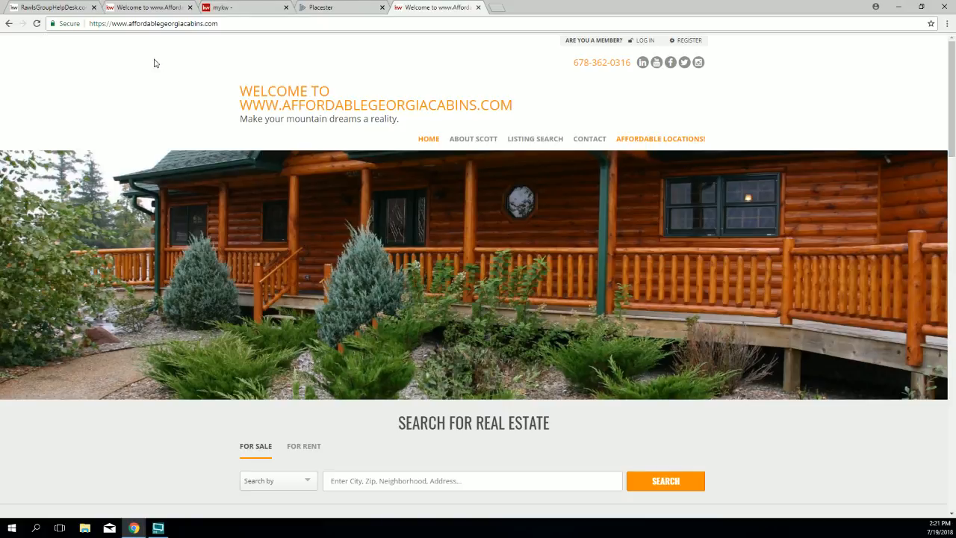
scroll(701, 319, down, 10)
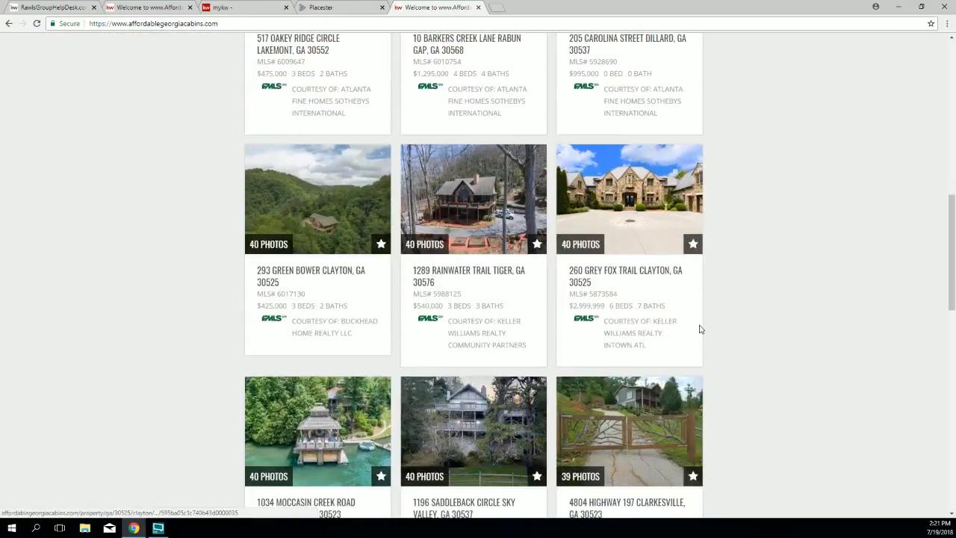
scroll(701, 326, down, 4)
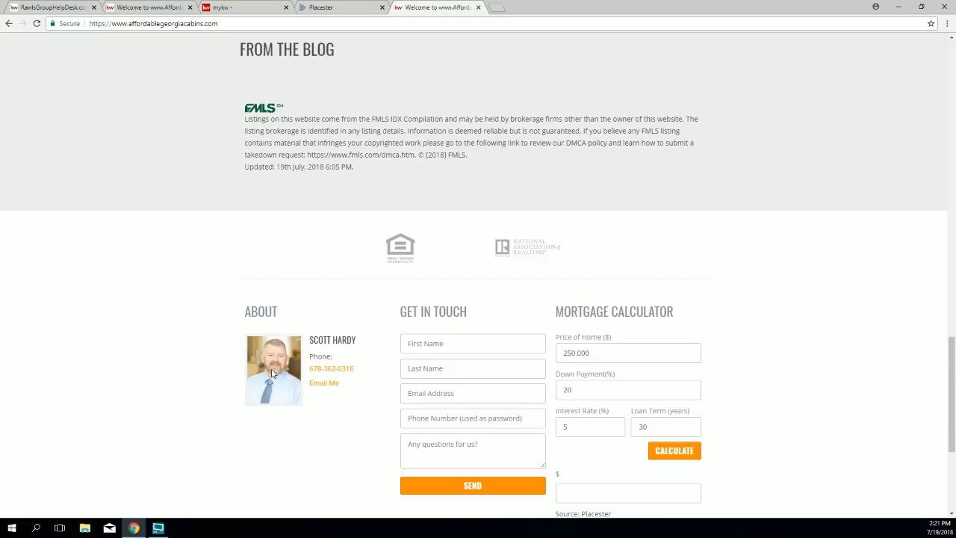
scroll(272, 374, down, 1)
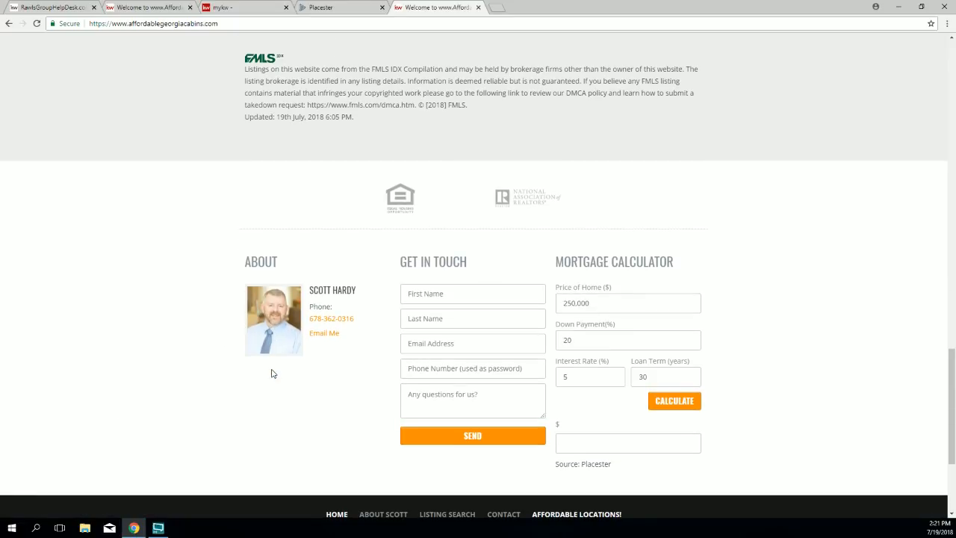
scroll(273, 373, up, 20)
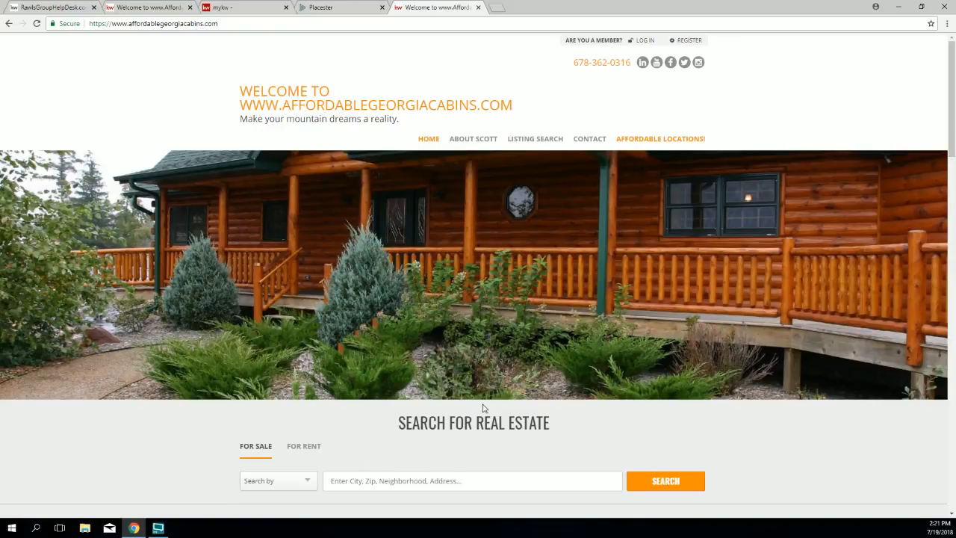
Step: Load mysmyrnarealtor.com in a new tab and jump its homepage slideshow to another slide
click(497, 9)
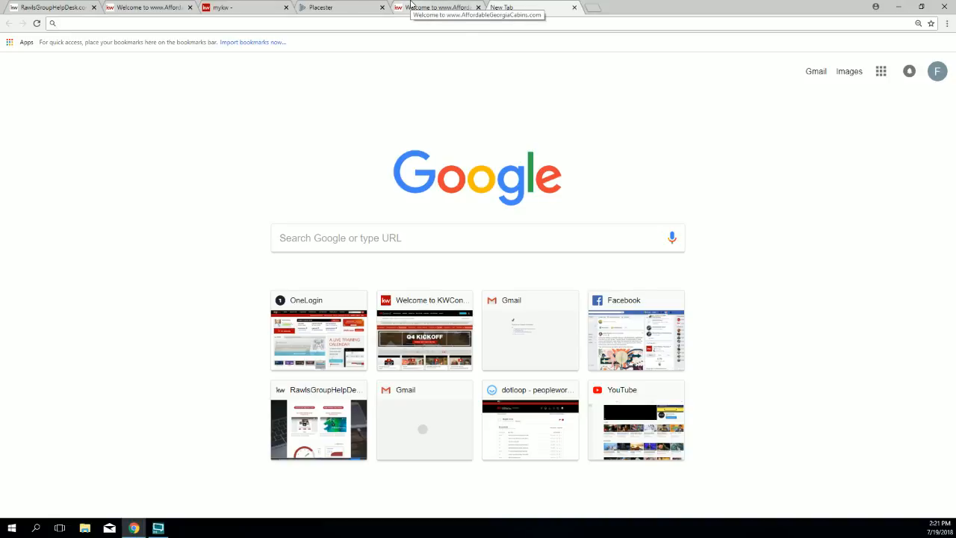
text(mysm)
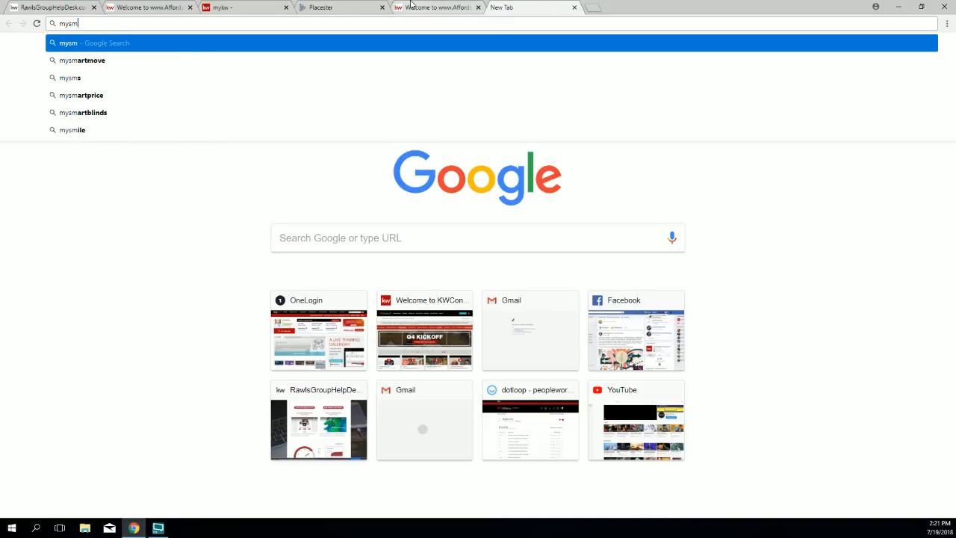
text(yrnarealtor.com)
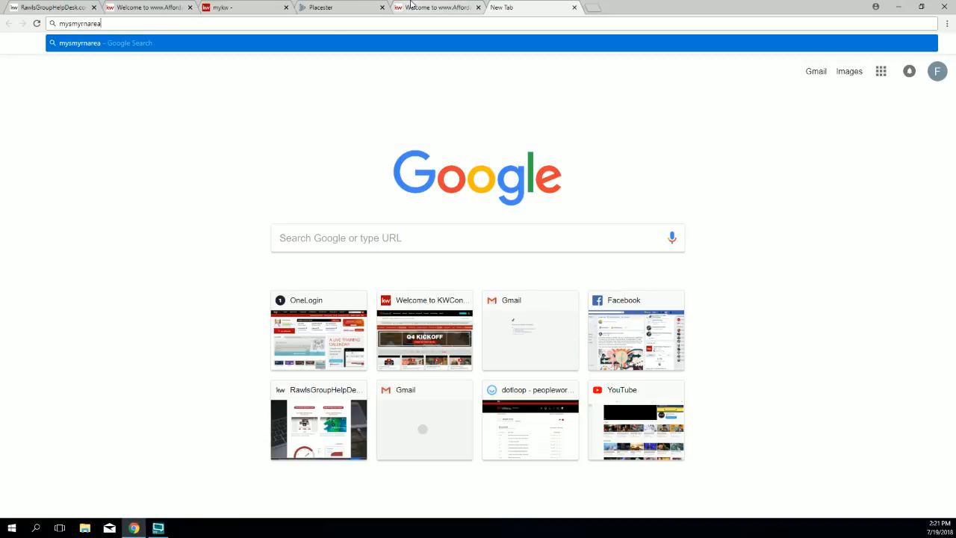
key(Return)
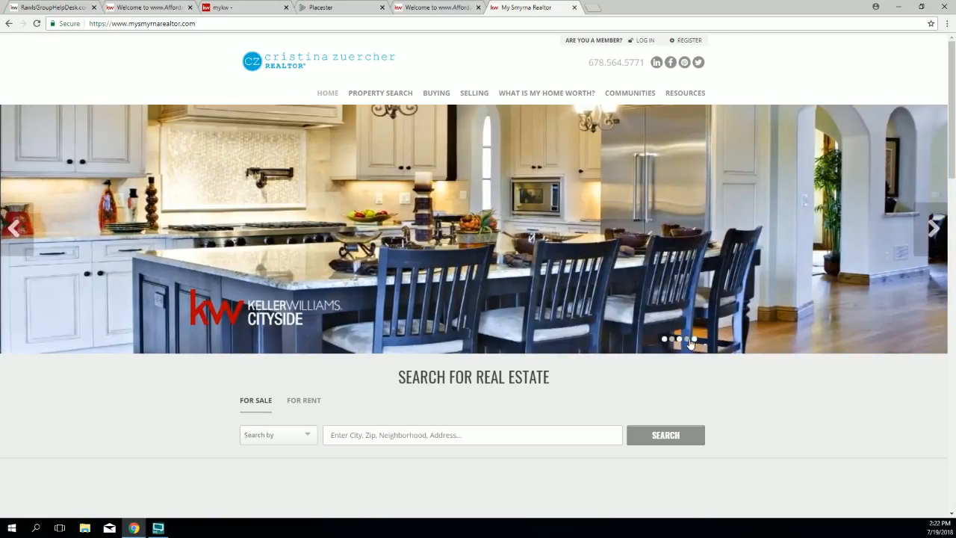
click(664, 340)
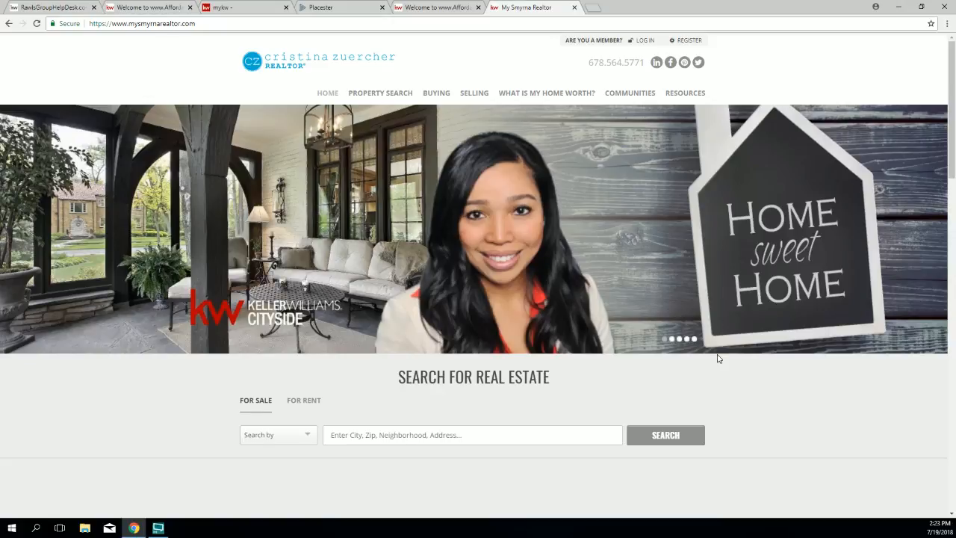
Step: Go to pixlr.com/express in a new browser tab
click(593, 11)
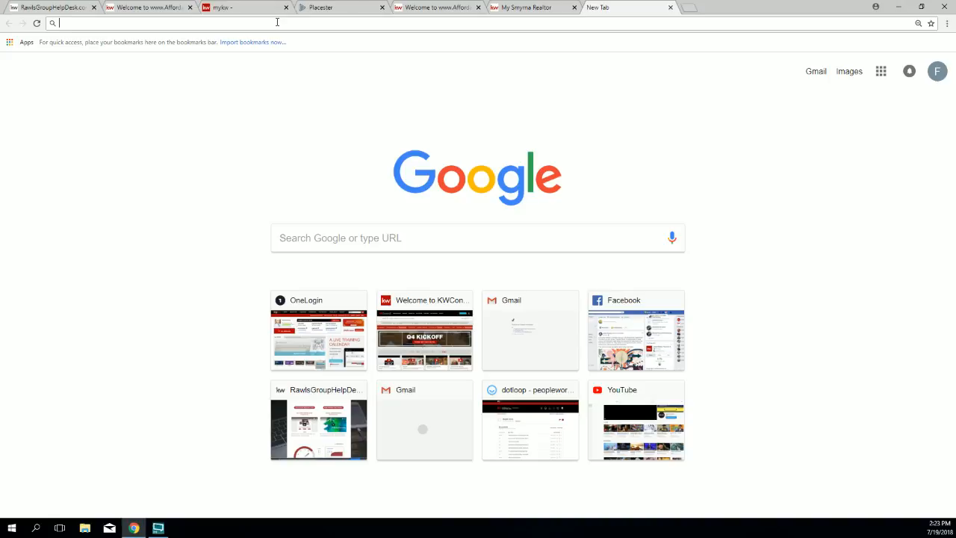
text(pixlr.com/)
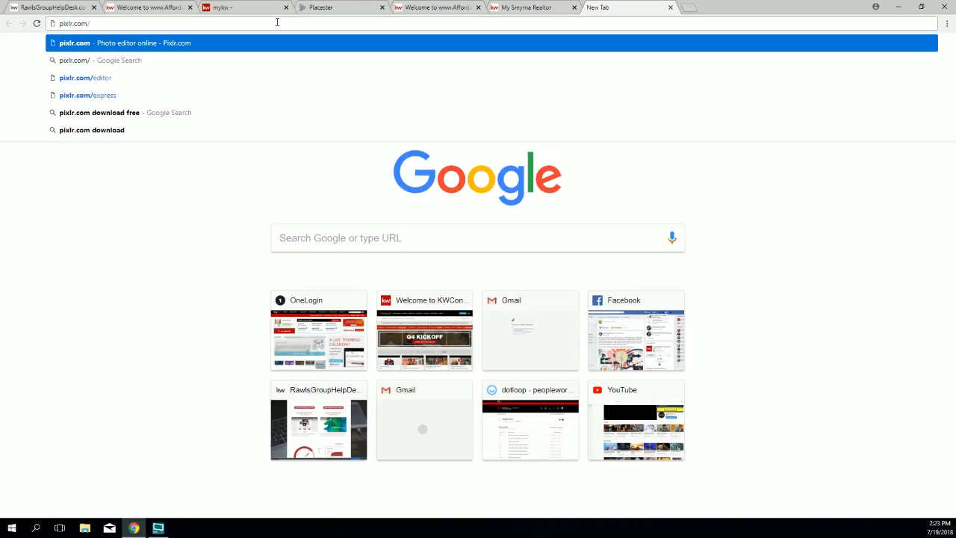
text(express)
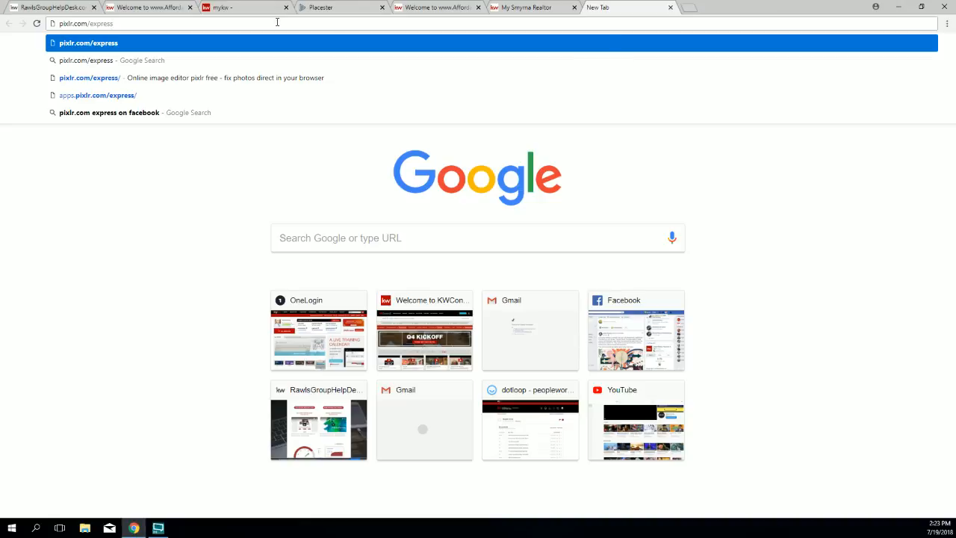
key(Return)
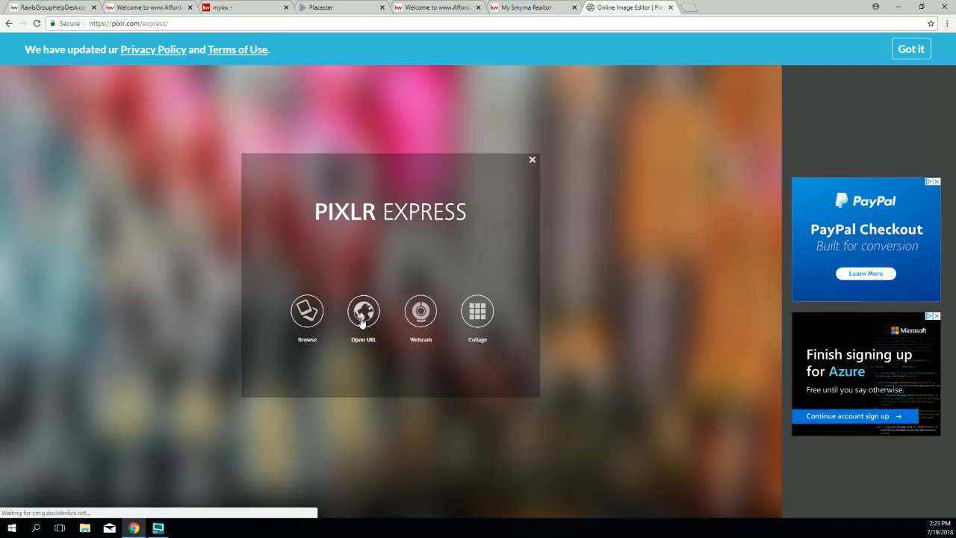
Step: Open atlanta-1617320_1920 from Downloads, view the Adjustment tools, then close the Pixlr tab
click(306, 321)
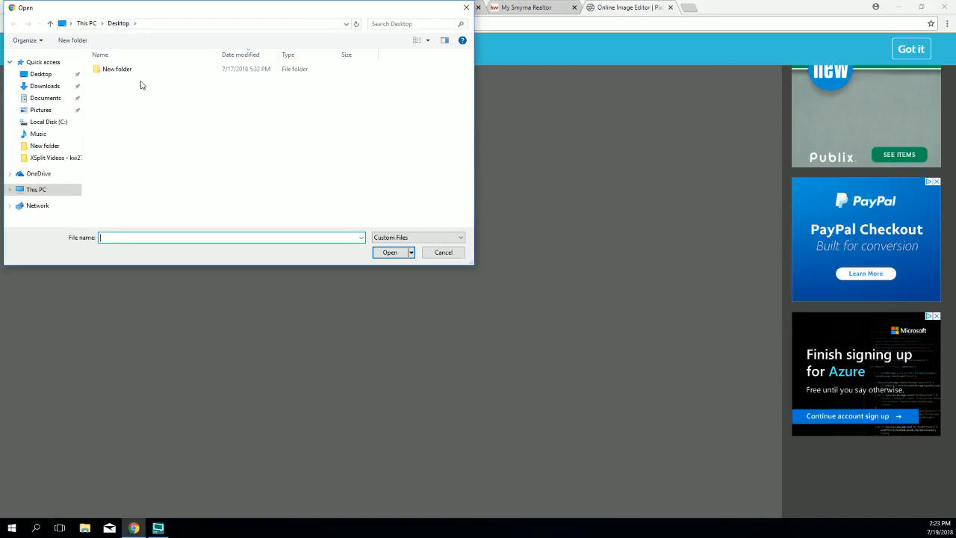
click(43, 87)
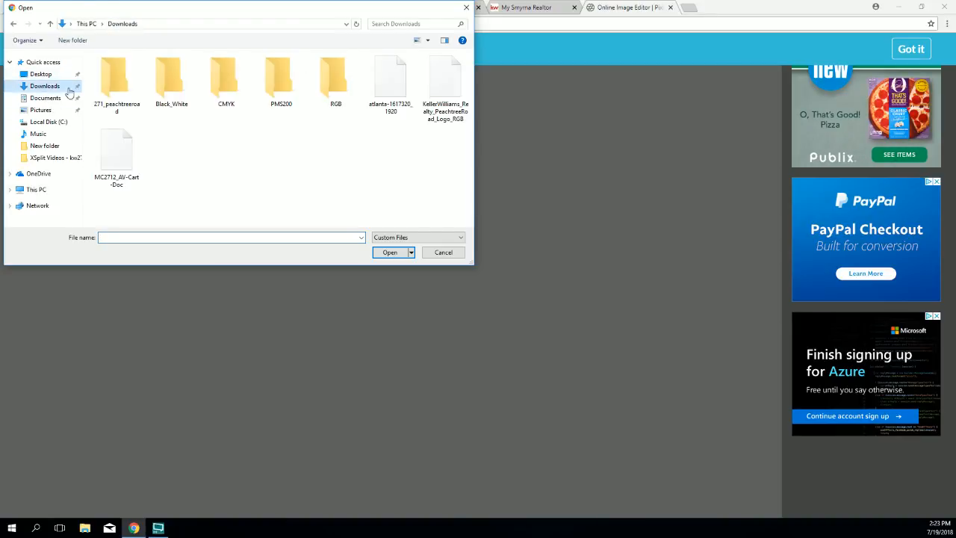
double_click(388, 95)
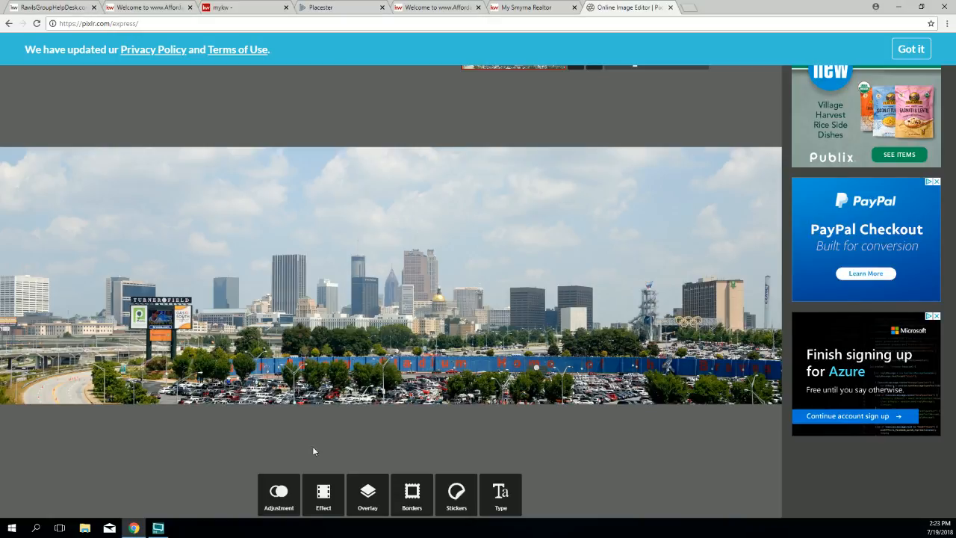
click(910, 52)
click(279, 497)
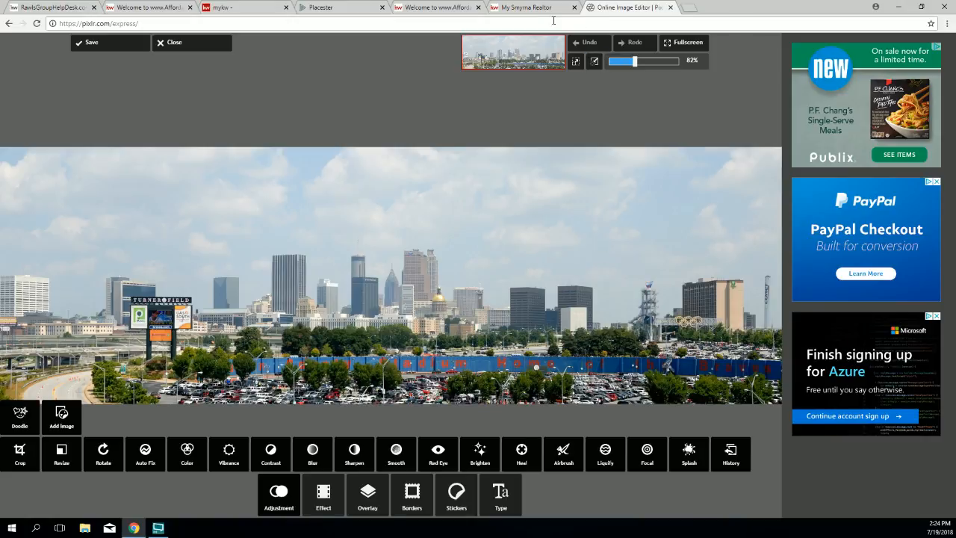
click(671, 8)
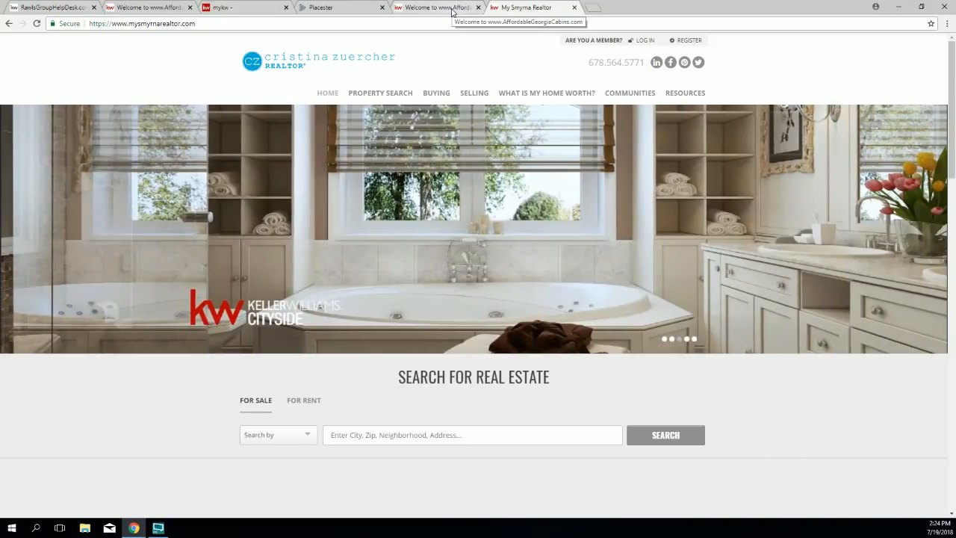
Step: Glance at the AffordableGeorgiaCabins and mykw tabs, then return to the Placester site settings
click(452, 9)
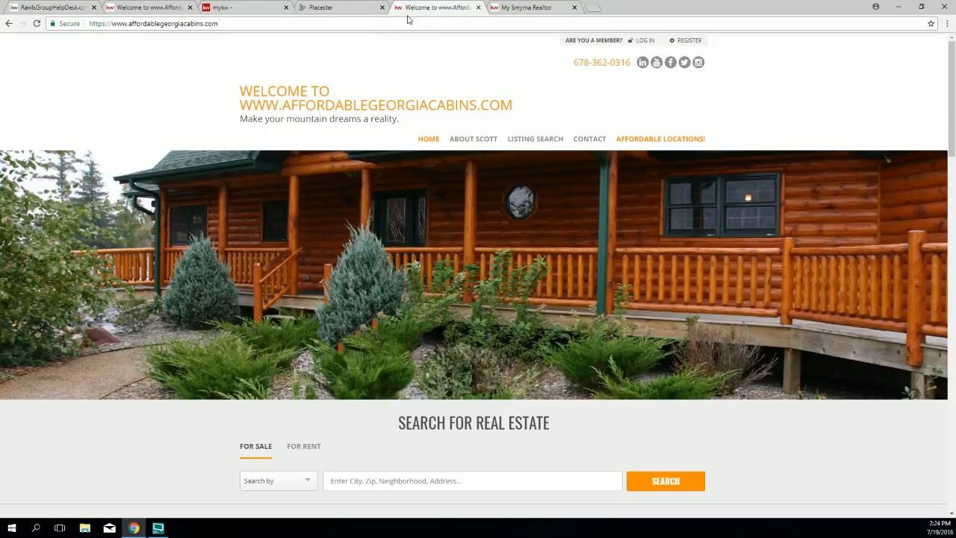
click(341, 9)
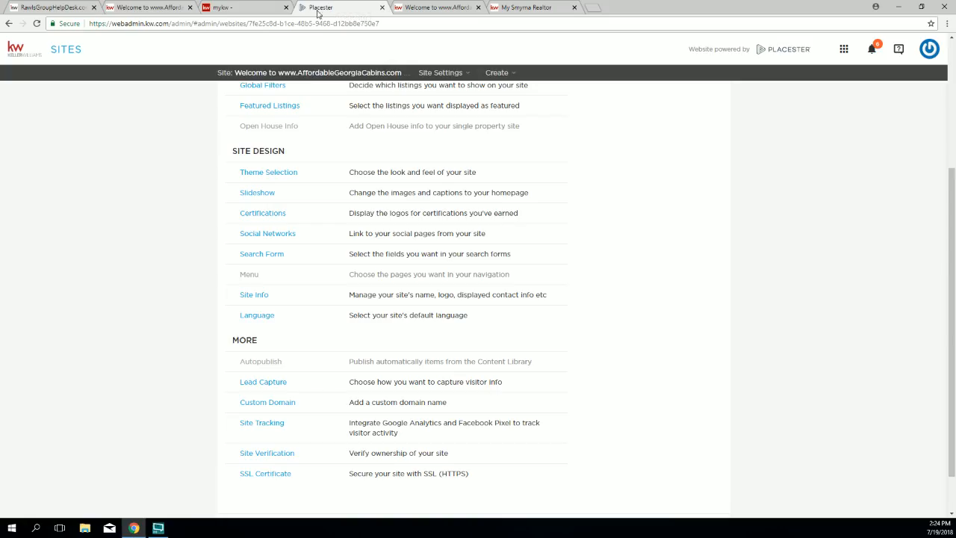
click(247, 9)
click(323, 11)
Step: Select the Madison design (2 of 8) with the slate-grey colour and save the theme
click(279, 174)
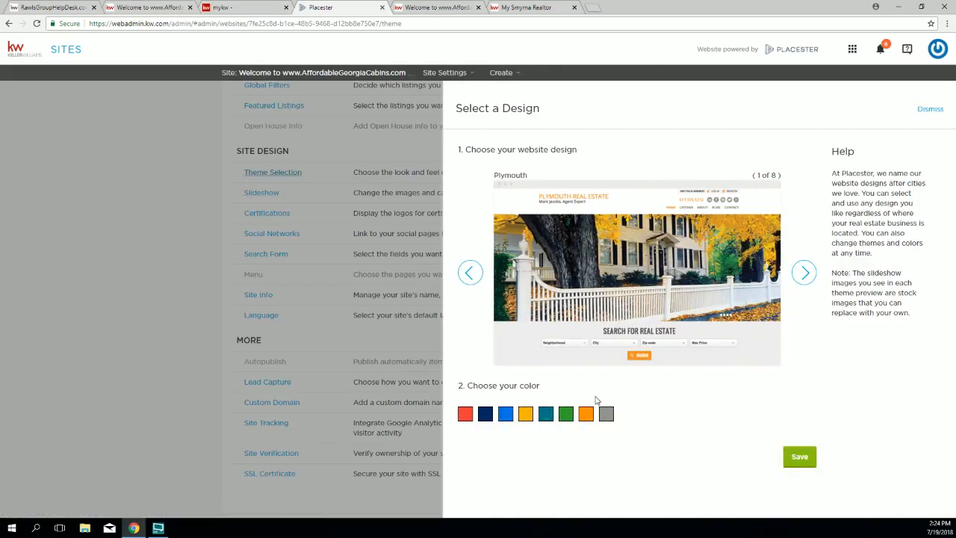
click(473, 271)
click(471, 272)
click(471, 272)
click(470, 271)
click(471, 272)
click(470, 272)
click(471, 272)
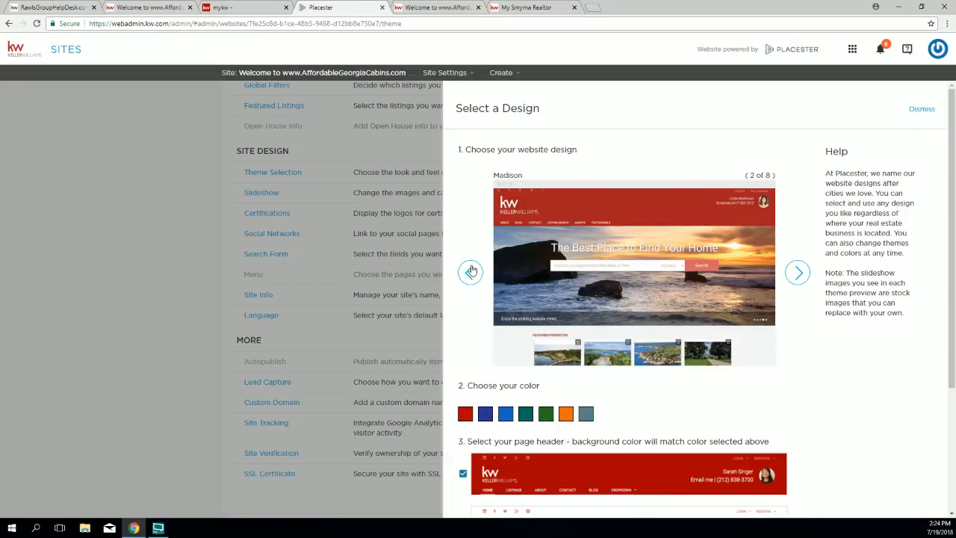
scroll(507, 409, down, 1)
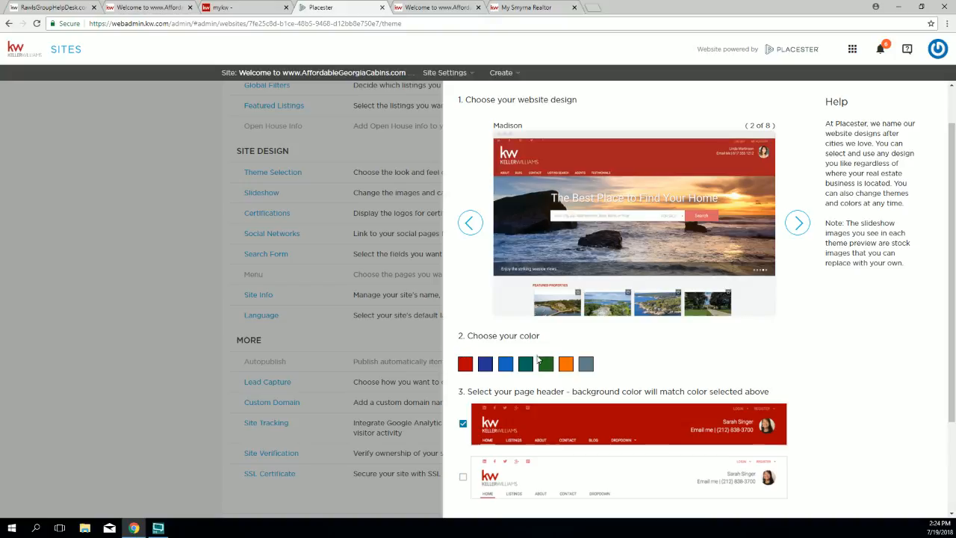
click(584, 364)
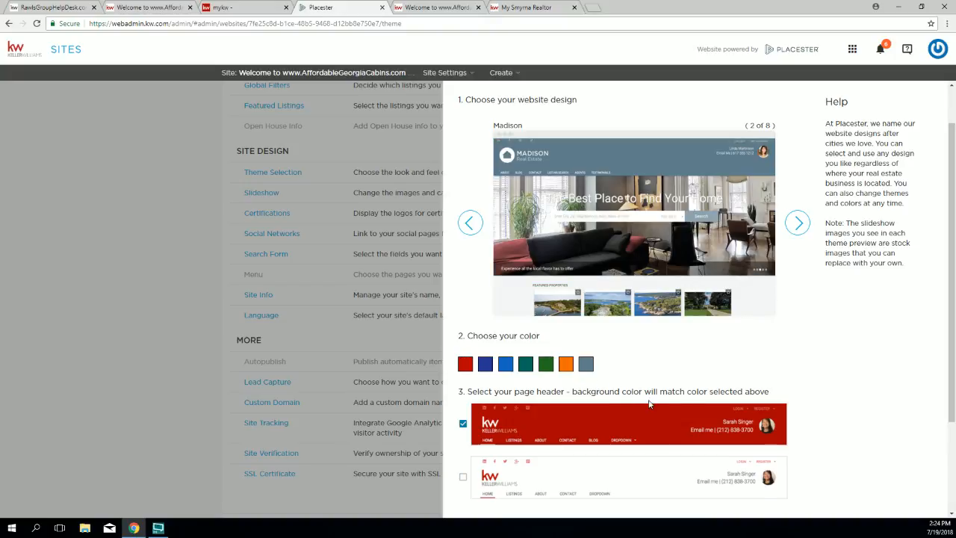
scroll(651, 403, down, 3)
click(793, 484)
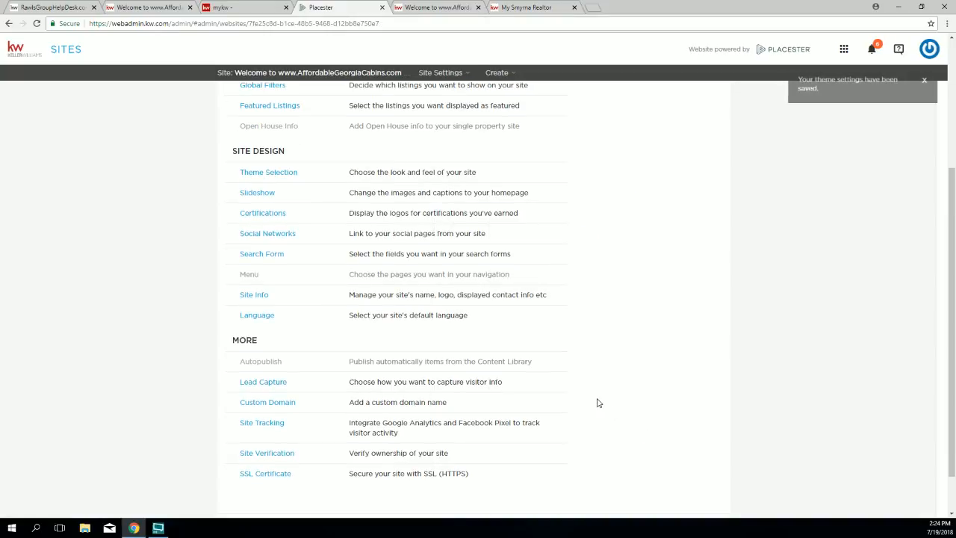
Step: Open the Homepage Slideshow settings and scroll down through the available slideshows
drag(216, 174, 239, 193)
click(301, 193)
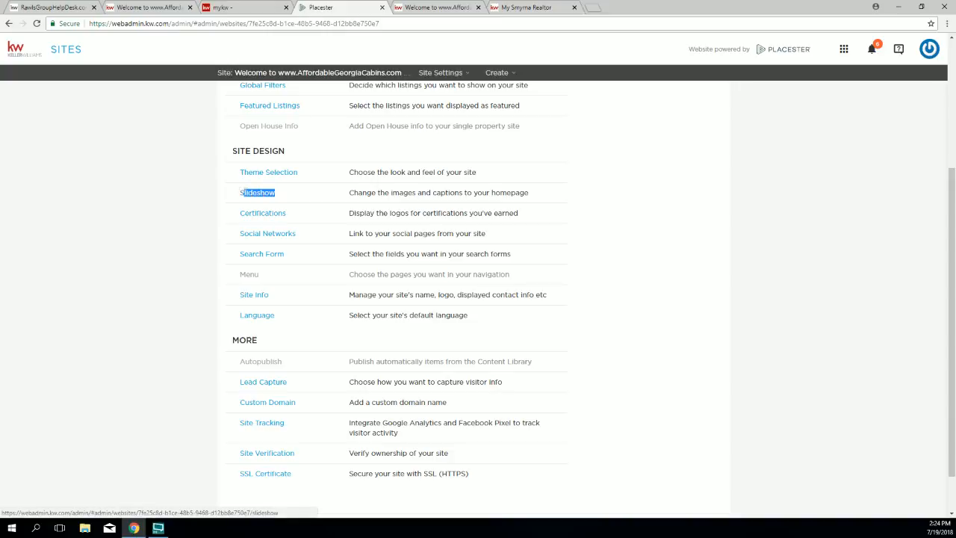
click(258, 194)
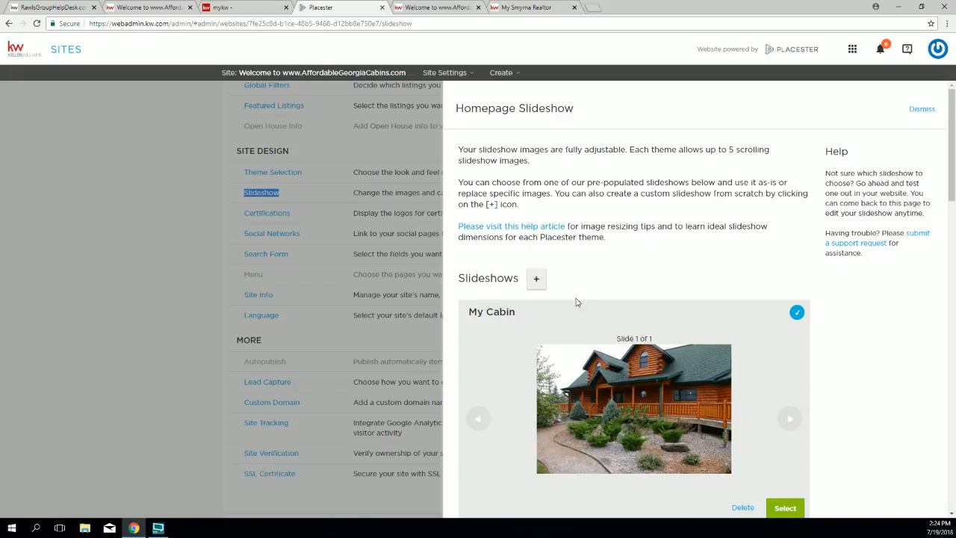
scroll(528, 362, down, 1)
scroll(526, 362, down, 2)
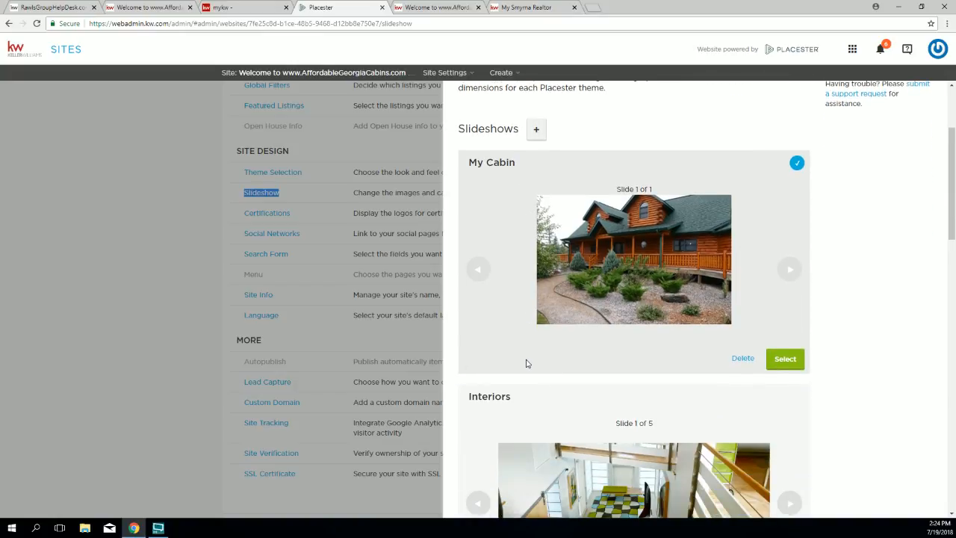
scroll(525, 362, down, 3)
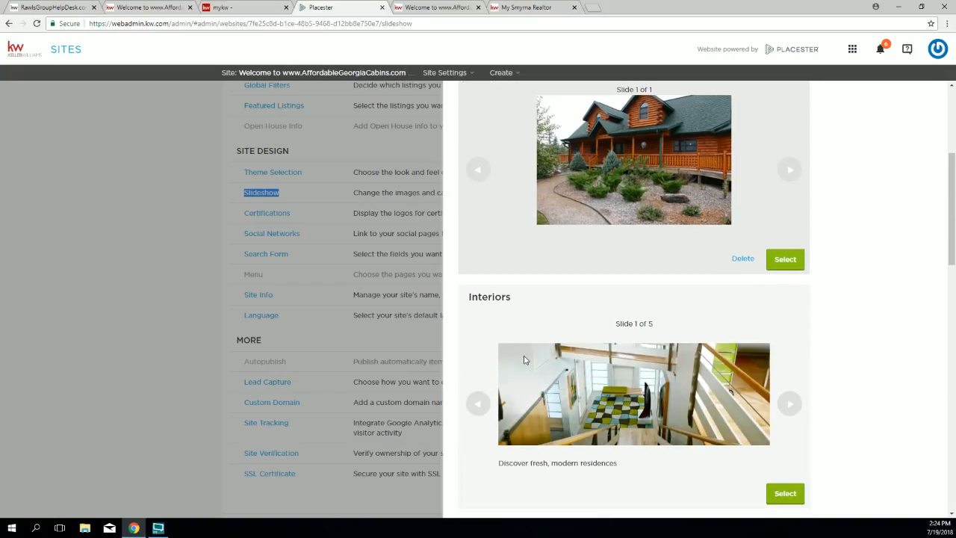
scroll(524, 360, down, 2)
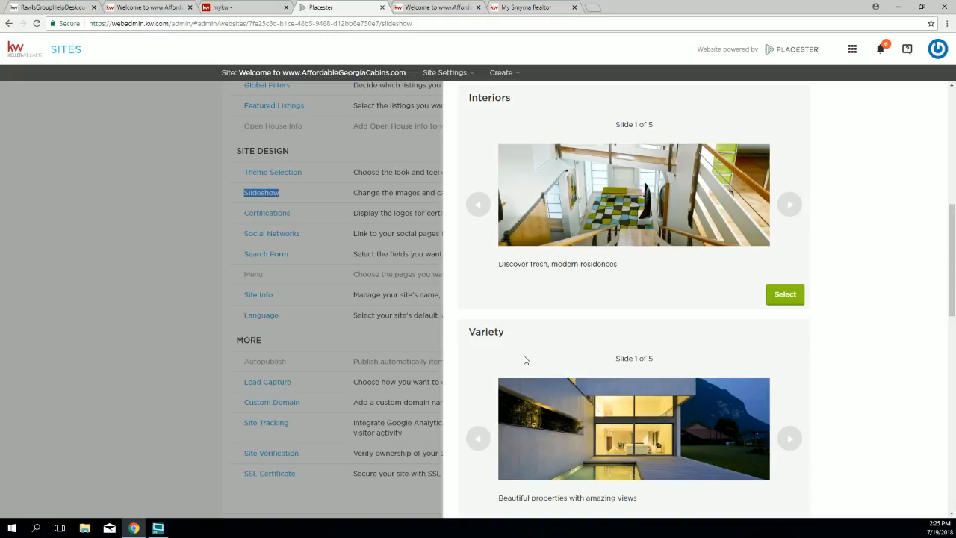
Step: Step through all the Interiors slides and point out the Variety slideshow
click(790, 211)
click(791, 211)
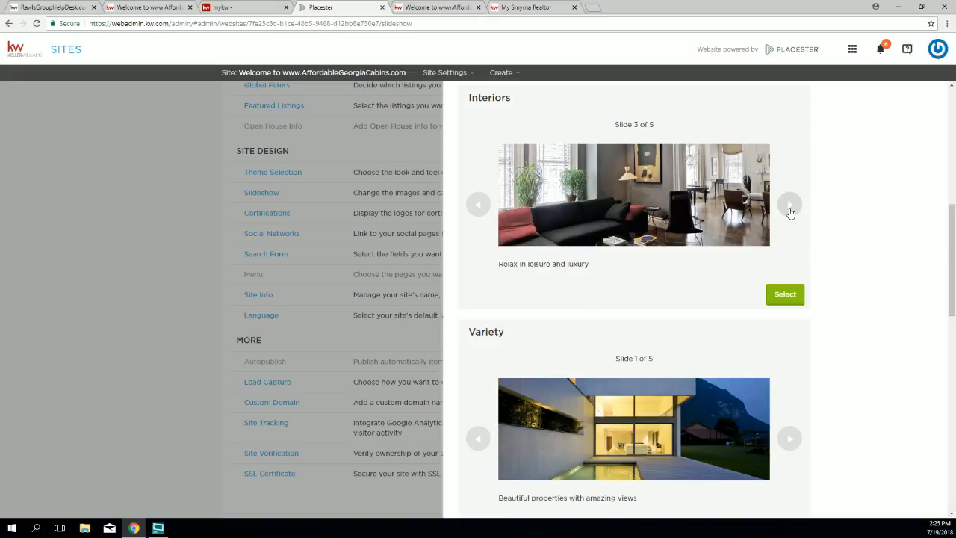
click(791, 213)
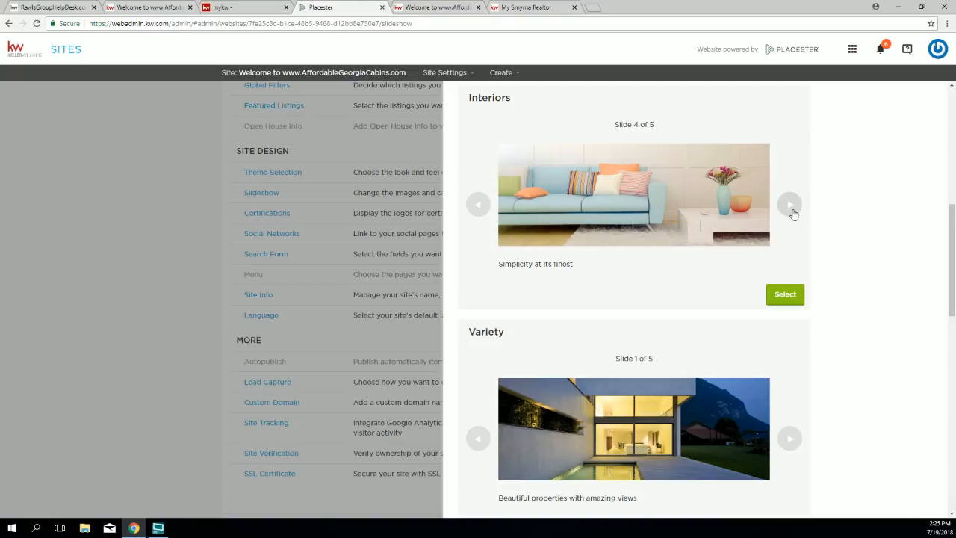
click(792, 213)
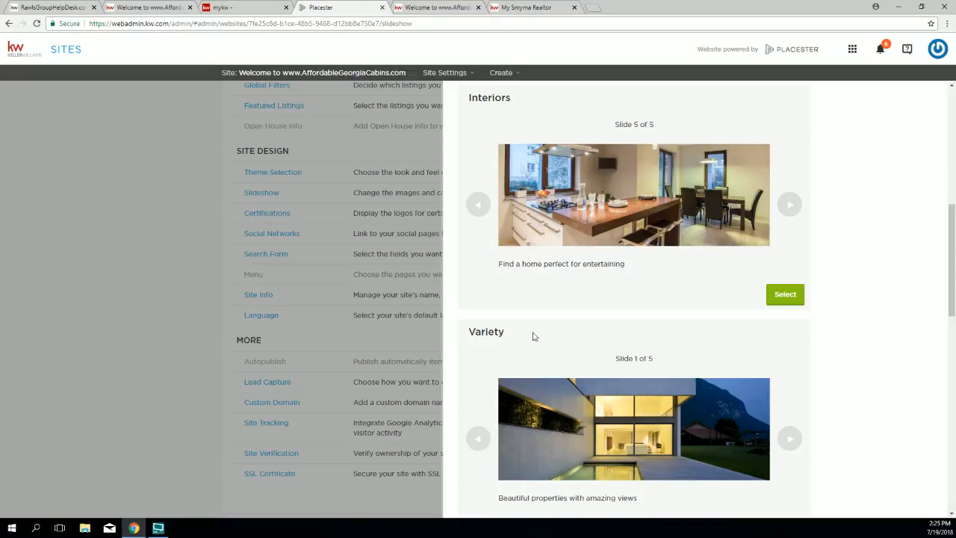
double_click(478, 334)
scroll(512, 336, down, 1)
scroll(518, 338, down, 2)
scroll(534, 333, up, 1)
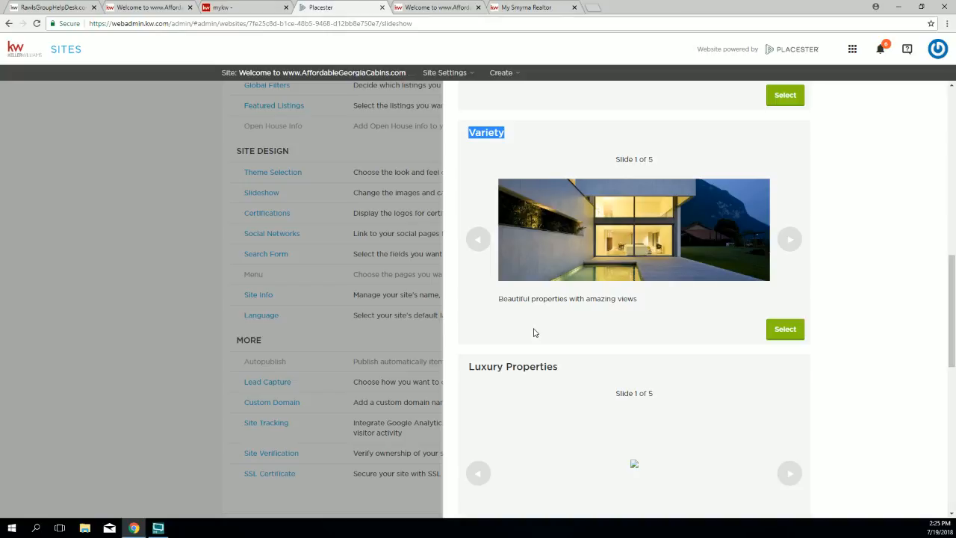
Step: Preview each of the Variety slideshow's slides
click(788, 241)
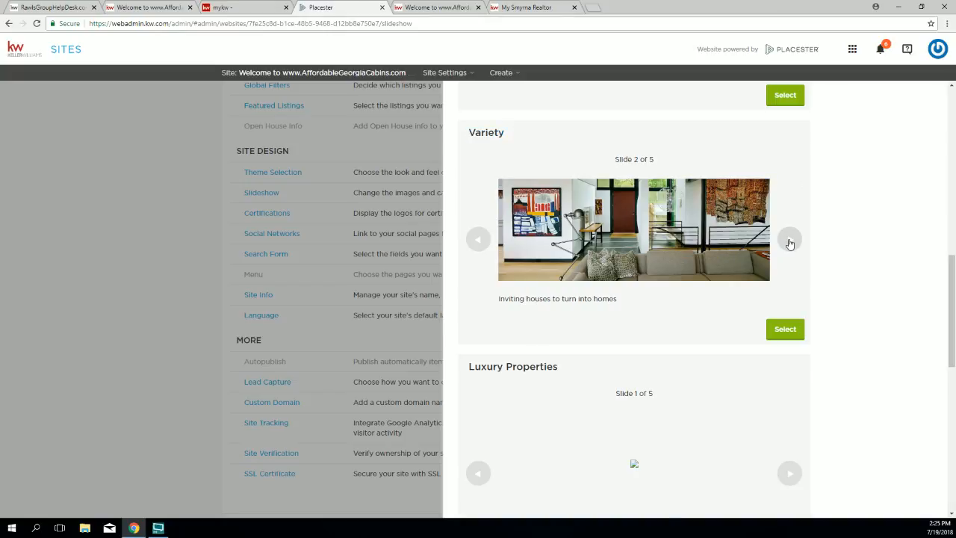
click(790, 241)
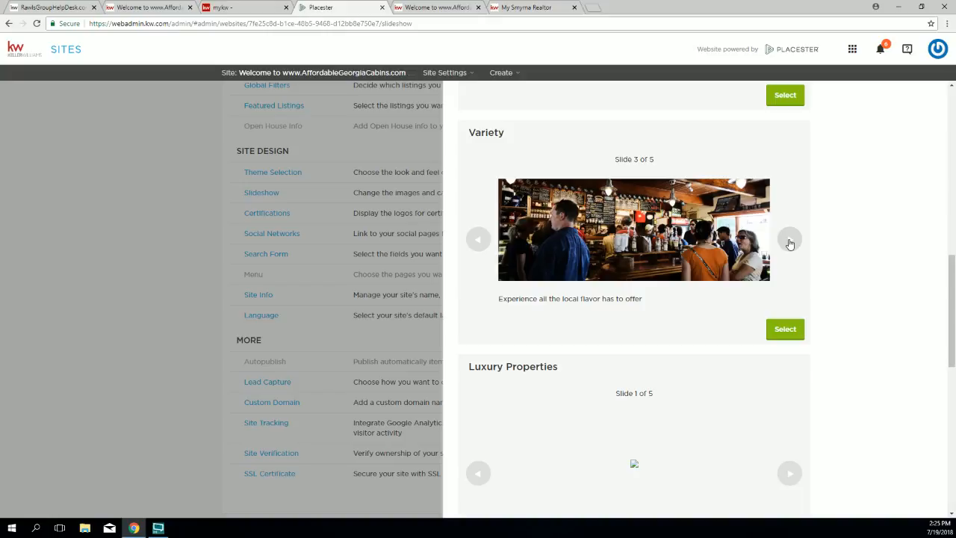
click(790, 242)
click(789, 242)
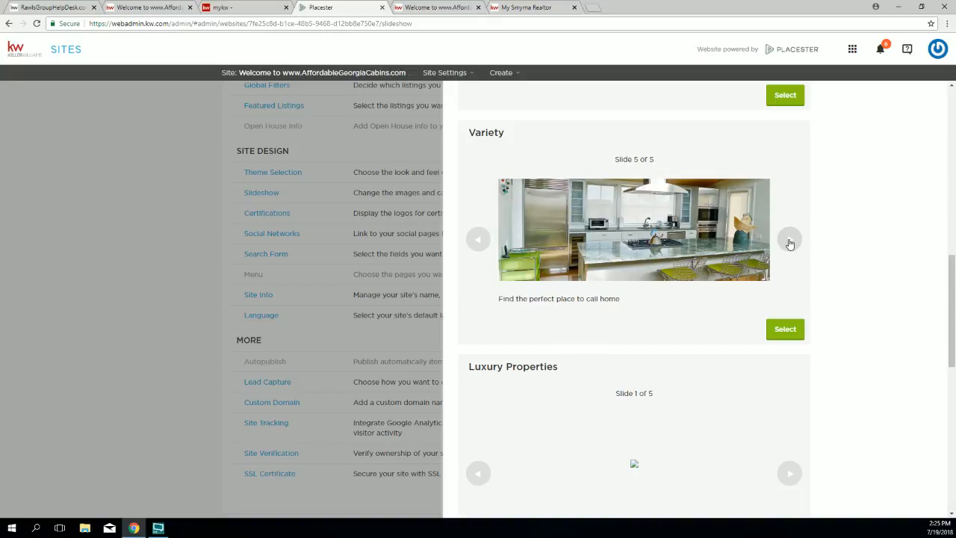
scroll(724, 304, down, 3)
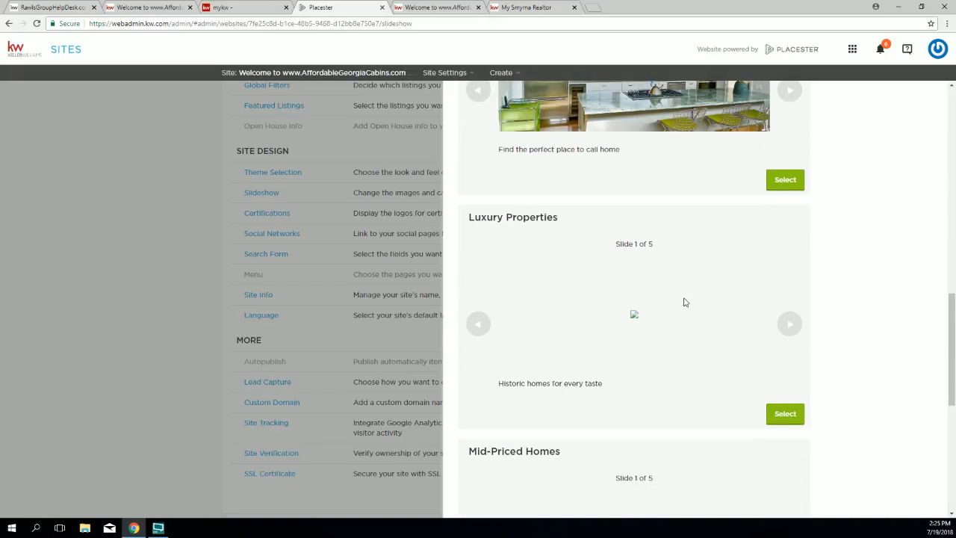
scroll(675, 314, down, 4)
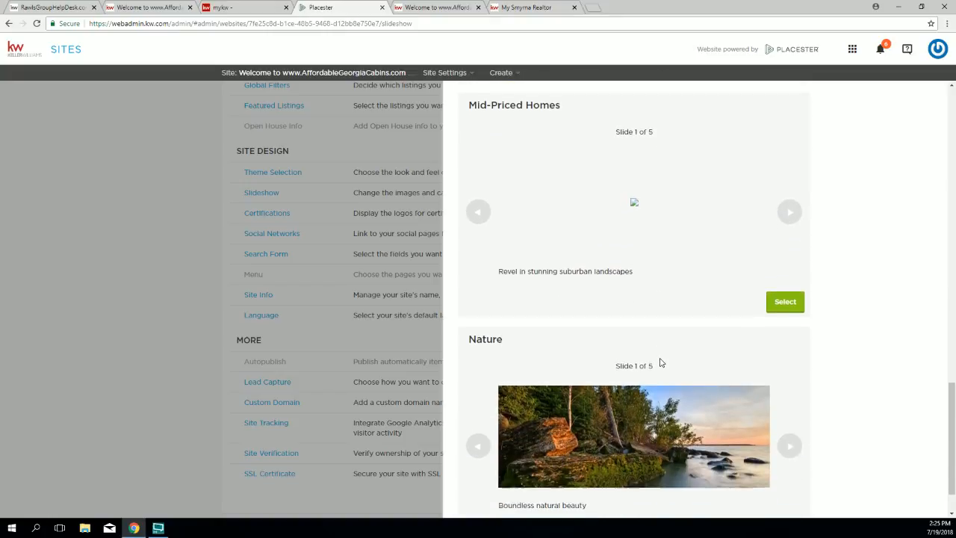
scroll(661, 362, up, 2)
scroll(661, 357, up, 3)
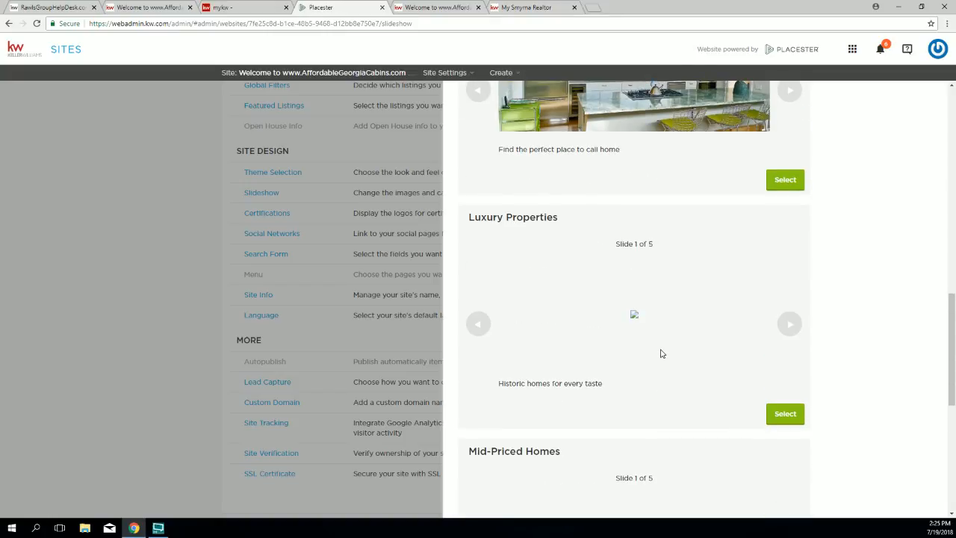
scroll(661, 352, up, 1)
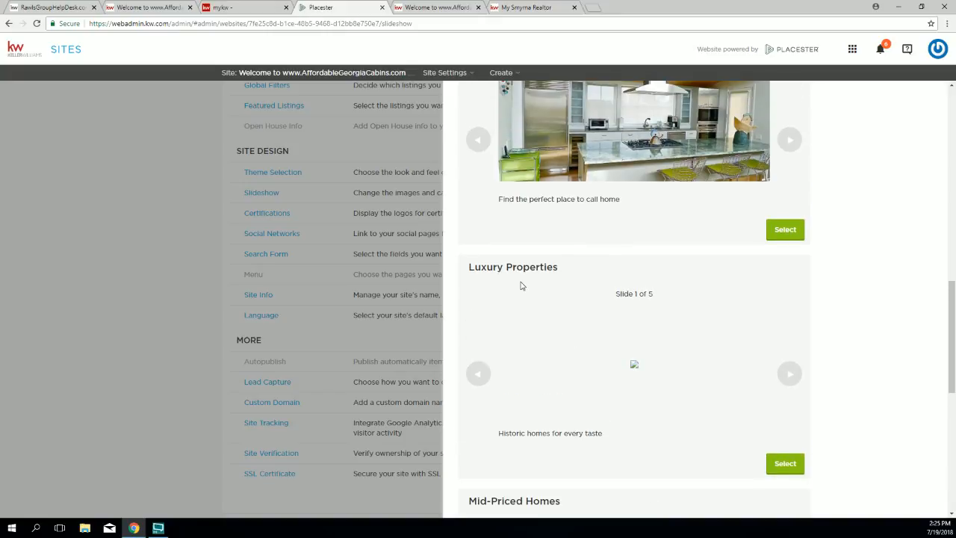
scroll(523, 373, down, 2)
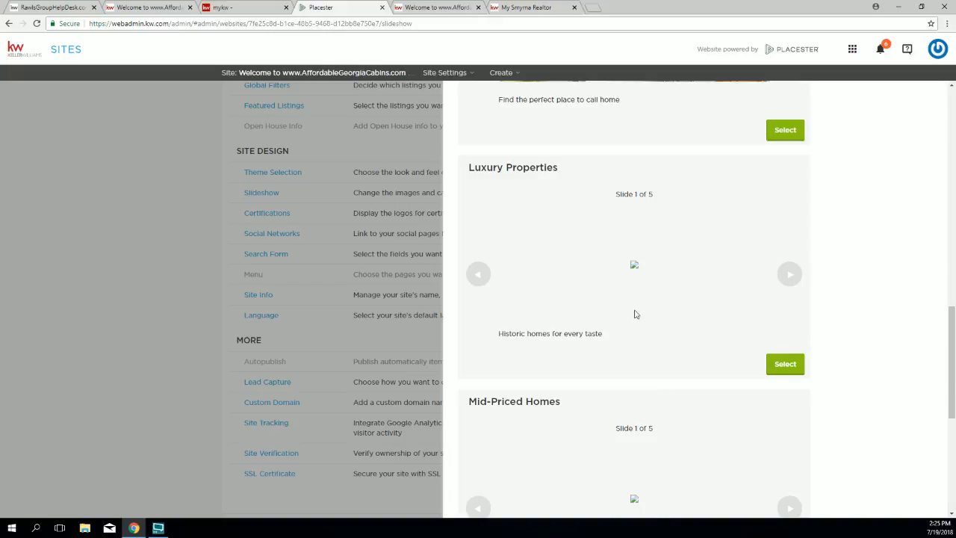
Step: Preview the next few Luxury Properties slides
click(792, 278)
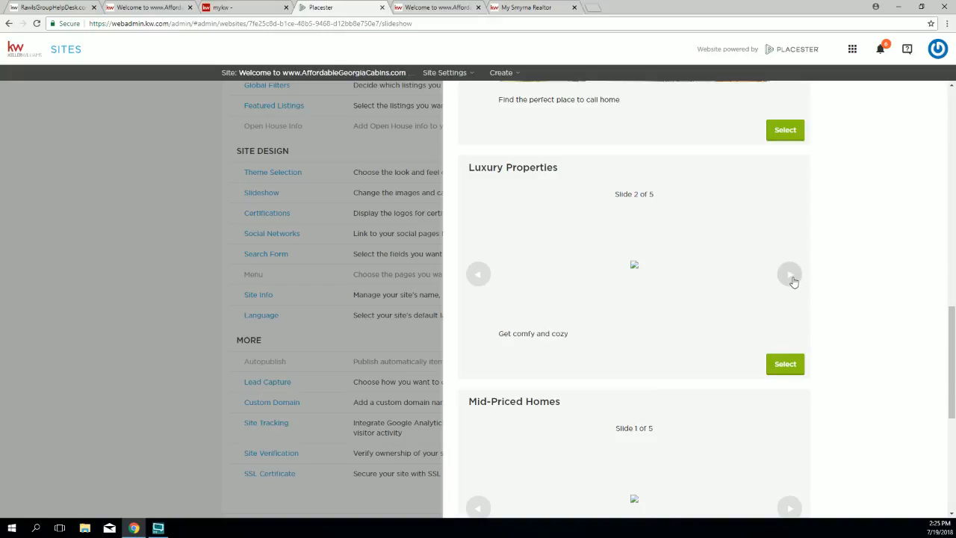
click(790, 277)
click(790, 277)
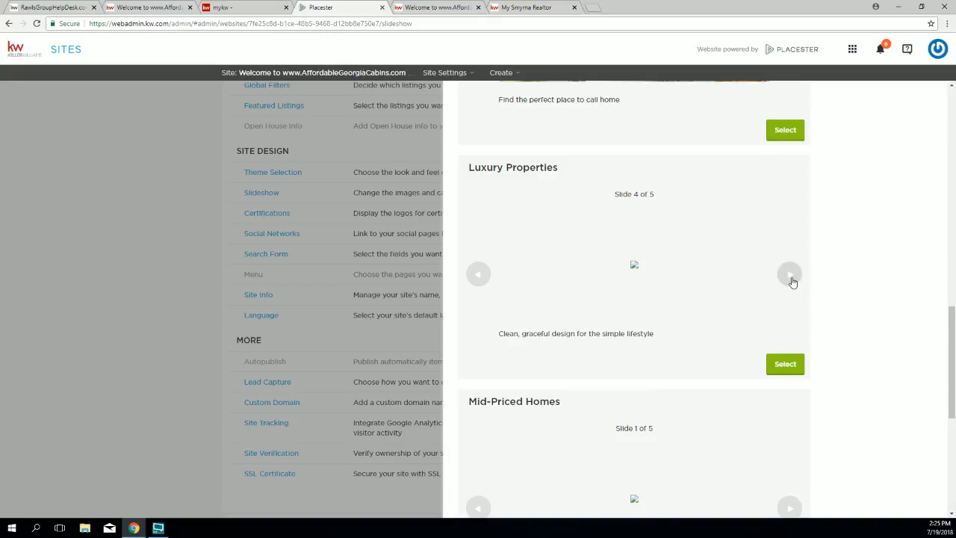
scroll(788, 287, down, 1)
scroll(786, 295, down, 2)
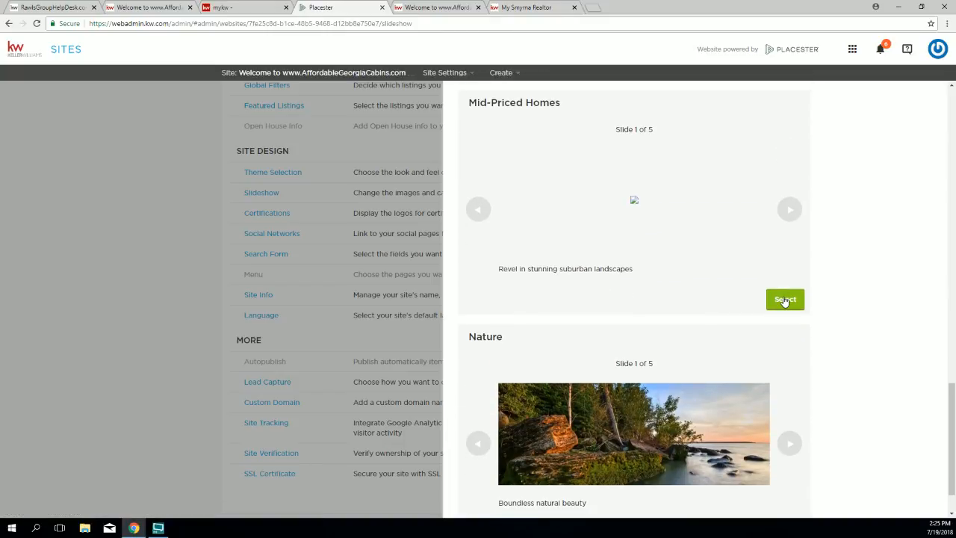
scroll(784, 301, down, 1)
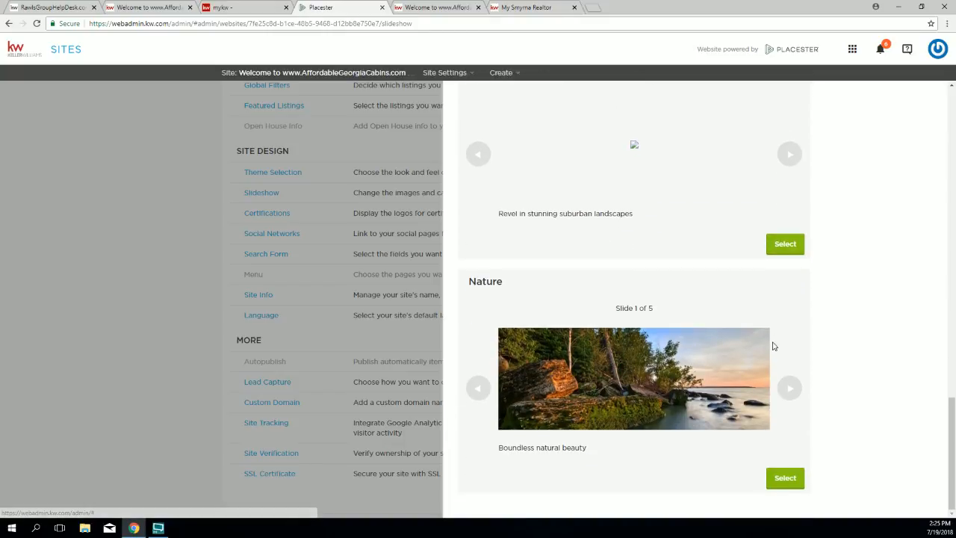
Step: Cycle through all five Nature slides, then select the Variety slideshow for editing
click(790, 388)
click(790, 388)
click(790, 389)
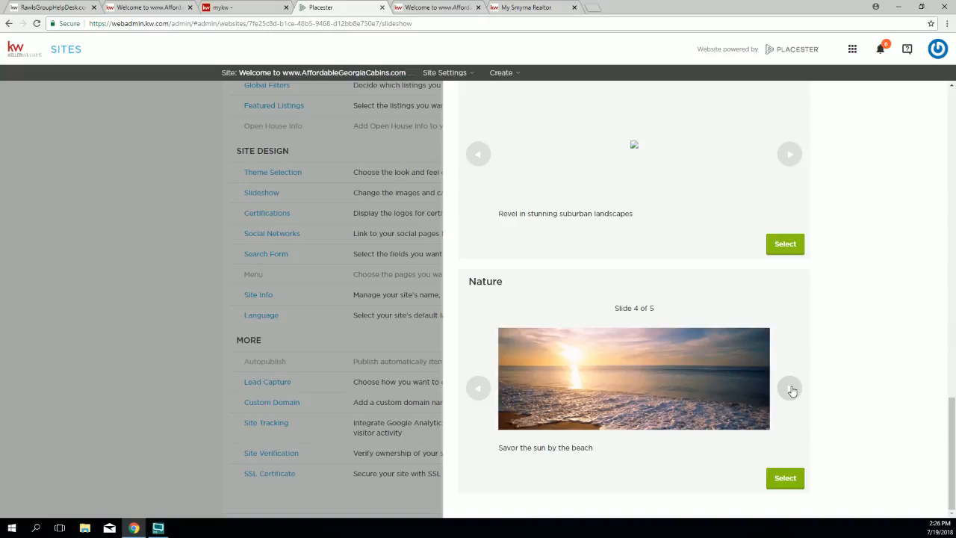
click(790, 389)
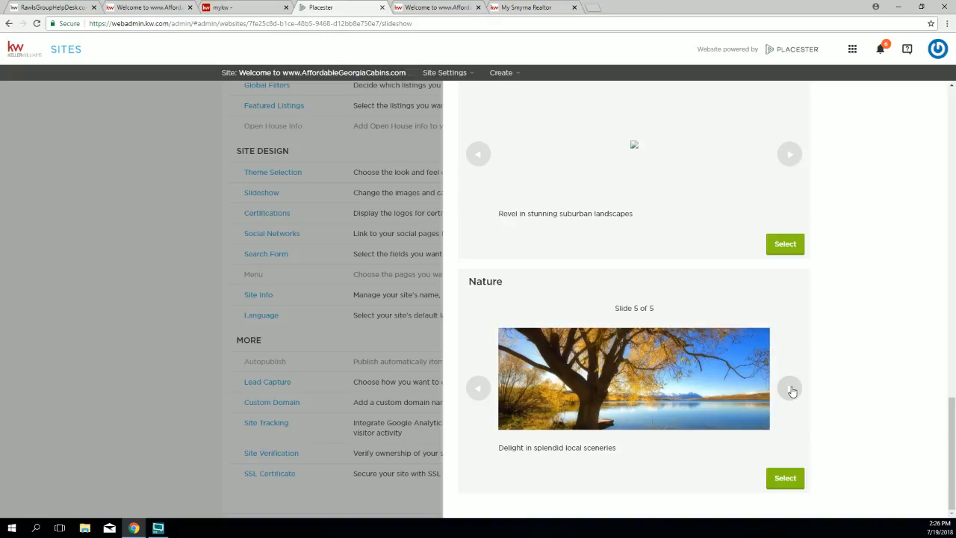
click(791, 388)
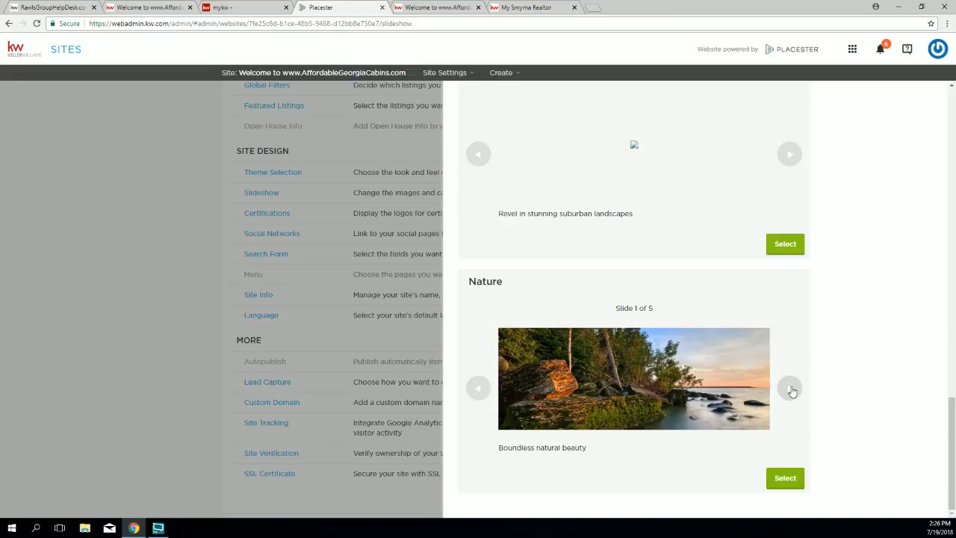
scroll(792, 394, up, 4)
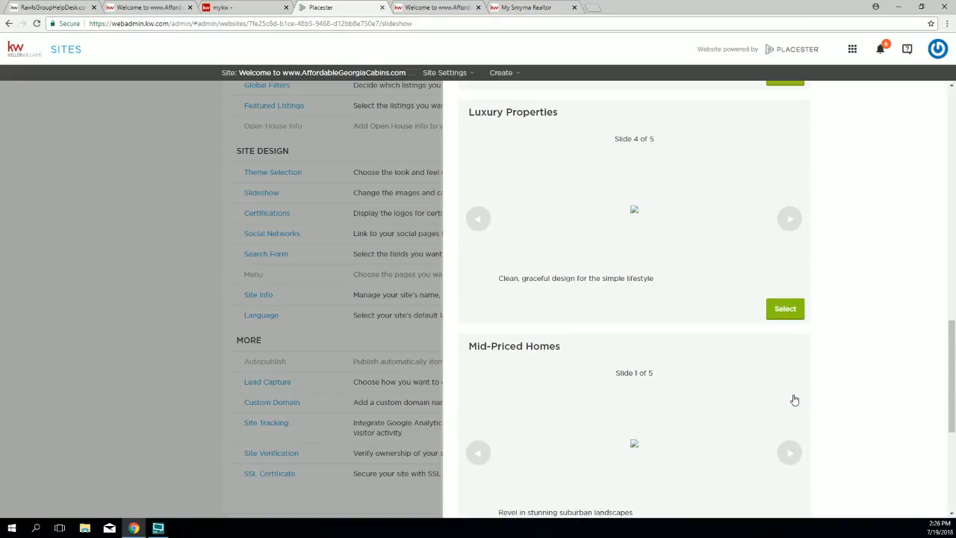
scroll(793, 399, up, 5)
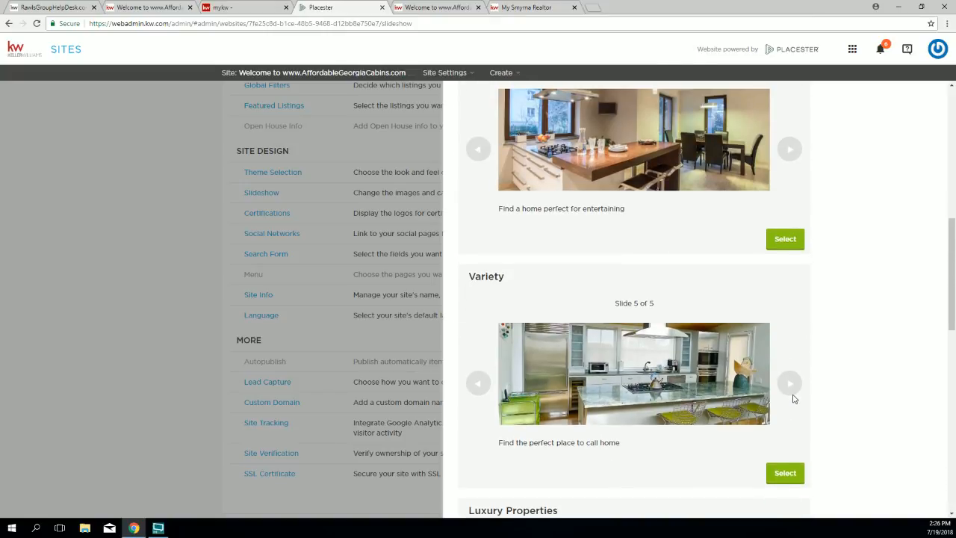
scroll(794, 400, down, 1)
click(785, 378)
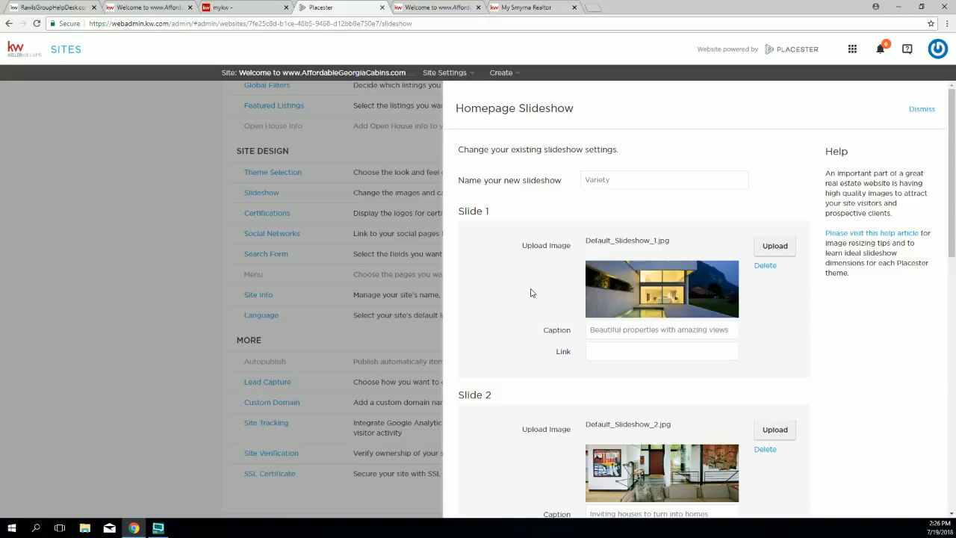
scroll(530, 293, down, 1)
scroll(530, 293, down, 1)
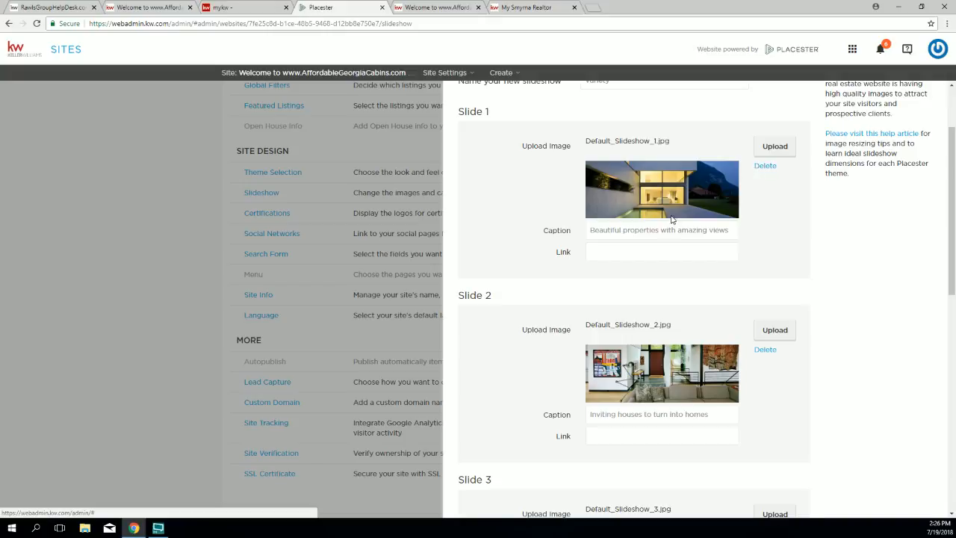
drag(730, 231, 584, 241)
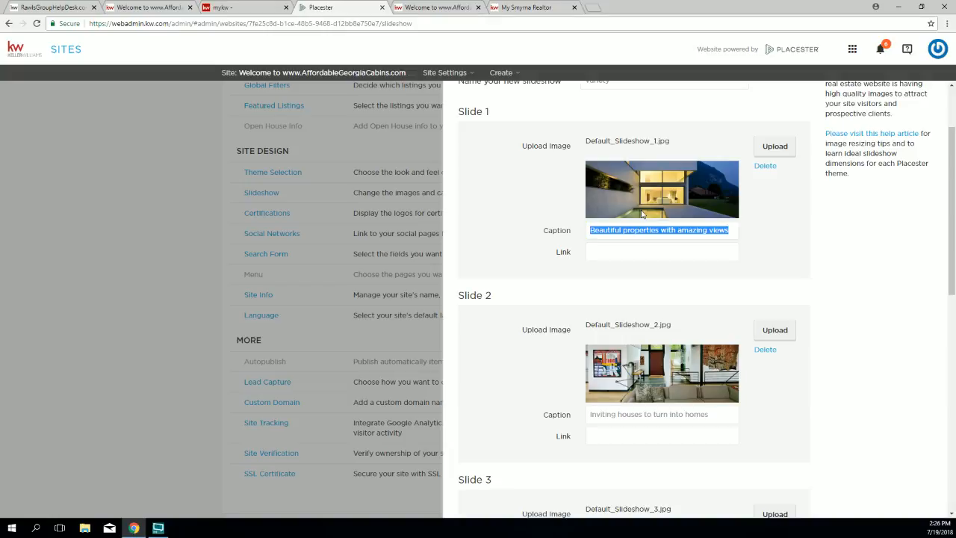
click(572, 214)
scroll(582, 251, down, 1)
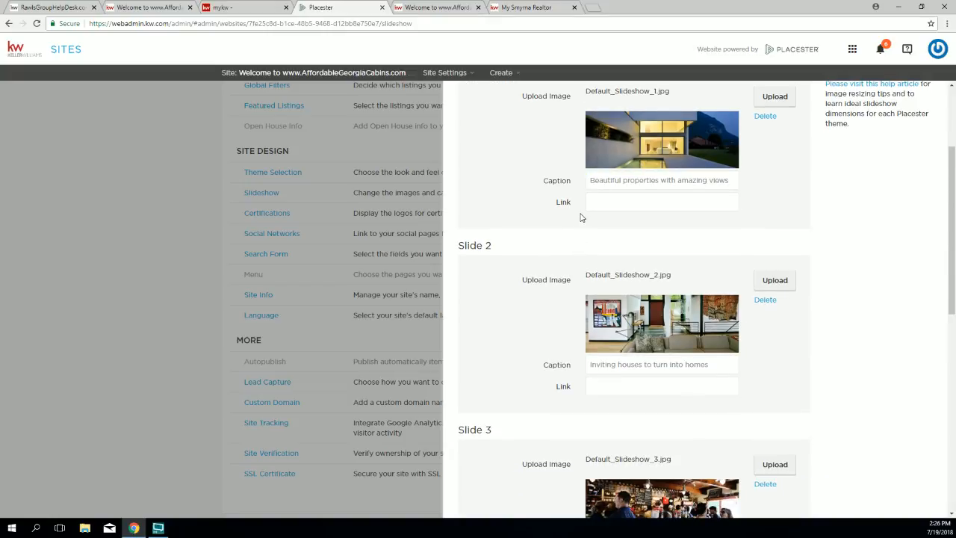
double_click(561, 202)
click(597, 200)
Step: Select Slide 1's caption text and move into its link field
scroll(695, 184, up, 2)
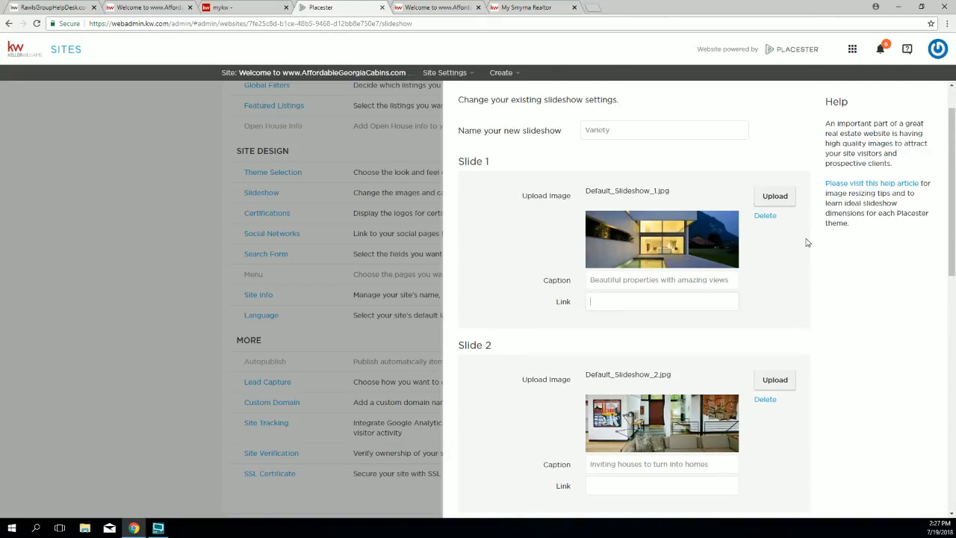
drag(773, 217, 755, 217)
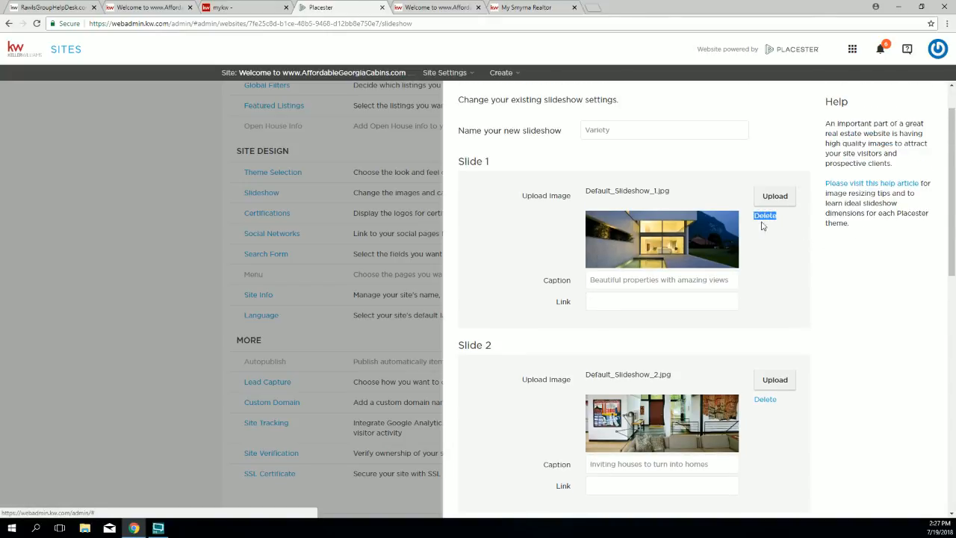
drag(777, 410, 753, 403)
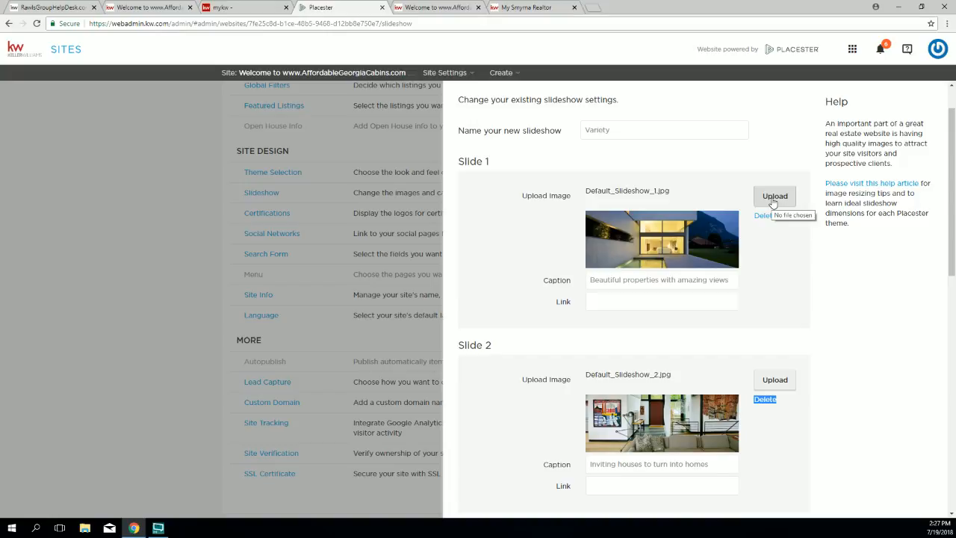
click(588, 280)
drag(588, 280, 737, 277)
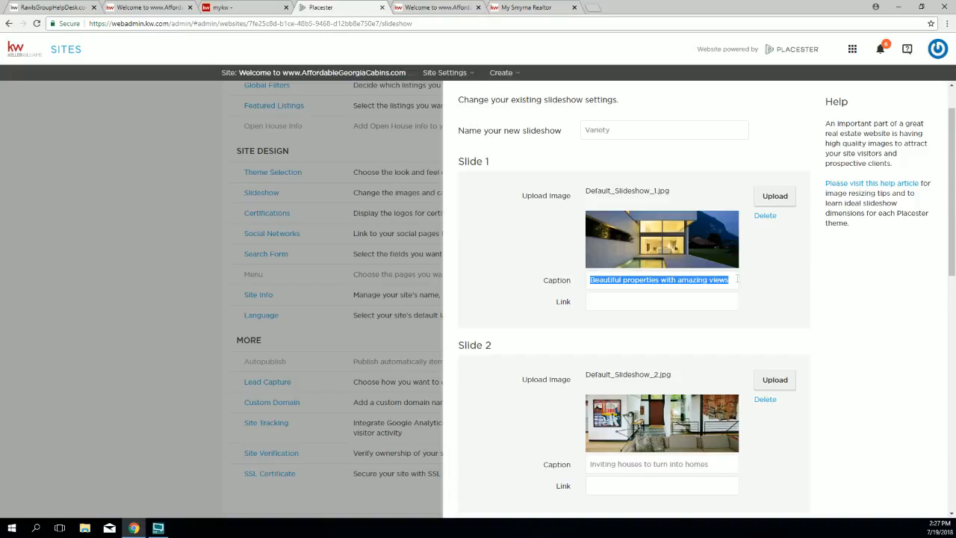
drag(555, 302, 574, 305)
click(597, 302)
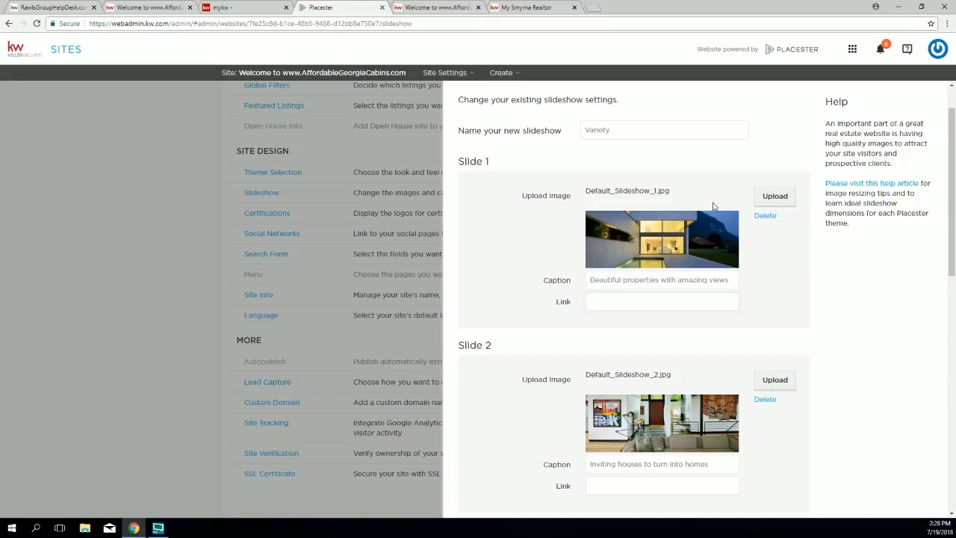
Step: Scroll to the bottom and save the Variety slideshow settings
scroll(776, 284, down, 1)
scroll(814, 388, down, 5)
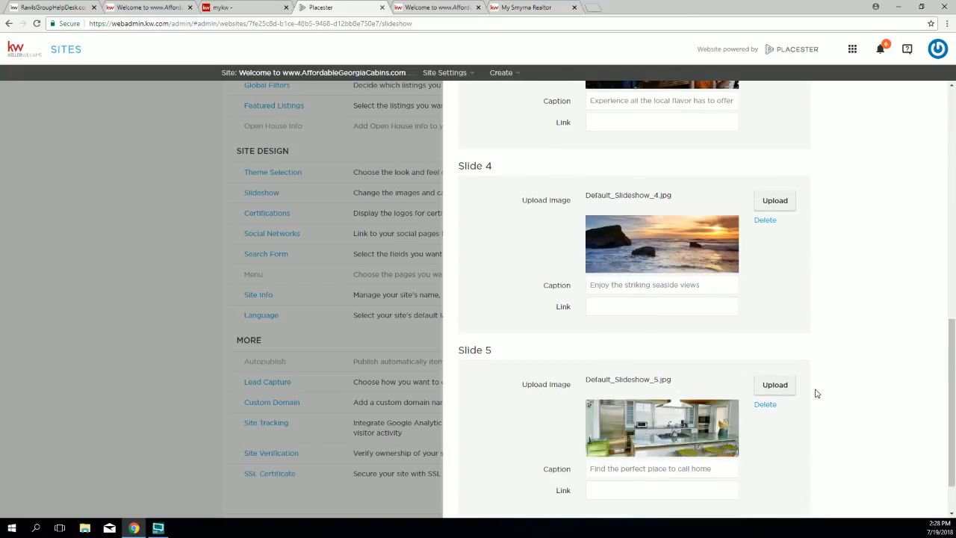
click(797, 493)
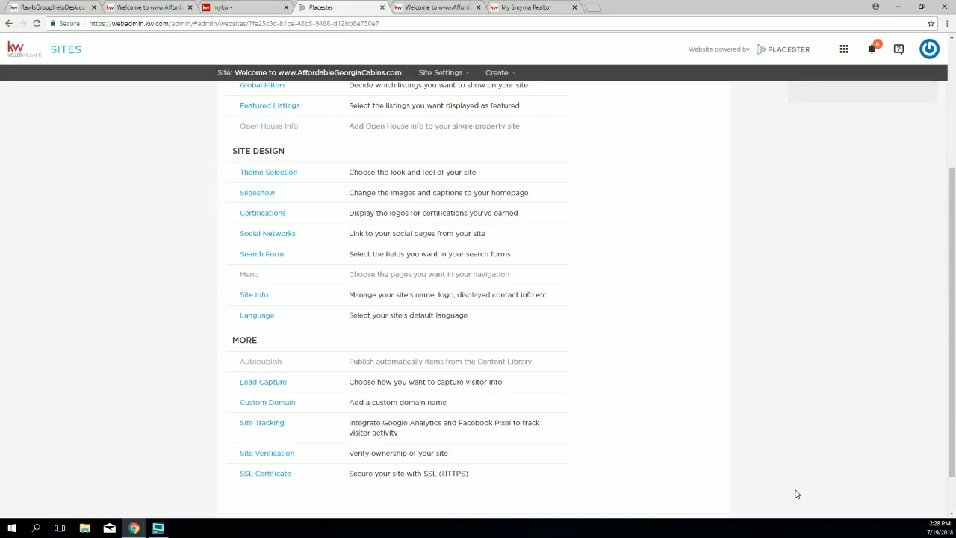
click(413, 10)
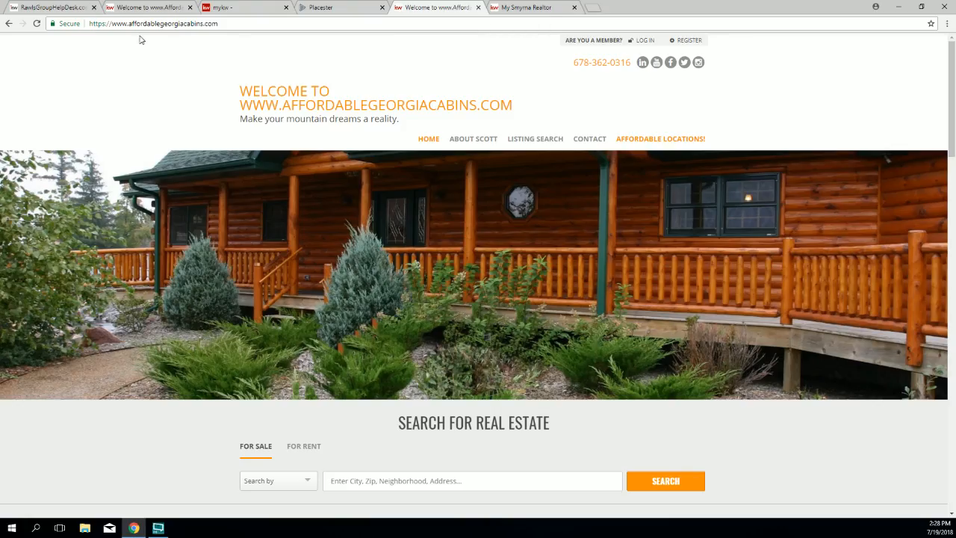
click(36, 23)
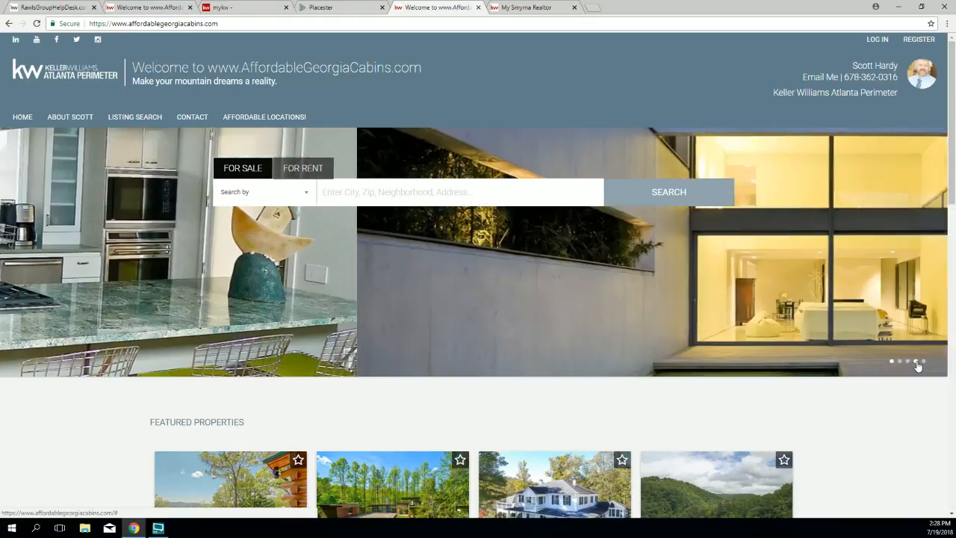
click(916, 360)
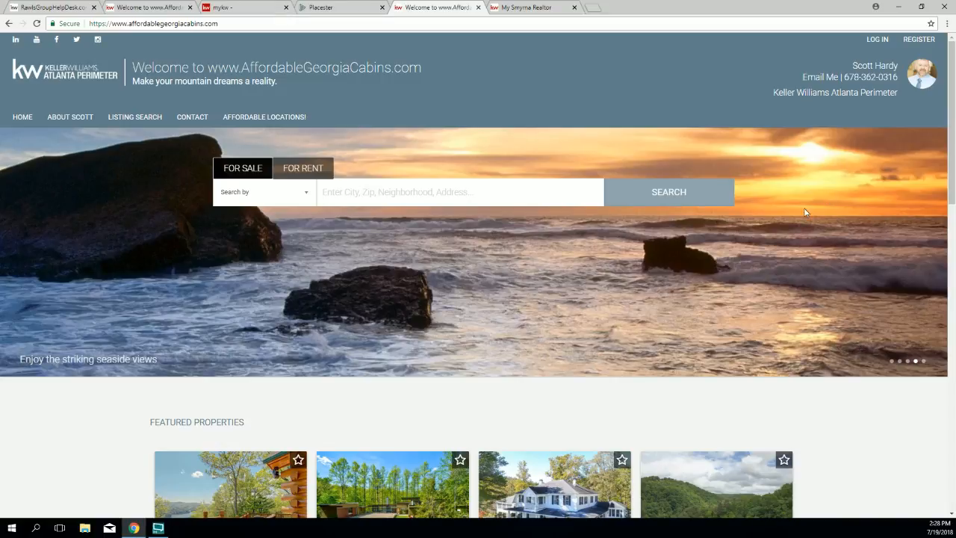
click(326, 8)
Step: Open the Variety slideshow's slide settings from the homepage slideshow choices
click(258, 193)
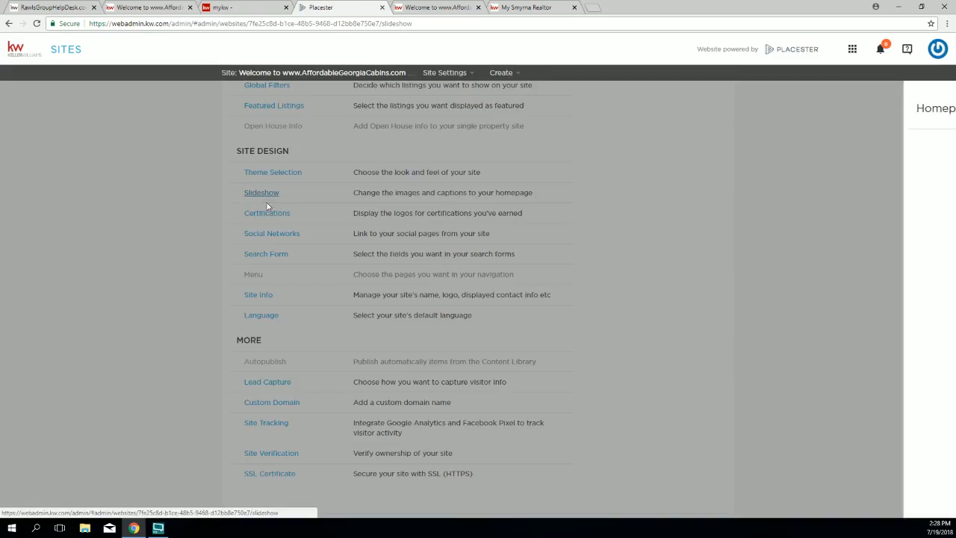
scroll(734, 207, down, 1)
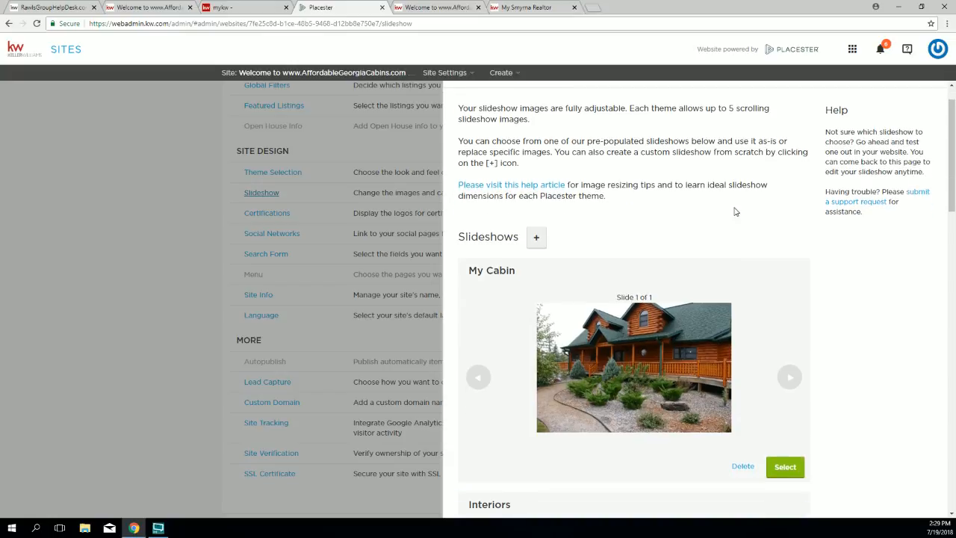
scroll(879, 294, down, 3)
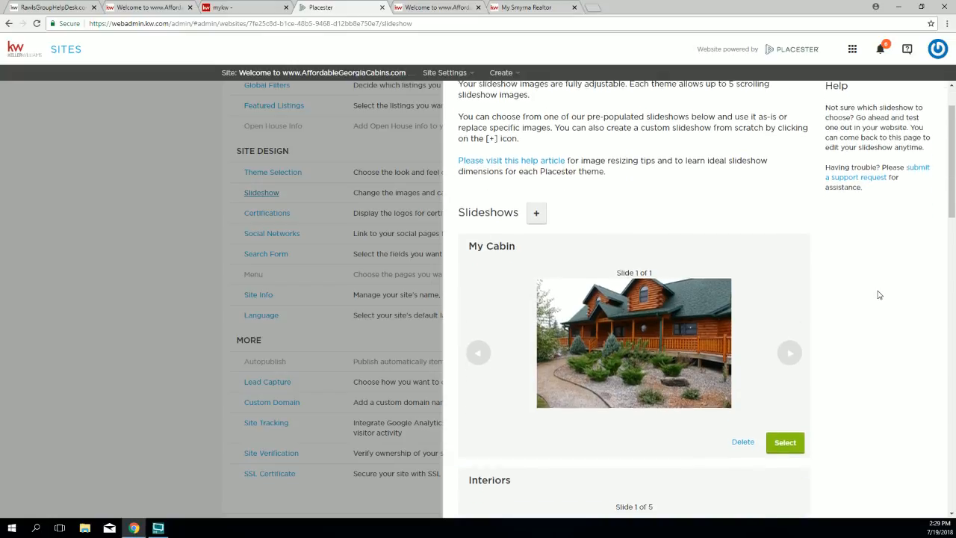
scroll(879, 294, down, 5)
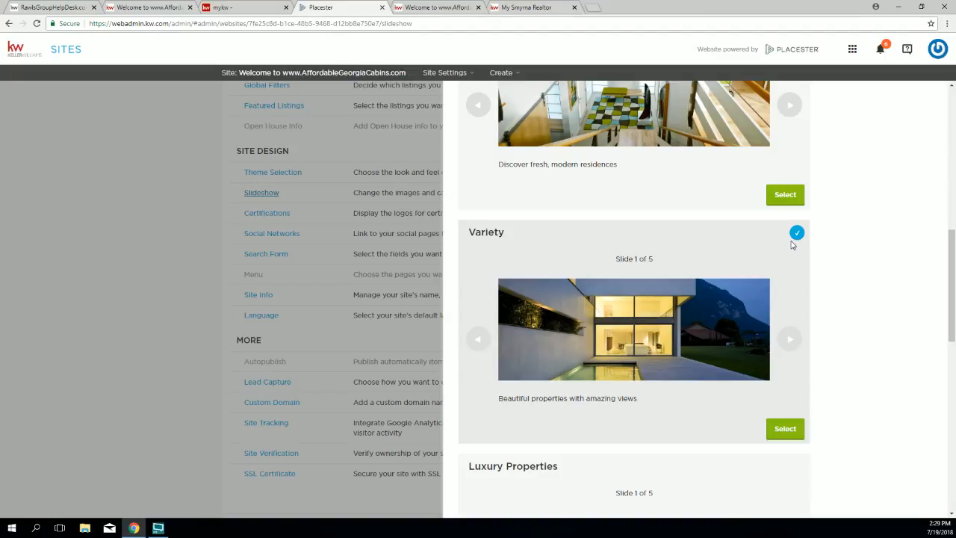
scroll(793, 237, down, 1)
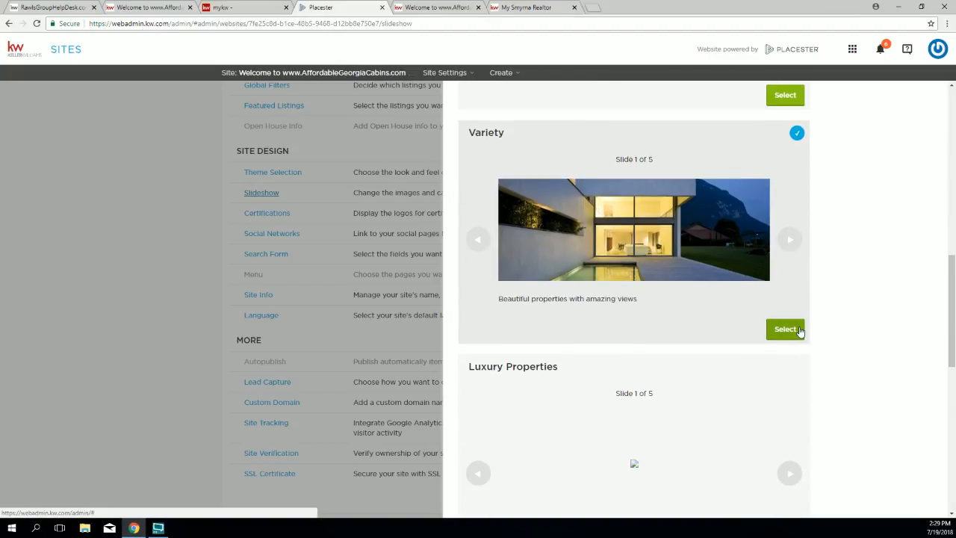
click(800, 326)
Step: Delete Slide 4's seaside sunset image and caption, leaving it empty between Slides 3 and 5
scroll(799, 324, down, 2)
scroll(798, 321, down, 5)
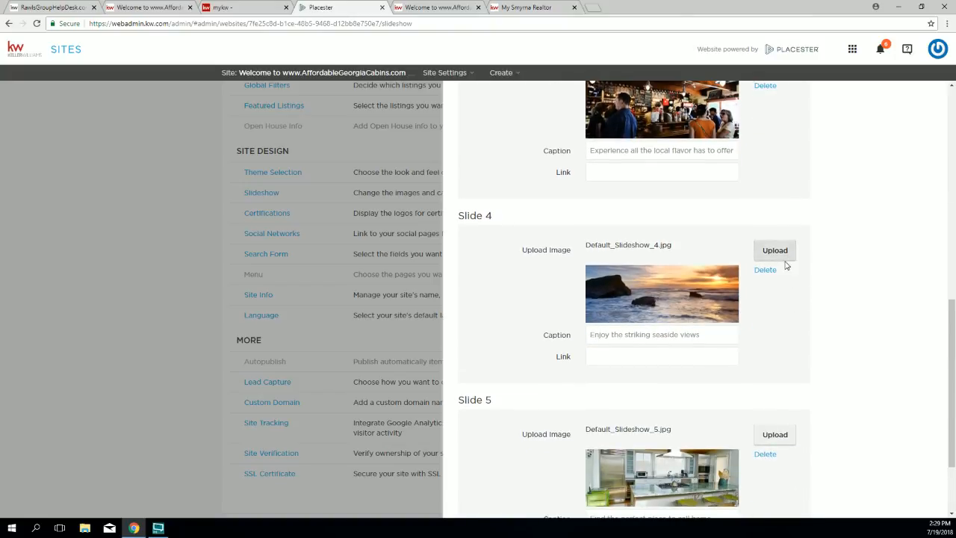
click(772, 270)
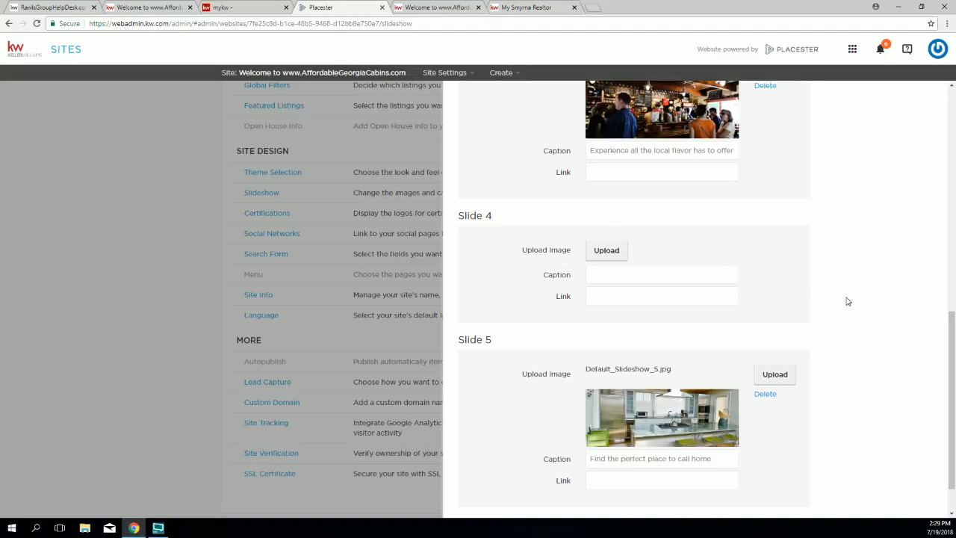
scroll(858, 309, down, 1)
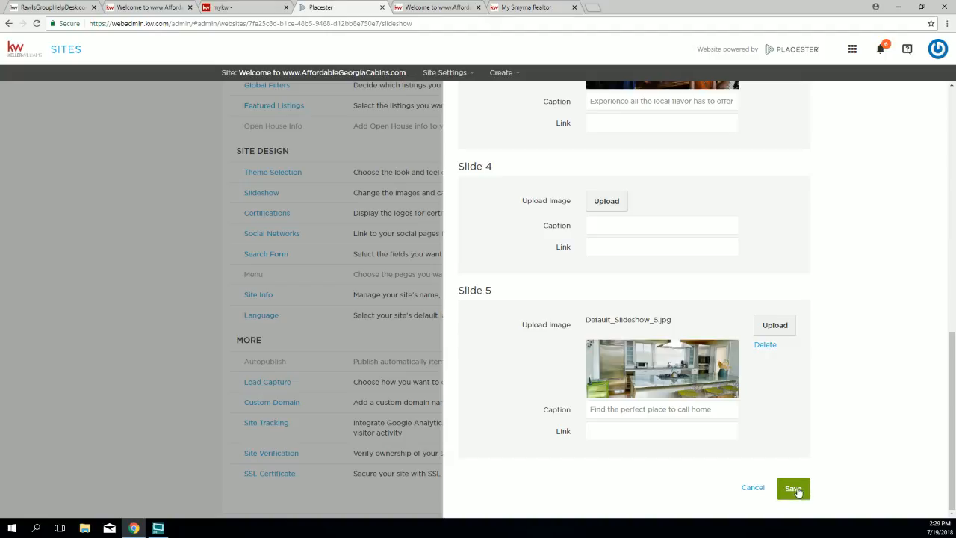
scroll(804, 335, up, 2)
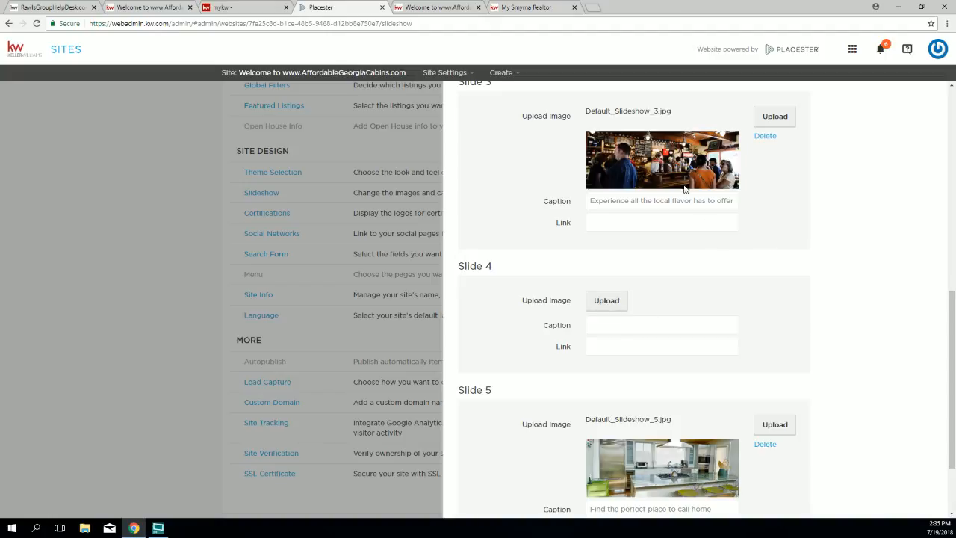
Step: Open a new Chrome tab beside the Placester tab
click(593, 9)
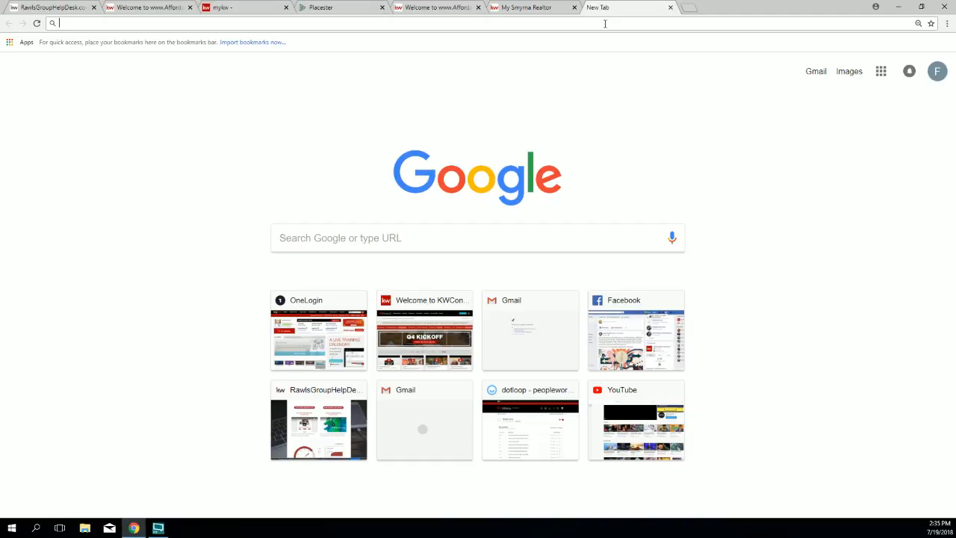
Step: Go to pixabay.com in the new tab
text(pixa)
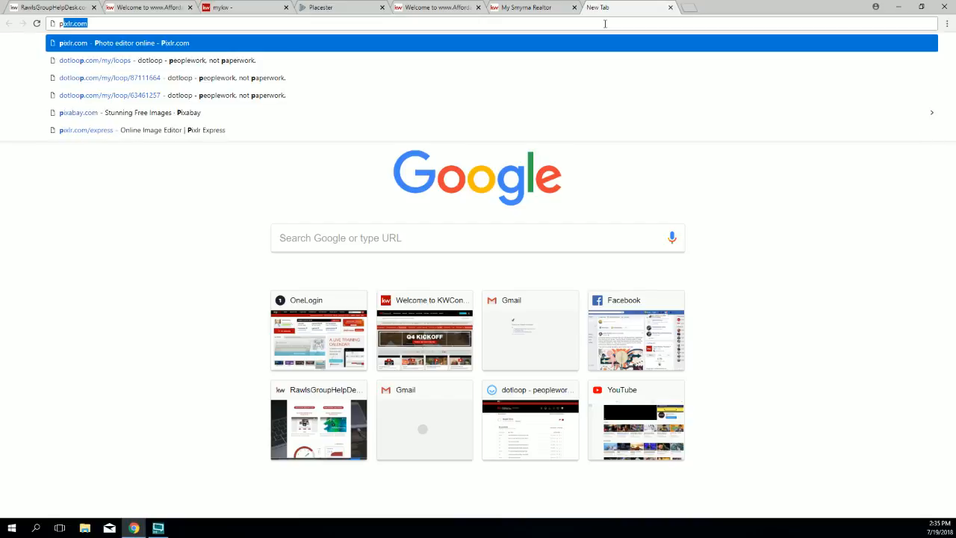
text(bay.com)
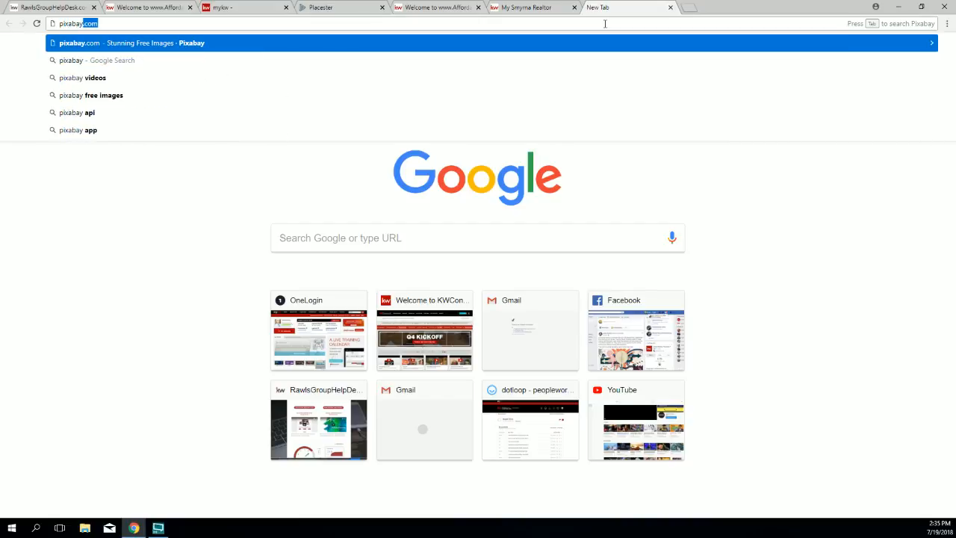
key(Return)
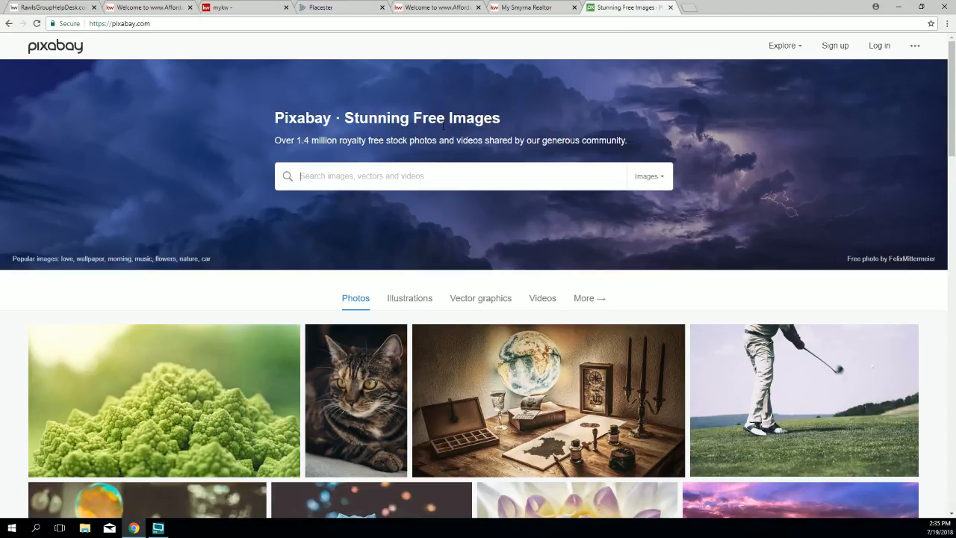
Step: Search Pixabay for 'atlanta skyline', glance at the results, then switch to the cabins site tab
click(441, 175)
text(at)
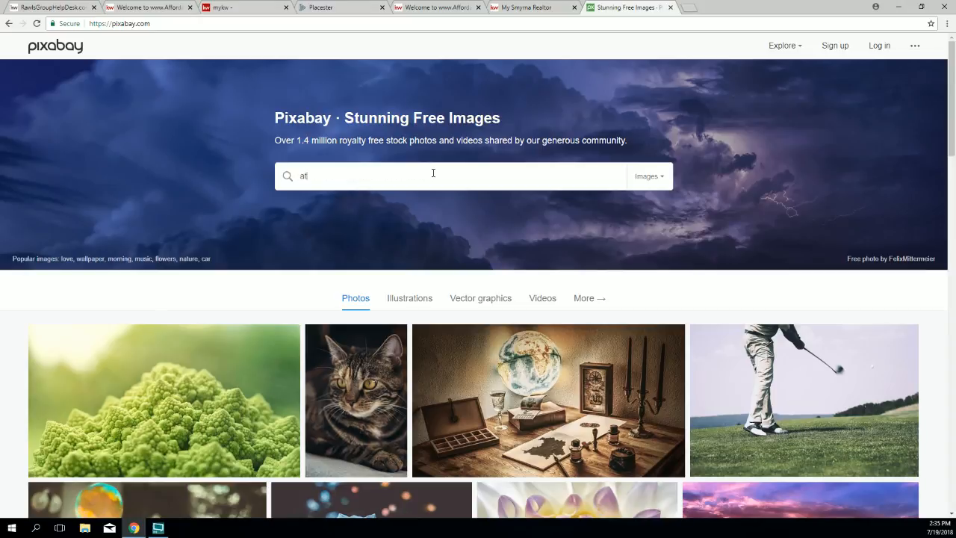
text(lanta skyline)
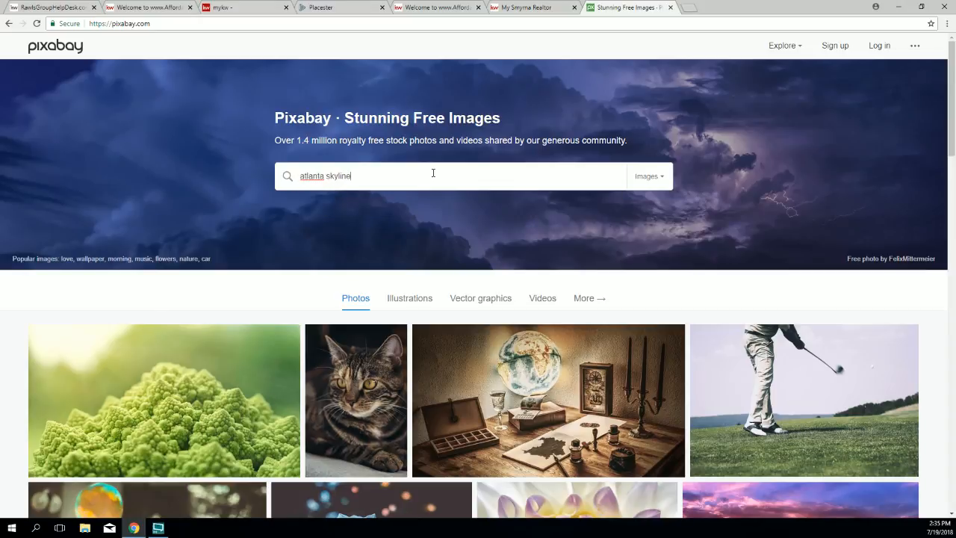
key(Return)
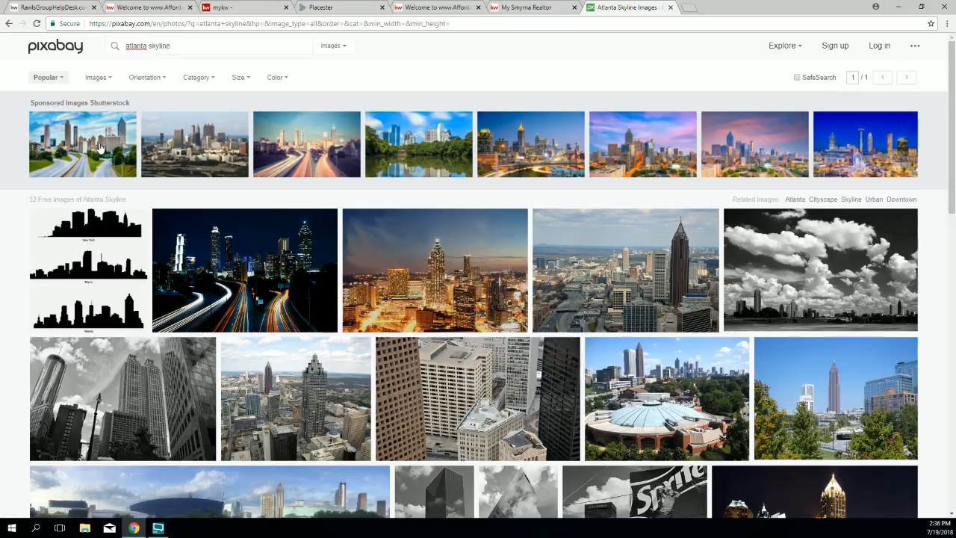
drag(131, 102, 88, 103)
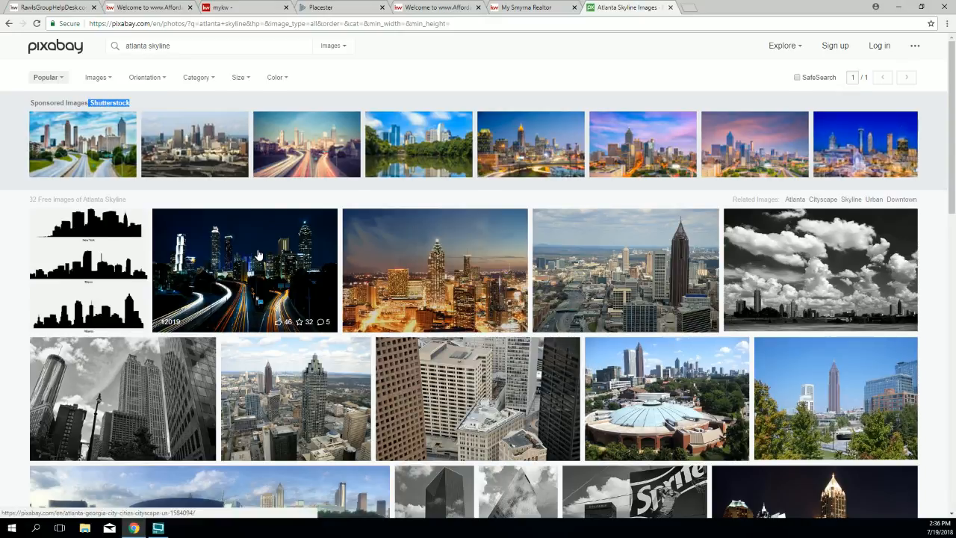
scroll(258, 252, down, 2)
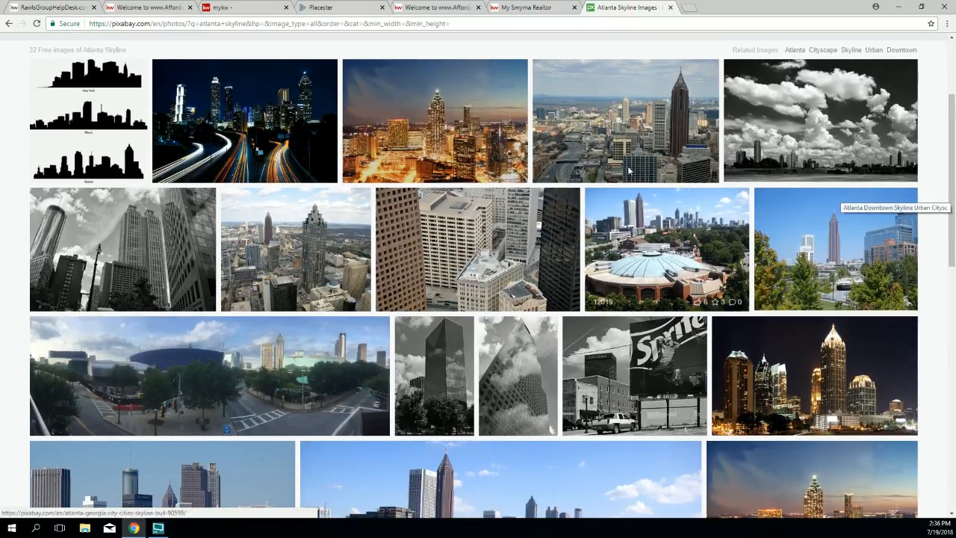
click(437, 7)
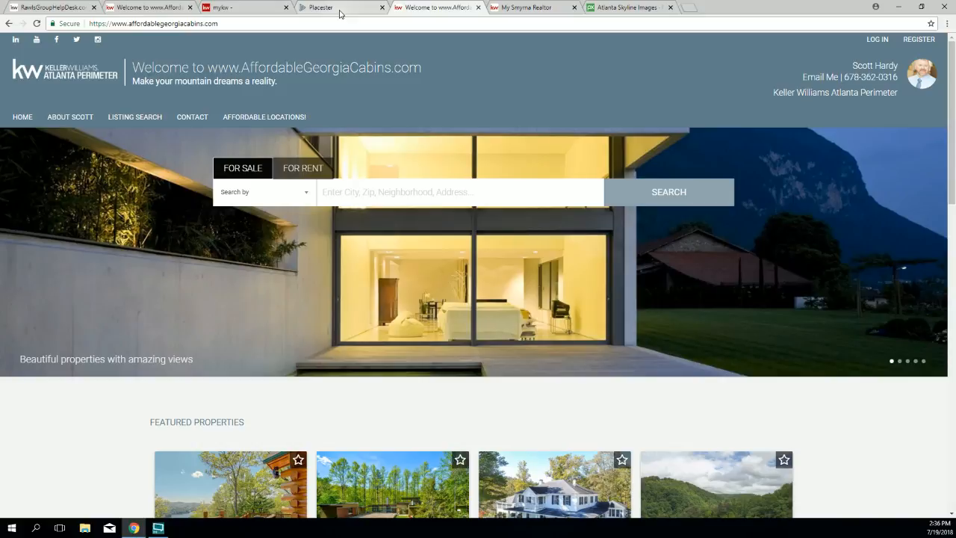
Step: Scroll through the Atlanta skyline results for a photo suited to the header
click(616, 9)
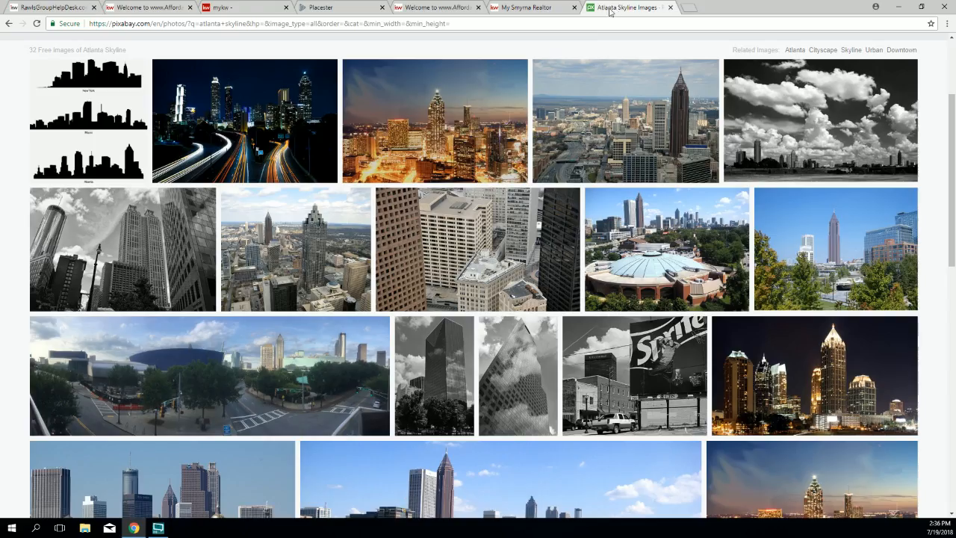
scroll(605, 217, down, 2)
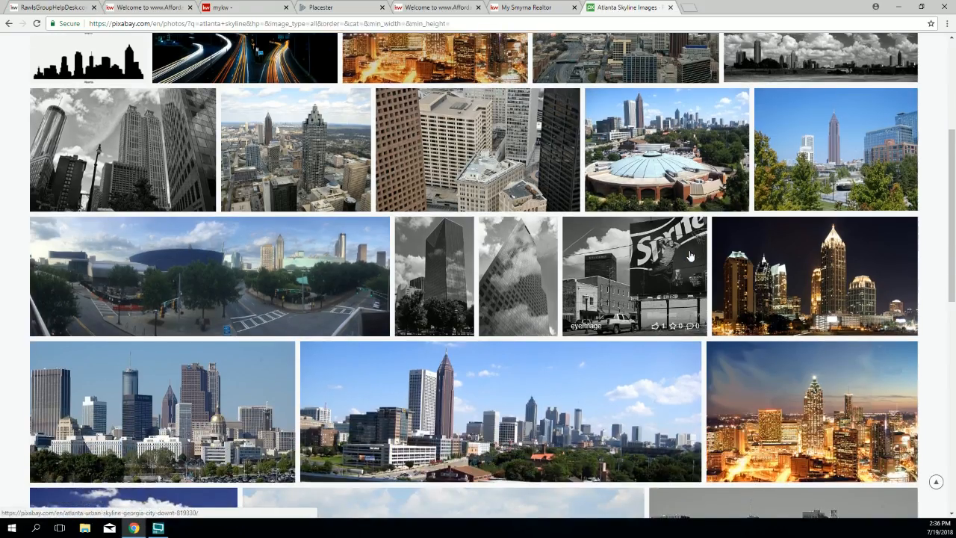
scroll(688, 256, down, 1)
scroll(687, 257, down, 1)
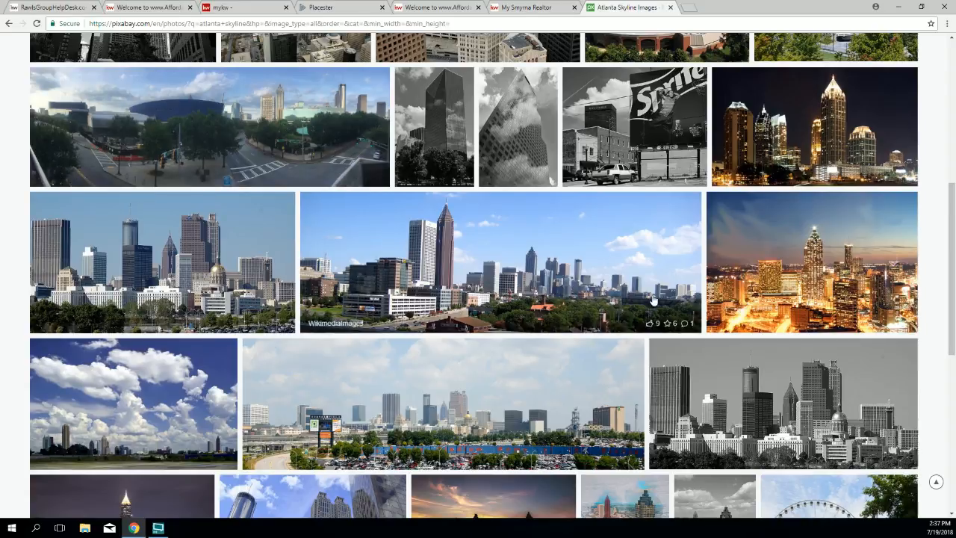
scroll(892, 245, down, 2)
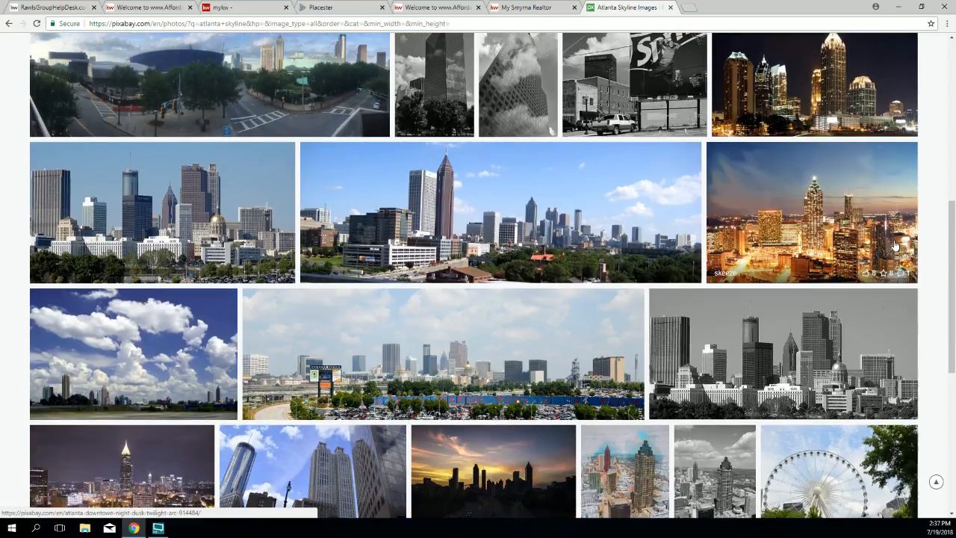
scroll(889, 245, down, 2)
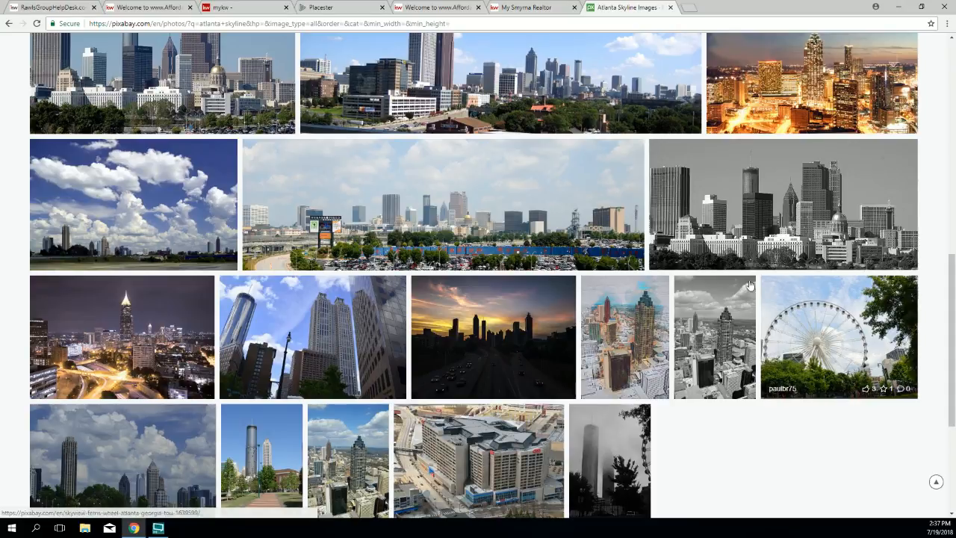
Step: Compare against the live cabins site, then review the skyline results again
click(526, 9)
click(437, 8)
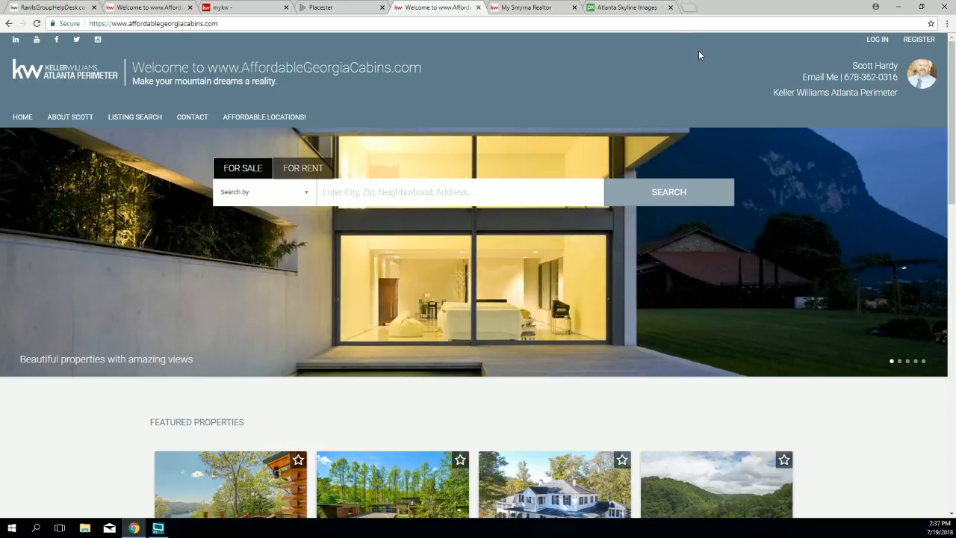
click(631, 8)
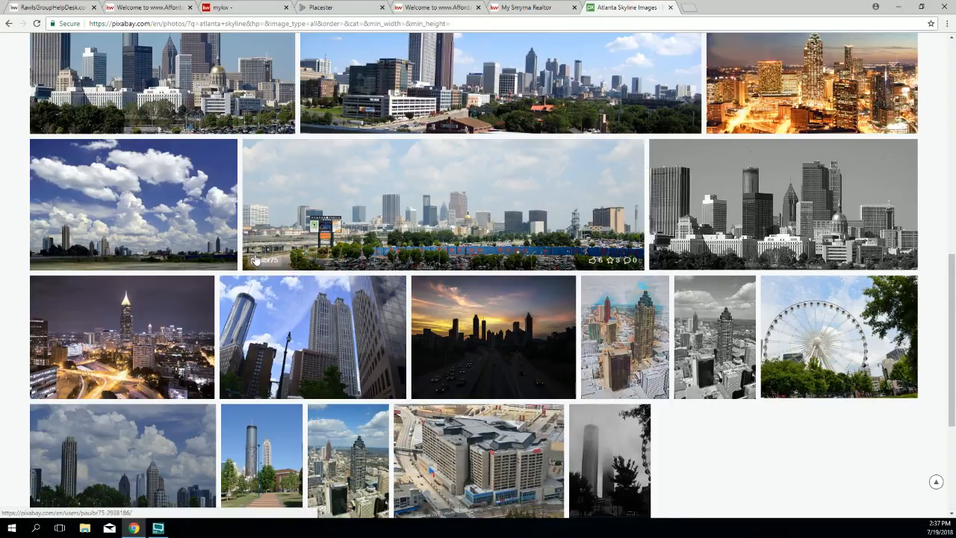
scroll(287, 259, down, 3)
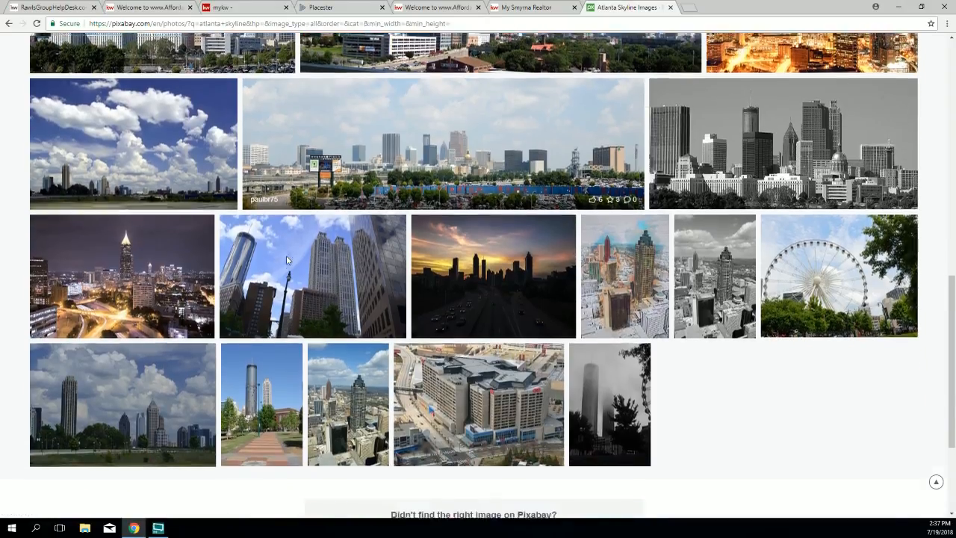
scroll(290, 259, up, 4)
scroll(289, 259, up, 4)
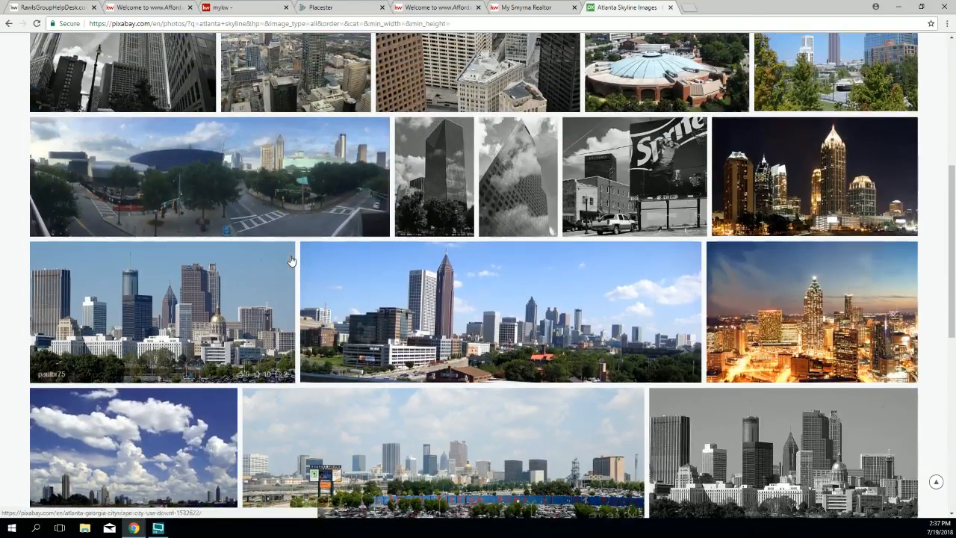
scroll(290, 259, up, 2)
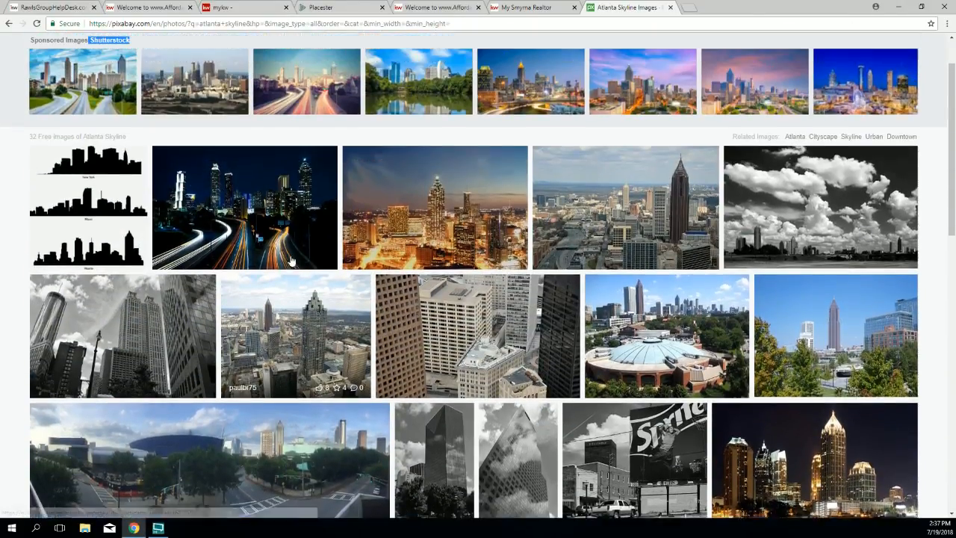
scroll(290, 259, up, 1)
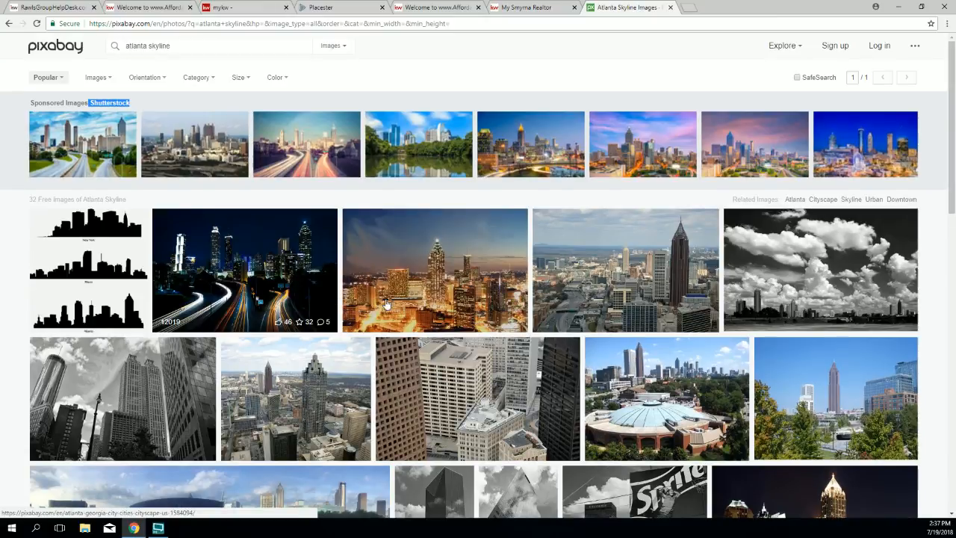
scroll(552, 239, down, 1)
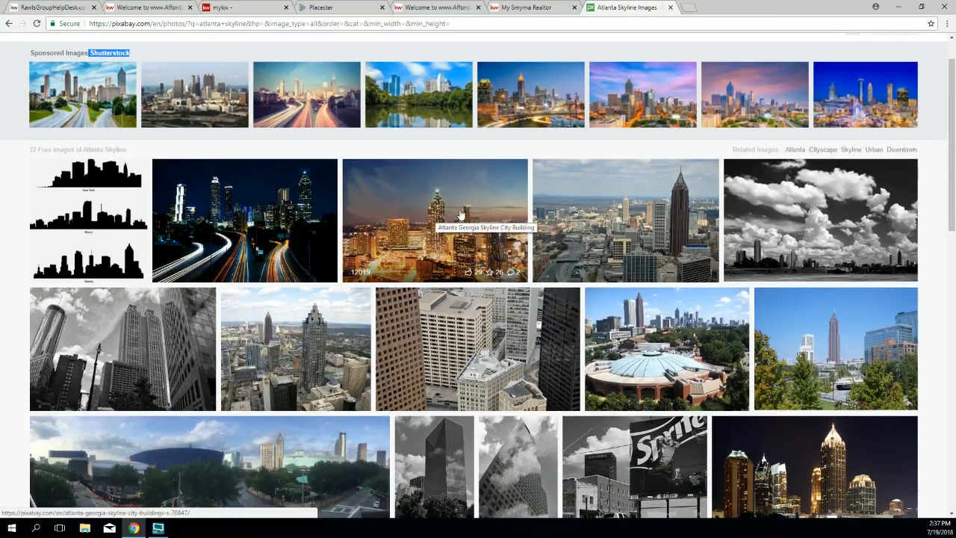
scroll(450, 216, down, 3)
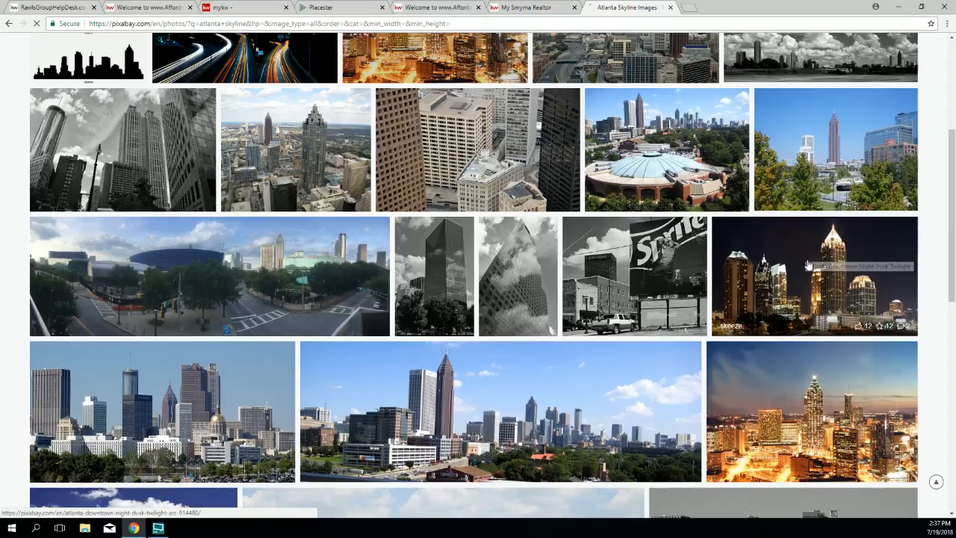
Step: Open the Atlanta Downtown Night Dusk Twilight photo and choose its 1920×1109 JPG size
click(808, 266)
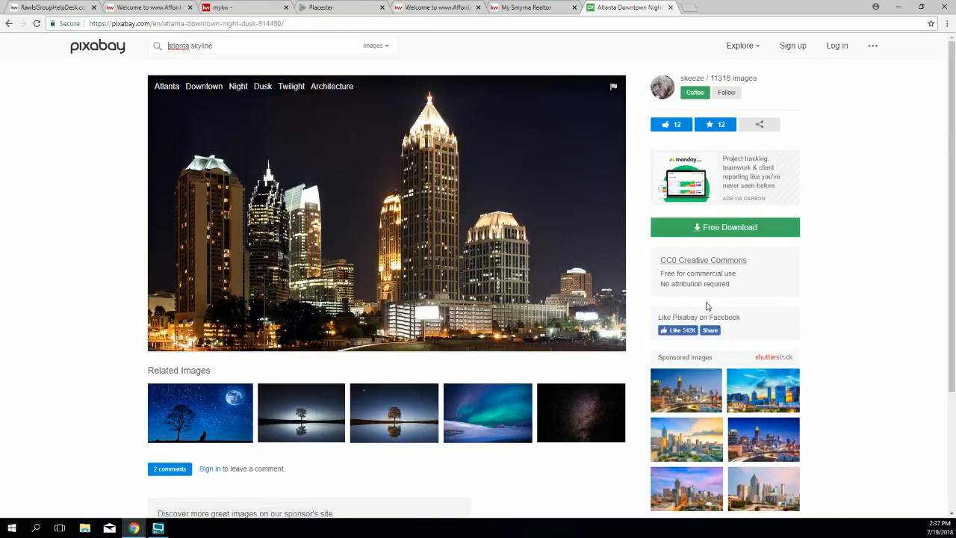
click(706, 235)
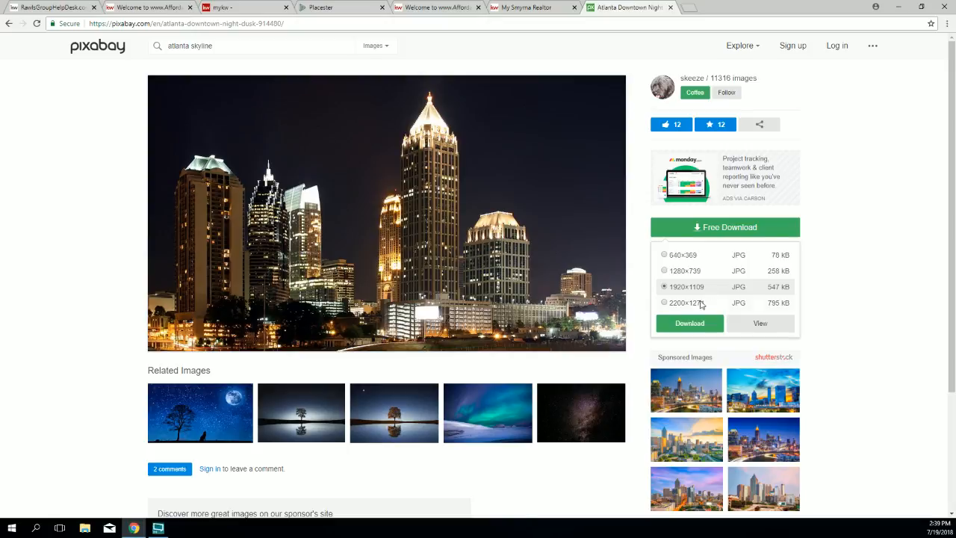
Step: Download the night skyline photo at 1920×1109 after passing the reCAPTCHA check
click(688, 324)
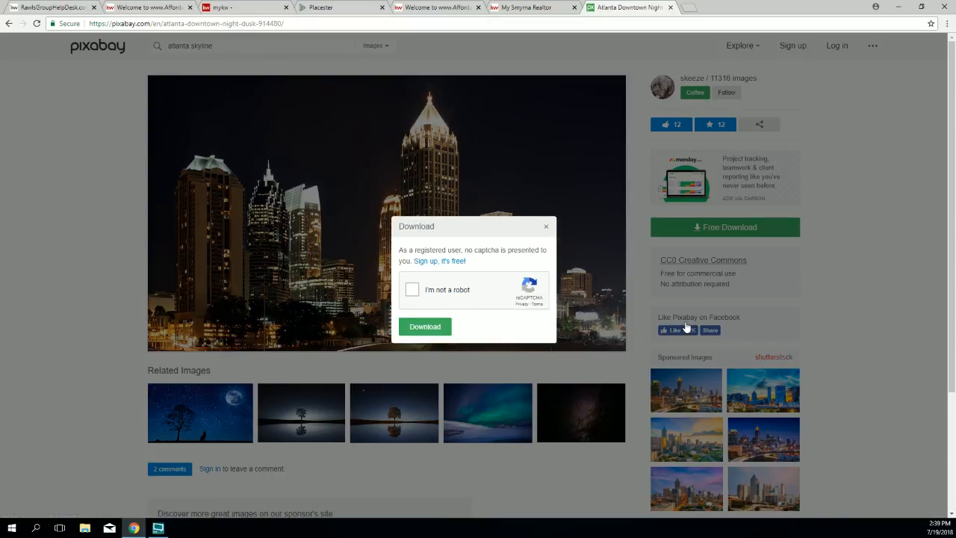
click(412, 292)
click(427, 328)
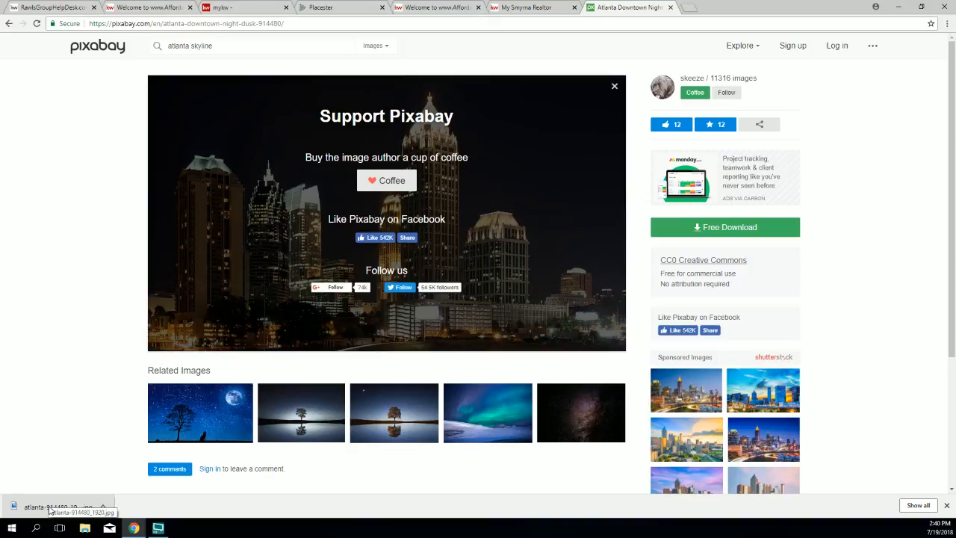
Step: Open atlanta-914480_1920.jpg from the download bar to check it, then close the preview
click(107, 507)
click(119, 443)
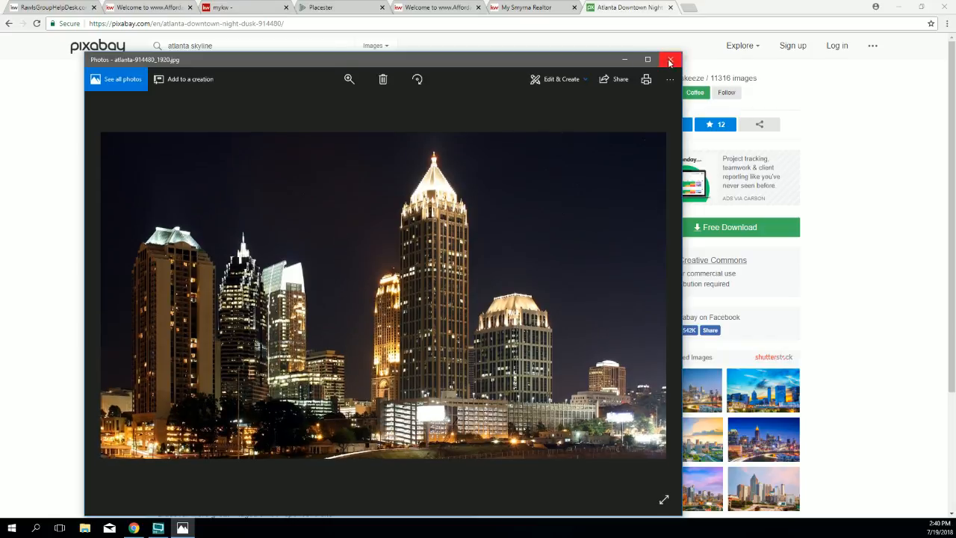
click(671, 60)
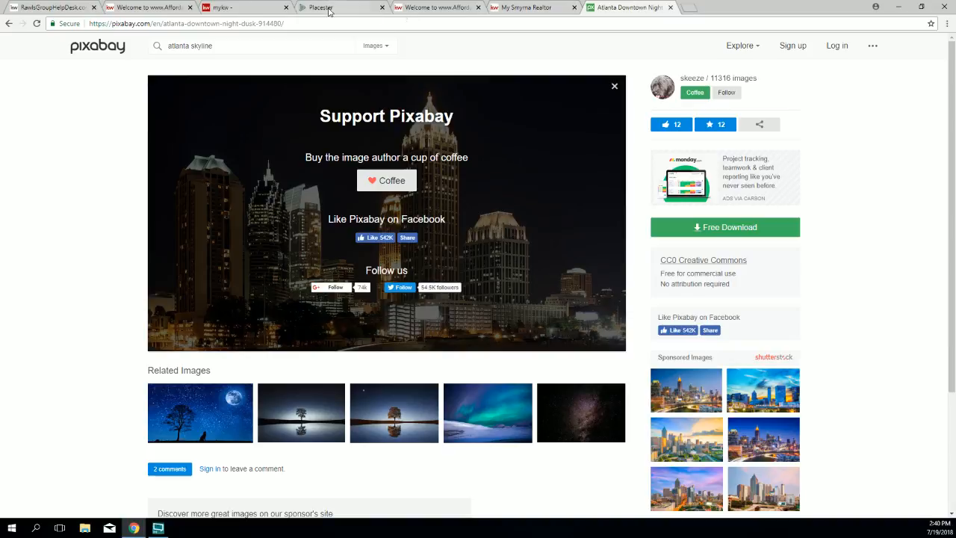
click(332, 9)
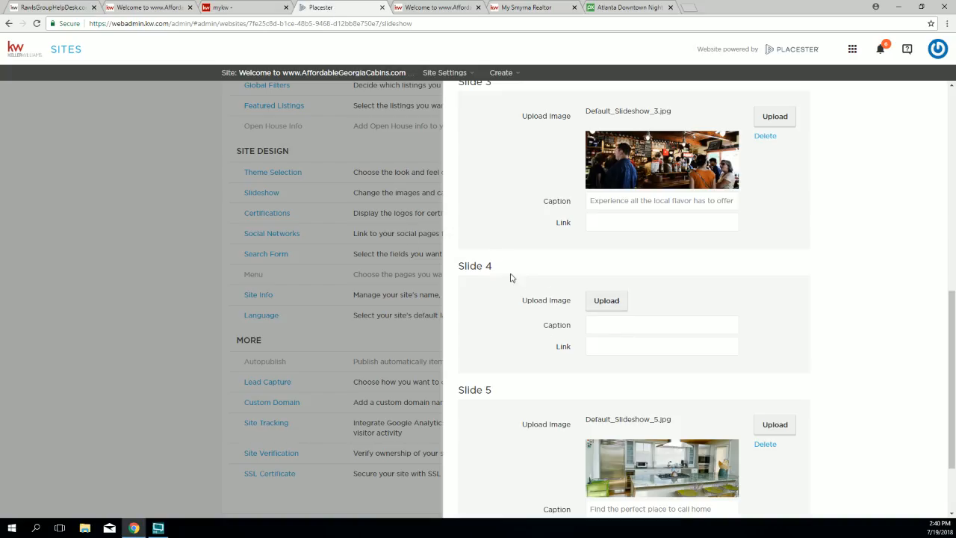
Step: Upload atlanta-914480_1920.jpg from Downloads as Slide 4's image
drag(490, 271, 455, 270)
drag(522, 305, 588, 308)
click(605, 303)
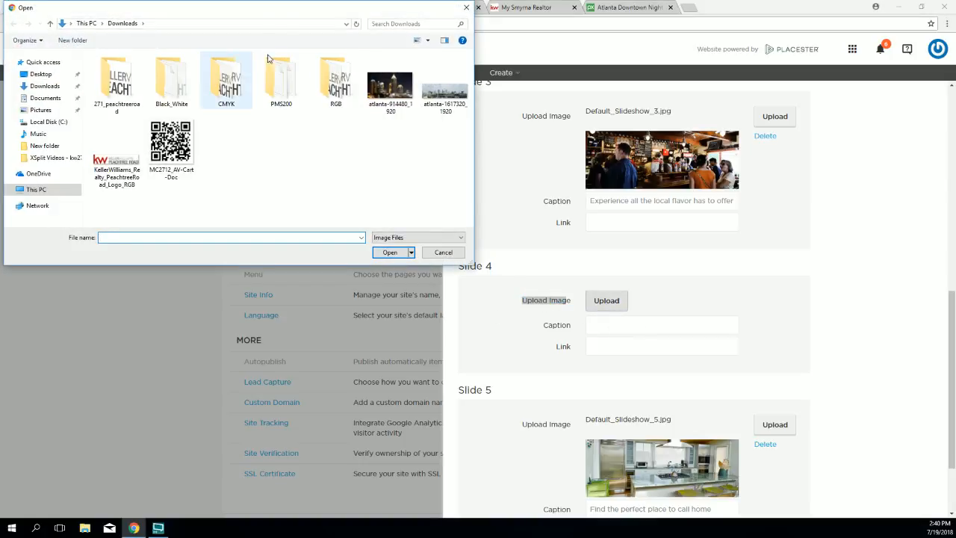
click(390, 89)
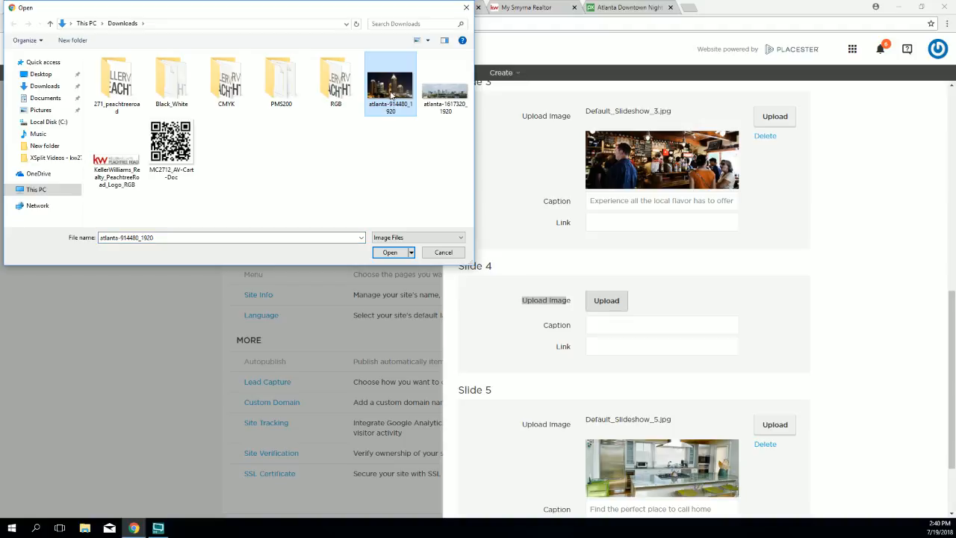
click(390, 252)
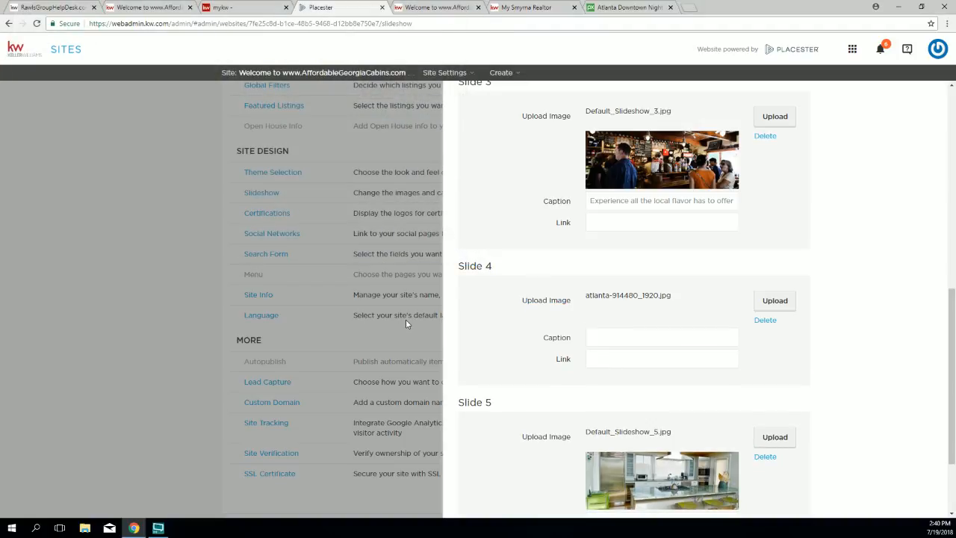
scroll(827, 396, down, 2)
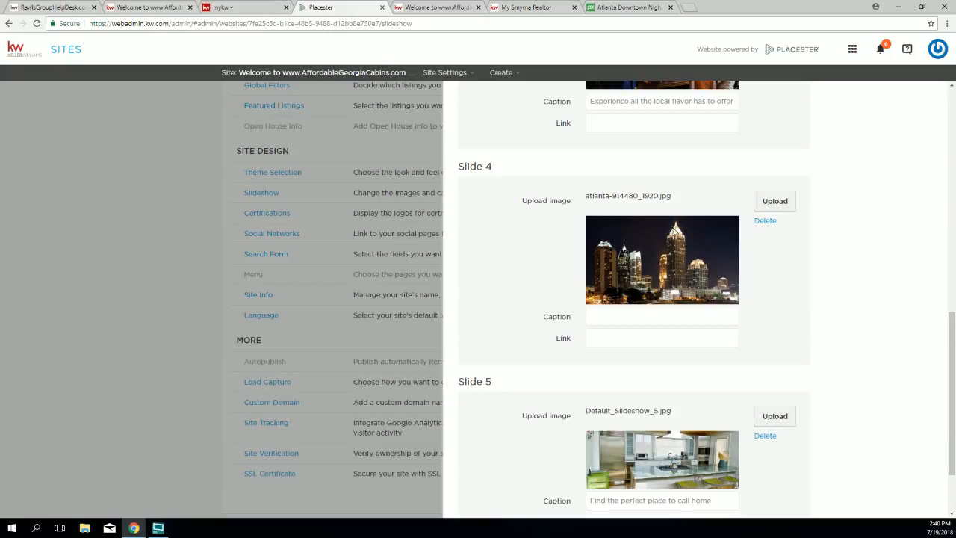
Step: Autofill Slide 4's caption with 'Find the perfect place to call home', save, and reload the live site
scroll(841, 322, down, 2)
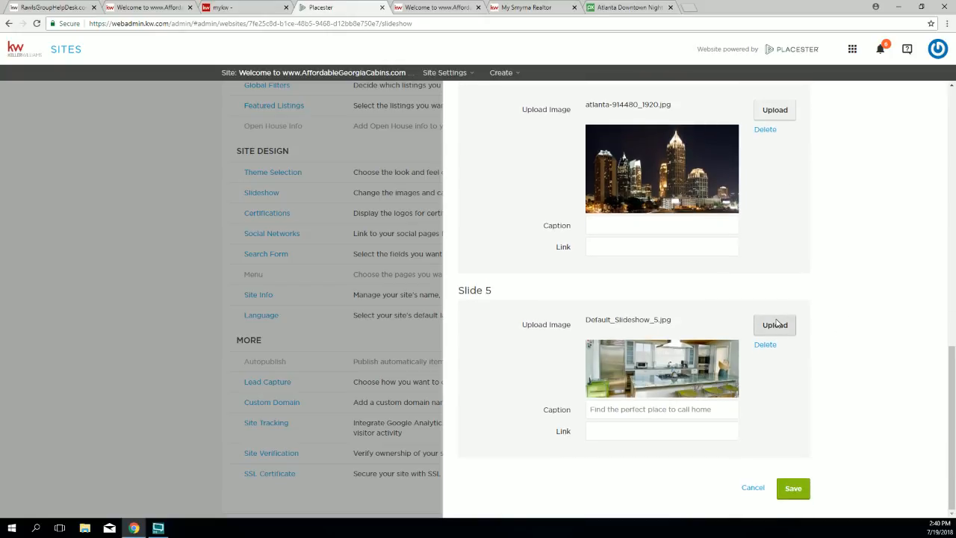
click(600, 226)
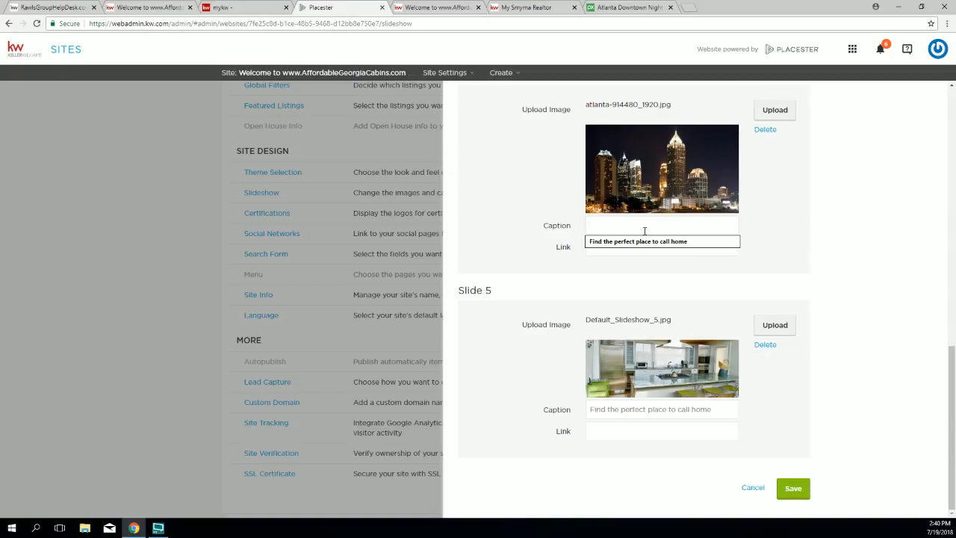
click(633, 241)
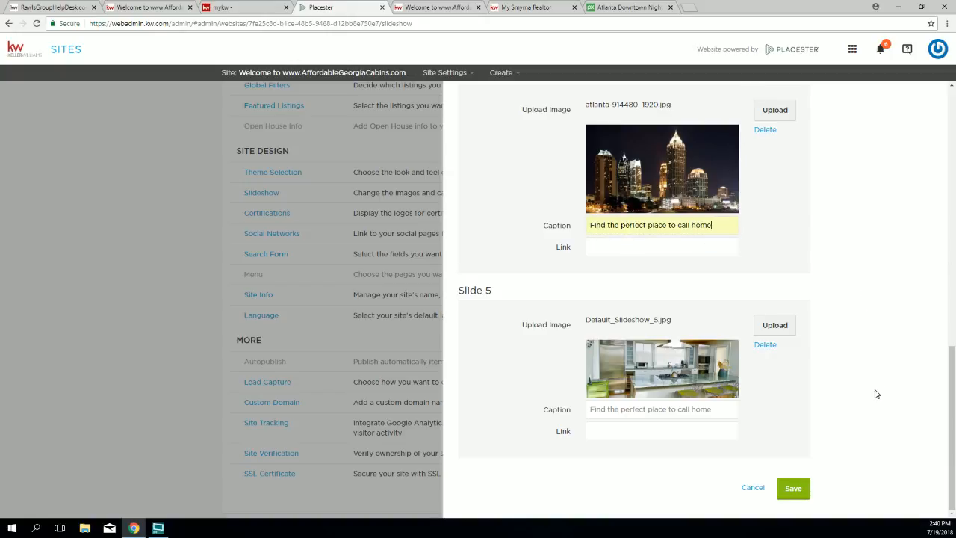
click(794, 489)
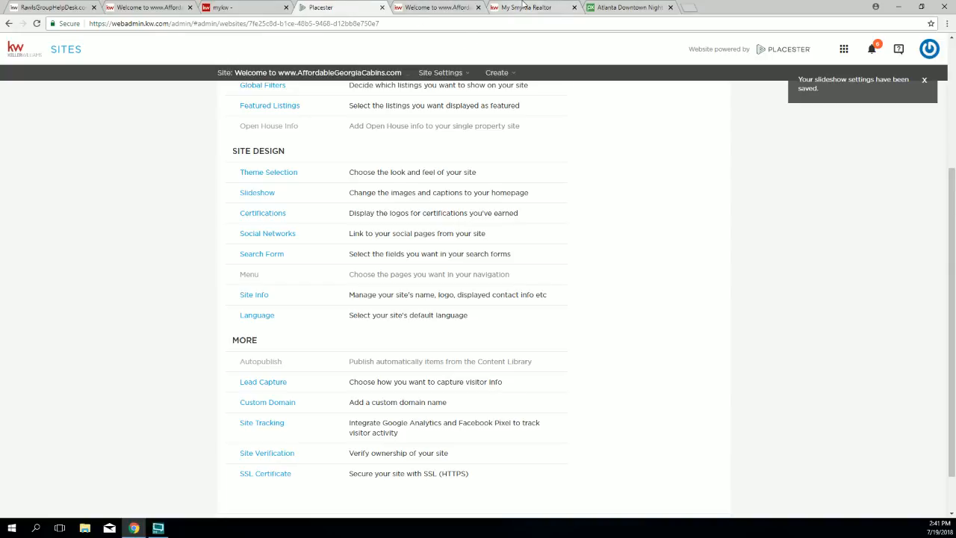
click(436, 10)
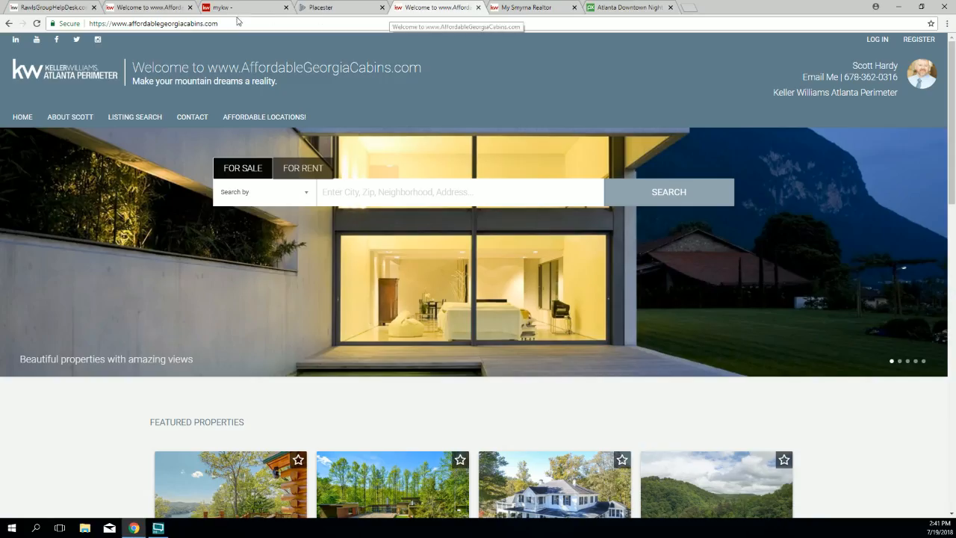
click(36, 23)
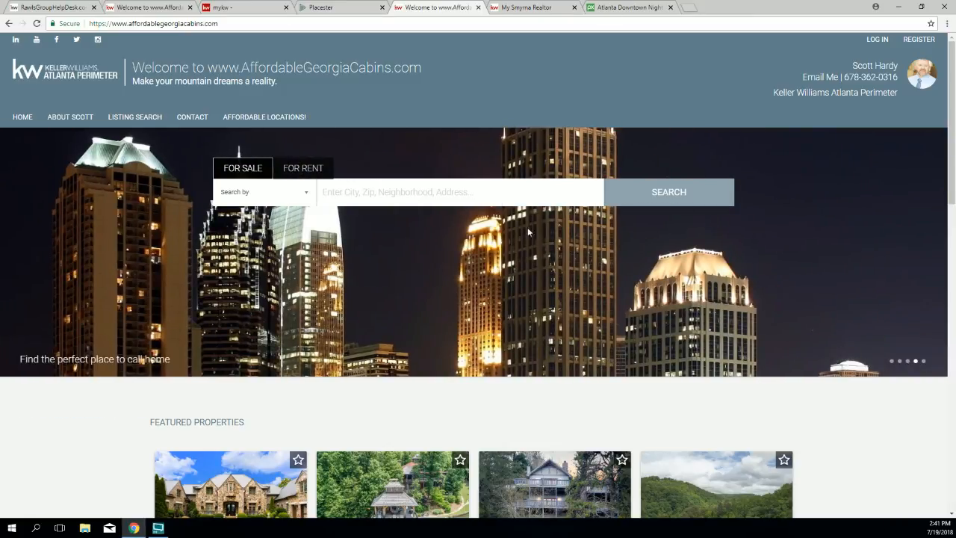
Step: Step the live carousel to the kitchen slide and back to the night skyline slide
click(923, 362)
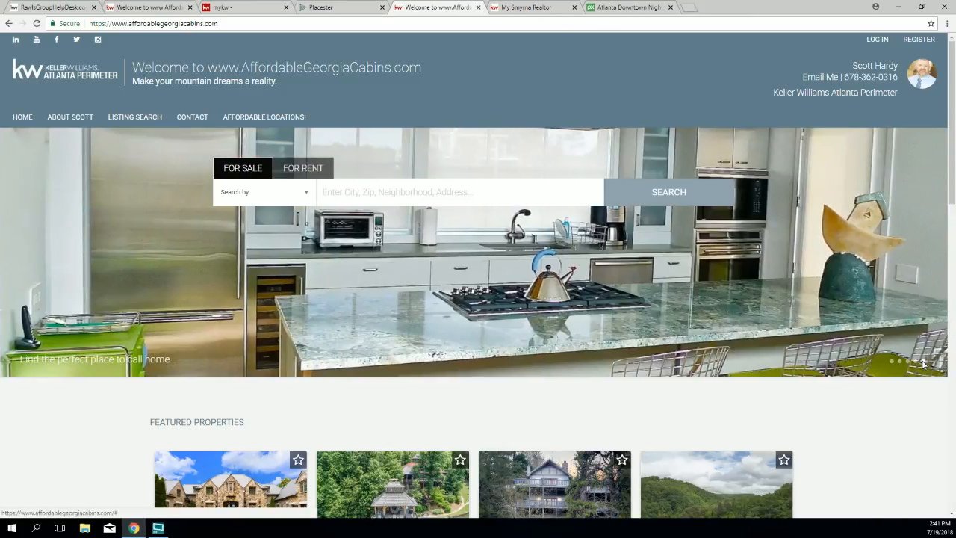
click(917, 363)
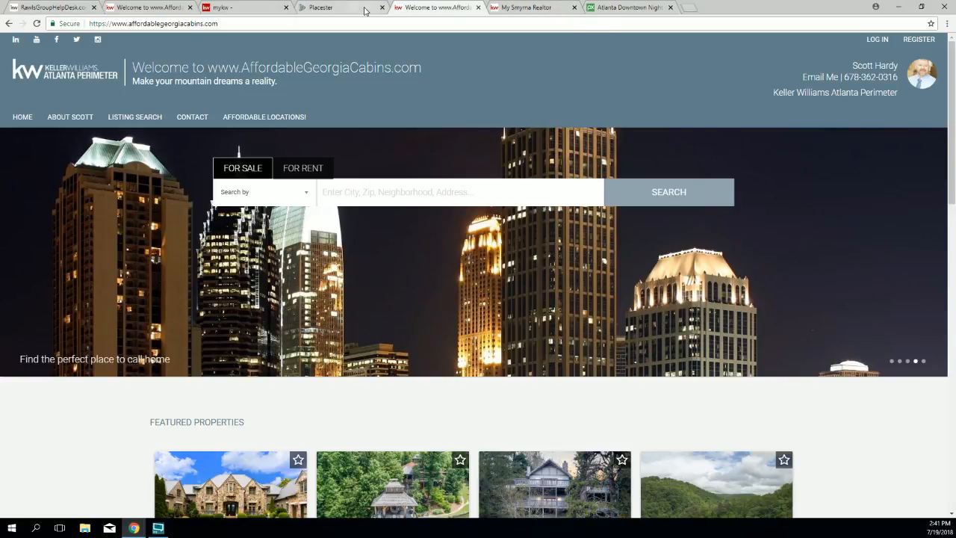
click(321, 8)
Step: Go back to the Atlanta skyline results and open the black-and-white skyline photo
click(623, 7)
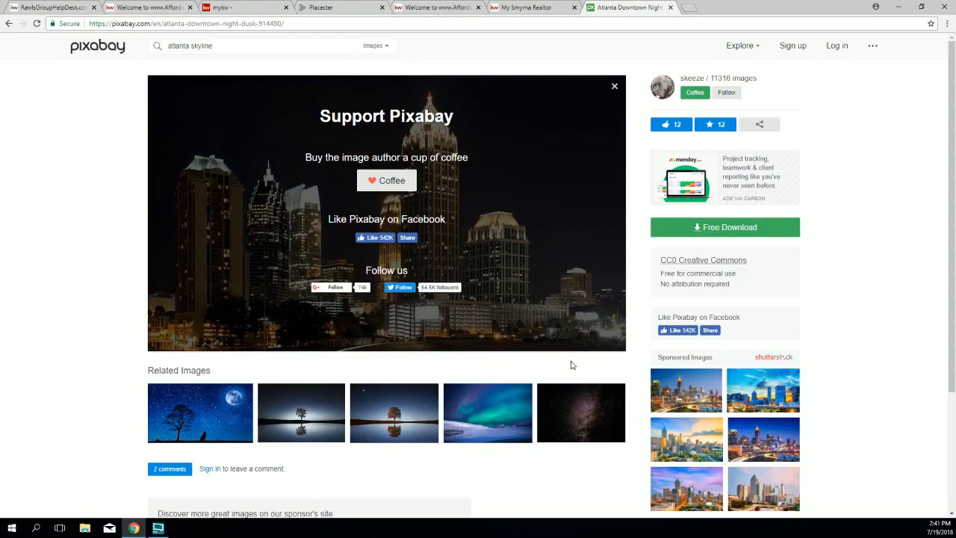
right_click(866, 137)
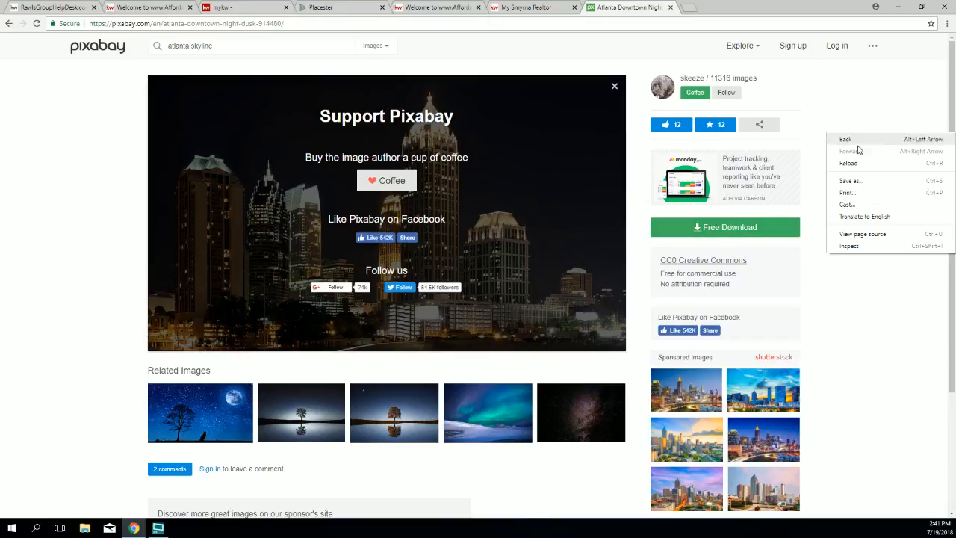
click(858, 143)
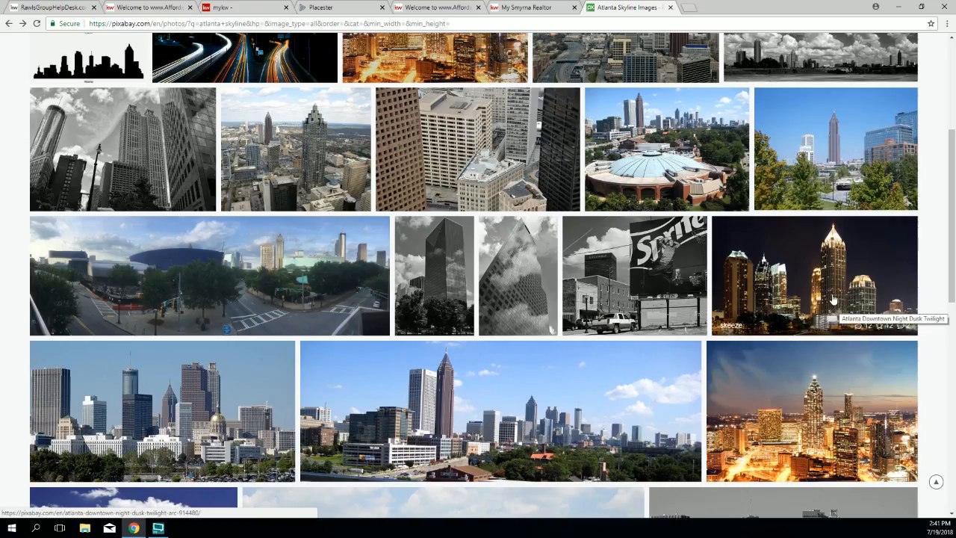
scroll(795, 410, down, 2)
scroll(414, 334, down, 2)
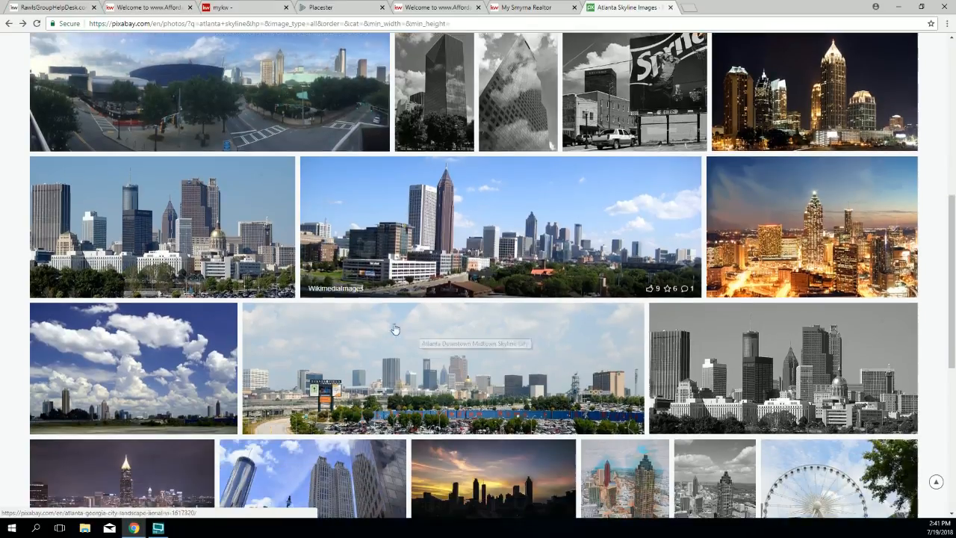
scroll(835, 269, down, 2)
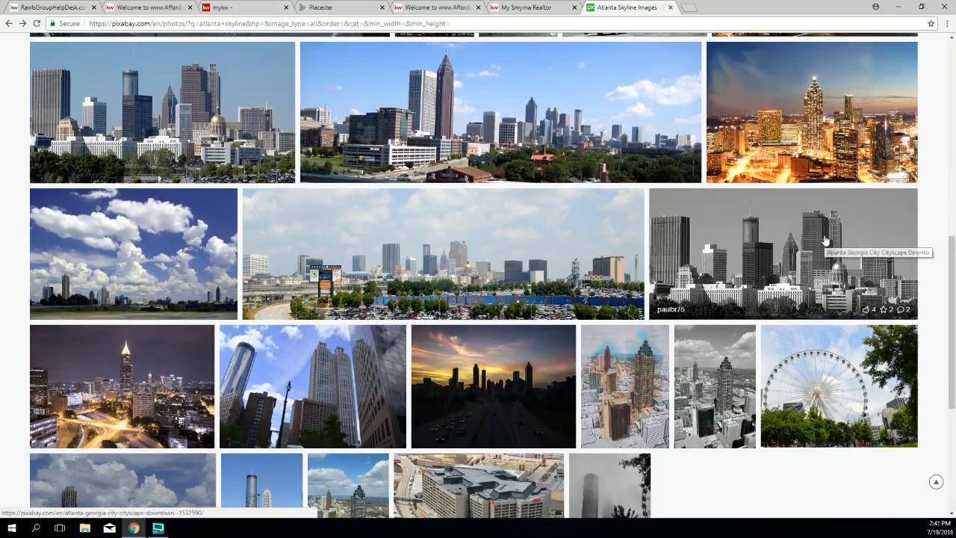
click(826, 246)
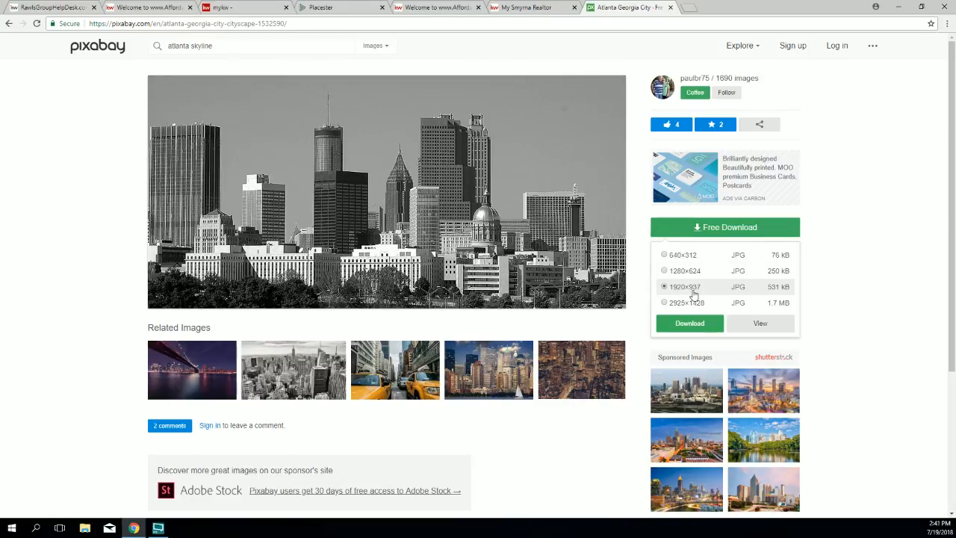
Step: Download the black-and-white photo at 1920×937 after passing the reCAPTCHA check
click(678, 327)
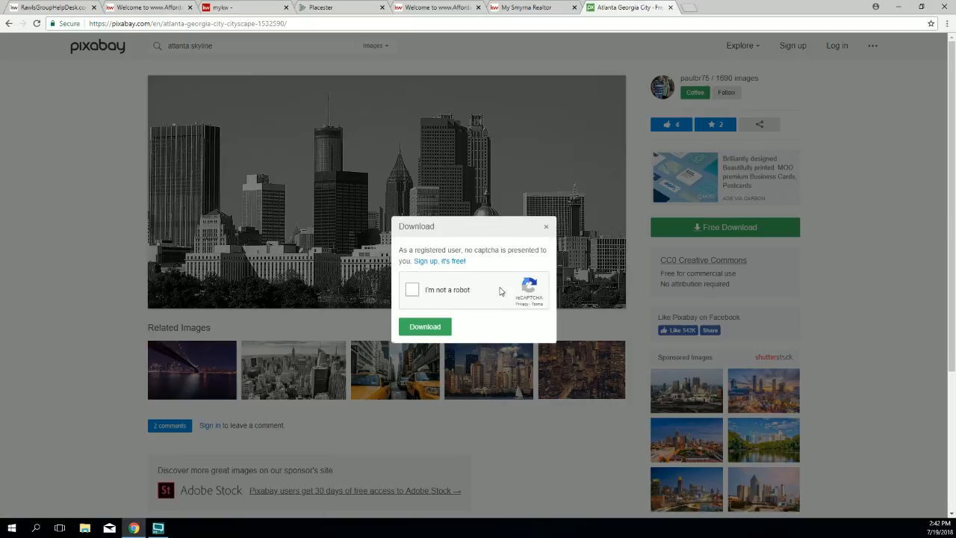
click(418, 325)
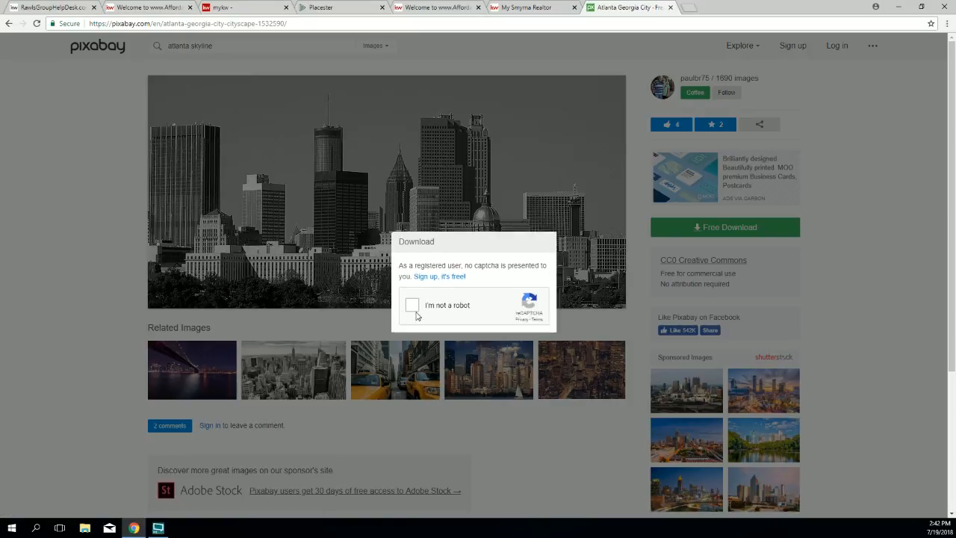
click(414, 293)
click(423, 327)
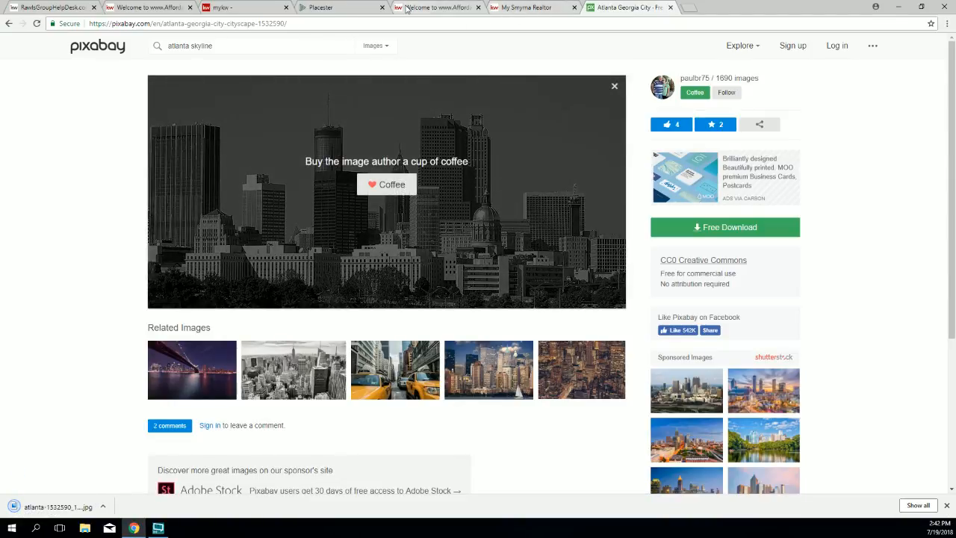
click(322, 8)
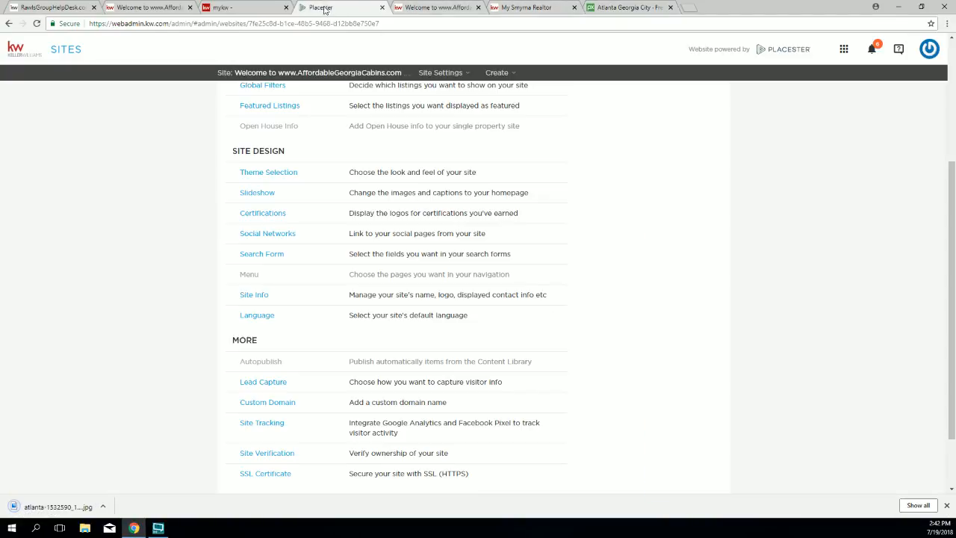
Step: Open the Variety (custom) slideshow from the homepage slideshow settings for editing
click(247, 192)
scroll(613, 280, down, 3)
scroll(623, 290, down, 2)
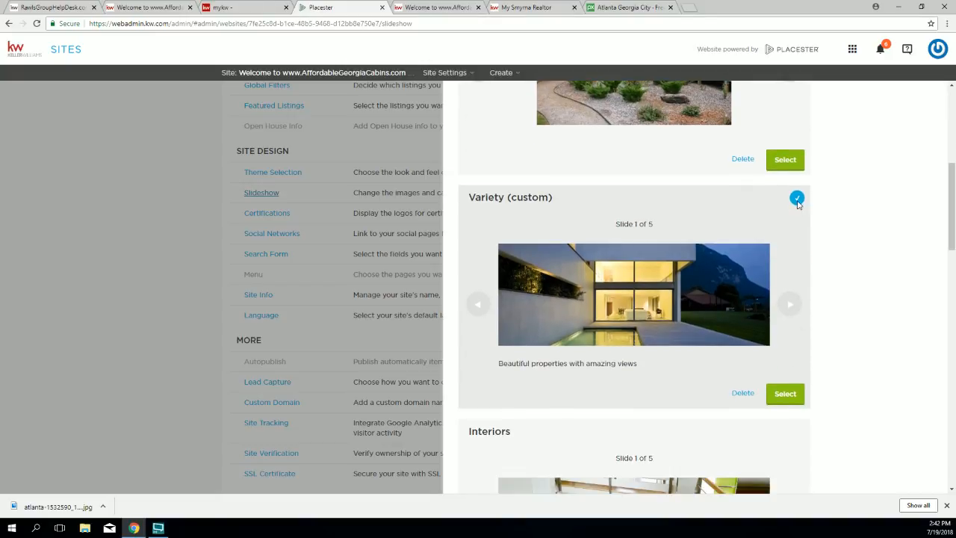
click(785, 394)
scroll(664, 333, down, 3)
scroll(664, 333, down, 10)
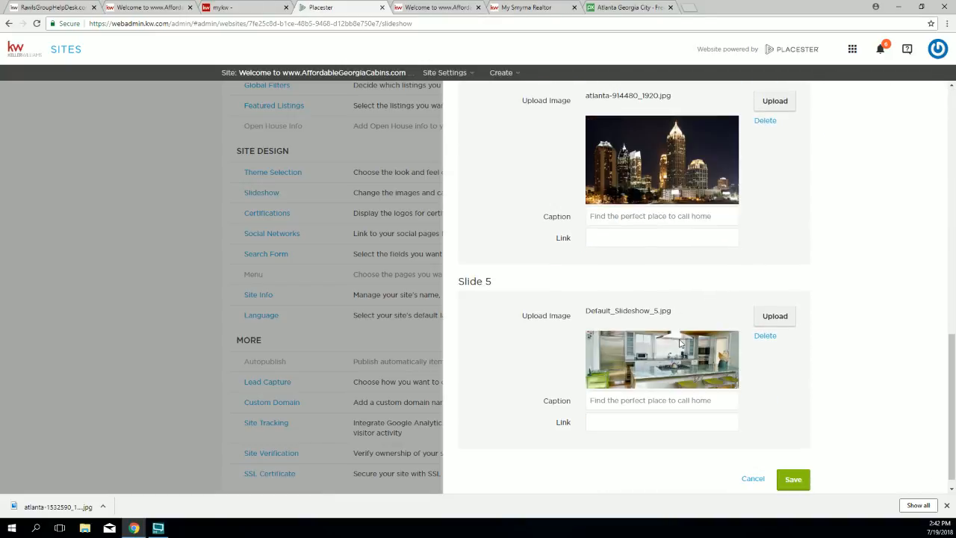
scroll(700, 241, up, 2)
scroll(768, 181, down, 1)
Step: Replace Slide 4's night skyline image with atlanta-1532590_1920.jpg and save the slideshow
click(765, 171)
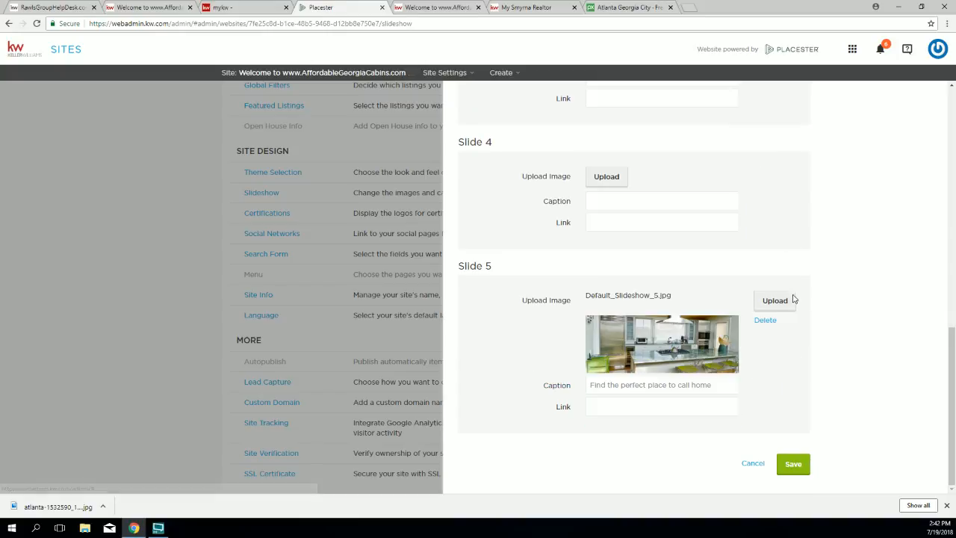
click(602, 180)
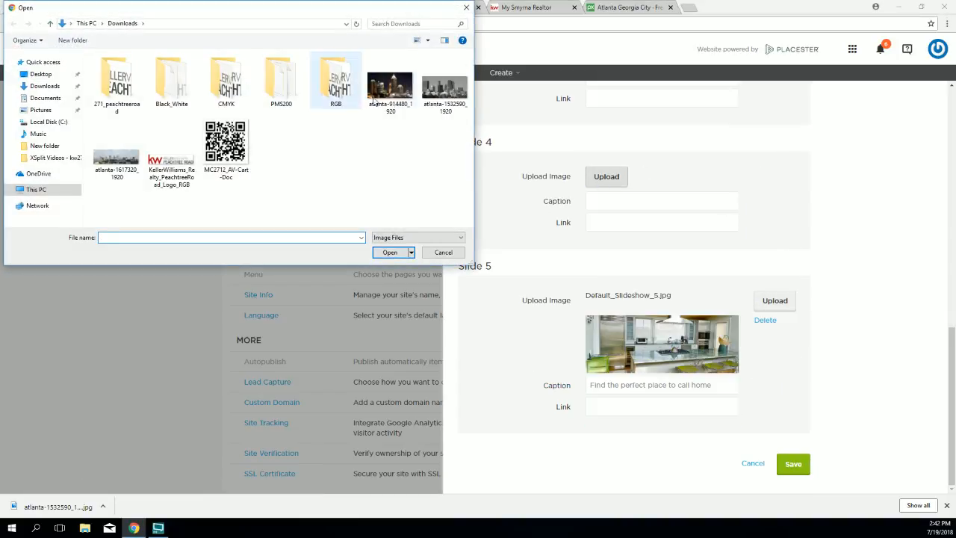
double_click(444, 81)
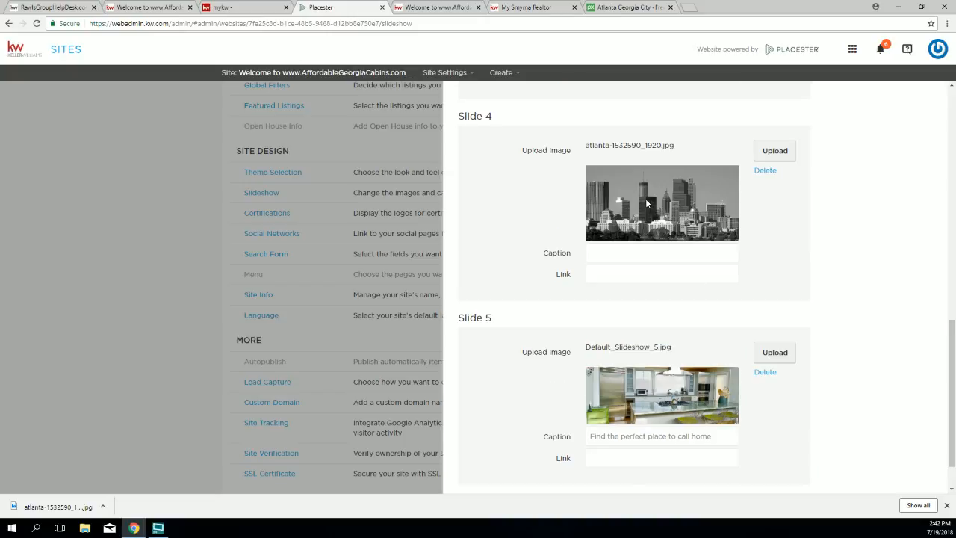
scroll(725, 280, down, 1)
click(792, 464)
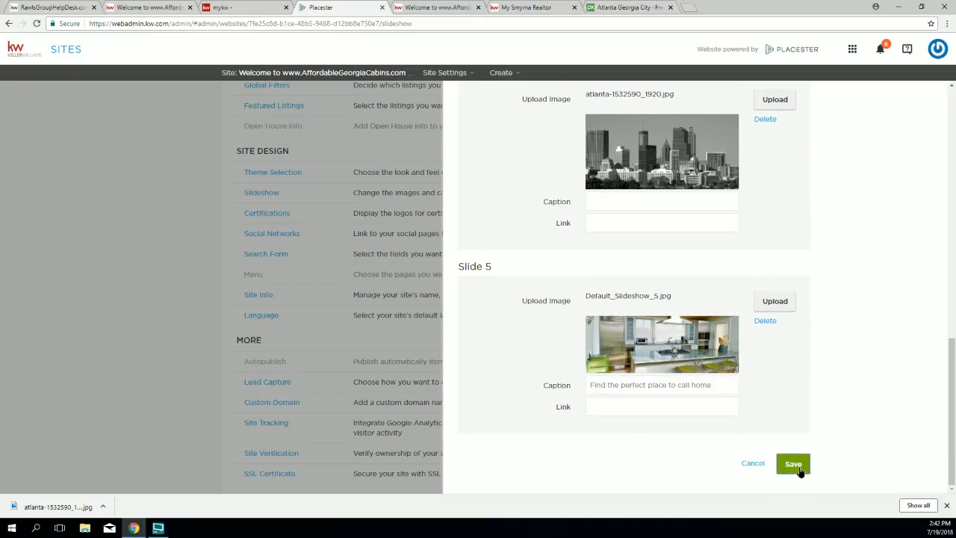
Step: Reload the live homepage and advance the slideshow to the grey skyline slide
click(439, 9)
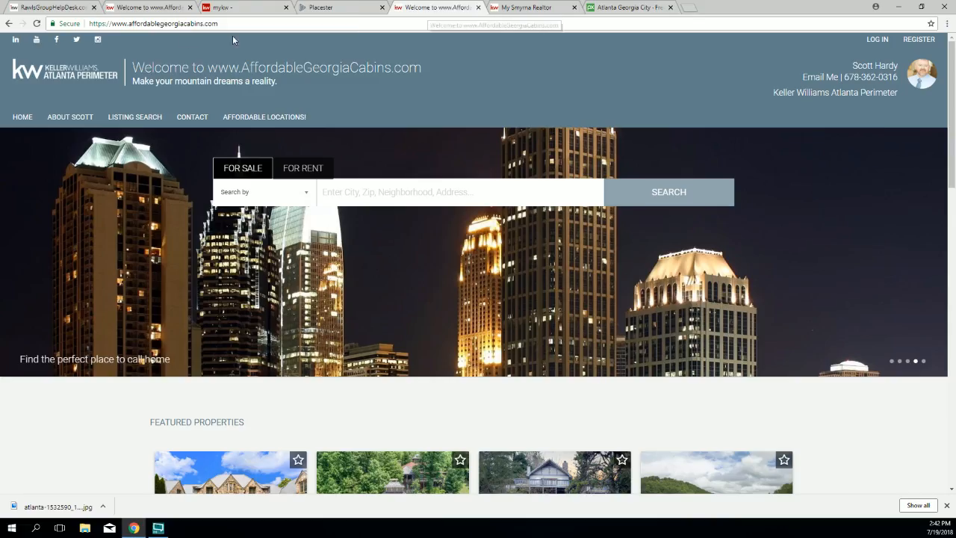
click(36, 24)
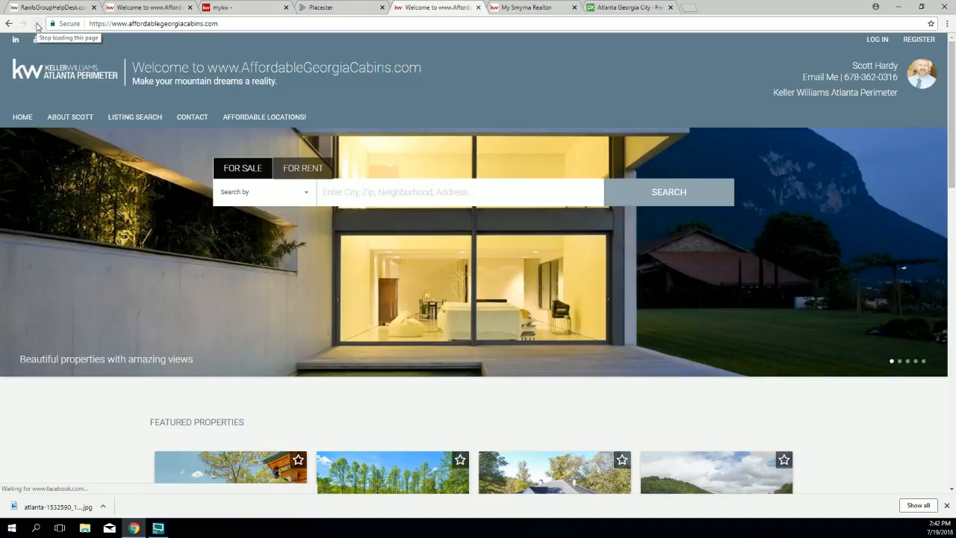
click(915, 361)
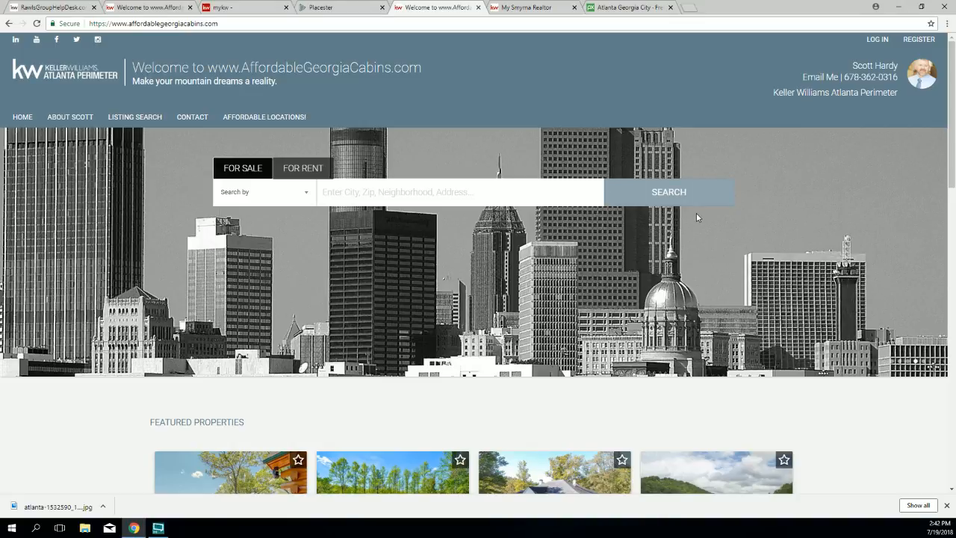
Step: Zoom the live page in and out to inspect the header, then restore normal size
key(ctrl+minus)
key(ctrl+minus)
key(ctrl+minus)
key(ctrl+minus)
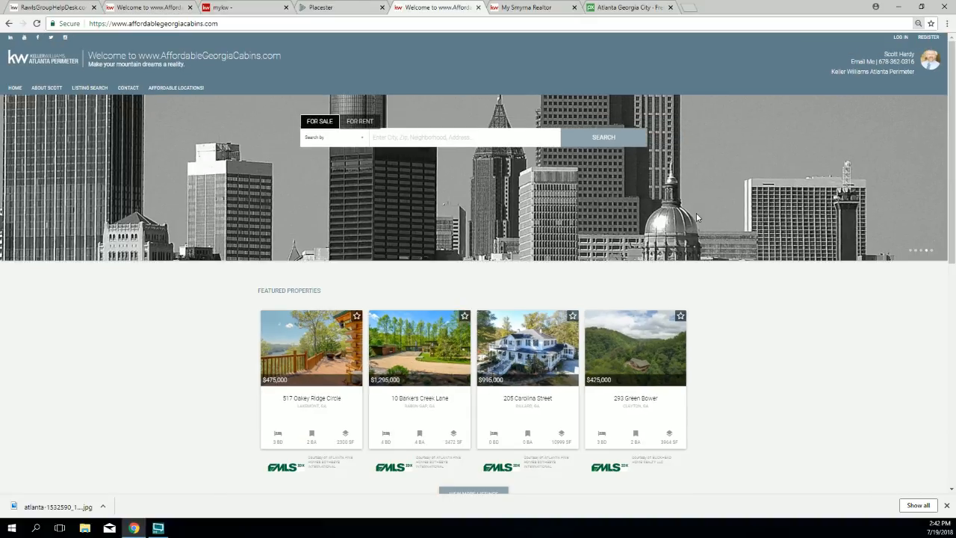
key(ctrl+plus)
key(ctrl+plus)
key(ctrl+plus)
key(ctrl+plus)
key(ctrl+plus)
key(ctrl+plus)
key(ctrl+plus)
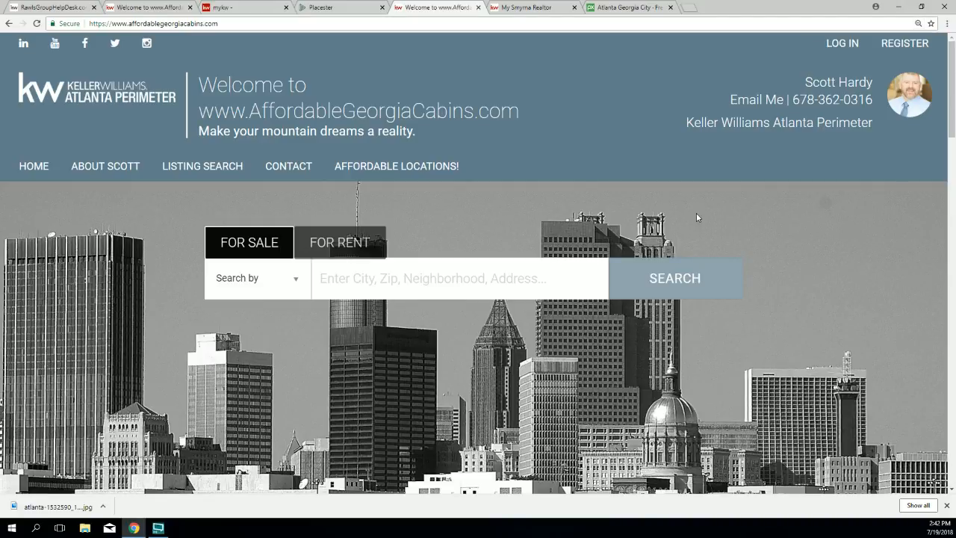
key(ctrl+minus)
key(ctrl+plus)
scroll(696, 212, down, 1)
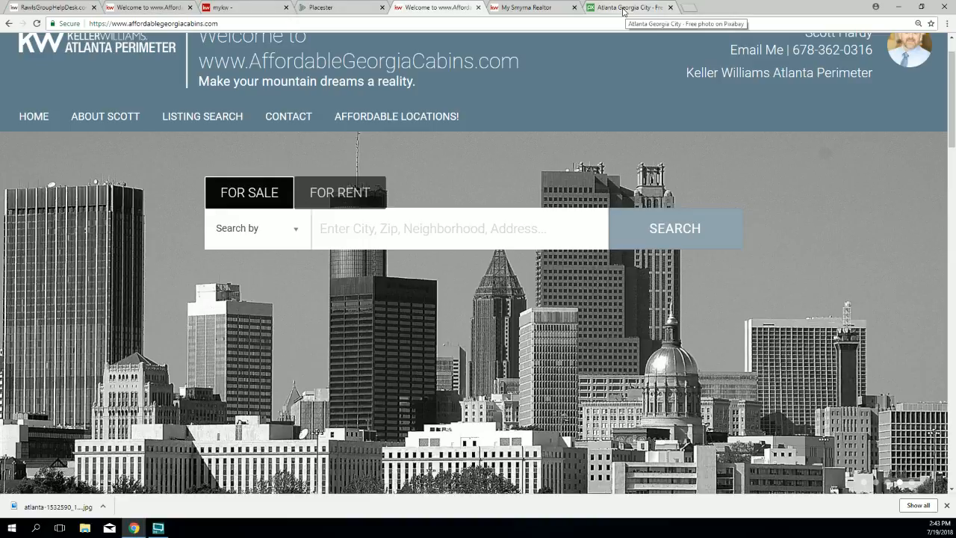
key(ctrl+minus)
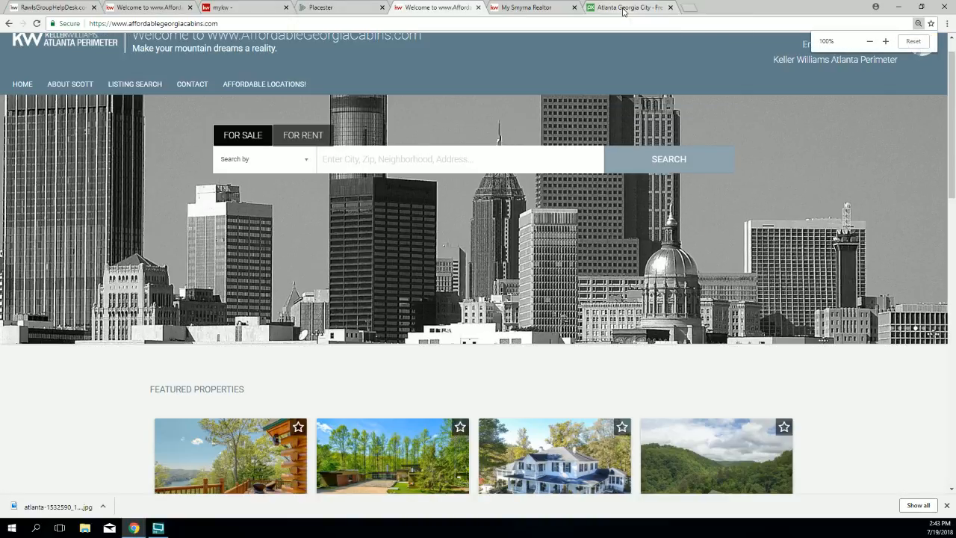
click(338, 10)
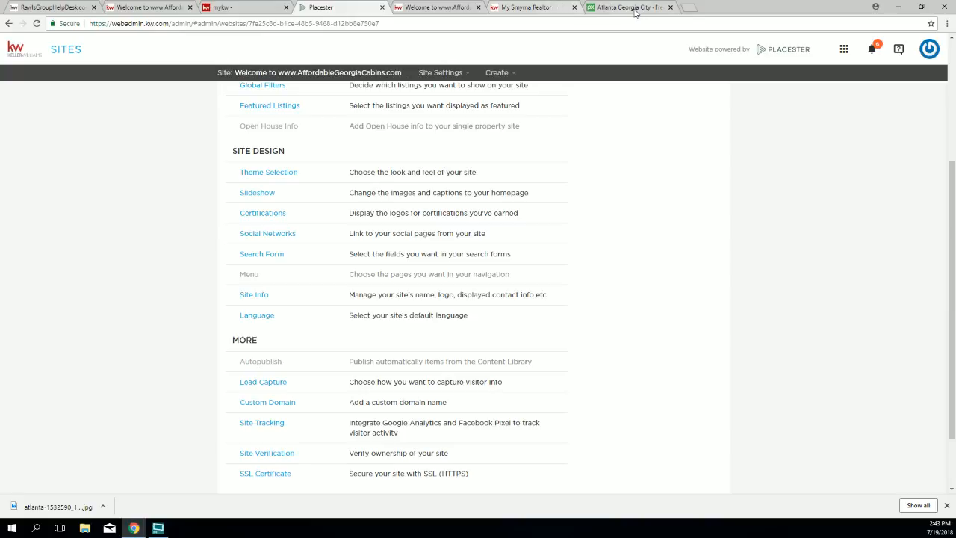
click(688, 8)
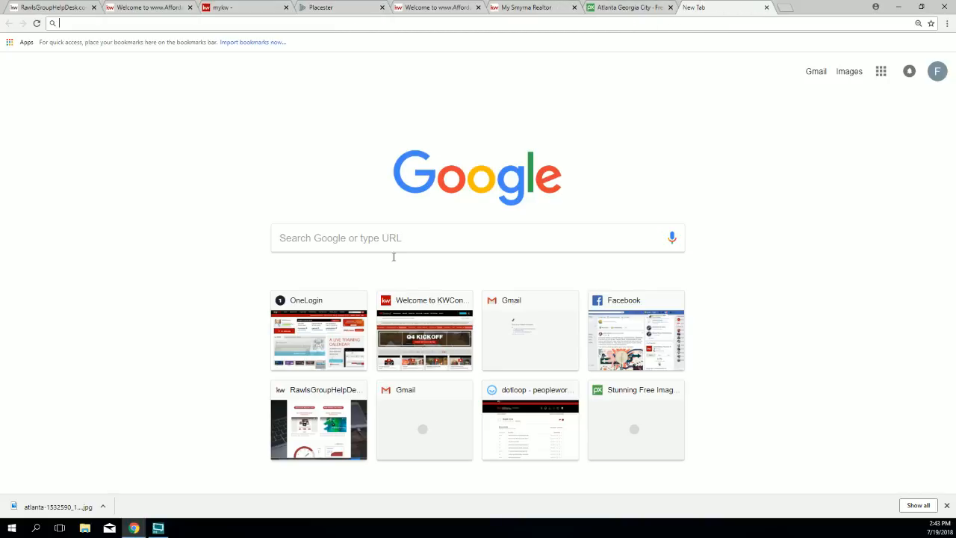
Step: Search Google for 'atlanta skyline'
click(383, 232)
text(a)
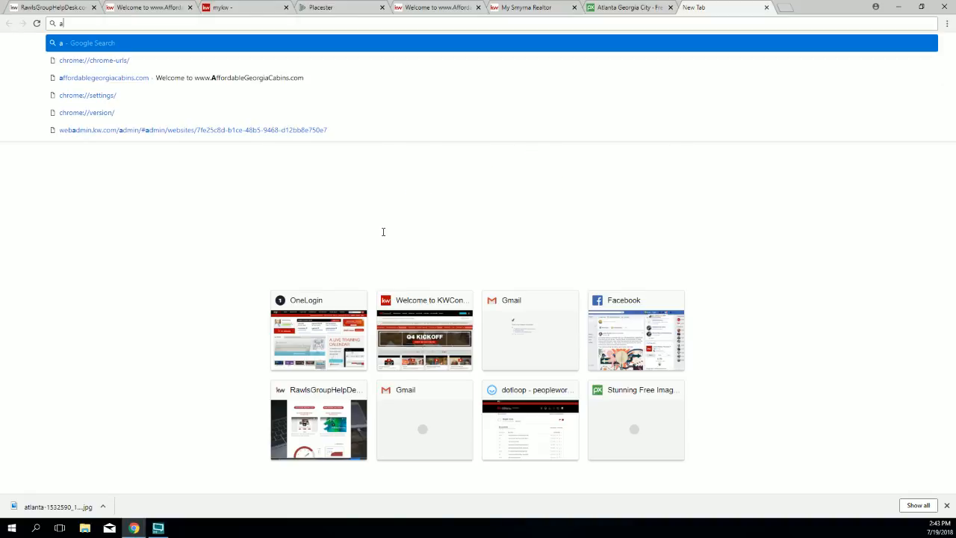
text(tlanta sky)
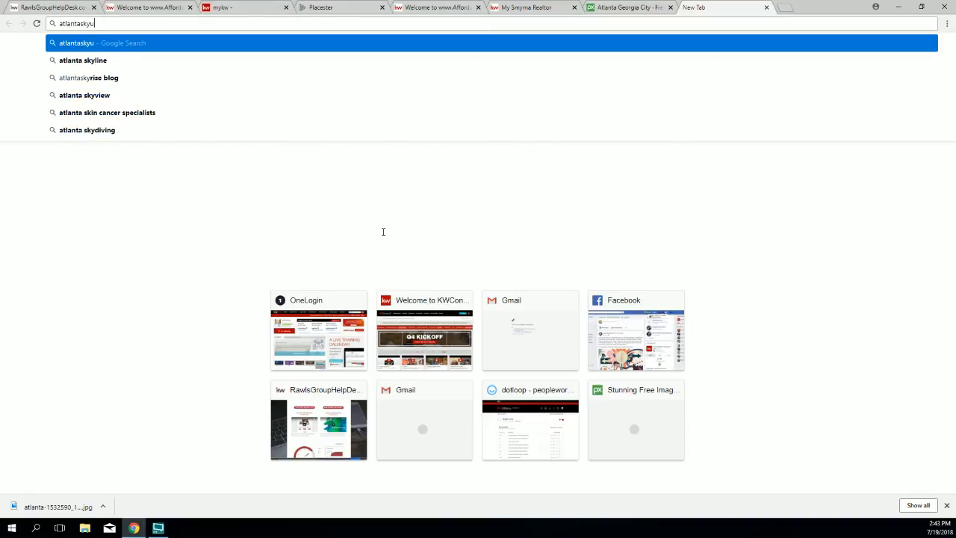
key(BackSpace)
key(BackSpace)
text(kyline)
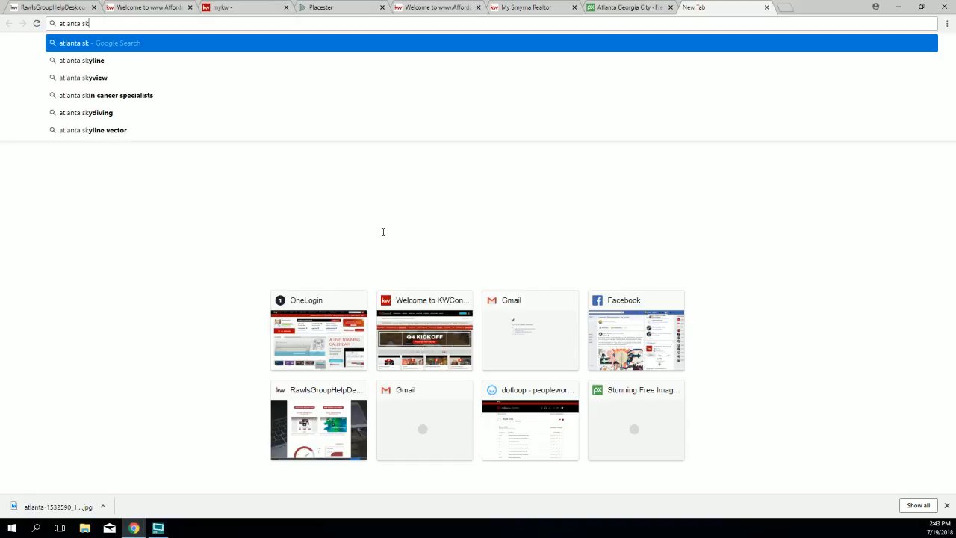
key(Return)
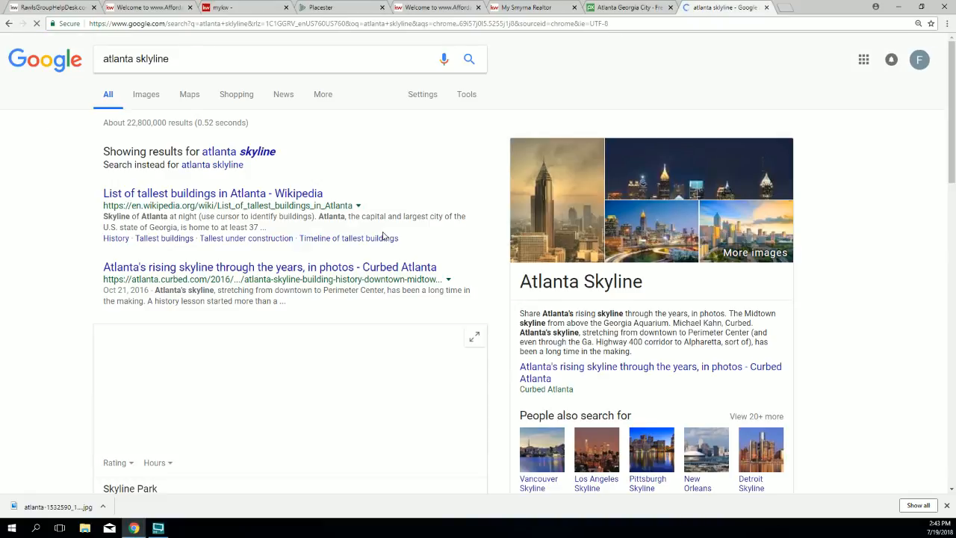
Step: Switch to image results filtered by usage rights to Labeled for reuse
click(179, 79)
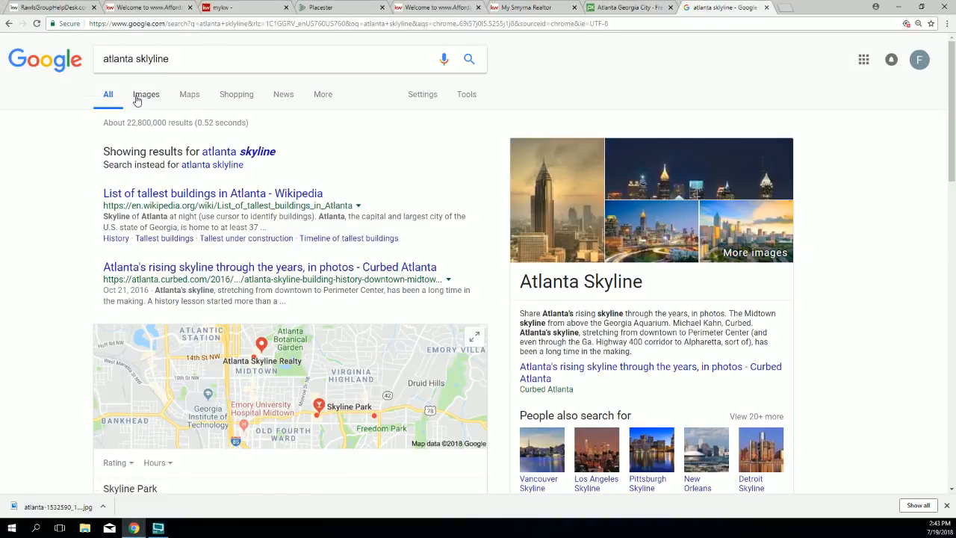
click(141, 95)
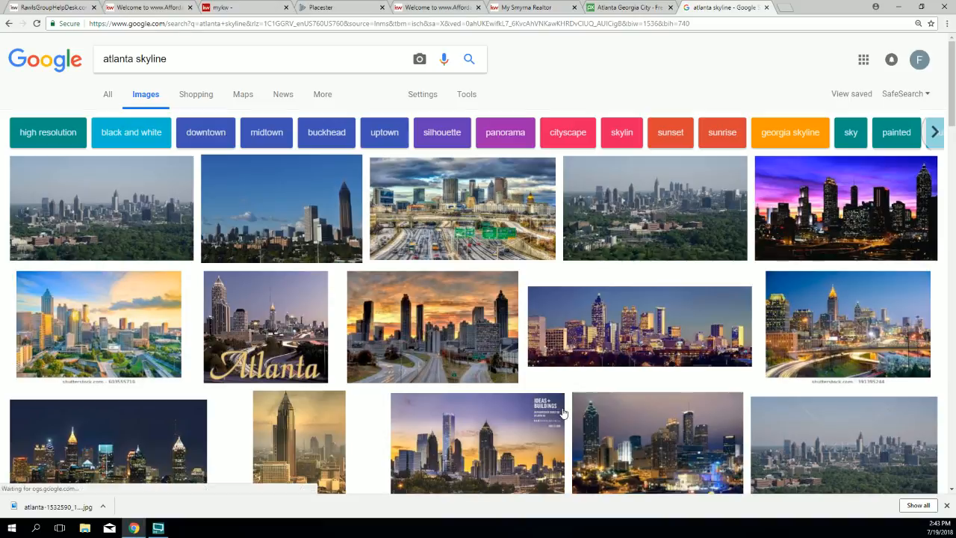
scroll(486, 384, down, 2)
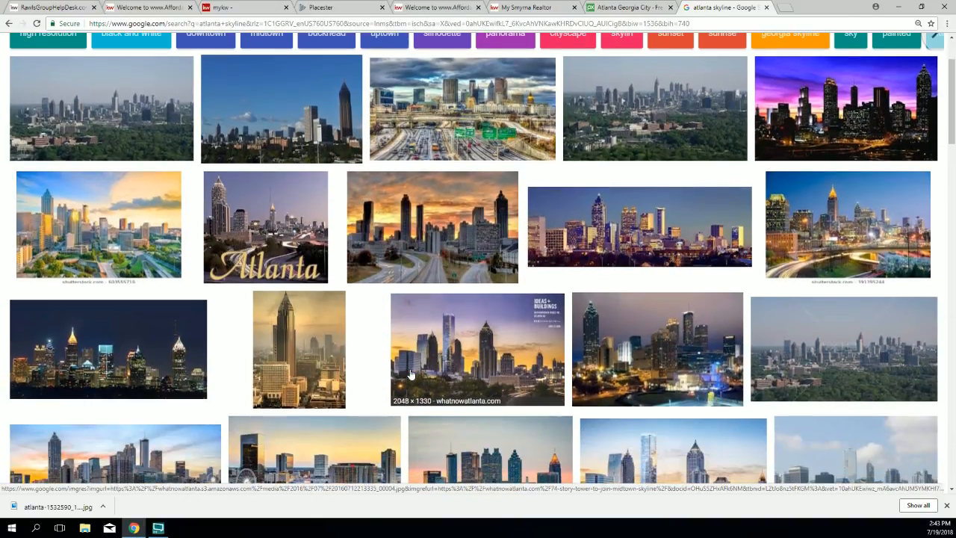
scroll(410, 374, up, 2)
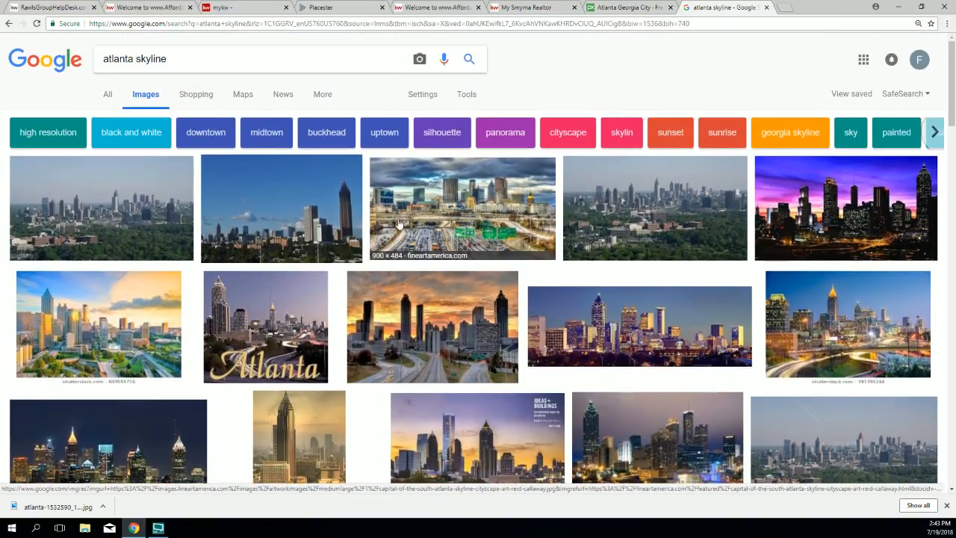
click(423, 94)
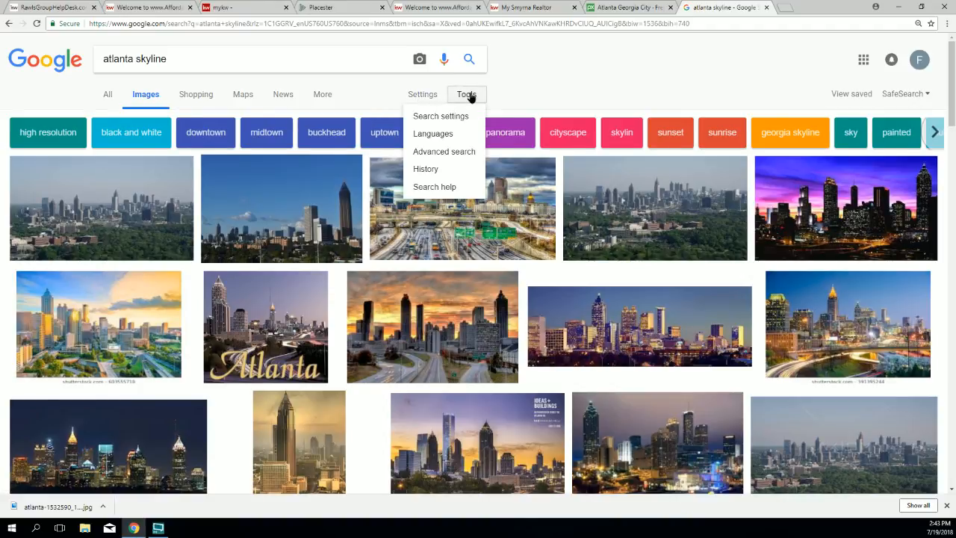
click(465, 95)
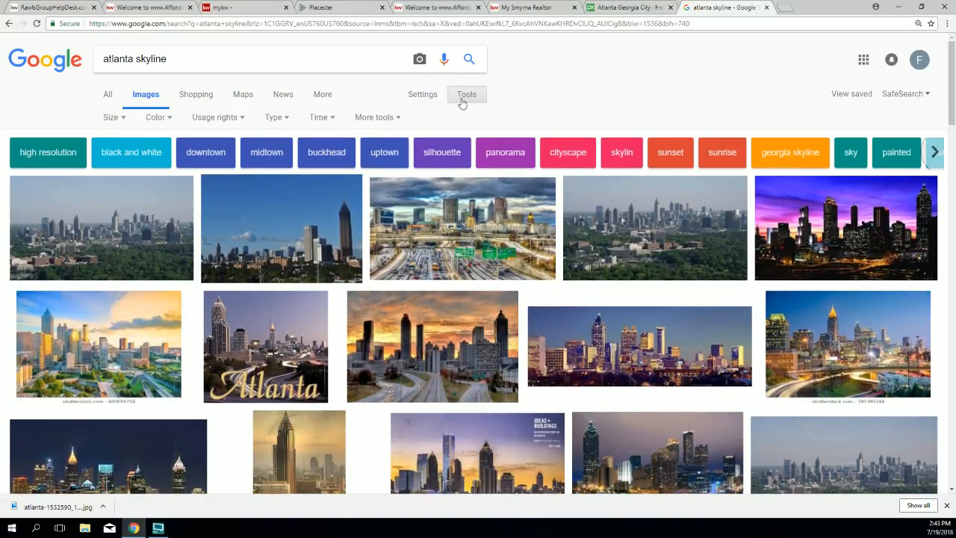
click(237, 118)
click(224, 174)
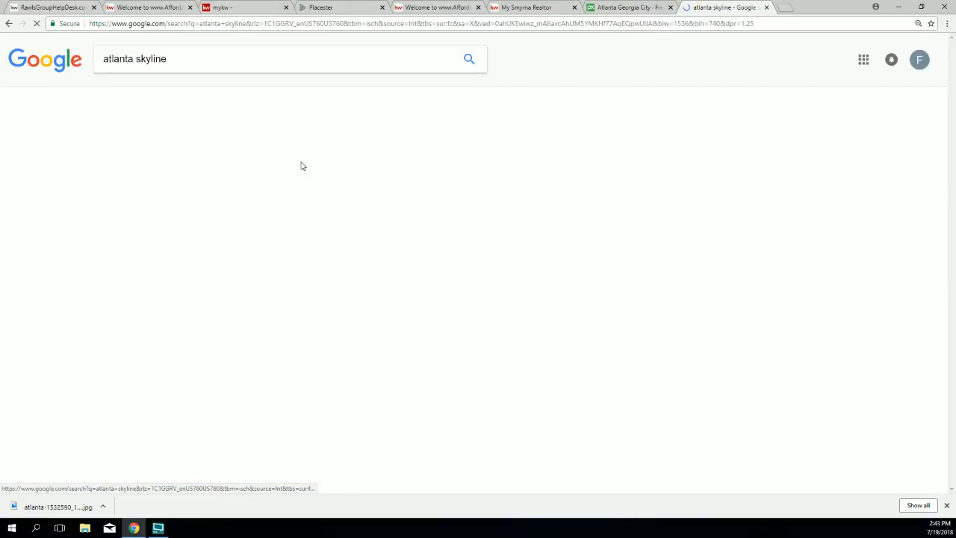
scroll(506, 327, down, 2)
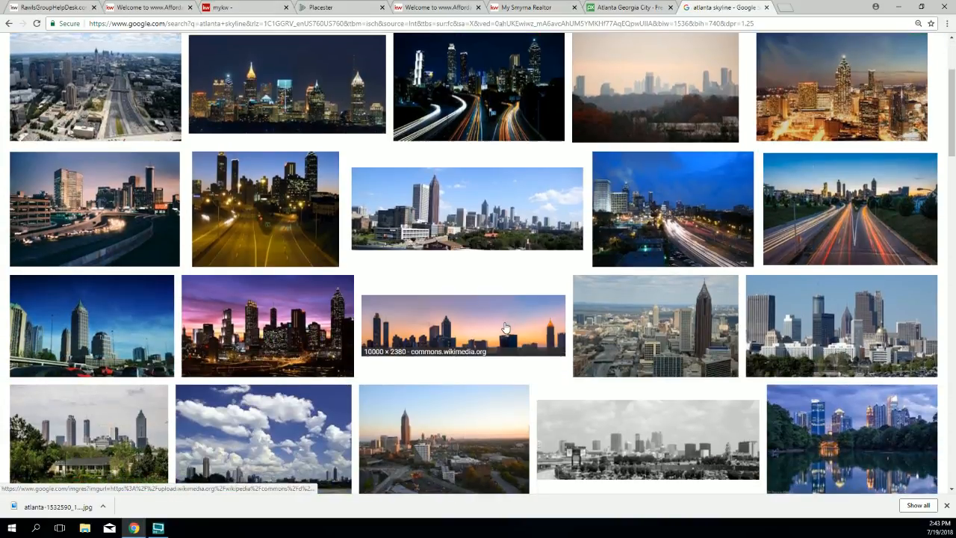
scroll(505, 327, down, 1)
scroll(505, 327, up, 2)
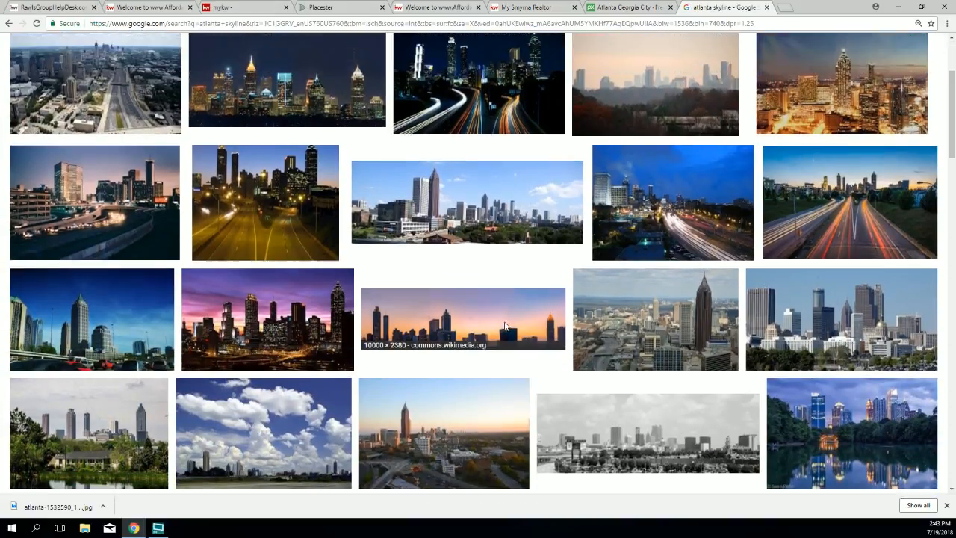
scroll(505, 326, up, 1)
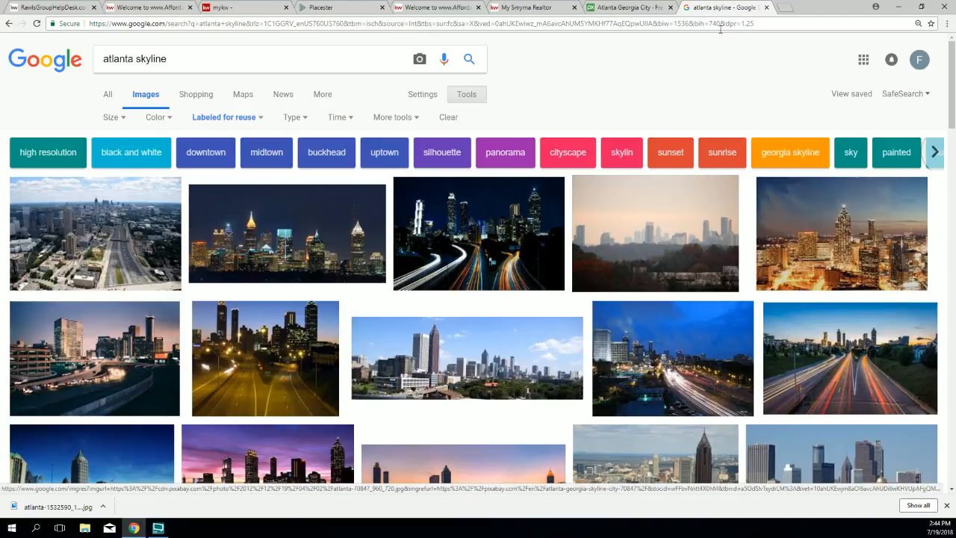
Step: Close the image search and Smyrna realtor tabs and return to the slideshow settings
click(767, 8)
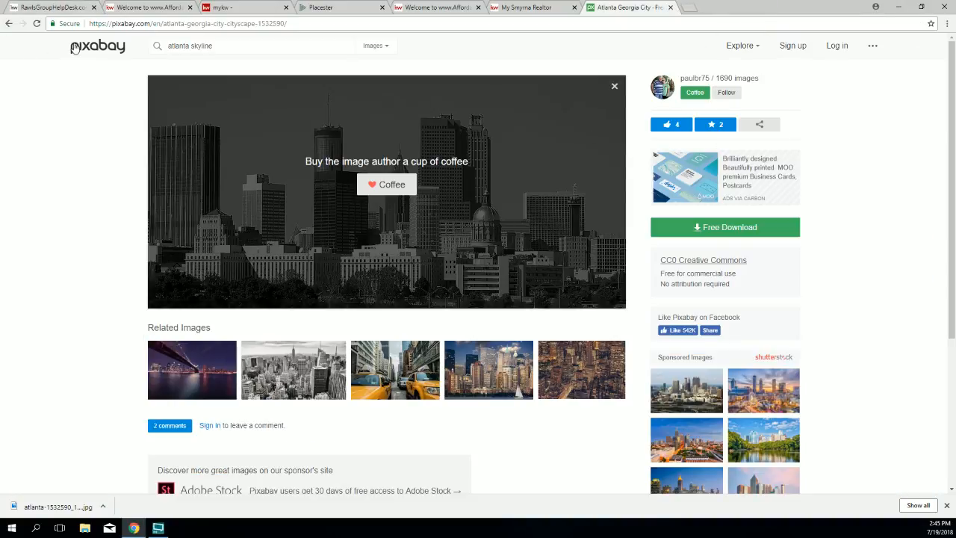
click(555, 9)
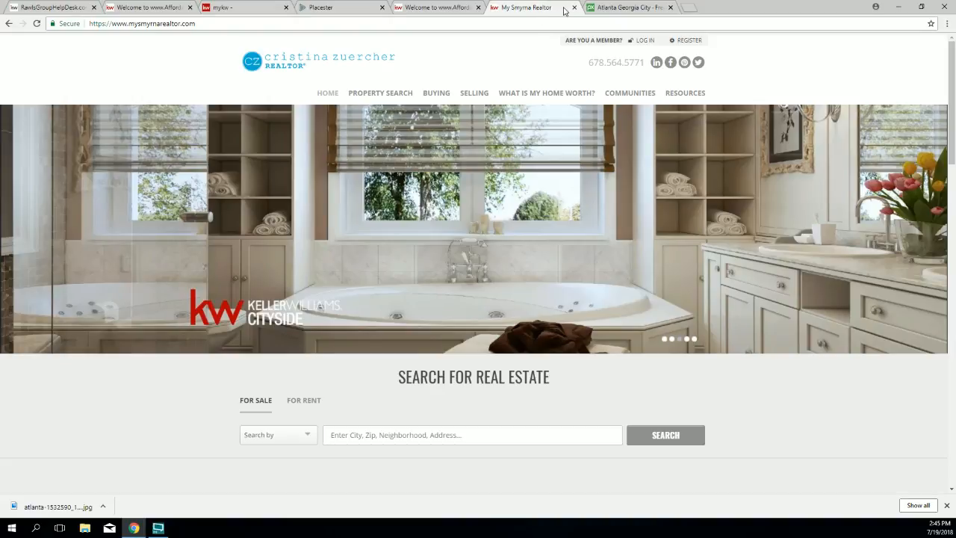
click(573, 8)
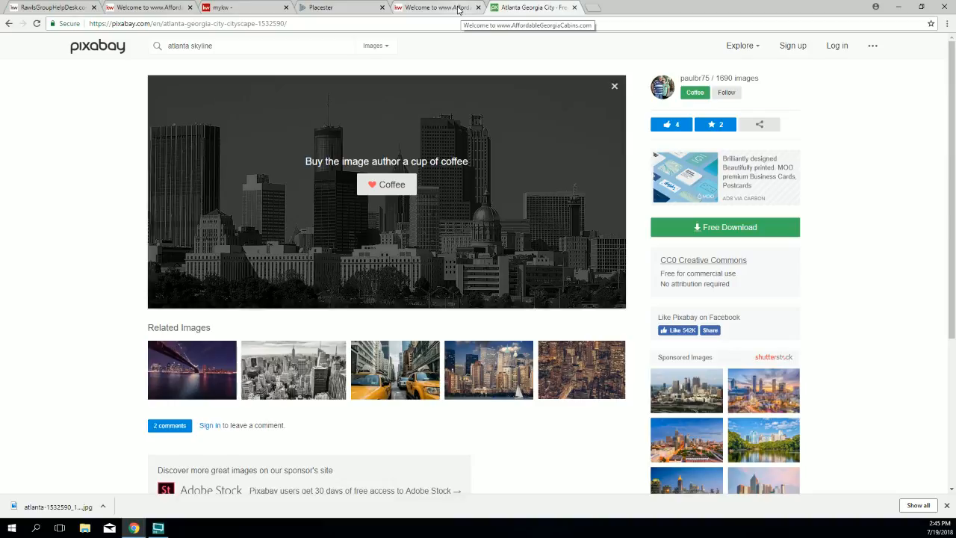
click(333, 8)
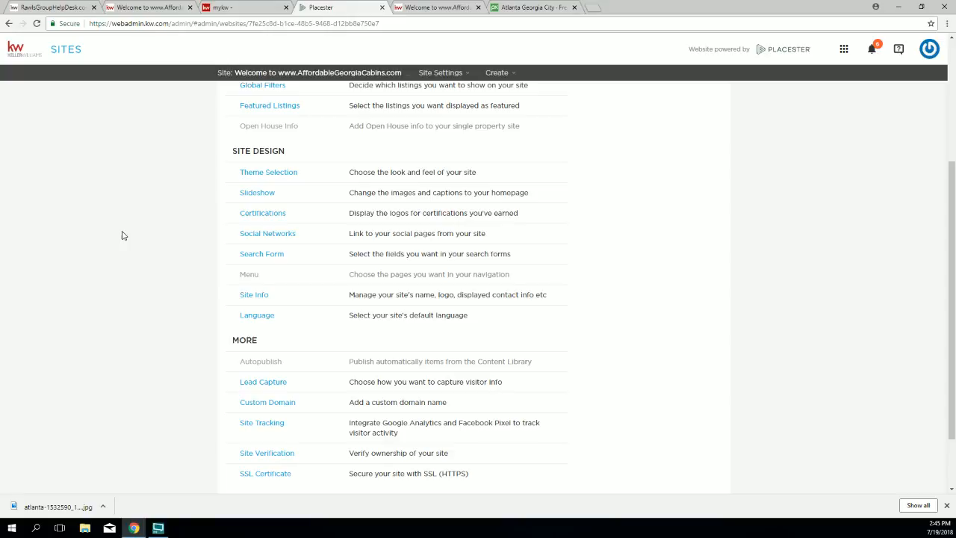
click(262, 193)
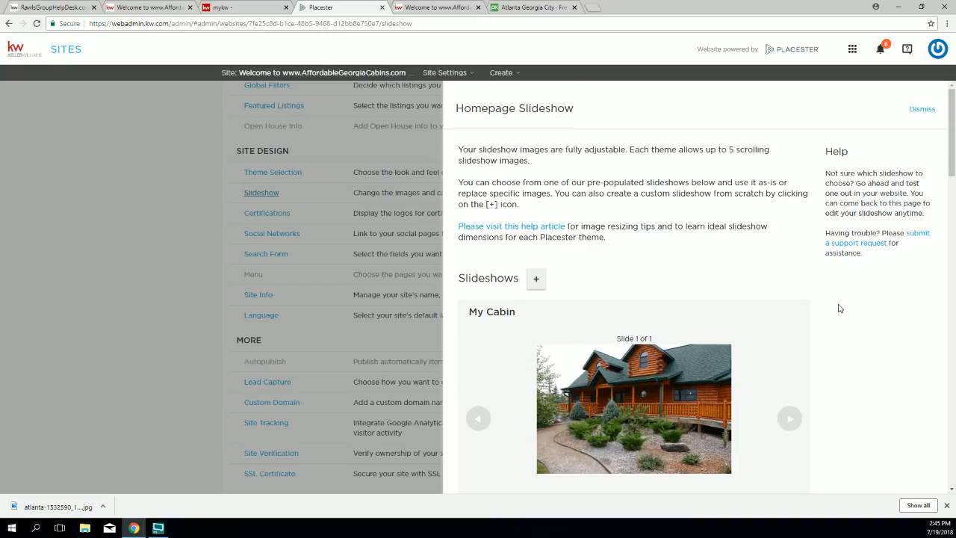
Step: Review the Variety slideshow template's title, slide count and slides
scroll(837, 308, down, 3)
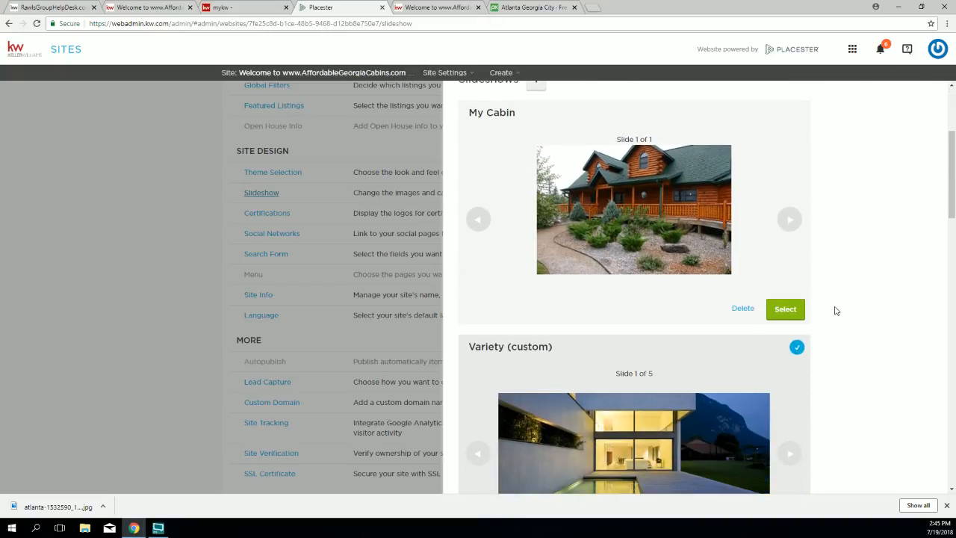
scroll(837, 311, down, 1)
scroll(836, 311, down, 1)
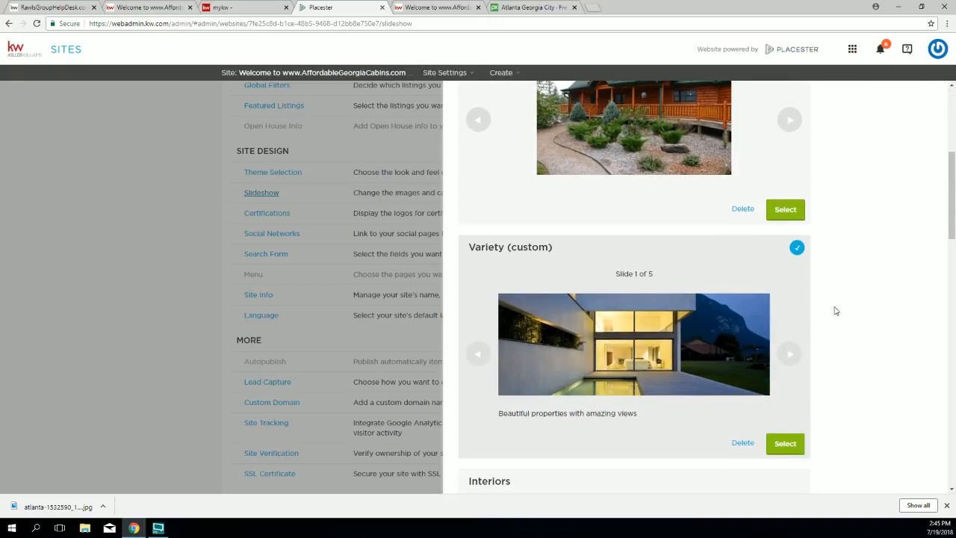
scroll(835, 311, up, 2)
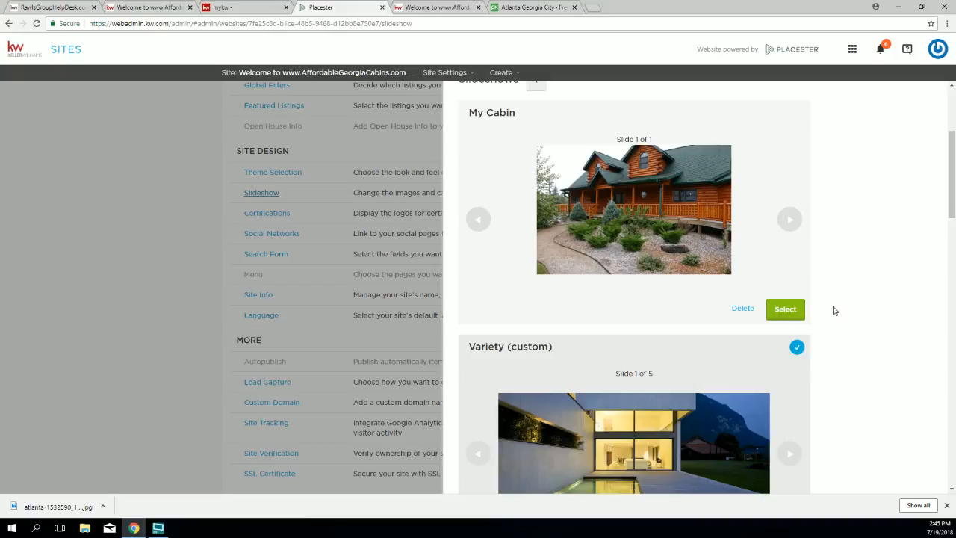
scroll(721, 302, down, 2)
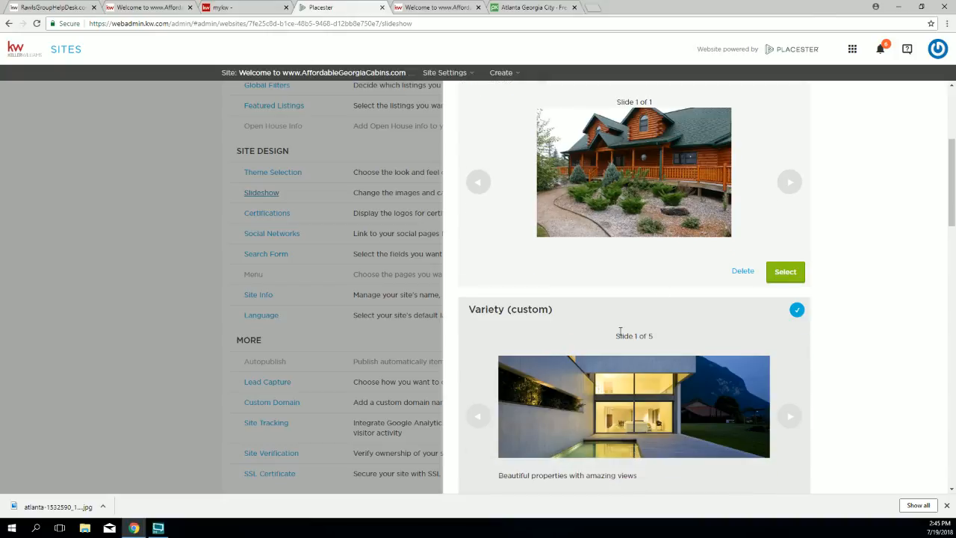
scroll(635, 299, down, 2)
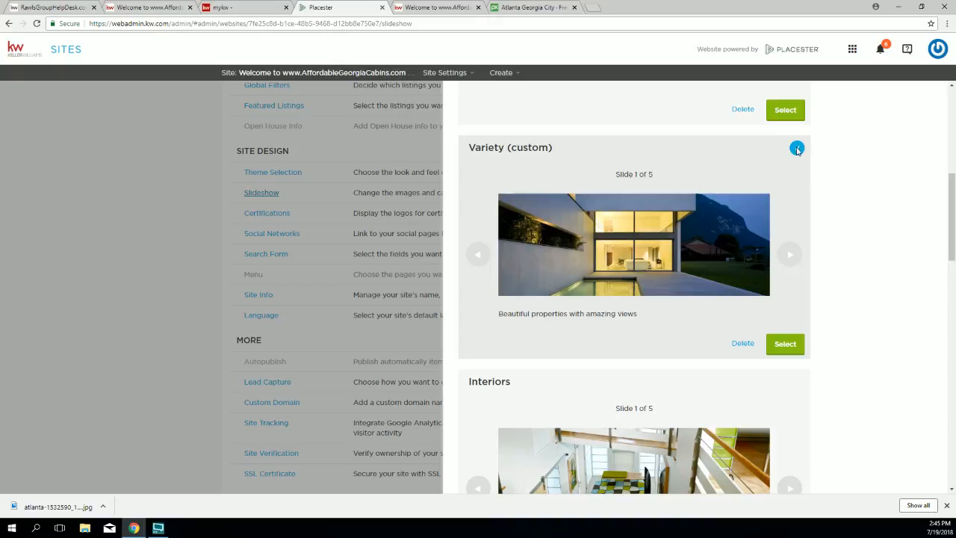
drag(564, 154, 507, 148)
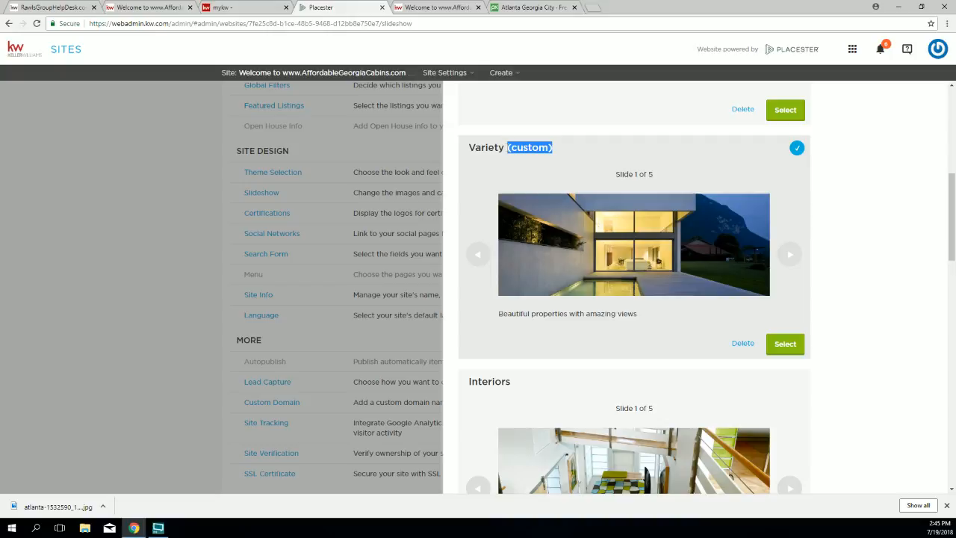
scroll(689, 218, down, 6)
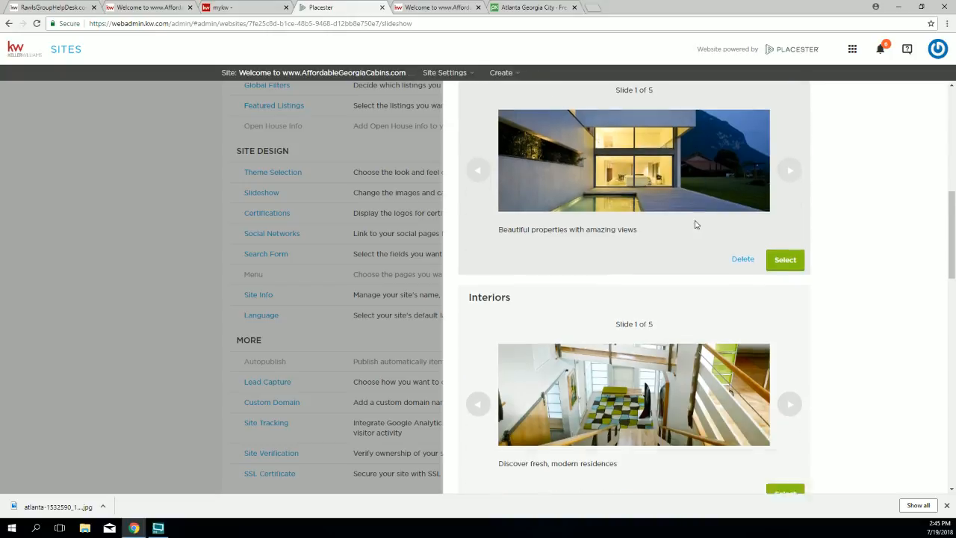
drag(514, 178, 464, 170)
drag(649, 194, 628, 196)
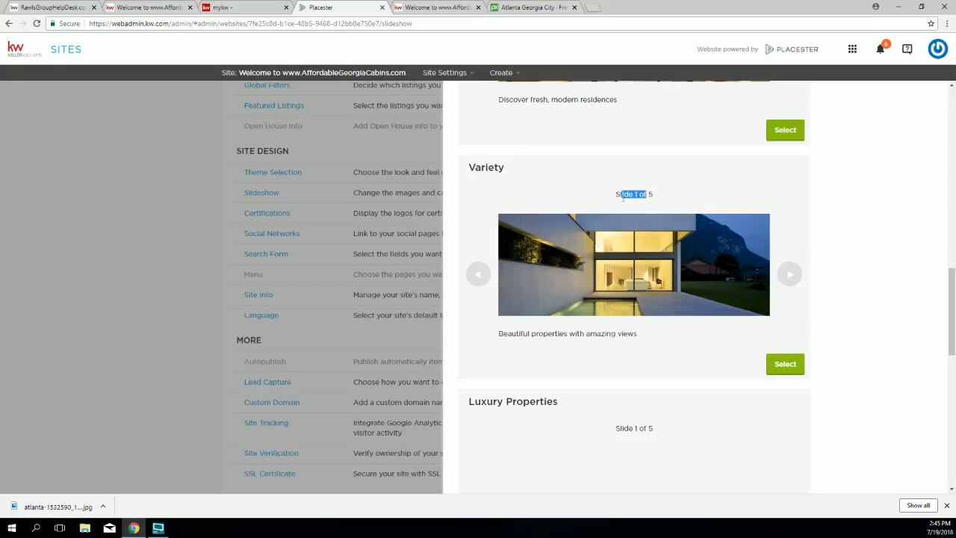
click(797, 281)
click(797, 281)
click(797, 281)
click(795, 280)
click(481, 280)
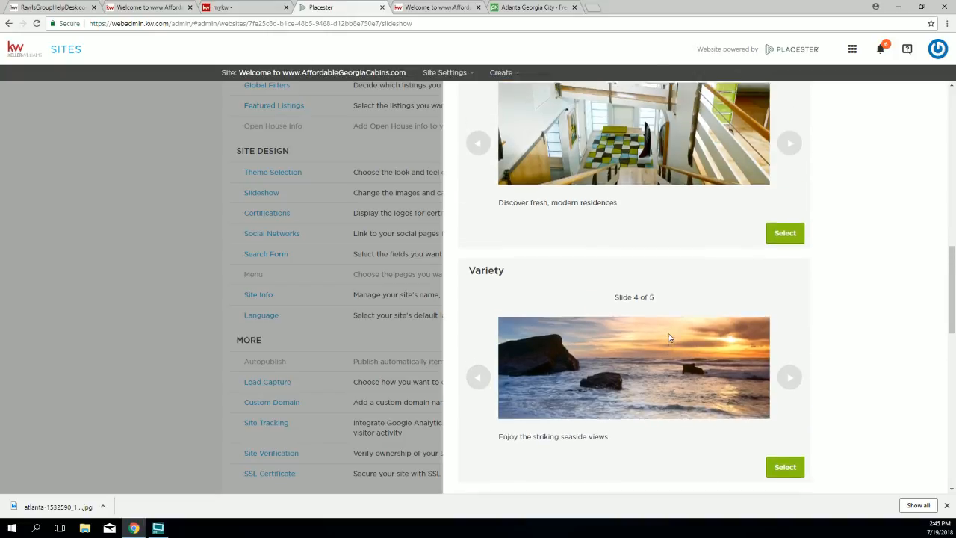
Step: Select the Variety template to create and activate a Variety (custom) copy
drag(554, 247, 505, 247)
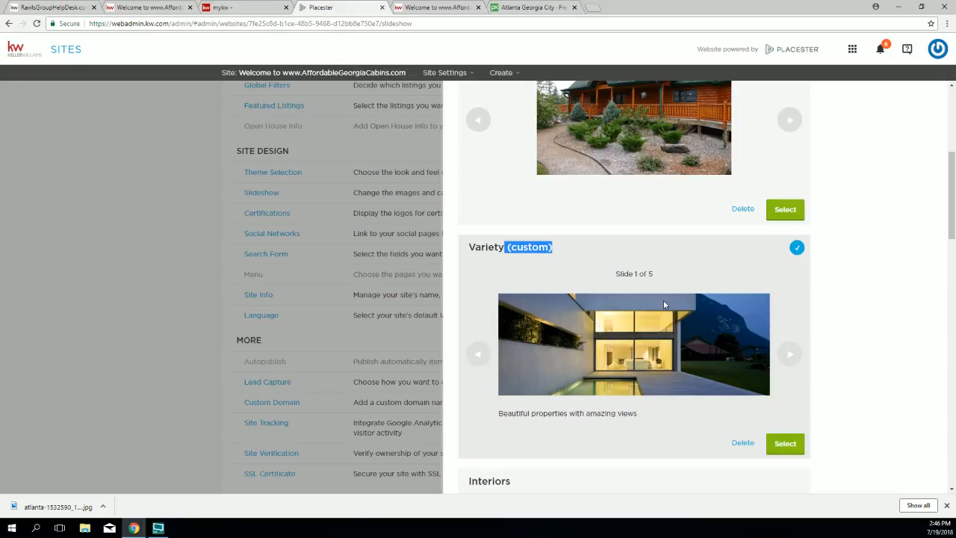
scroll(664, 304, down, 7)
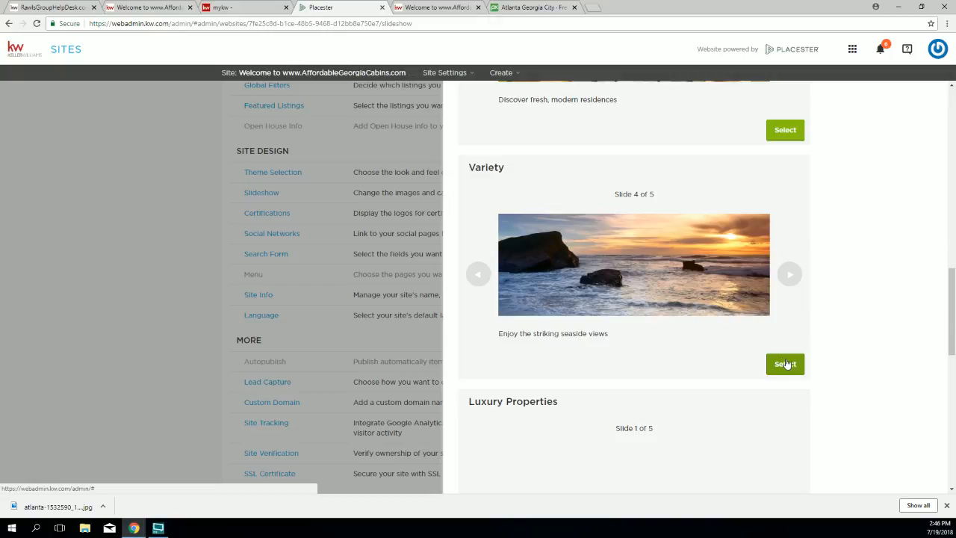
click(784, 364)
scroll(769, 332, up, 2)
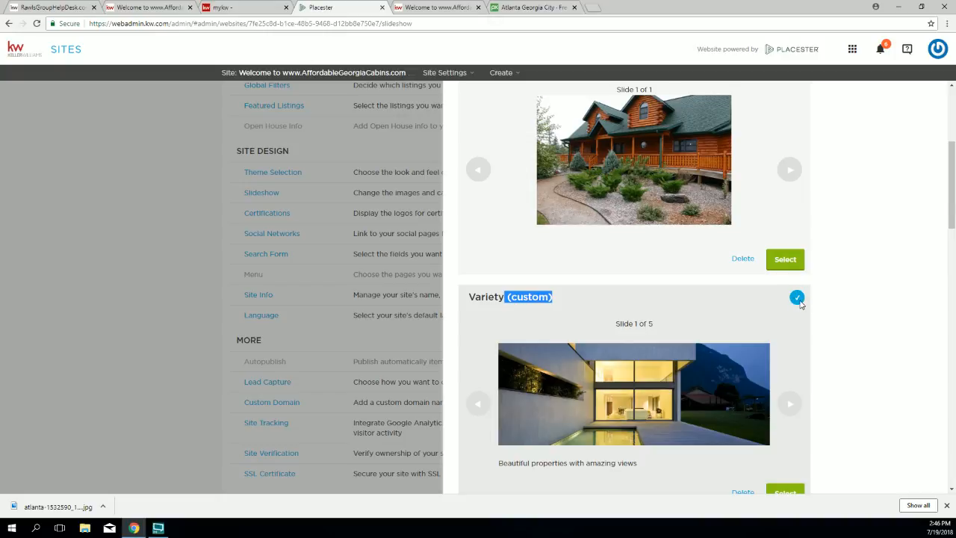
scroll(629, 298, down, 2)
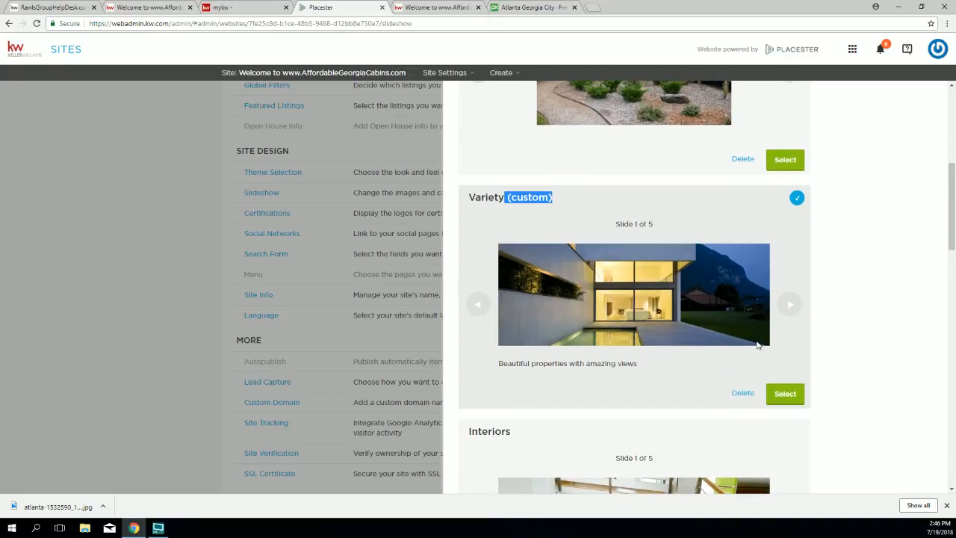
Step: Delete the images from slides 5, 3, 2 and 1 of Variety (custom)
click(783, 393)
scroll(542, 295, down, 8)
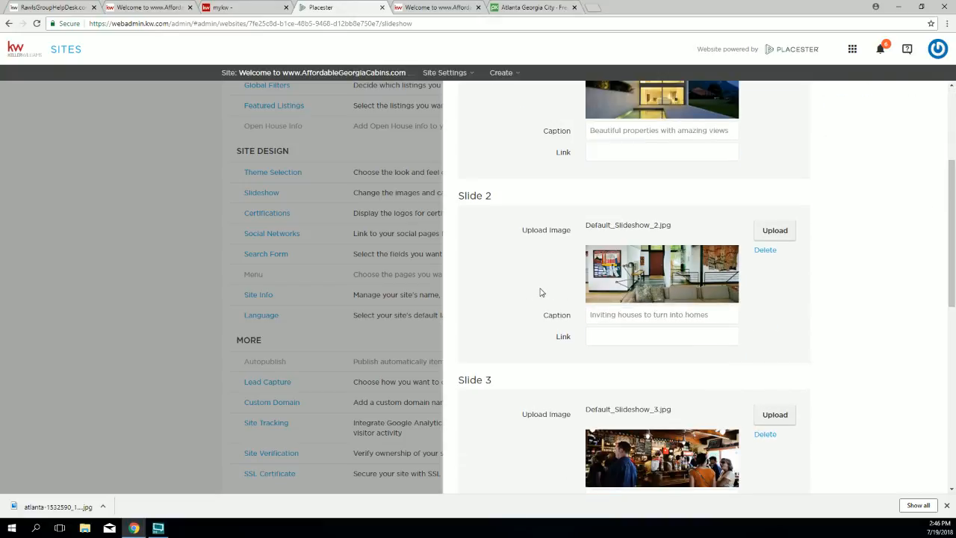
scroll(665, 325, down, 1)
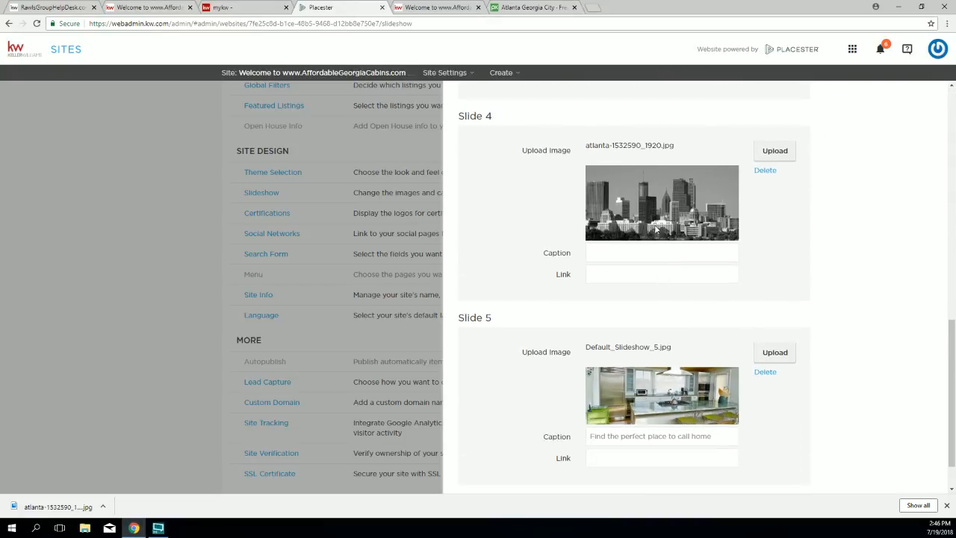
click(763, 372)
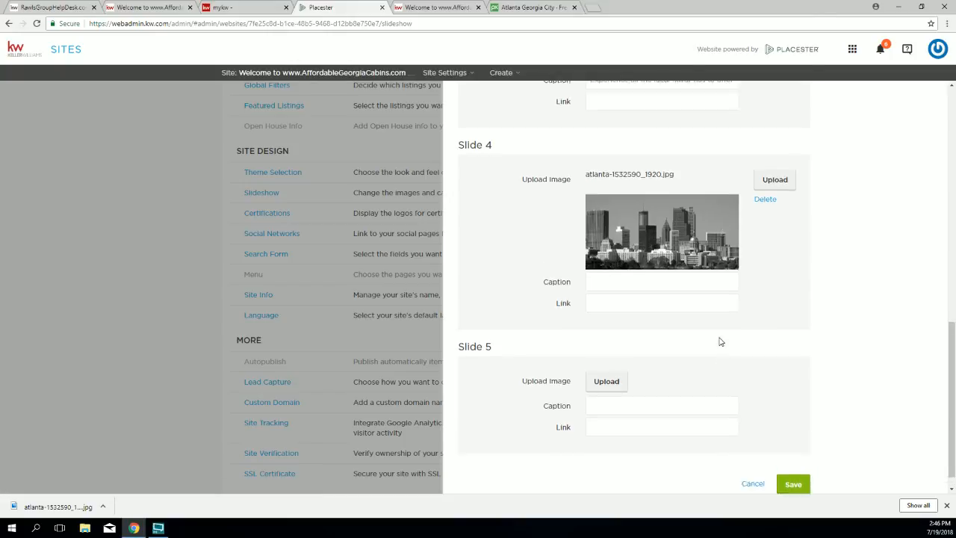
scroll(719, 342, up, 4)
click(763, 244)
scroll(744, 248, up, 2)
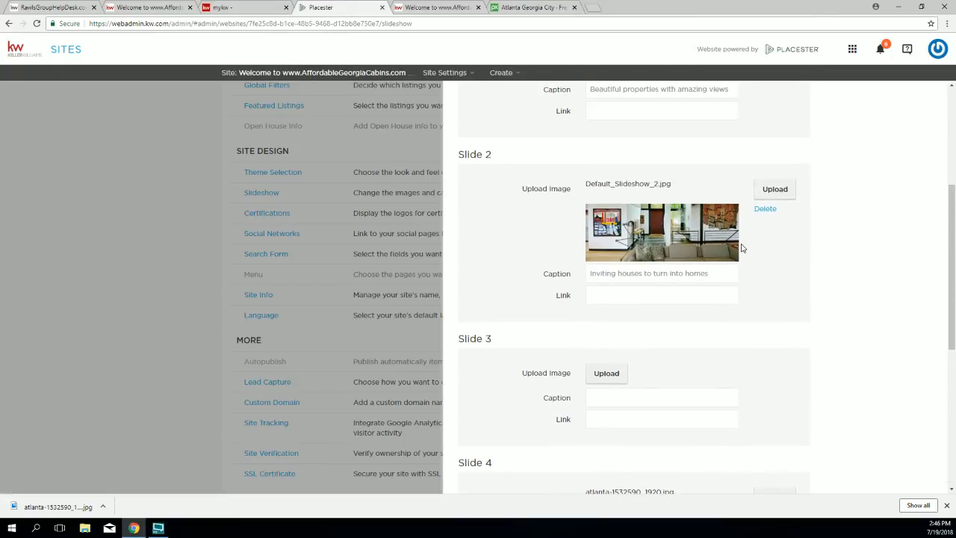
click(763, 208)
scroll(747, 224, up, 3)
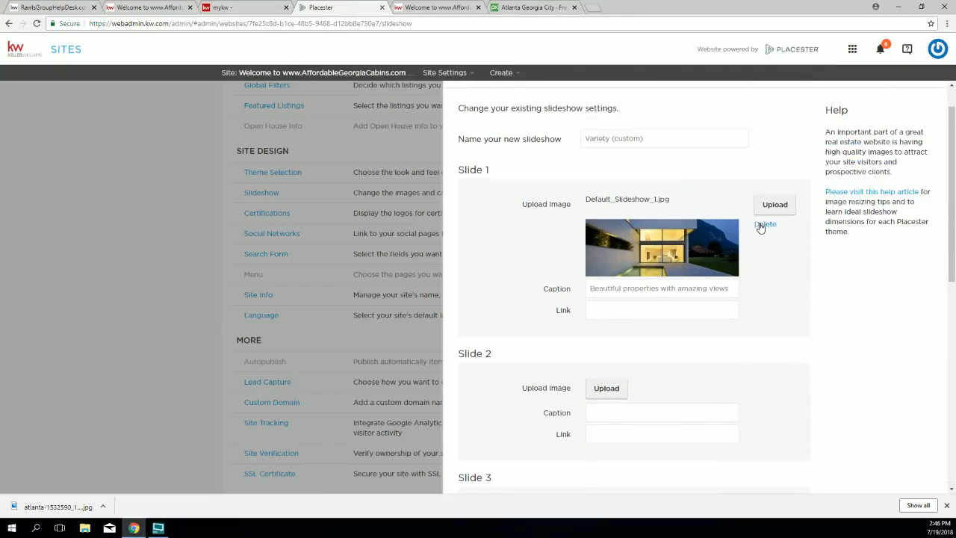
click(761, 222)
Step: Rename the slideshow to Atlanta Skyline and save it
click(672, 138)
drag(672, 139, 539, 128)
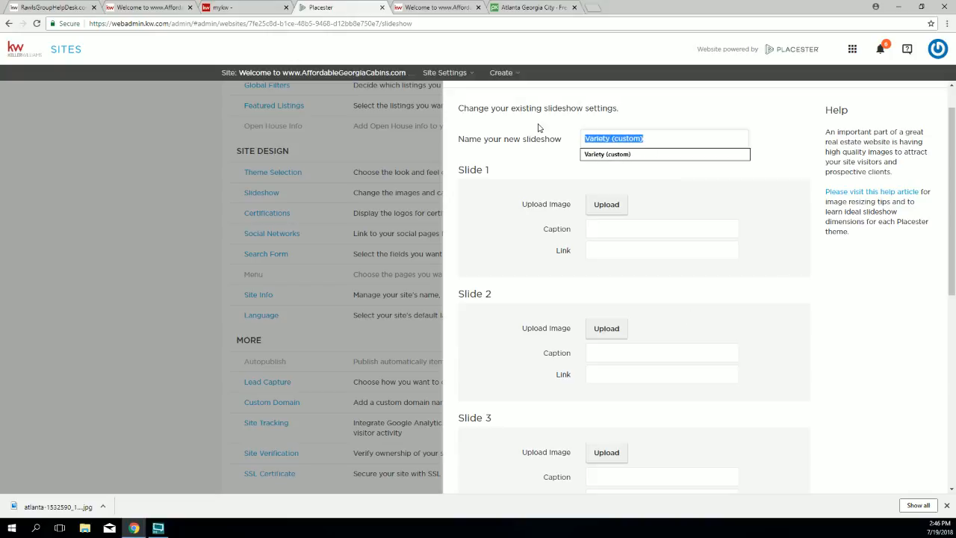
text(Atlanta Skyline)
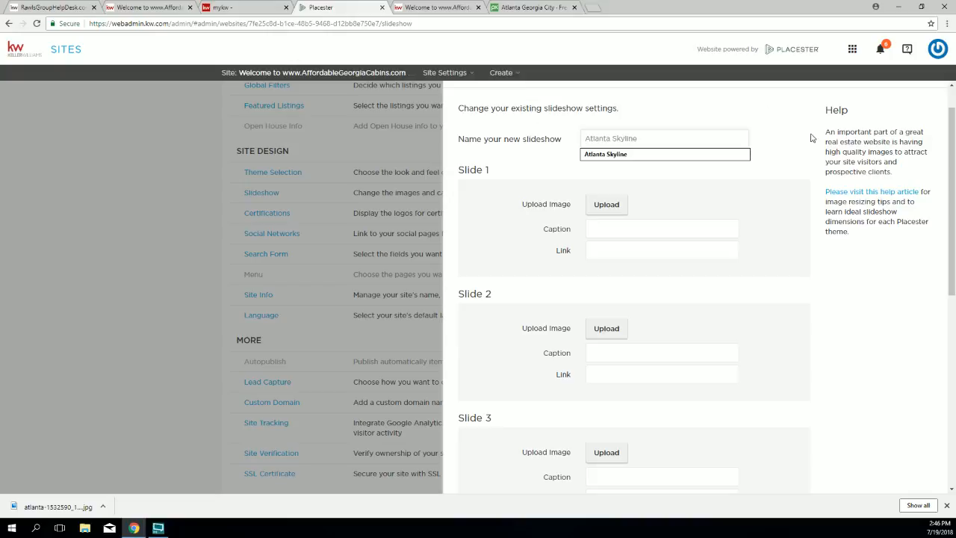
scroll(807, 314, down, 6)
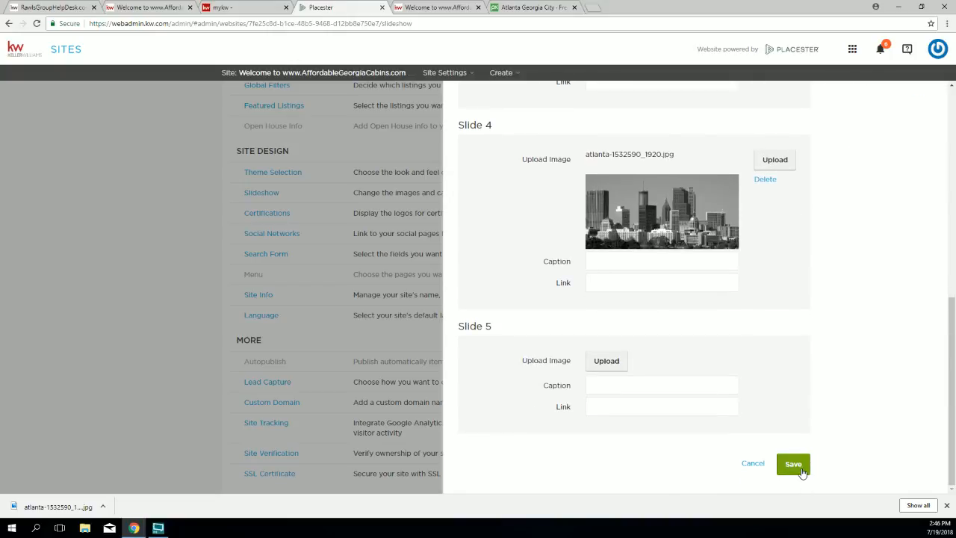
click(793, 464)
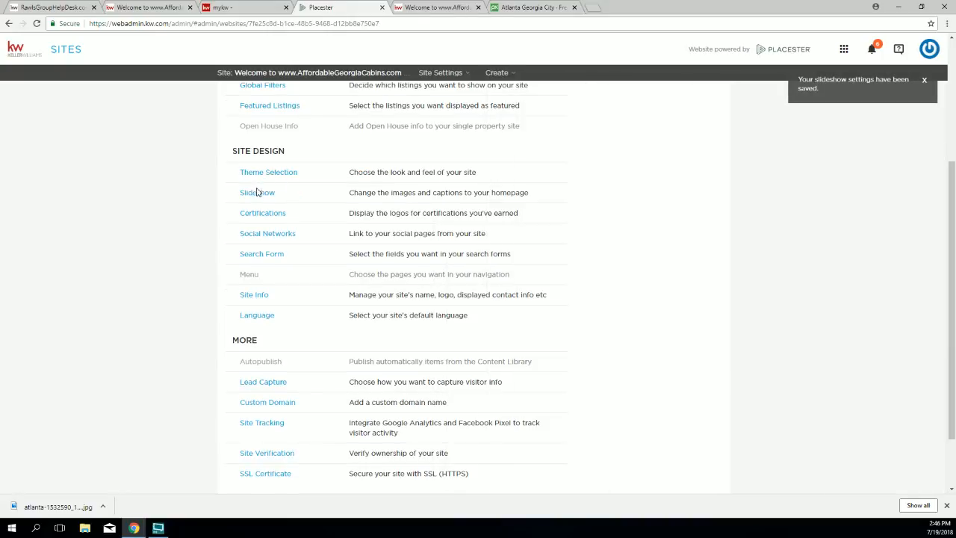
click(256, 192)
scroll(608, 292, down, 3)
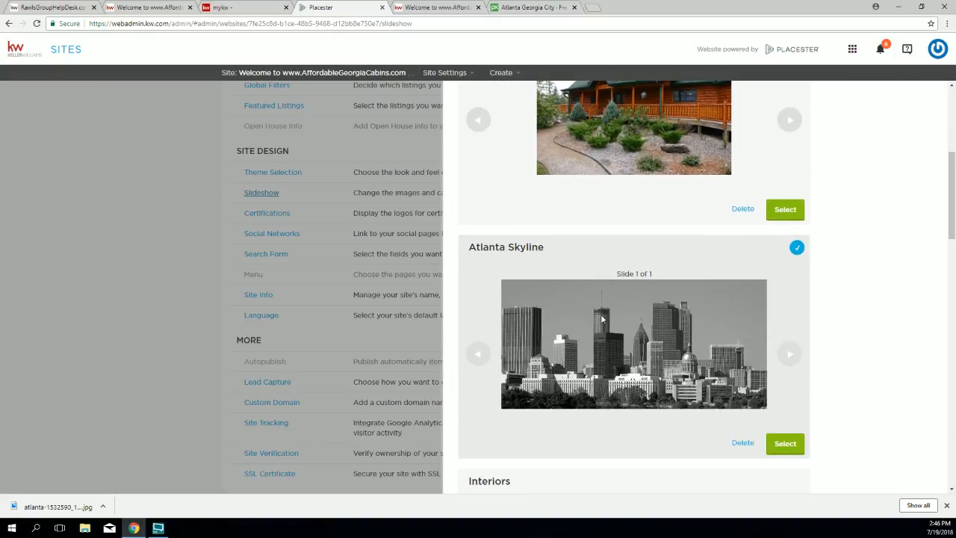
drag(657, 277, 609, 273)
drag(472, 248, 545, 249)
scroll(785, 352, down, 7)
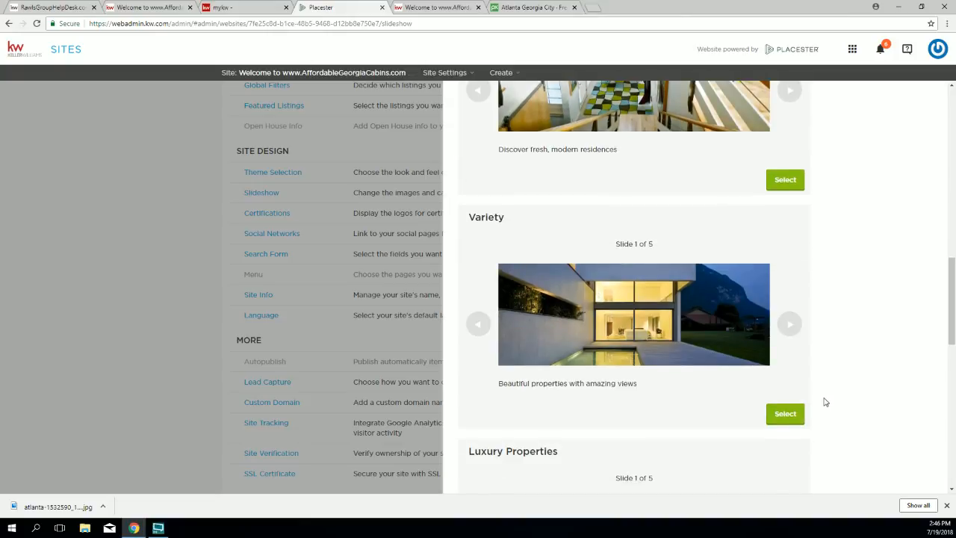
scroll(825, 402, up, 8)
click(786, 444)
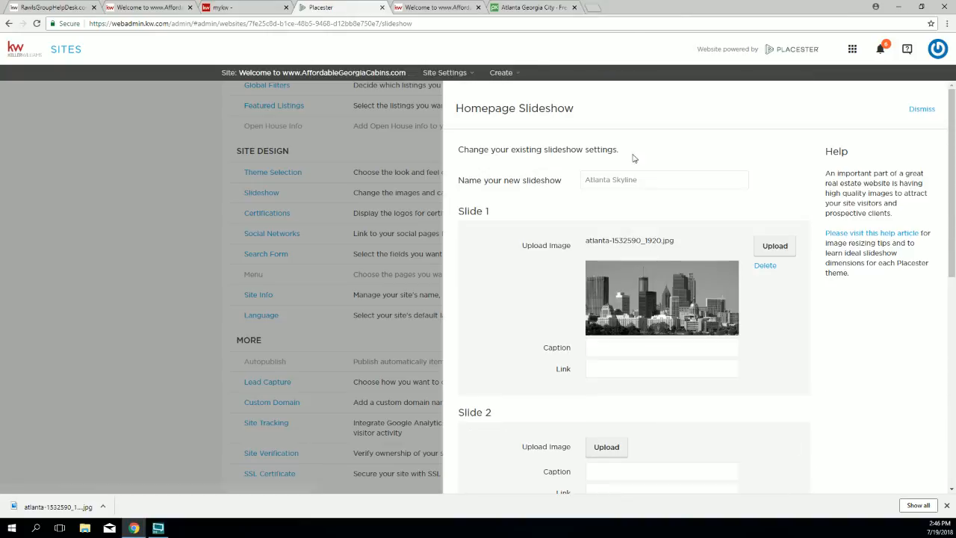
click(440, 8)
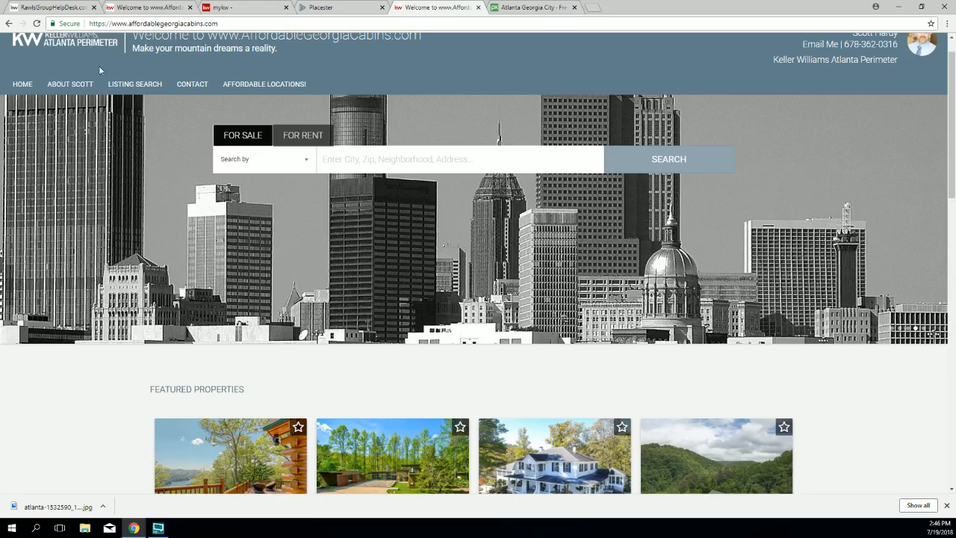
click(22, 85)
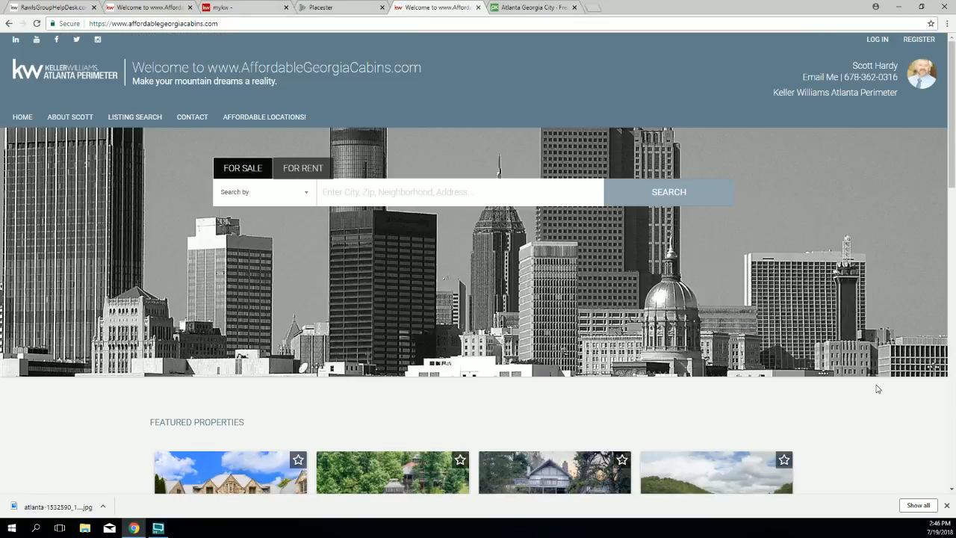
click(338, 8)
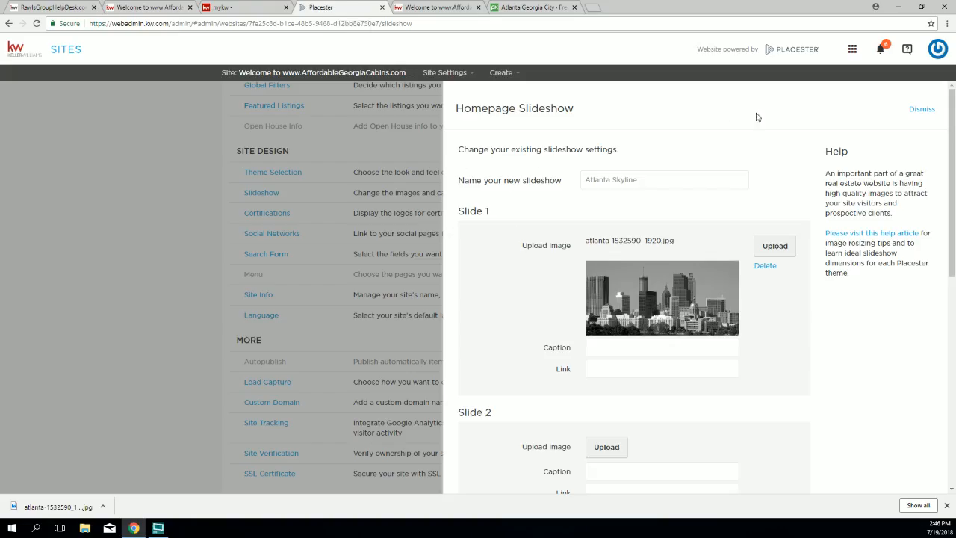
click(922, 110)
click(507, 207)
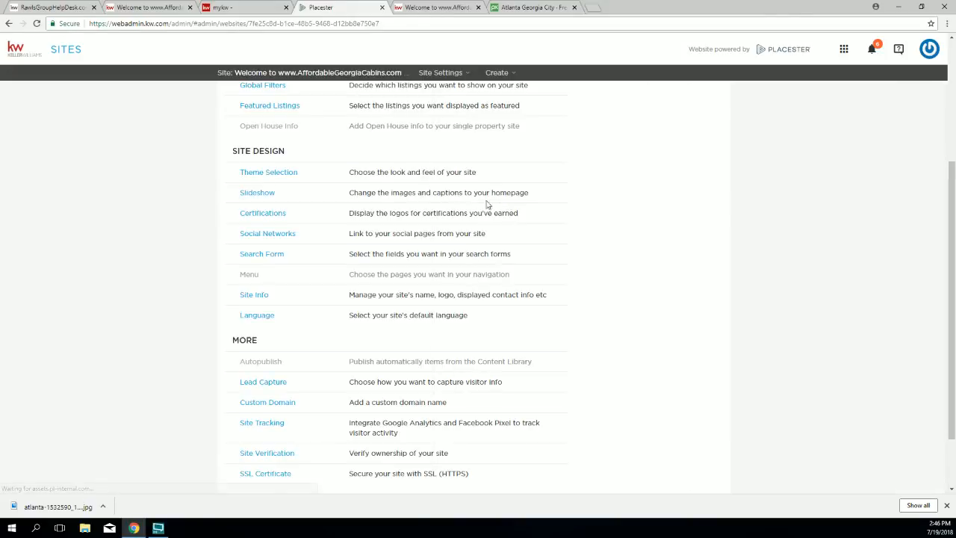
click(283, 196)
scroll(626, 241, down, 2)
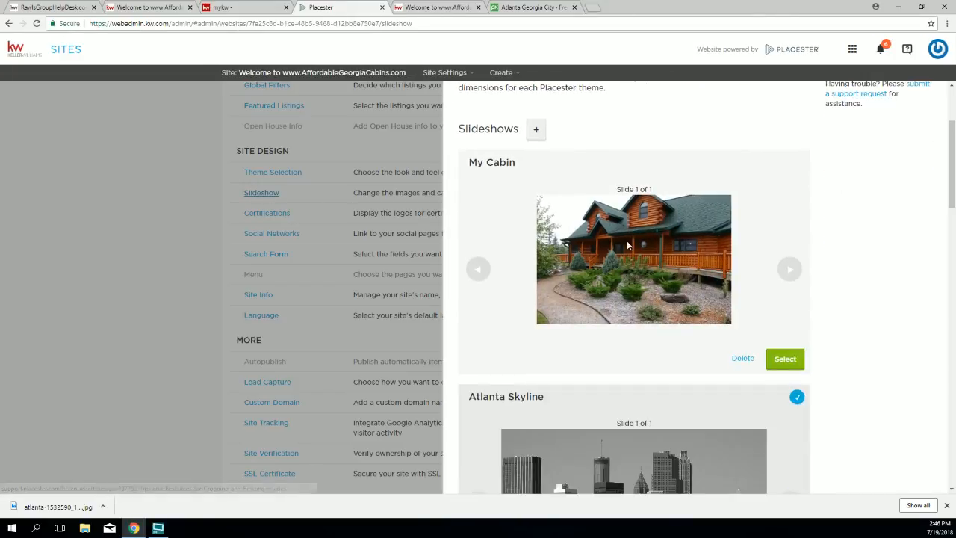
click(783, 359)
scroll(620, 221, down, 6)
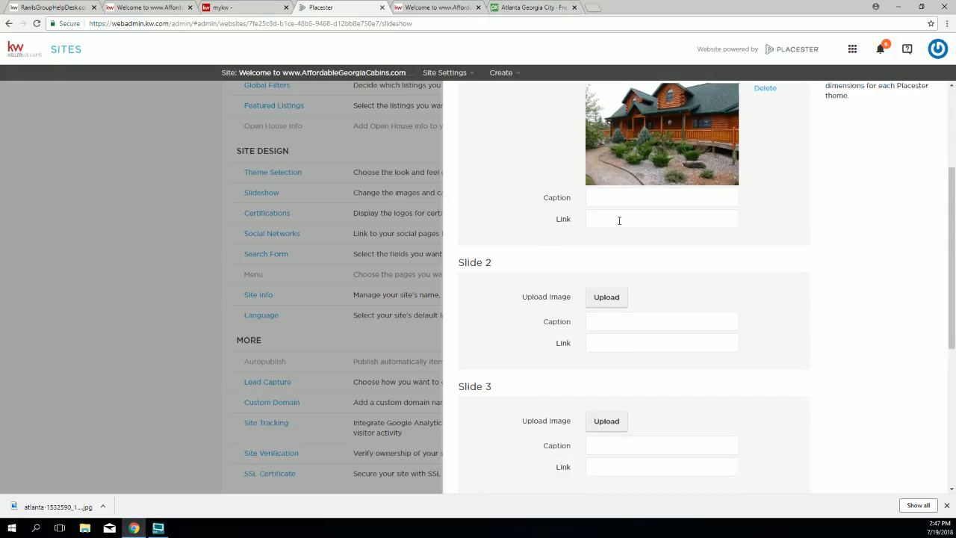
scroll(624, 224, down, 1)
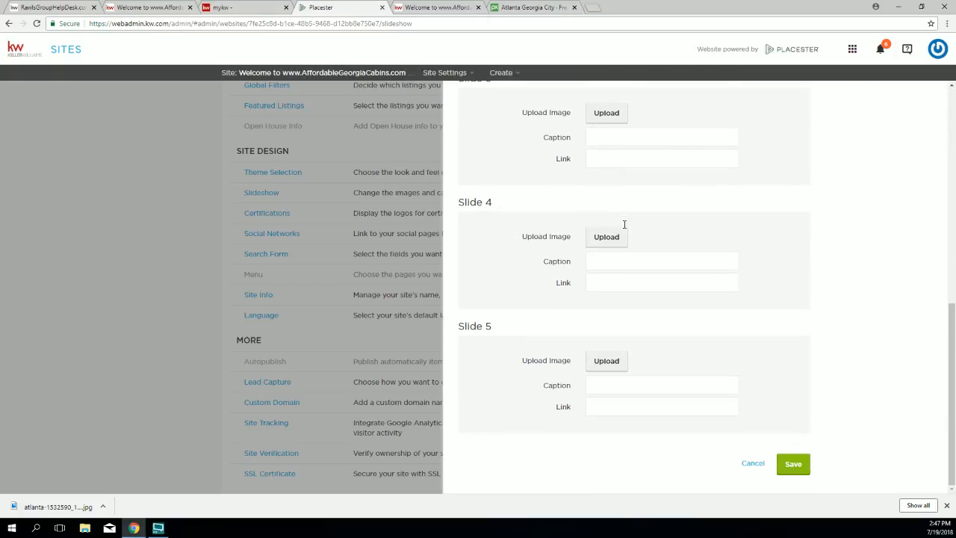
click(757, 469)
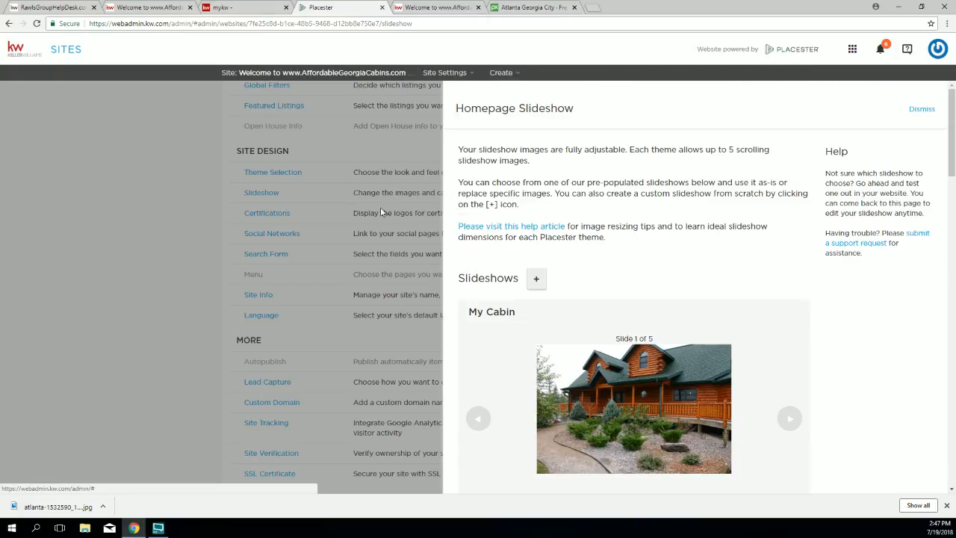
click(922, 111)
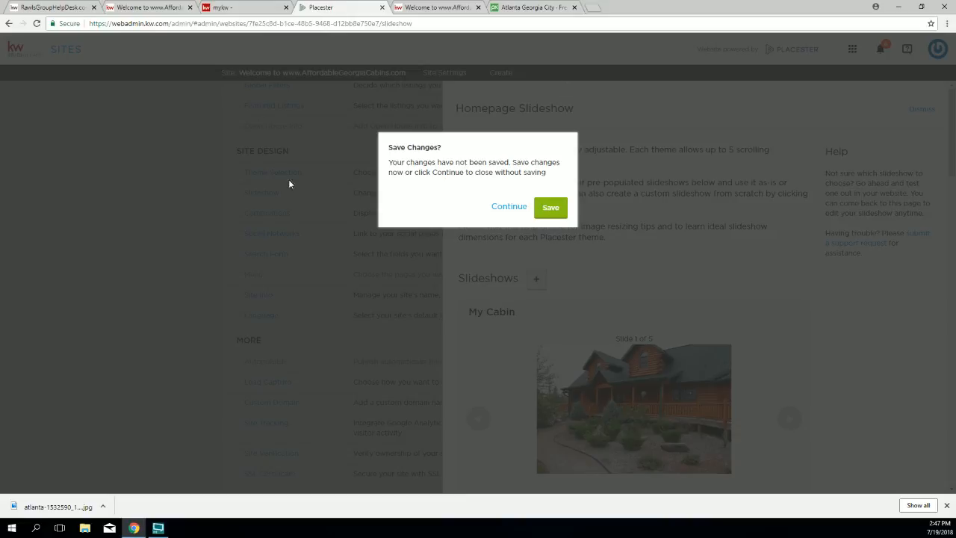
click(550, 208)
click(391, 166)
click(508, 204)
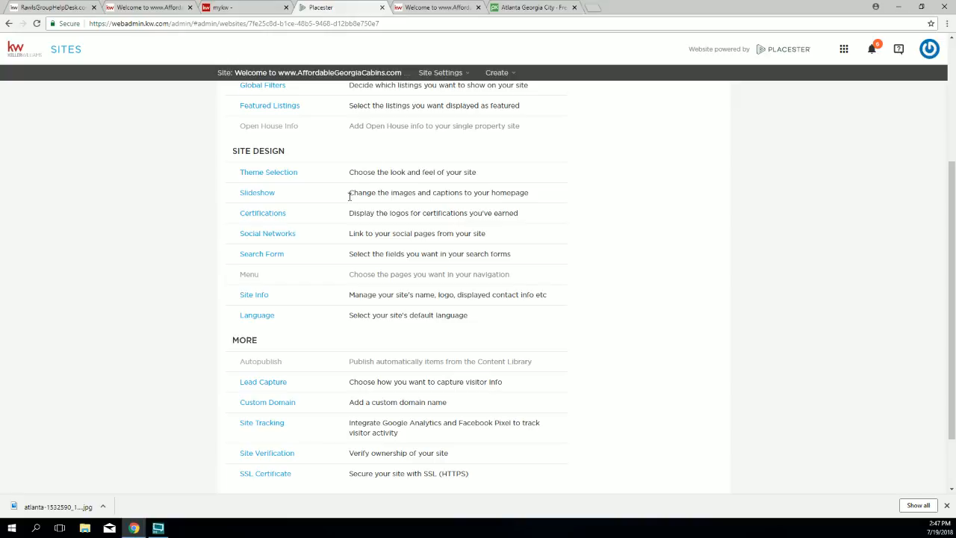
Step: Open the Site Info panel under Site Design to see the title, tagline and logo fields
drag(299, 193, 254, 265)
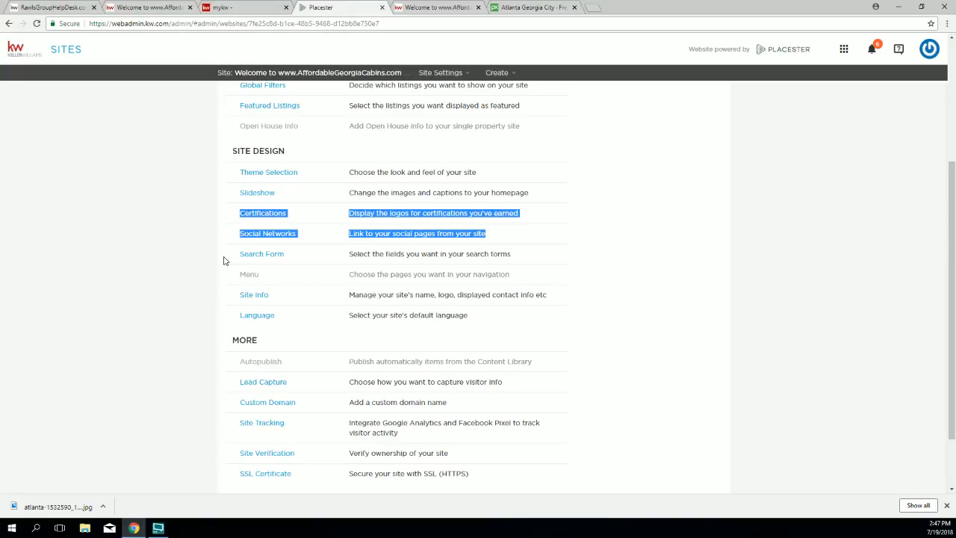
drag(279, 296, 244, 295)
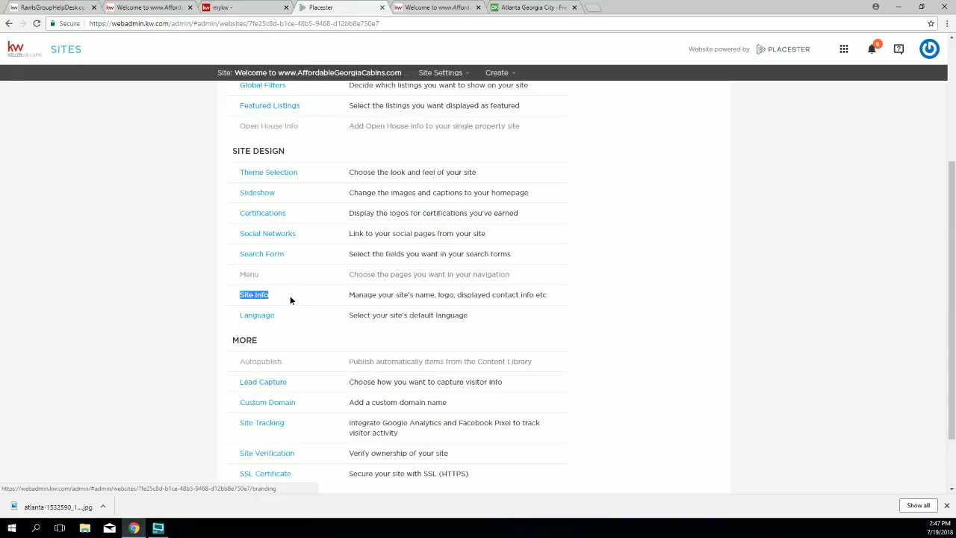
click(247, 298)
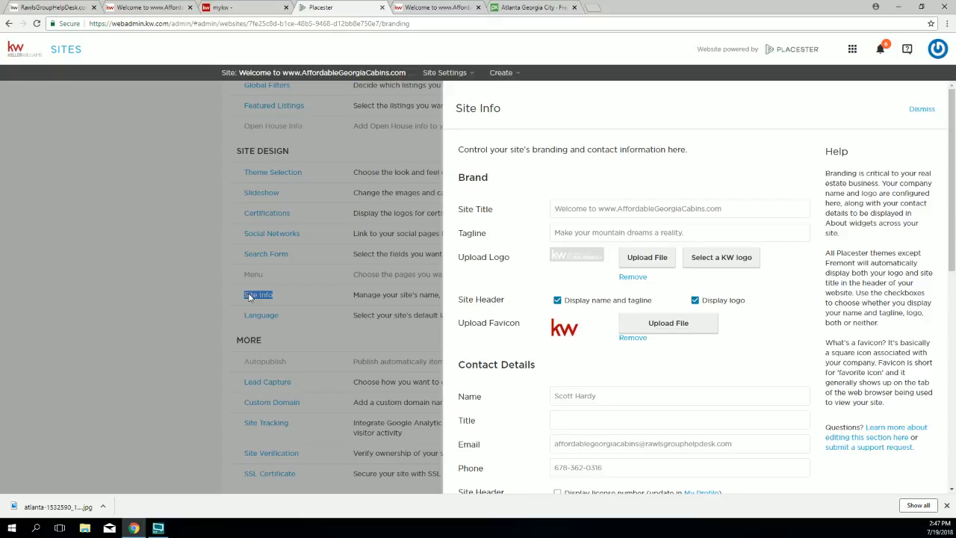
Step: Compare the live header's logo, title and contact details with Site Info's Site Title field
click(446, 9)
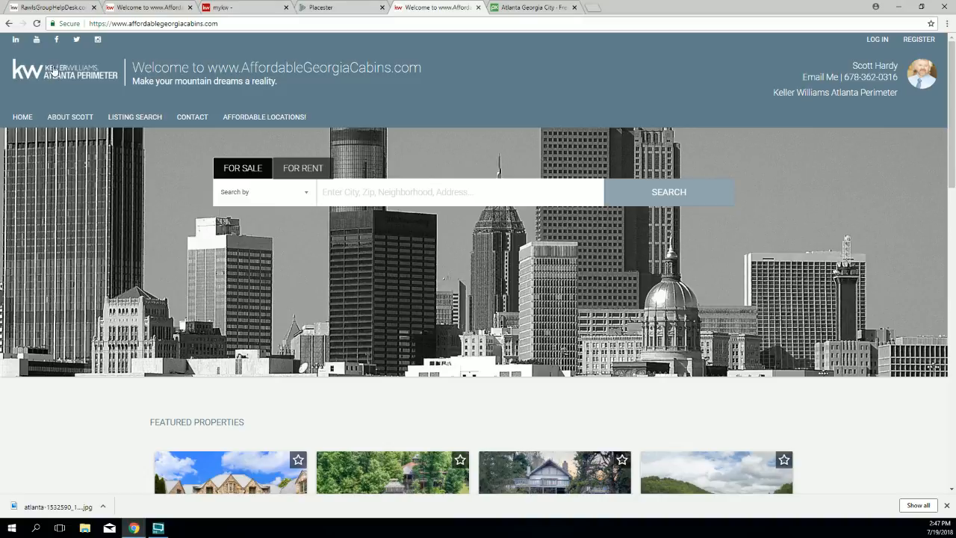
drag(135, 52, 326, 82)
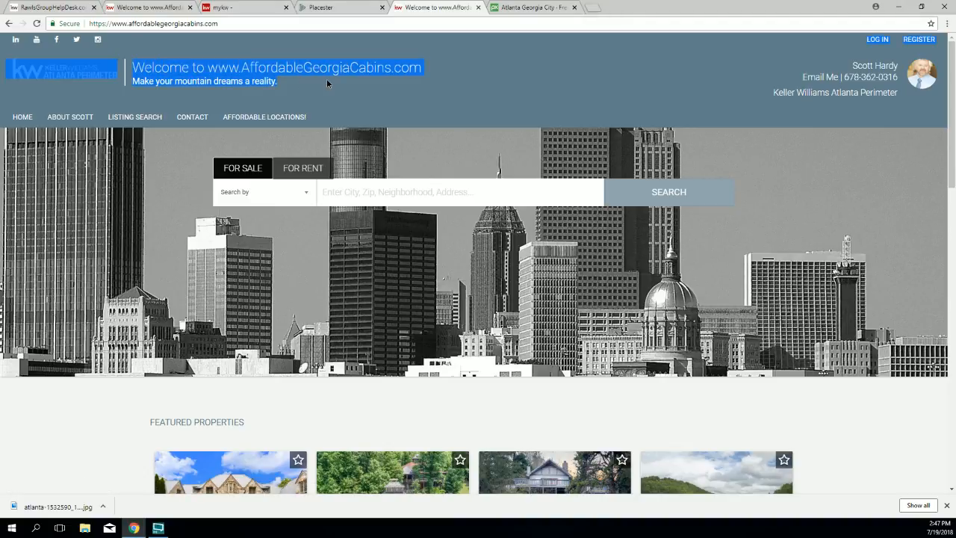
drag(794, 66, 925, 67)
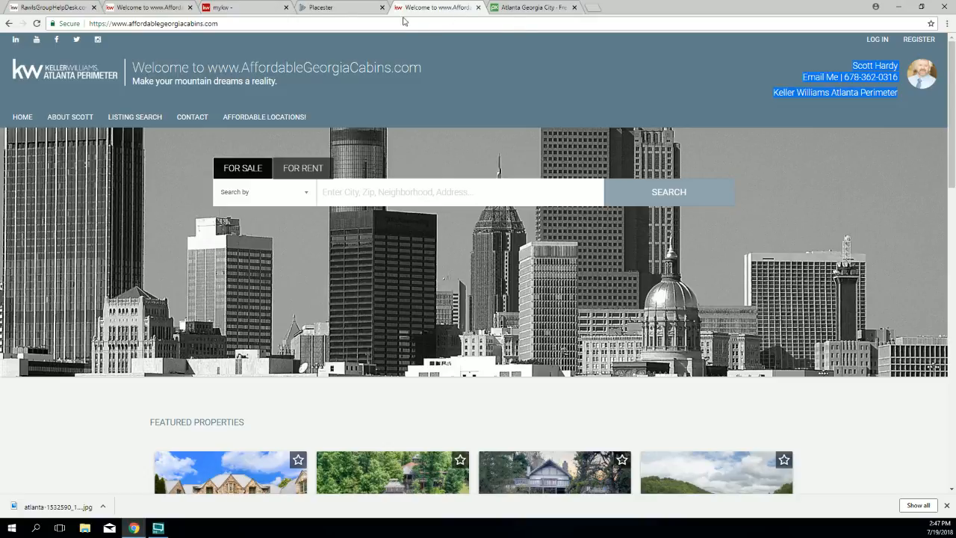
click(330, 9)
click(564, 168)
drag(500, 181, 459, 181)
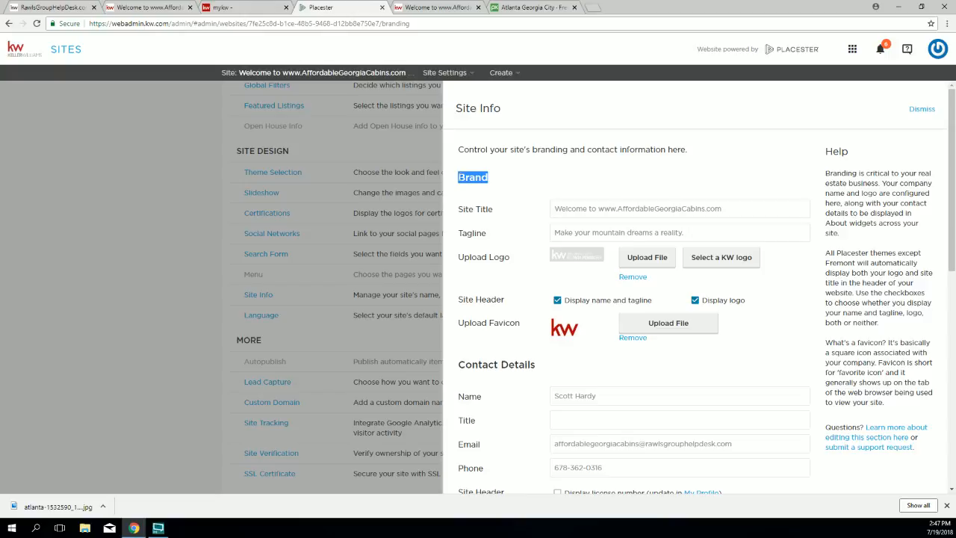
click(498, 216)
drag(498, 210, 452, 238)
drag(723, 208, 550, 210)
Step: Match the live header's site title and tagline against the Site Info tagline text
click(437, 7)
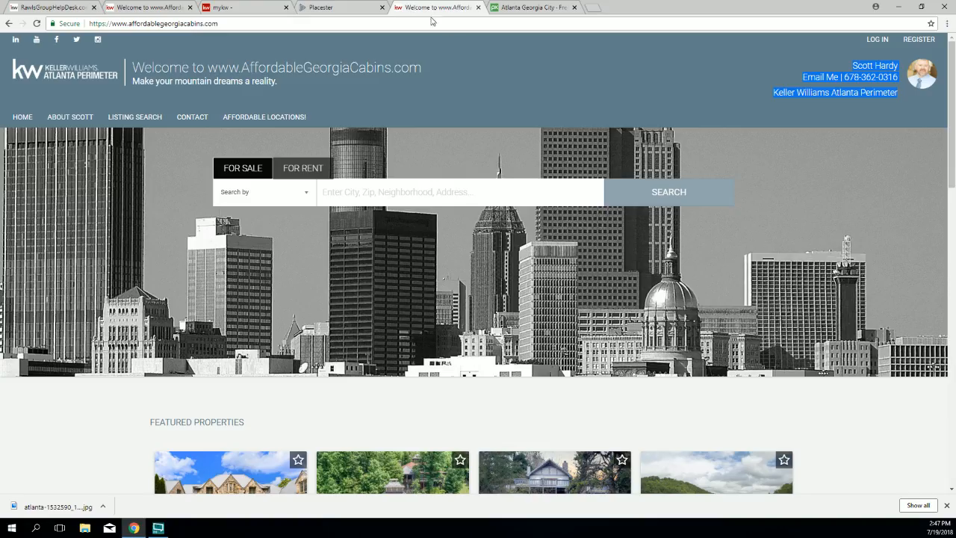
drag(423, 67, 142, 68)
drag(285, 67, 131, 70)
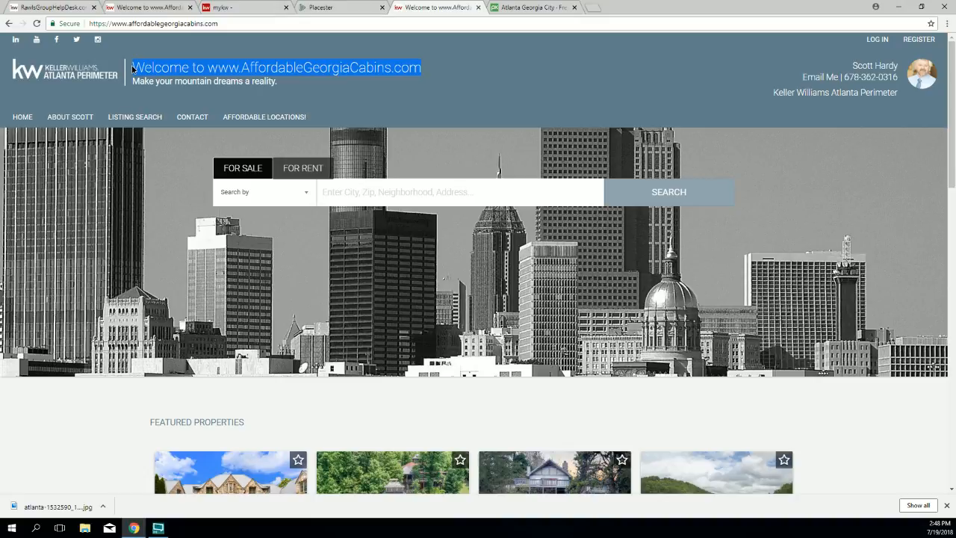
click(314, 7)
drag(684, 232, 547, 228)
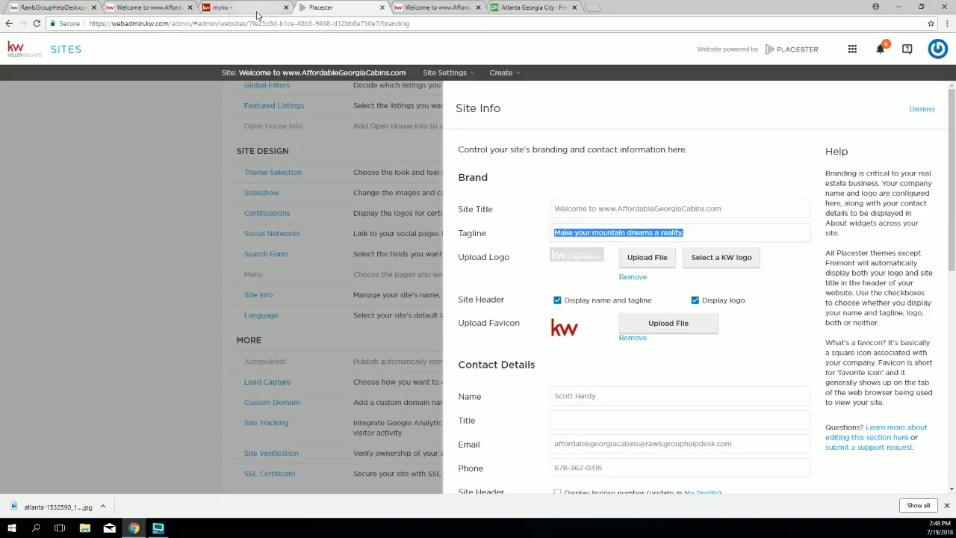
key(ctrl+Tab)
drag(288, 81, 134, 86)
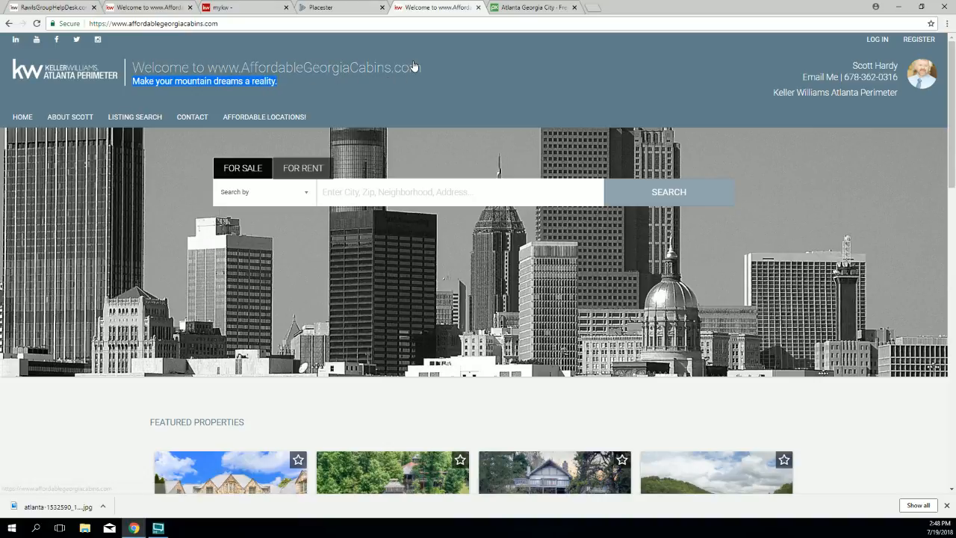
Step: Highlight the live site's web address and header title text to review them
drag(177, 23, 78, 41)
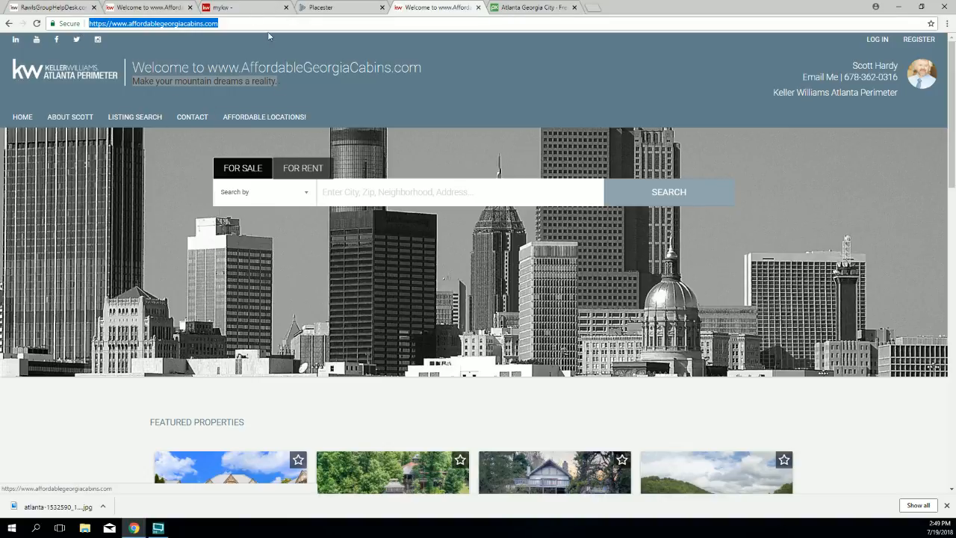
click(313, 86)
drag(224, 24, 112, 23)
drag(422, 68, 132, 67)
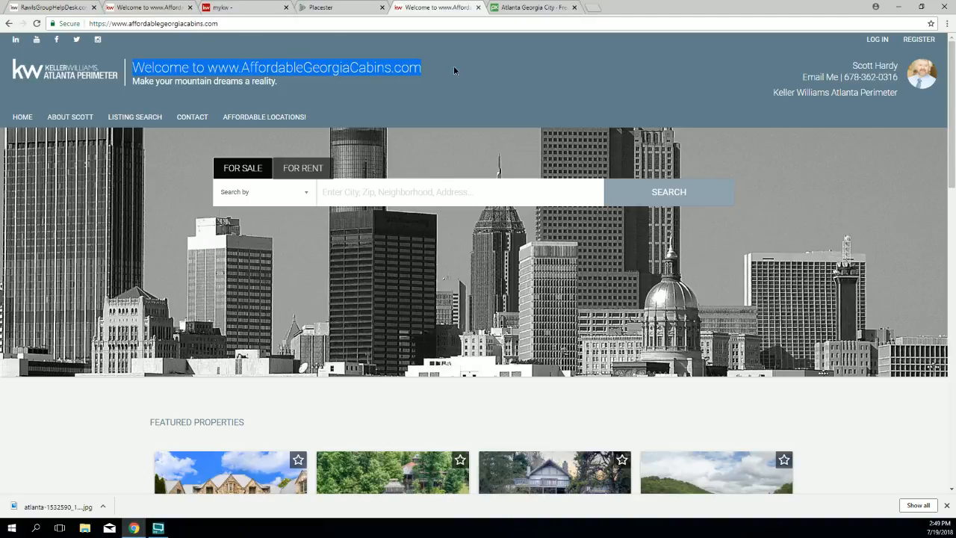
drag(457, 68, 343, 73)
drag(343, 73, 348, 75)
Step: Replace the site title with a call to the agent for a free Buyer/Seller Consultation
click(339, 9)
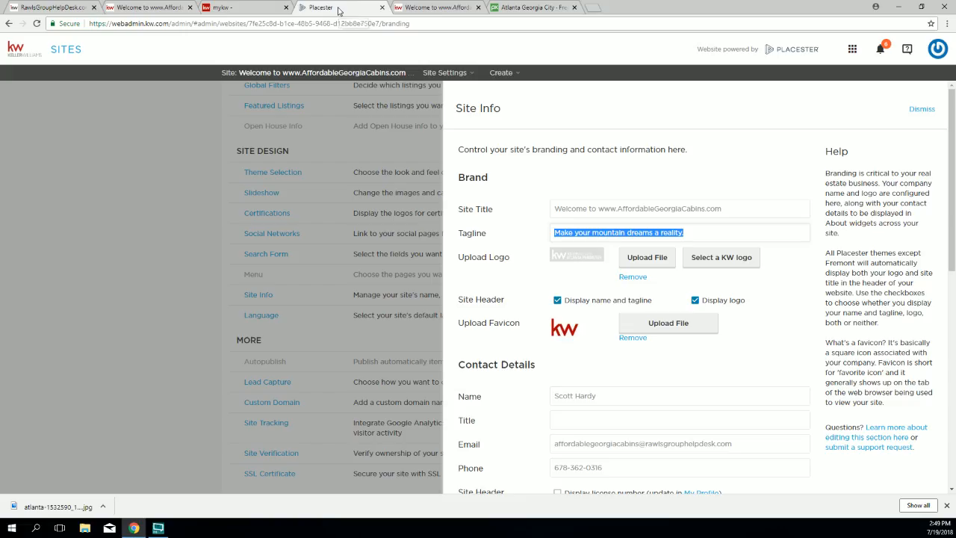
scroll(529, 260, down, 1)
scroll(527, 255, up, 1)
click(521, 221)
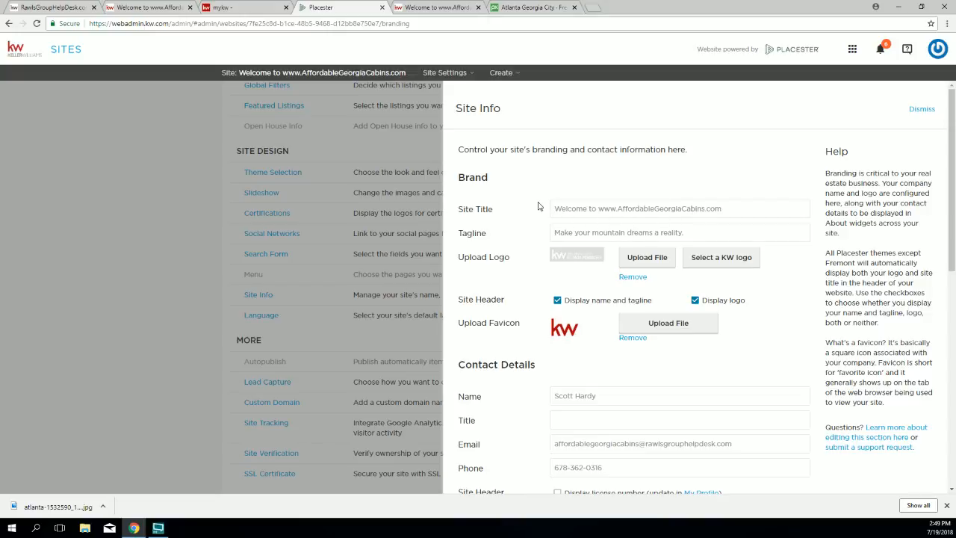
scroll(560, 206, down, 1)
click(733, 160)
drag(734, 161, 553, 159)
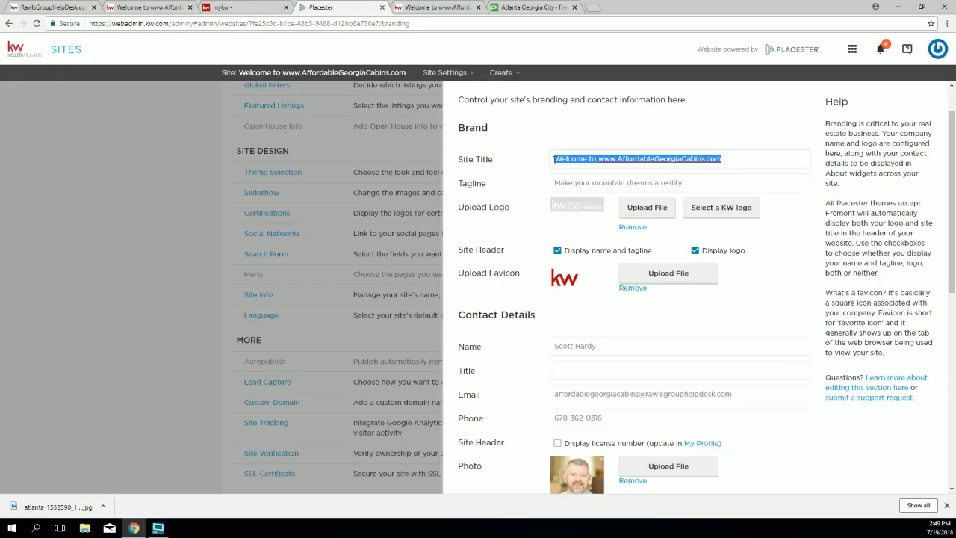
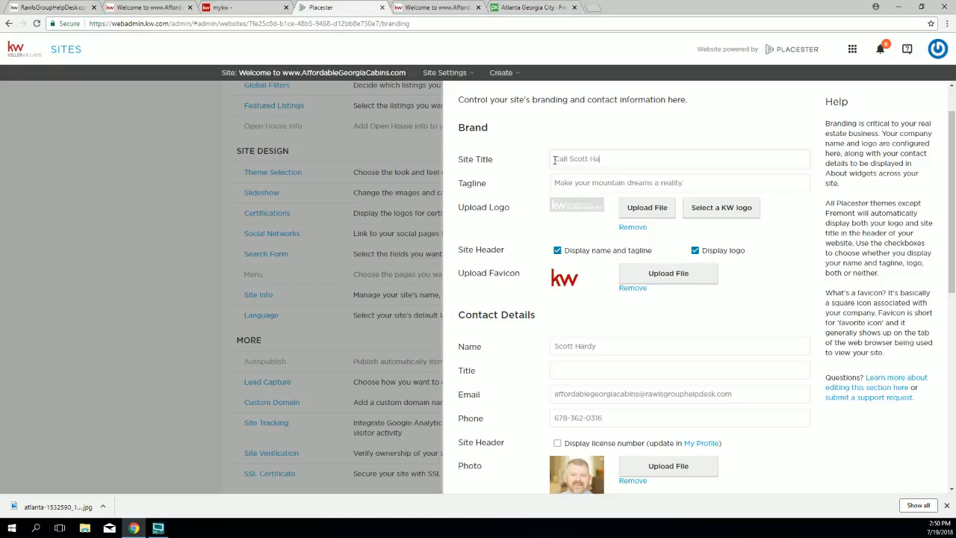
text(REE Buyer/Seller Consultation)
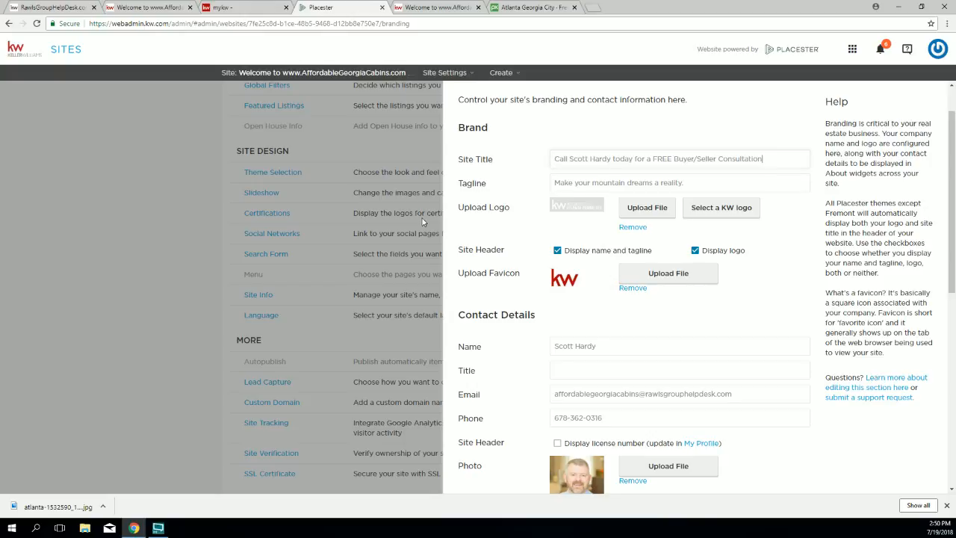
Step: Replace the tagline with 'Because your move matters...' and review the new title
drag(712, 182, 528, 190)
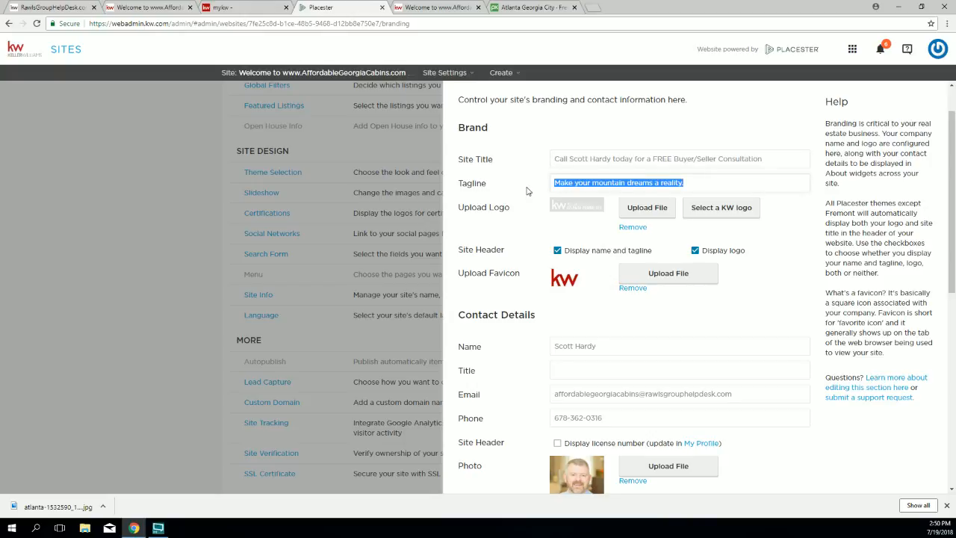
text(Yo)
key(BackSpace)
key(BackSpace)
text(Because your move matte)
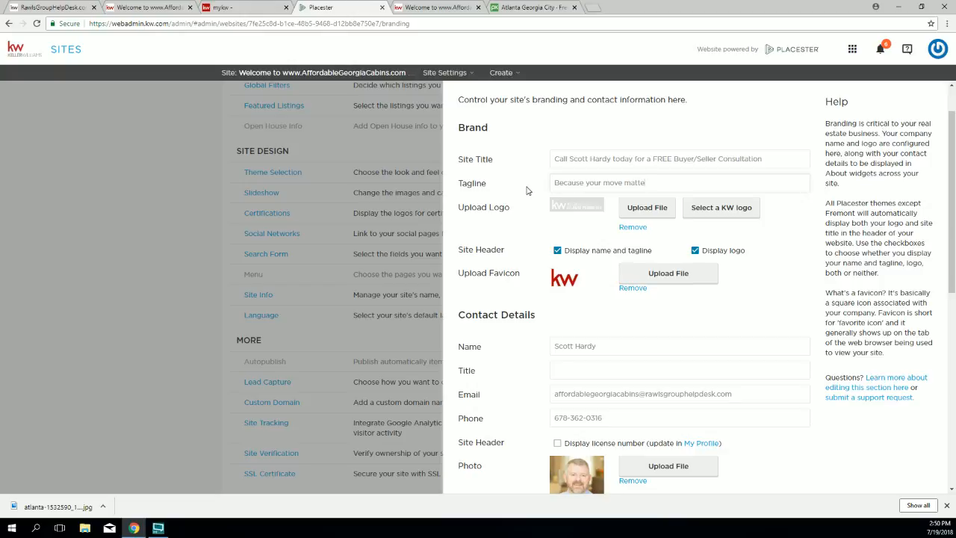
text(rs...)
drag(458, 162, 498, 183)
drag(556, 159, 779, 152)
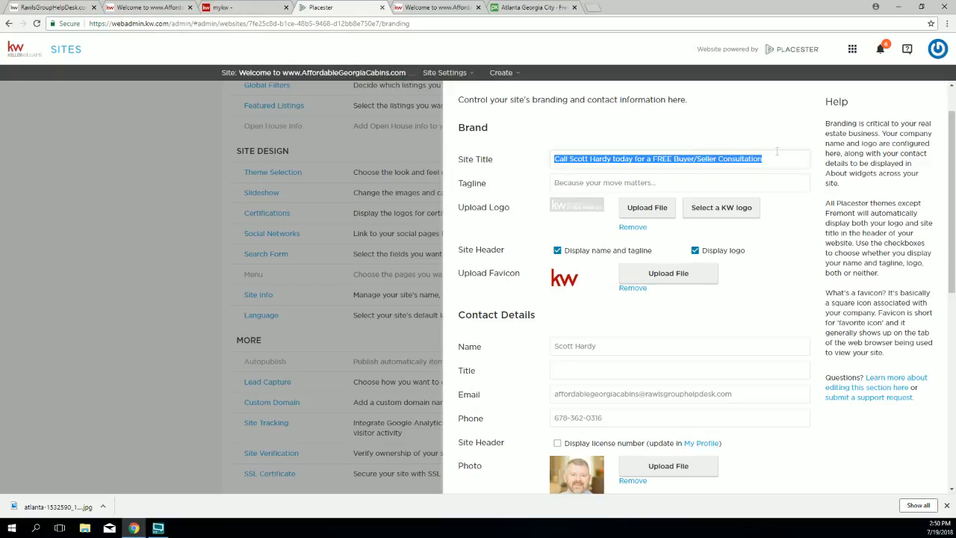
drag(666, 185, 522, 217)
scroll(520, 228, down, 4)
Step: Save the new site title and tagline and reopen Site Info
scroll(809, 453, down, 2)
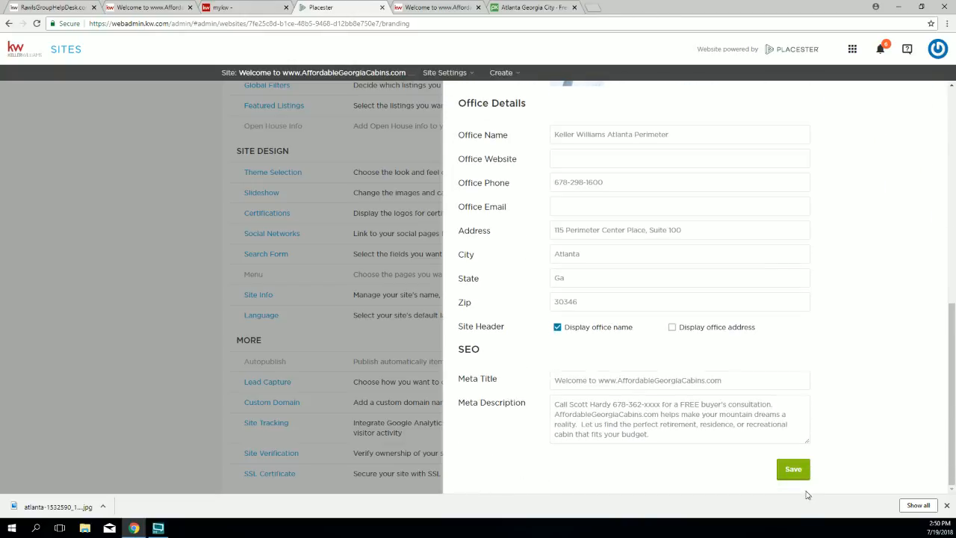
click(792, 469)
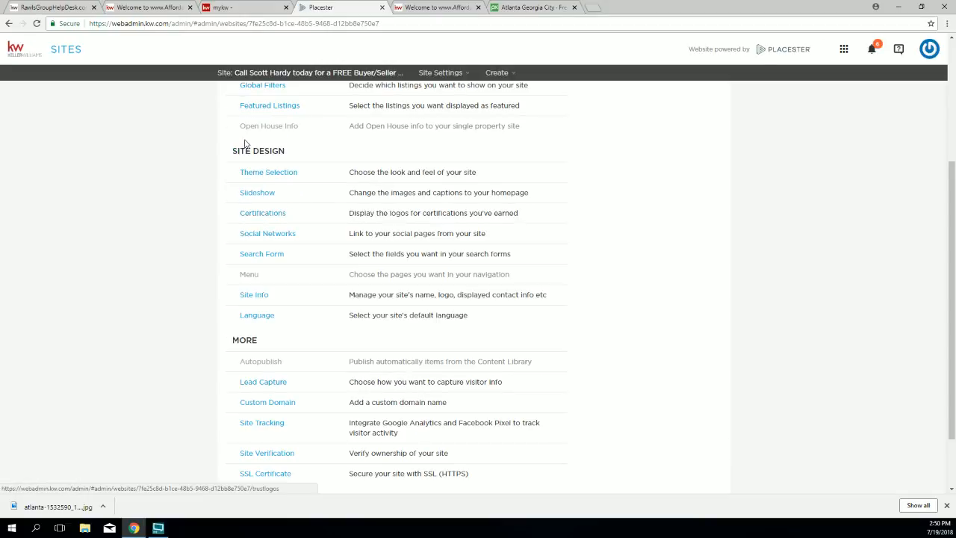
click(253, 296)
scroll(503, 196, down, 1)
Step: Confirm the Display name and tagline and Display logo options, then save Site Info again
drag(454, 160, 482, 192)
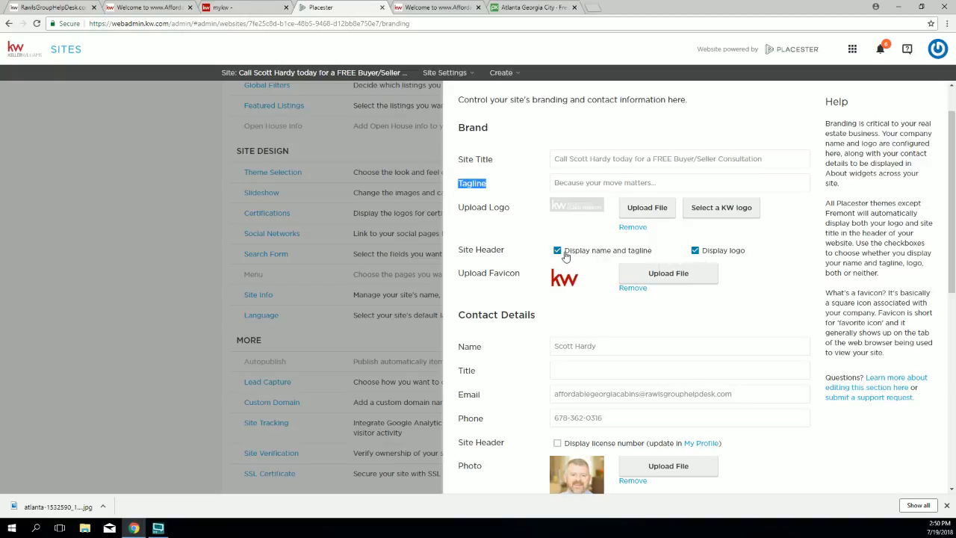
drag(659, 251, 565, 255)
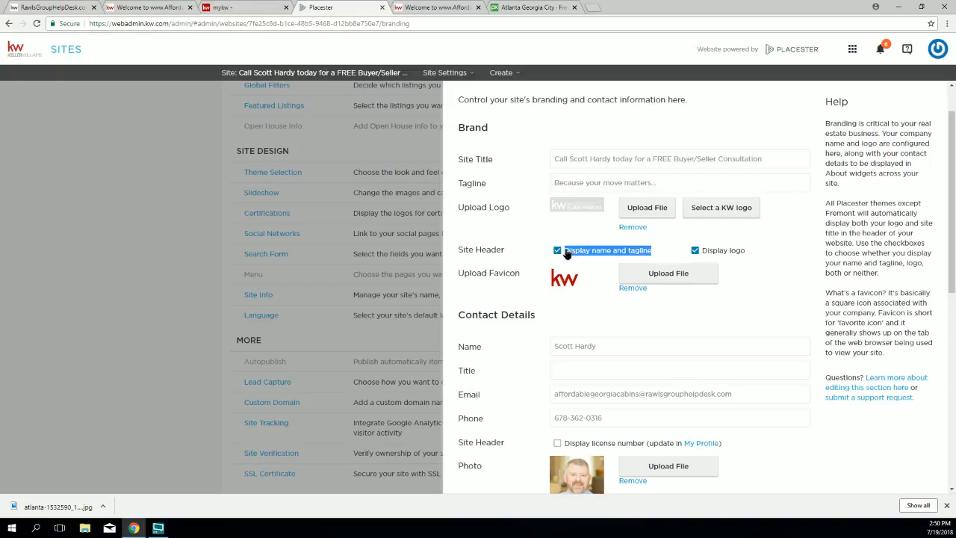
drag(743, 252, 694, 259)
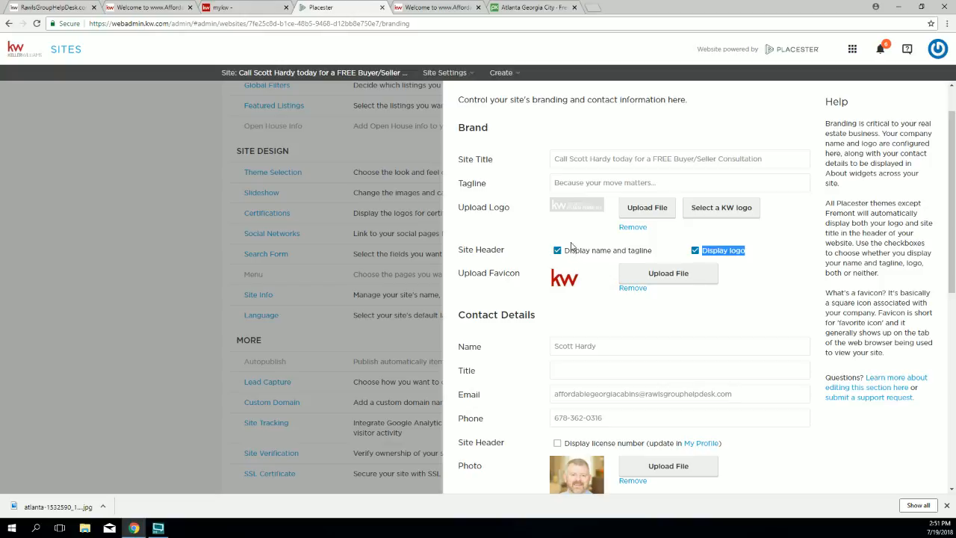
scroll(869, 408, down, 1)
scroll(867, 433, down, 5)
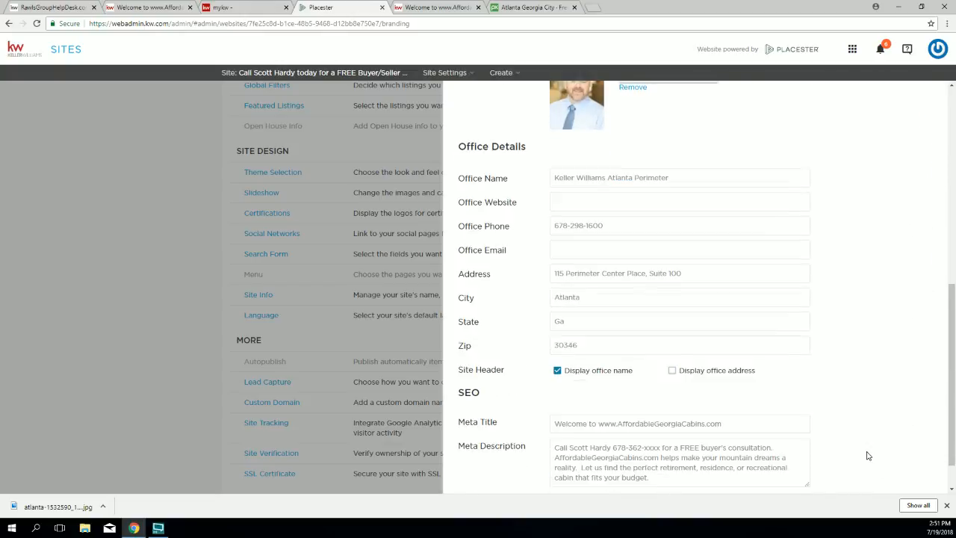
scroll(817, 478, down, 1)
click(794, 471)
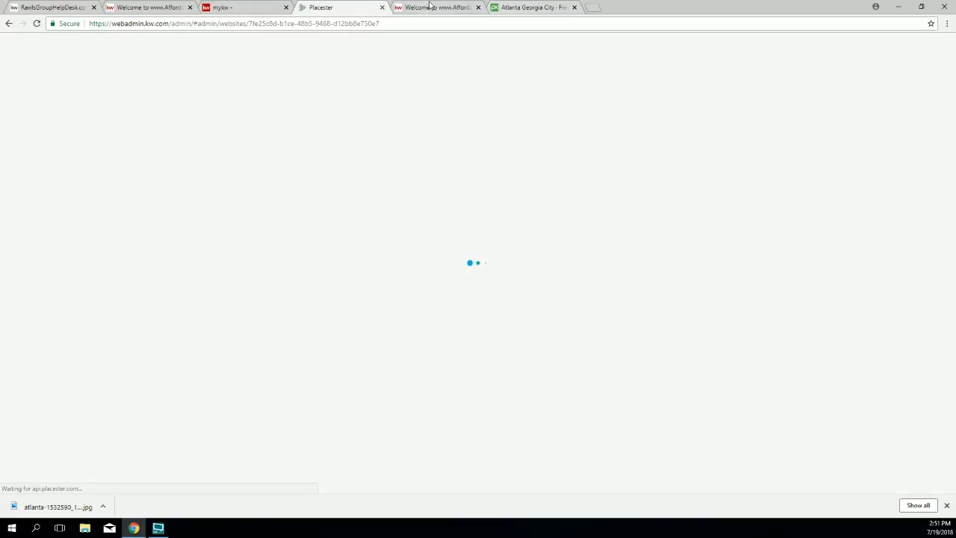
Step: Reload the live site to confirm the free Buyer/Seller Consultation title, then return to Placester
click(423, 8)
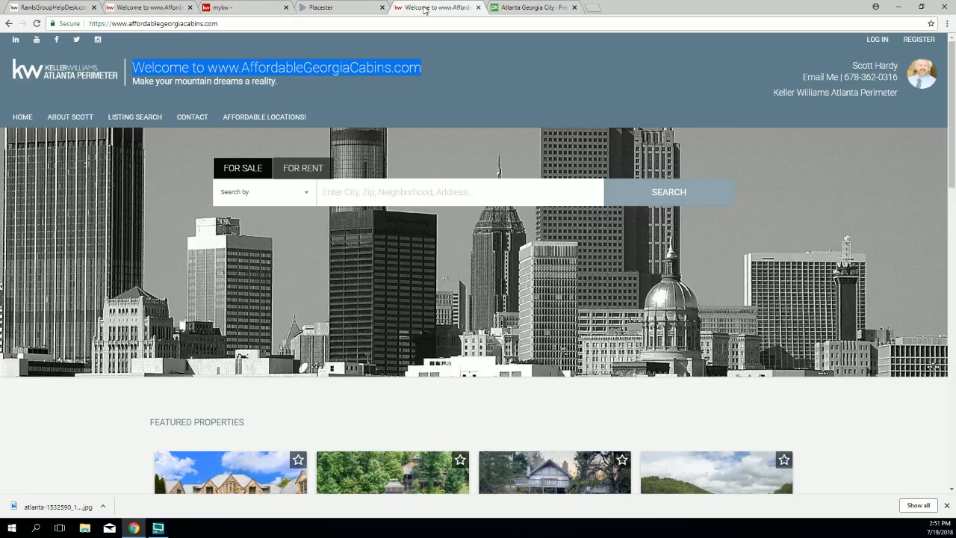
click(36, 24)
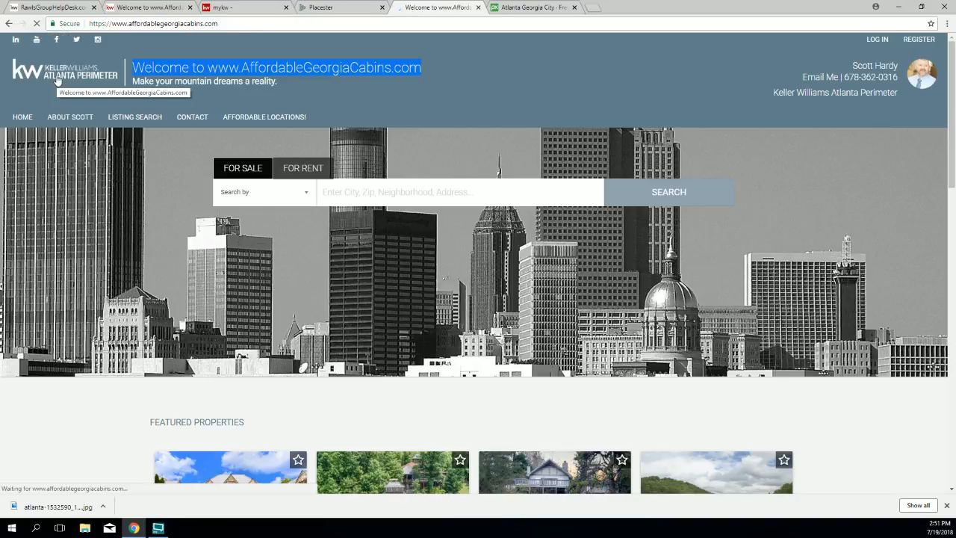
scroll(269, 193, up, 1)
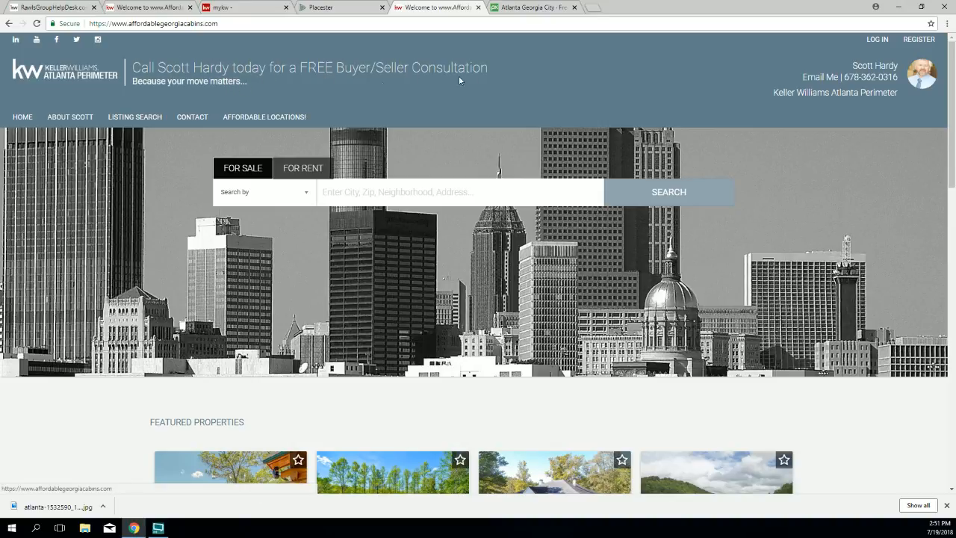
drag(512, 68, 133, 70)
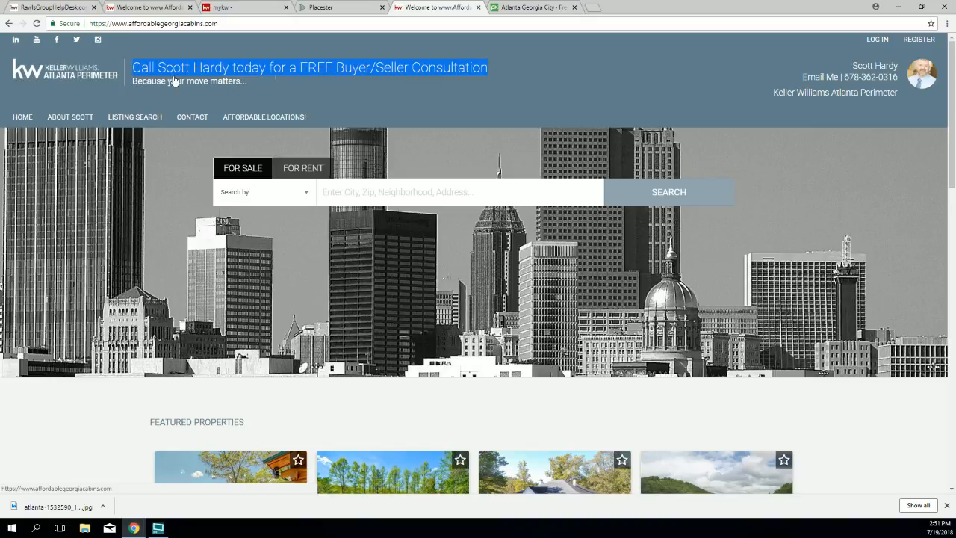
click(331, 5)
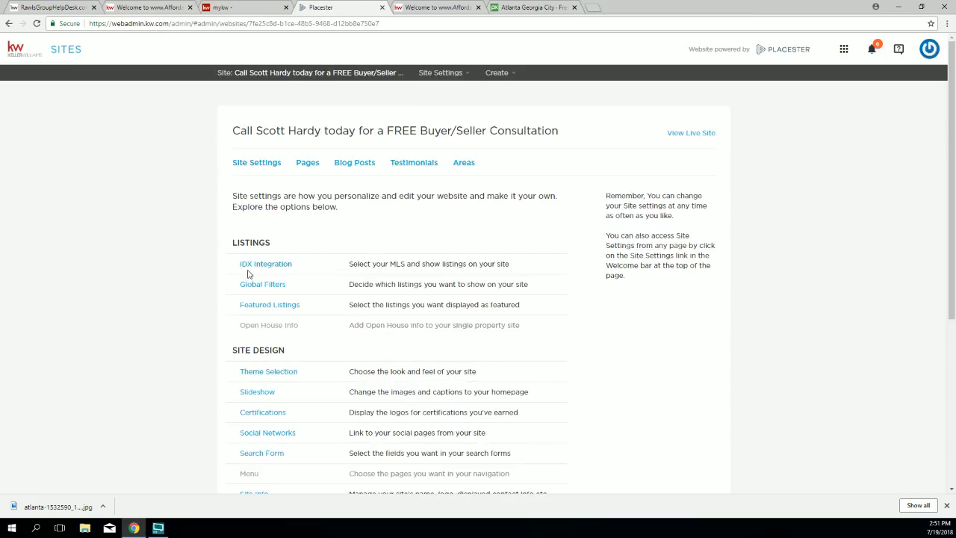
Step: Open Site Info under Site Design and select the site title text
scroll(264, 323, down, 1)
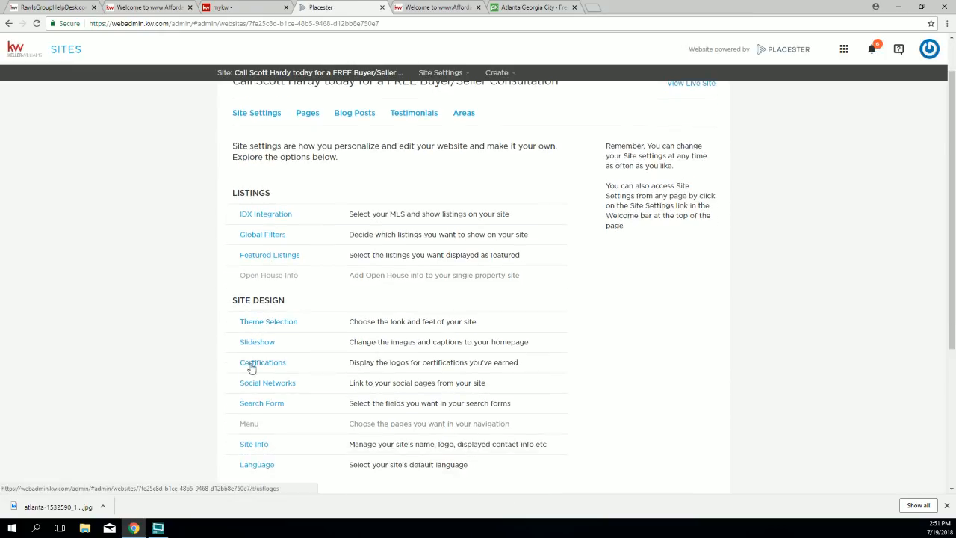
scroll(299, 400, down, 1)
click(259, 394)
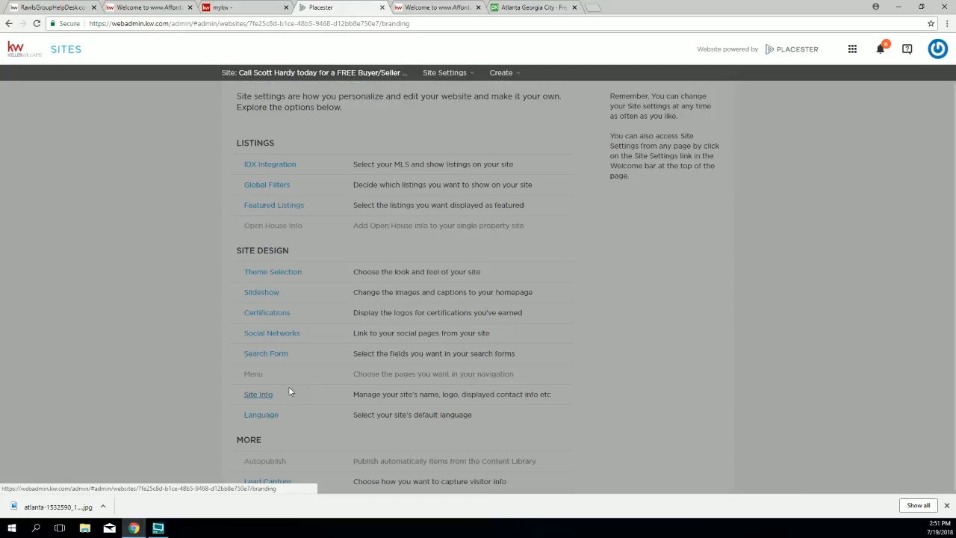
drag(556, 208, 807, 224)
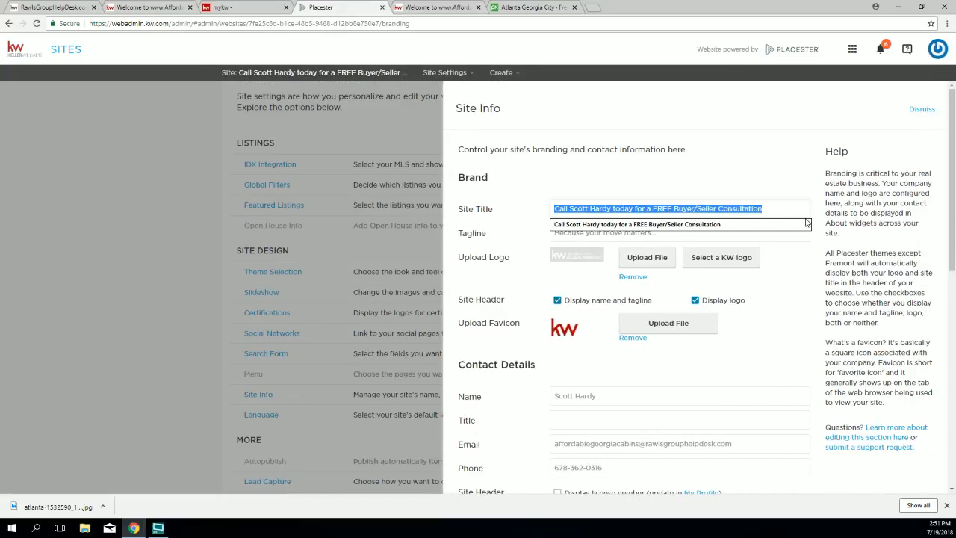
click(519, 238)
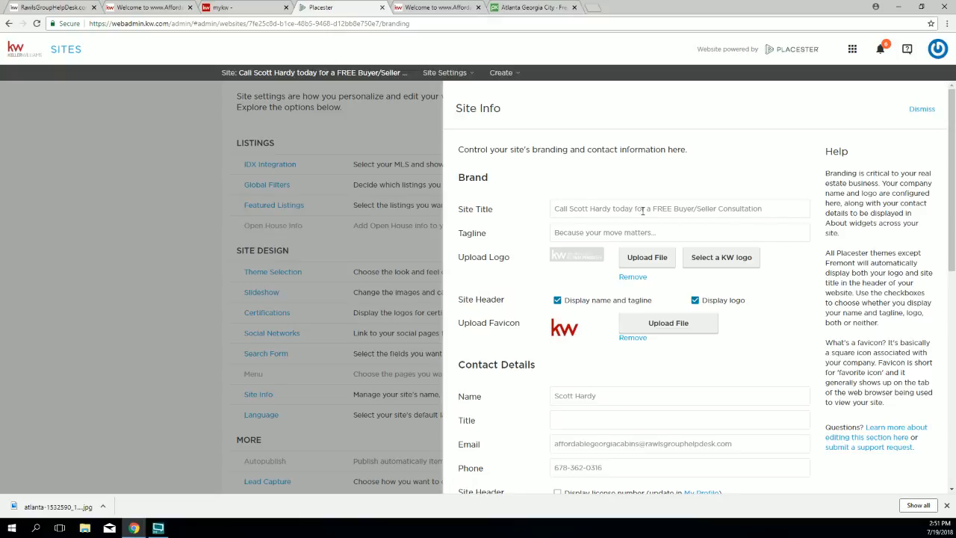
drag(779, 207, 572, 231)
click(554, 208)
click(794, 254)
Step: Cut the 'Because your move matters...' text out of the Tagline field
click(657, 234)
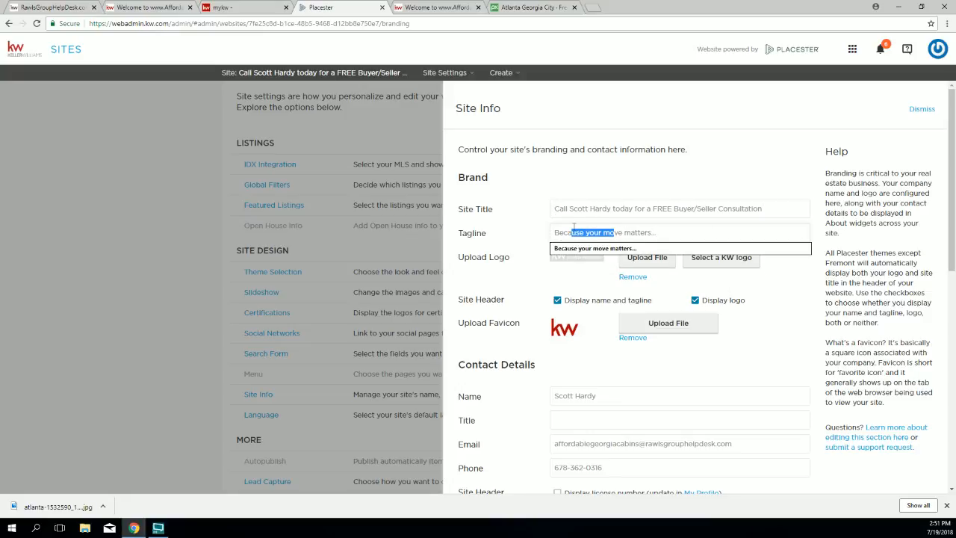
click(575, 172)
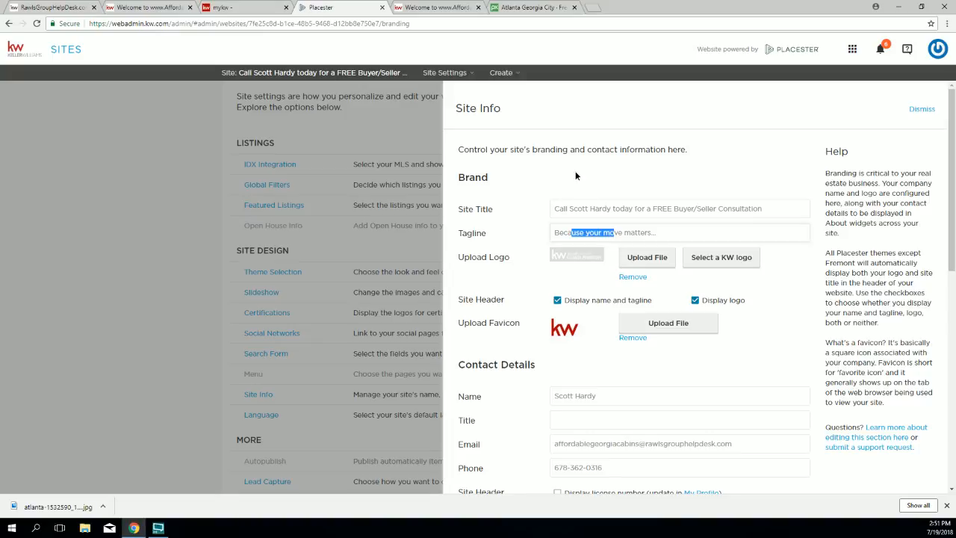
drag(672, 236, 552, 233)
key(ctrl+c)
right_click(569, 234)
click(592, 241)
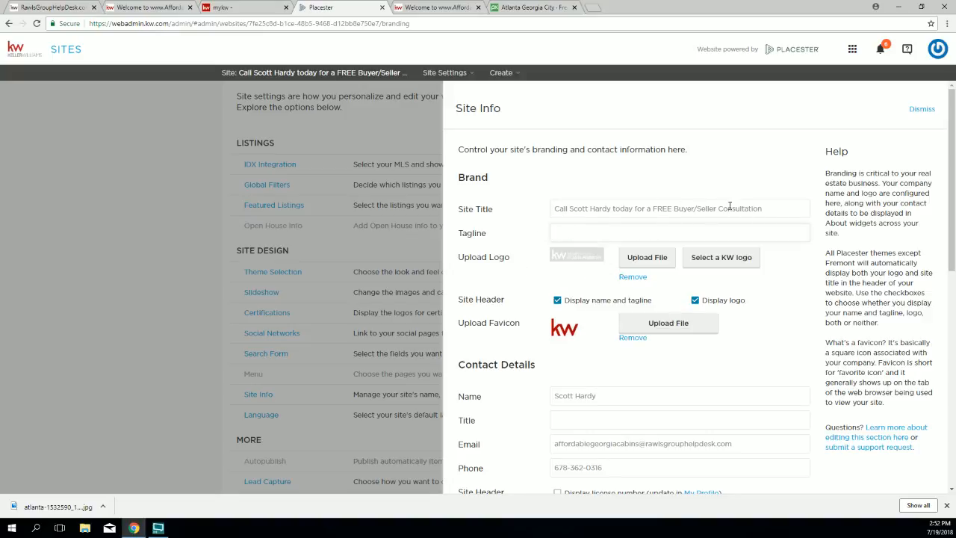
drag(762, 209, 555, 208)
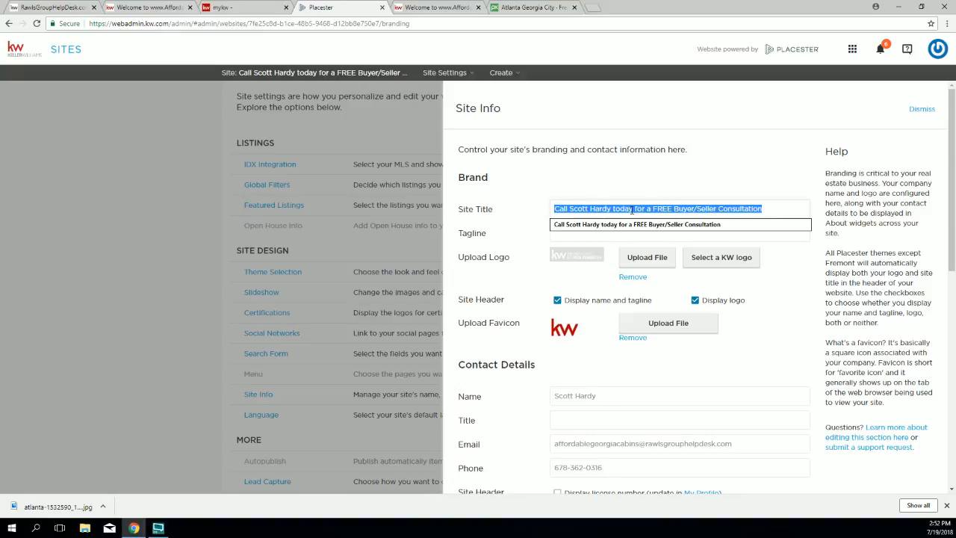
drag(753, 208, 546, 200)
click(539, 198)
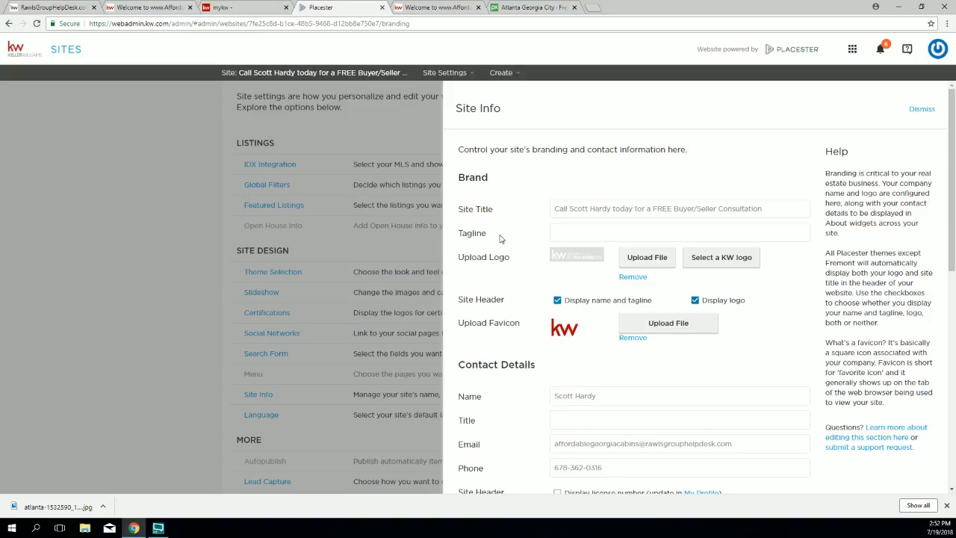
Step: Paste the tagline back, cut it out again, and select the whole site title
click(566, 228)
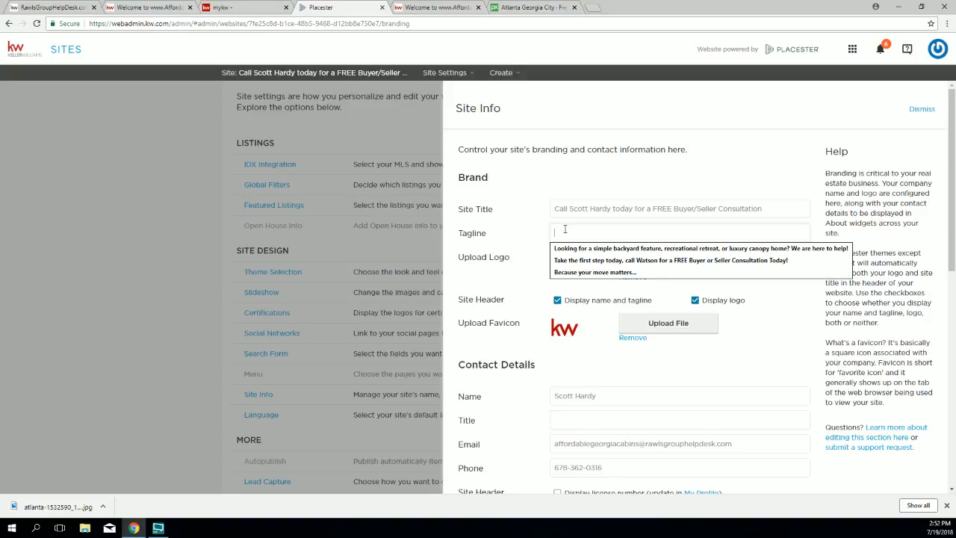
right_click(566, 230)
click(582, 291)
click(503, 257)
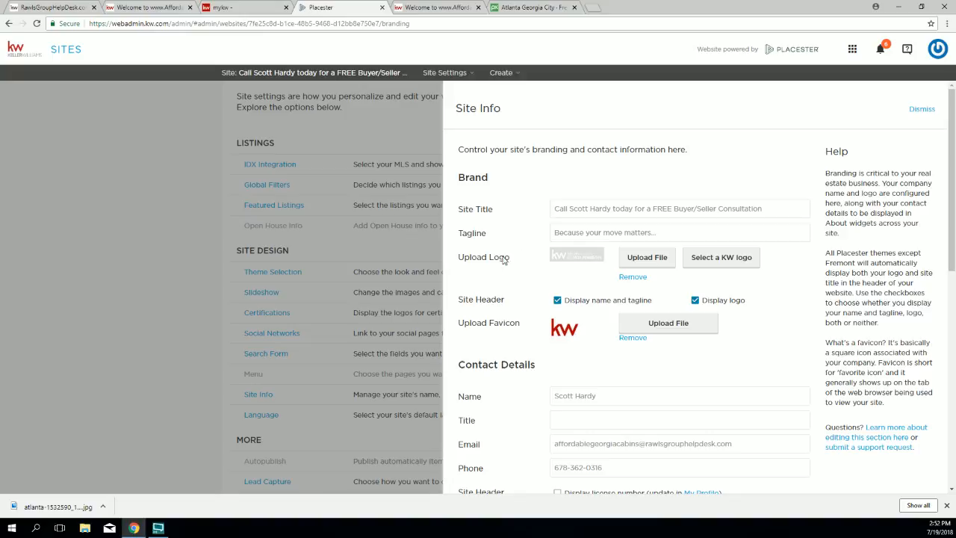
drag(669, 232, 551, 231)
right_click(575, 237)
click(590, 264)
drag(764, 203, 551, 204)
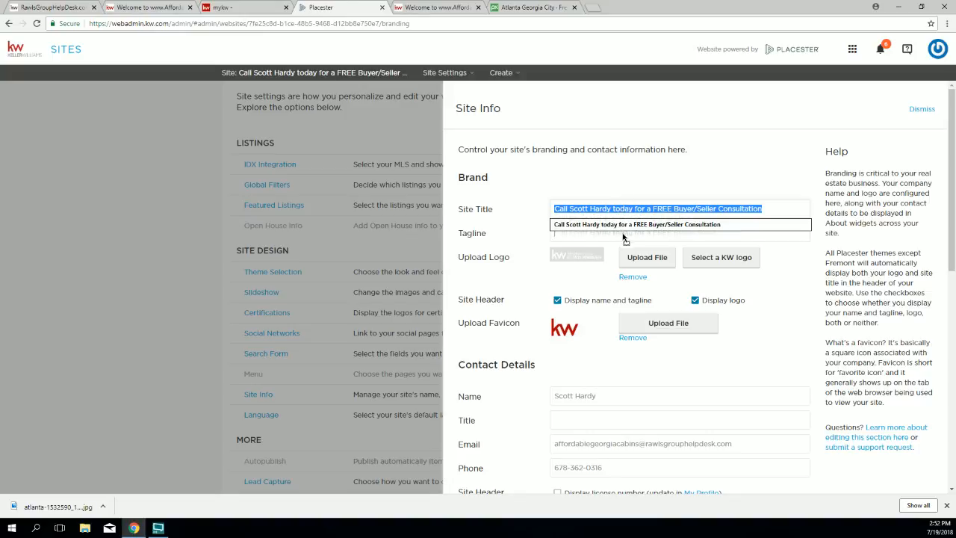
Step: Move the consultation title into Tagline and paste 'Because your move matters...' as the Site Title
drag(624, 241, 624, 238)
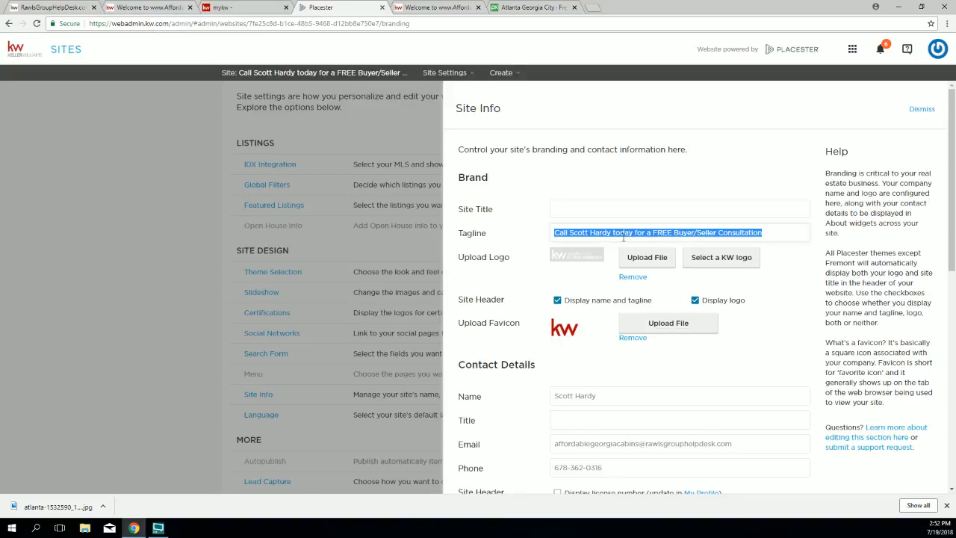
click(617, 208)
right_click(617, 208)
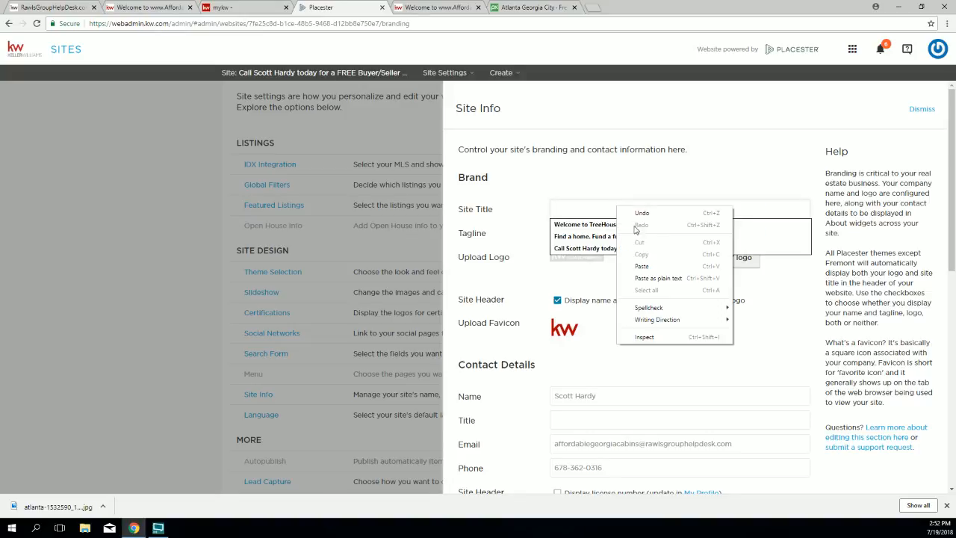
click(638, 266)
click(519, 188)
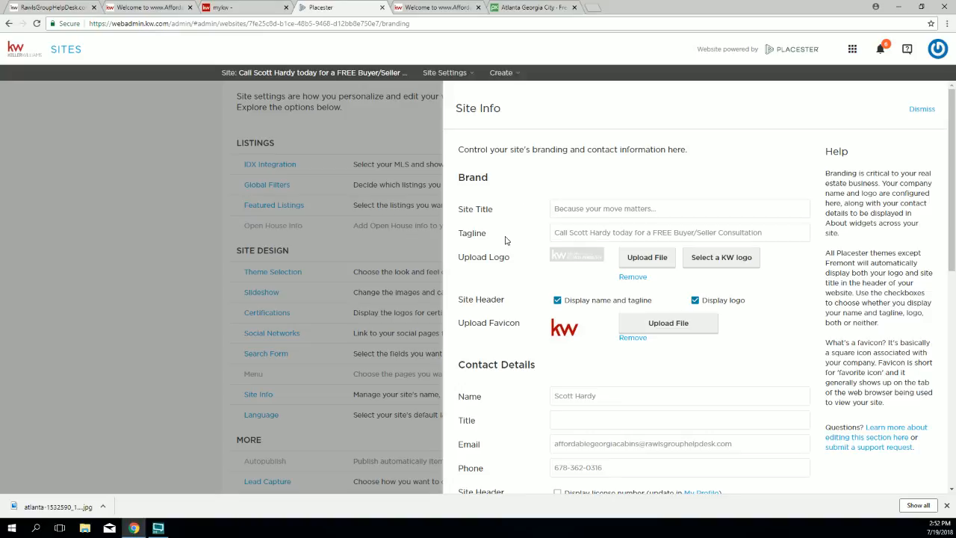
Step: Edit the Site Title to 'Your move matters...', save, and view the live site
drag(553, 233, 776, 233)
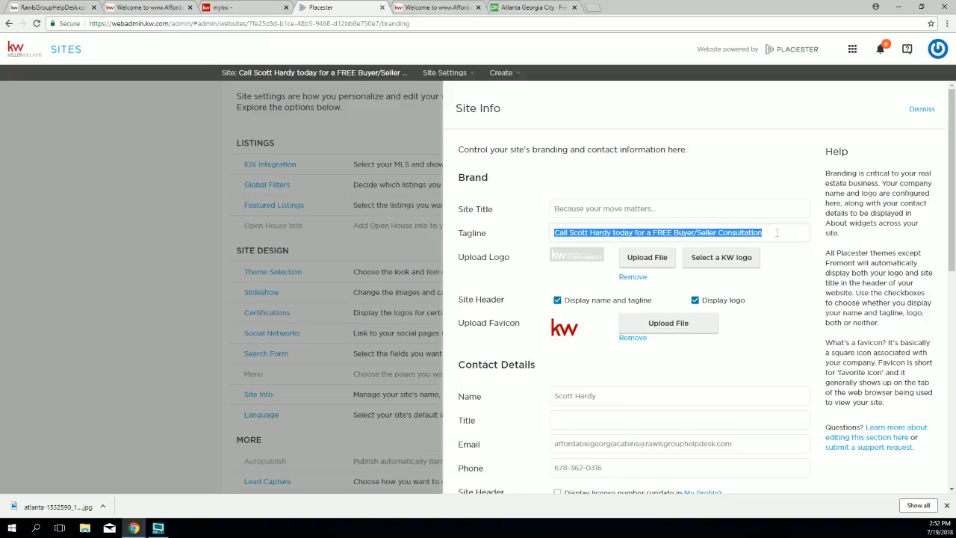
click(605, 208)
drag(676, 210, 542, 214)
click(589, 206)
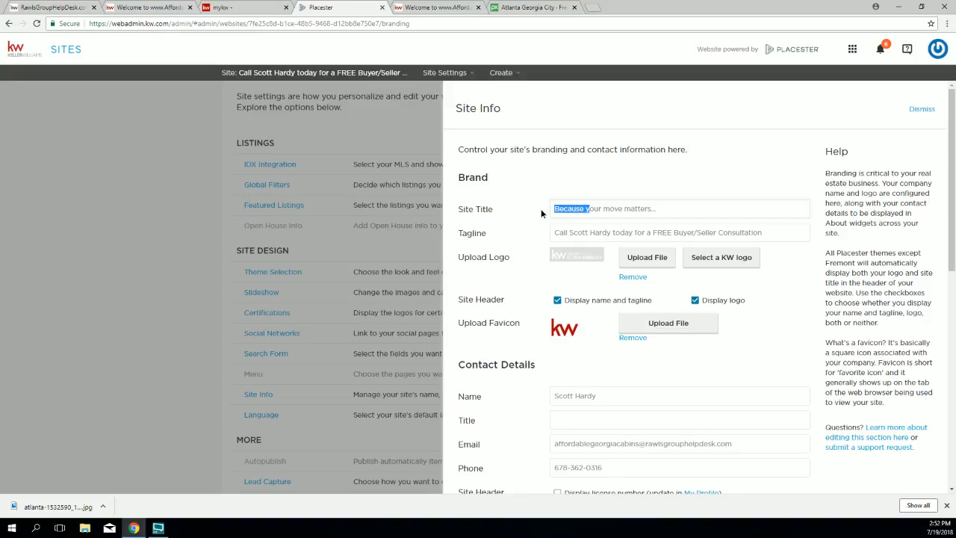
text(Y)
scroll(791, 404, down, 7)
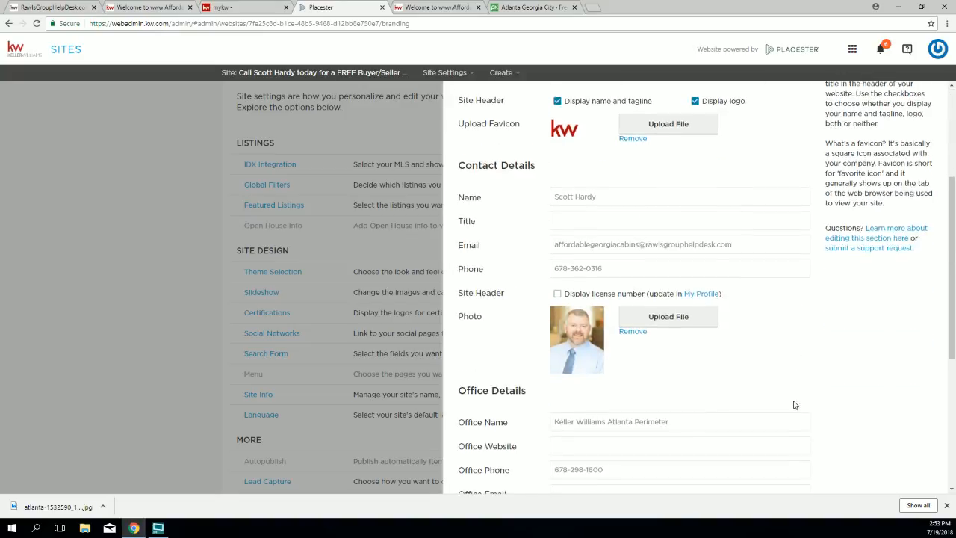
click(786, 469)
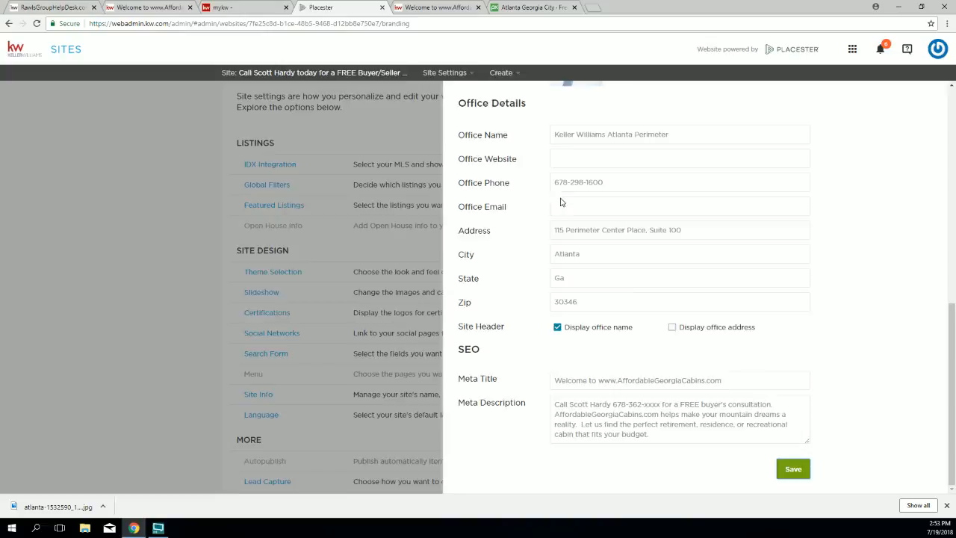
click(433, 7)
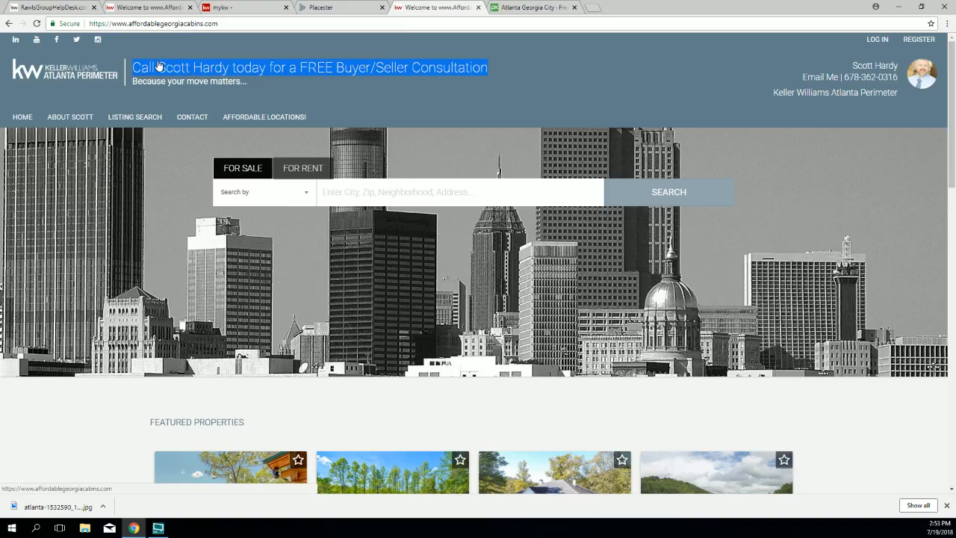
Step: Reload the live homepage to check the 'Your move matters...' header, then go back to Placester
click(36, 23)
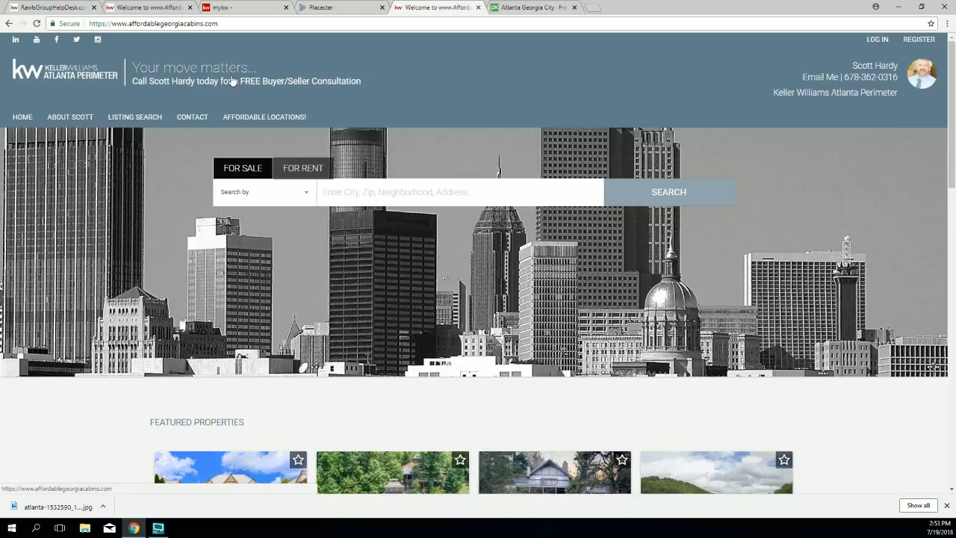
click(325, 8)
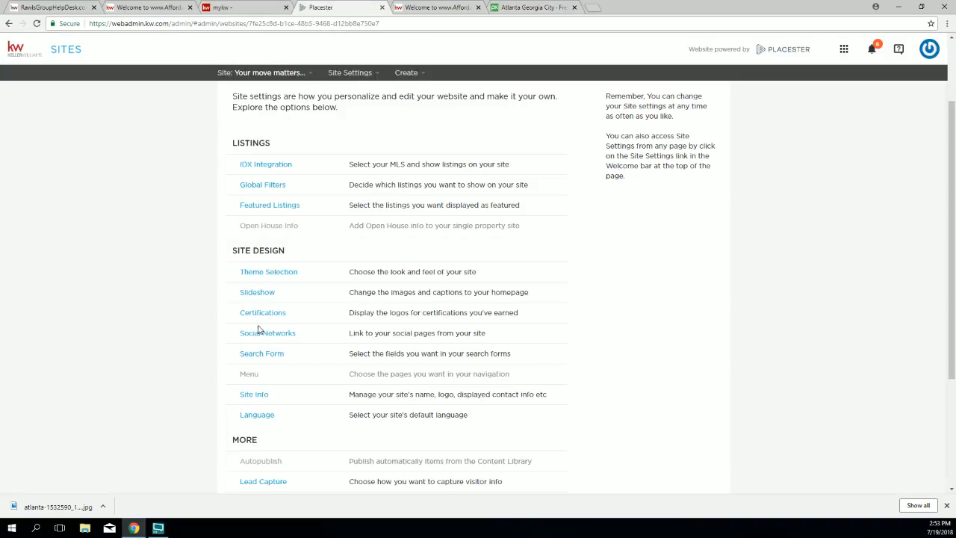
Step: Reopen Site Info to review the Upload Logo row and compare it with the live site
drag(277, 399, 238, 396)
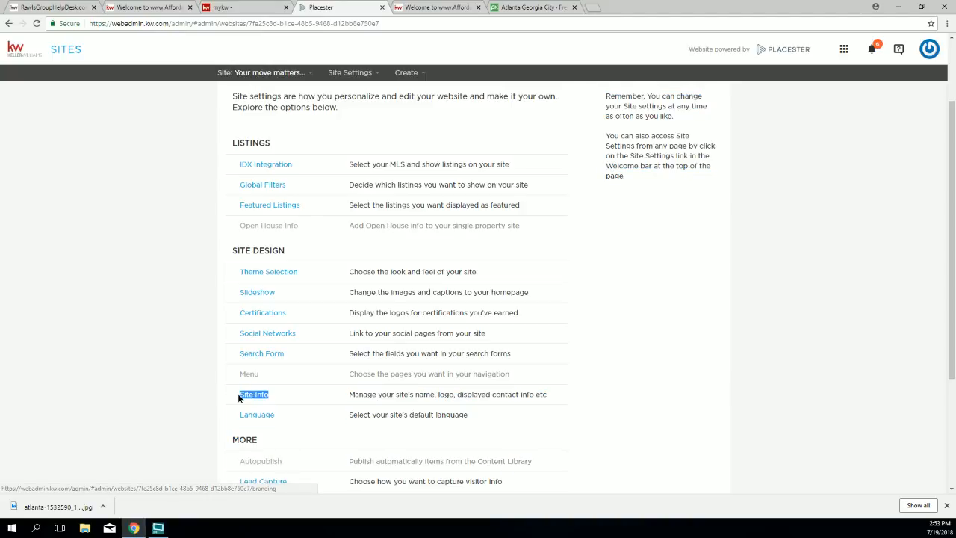
click(249, 399)
drag(453, 211, 493, 239)
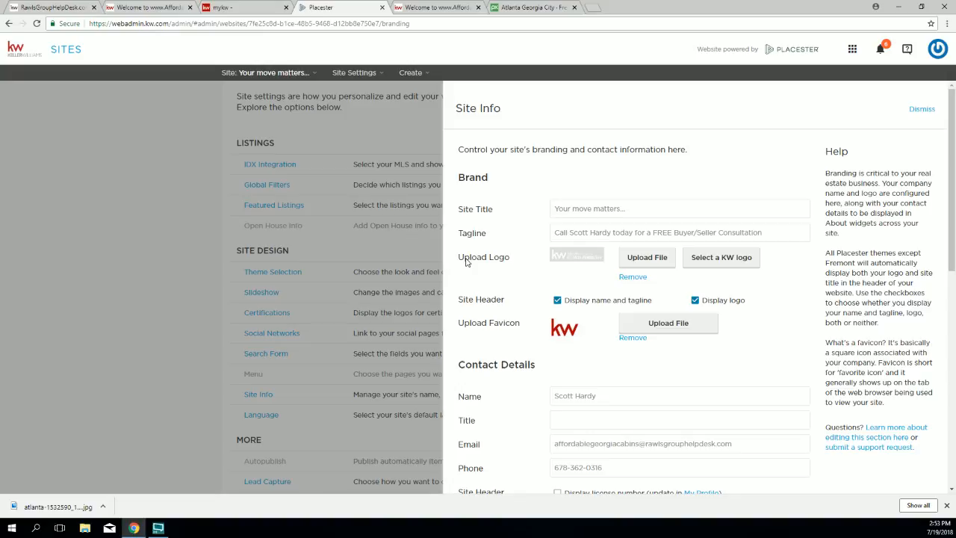
mouse_move(511, 259)
mouse_down()
mouse_move(481, 260)
mouse_move(510, 266)
mouse_up()
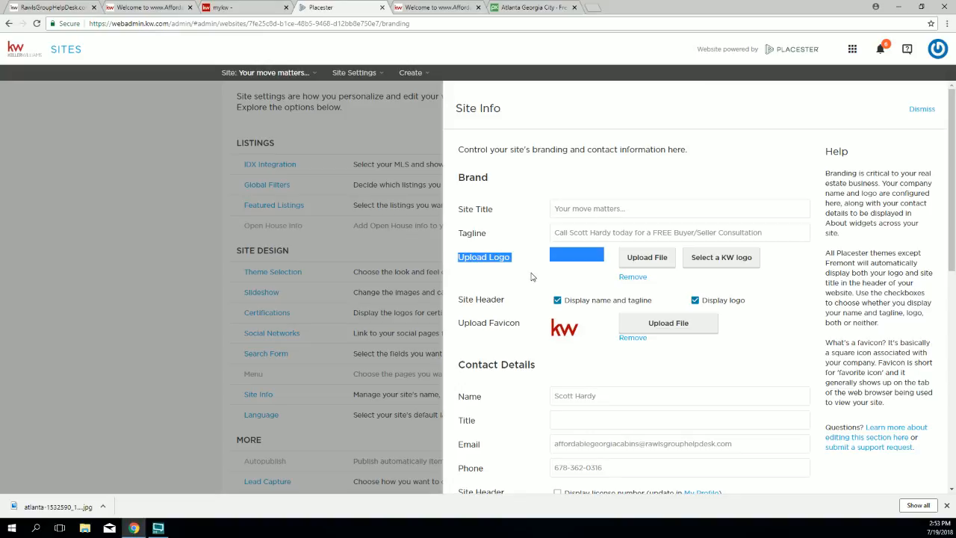
click(506, 264)
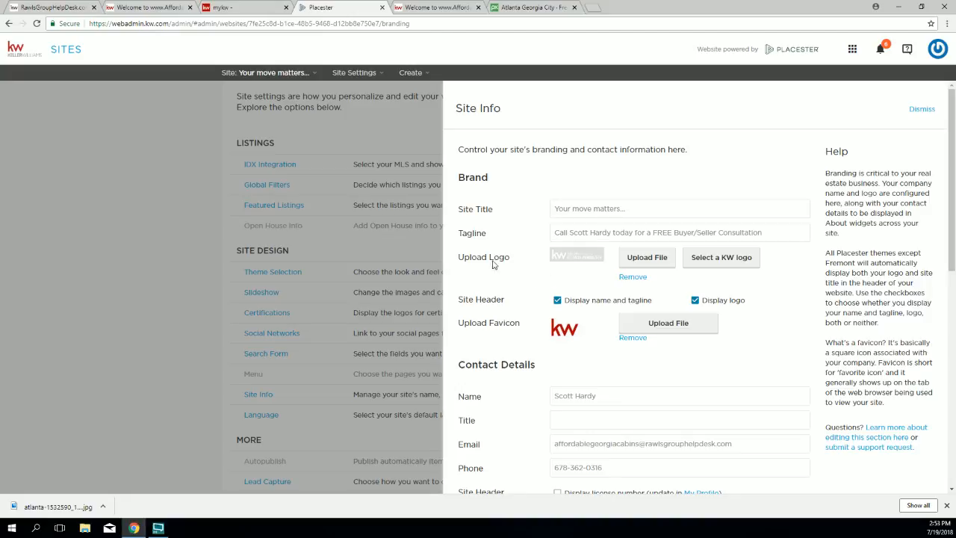
click(429, 7)
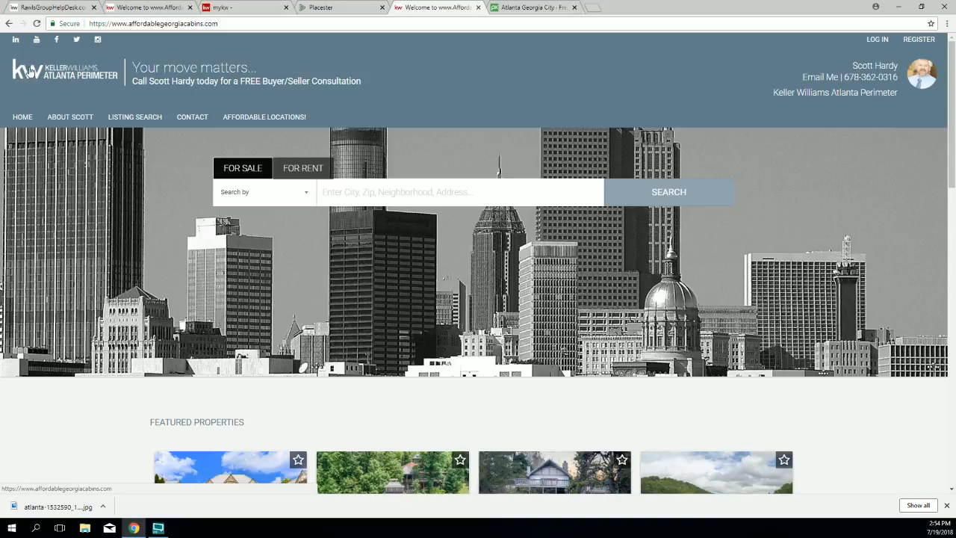
click(321, 7)
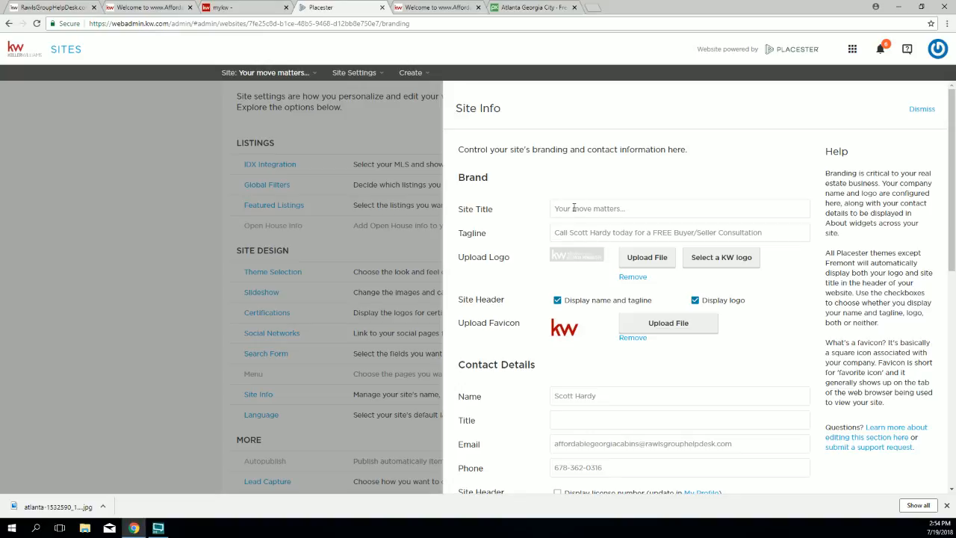
click(50, 9)
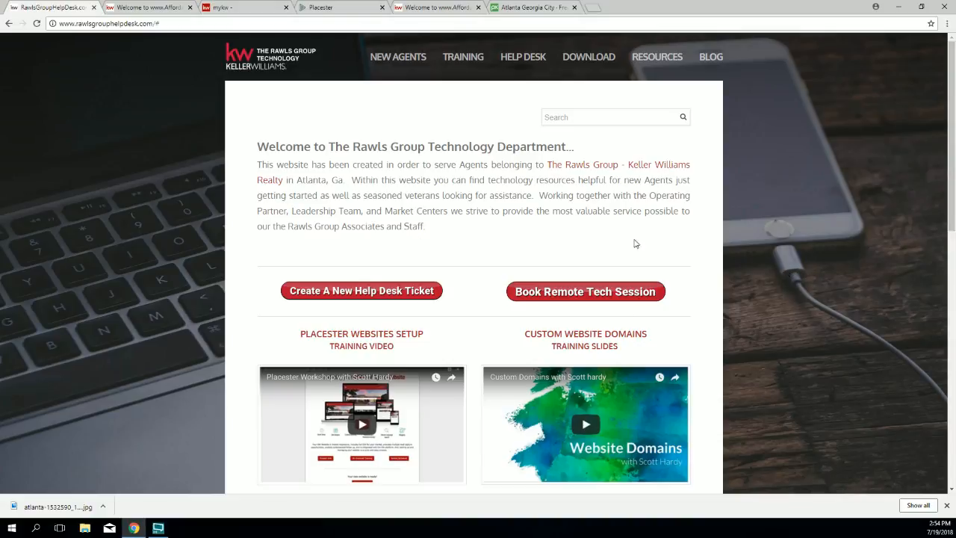
Step: Follow the MC Logos link in the HelpDesk footer's QUICK LINKS to the Market Center Logos page
scroll(427, 269, down, 8)
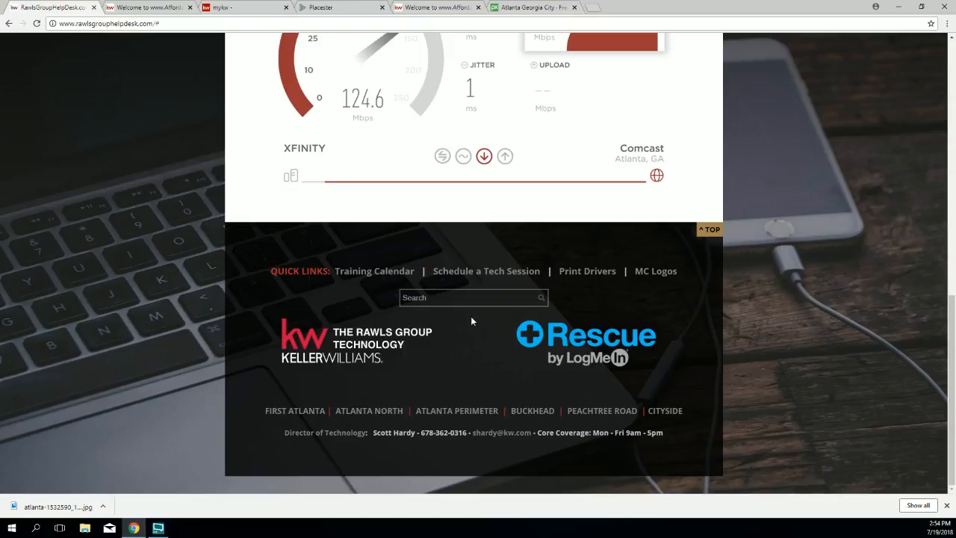
drag(254, 271, 329, 272)
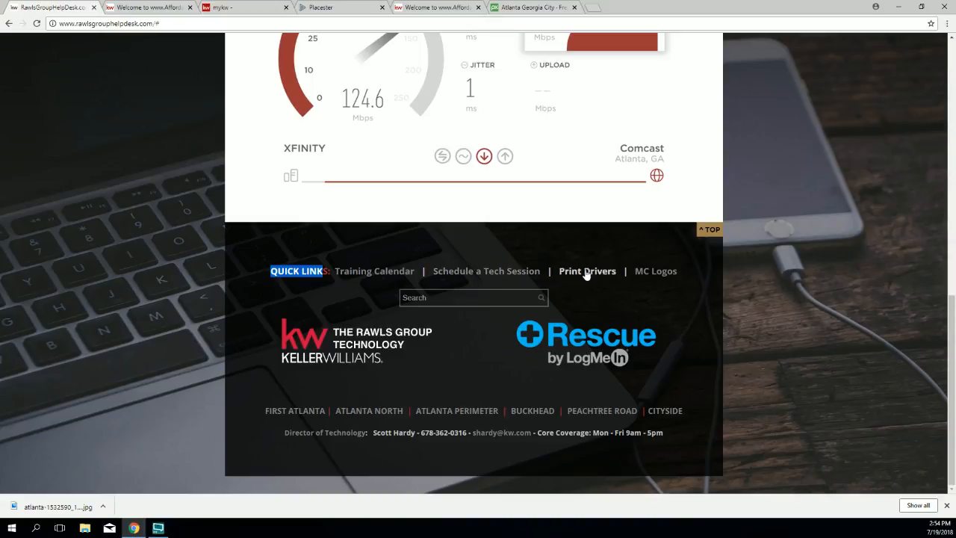
drag(685, 273, 634, 273)
click(654, 275)
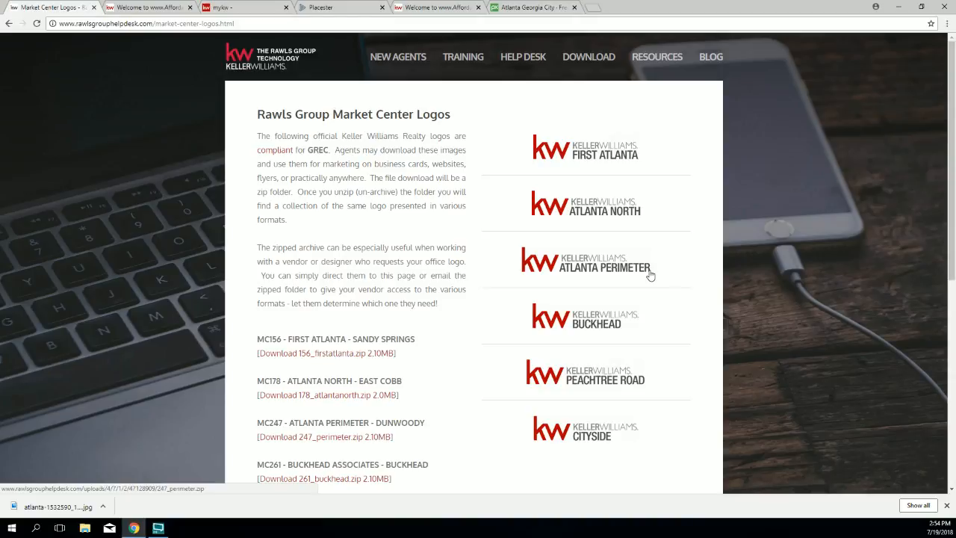
Step: Download the 271_peachtreeroad logo zip and show it in the Downloads folder
click(946, 505)
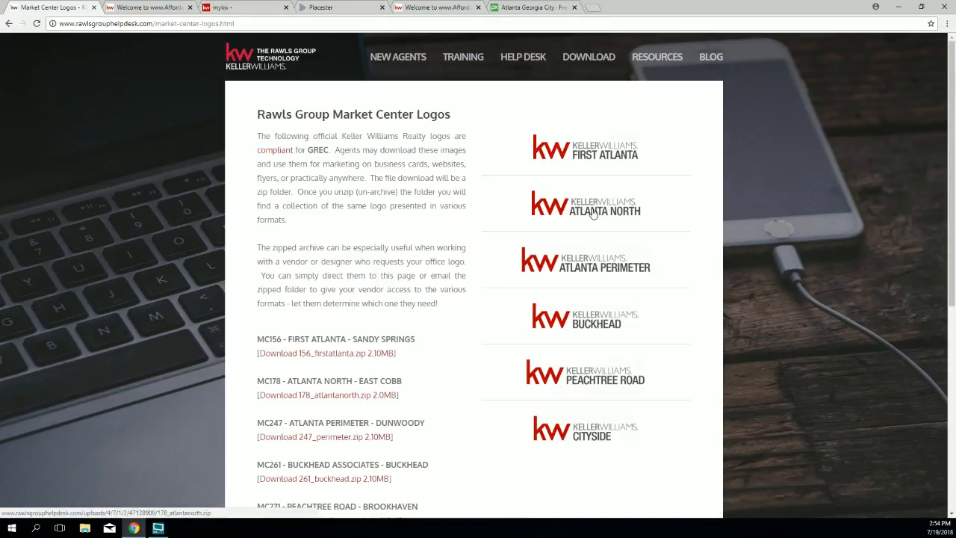
click(607, 378)
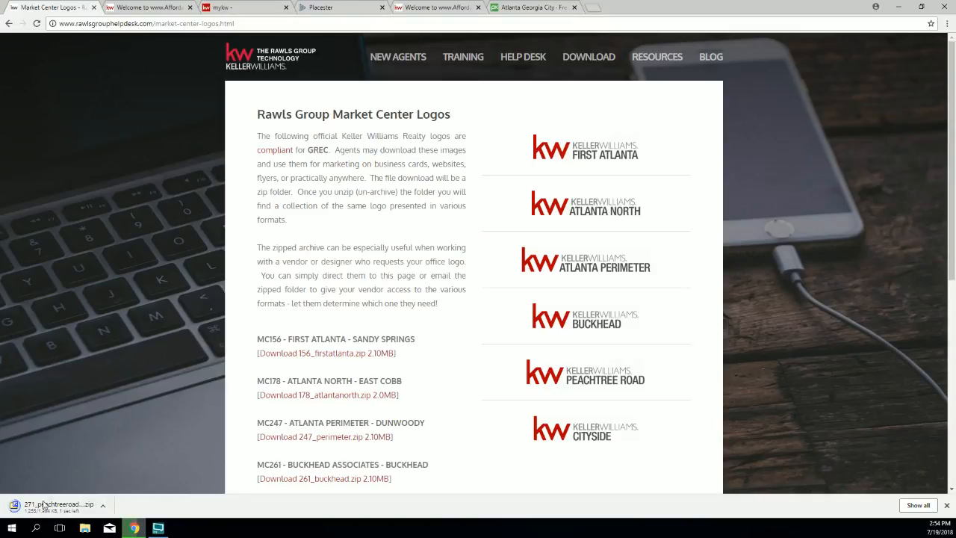
click(104, 507)
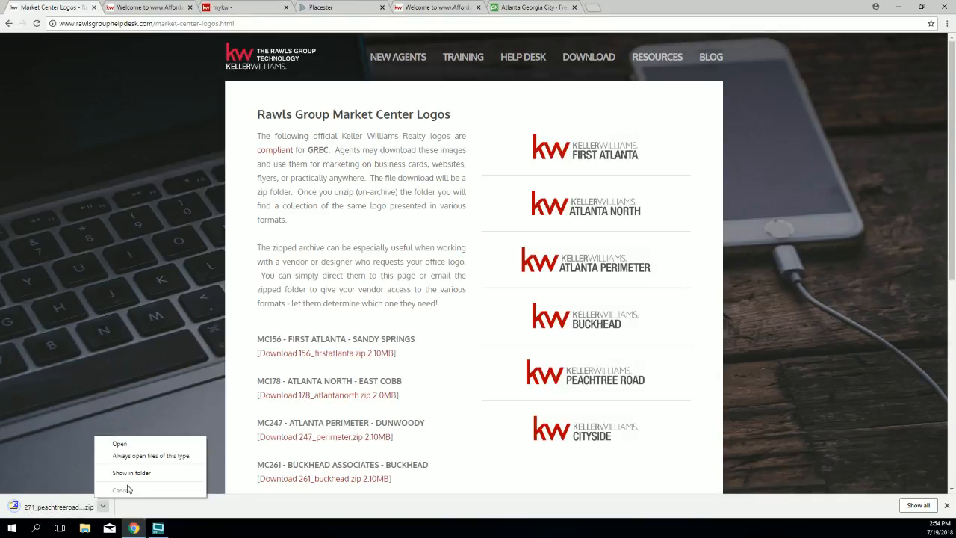
click(132, 475)
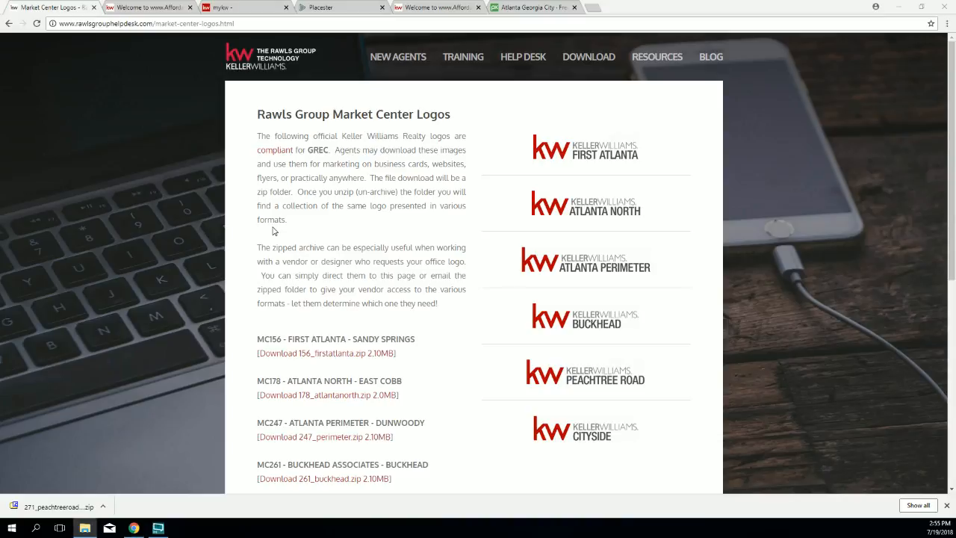
drag(0, 88, 349, 95)
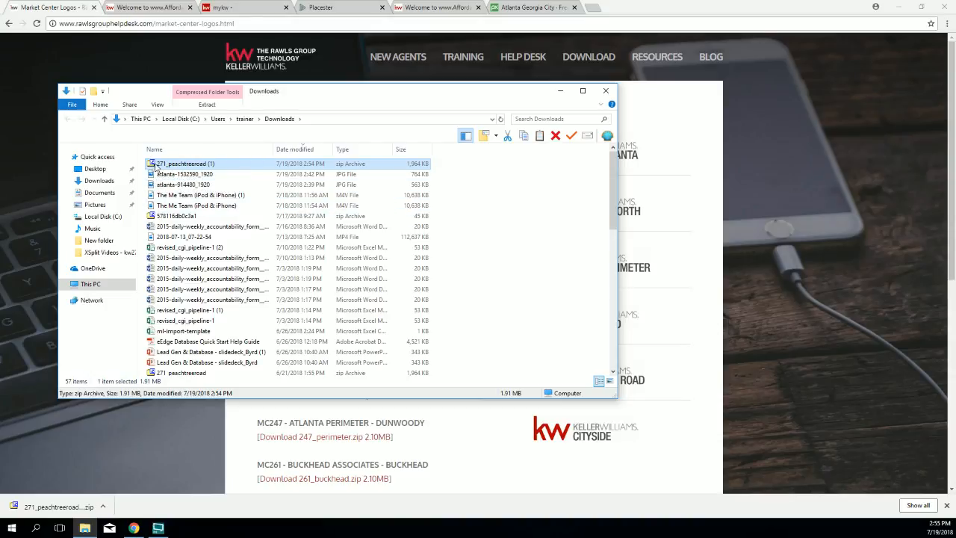
Step: Extract the Peachtree Road logo zip into Downloads with 7-Zip Extract Here
right_click(155, 165)
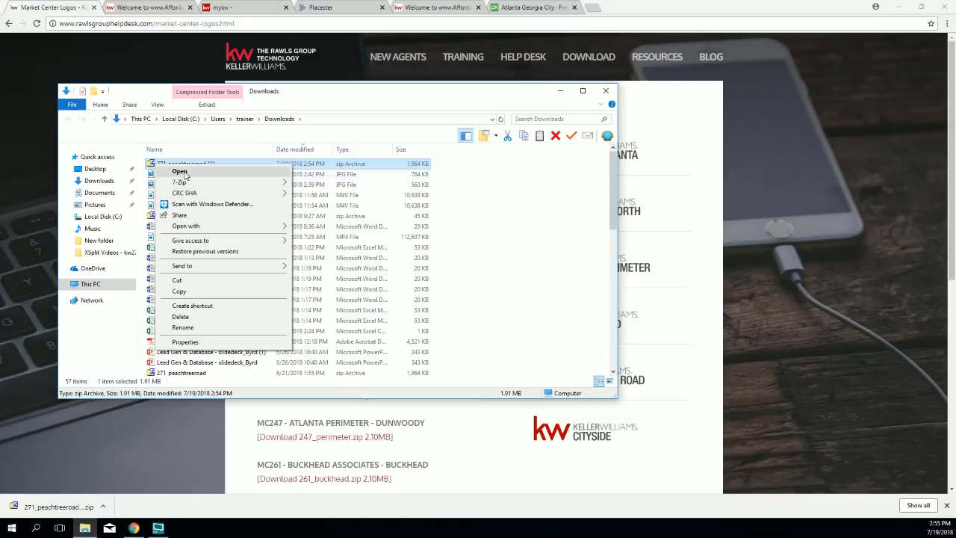
mouse_move(174, 186)
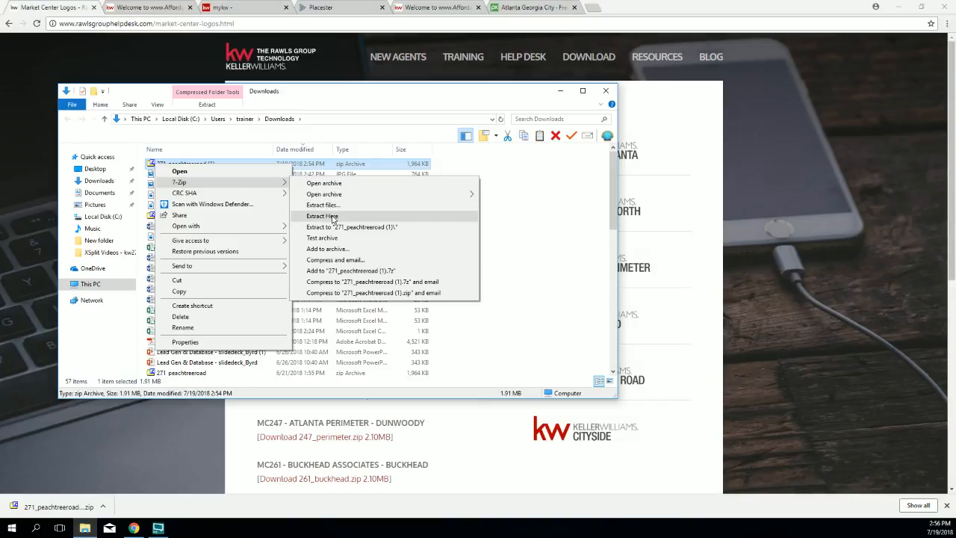
click(329, 215)
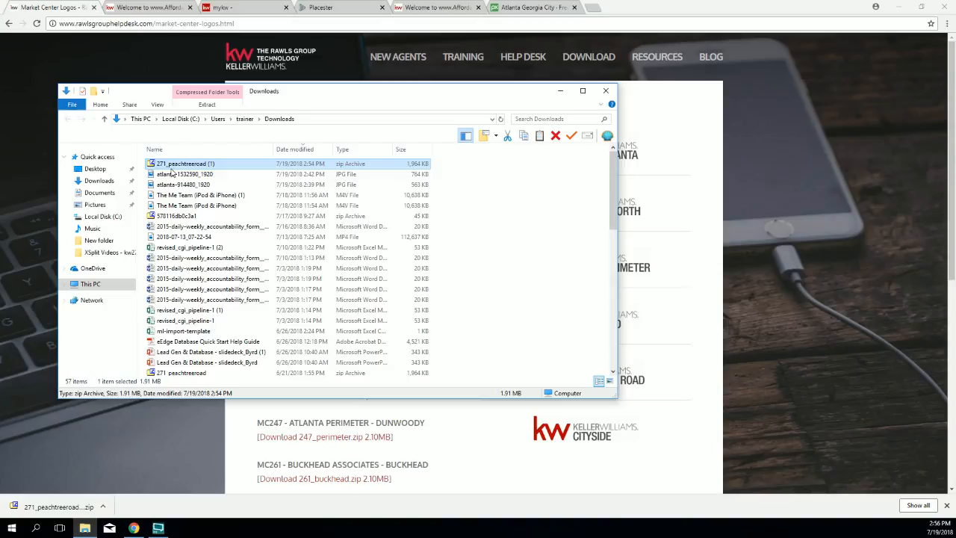
right_click(171, 166)
mouse_move(224, 183)
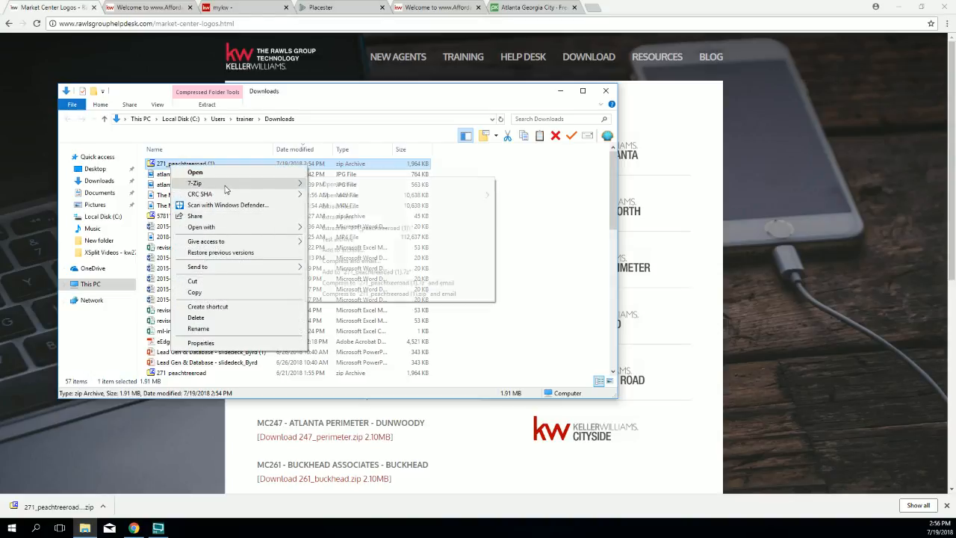
click(338, 217)
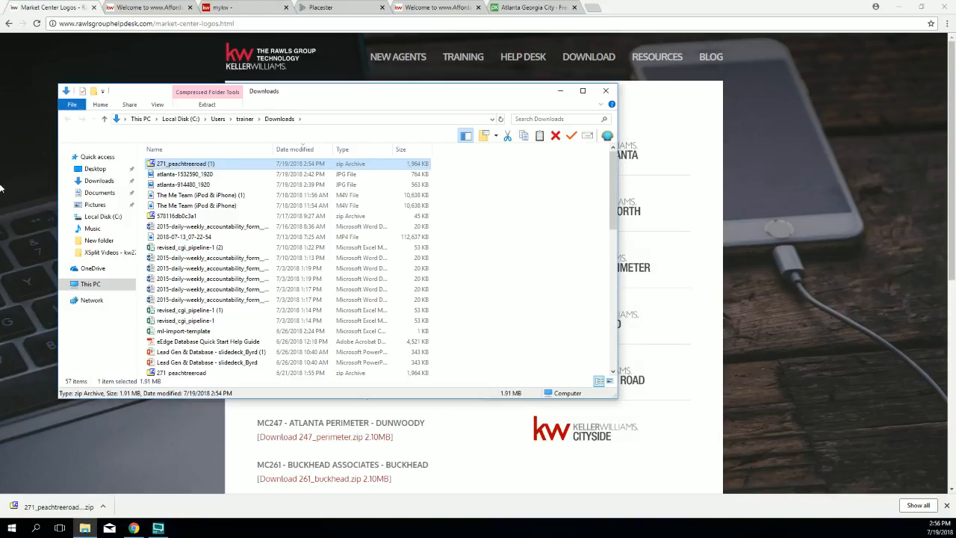
Step: Sort Downloads by date modified, open the 271_peachtreeroad folder, then close the window
drag(327, 97, 381, 98)
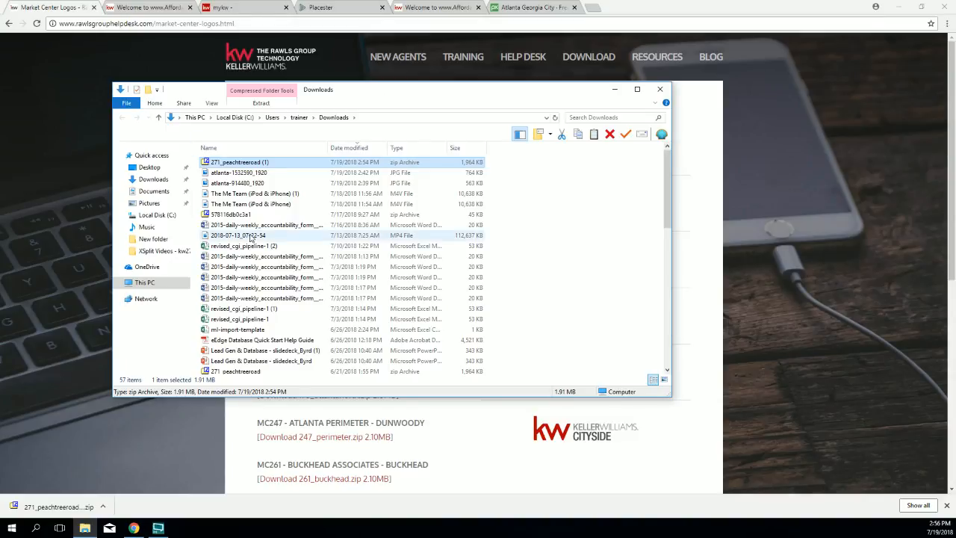
scroll(274, 288, down, 2)
scroll(274, 288, up, 2)
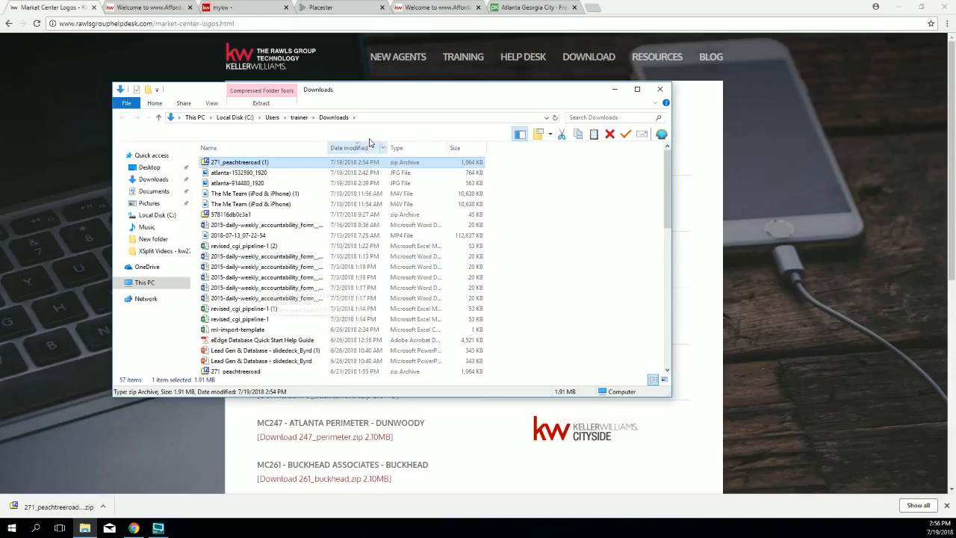
click(359, 147)
scroll(239, 210, up, 12)
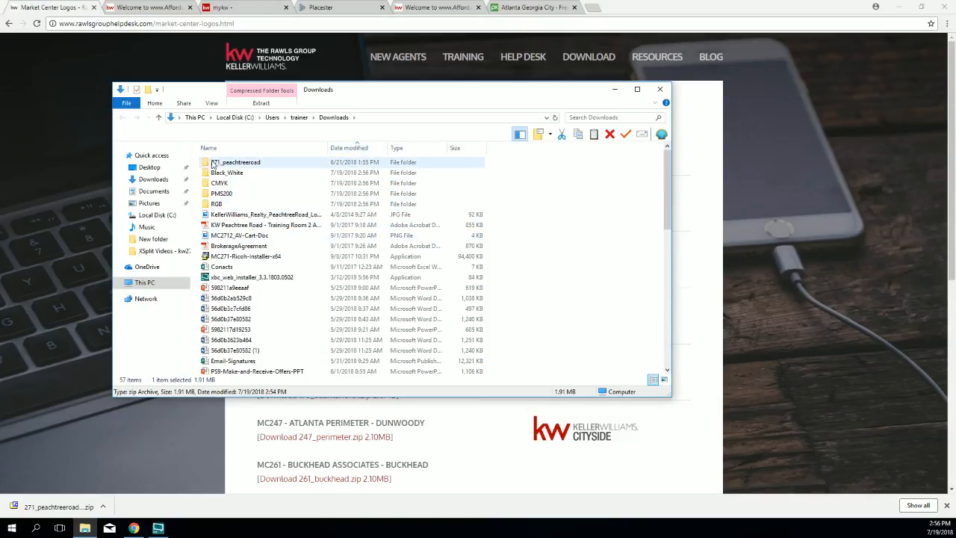
double_click(213, 163)
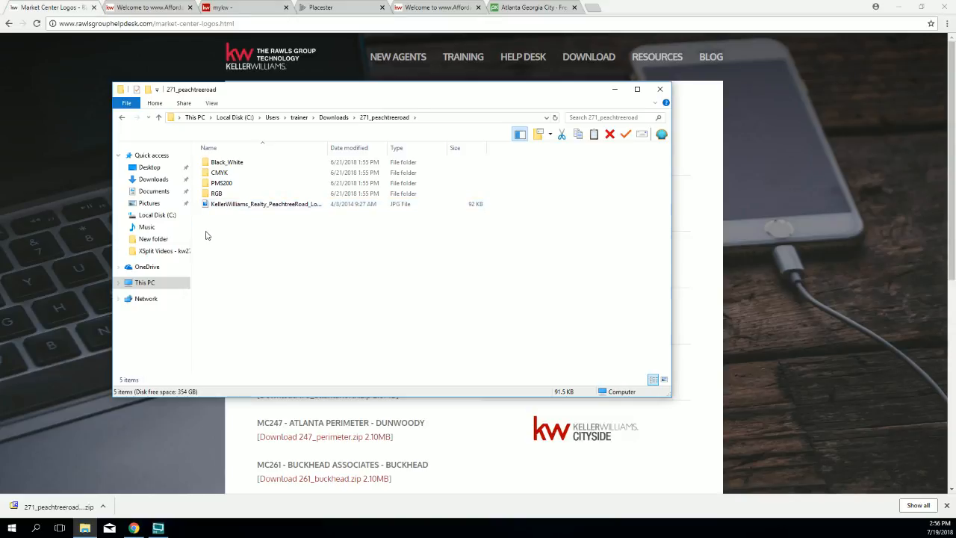
drag(278, 96, 405, 129)
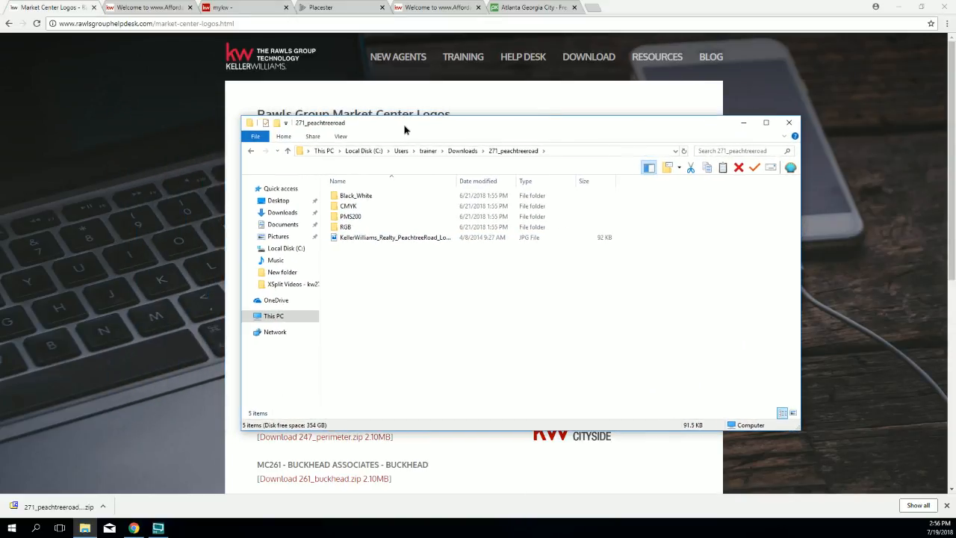
click(790, 124)
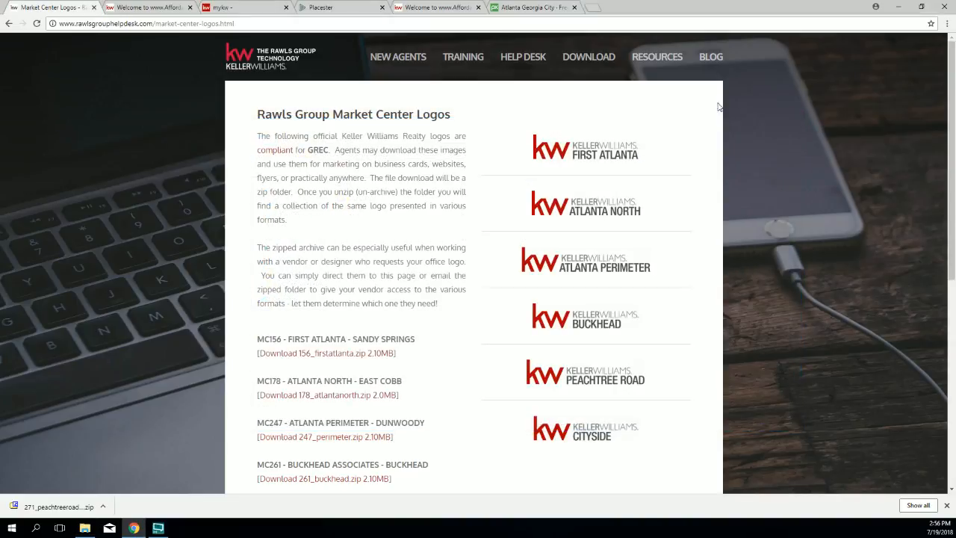
Step: For the Placester Upload Logo setting, browse to 271_peachtreeroad > RGB and pick the first logo file
click(326, 8)
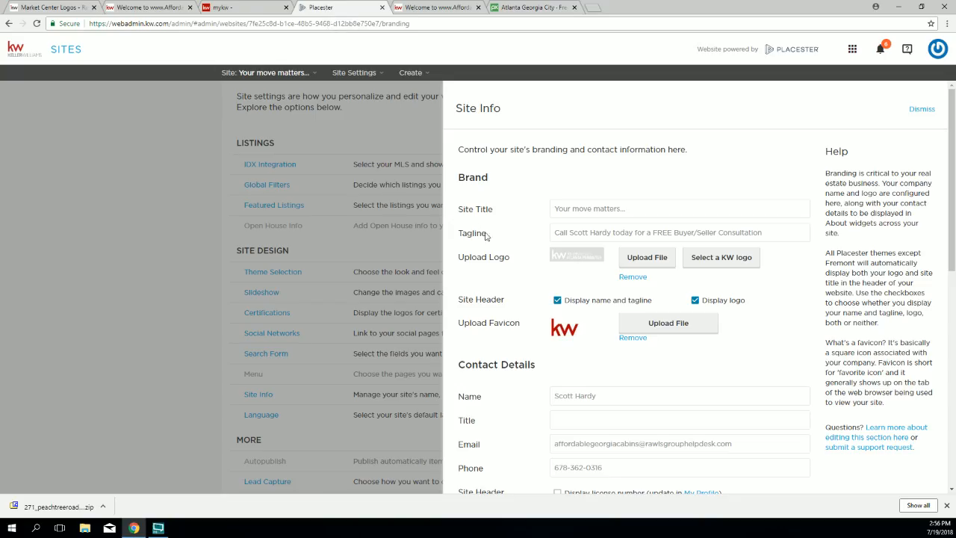
click(641, 266)
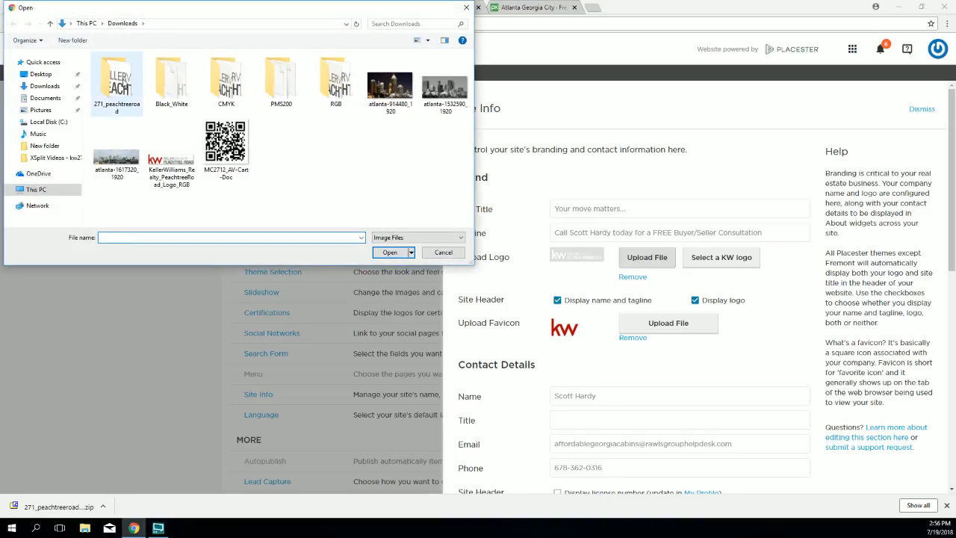
double_click(118, 79)
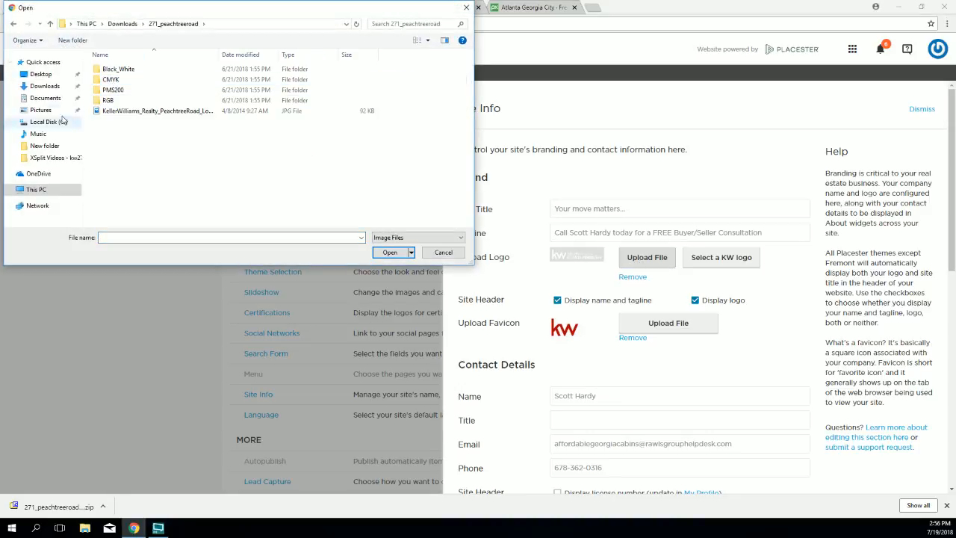
click(109, 103)
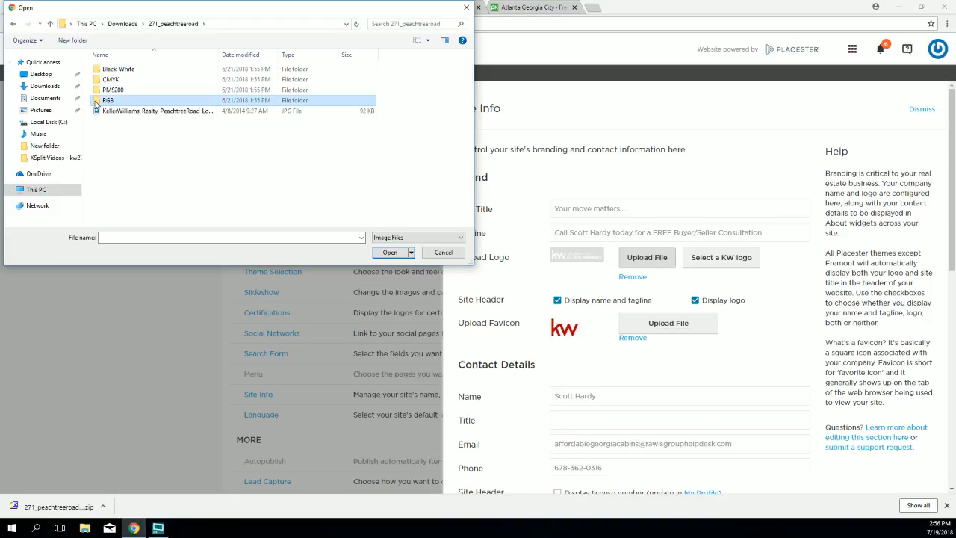
double_click(96, 104)
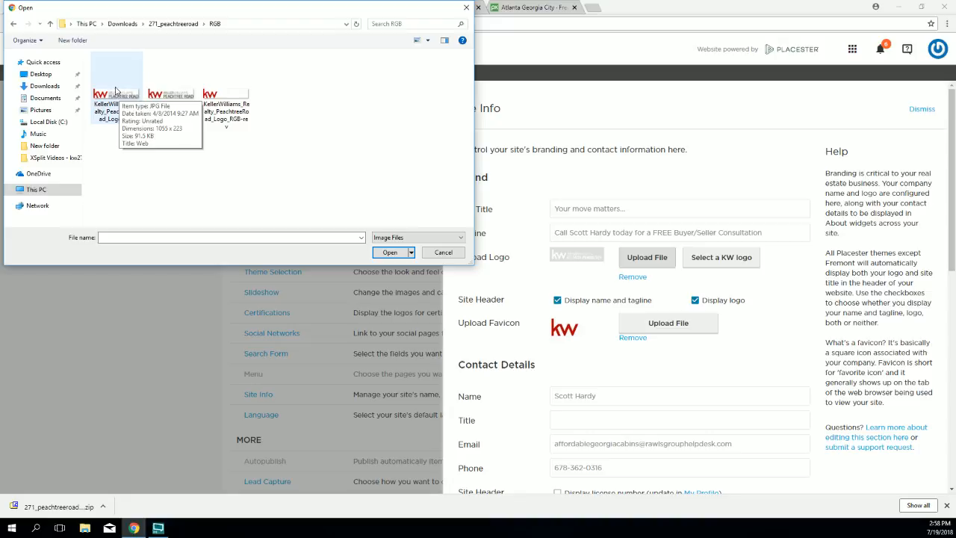
click(115, 93)
Step: Upload the chosen RGB logo, save Site Info, and reload the live site to see it
click(392, 252)
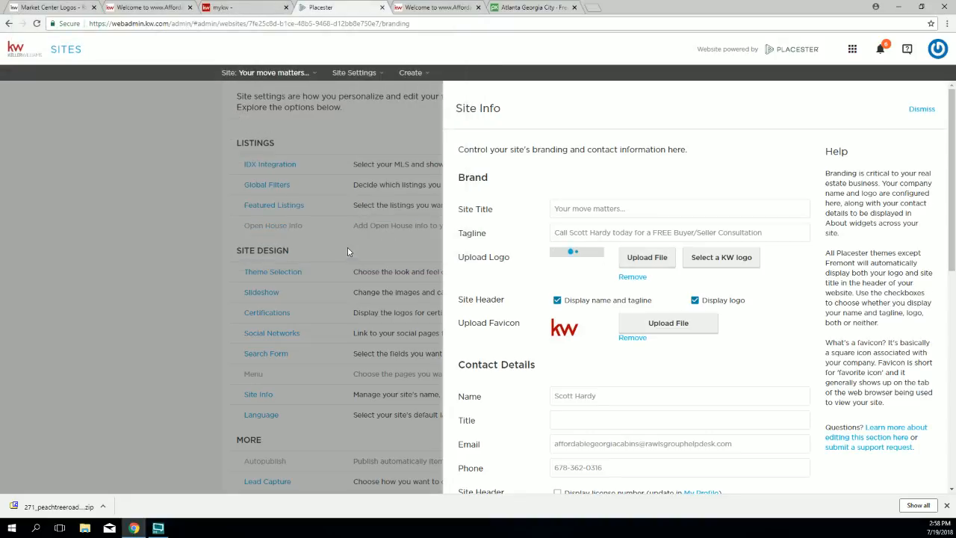
scroll(581, 207, down, 5)
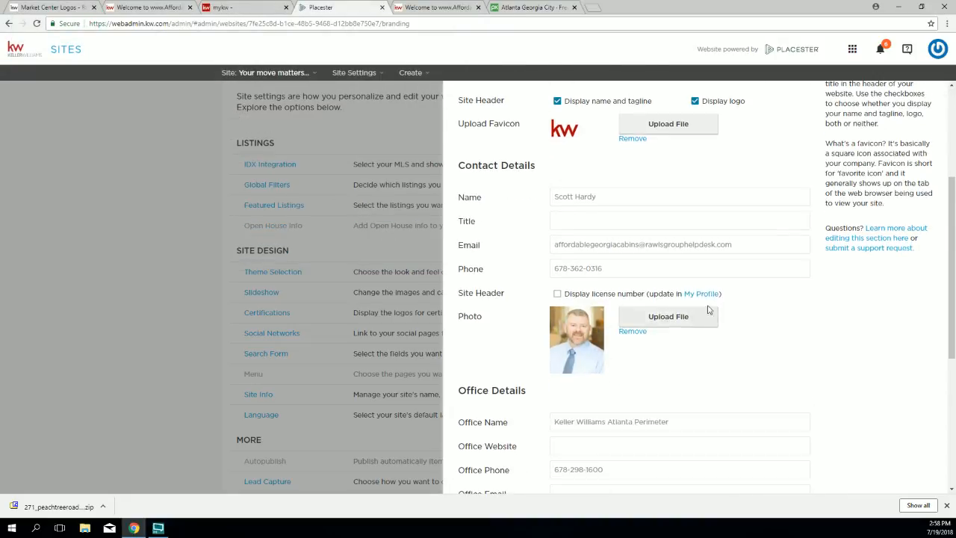
scroll(582, 207, down, 2)
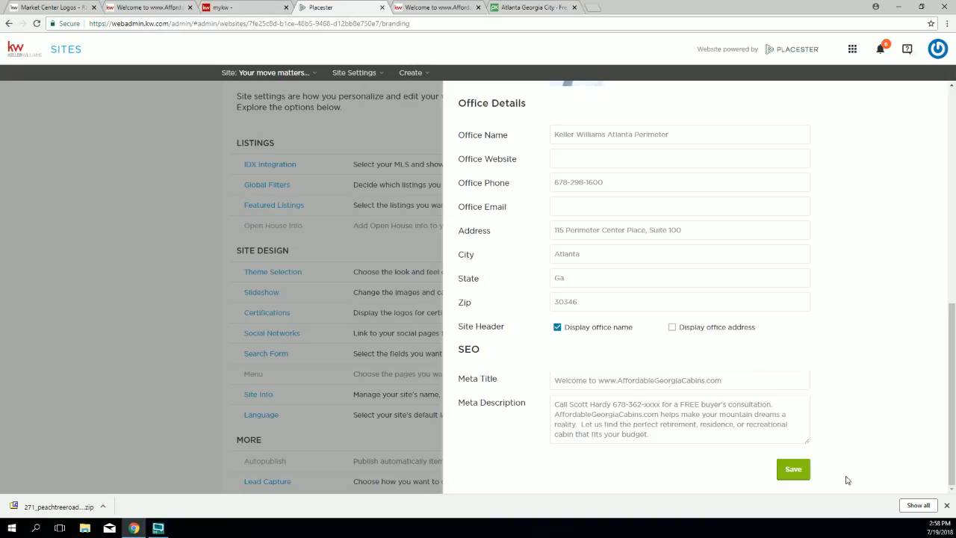
click(793, 469)
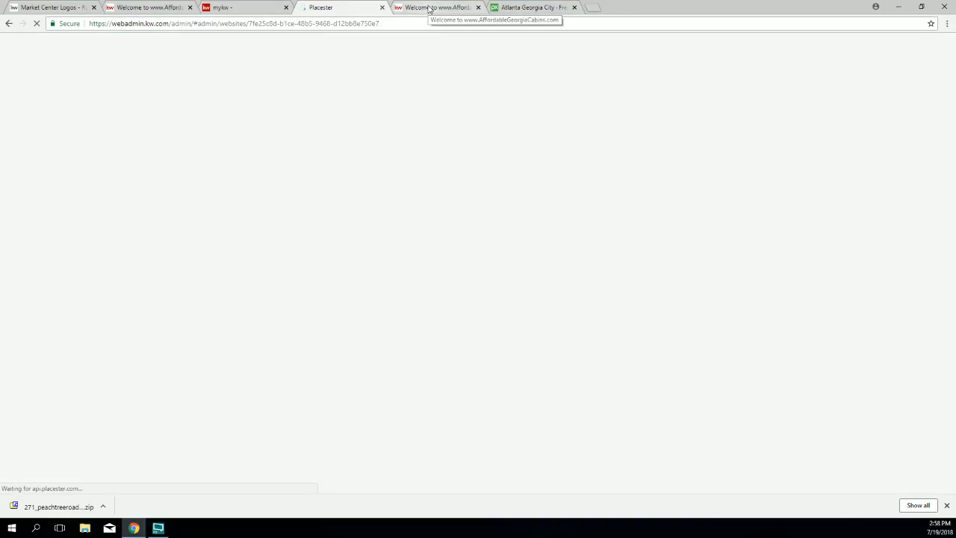
click(429, 9)
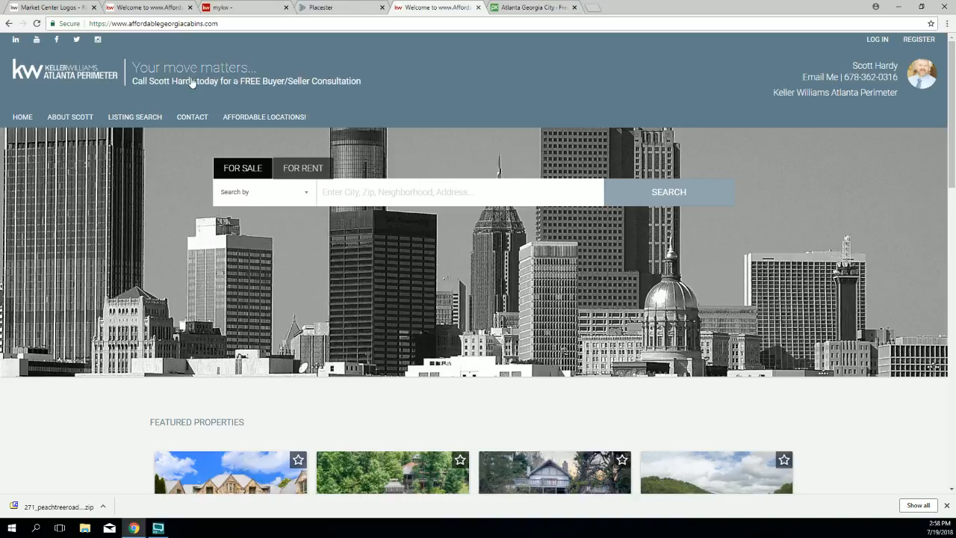
click(37, 24)
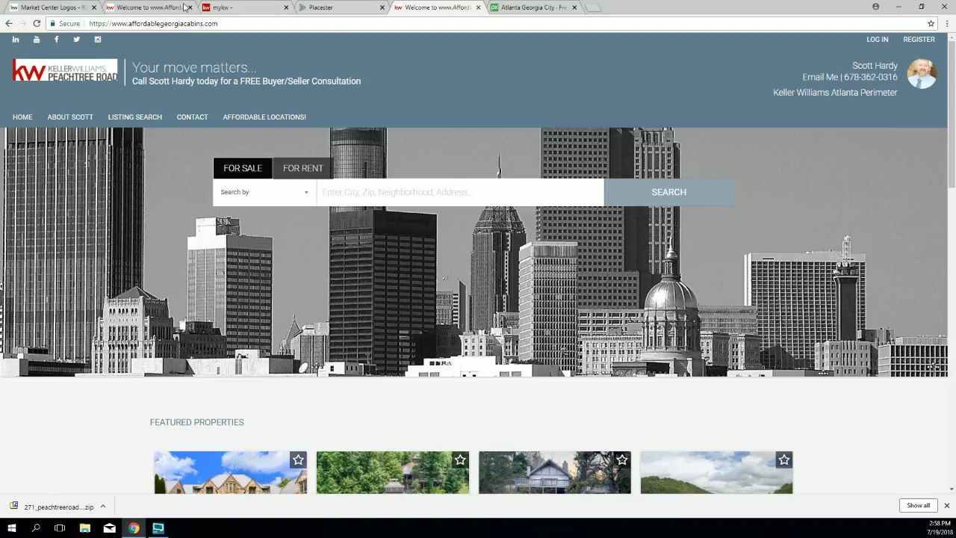
Step: Choose the second header style in the theme settings, save, and reload the live site
click(331, 9)
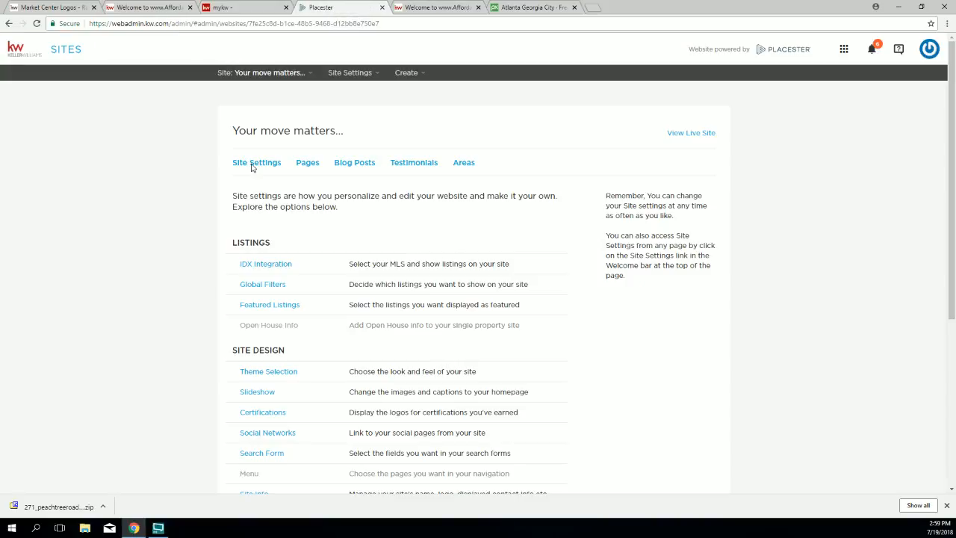
click(259, 372)
scroll(456, 370, down, 3)
click(463, 325)
click(792, 458)
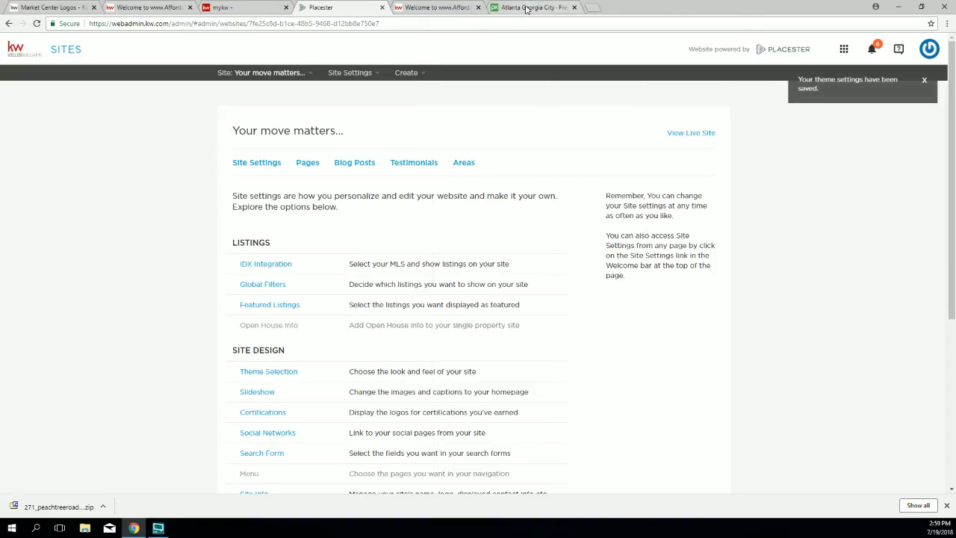
click(437, 8)
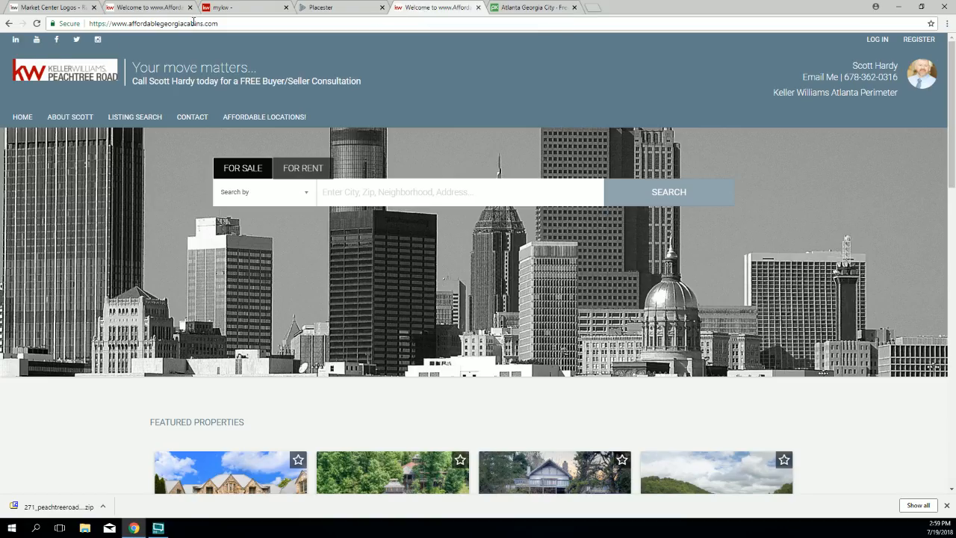
click(37, 23)
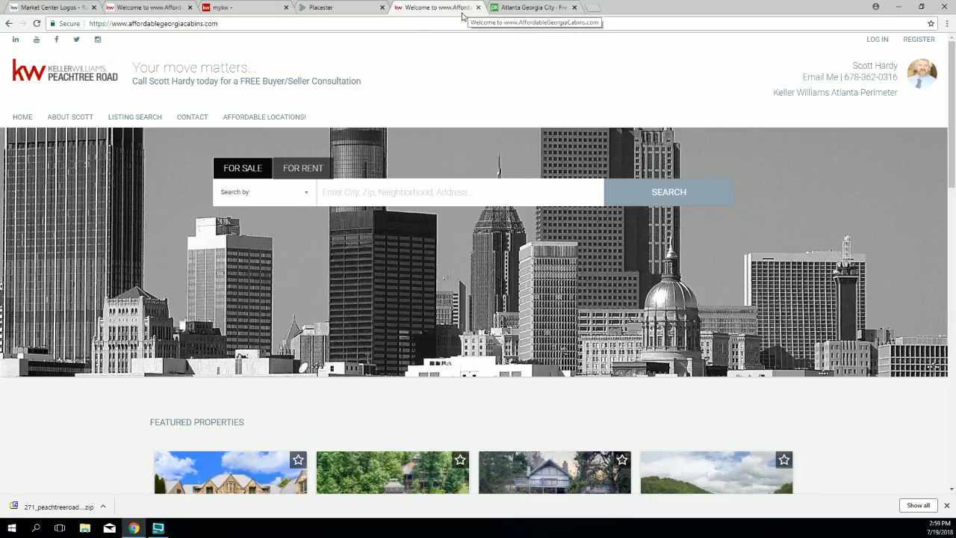
Step: Pick red as the theme colour, save it, and reload the live site to check
click(313, 7)
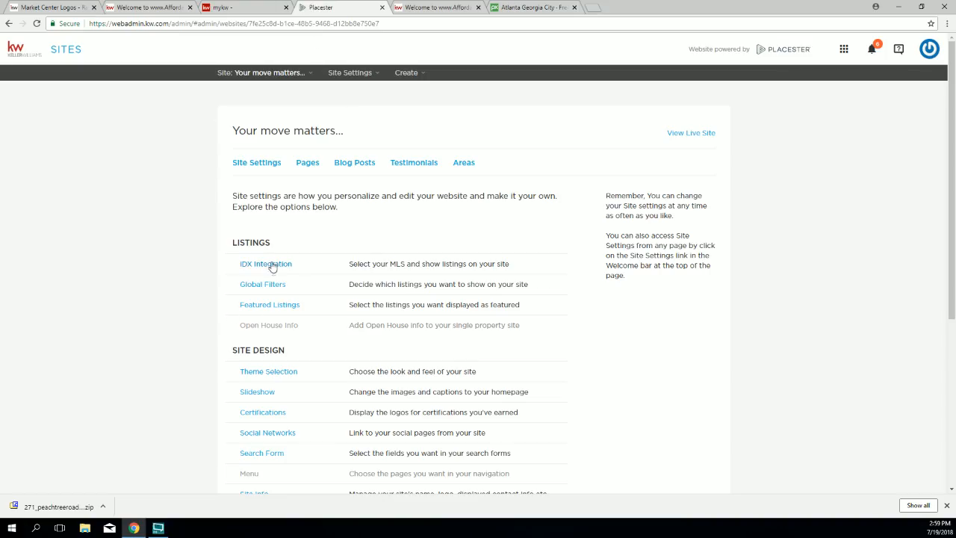
click(265, 371)
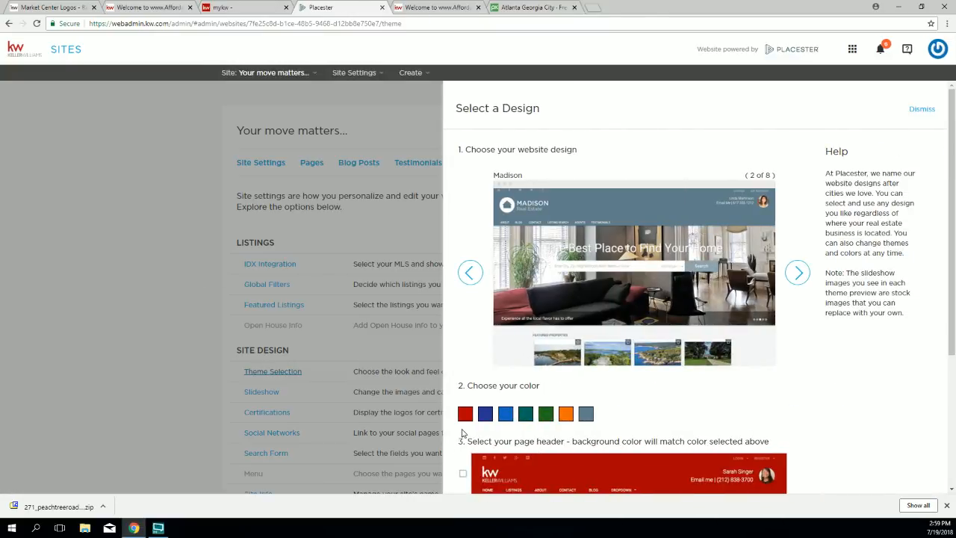
click(464, 421)
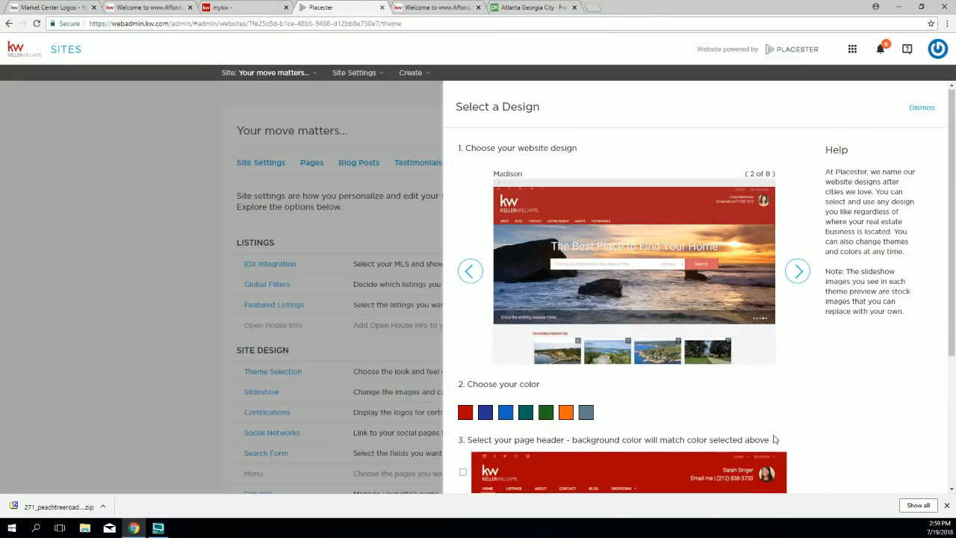
scroll(775, 438, down, 3)
click(799, 464)
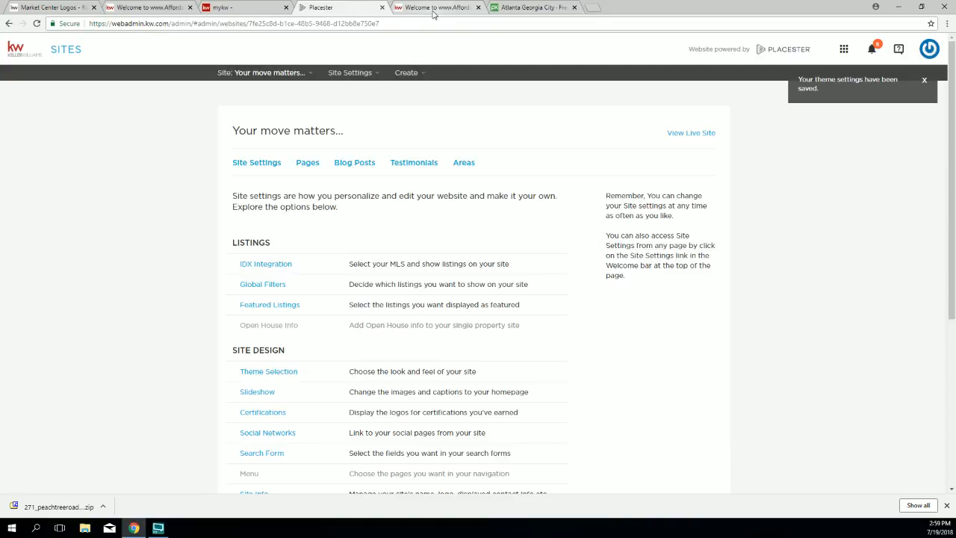
click(434, 7)
click(37, 24)
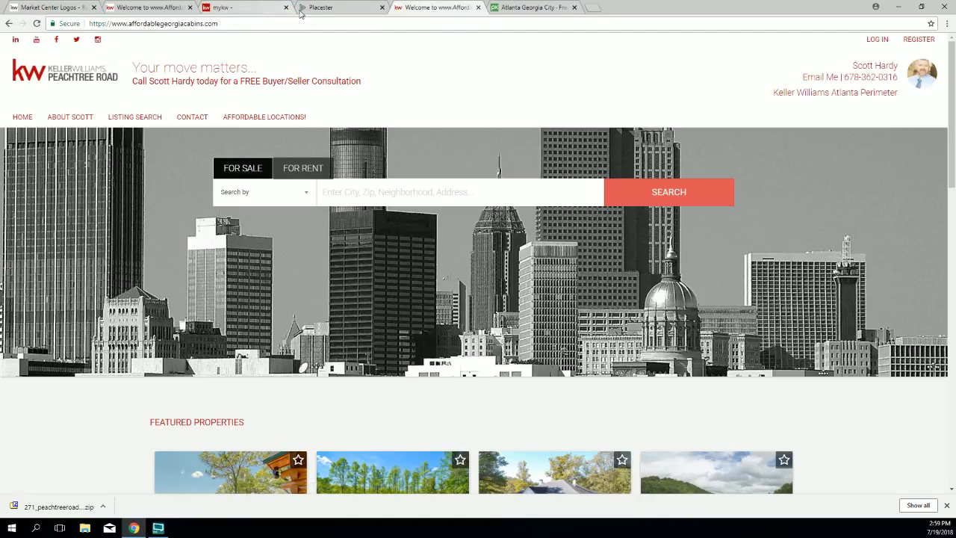
Step: Switch to the solid red page header style and save the theme
click(350, 9)
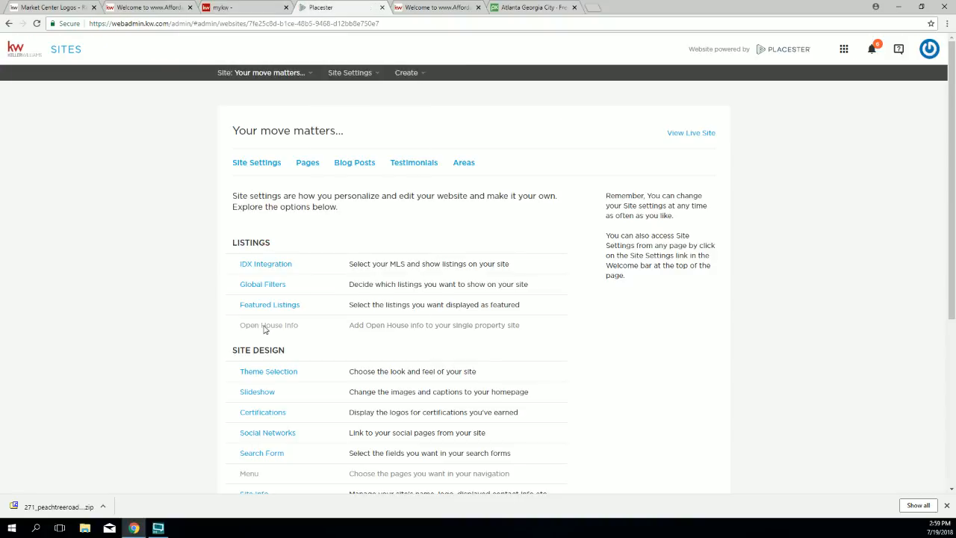
click(259, 374)
scroll(451, 386, down, 3)
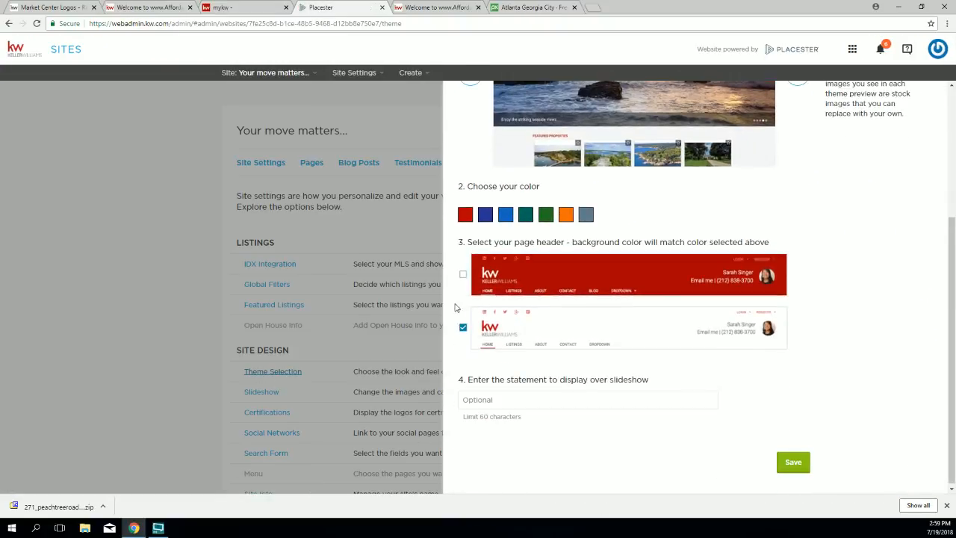
click(463, 275)
click(795, 463)
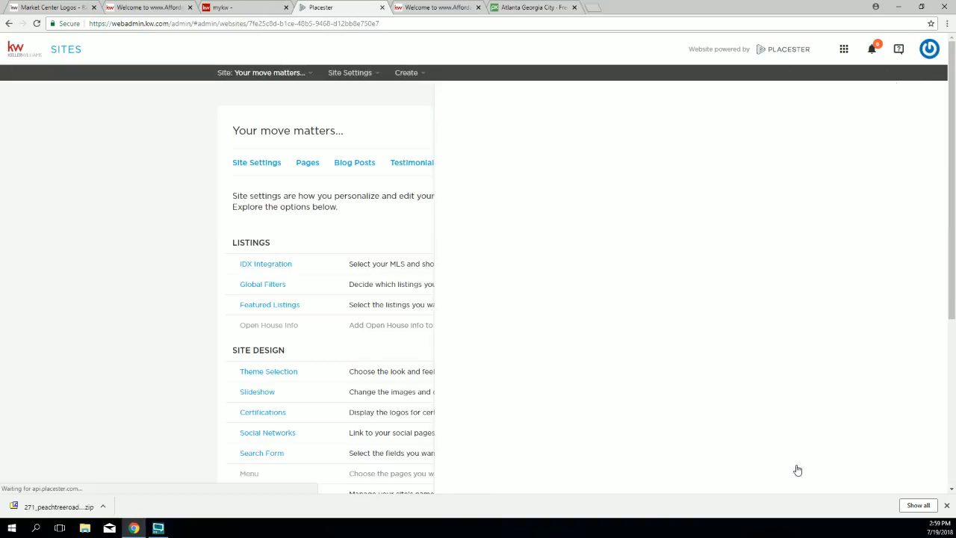
scroll(760, 482, down, 4)
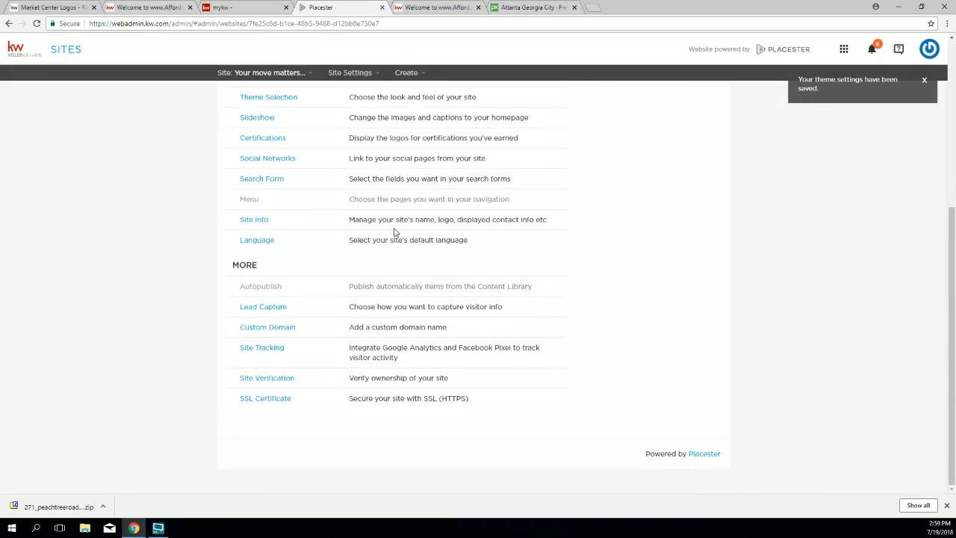
scroll(395, 235, up, 2)
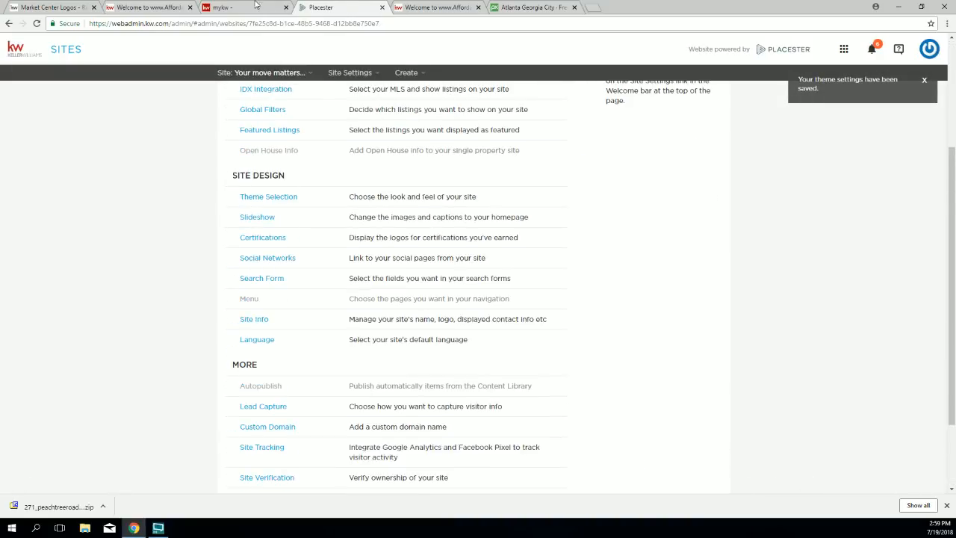
Step: Upload the second Peachtree Road logo from the RGB folder as the site logo, save, and reload the live site
click(261, 321)
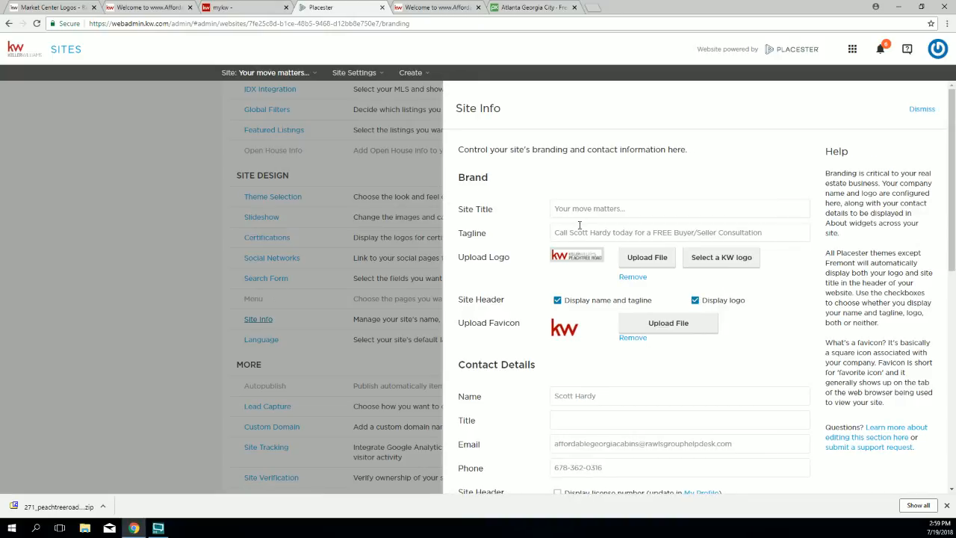
click(646, 258)
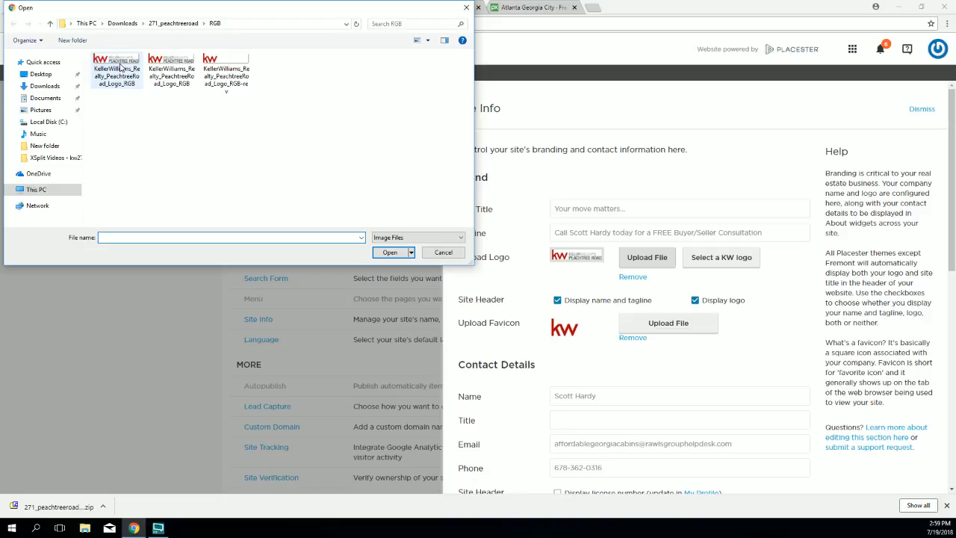
click(171, 69)
click(389, 252)
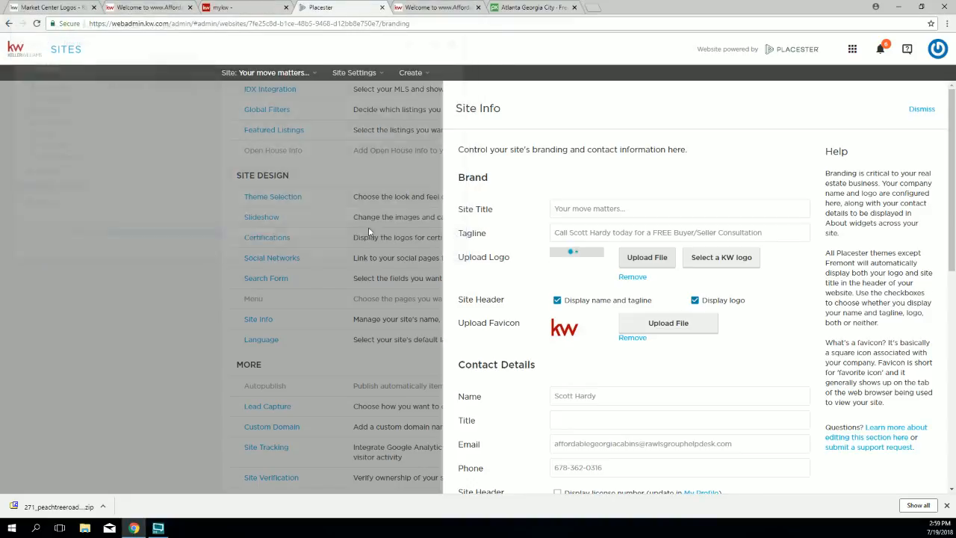
scroll(716, 347, down, 8)
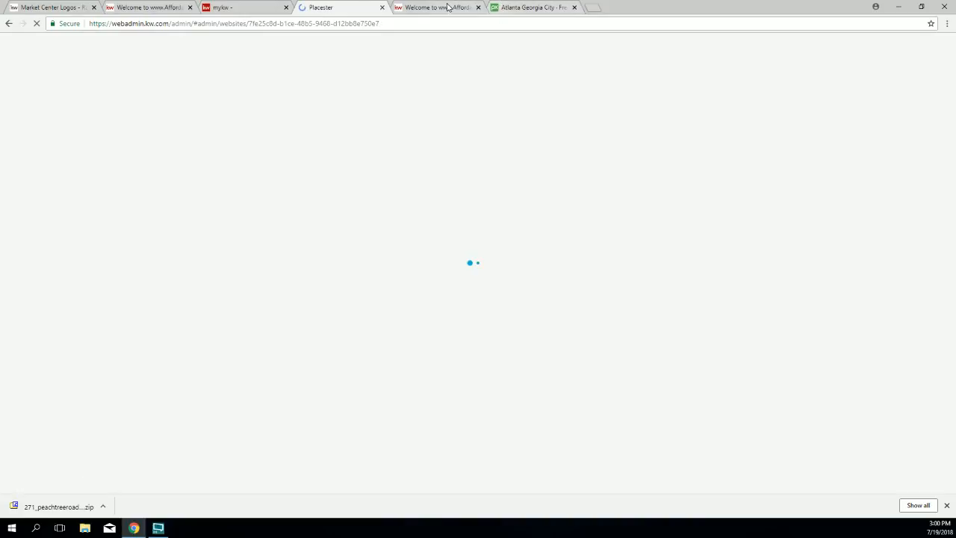
click(437, 8)
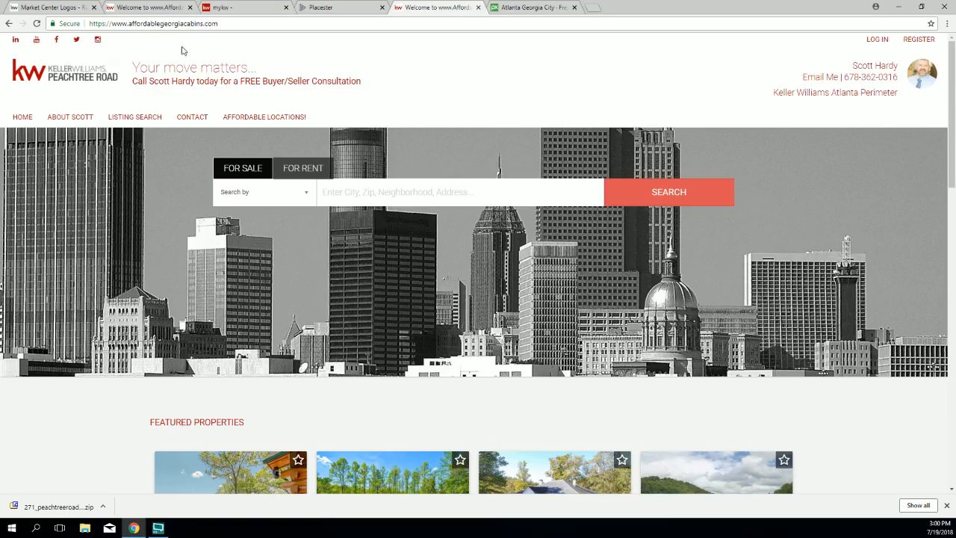
click(36, 23)
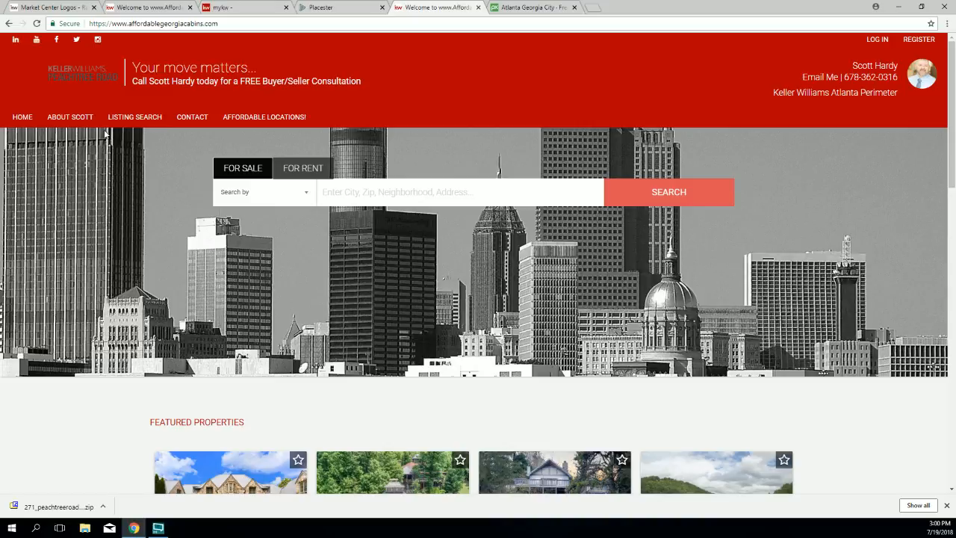
click(321, 7)
Step: Save a blue-grey theme colour and reload the live site to see the slate header
scroll(230, 288, down, 1)
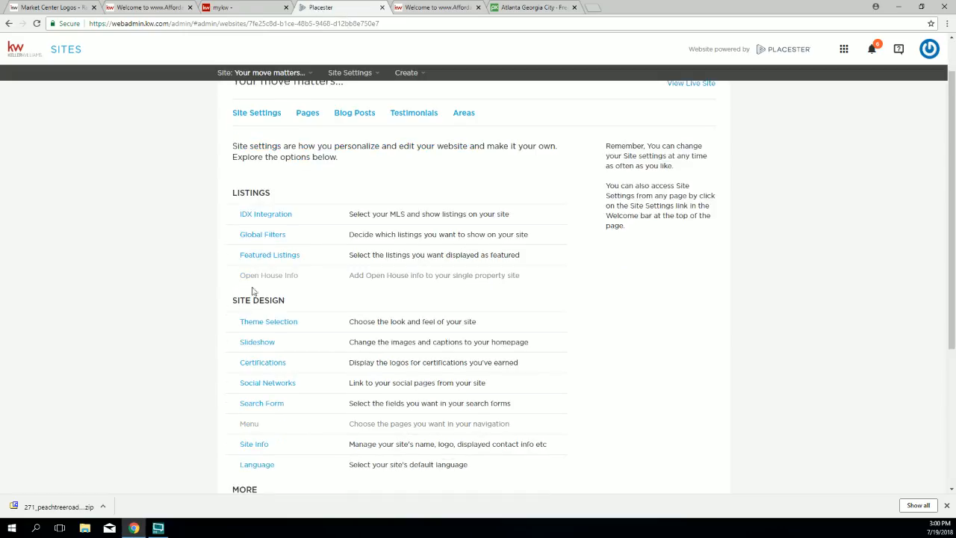
click(262, 322)
scroll(582, 351, down, 1)
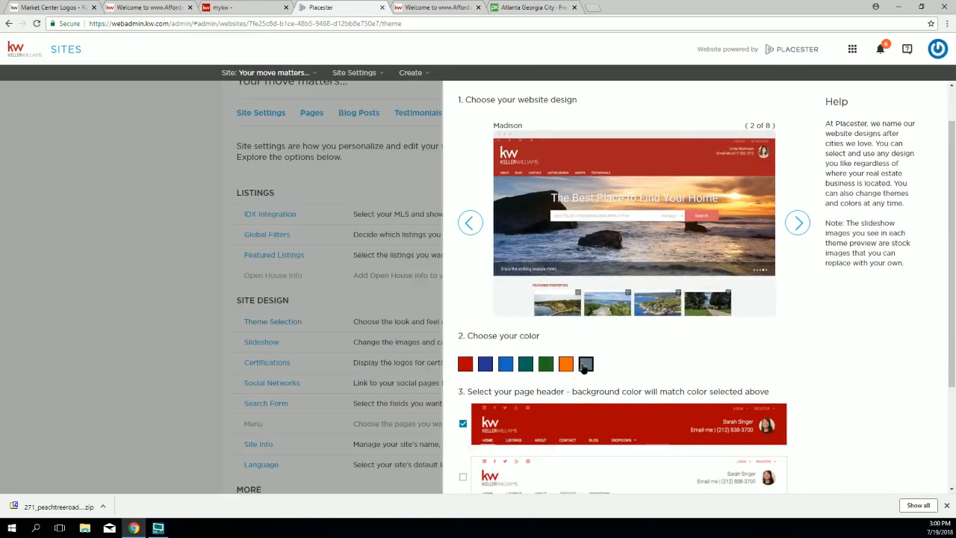
scroll(617, 284, down, 2)
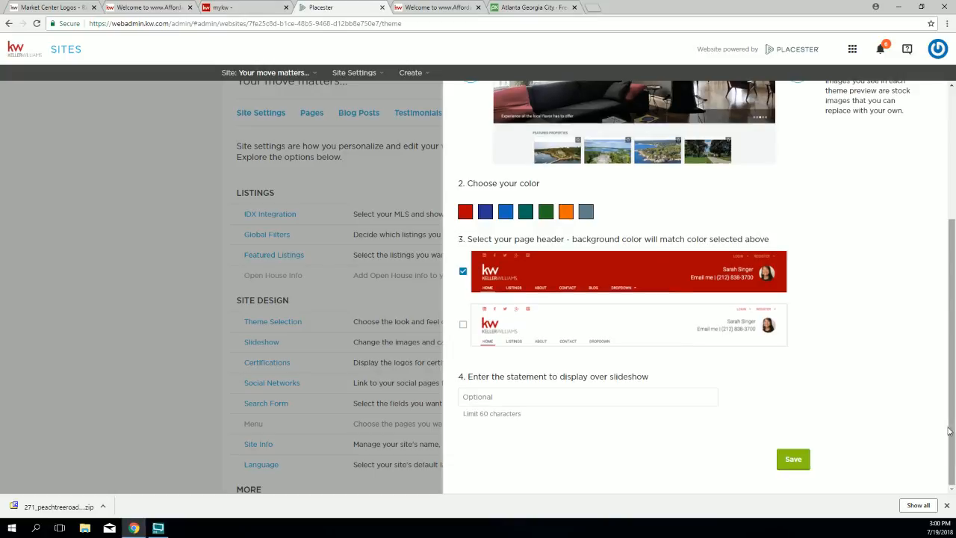
click(793, 461)
click(437, 8)
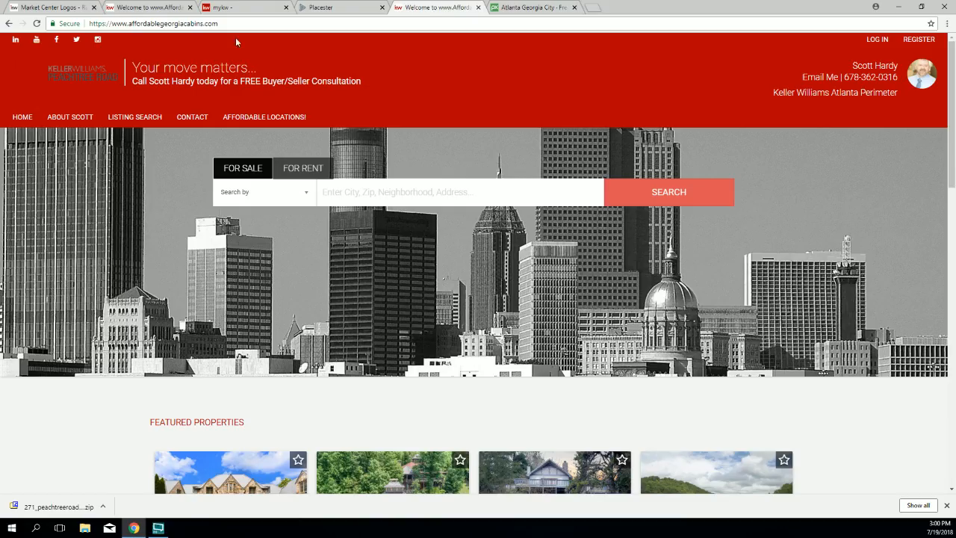
click(35, 23)
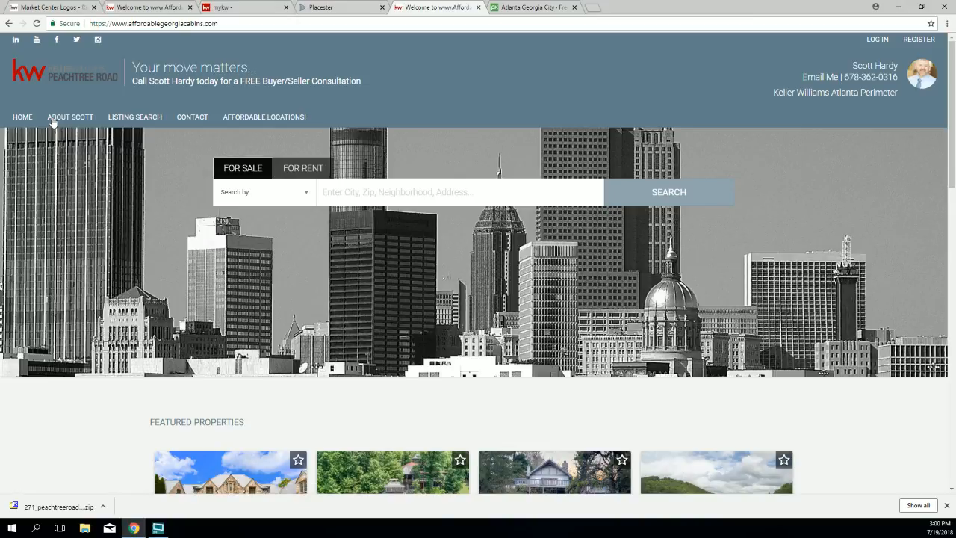
click(337, 7)
scroll(273, 367, down, 1)
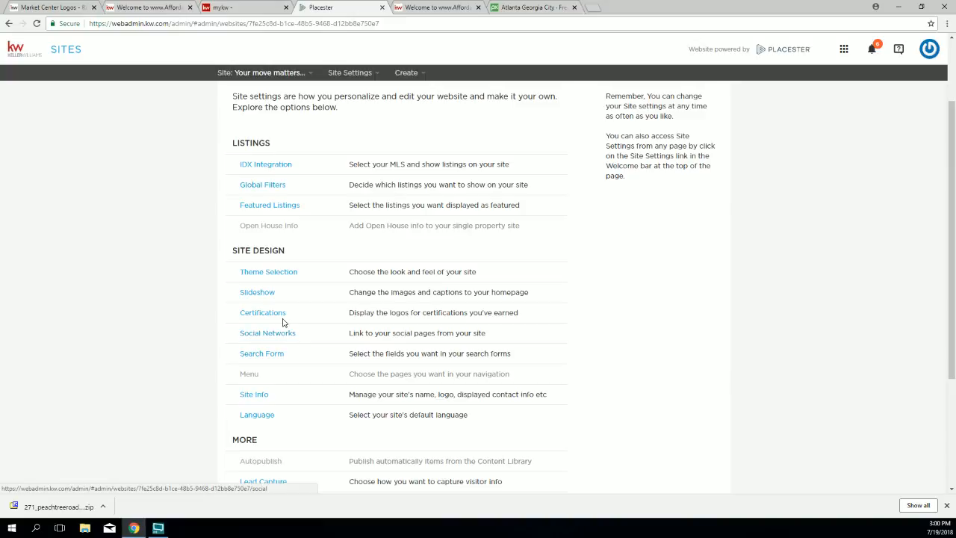
Step: Upload the third, white Peachtree Road logo from the RGB folder and save the site info
click(256, 396)
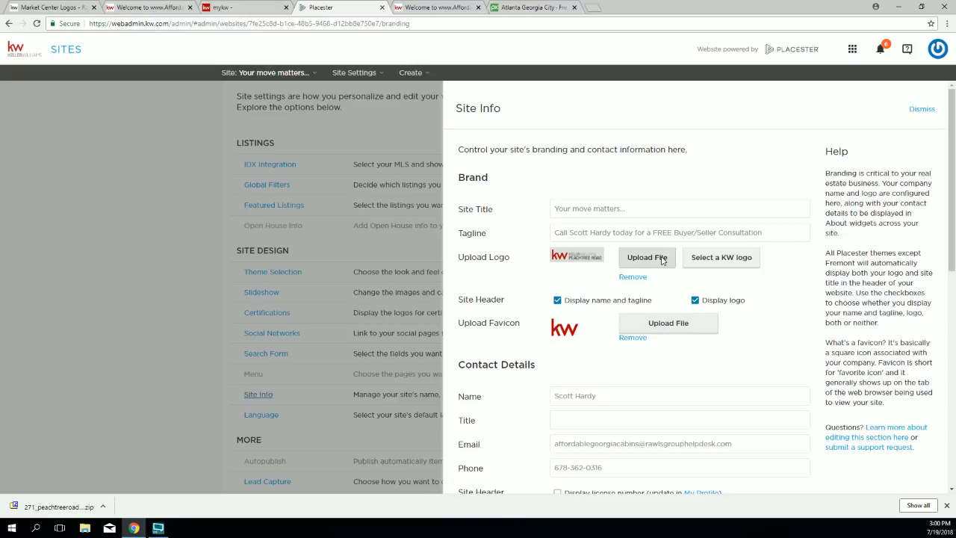
click(651, 262)
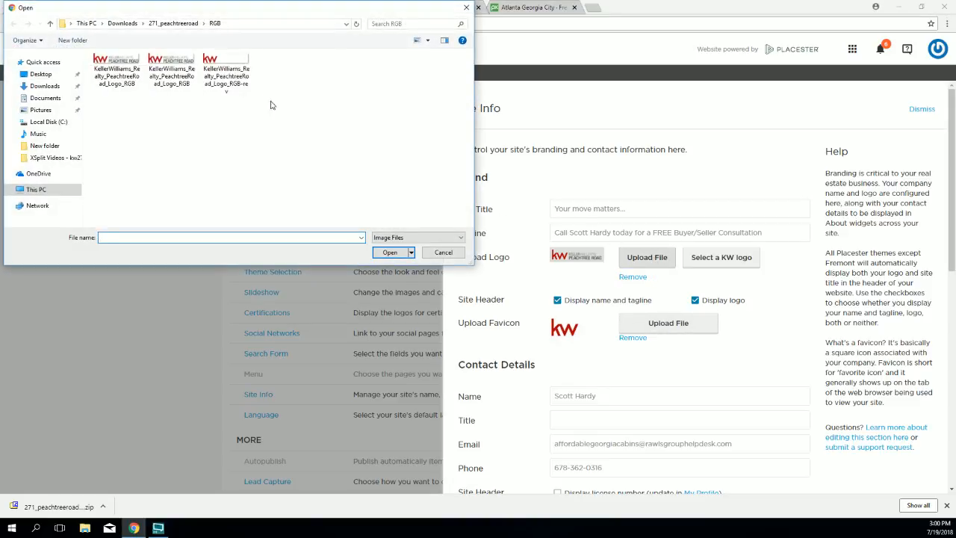
double_click(228, 63)
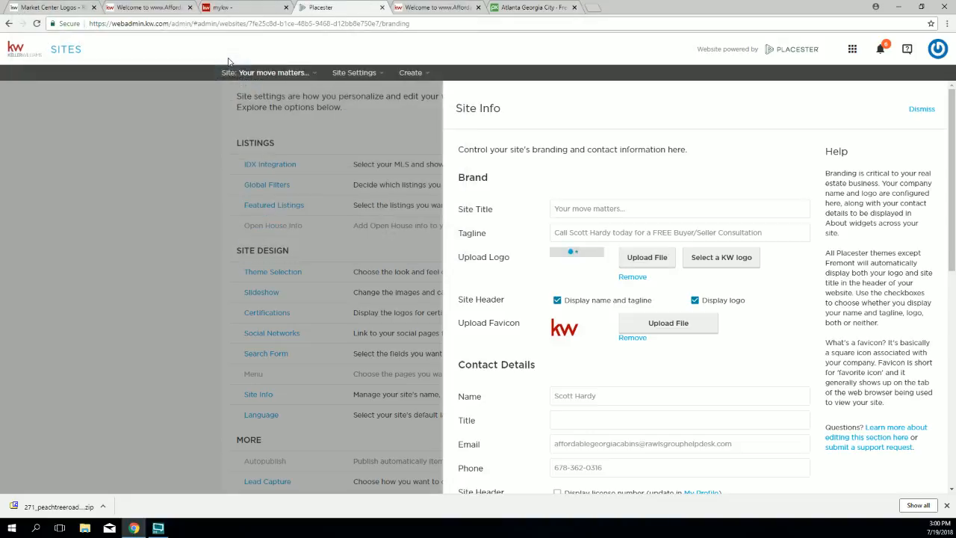
scroll(661, 359, down, 10)
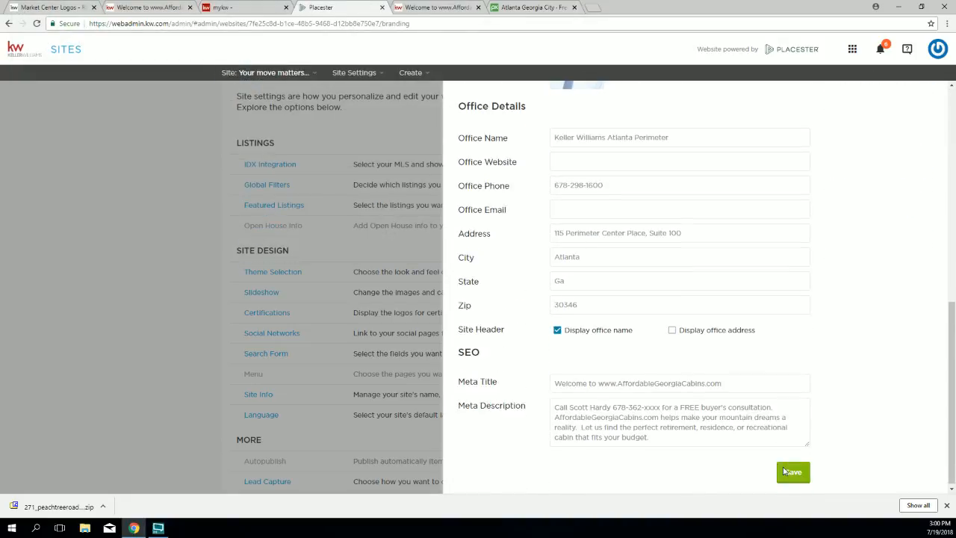
click(793, 469)
click(393, 9)
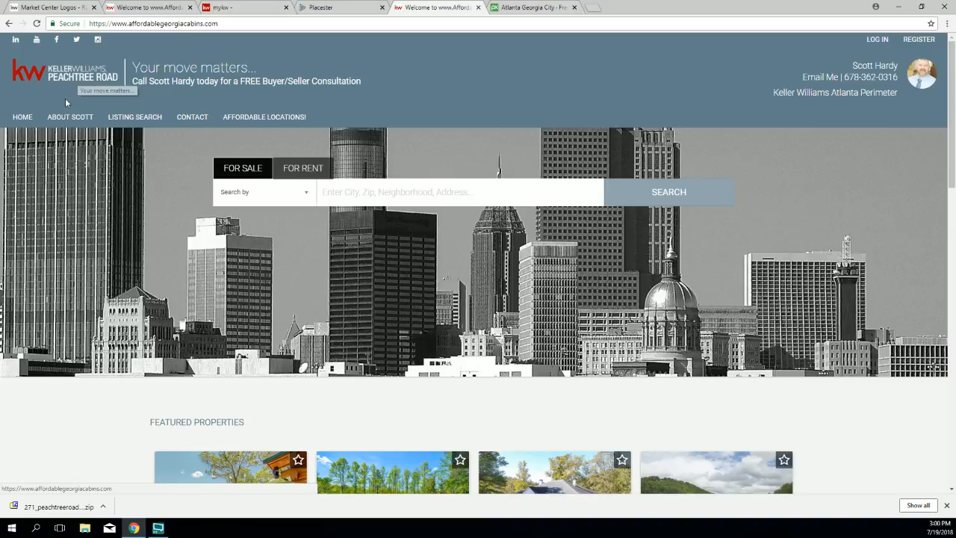
click(216, 7)
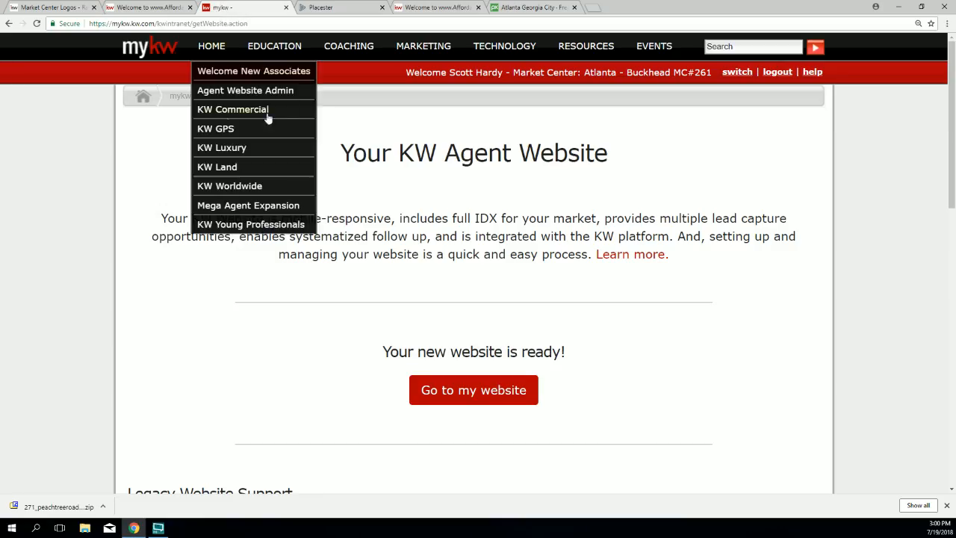
Step: Save the theme settings and reload the live cabins site to check the header
click(326, 7)
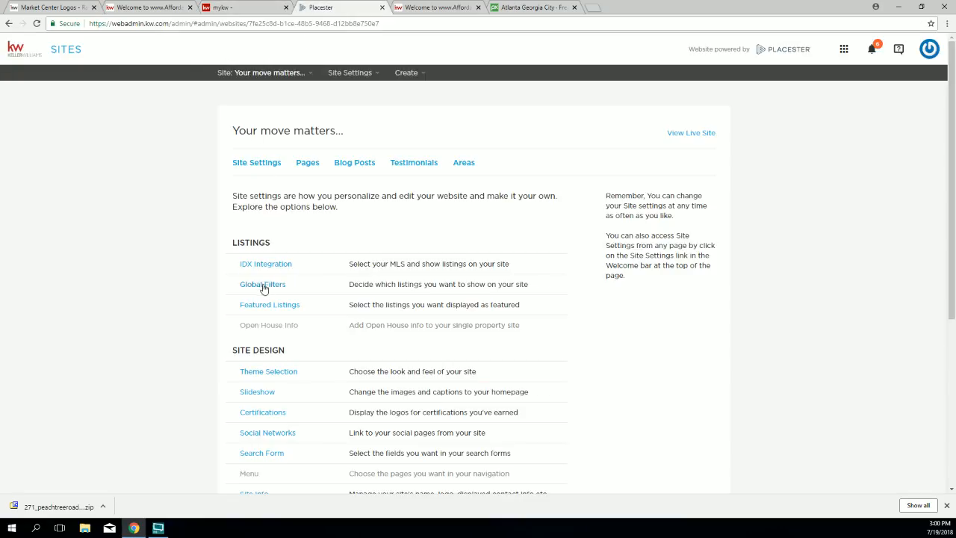
click(270, 371)
scroll(504, 400, down, 3)
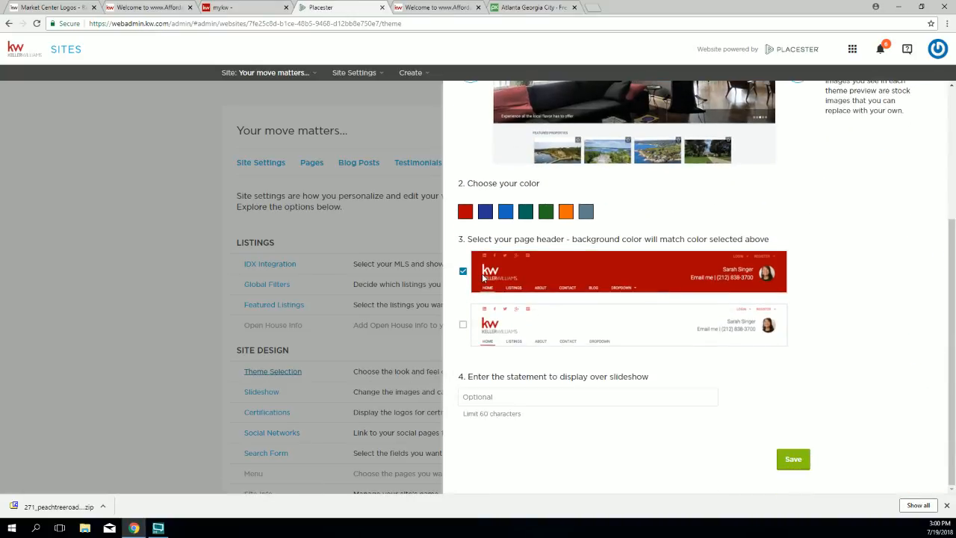
click(794, 460)
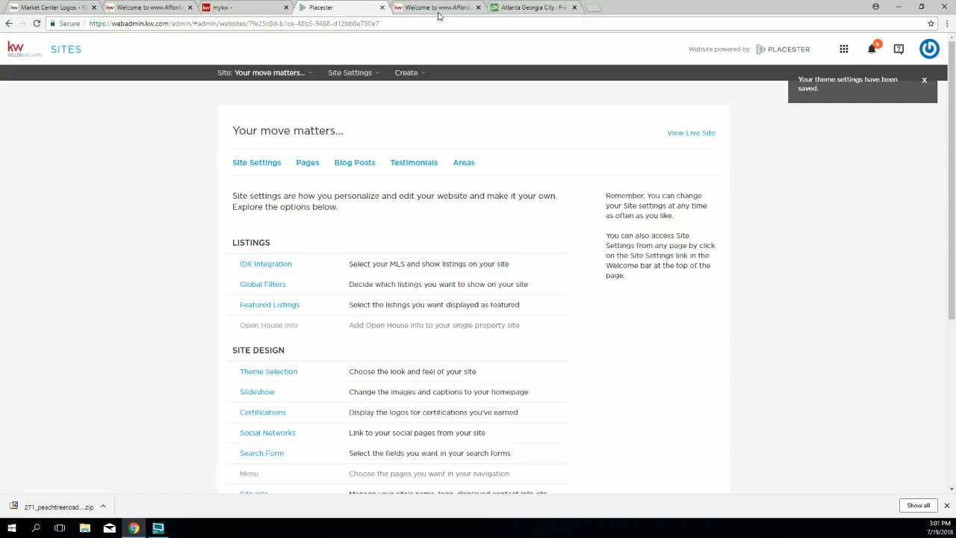
click(429, 7)
click(57, 43)
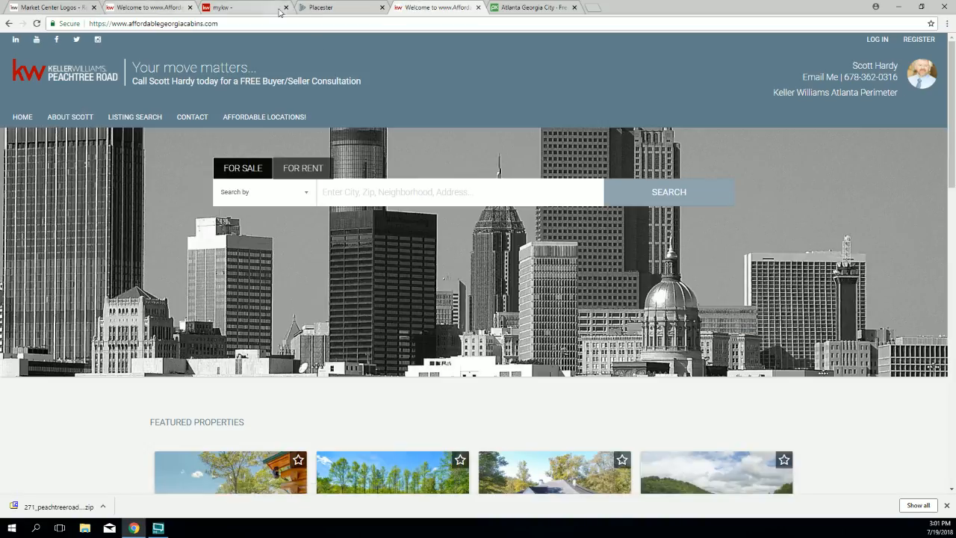
Step: Save the red colour theme again and reload the live site to confirm the red header
click(329, 7)
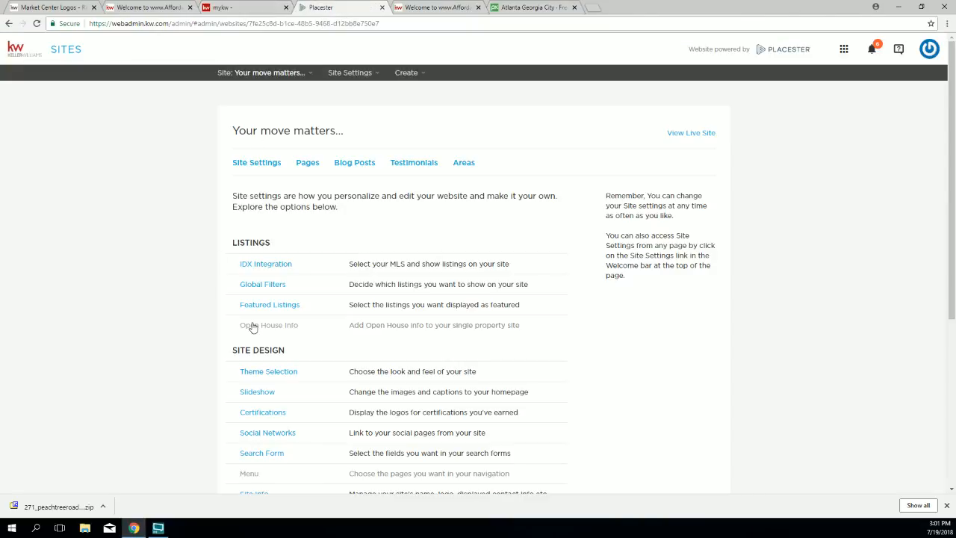
click(270, 372)
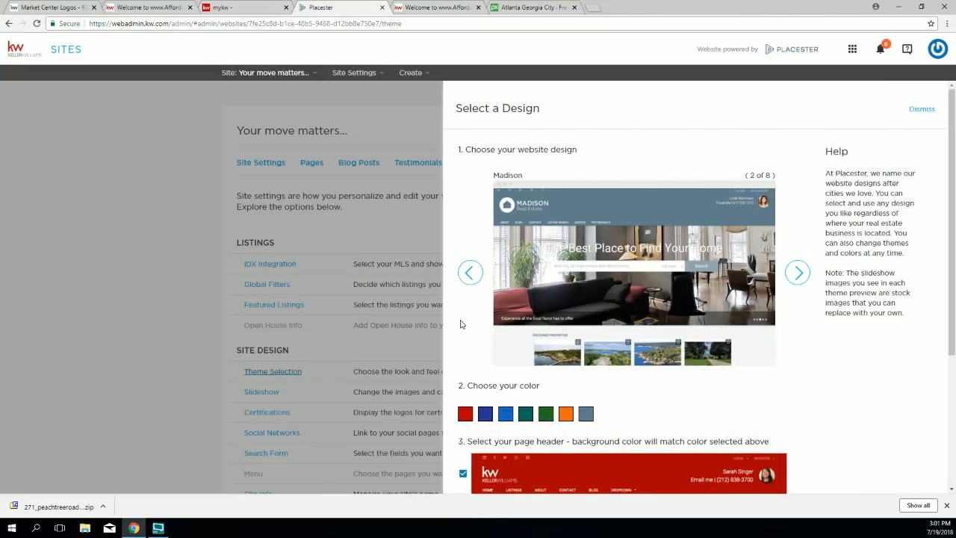
scroll(467, 314, down, 3)
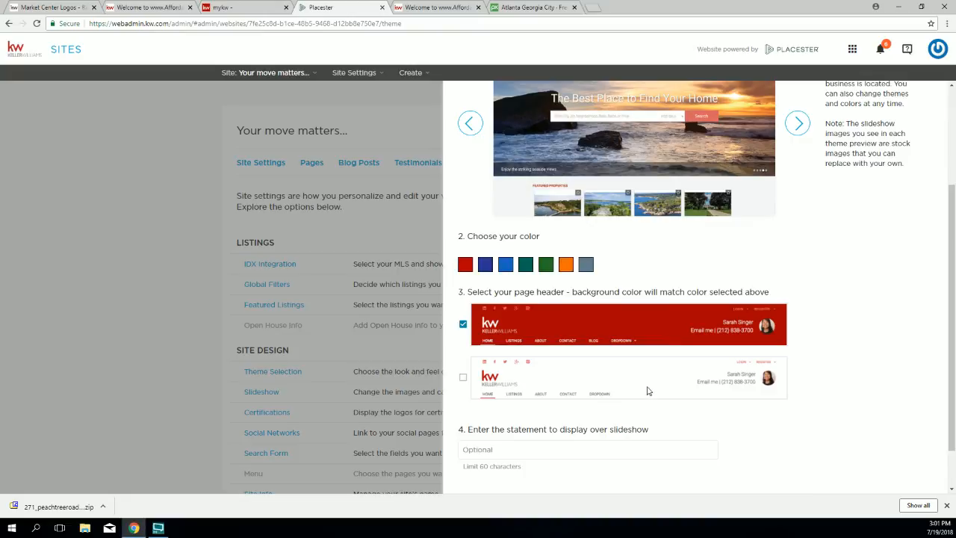
scroll(666, 202, down, 2)
scroll(666, 201, up, 5)
scroll(654, 205, down, 5)
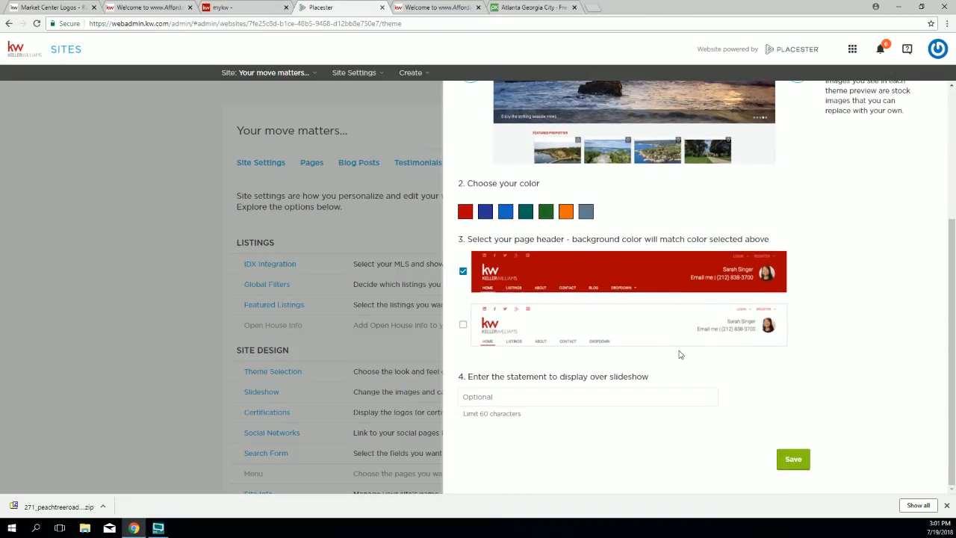
click(795, 458)
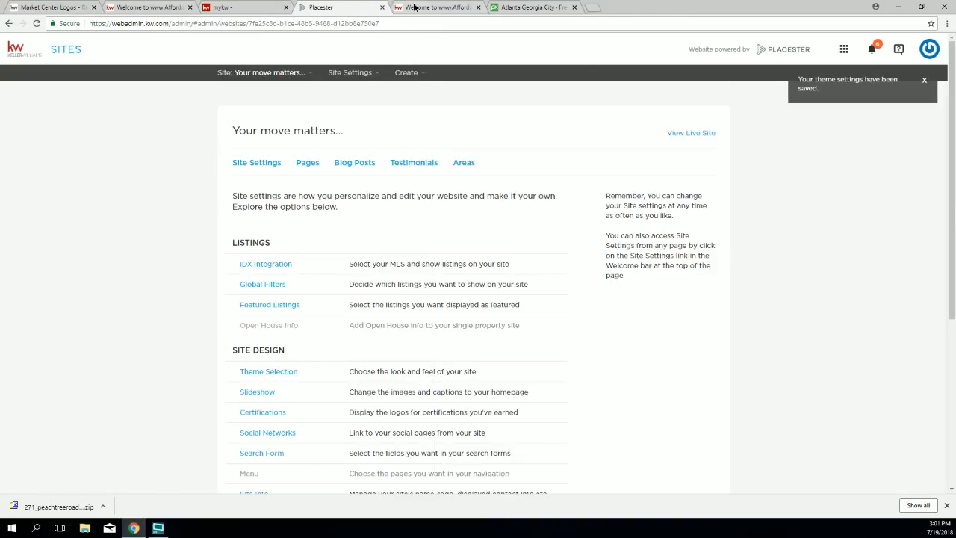
click(418, 8)
click(36, 23)
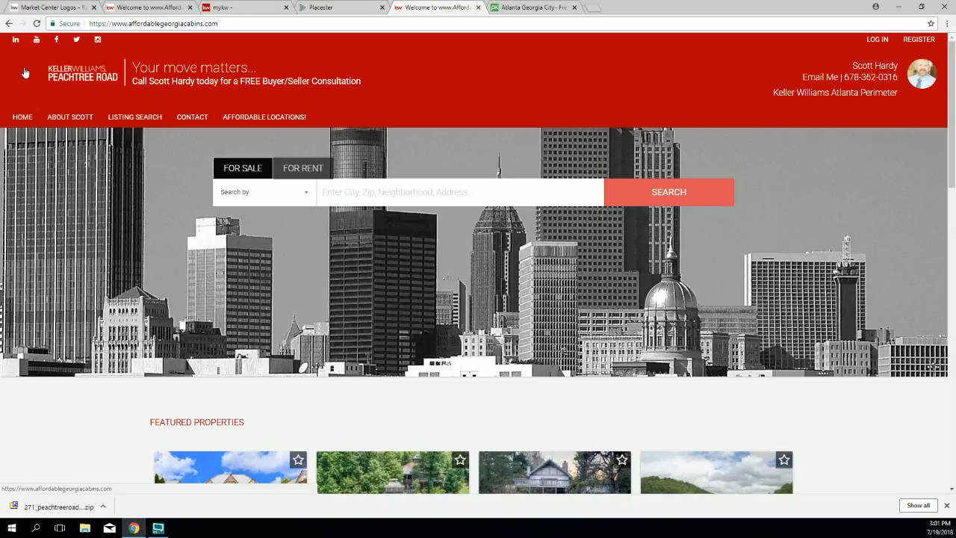
Step: Start a new logo upload in Site Info and browse to the 271_peachtreeroad > Black_White folder
click(320, 8)
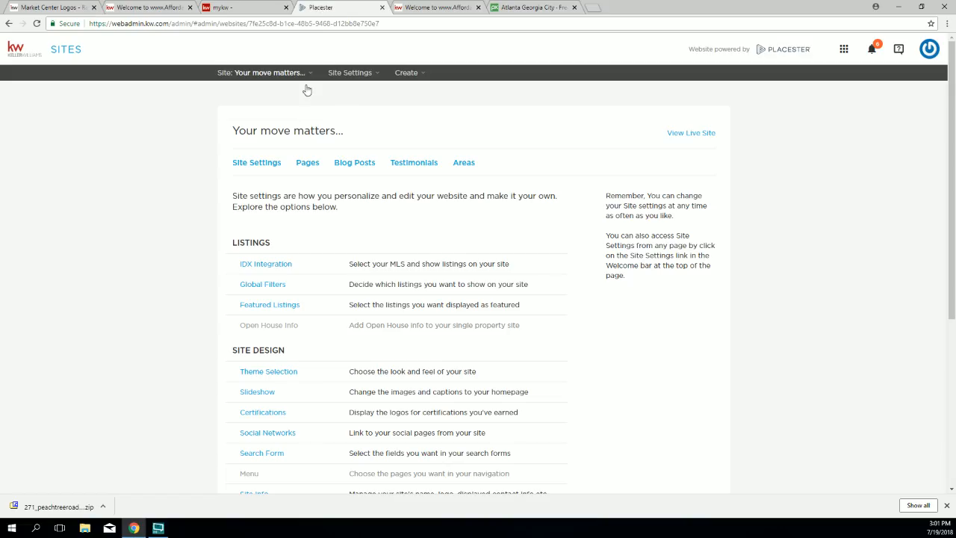
scroll(291, 295, down, 3)
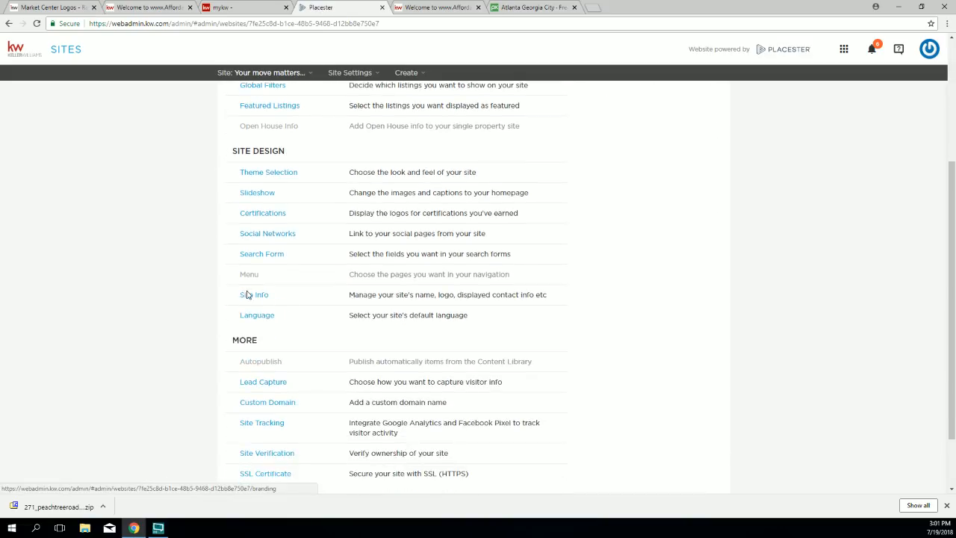
click(254, 293)
click(646, 259)
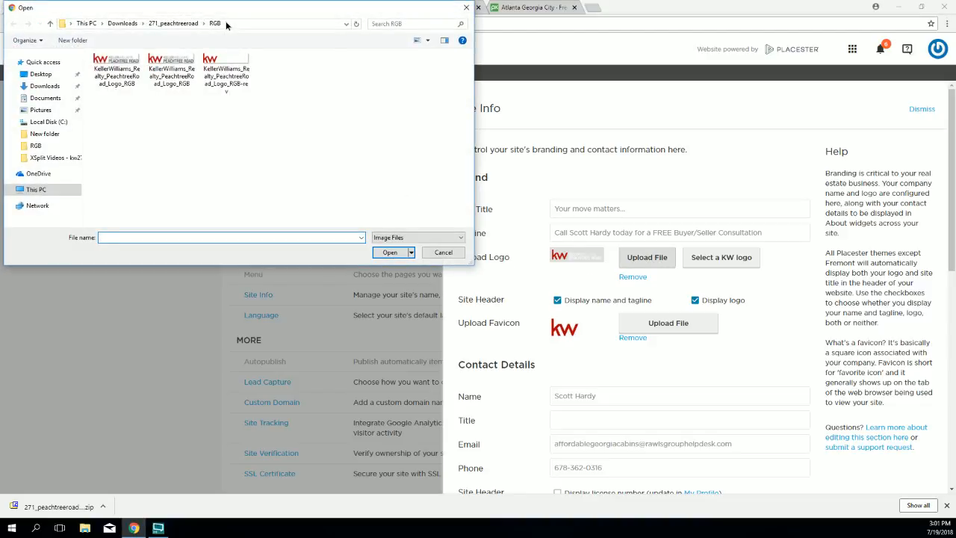
click(50, 24)
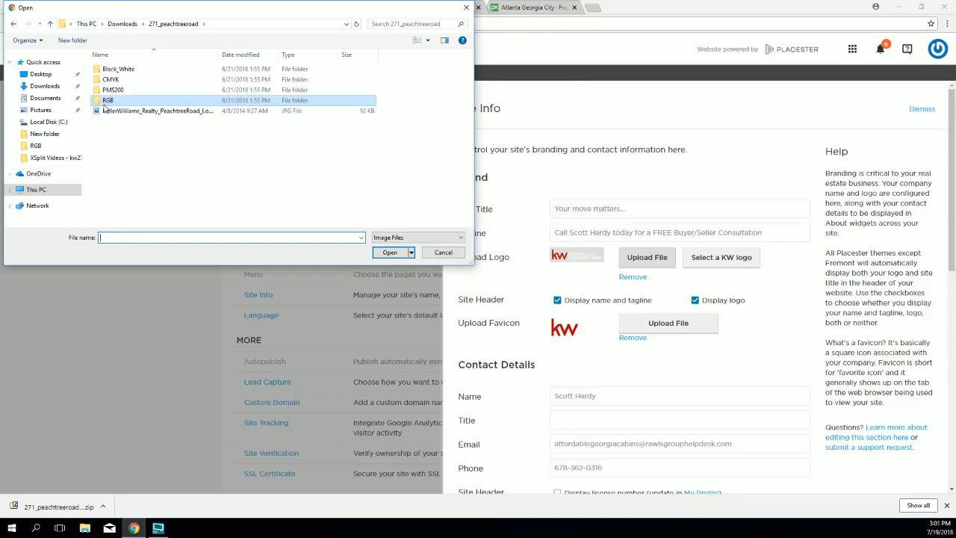
click(109, 72)
double_click(109, 72)
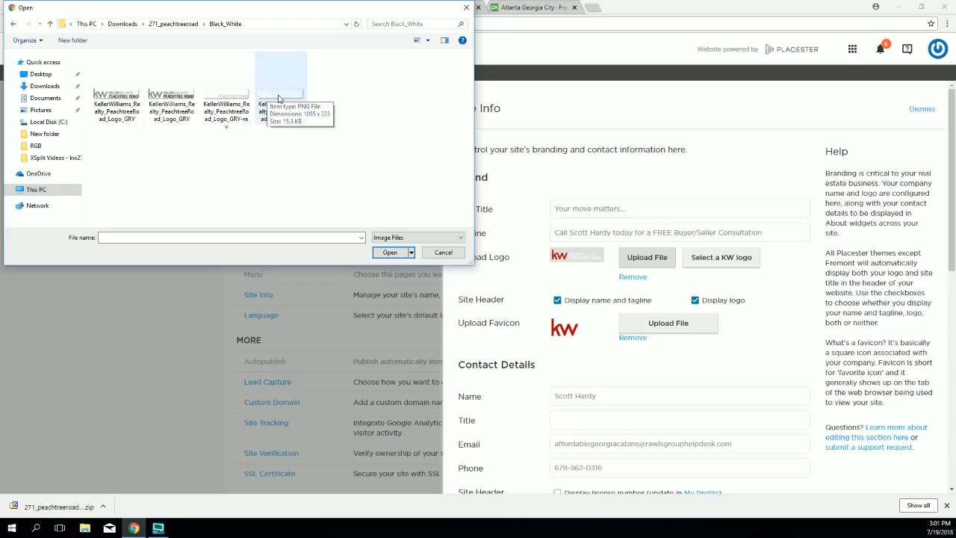
Step: Upload the white rev-W Peachtree Road logo and save the site info
click(278, 98)
click(390, 252)
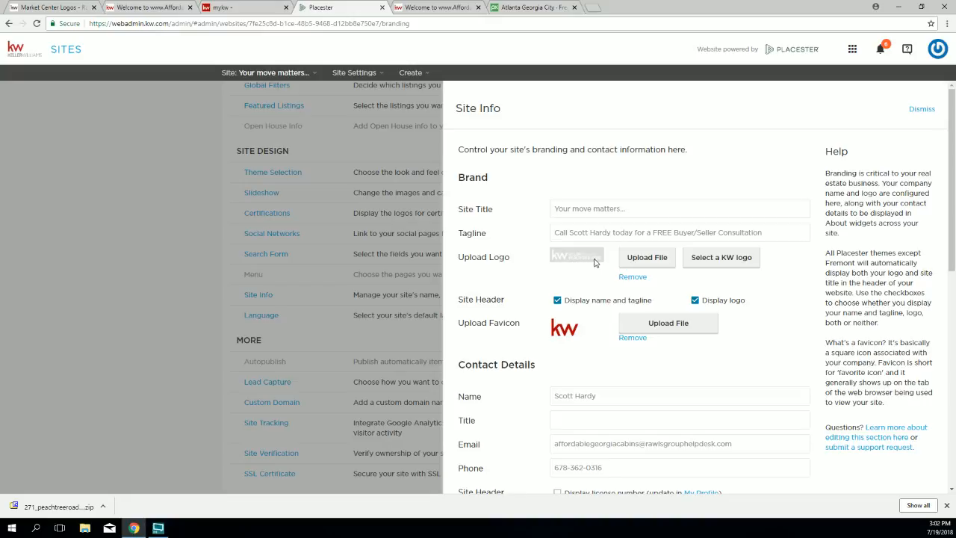
scroll(593, 306, down, 4)
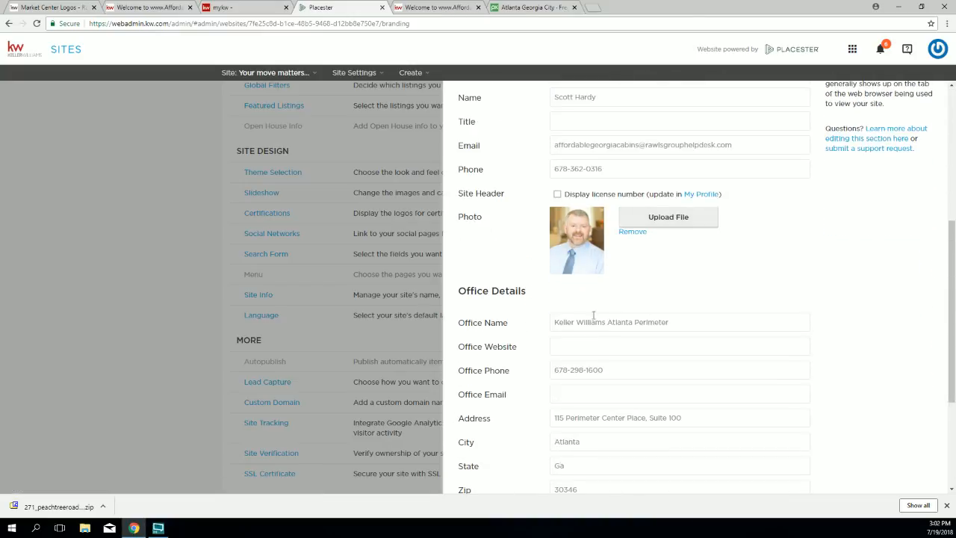
scroll(594, 315, down, 3)
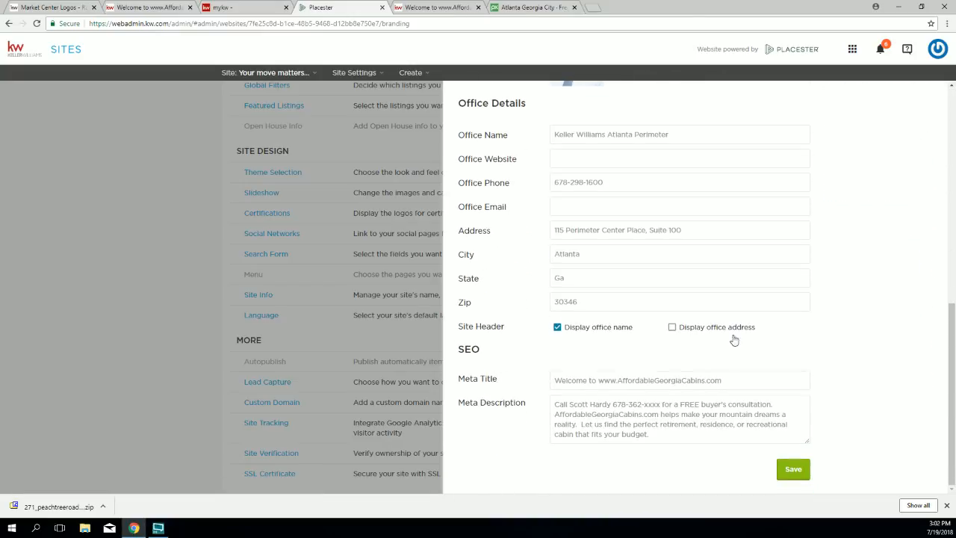
click(795, 472)
click(407, 8)
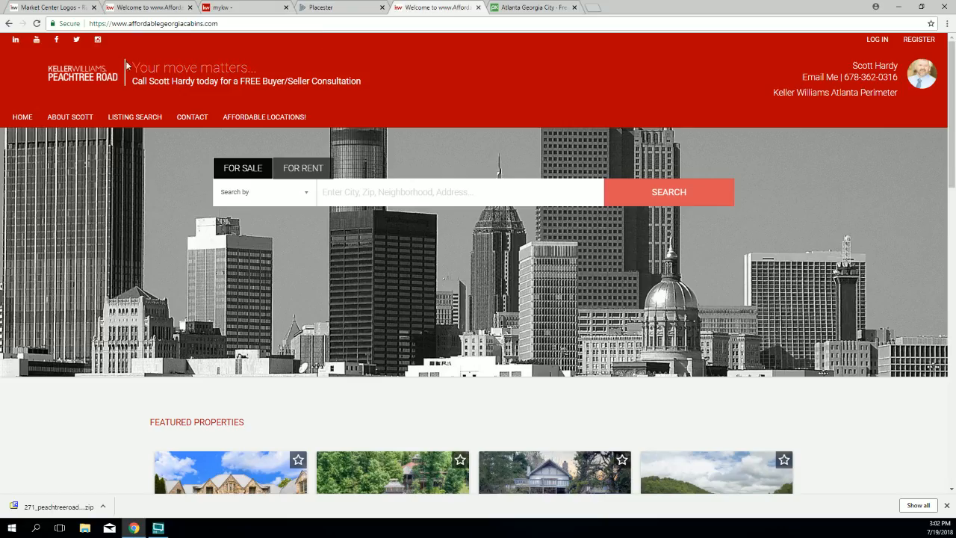
Step: Reload the live site to verify the white logo on the red header, then switch to the Market Center Logos tab
click(36, 23)
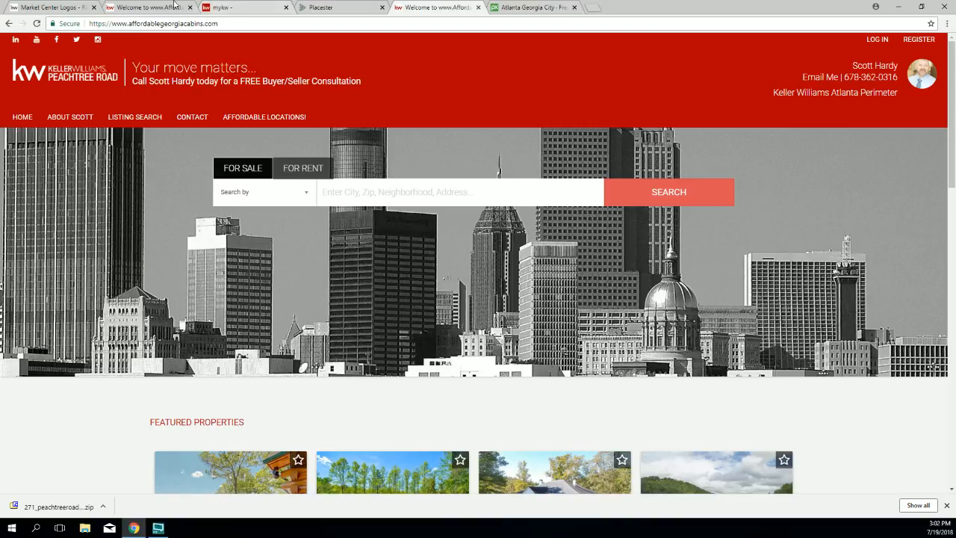
click(127, 7)
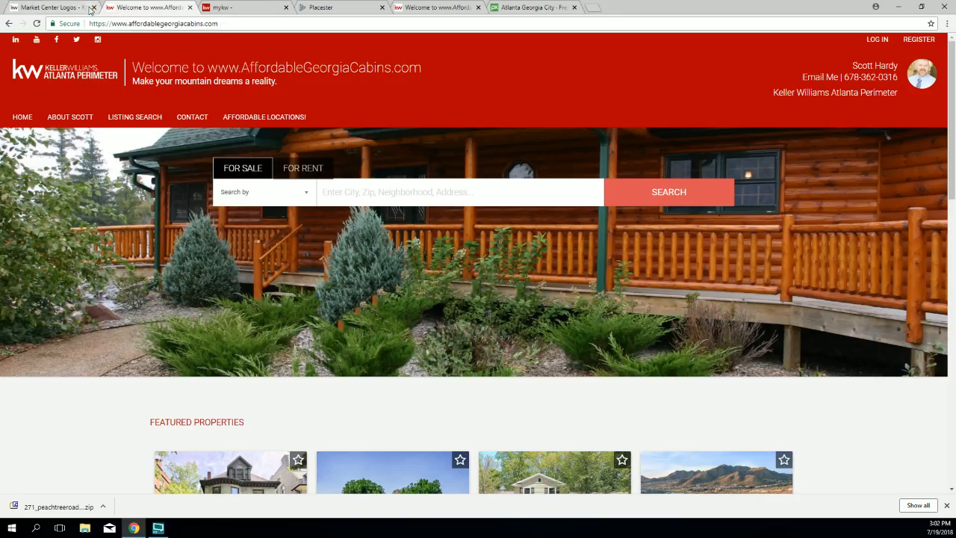
click(49, 7)
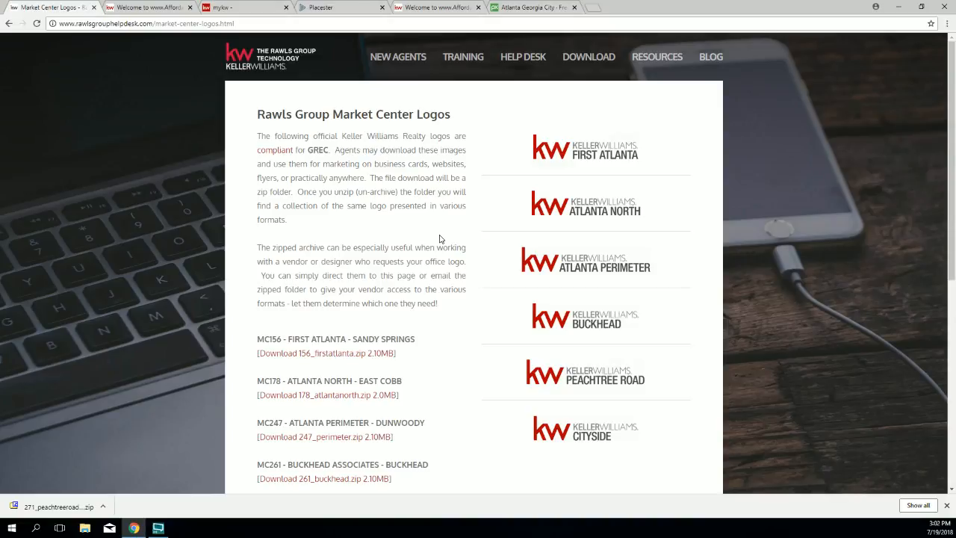
Step: Scroll the Market Center Logos page and highlight the Download 271_peachtreeroad.zip link
scroll(440, 255, down, 2)
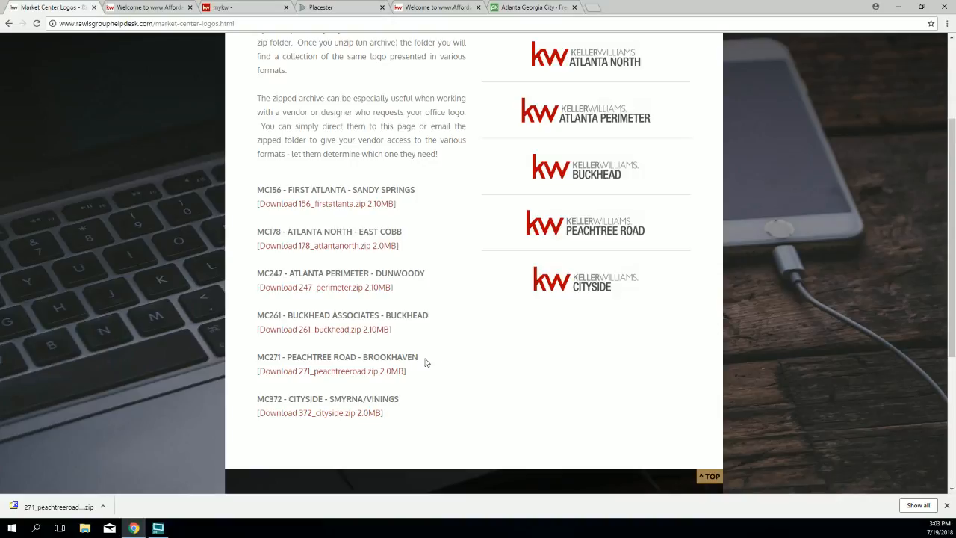
drag(406, 371, 255, 371)
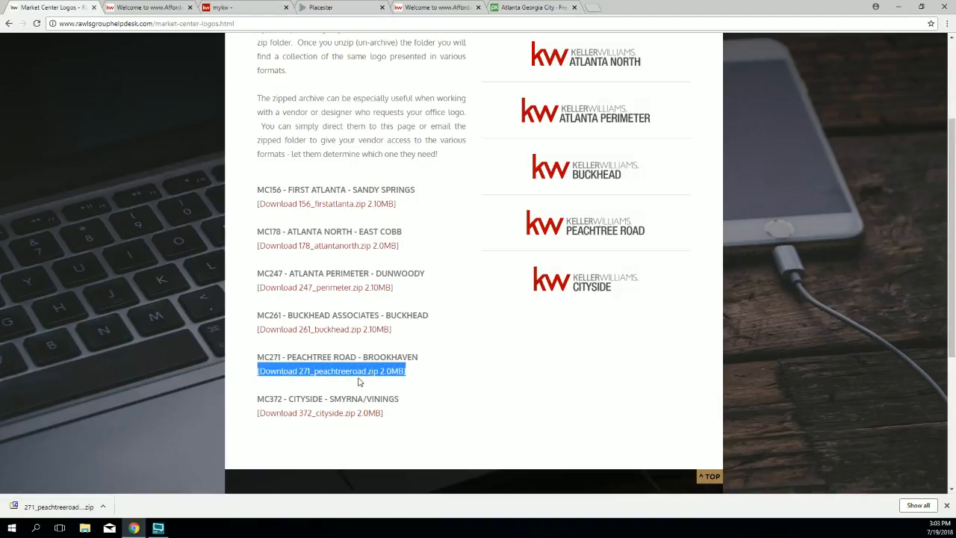
Step: Open Site Info in Placester's site settings and highlight the Upload Favicon label
click(320, 8)
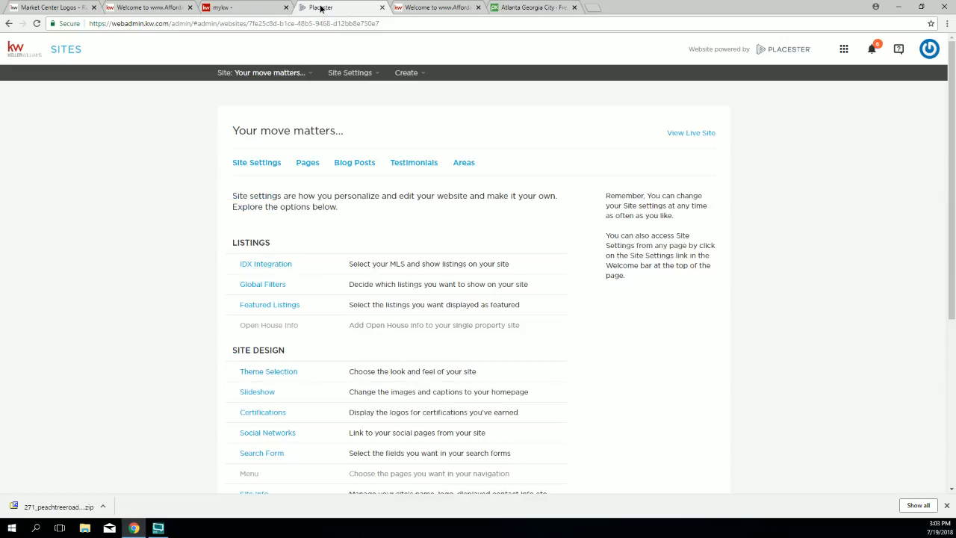
scroll(293, 426, down, 2)
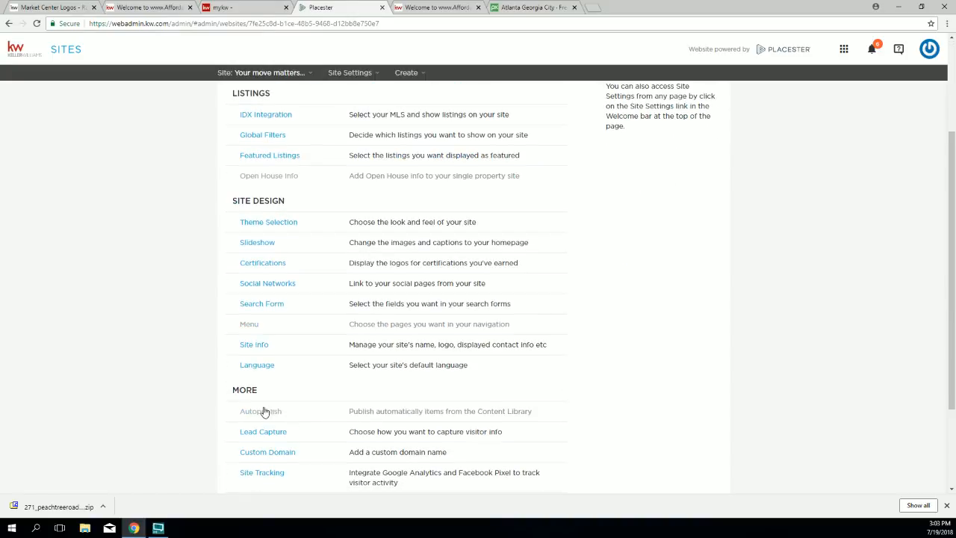
triple_click(254, 344)
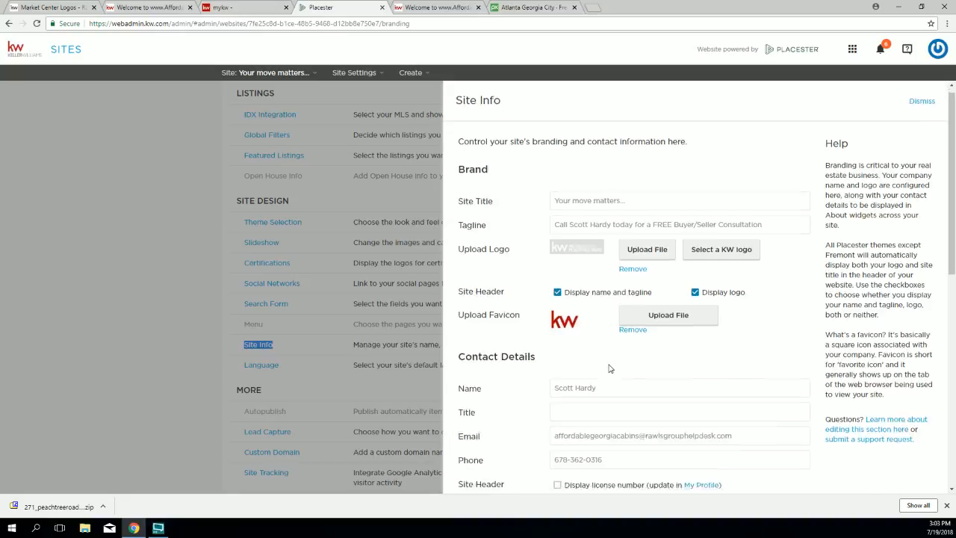
scroll(602, 291, down, 2)
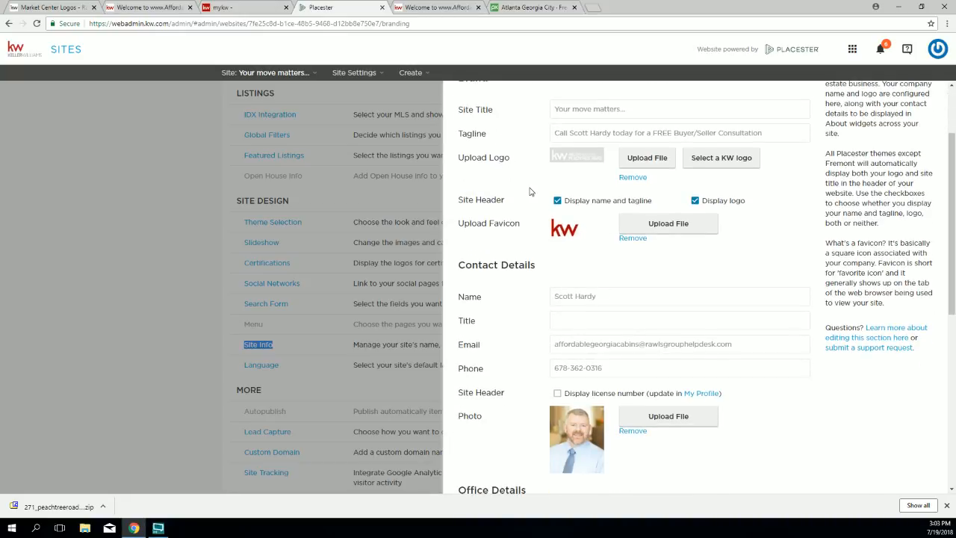
drag(460, 223, 519, 225)
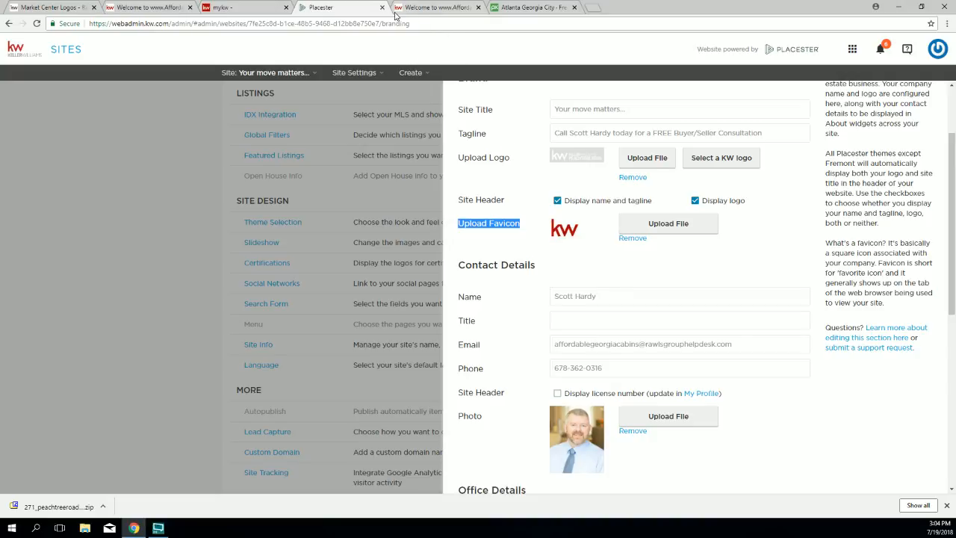
Step: Go to the Market Center Logos page on the Rawls Group Helpdesk and scroll through it
click(46, 8)
scroll(473, 432, up, 1)
scroll(474, 428, down, 3)
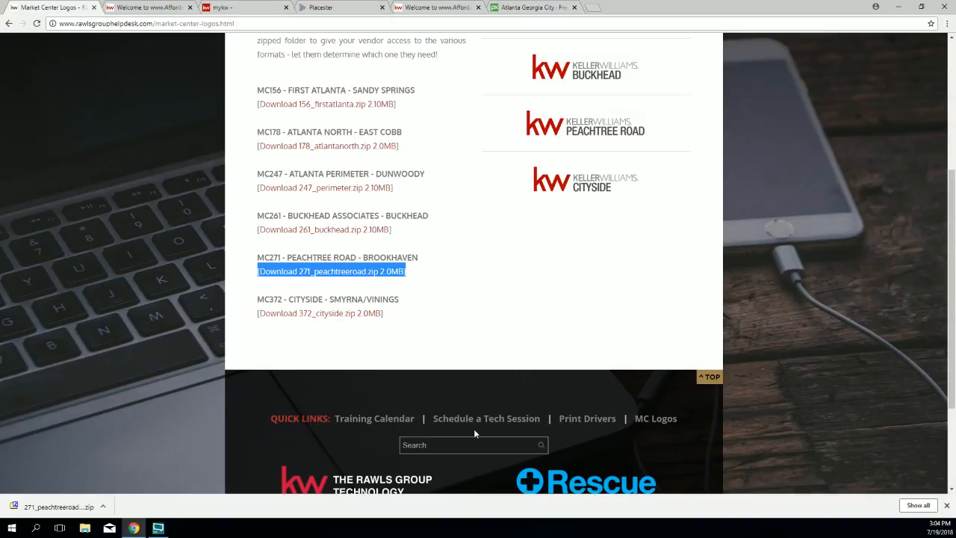
scroll(486, 377, up, 4)
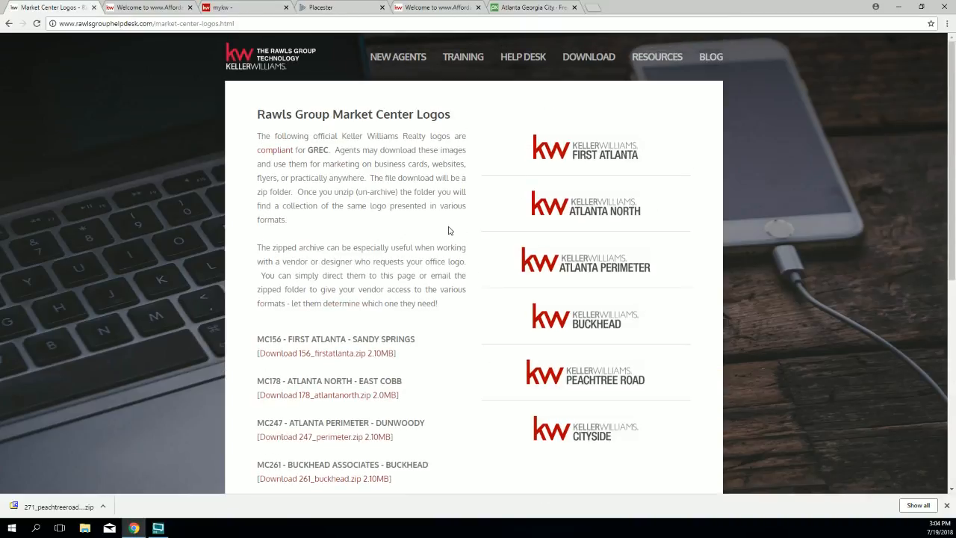
scroll(453, 235, down, 5)
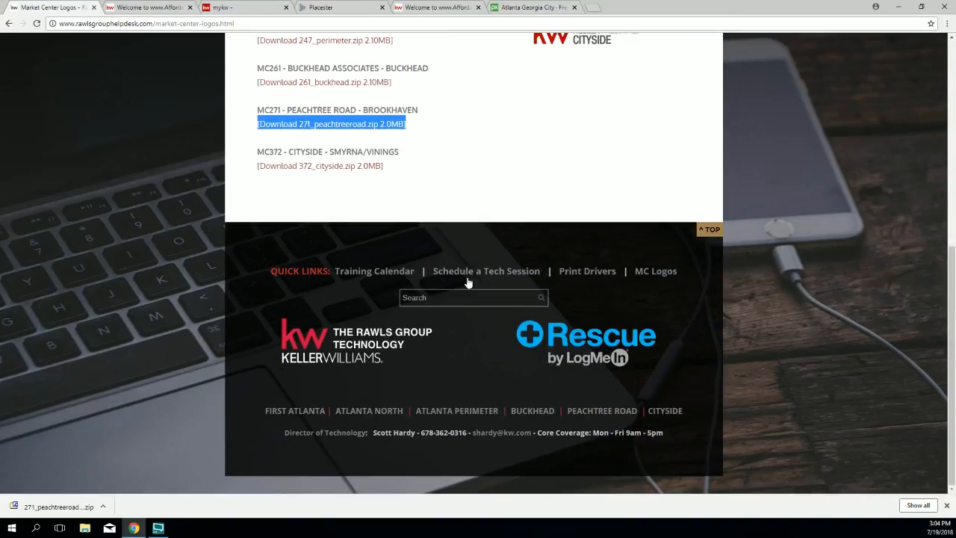
Step: Search the helpdesk for 'favicon' and open the KW Favicon for Placester Sites page
click(428, 300)
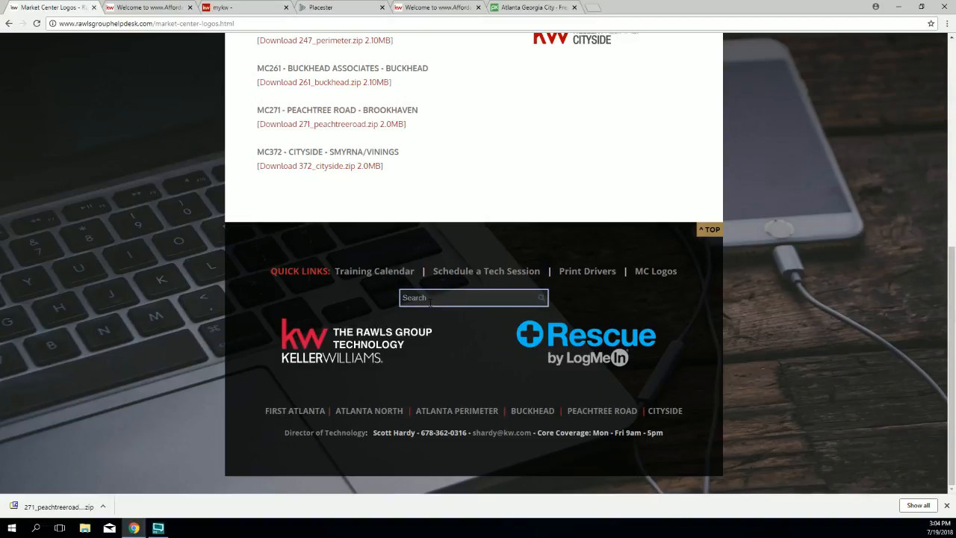
text(l)
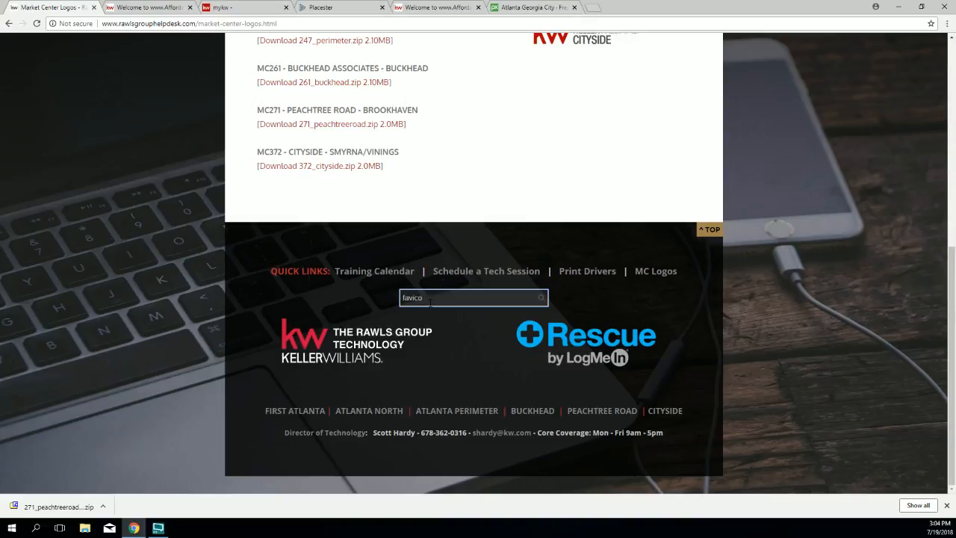
key(Return)
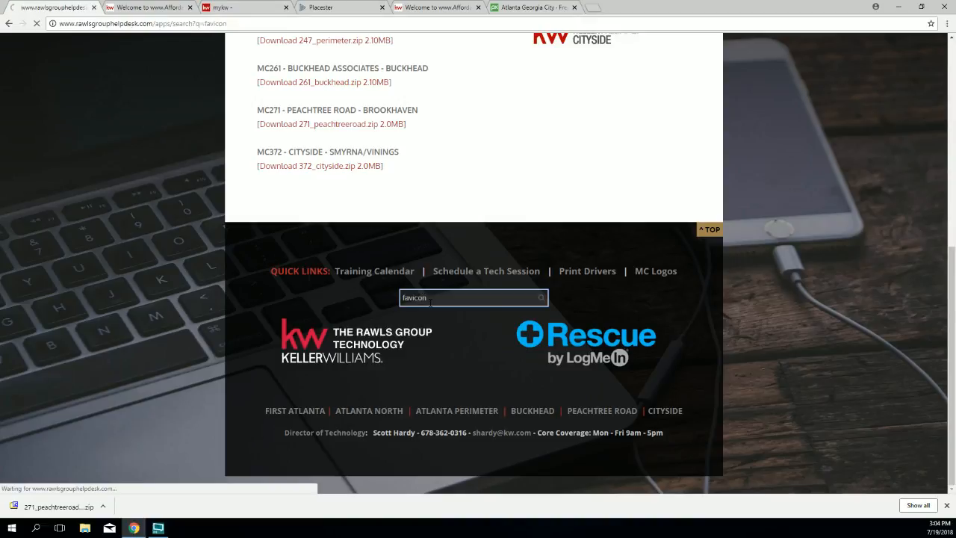
drag(357, 179, 298, 165)
click(298, 165)
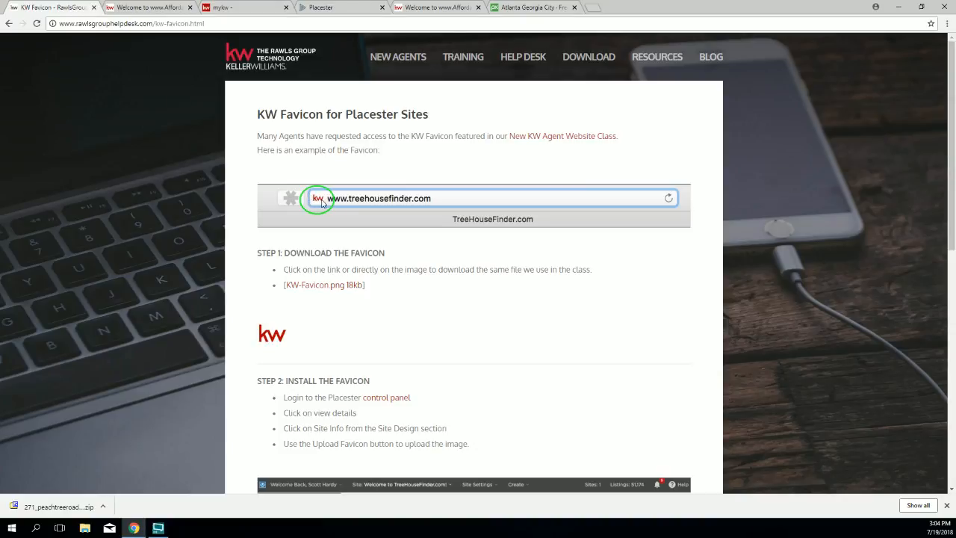
Step: Save the KW favicon image to the Desktop as favicon.png and return to Placester
scroll(334, 232, down, 2)
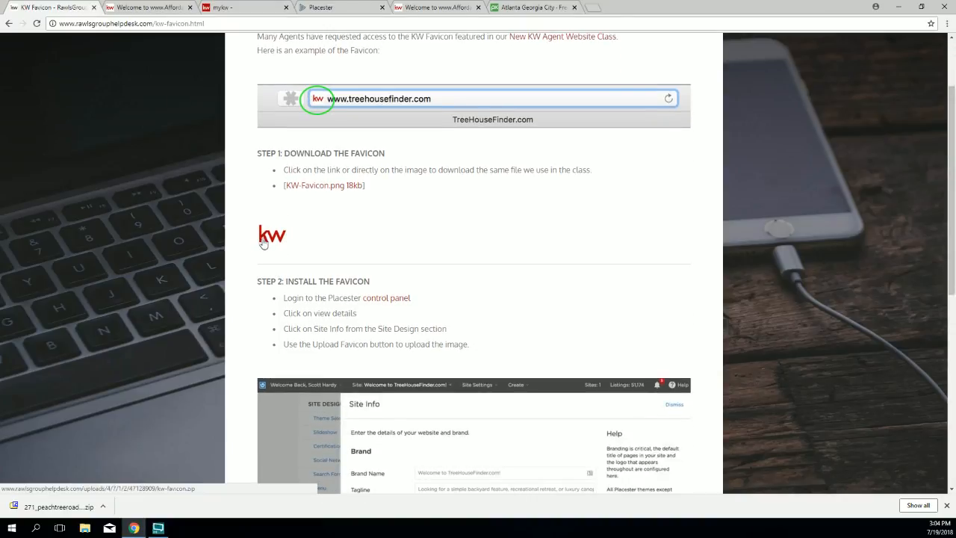
right_click(272, 239)
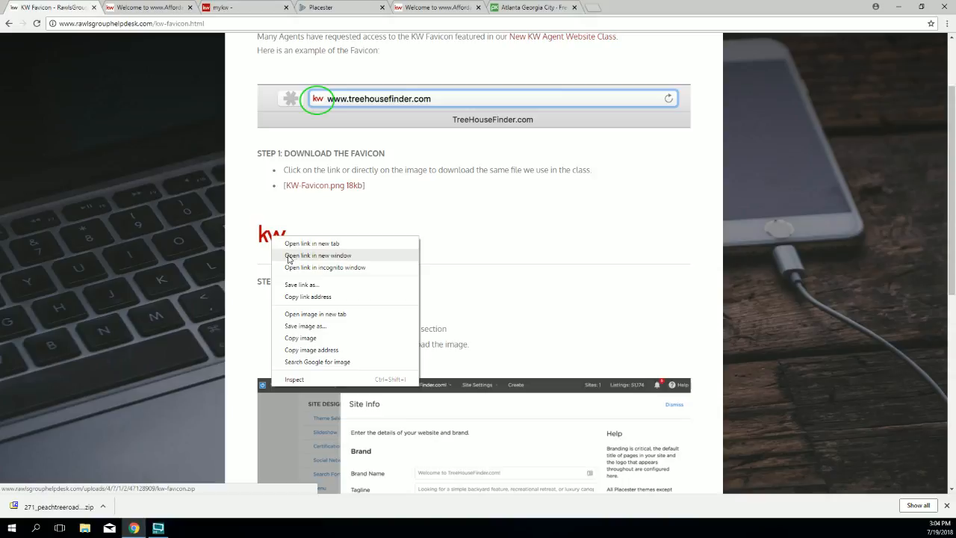
click(295, 326)
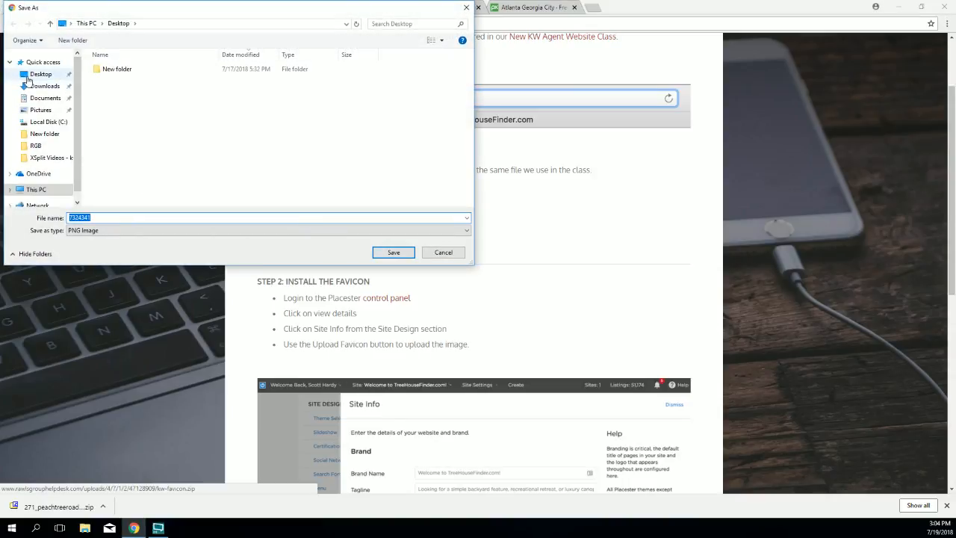
click(93, 216)
double_click(94, 217)
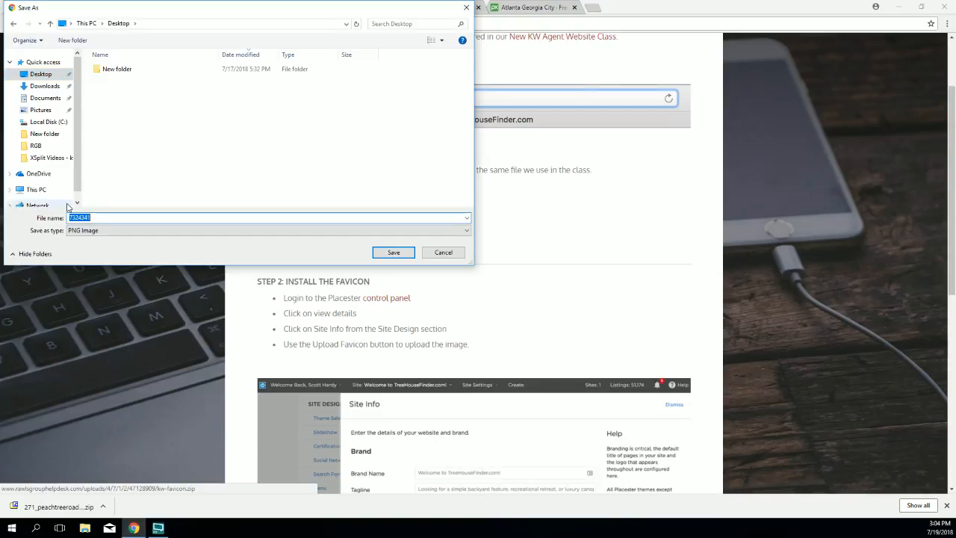
text(fac)
key(BackSpace)
text(vi)
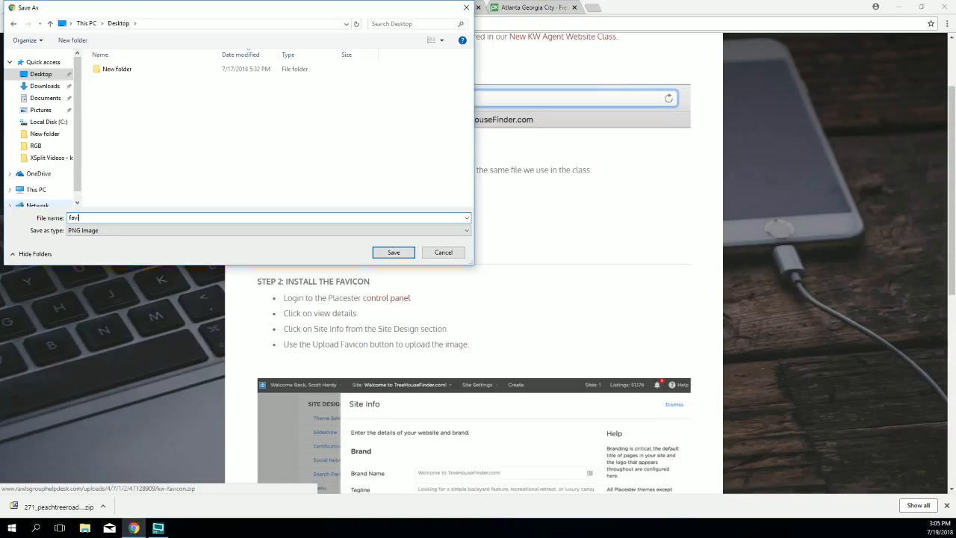
text(con)
key(Return)
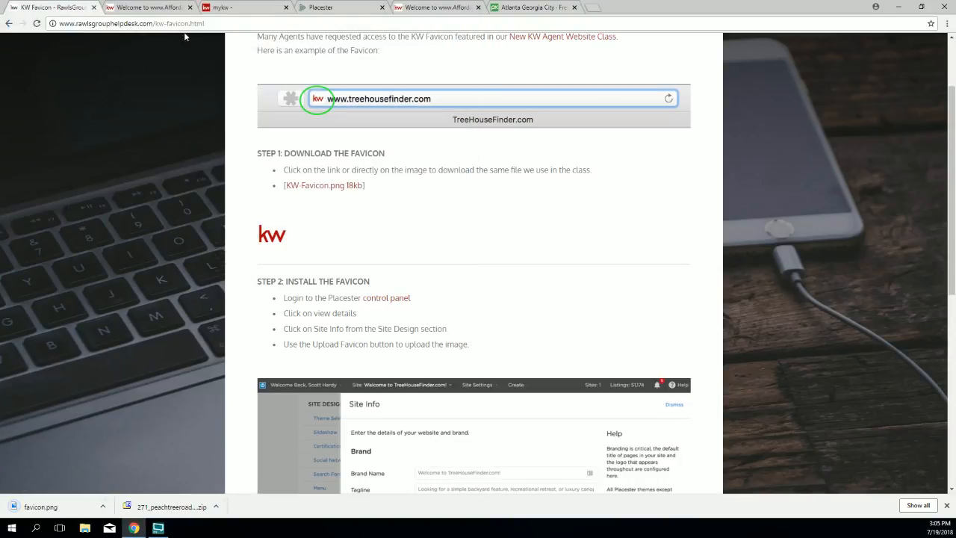
click(334, 9)
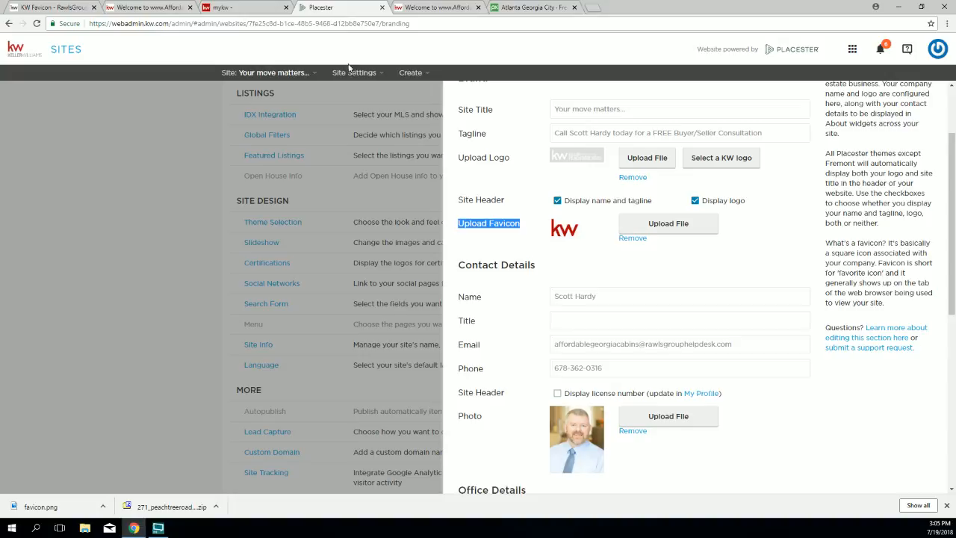
Step: Upload favicon.png from the Desktop as the Placester site's favicon
click(673, 224)
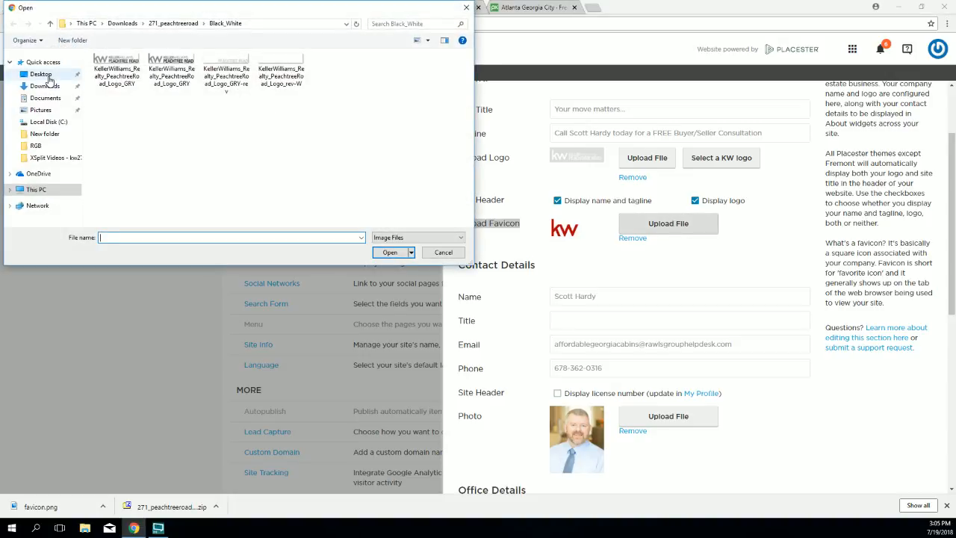
click(41, 74)
click(171, 80)
click(390, 251)
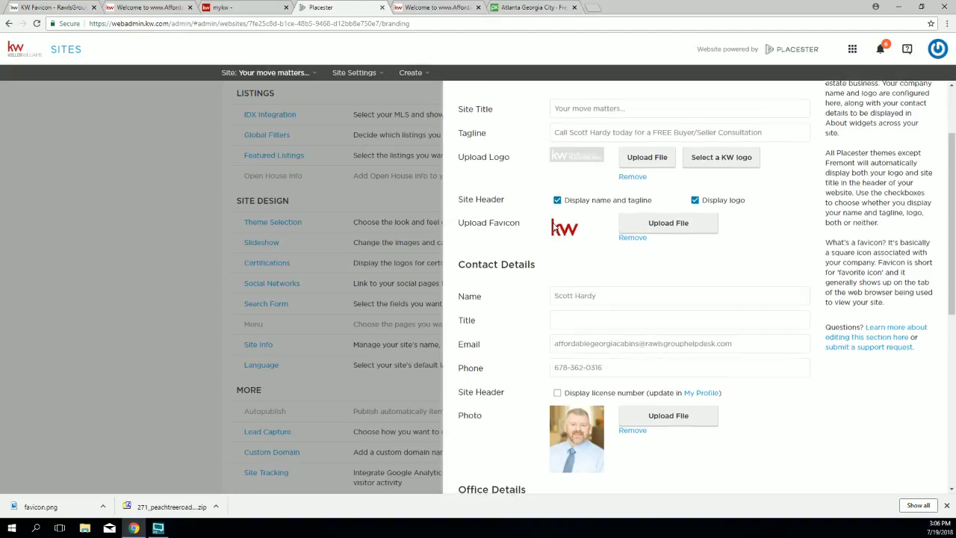
Step: Scroll down to Contact Details and highlight the contact name entry
scroll(554, 228, down, 2)
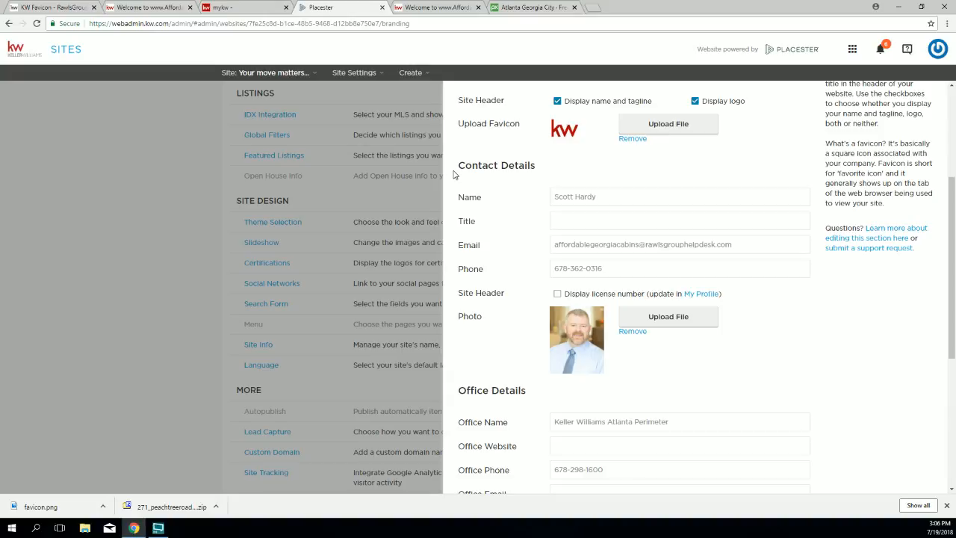
drag(453, 166, 518, 175)
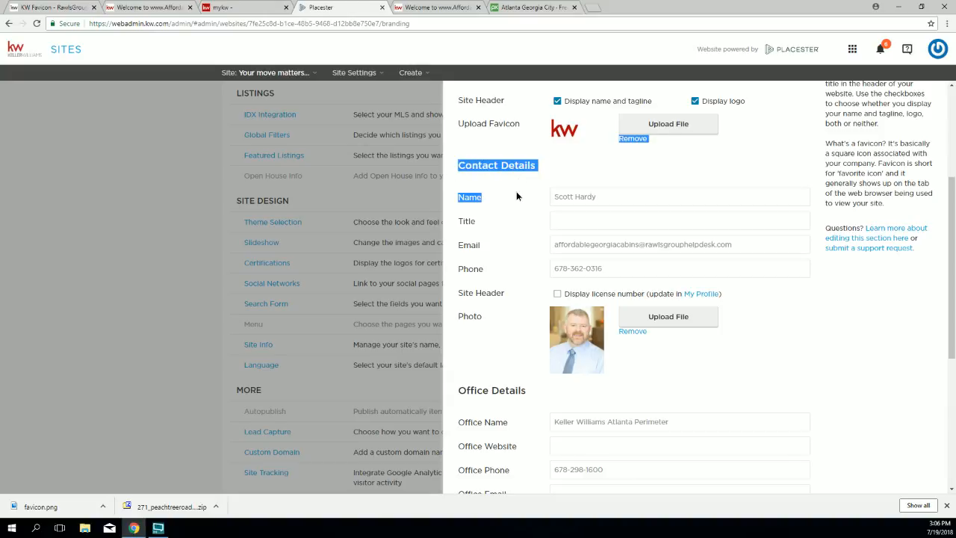
click(516, 195)
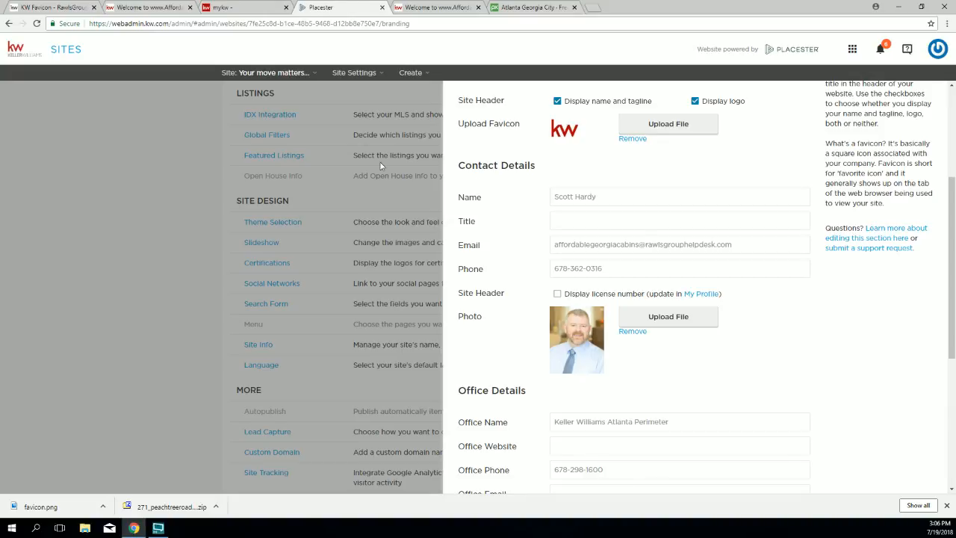
click(611, 196)
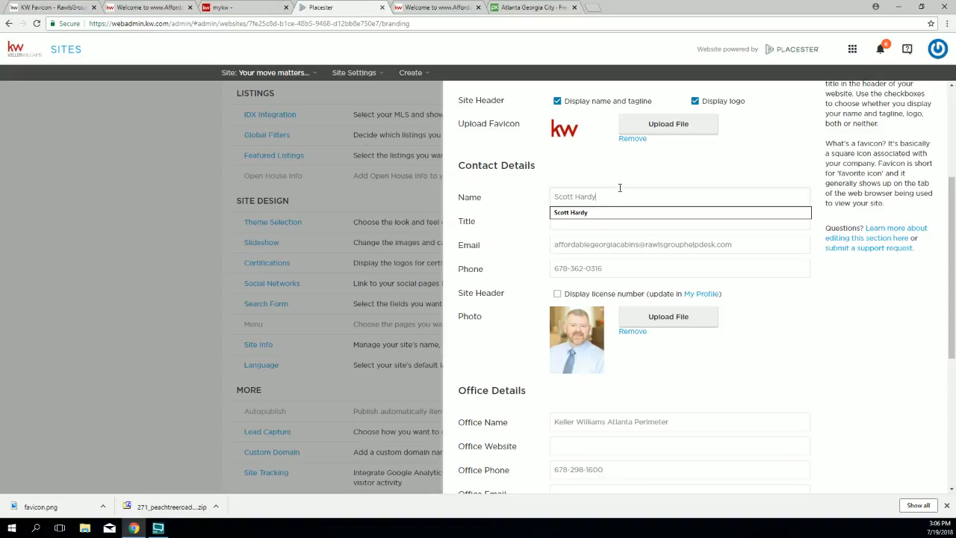
click(554, 201)
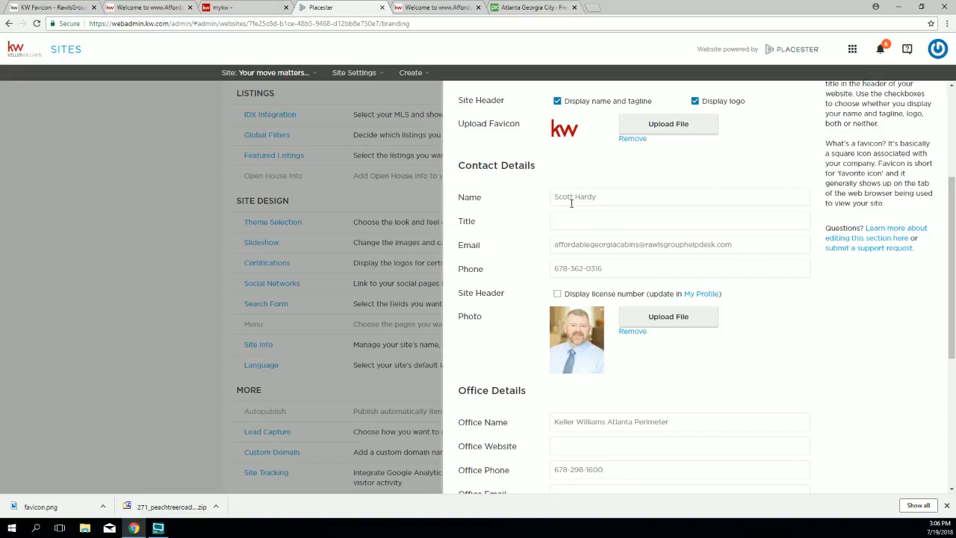
drag(600, 197, 544, 208)
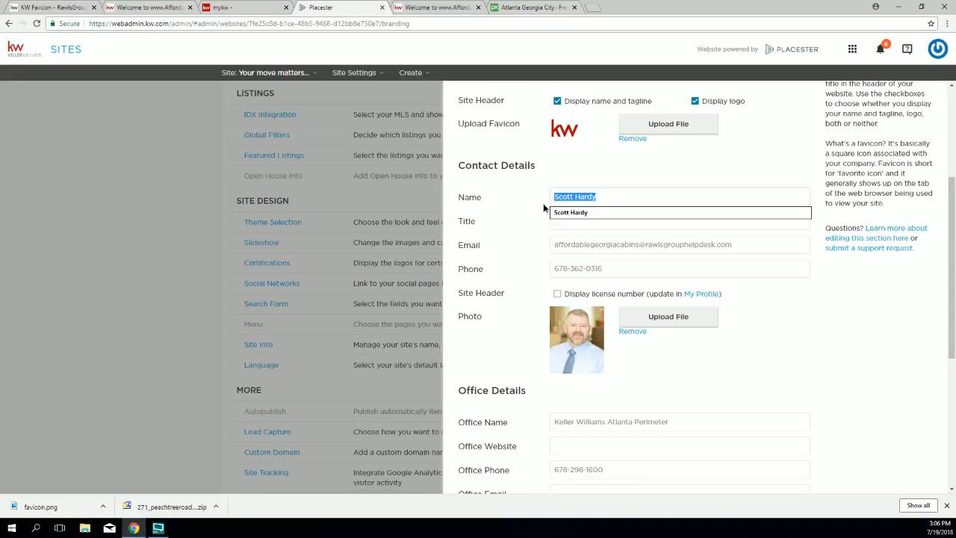
click(528, 243)
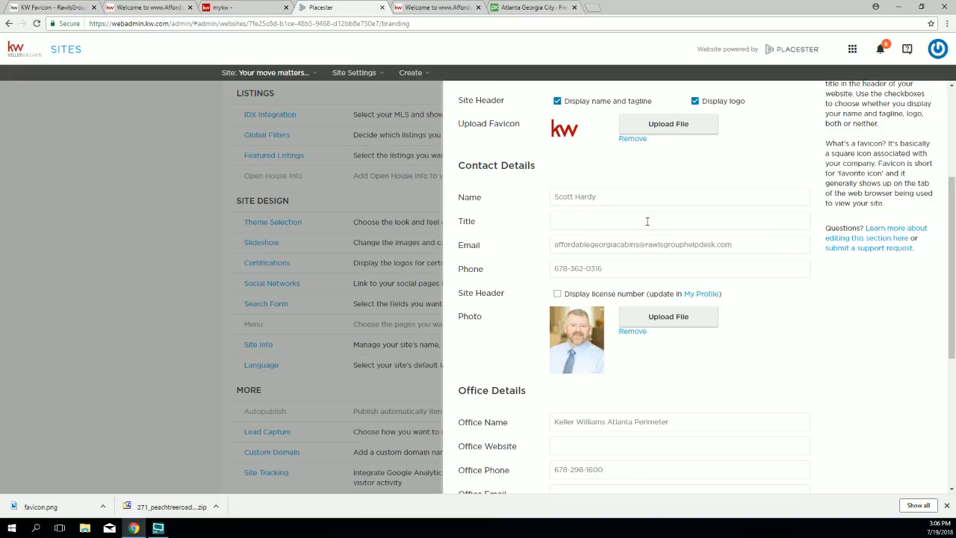
Step: Highlight the Title and Email labels, the contact email address and phone number
drag(486, 221, 457, 224)
drag(481, 247, 455, 247)
drag(740, 245, 543, 249)
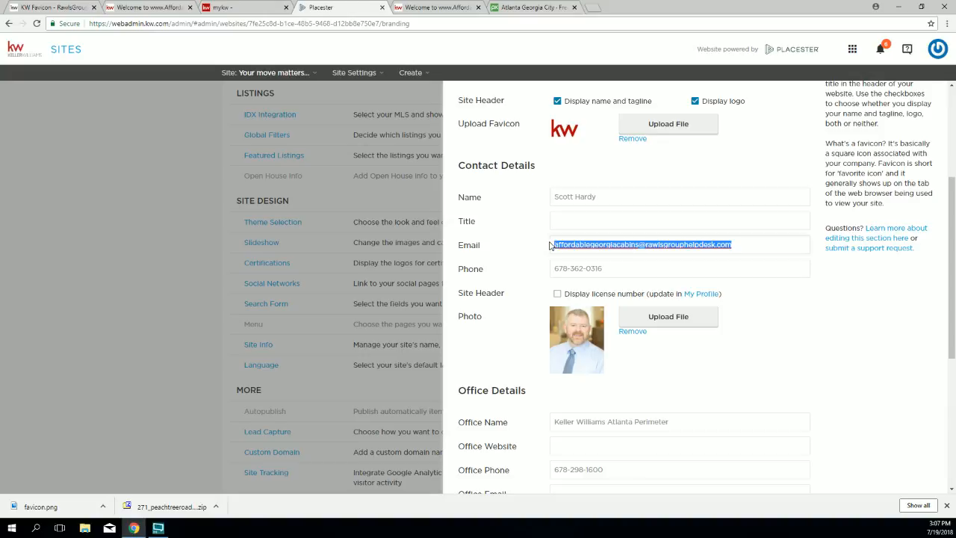
click(598, 268)
drag(598, 268, 553, 268)
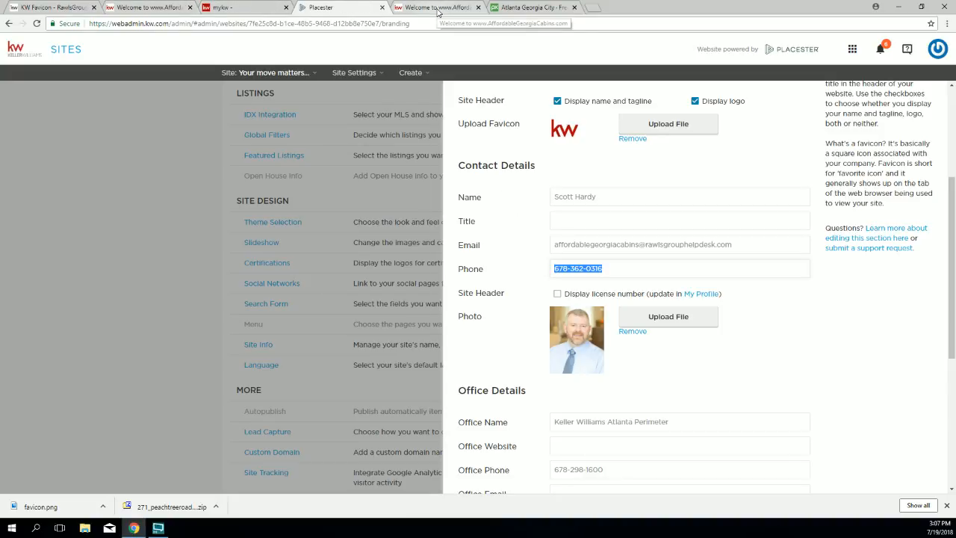
Step: Glance at the live AffordableGeorgiaCabins.com site, then open the MyKW home page
click(142, 7)
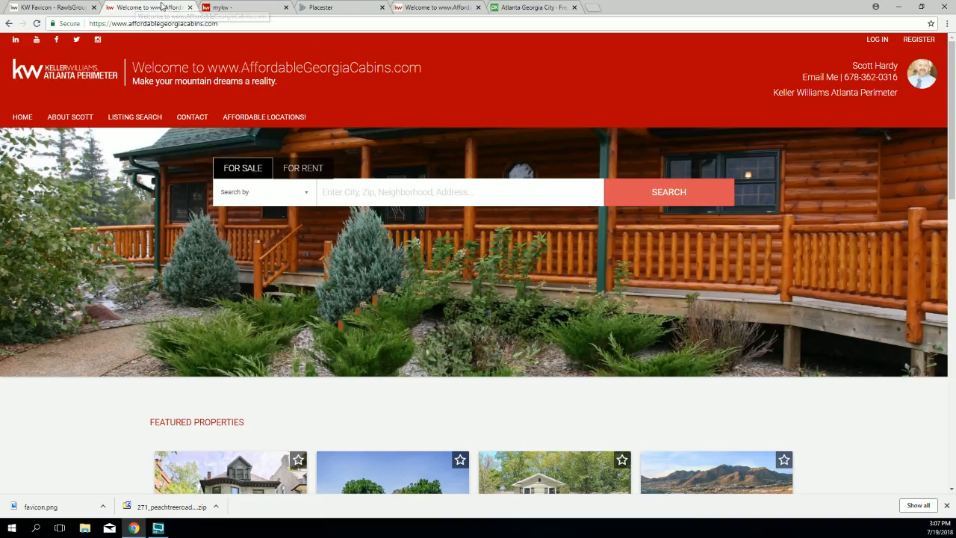
click(234, 10)
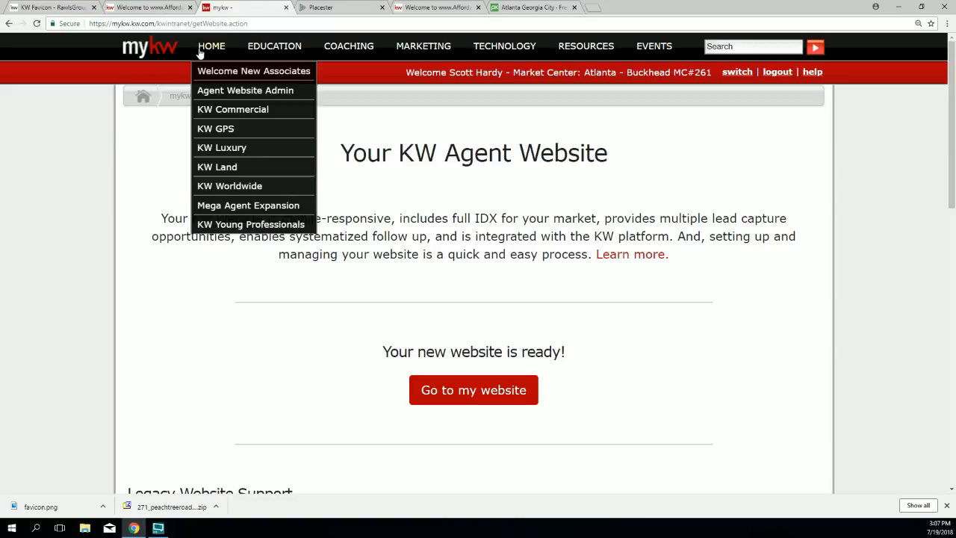
click(206, 52)
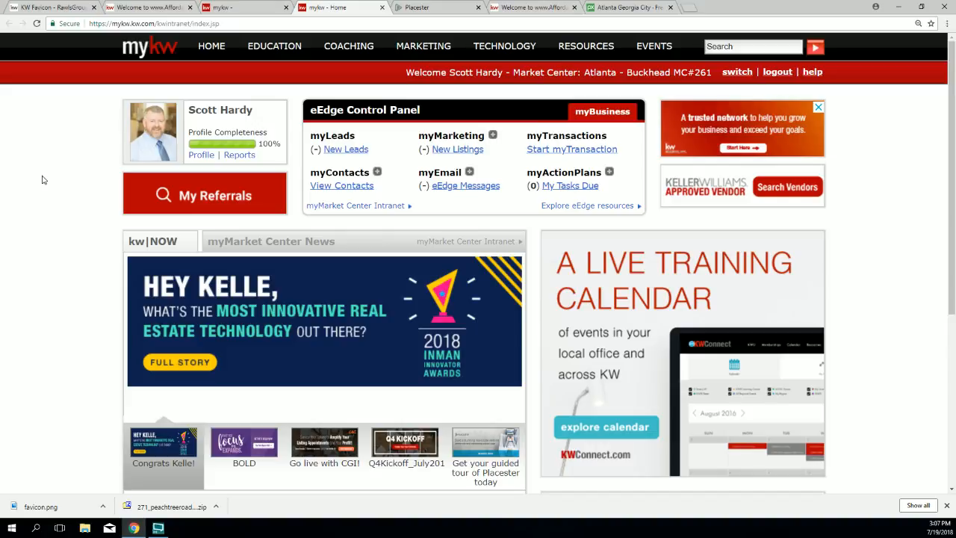
Step: Save the agent's MyKW profile photo to the Desktop as a JPEG and return to Placester
mouse_move(275, 46)
right_click(155, 128)
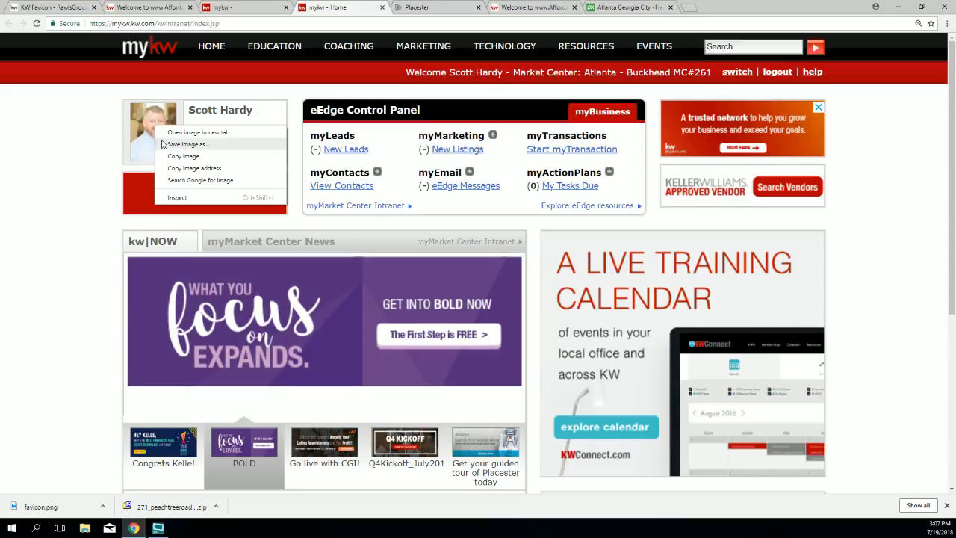
click(173, 148)
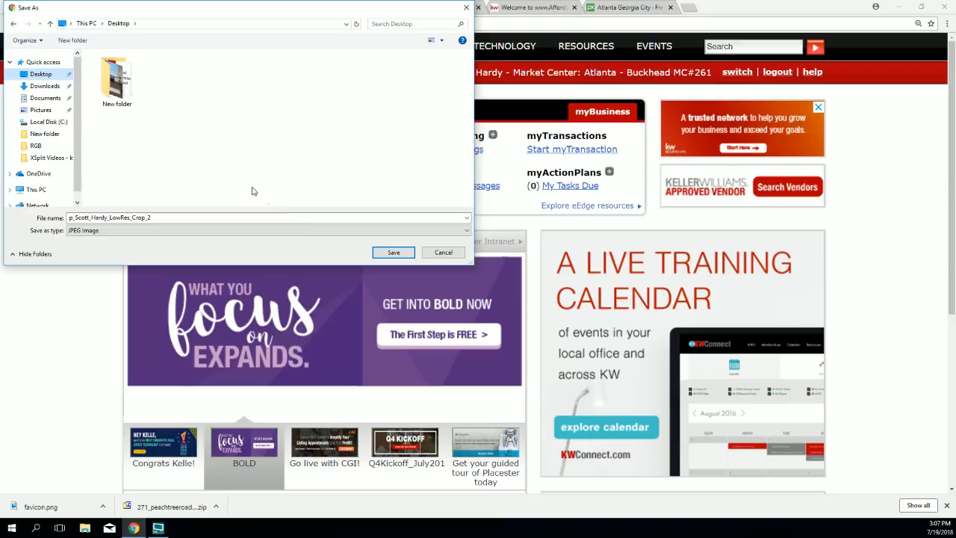
click(394, 253)
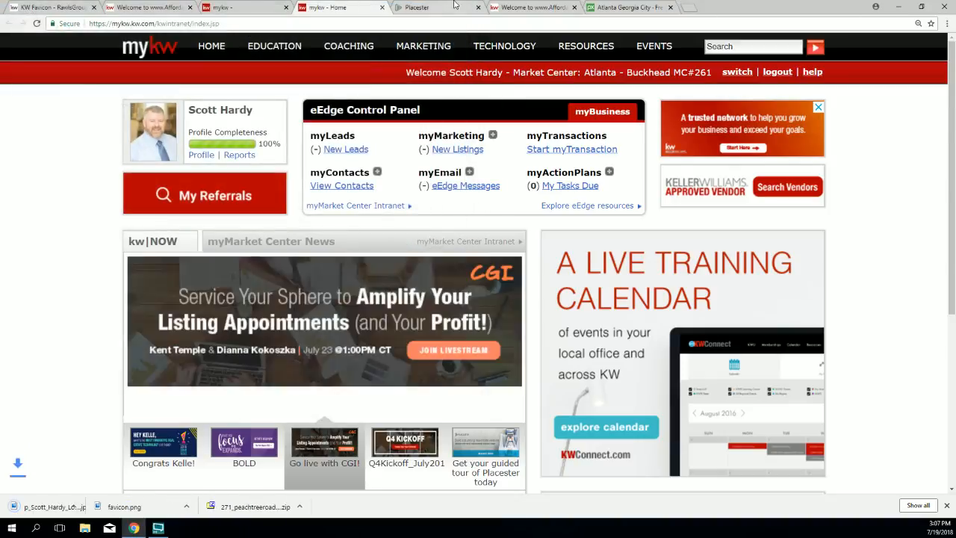
click(423, 9)
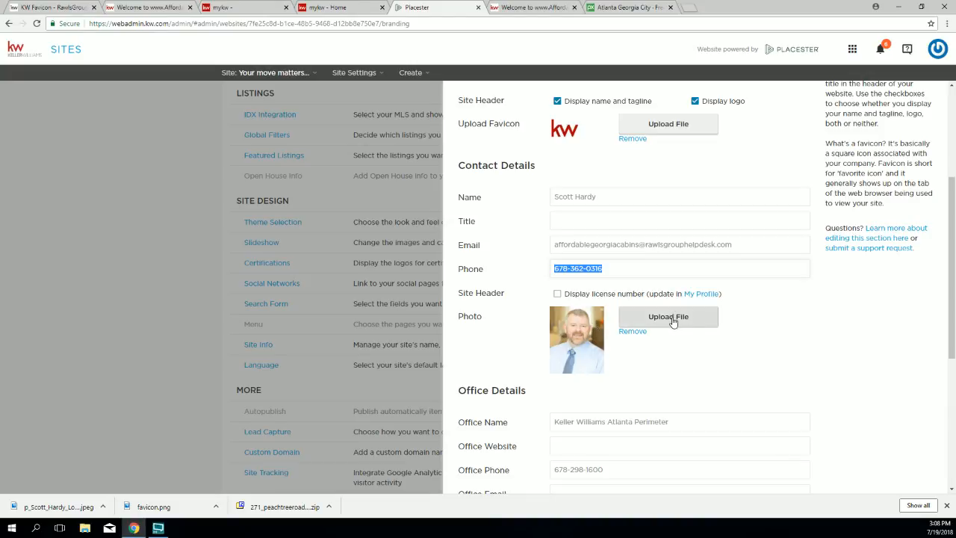
Step: Replace 'Atlanta Perimeter' in Office Name with 'Peachtree Rd', then view the live cabins site
scroll(672, 322, down, 2)
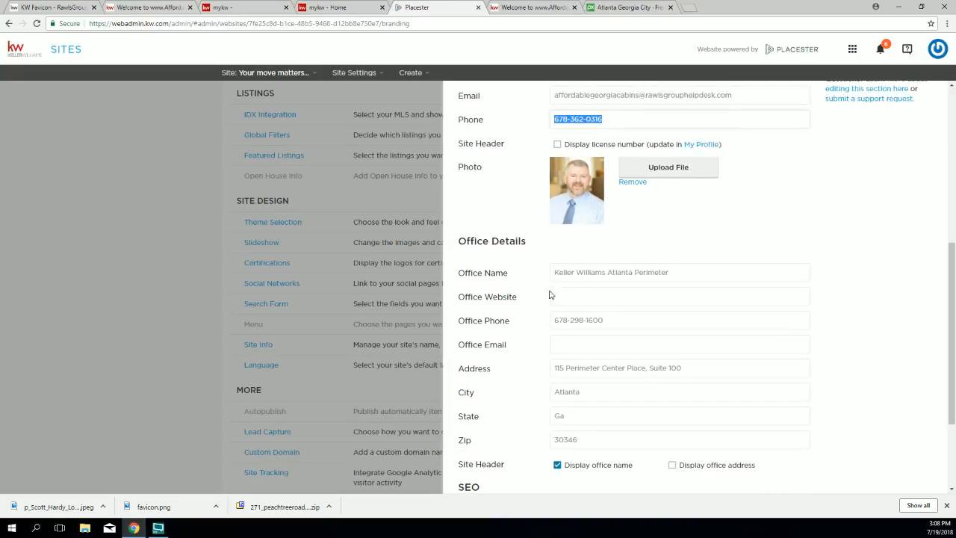
drag(677, 272, 608, 278)
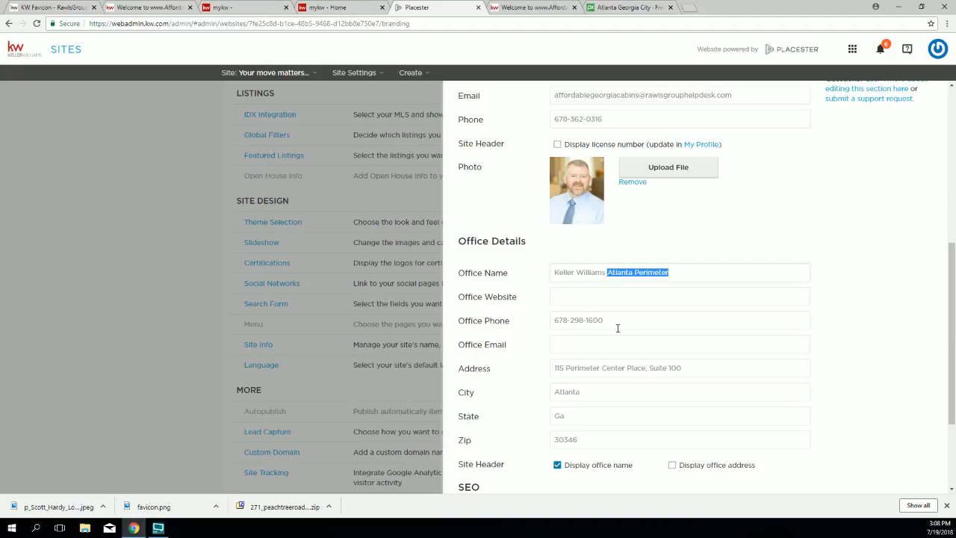
text(Peach)
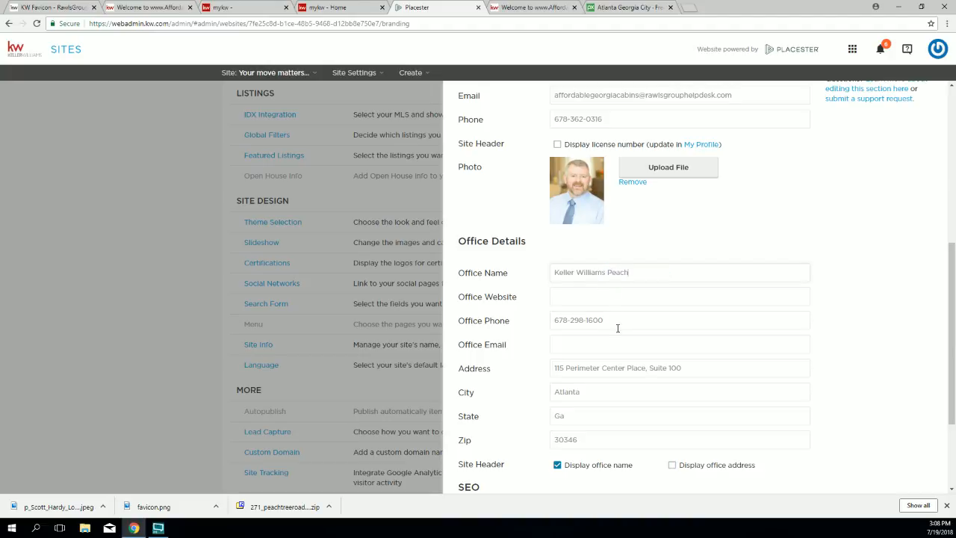
text(tree Rd)
click(152, 9)
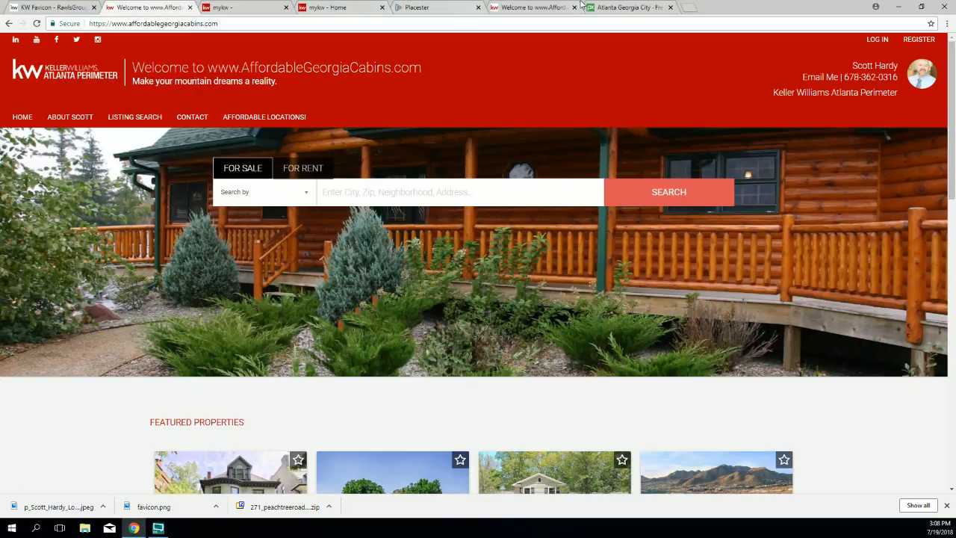
Step: View the Peachtree Road version of the cabins site with the Atlanta skyline banner
click(532, 9)
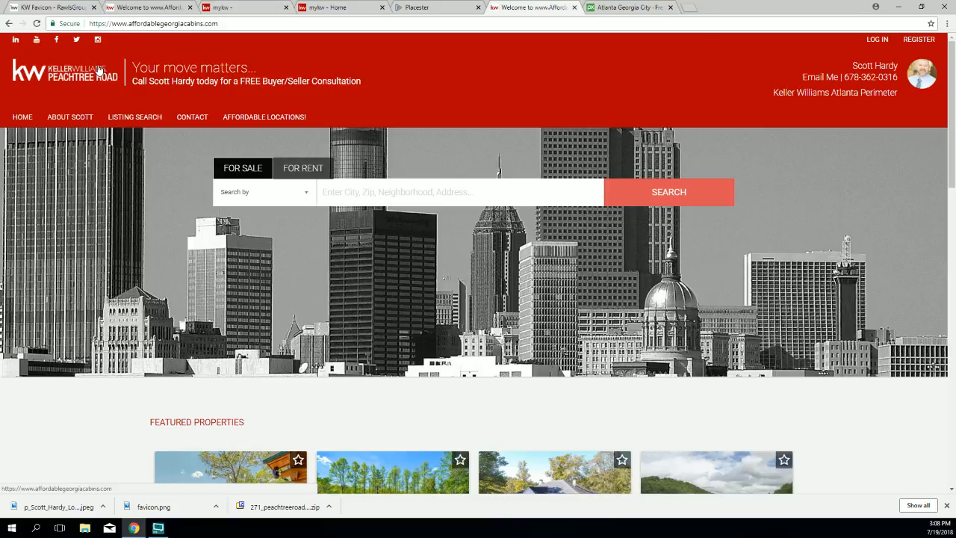
Step: Close the outdated cabins site tab and compare the live site header and myKW page
click(190, 8)
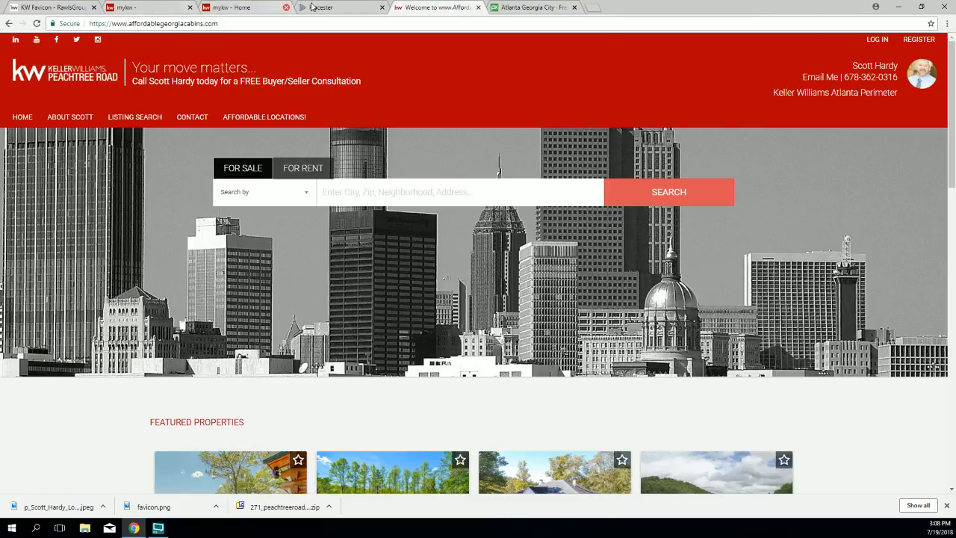
click(348, 9)
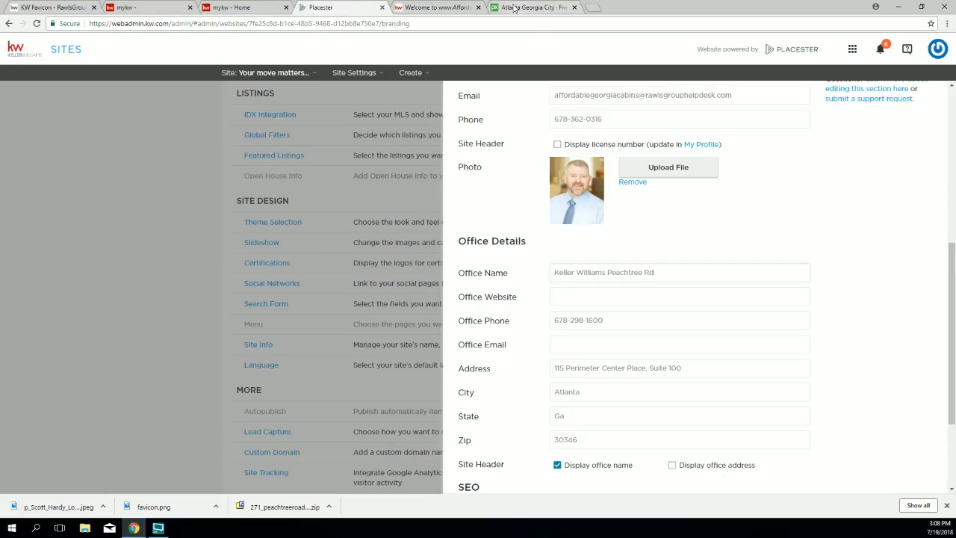
click(451, 7)
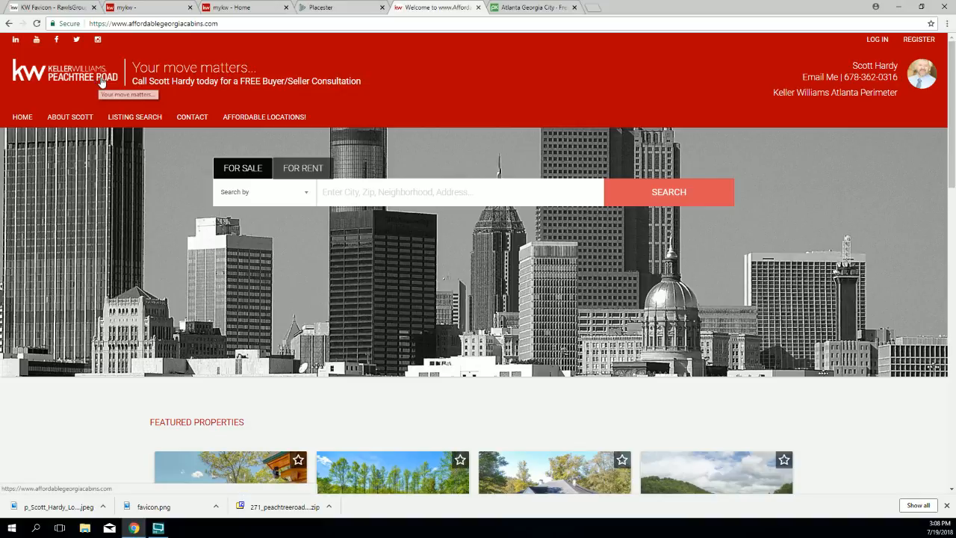
click(222, 8)
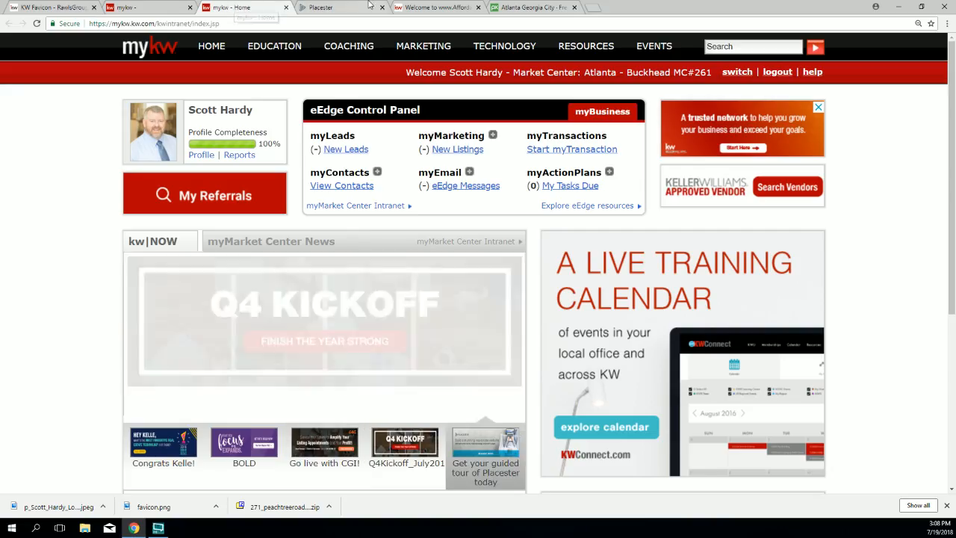
click(336, 8)
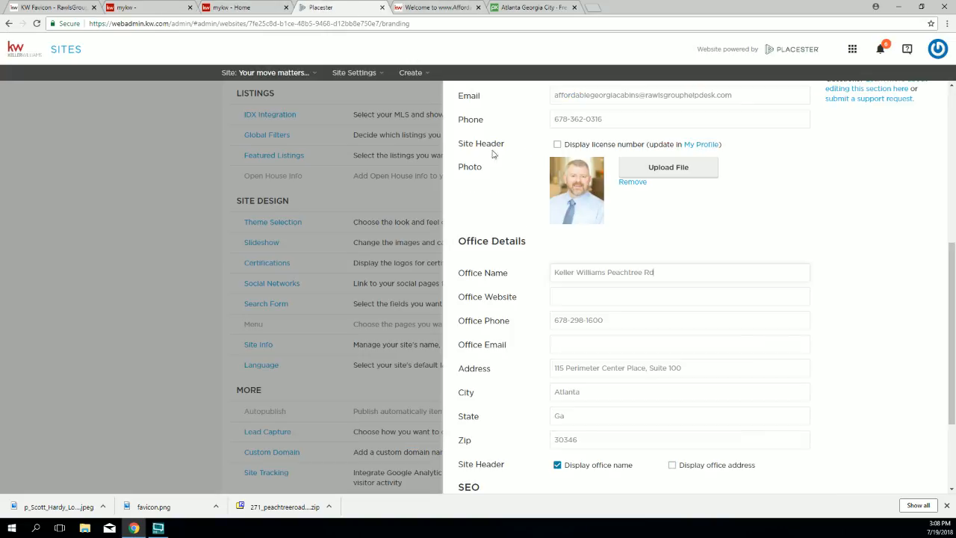
Step: Change the office name ending from 'Rd' to 'Road' in Placester
click(650, 272)
key(BackSpace)
text(oad)
drag(451, 240, 530, 276)
click(529, 276)
Step: Select the old office phone number and start typing the new one, beginning with 419
triple_click(457, 299)
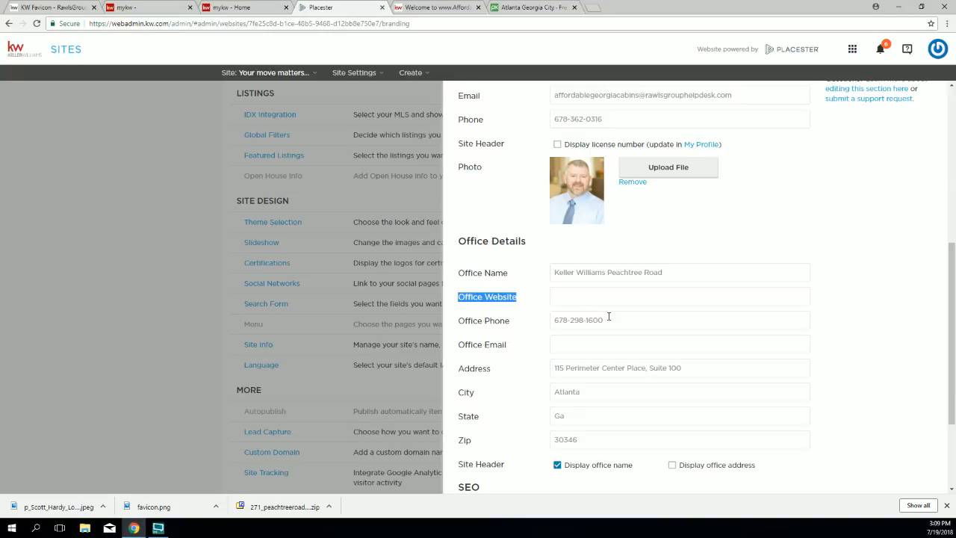
drag(610, 322, 531, 325)
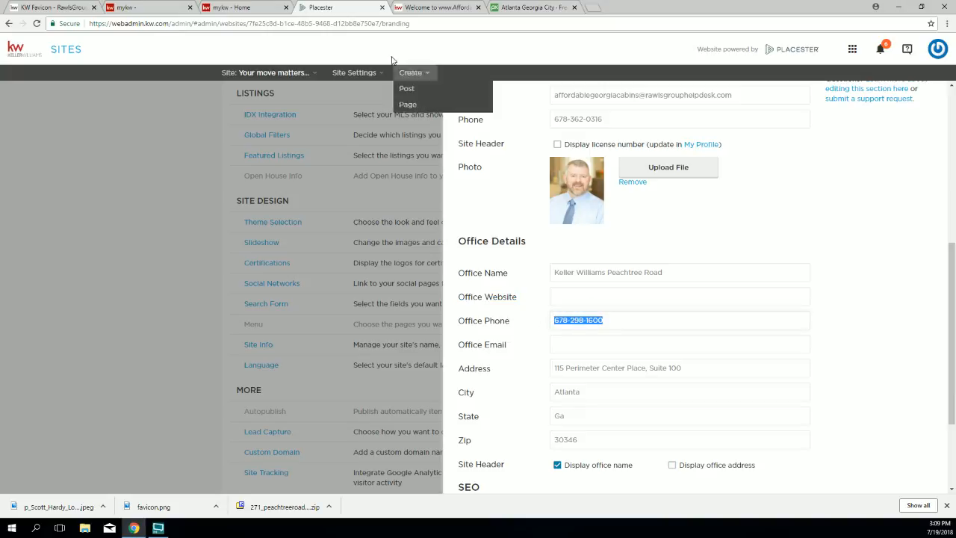
click(595, 9)
click(574, 7)
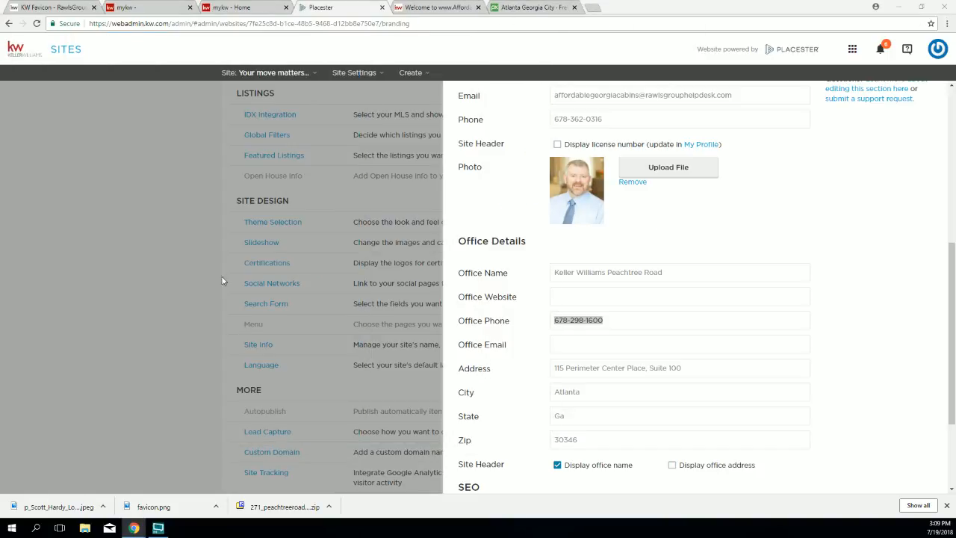
drag(619, 323, 457, 318)
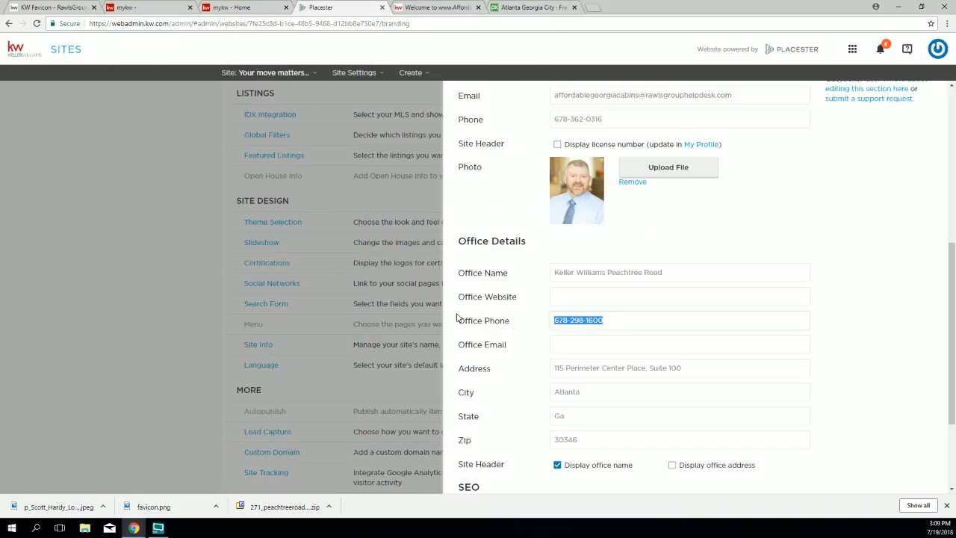
text(419)
Step: Fill the Office Phone field with the suggested new office number
key(BackSpace)
key(BackSpace)
key(Down)
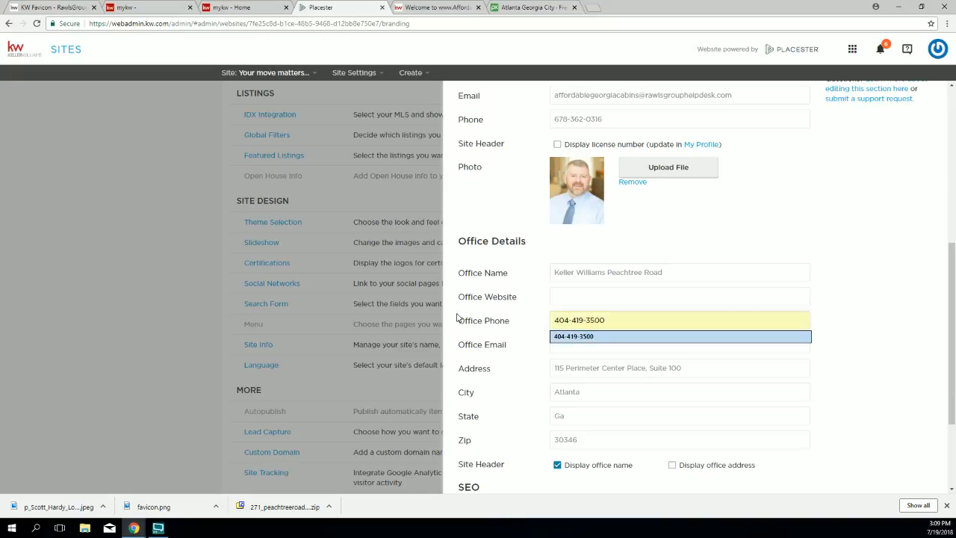
click(527, 351)
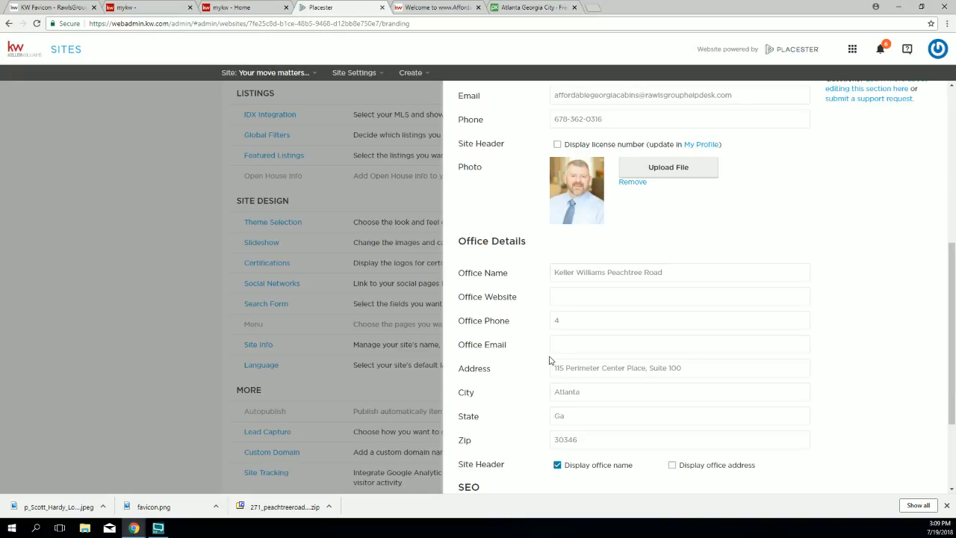
click(566, 325)
click(566, 337)
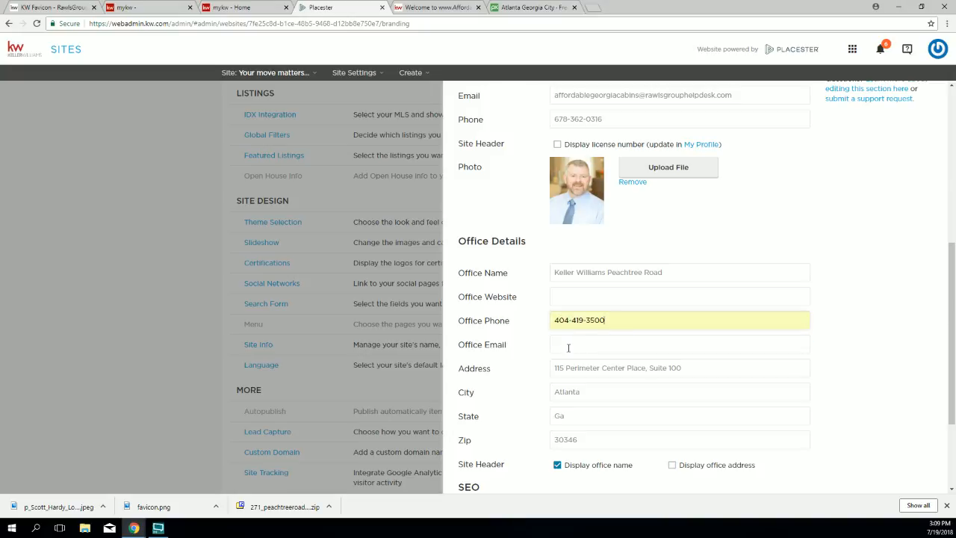
Step: Paste the new street address with 'NE' and change the zip code's ending to 19
drag(711, 364, 552, 368)
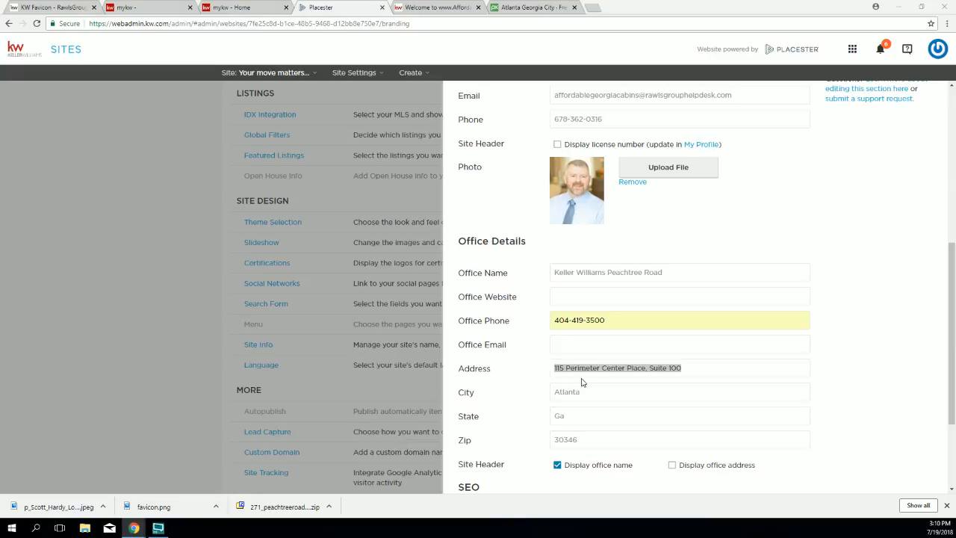
click(604, 370)
drag(688, 367, 541, 367)
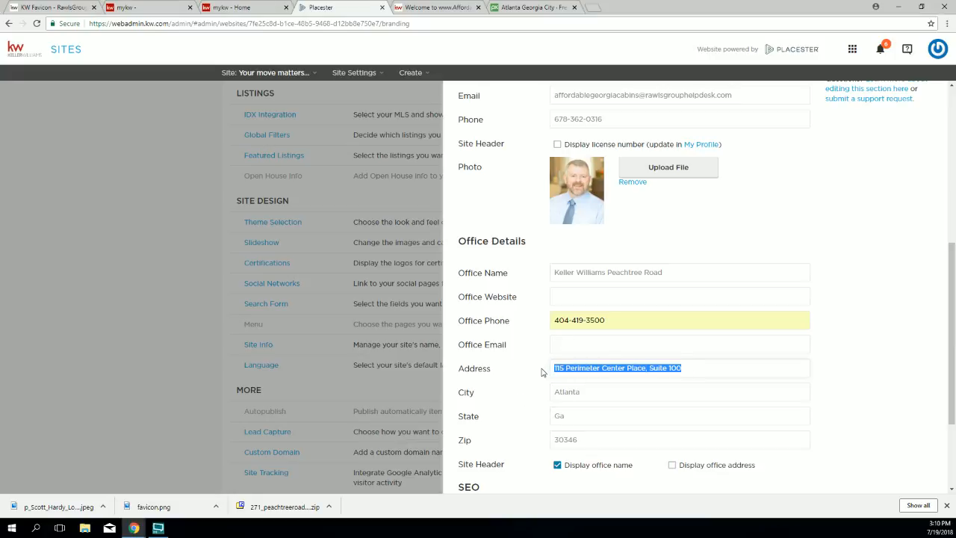
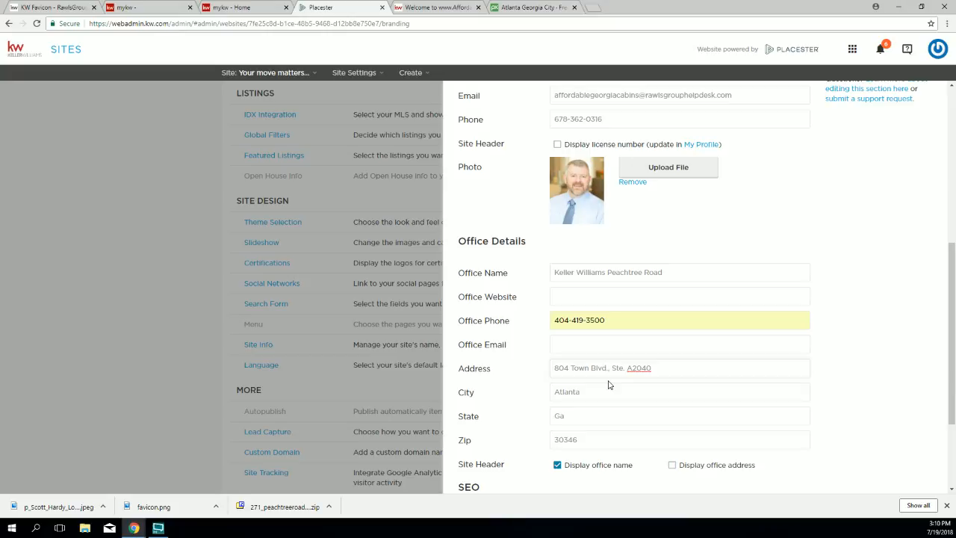
drag(588, 446, 574, 455)
text(19)
scroll(773, 319, down, 2)
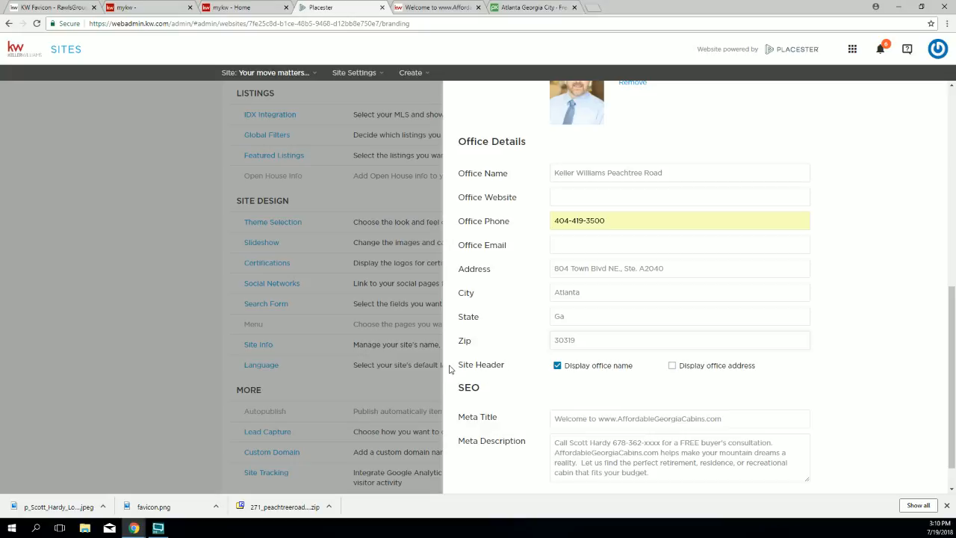
Step: Save the updated contact and office details in Placester's branding settings
drag(457, 366, 490, 368)
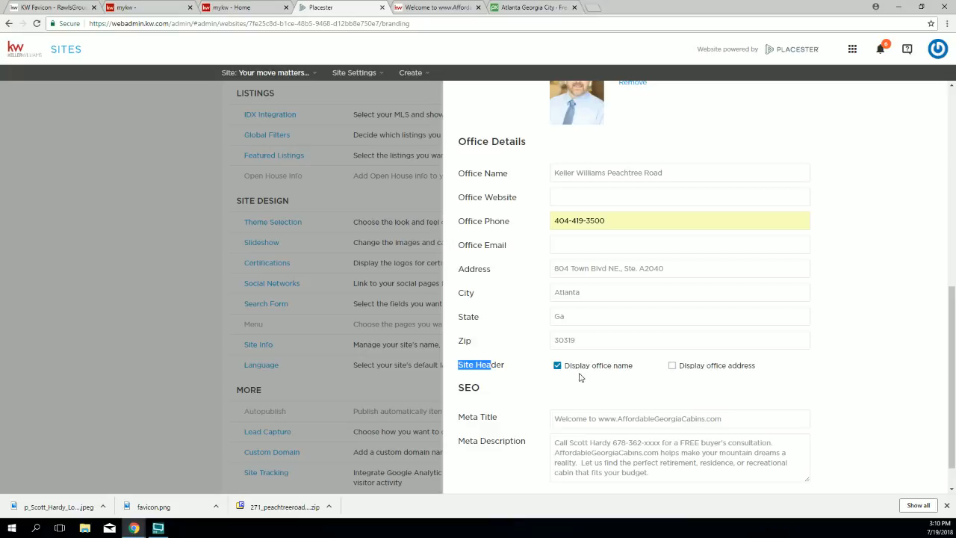
scroll(583, 380, up, 1)
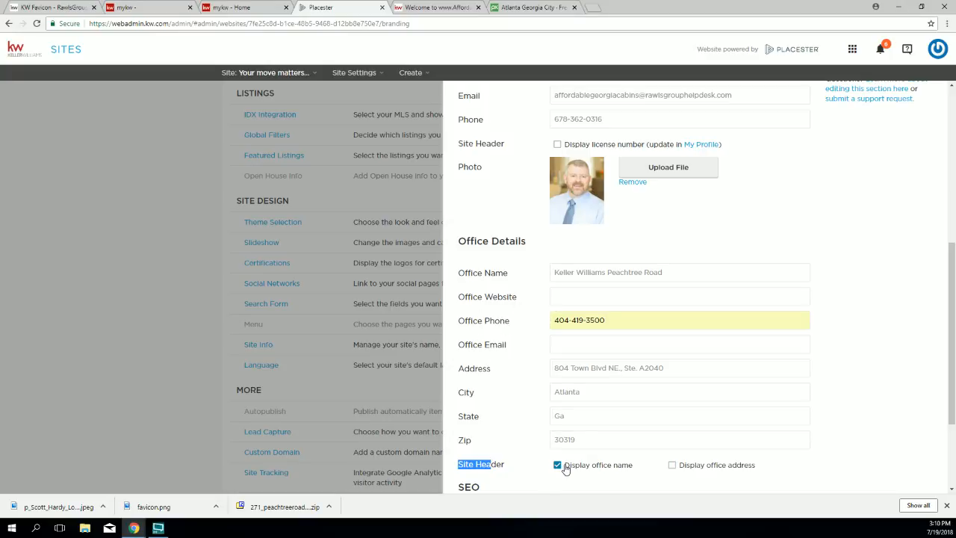
scroll(523, 374, down, 2)
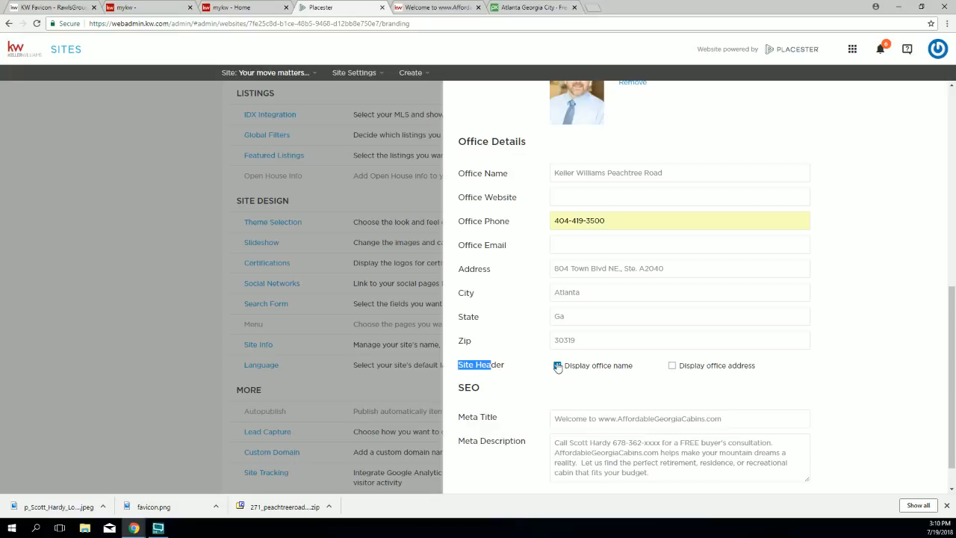
scroll(764, 401, down, 1)
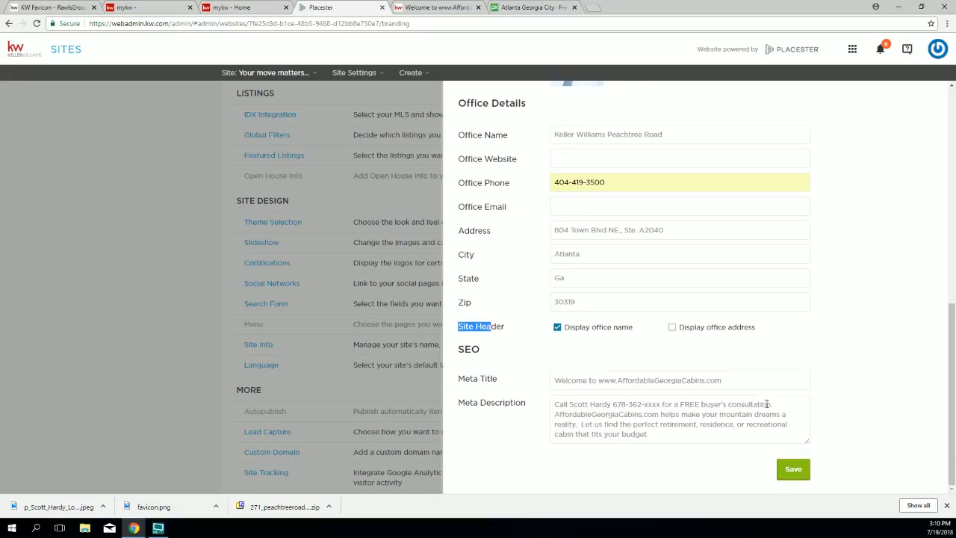
click(793, 470)
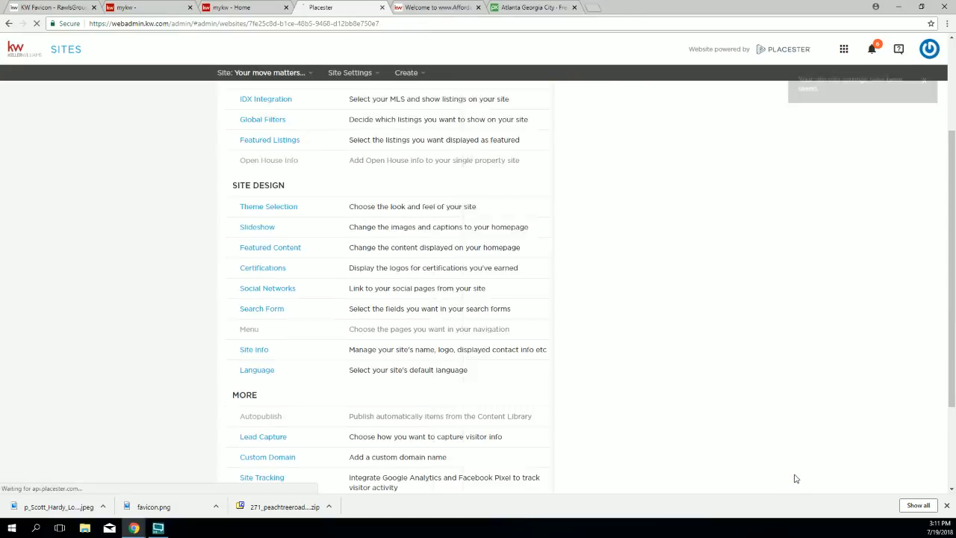
Step: Reload the live site and check the Keller Williams Peachtree Road line in the header
click(419, 8)
click(37, 24)
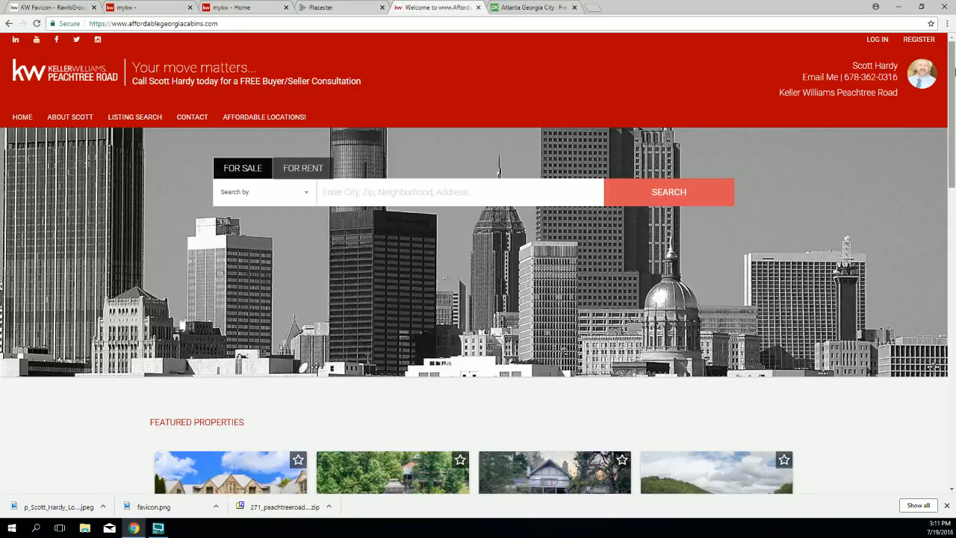
drag(900, 93, 780, 91)
click(660, 82)
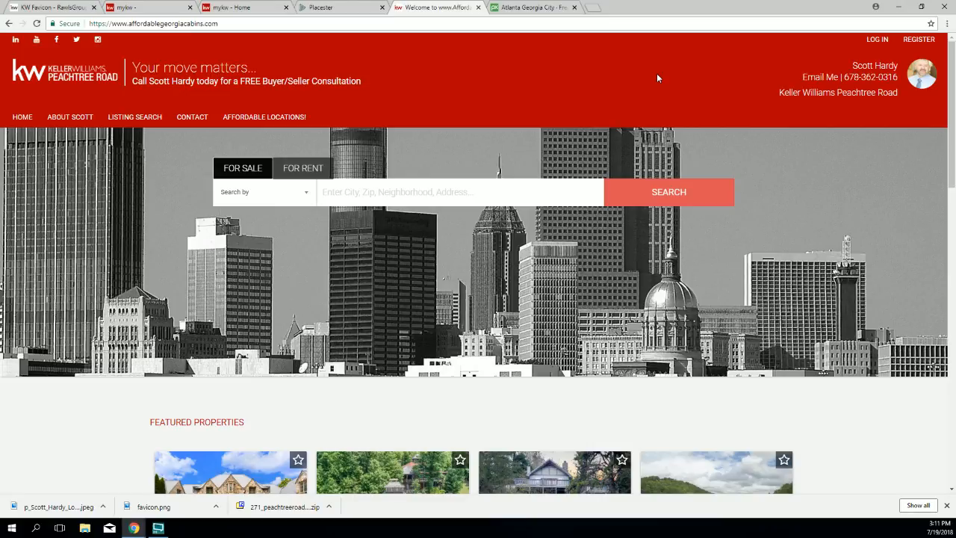
scroll(799, 213, down, 2)
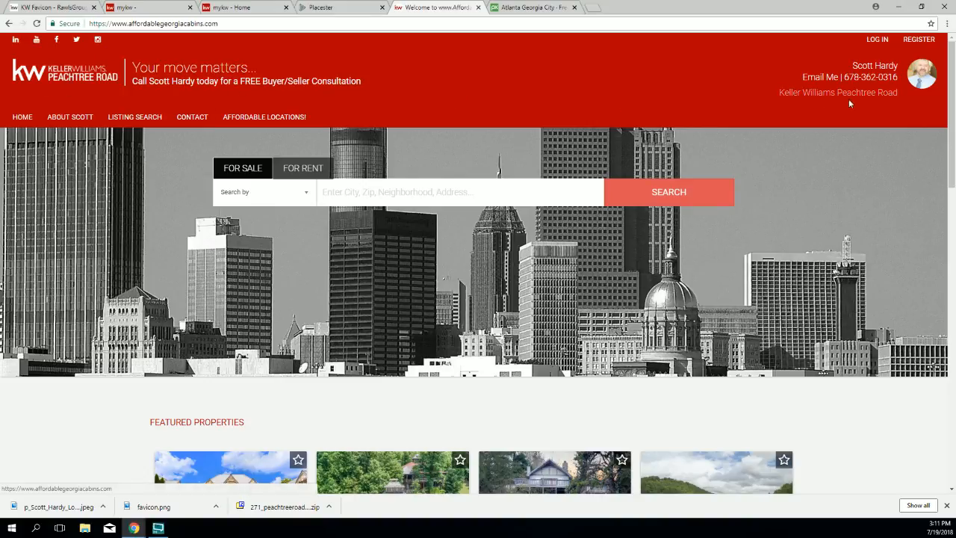
drag(901, 93, 778, 92)
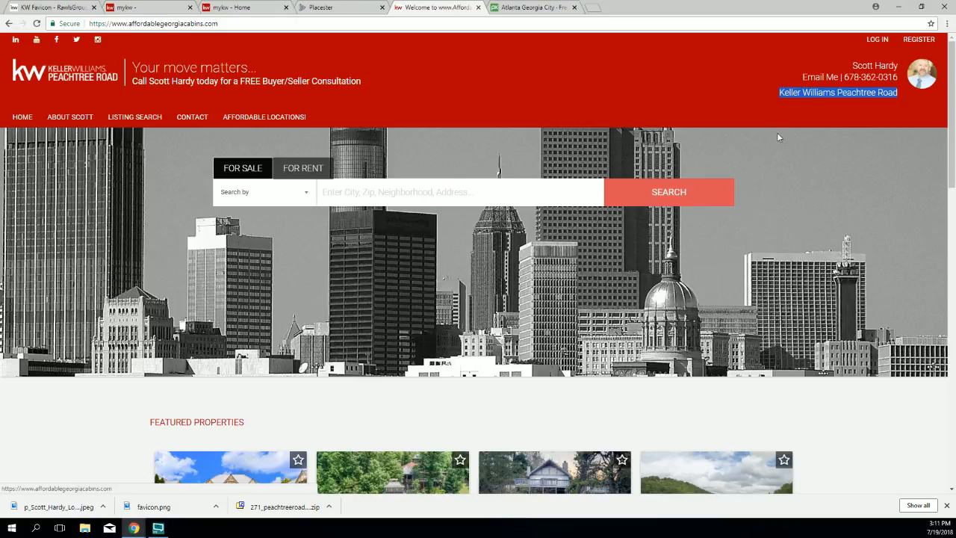
Step: Scroll to the footer and review the office name and agent's name listed there
scroll(778, 136, down, 10)
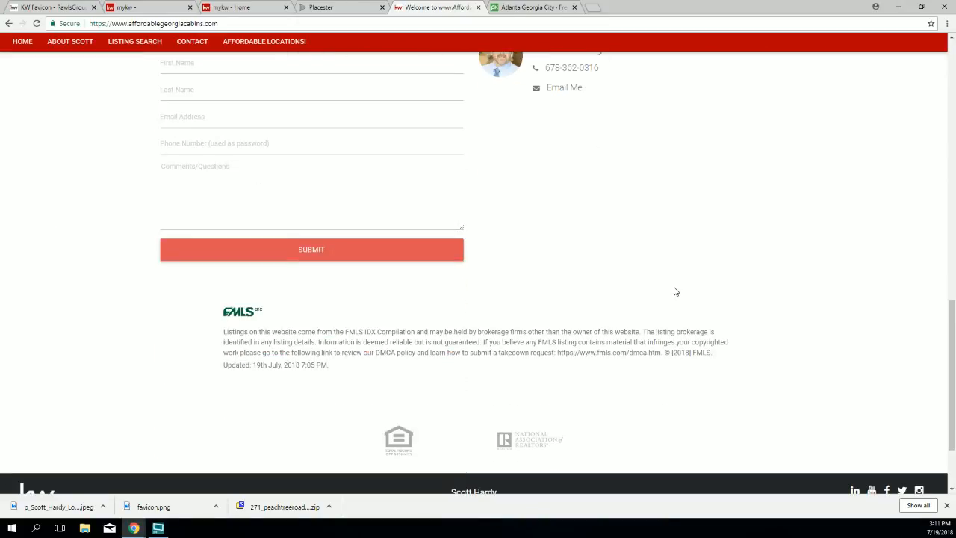
scroll(672, 290, down, 2)
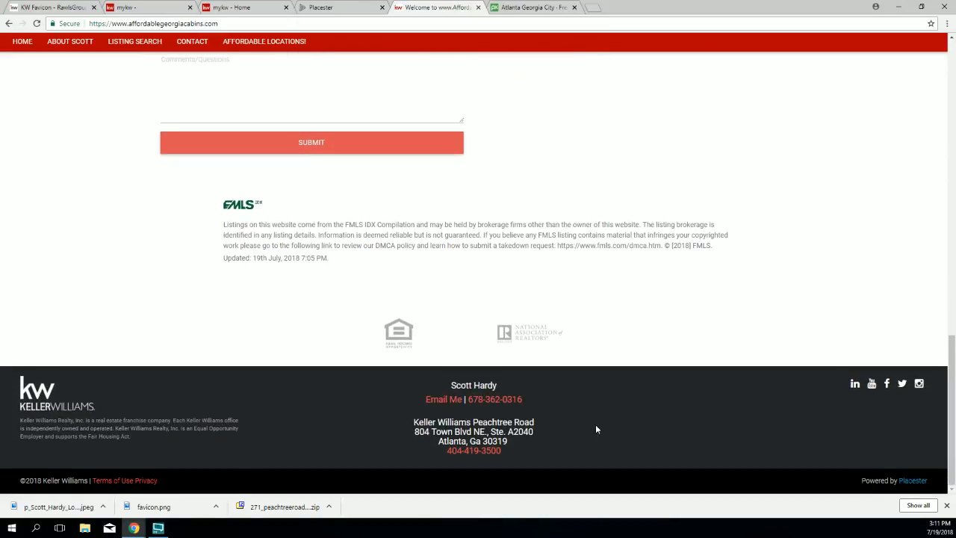
drag(546, 420, 439, 417)
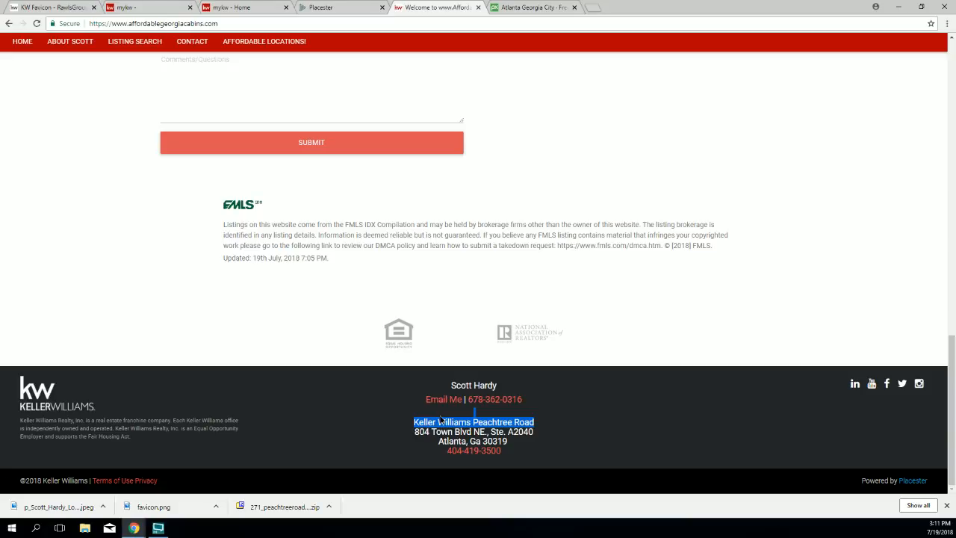
scroll(444, 408, up, 12)
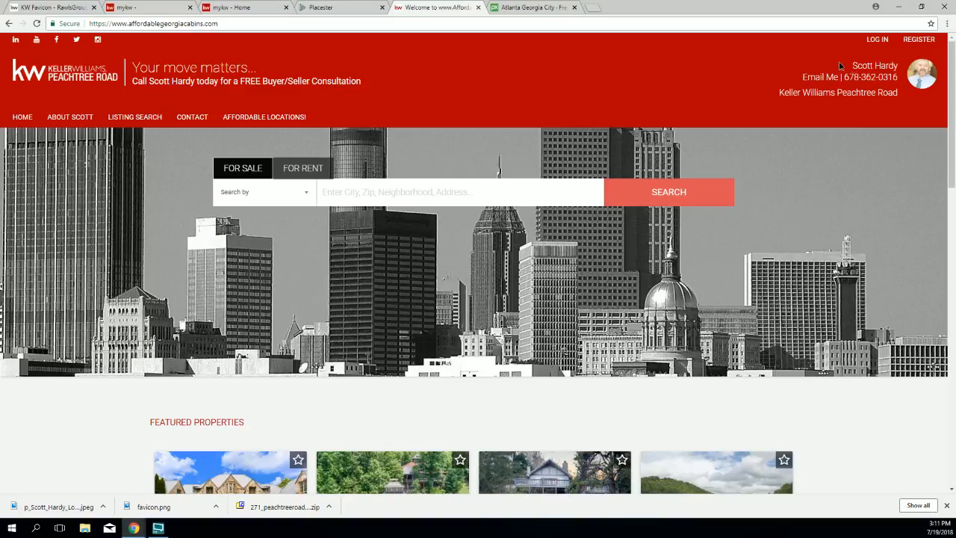
drag(840, 66, 859, 97)
scroll(721, 231, down, 6)
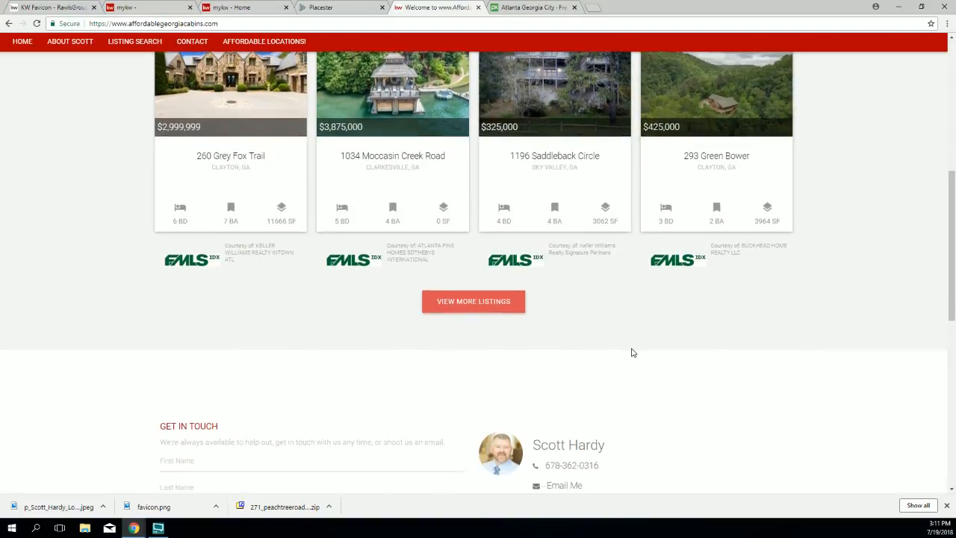
scroll(631, 352, down, 2)
drag(610, 297, 527, 297)
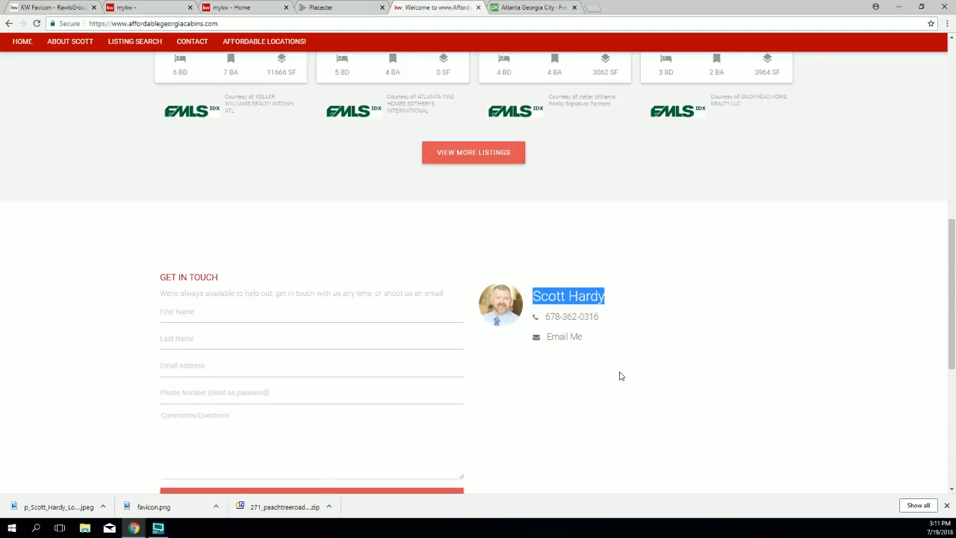
scroll(619, 375, down, 5)
drag(498, 385, 446, 387)
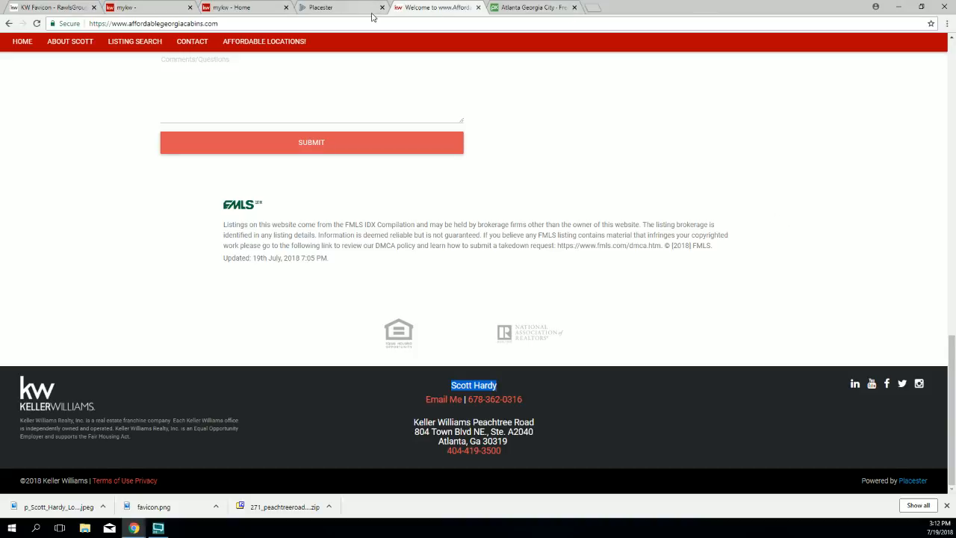
Step: Uncheck Display office name under Site Info's Office Details, then look at Contact Details
click(321, 8)
scroll(288, 331, down, 1)
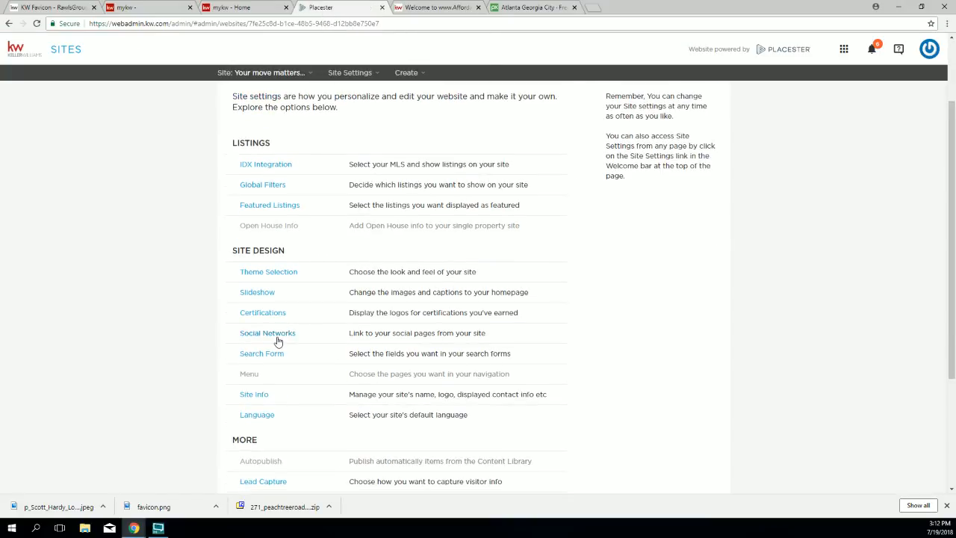
scroll(278, 341, down, 1)
click(254, 343)
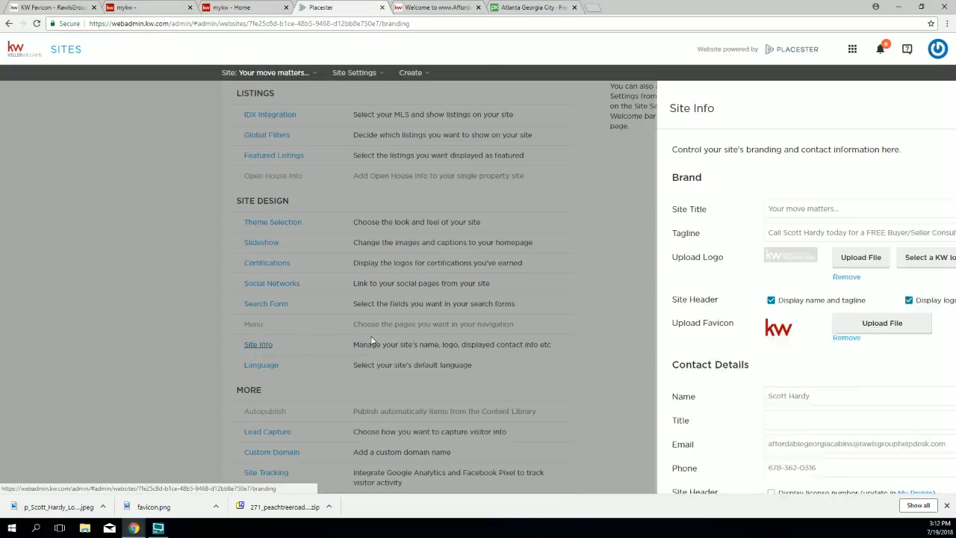
scroll(480, 401, down, 5)
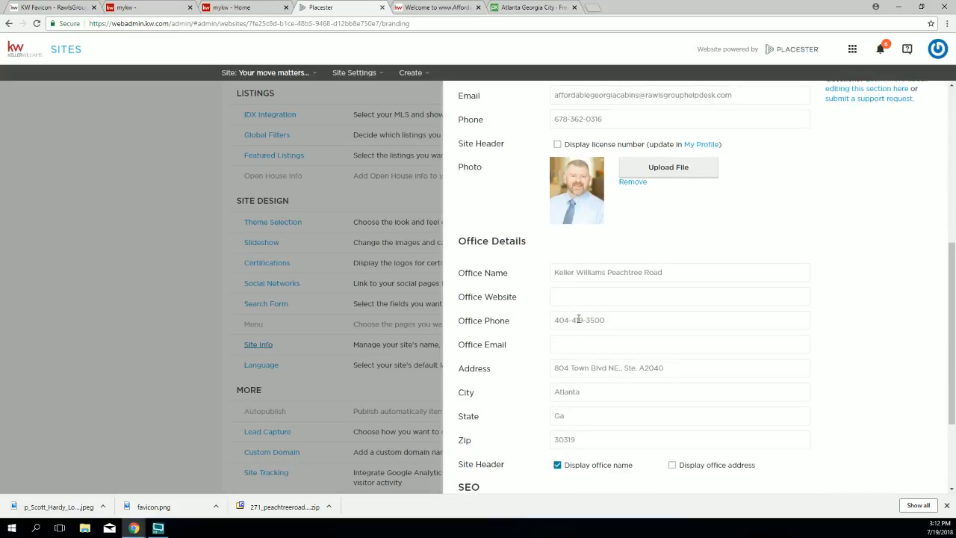
scroll(579, 319, down, 4)
drag(640, 327, 561, 328)
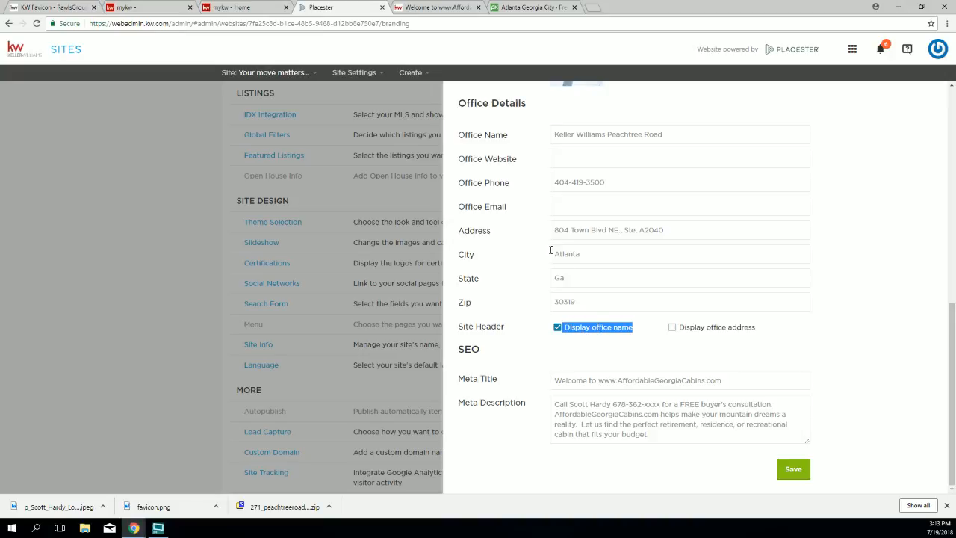
click(556, 327)
scroll(622, 365, up, 3)
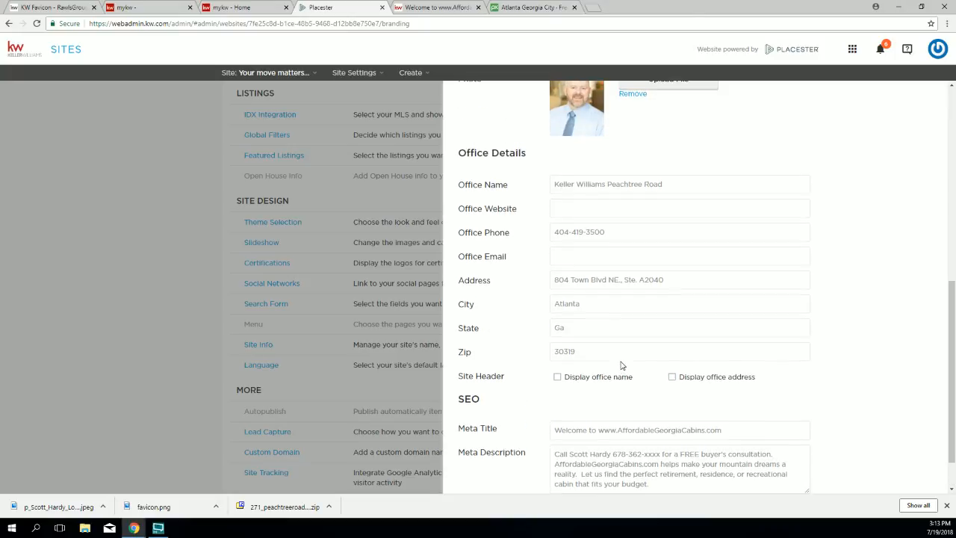
scroll(621, 365, up, 3)
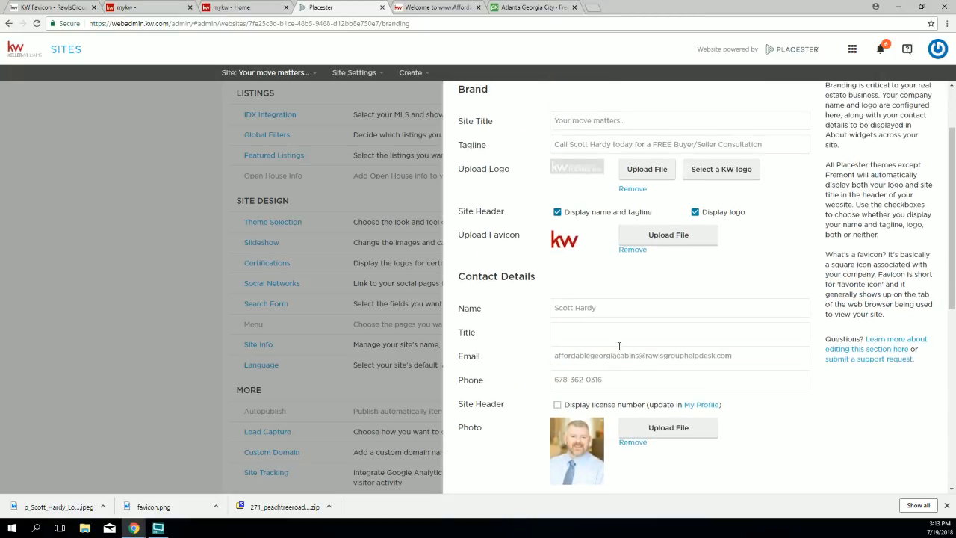
drag(457, 277, 541, 282)
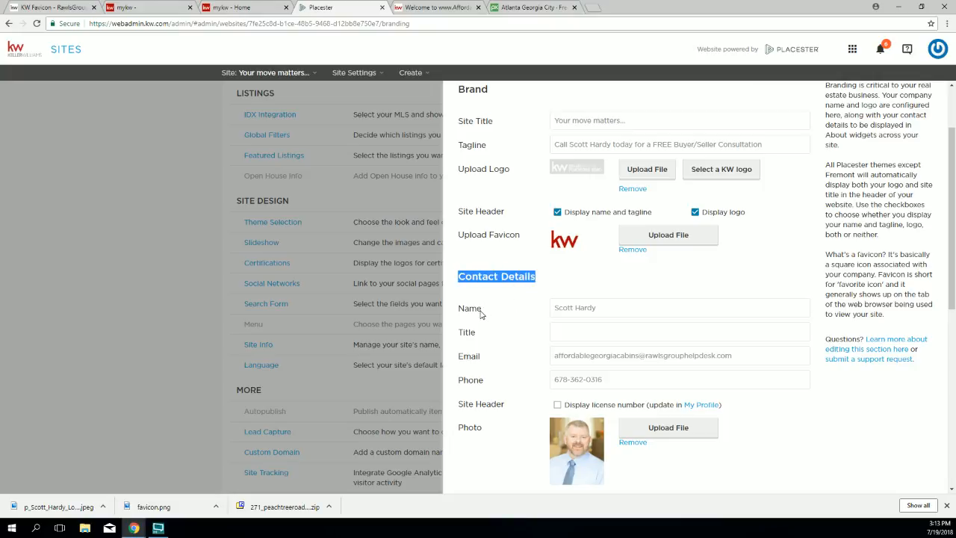
Step: Append '<br> Keller Williams Peachtree Road' to the contact Name, correcting the 'Williams' spelling
drag(483, 312, 462, 310)
click(600, 309)
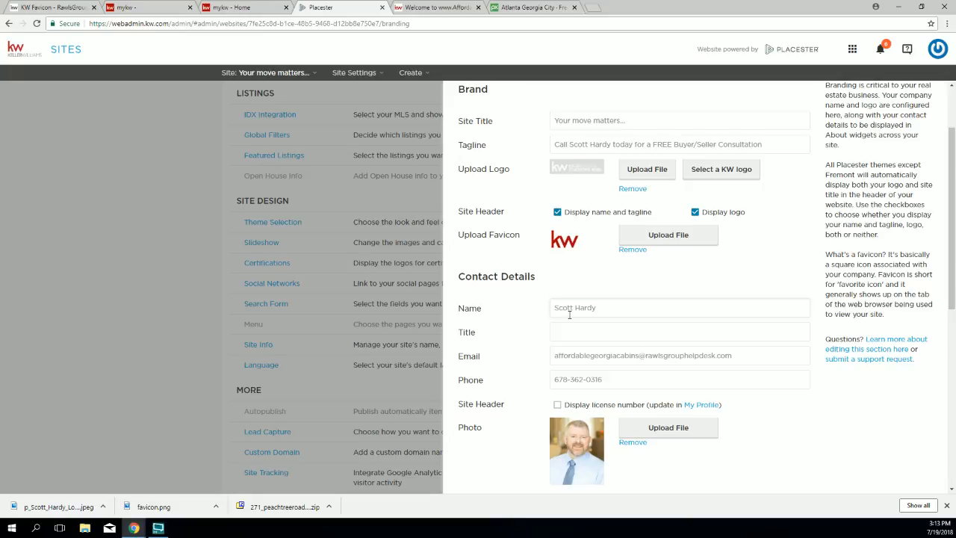
text(<br>)
text(Keller Wiliams Real)
key(BackSpace)
key(BackSpace)
key(BackSpace)
key(BackSpace)
text(Peachtree Road)
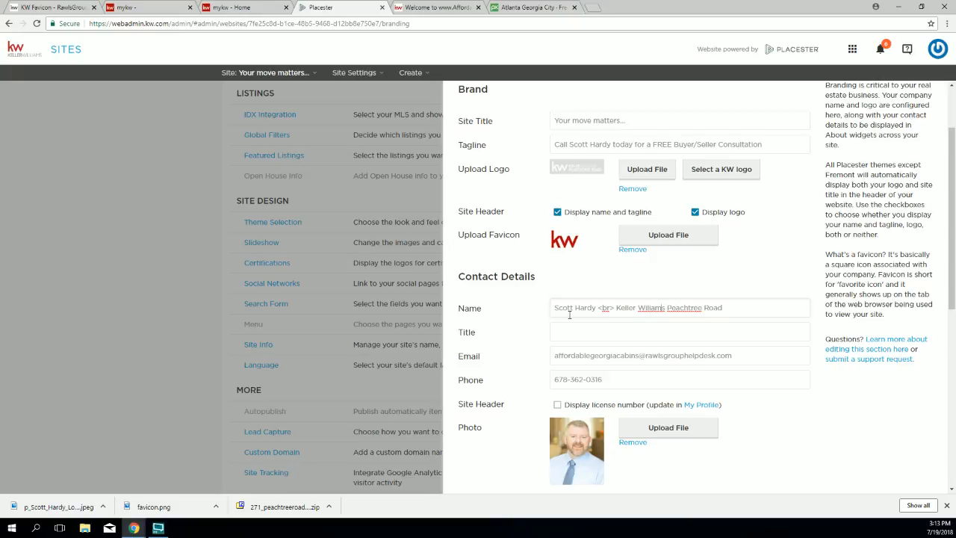
text(l)
right_click(647, 308)
click(666, 315)
Step: Check the Name field's agent name, <br> tag and Keller Williams Peachtree Road, then save Site Info
drag(554, 307, 596, 307)
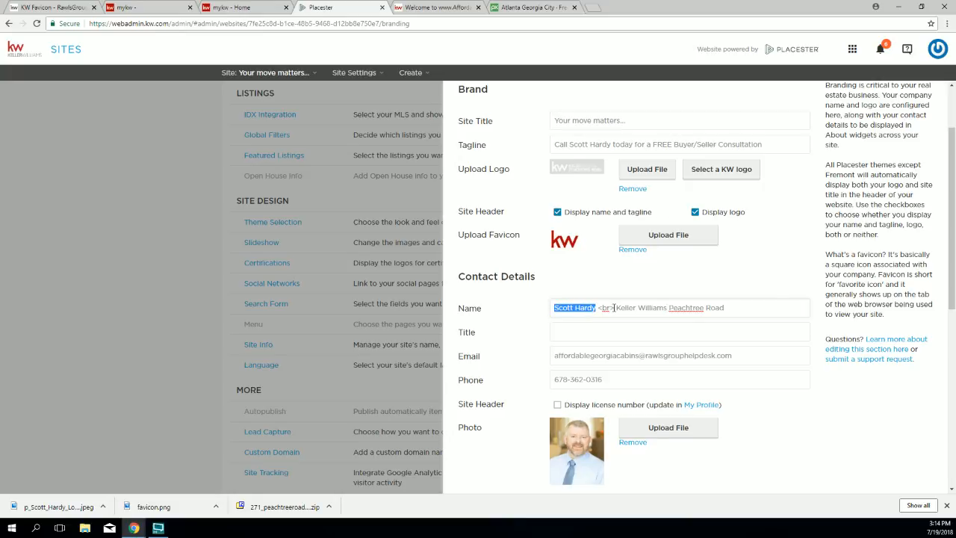
drag(616, 307, 733, 301)
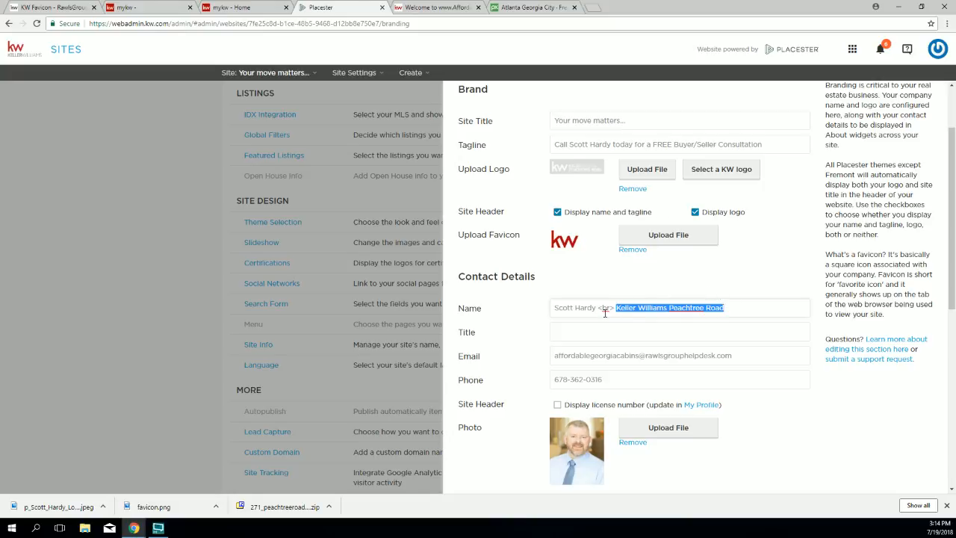
drag(598, 307, 615, 308)
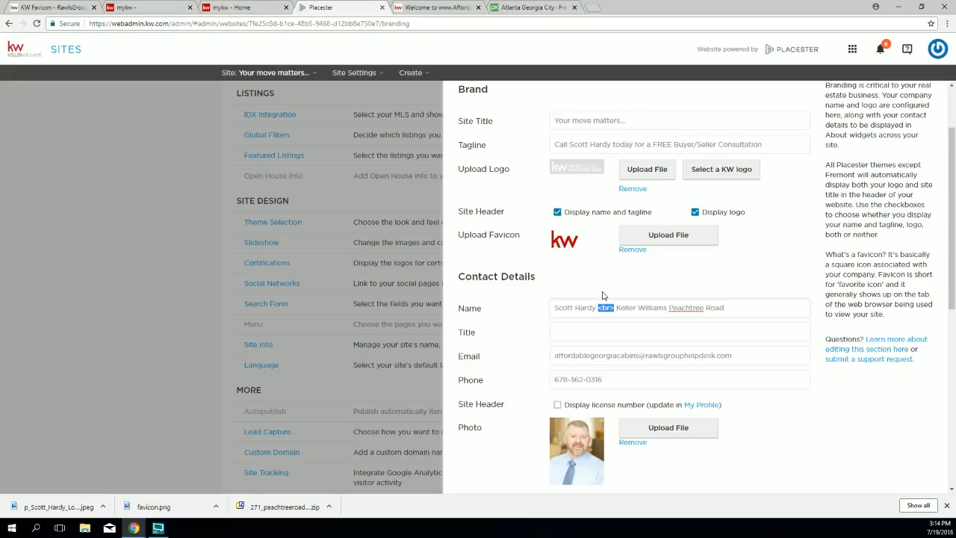
drag(728, 308, 617, 310)
scroll(738, 401, down, 6)
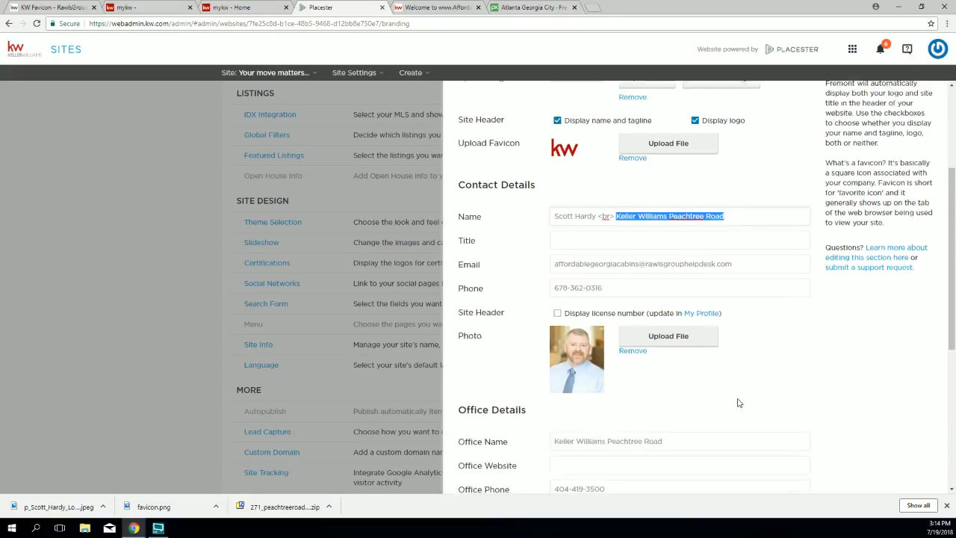
click(786, 465)
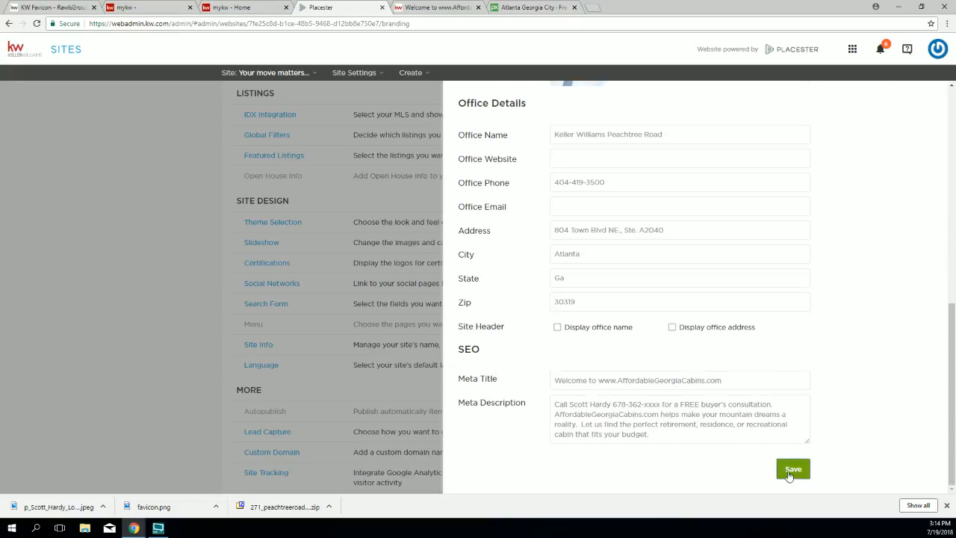
click(427, 6)
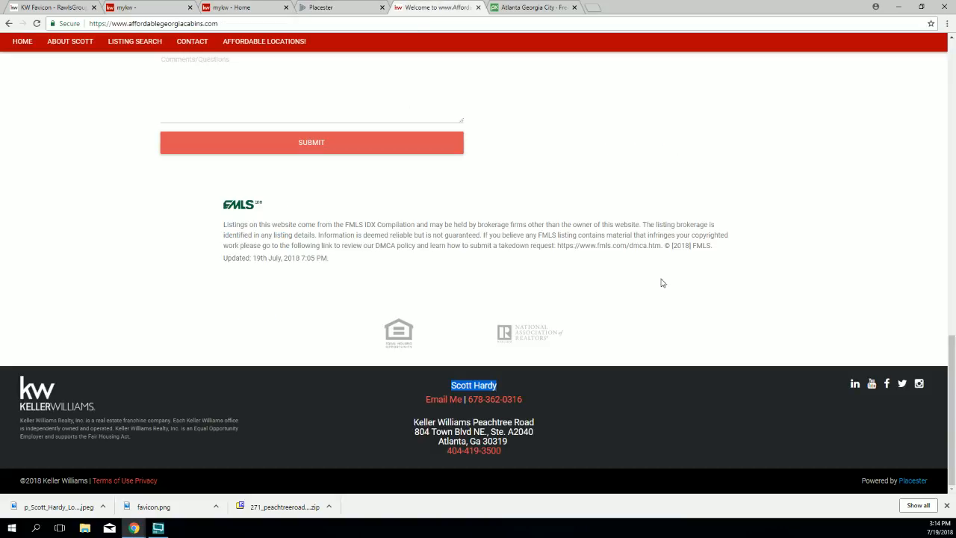
scroll(793, 316, up, 3)
scroll(792, 298, up, 10)
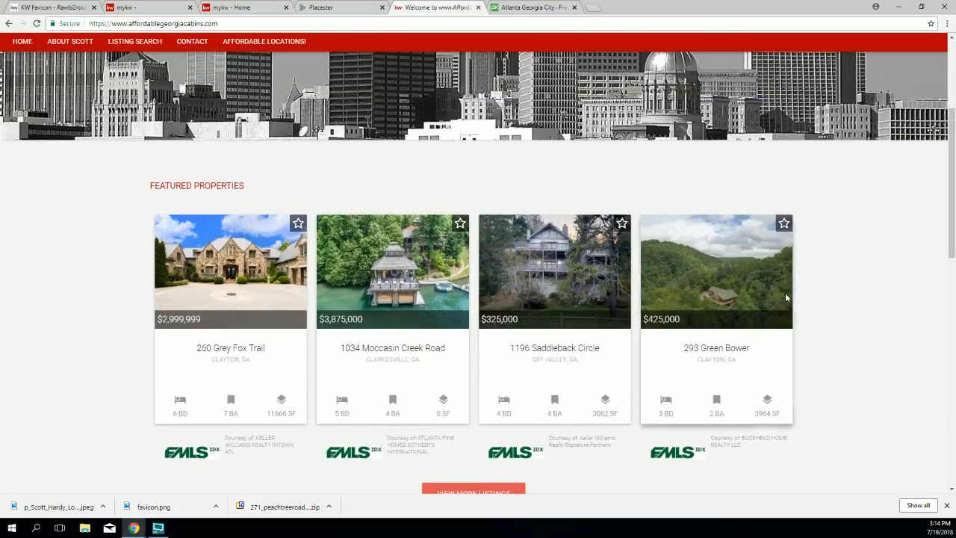
click(36, 24)
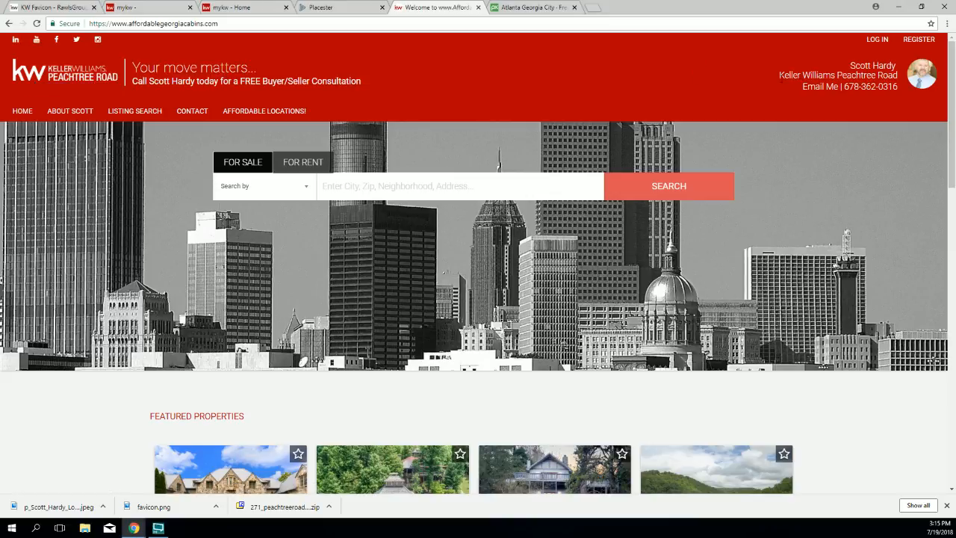
drag(773, 71, 903, 83)
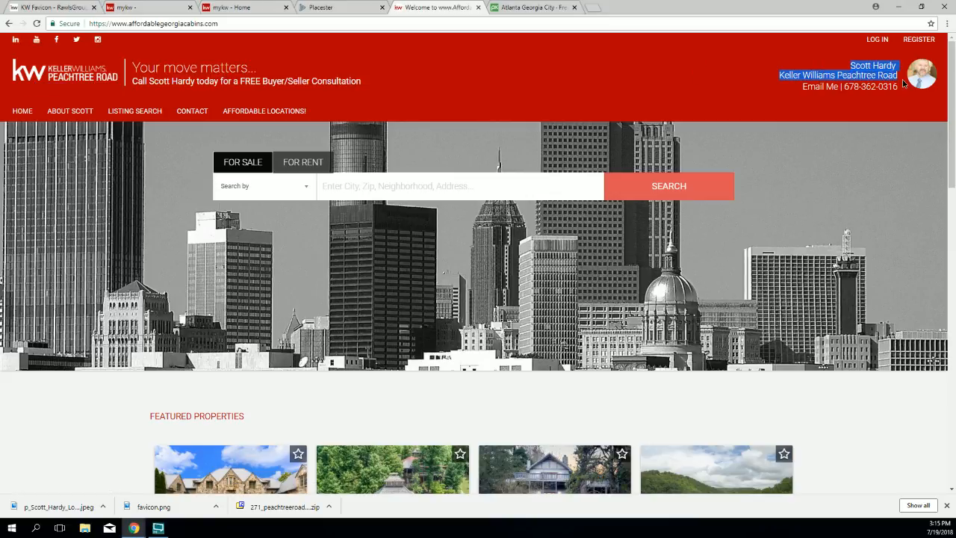
scroll(710, 209, down, 7)
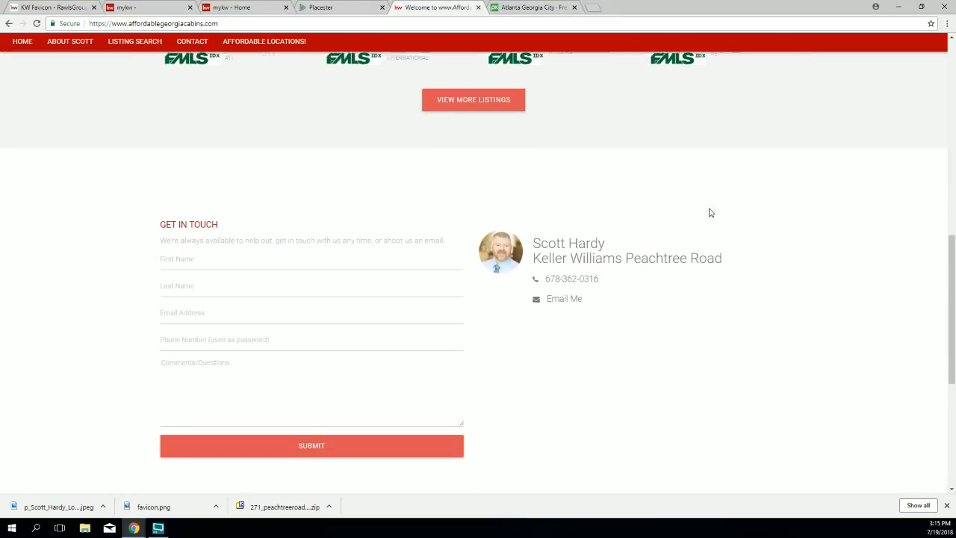
scroll(710, 213, down, 1)
drag(536, 211, 736, 217)
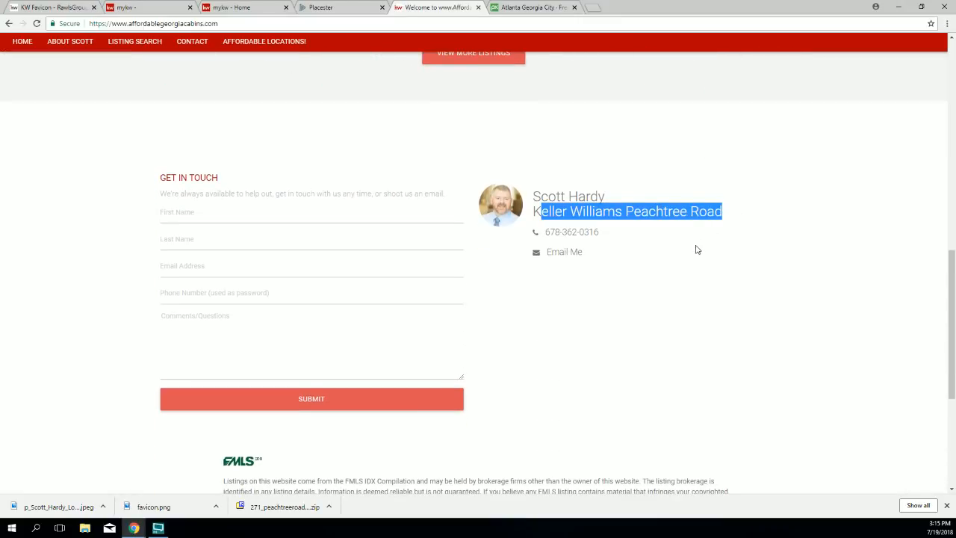
scroll(621, 271, down, 4)
drag(407, 386, 539, 393)
drag(474, 411, 535, 433)
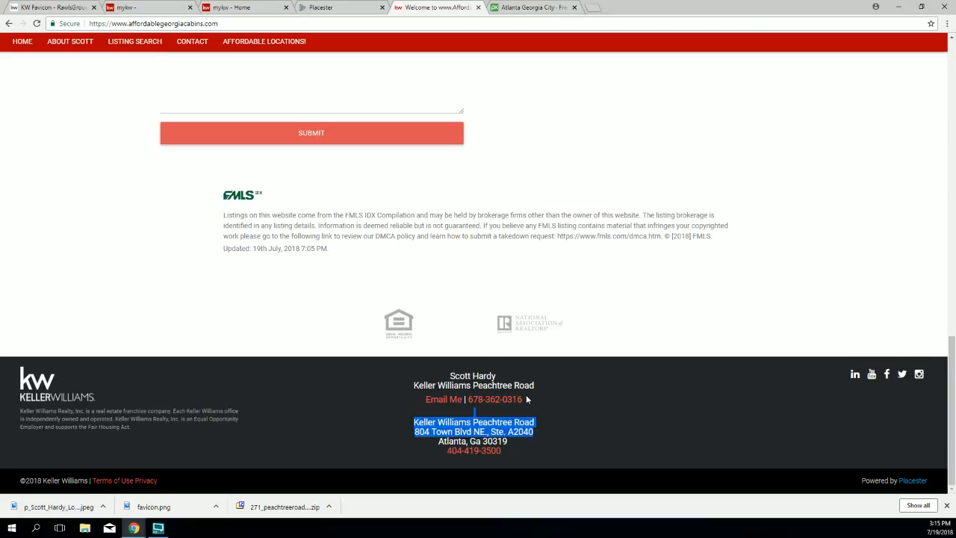
scroll(680, 393, up, 4)
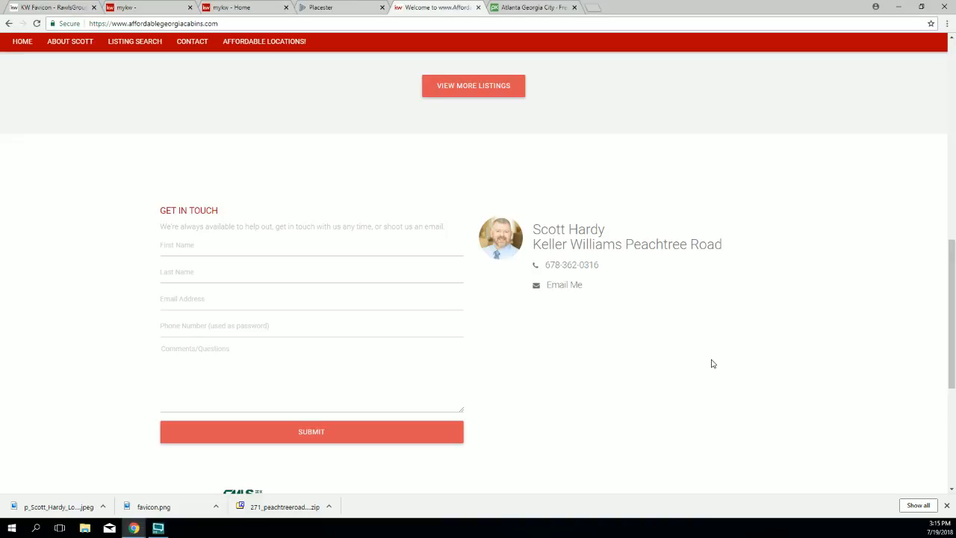
scroll(712, 364, up, 12)
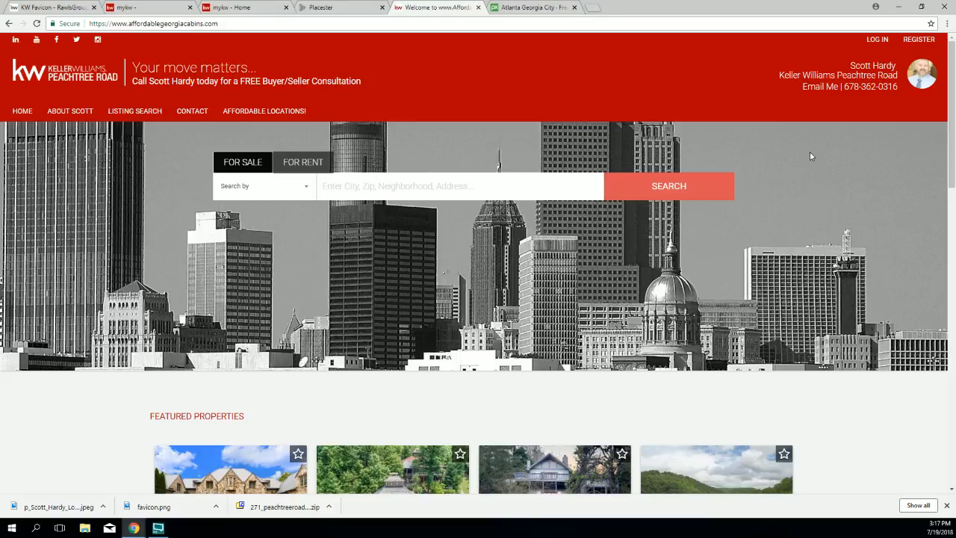
Step: Open the Certifications settings under Site Design
click(348, 9)
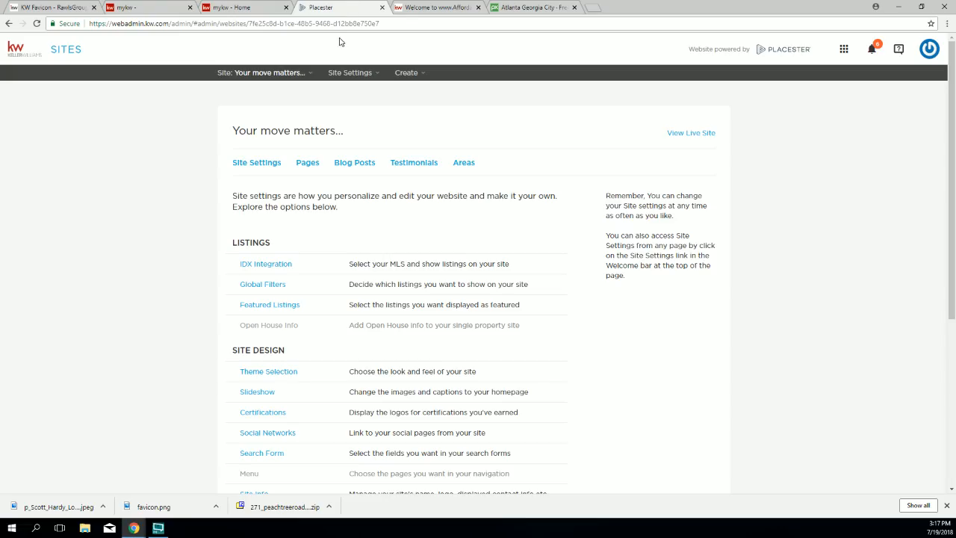
scroll(220, 367, down, 1)
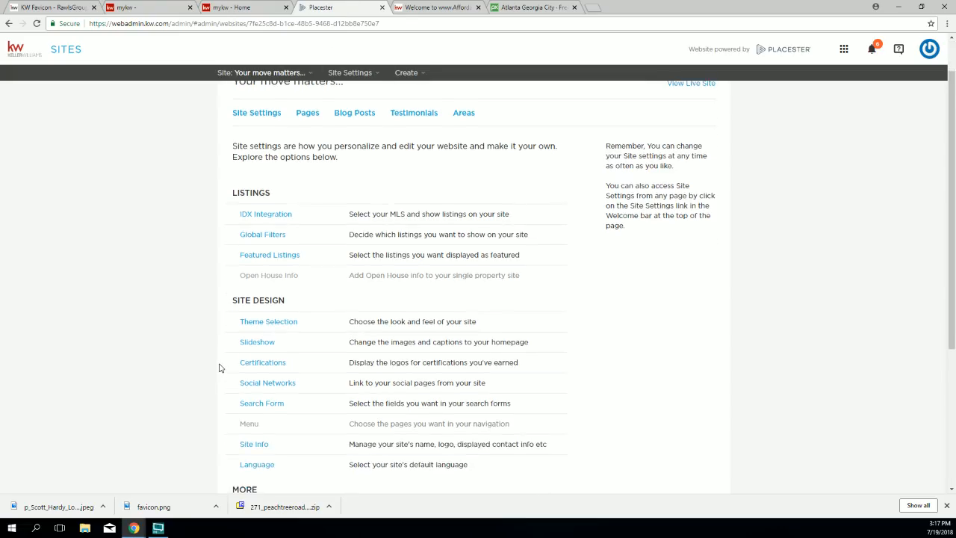
scroll(220, 366, down, 1)
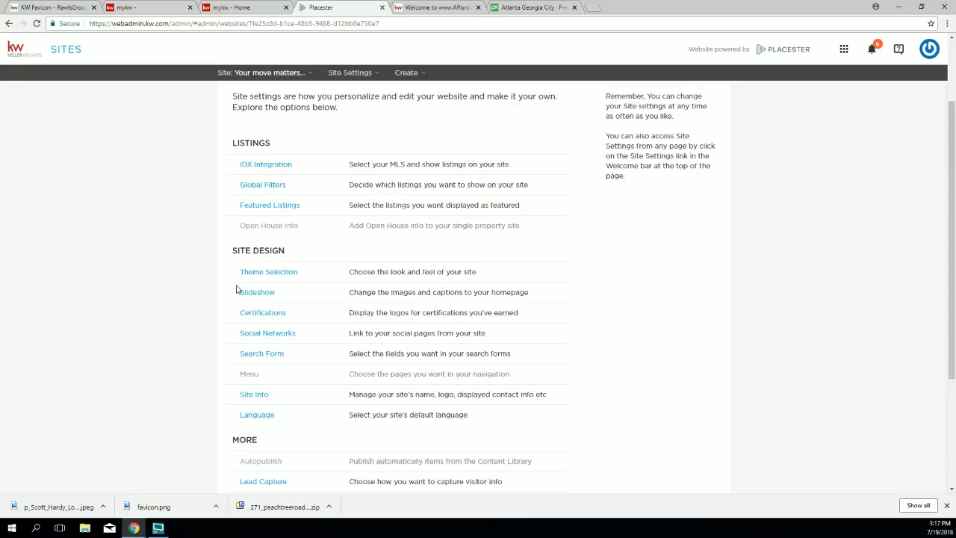
drag(273, 396, 245, 394)
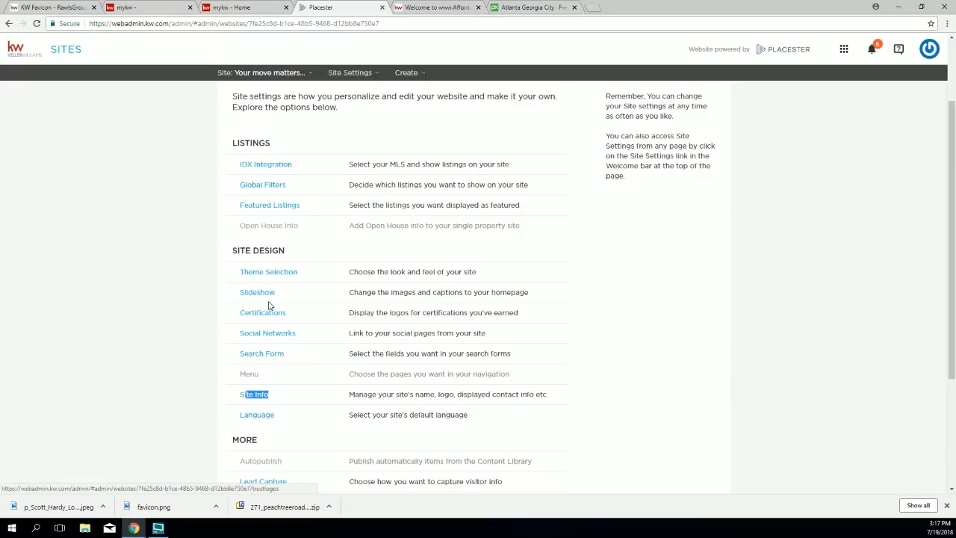
drag(297, 312, 239, 316)
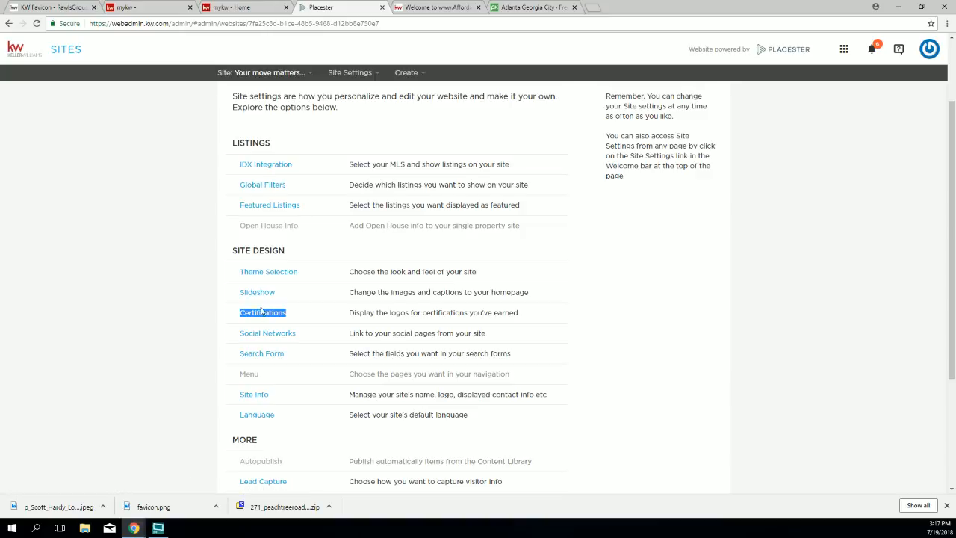
click(257, 313)
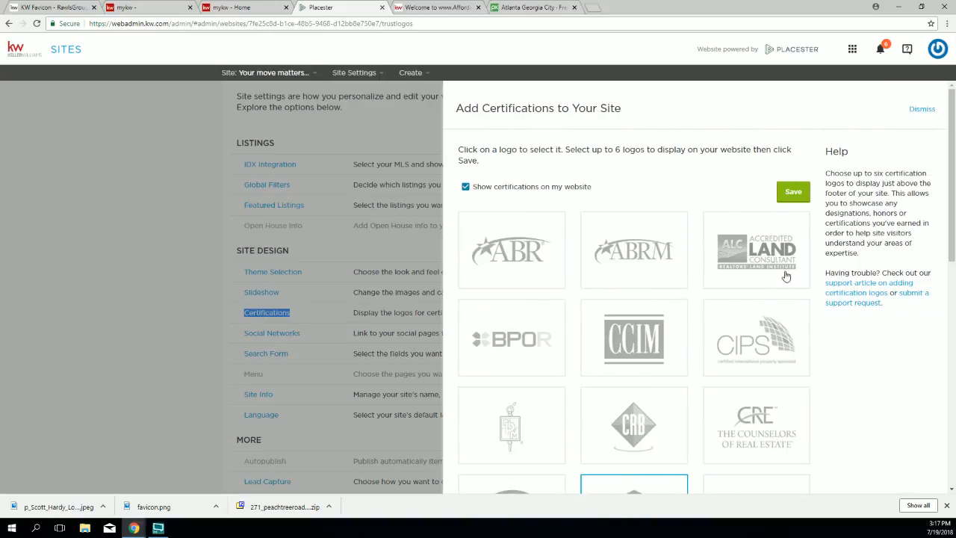
Step: Select the National Association of Realtors logo alongside Equal Housing Opportunity
scroll(796, 284, down, 3)
scroll(796, 284, down, 4)
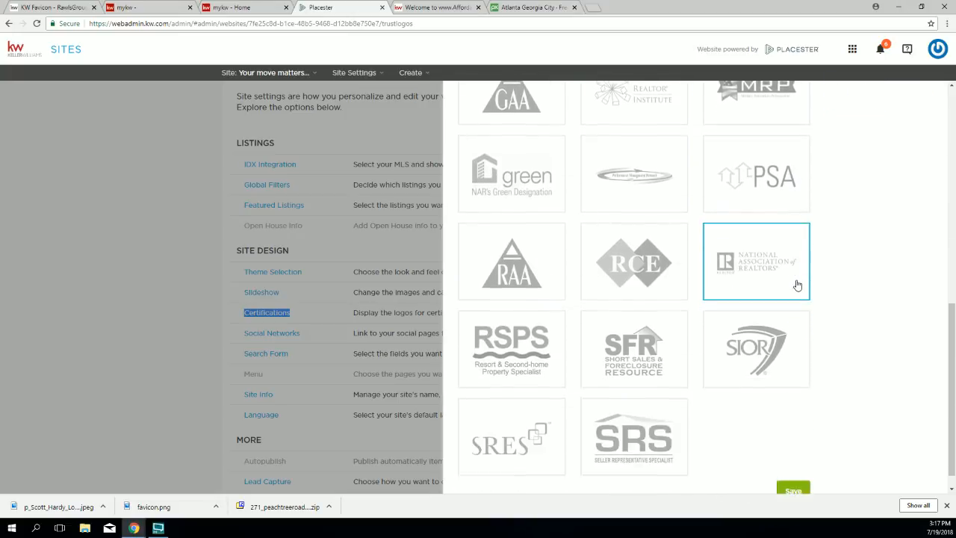
scroll(804, 281, up, 7)
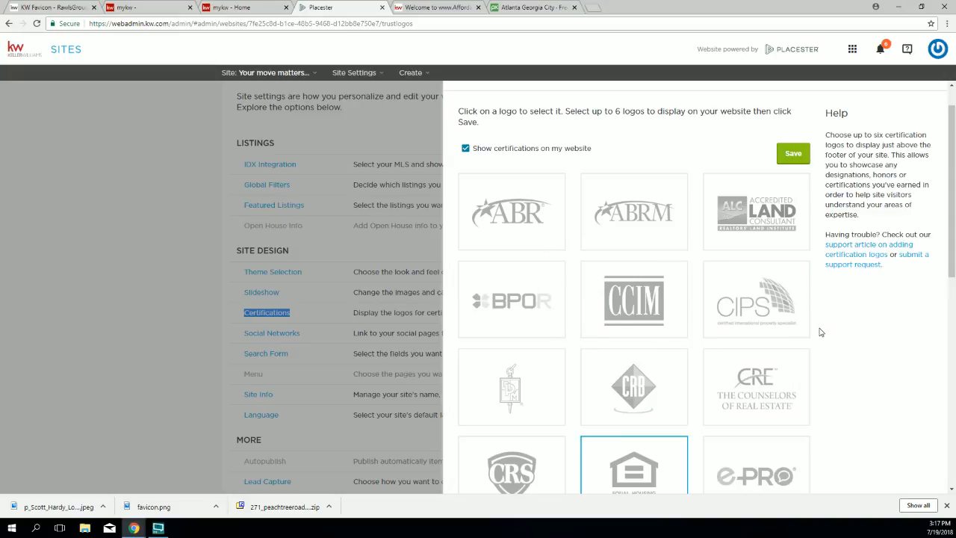
scroll(820, 335, down, 1)
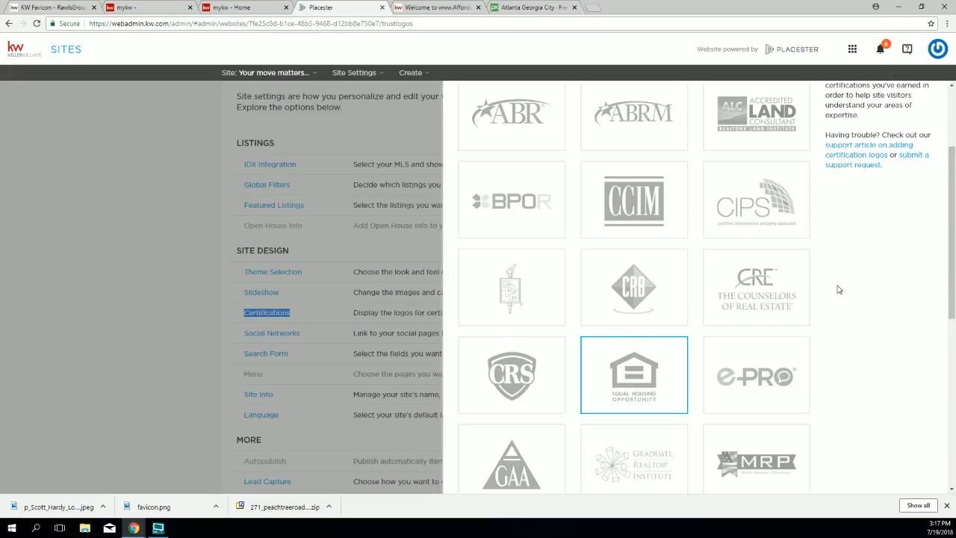
scroll(840, 291, down, 2)
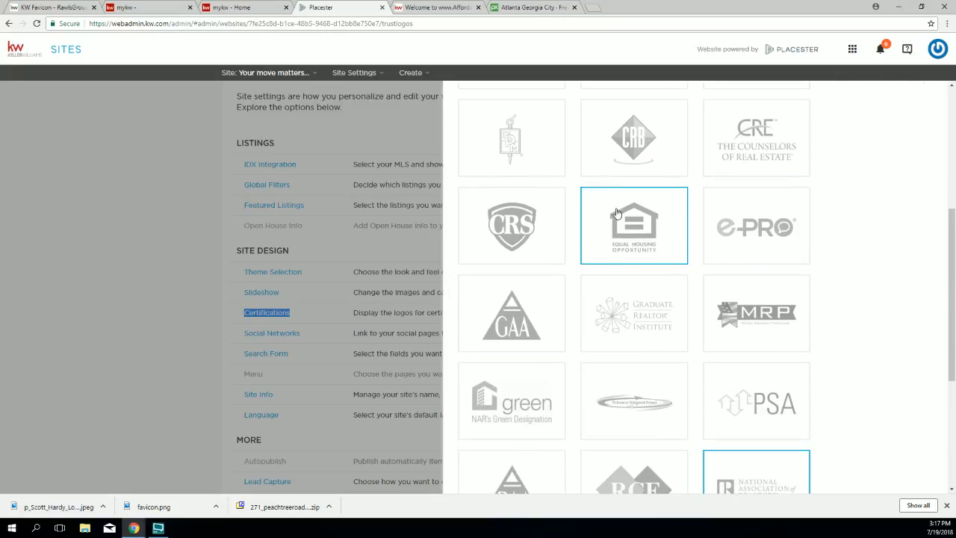
scroll(694, 267, down, 3)
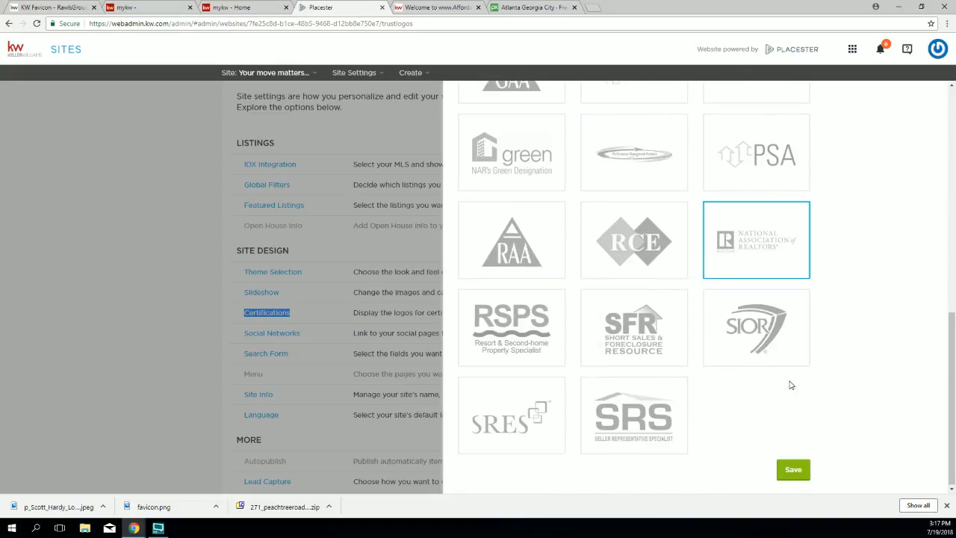
scroll(754, 249, up, 1)
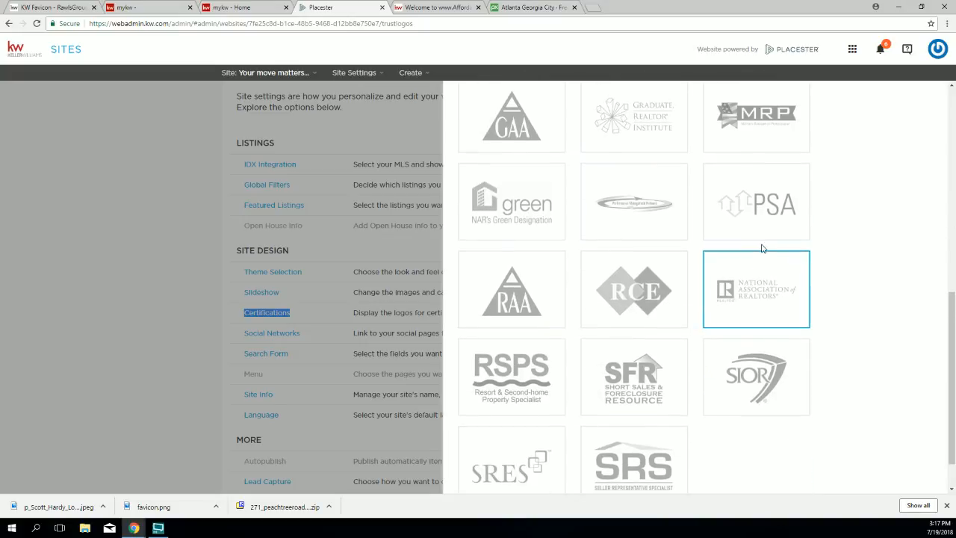
click(754, 299)
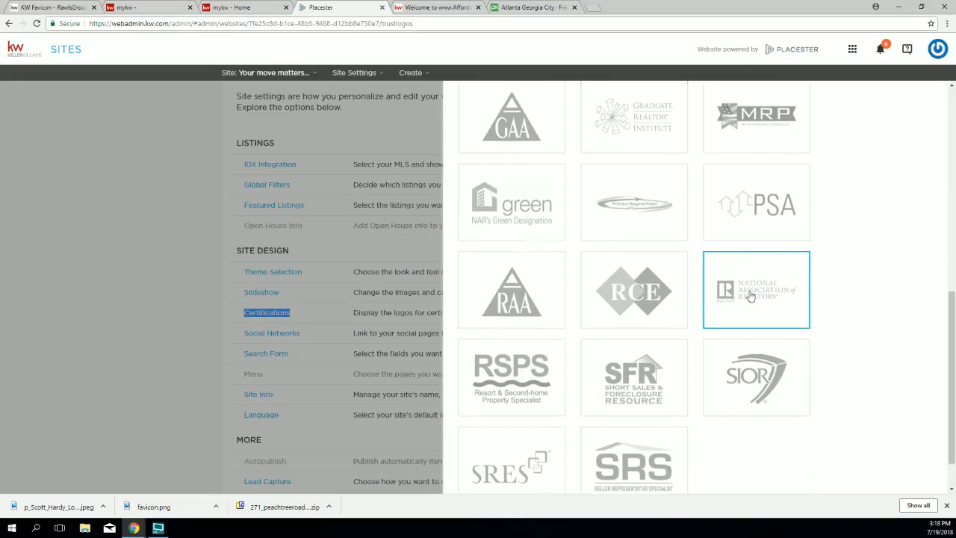
scroll(611, 221, up, 5)
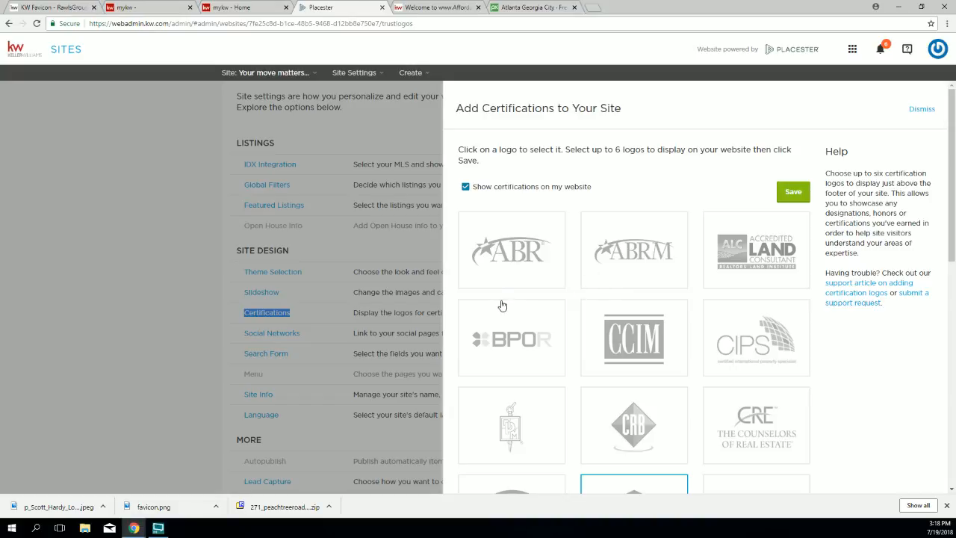
Step: Save the certification logos and confirm both show in the reloaded live site footer
click(791, 194)
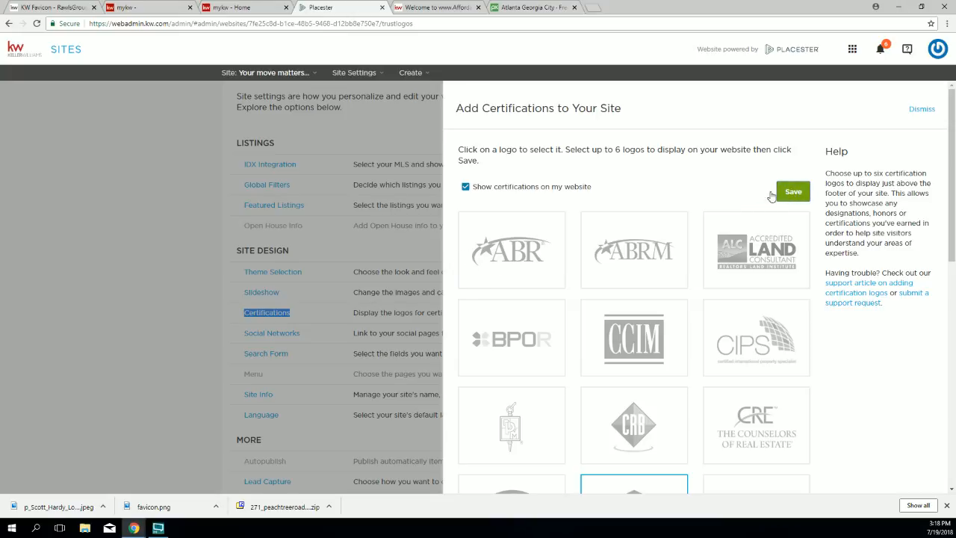
click(438, 8)
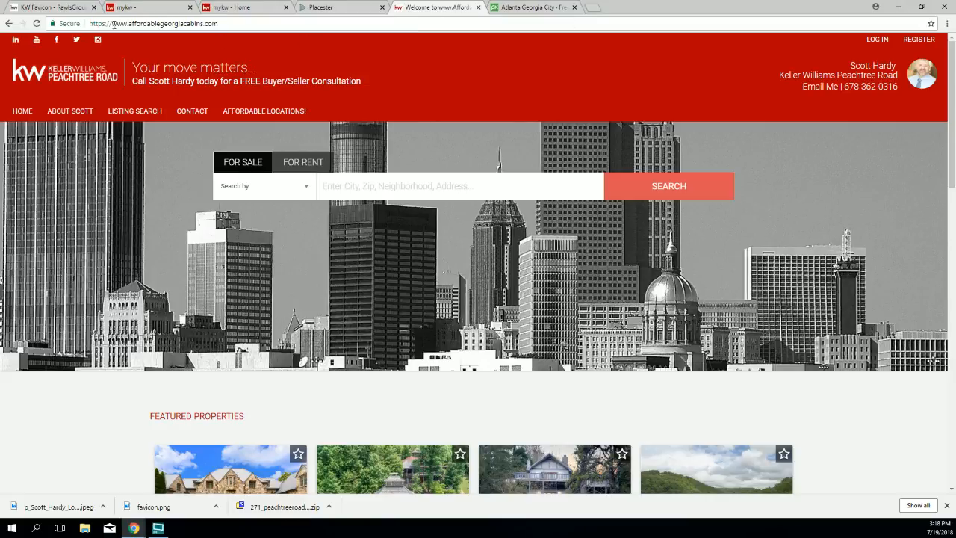
click(35, 23)
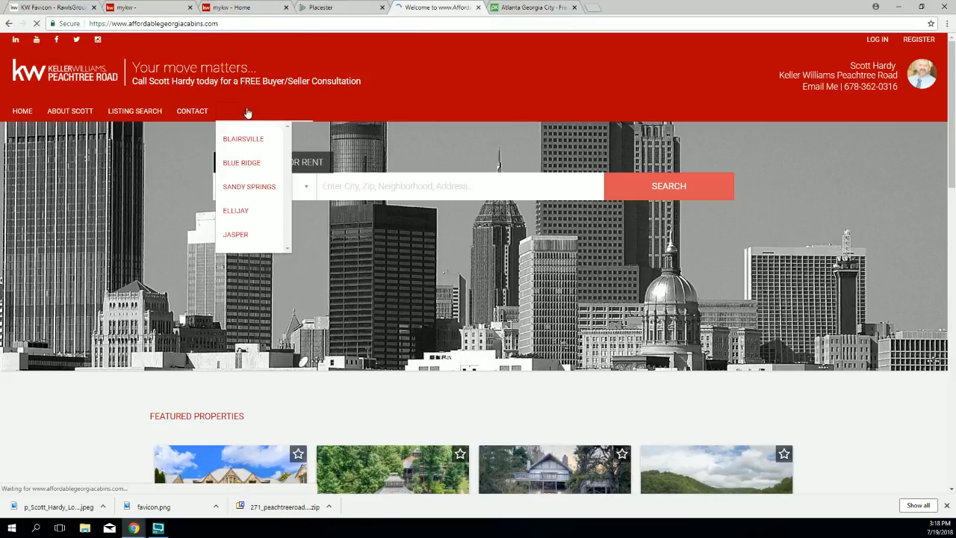
scroll(484, 122, down, 4)
scroll(484, 122, down, 12)
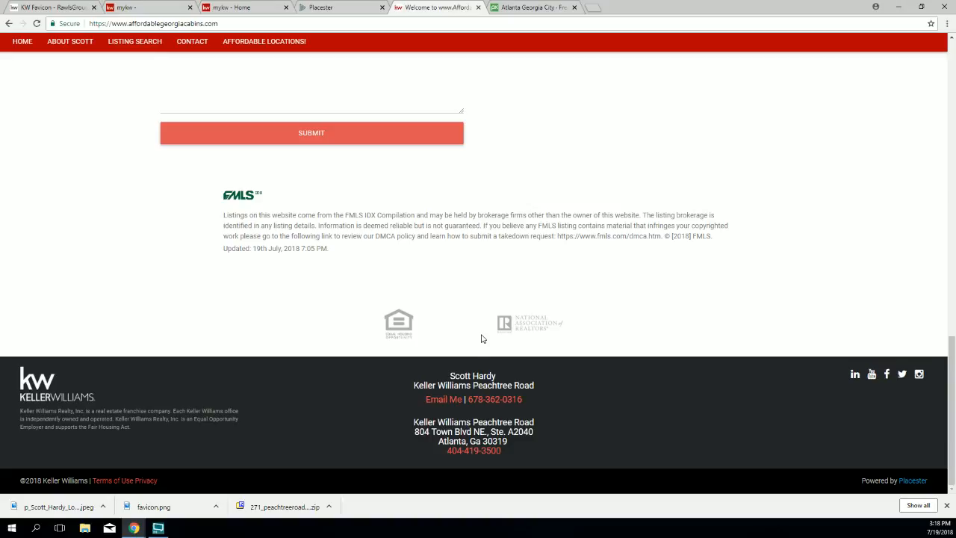
click(946, 506)
scroll(474, 184, up, 10)
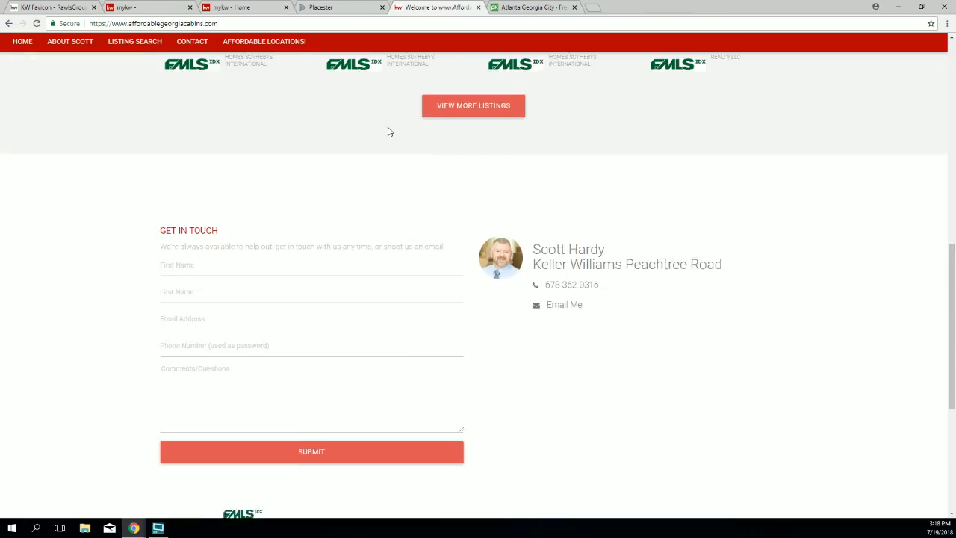
click(329, 8)
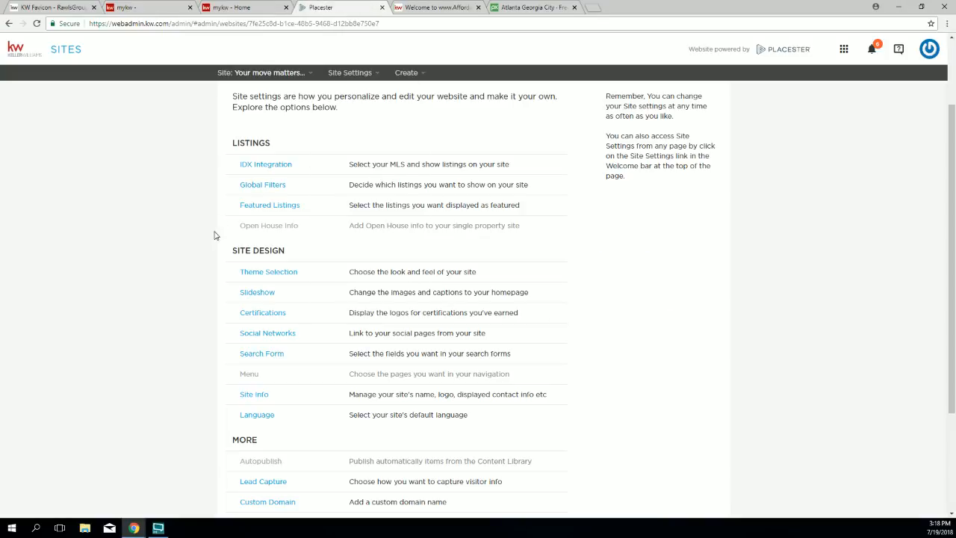
Step: Review the Facebook profile entry in Social Networks settings, then start a new browser tab
drag(295, 320, 241, 339)
click(252, 339)
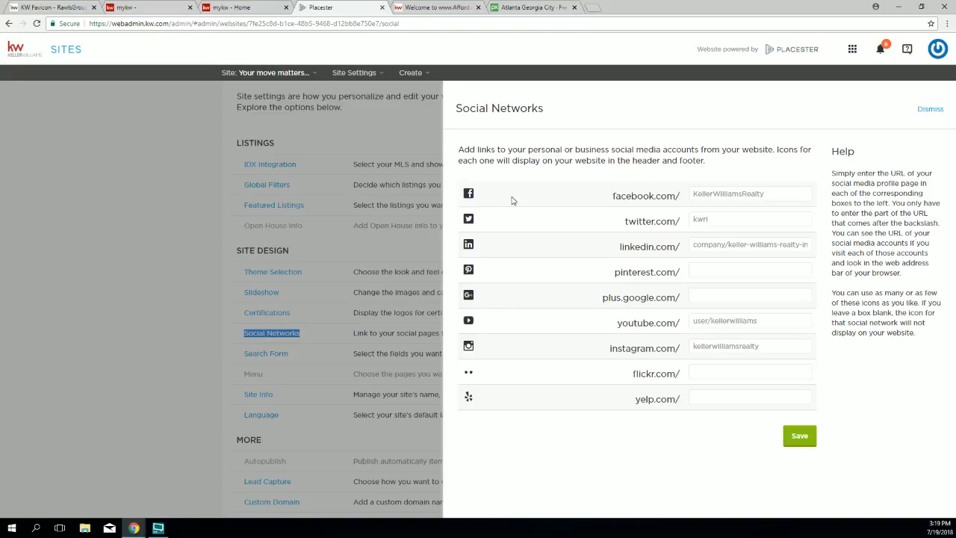
click(611, 201)
drag(610, 201, 766, 193)
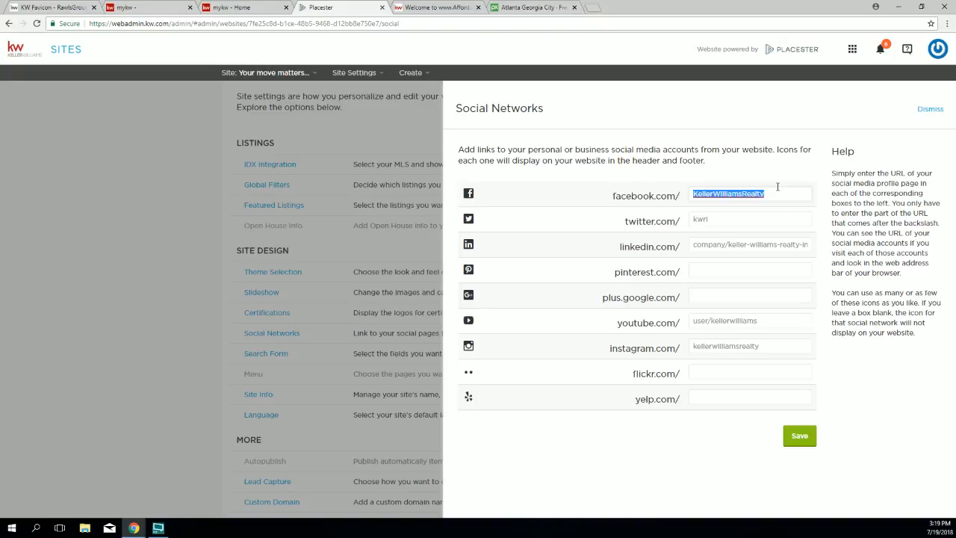
click(591, 6)
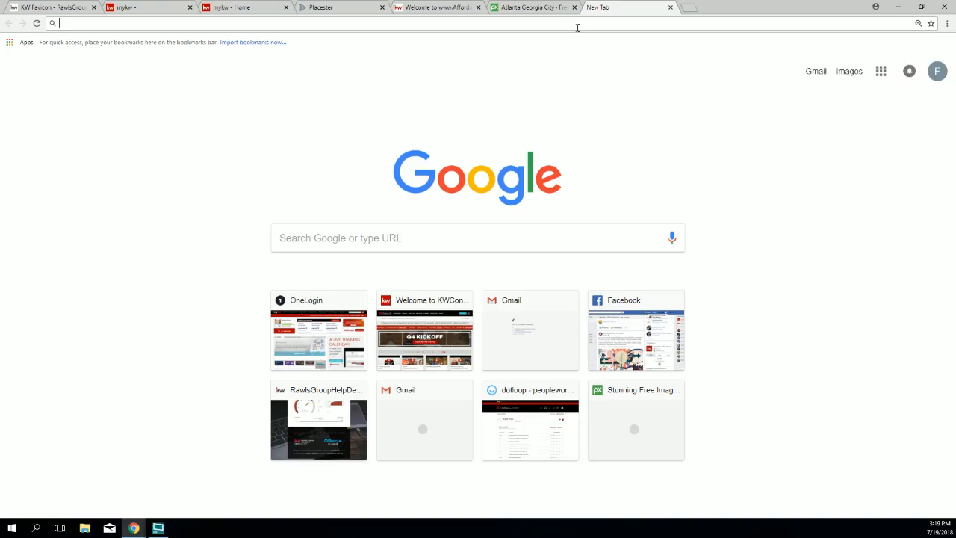
Step: Load kw.com and scroll down to its footer of social media icons
text(kw.c)
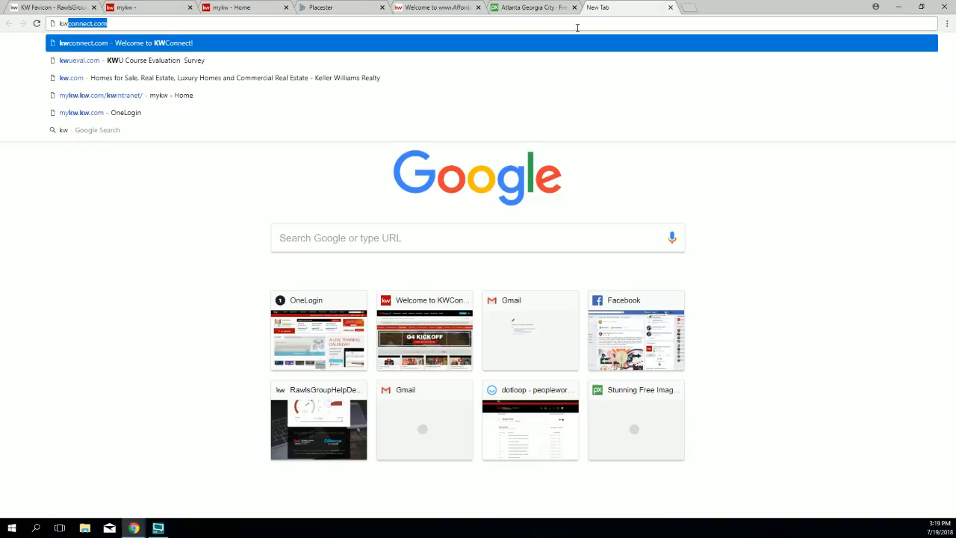
text(om)
key(Return)
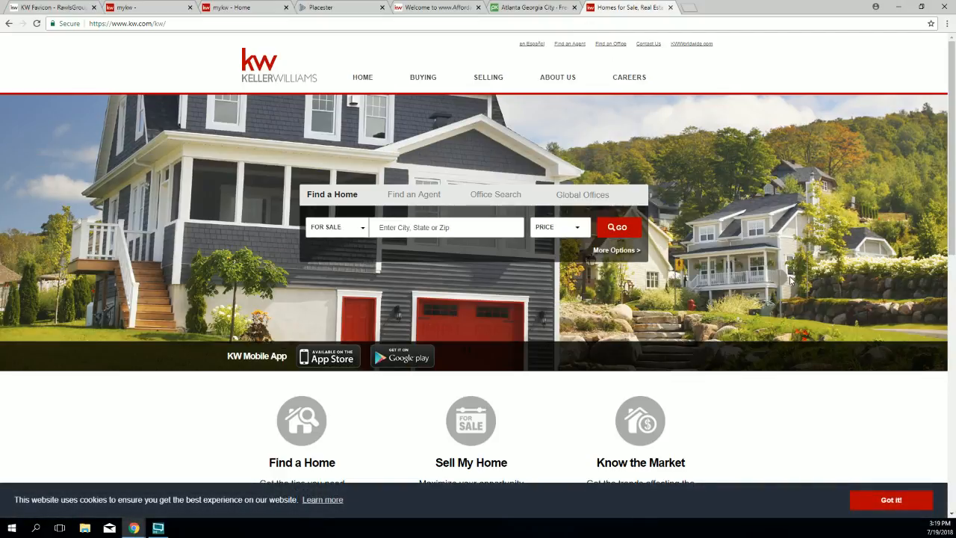
scroll(791, 281, down, 7)
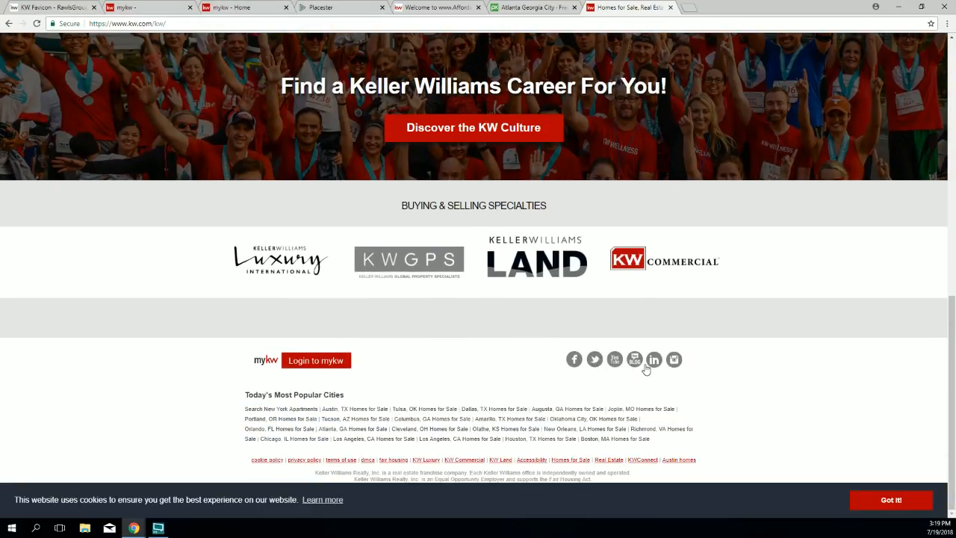
Step: Open Keller Williams' Facebook page from the footer icon and decline the login prompt
click(579, 360)
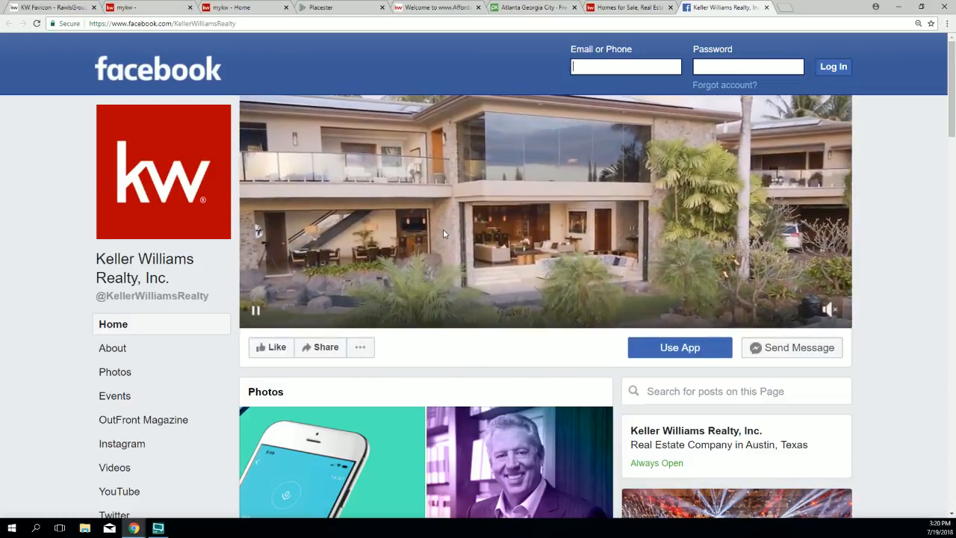
scroll(412, 265, down, 4)
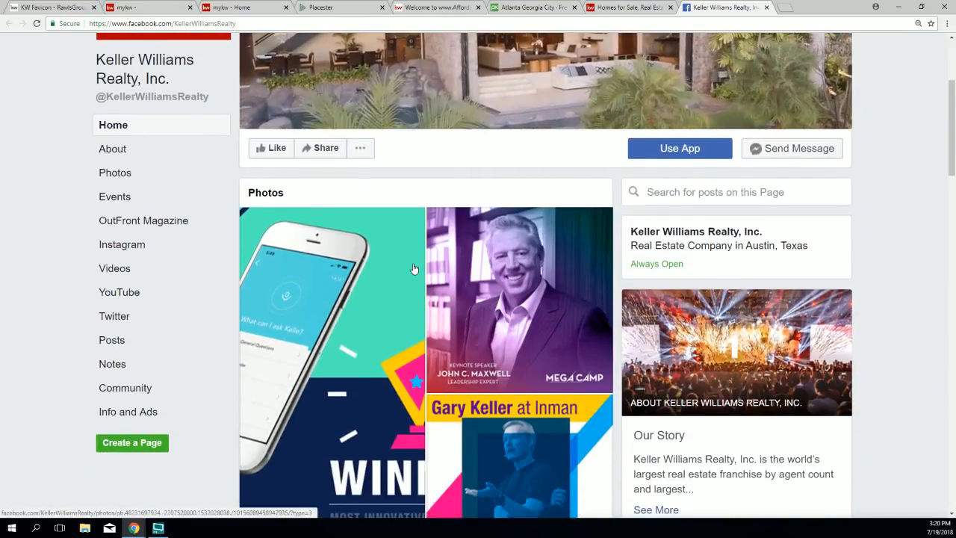
scroll(413, 269, down, 2)
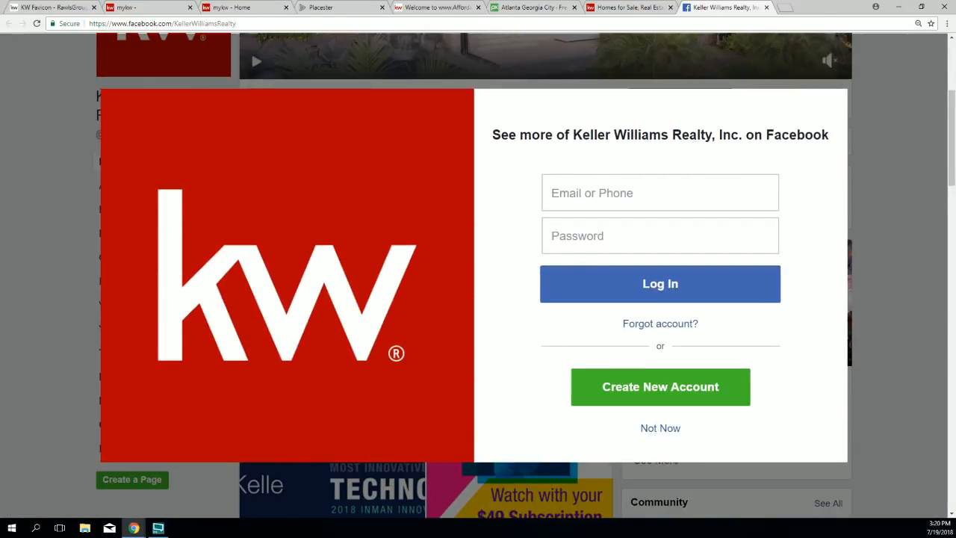
click(652, 431)
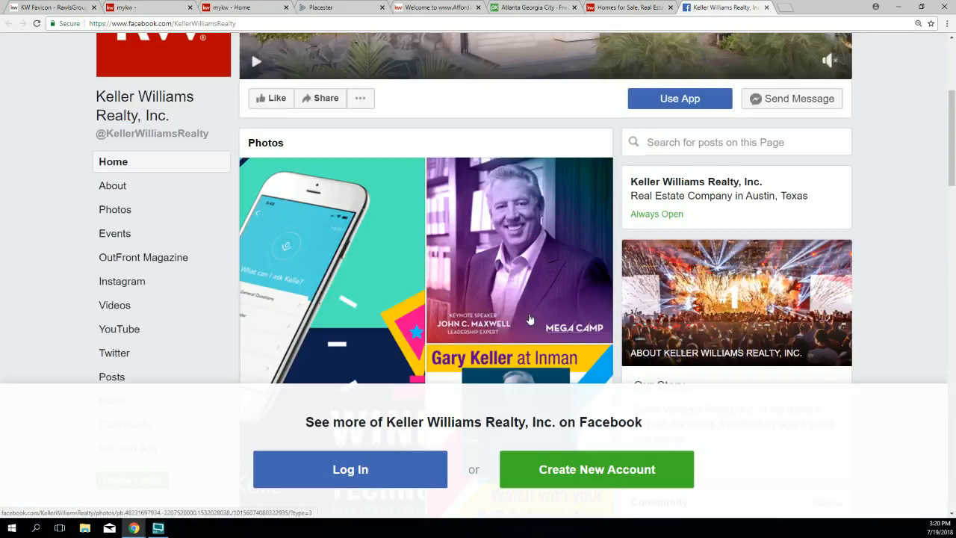
scroll(502, 233, down, 3)
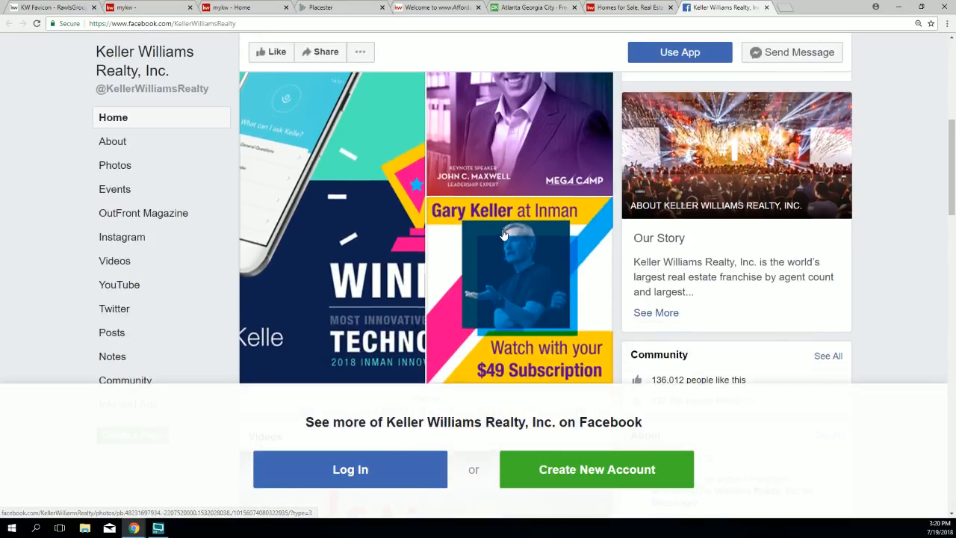
scroll(500, 231, up, 3)
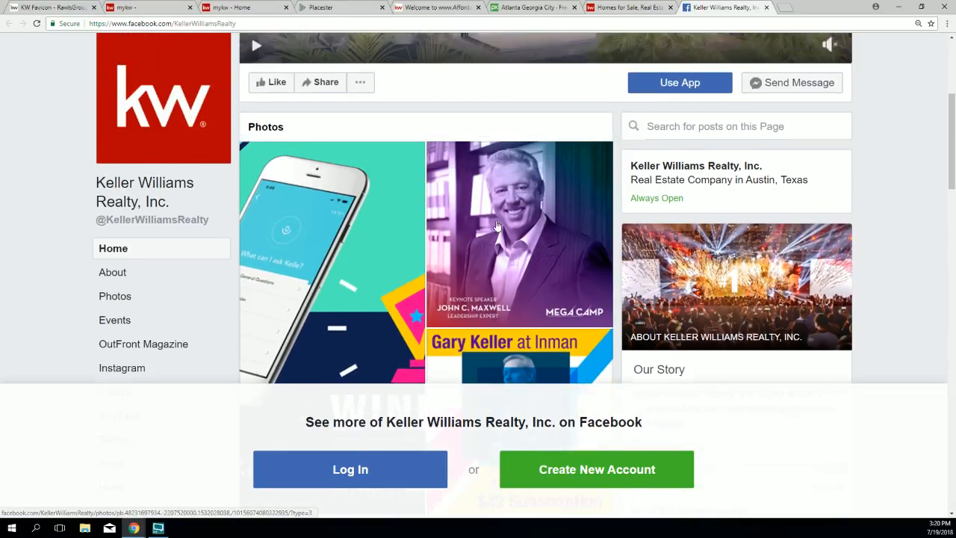
scroll(495, 223, up, 2)
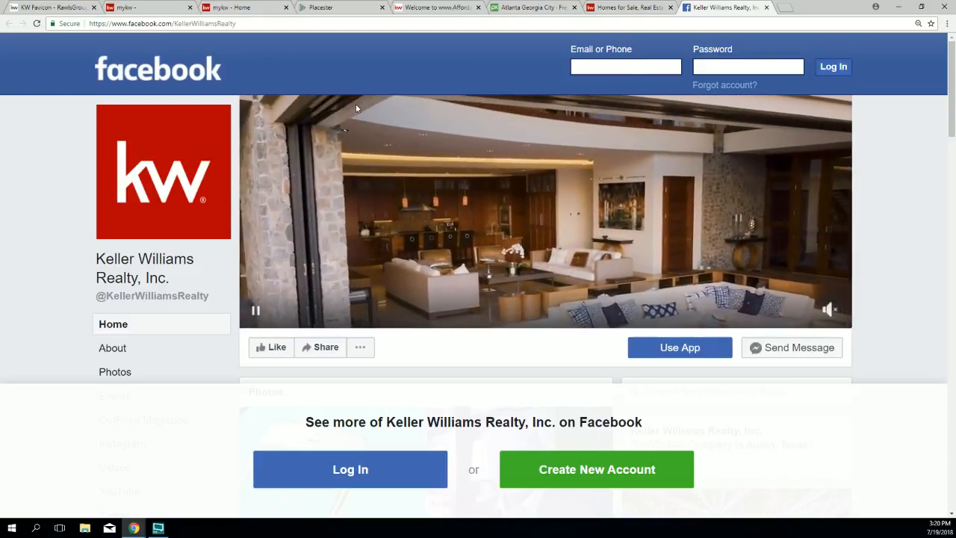
Step: Copy the page name KellerWilliamsRealty from the Facebook web address
drag(112, 23, 236, 23)
click(173, 24)
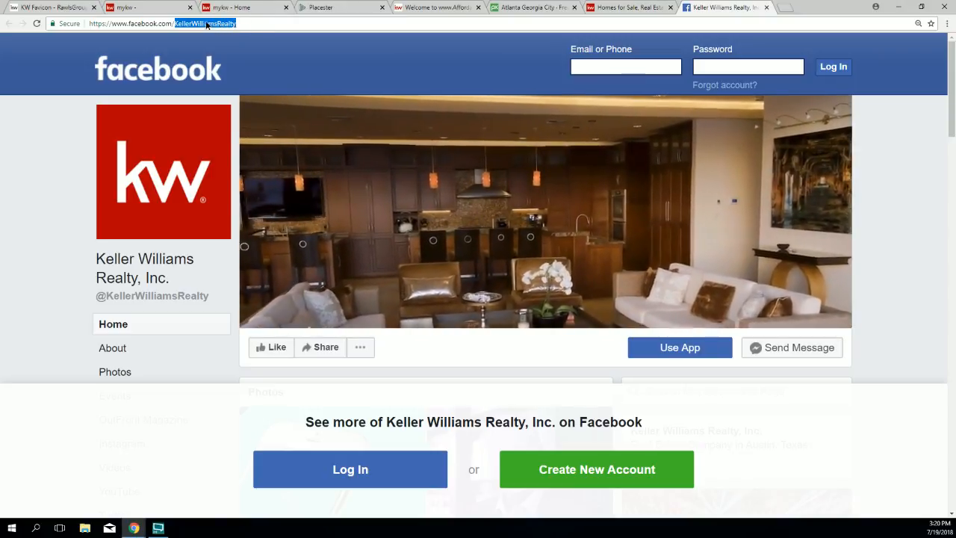
right_click(207, 23)
click(225, 57)
Step: Select KellerWilliamsRealty in the Facebook tab's web address for comparison
click(329, 7)
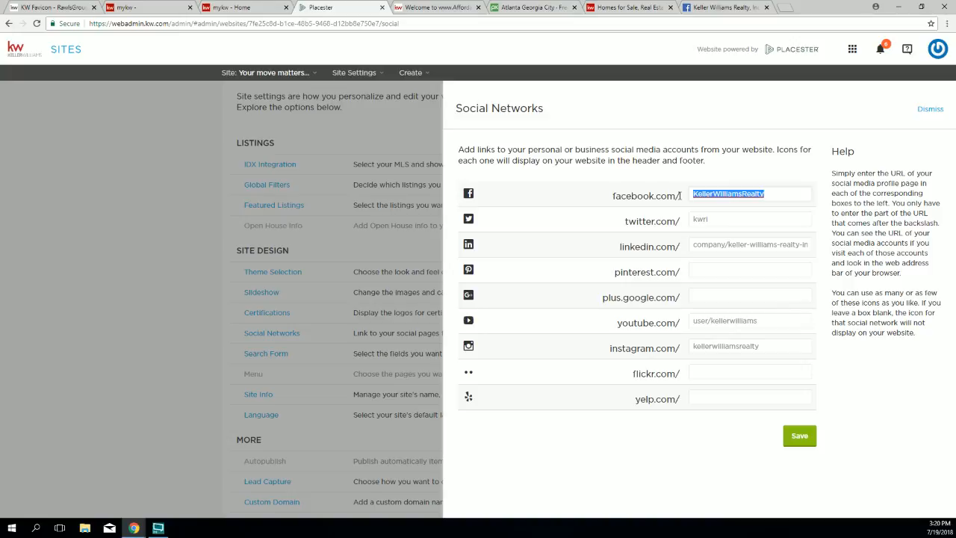
click(722, 7)
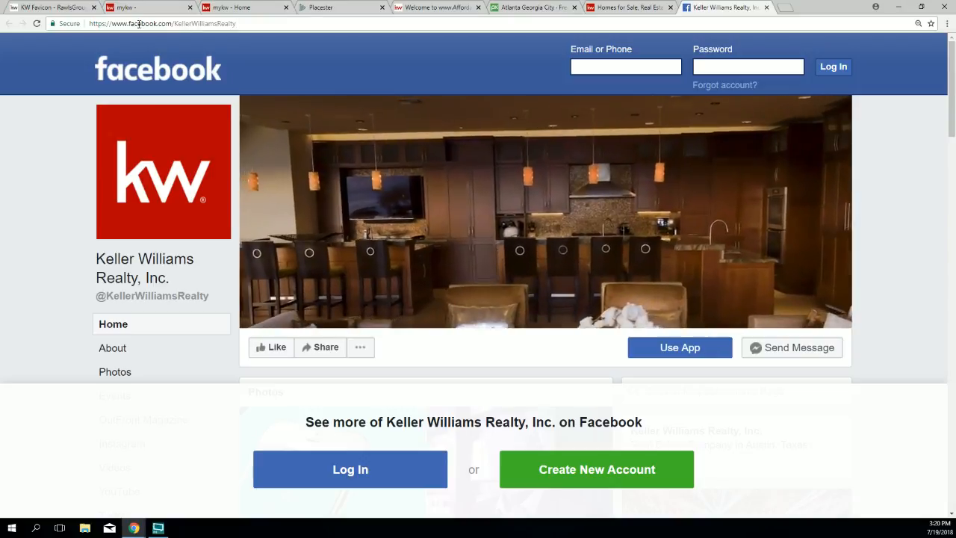
drag(135, 24, 175, 24)
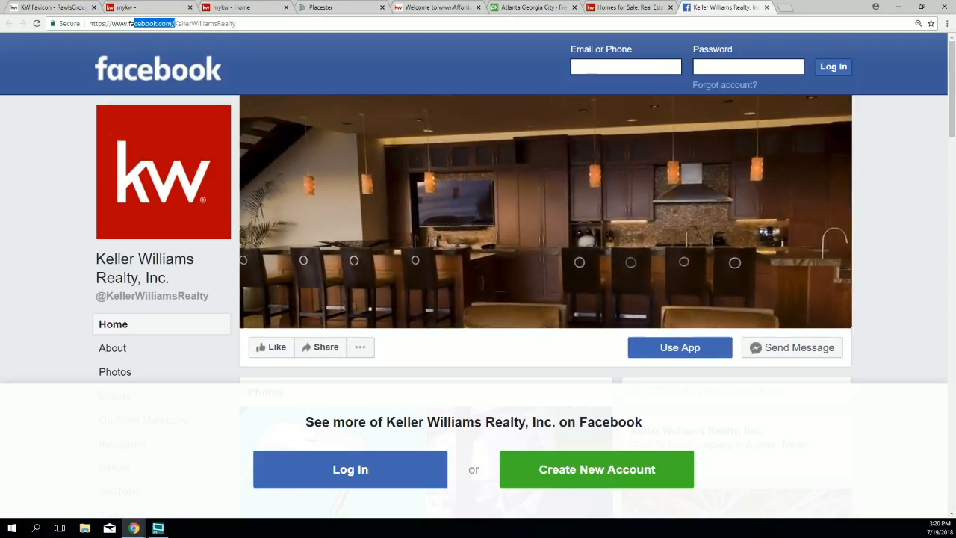
click(177, 24)
double_click(177, 24)
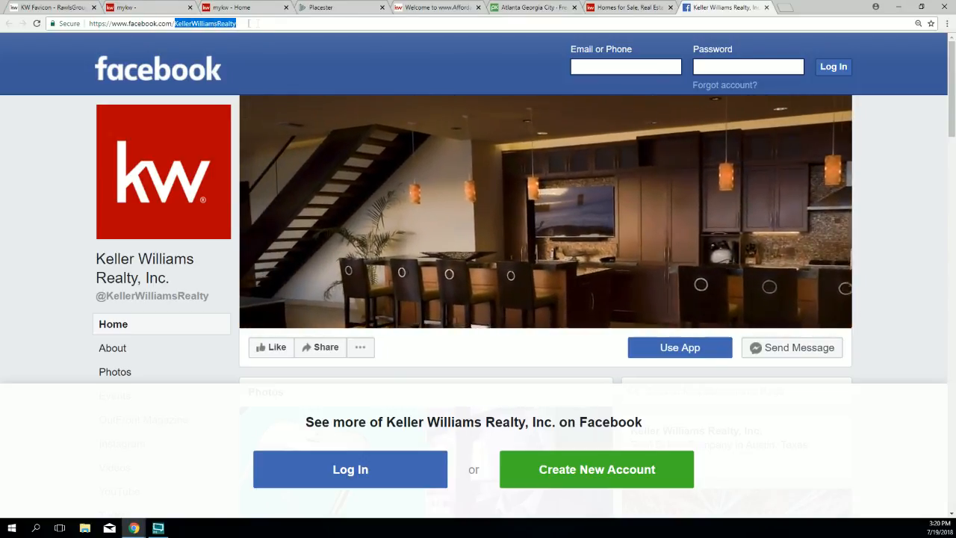
drag(225, 24, 259, 30)
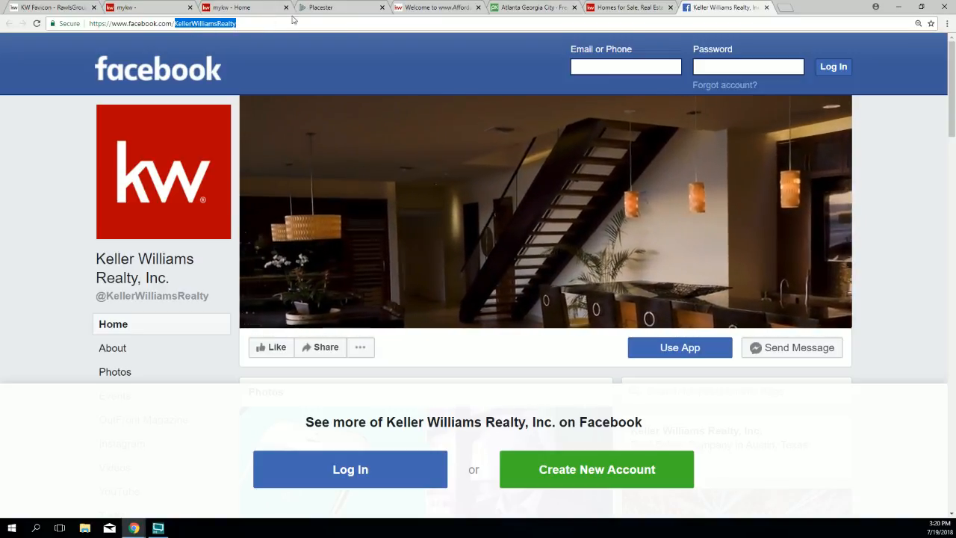
Step: Confirm Placester's Facebook field reads KellerWilliamsRealty, then go back to the kw.com footer
click(337, 9)
click(777, 194)
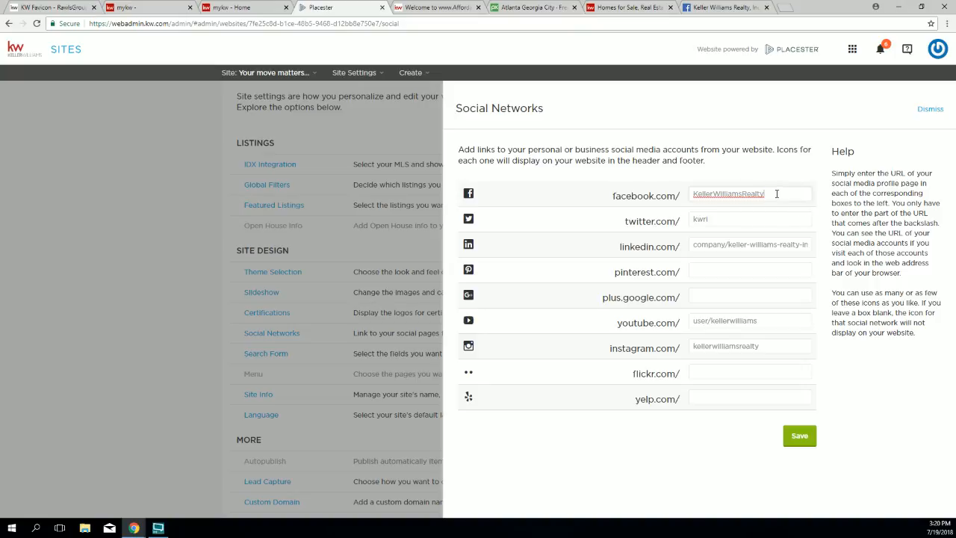
drag(763, 193, 700, 193)
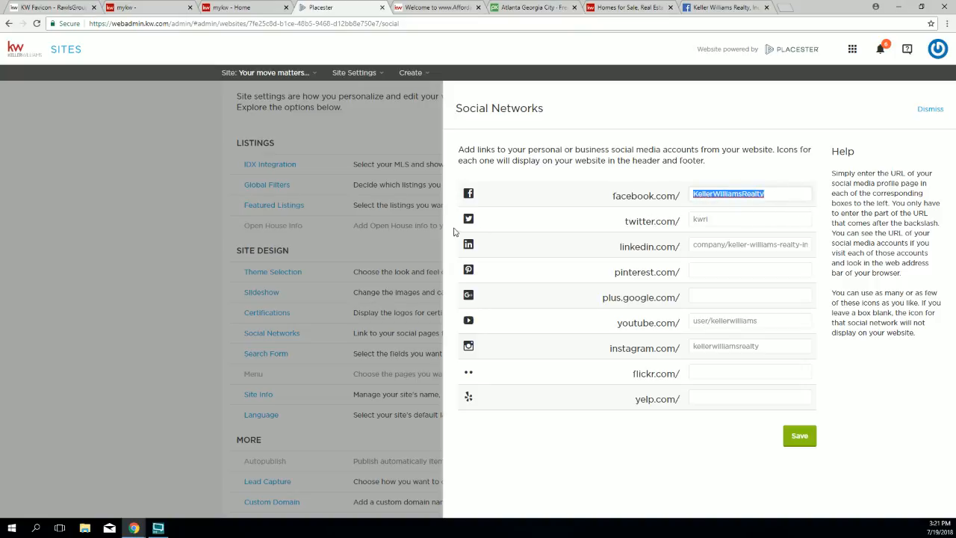
drag(624, 221, 678, 221)
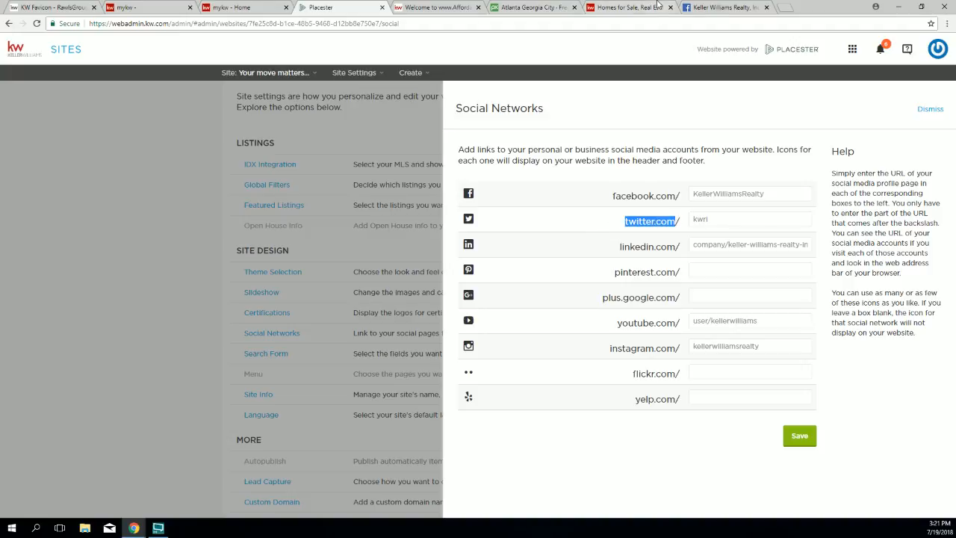
click(617, 8)
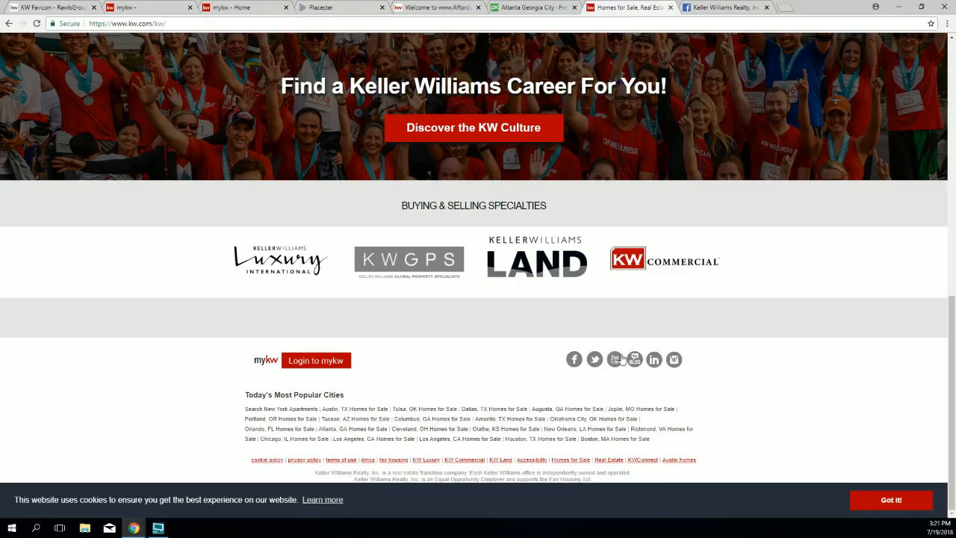
Step: Load the Keller Williams kwri Twitter profile by editing the handle in the address
click(596, 360)
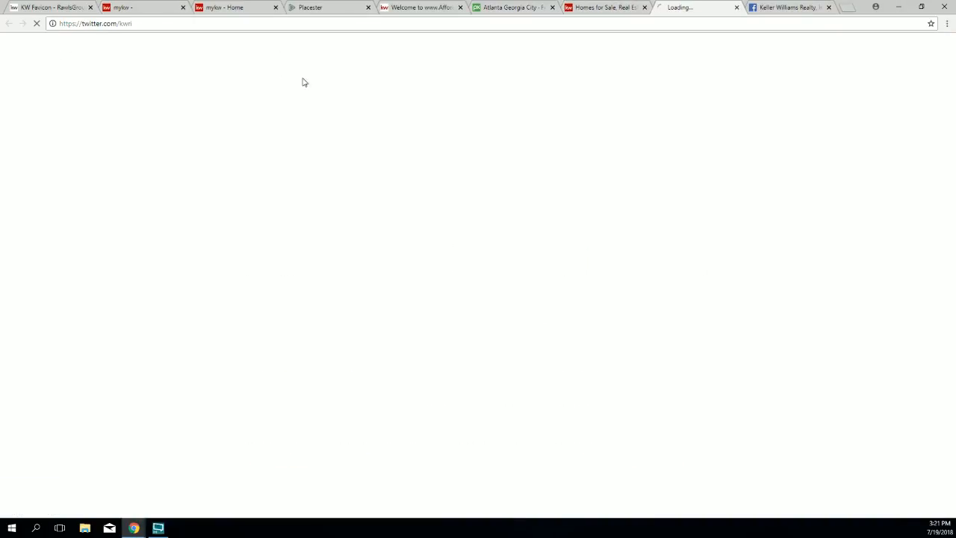
click(178, 23)
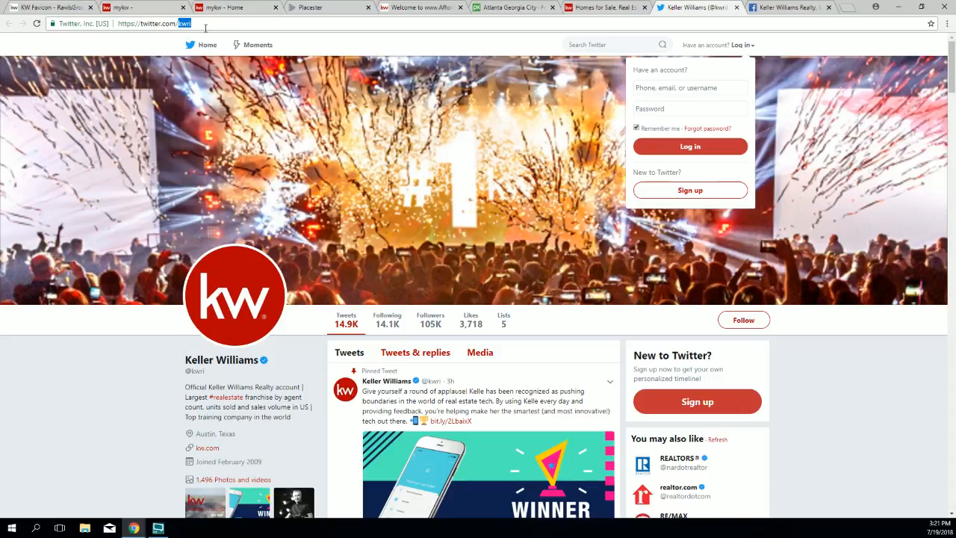
key(Return)
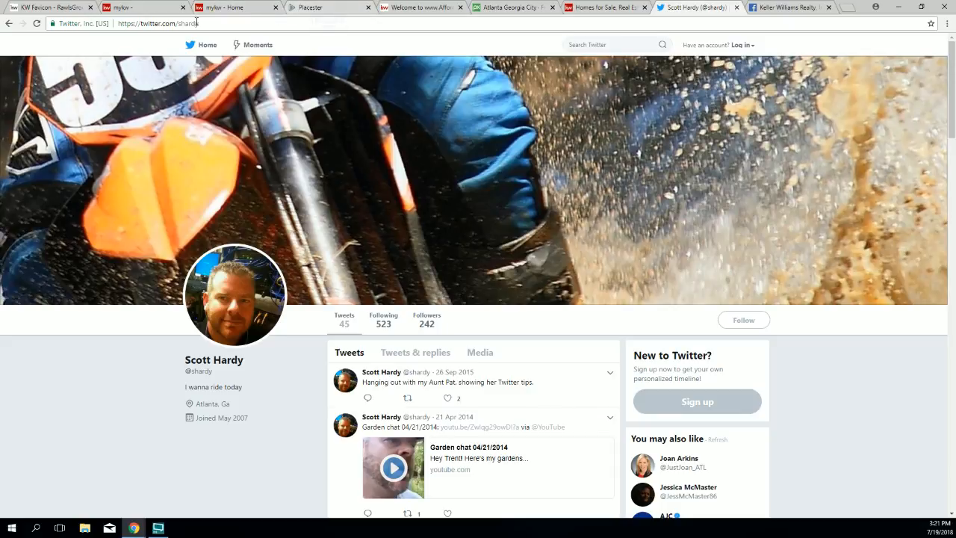
click(193, 24)
click(195, 26)
double_click(198, 25)
text(kwri)
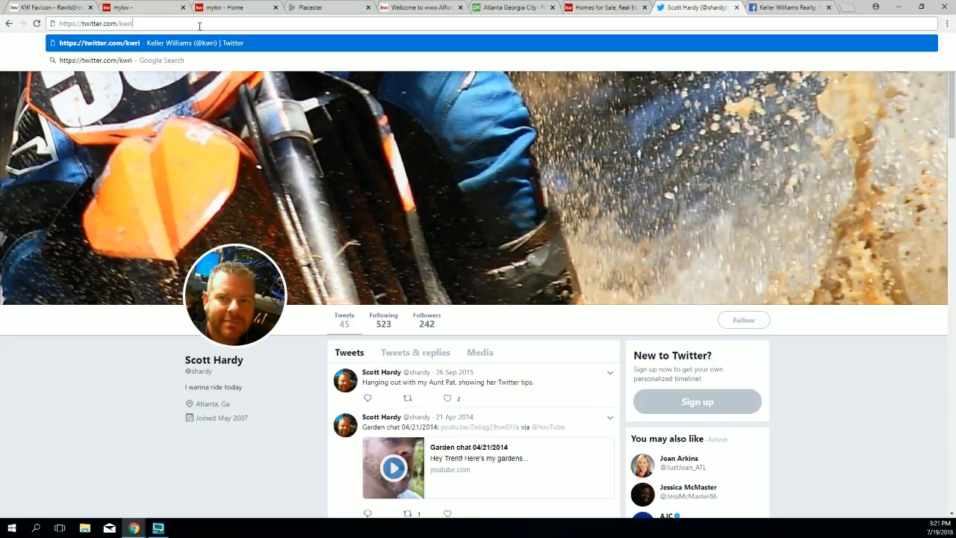
key(Return)
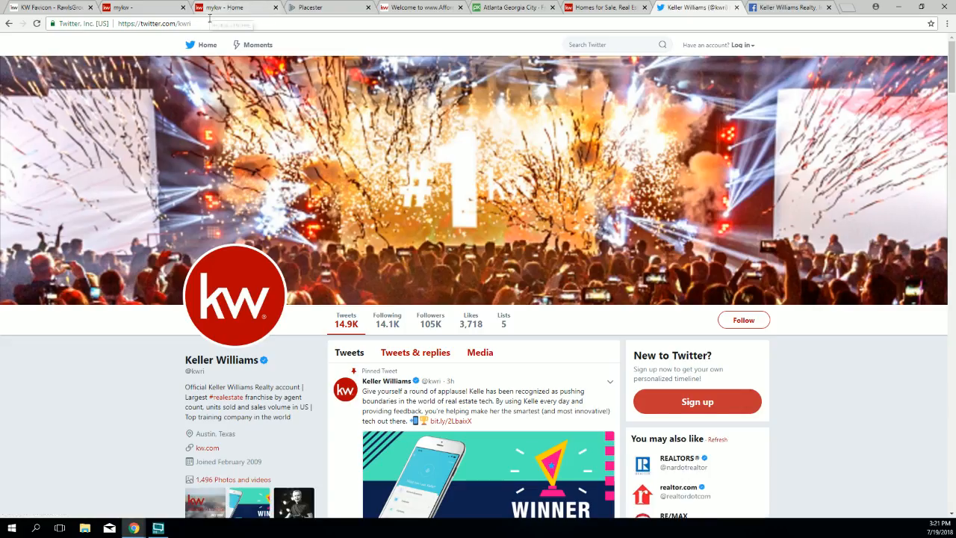
Step: Copy the handle kwri from the Twitter profile's address
drag(141, 24, 192, 24)
click(182, 23)
right_click(184, 25)
click(205, 60)
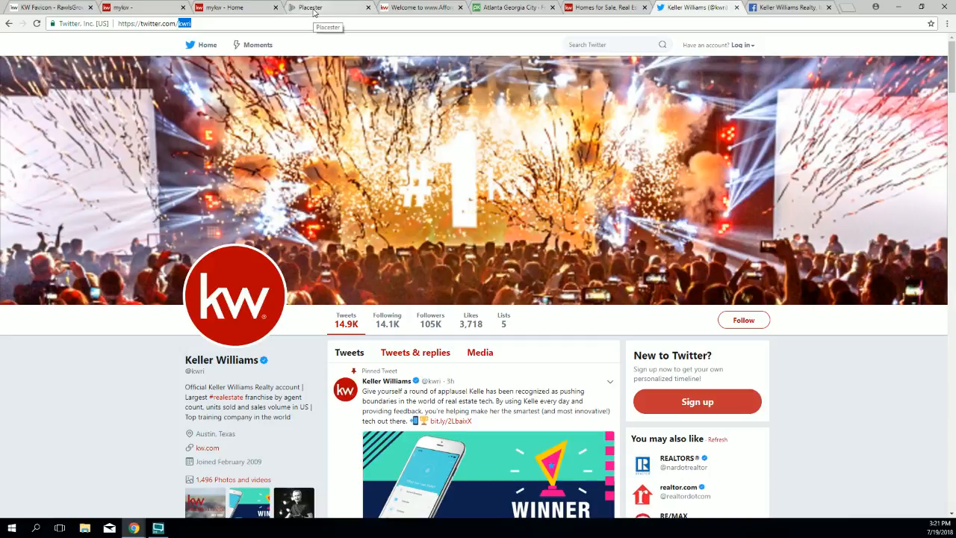
scroll(296, 187, down, 5)
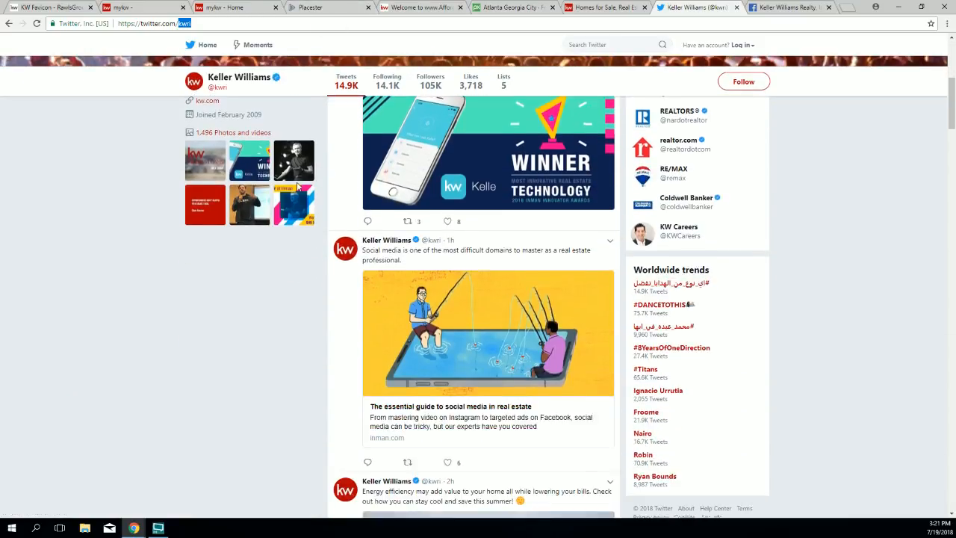
scroll(297, 188, up, 6)
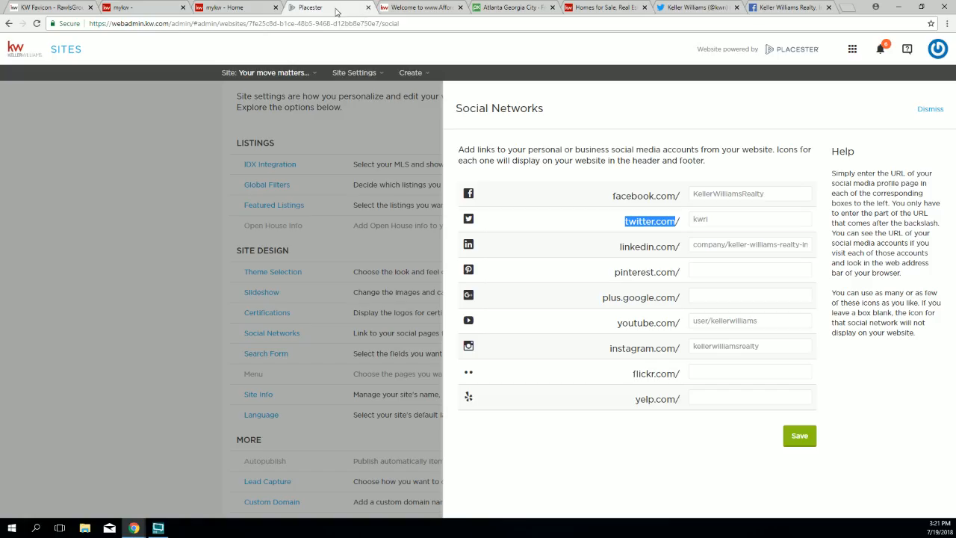
Step: Paste kwri into Placester's twitter.com/ field
click(336, 7)
double_click(707, 219)
click(699, 224)
right_click(698, 218)
click(712, 308)
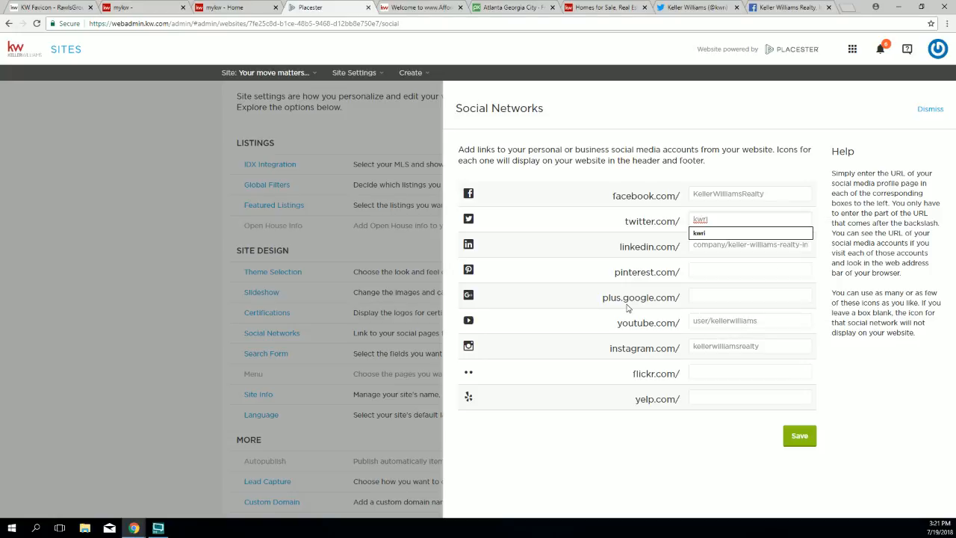
Step: Leave kwri in the Twitter field and open Keller Williams' LinkedIn company page from kw.com
click(600, 257)
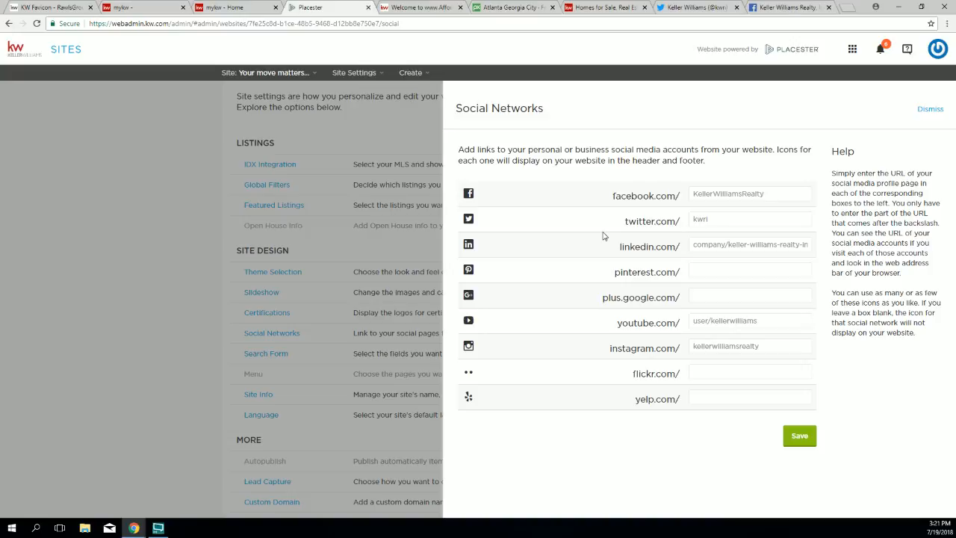
click(616, 10)
click(653, 361)
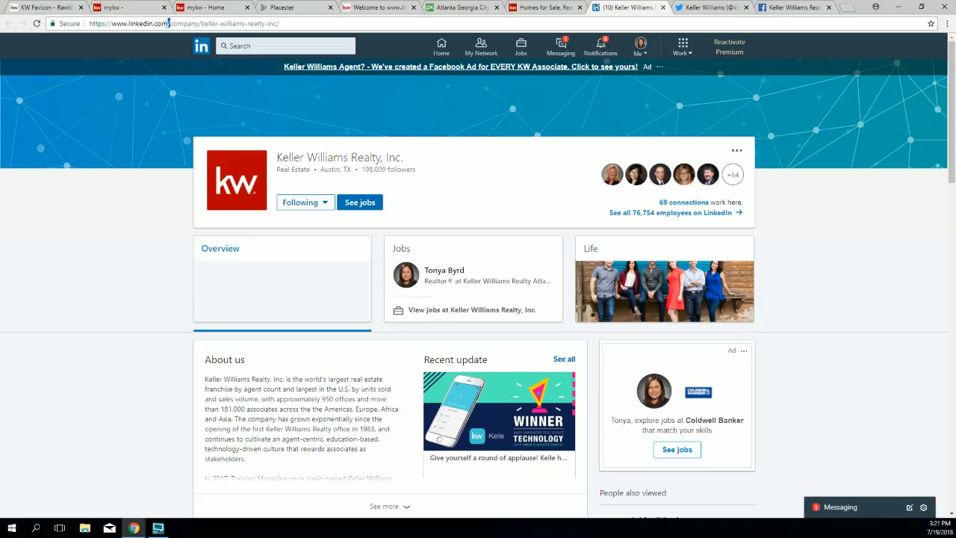
Step: Copy the company/keller-williams-realty-inc path from the LinkedIn address and go back to Placester
drag(170, 24, 279, 23)
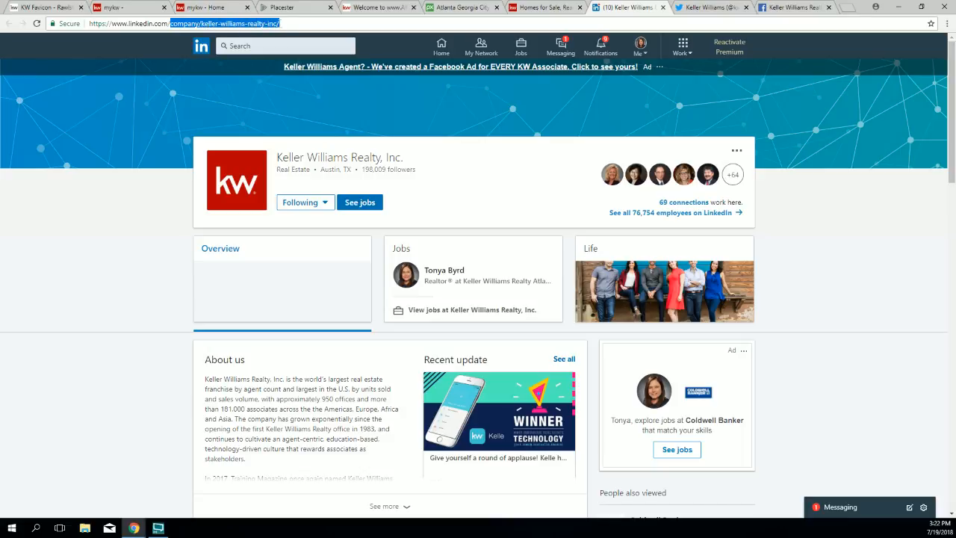
right_click(240, 23)
click(251, 60)
click(150, 23)
drag(156, 23, 278, 23)
click(174, 23)
right_click(232, 25)
click(243, 59)
click(282, 8)
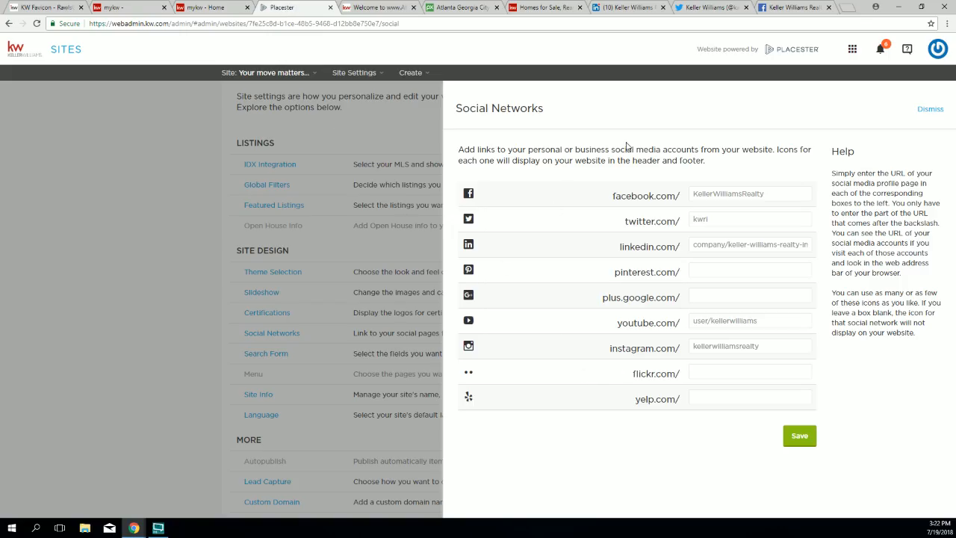
Step: Paste the copied company page path over the linkedin.com/ field's value
click(741, 246)
triple_click(741, 247)
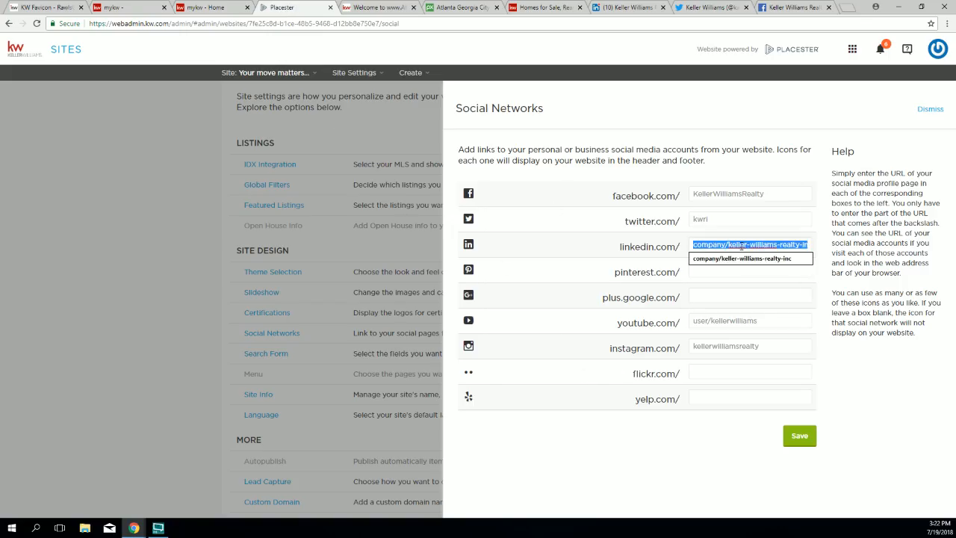
right_click(741, 246)
click(764, 280)
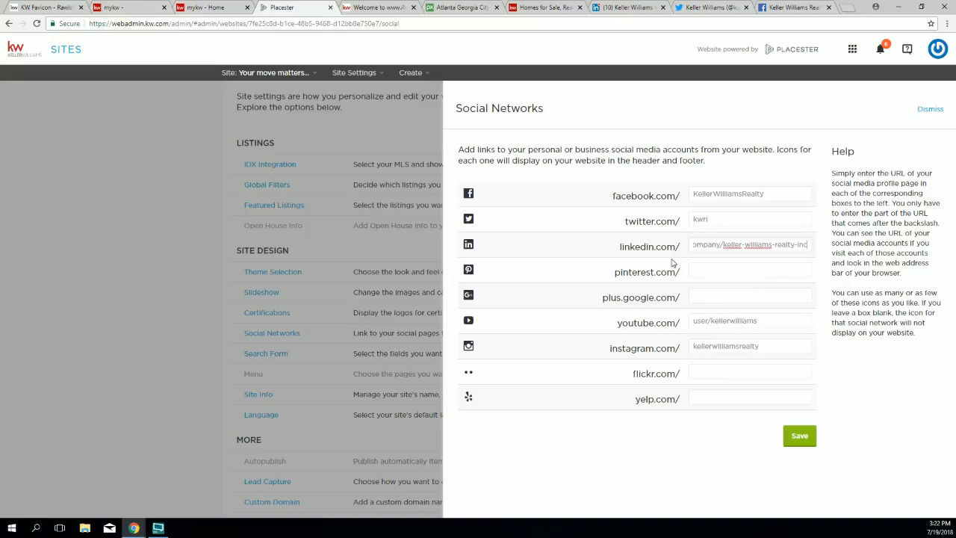
click(632, 247)
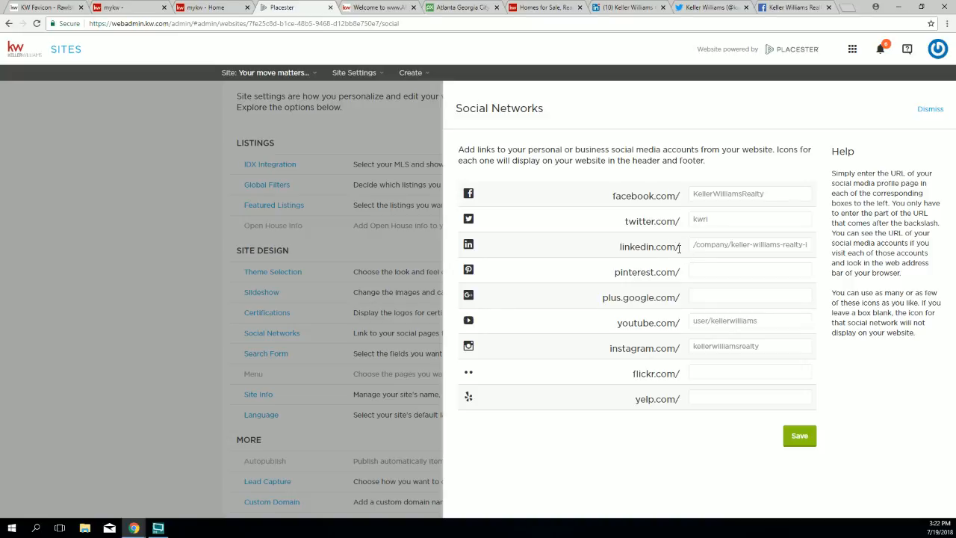
Step: Remove the leading slash so it reads company/keller-williams-realty-inc, then save
key(ctrl+plus)
key(ctrl+plus)
key(ctrl+plus)
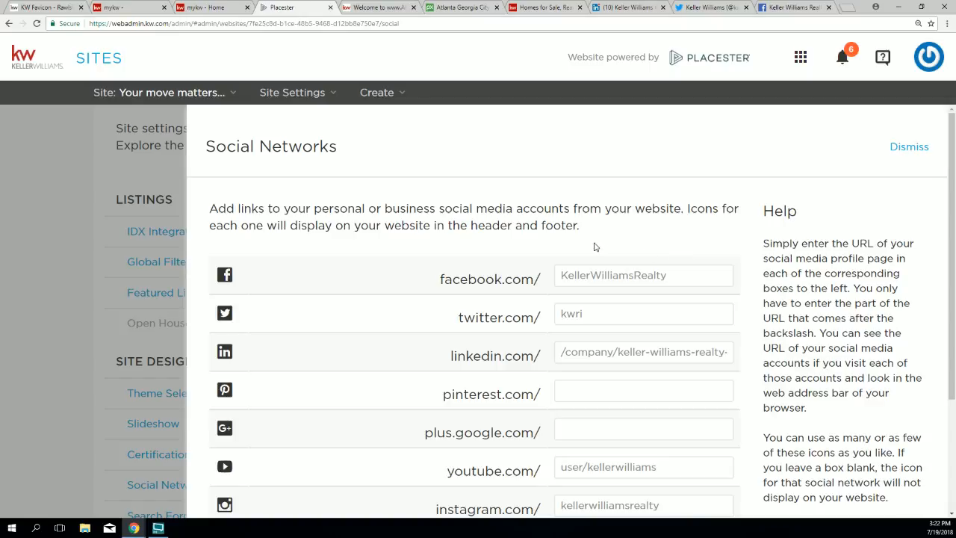
click(564, 354)
key(BackSpace)
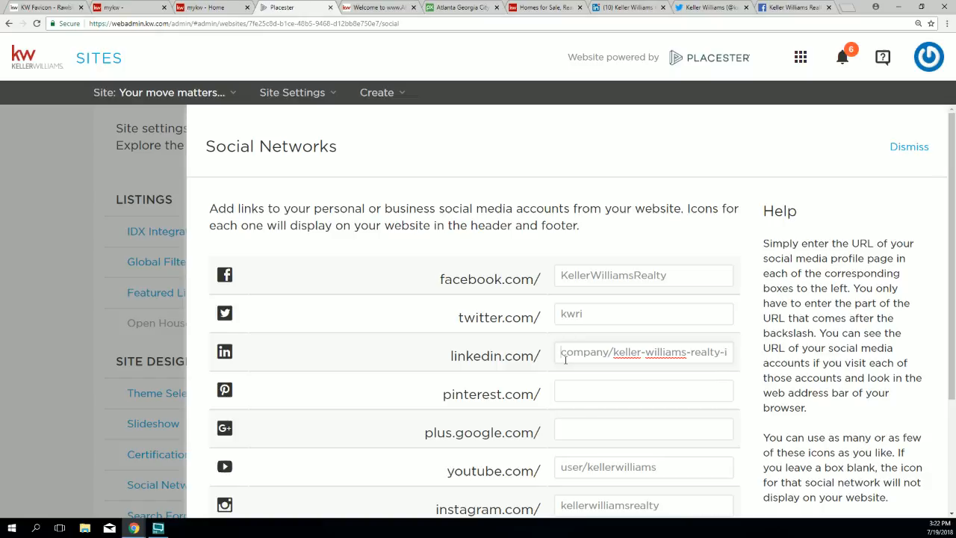
drag(496, 393, 504, 393)
scroll(498, 381, down, 2)
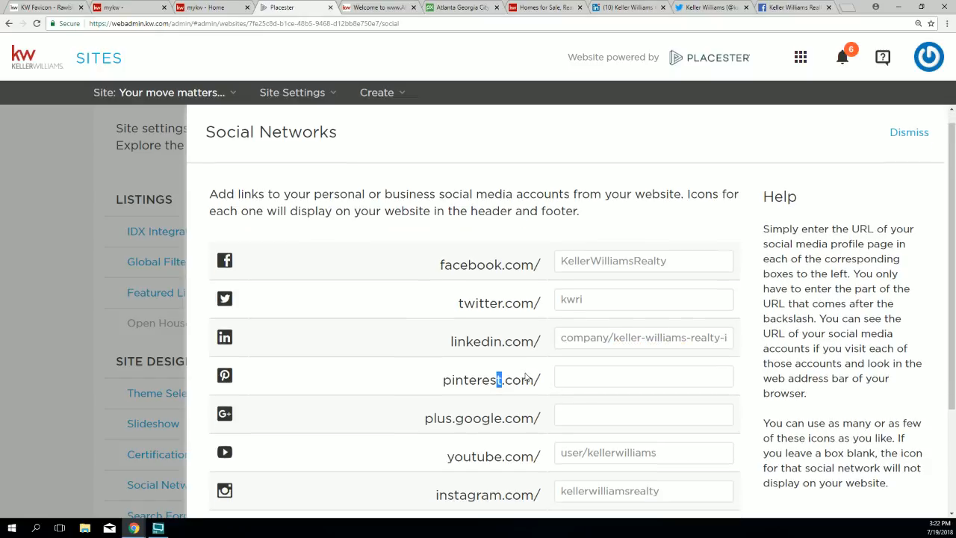
scroll(525, 377, down, 1)
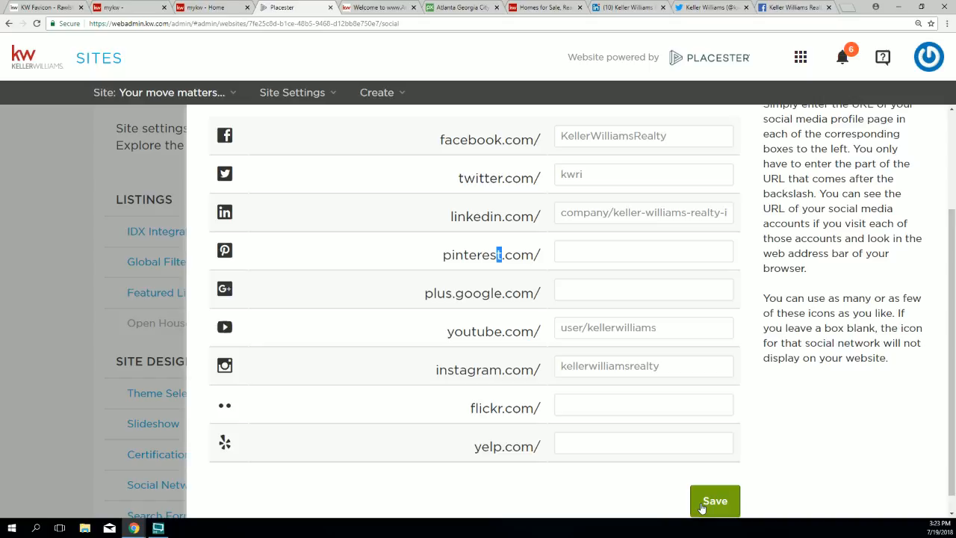
key(ctrl+0)
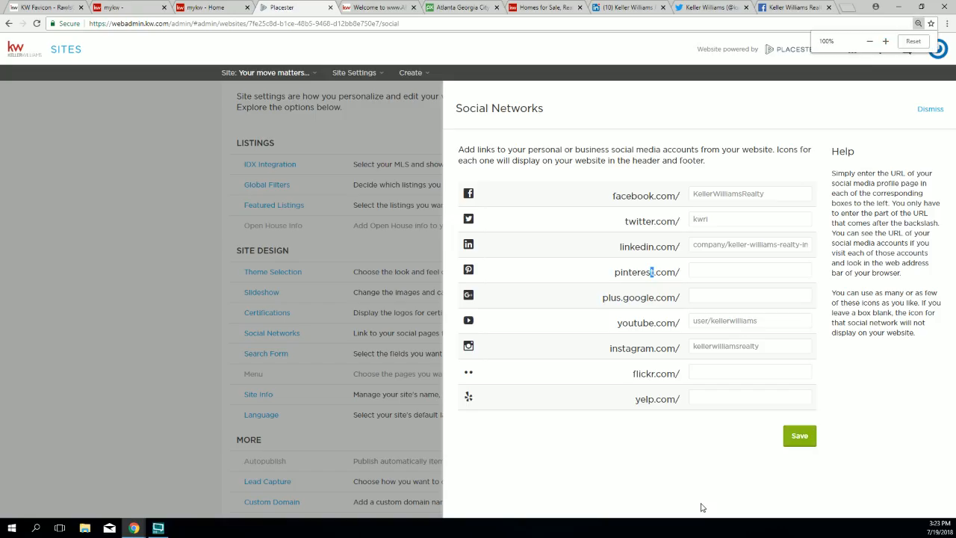
click(800, 436)
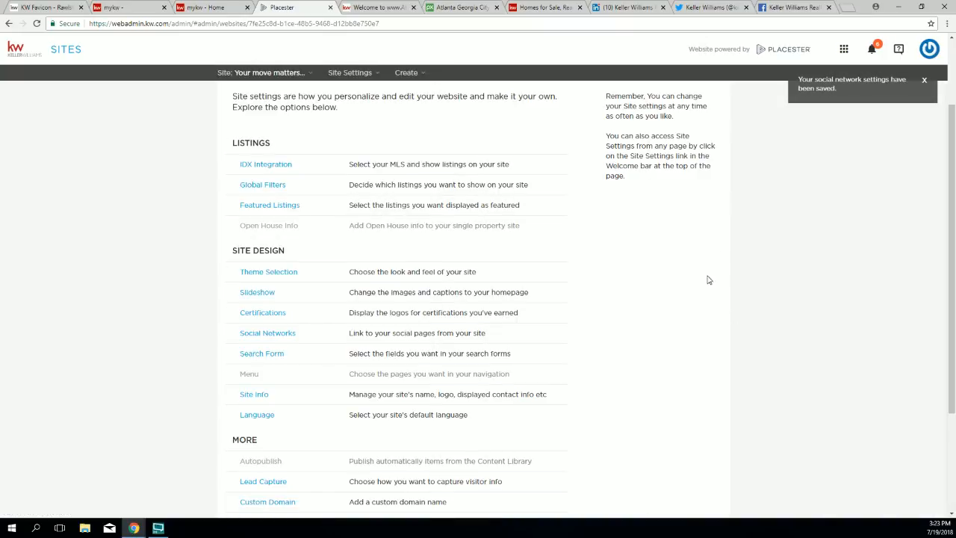
click(366, 7)
click(36, 24)
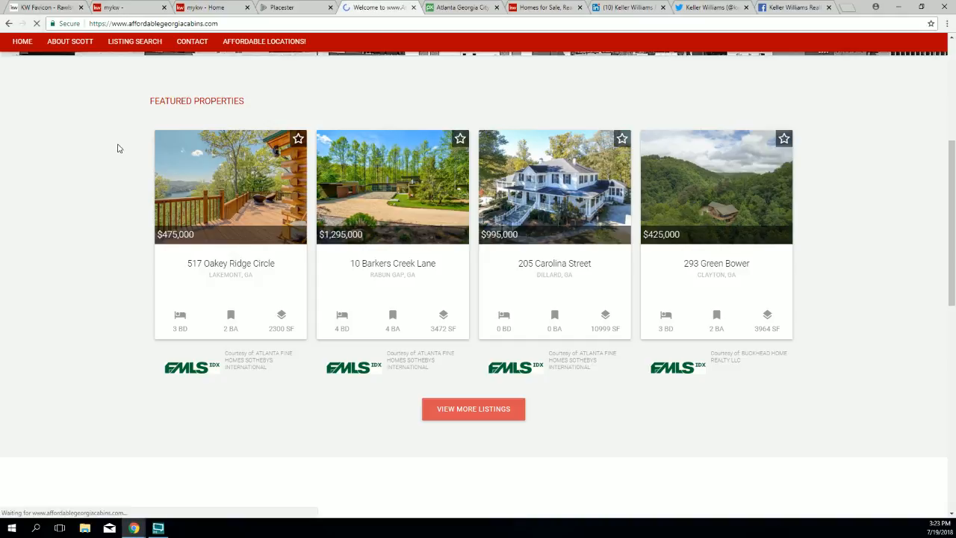
scroll(135, 142, up, 2)
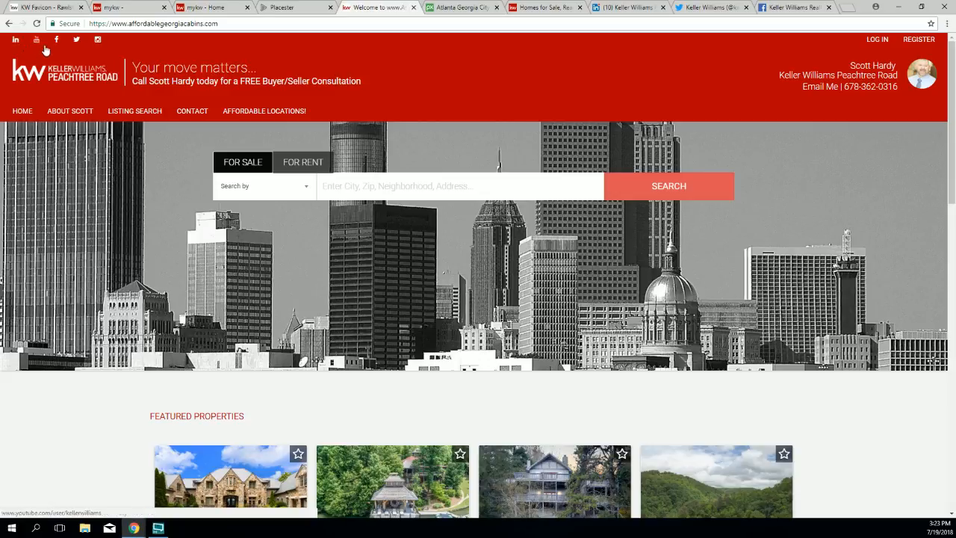
scroll(796, 345, down, 15)
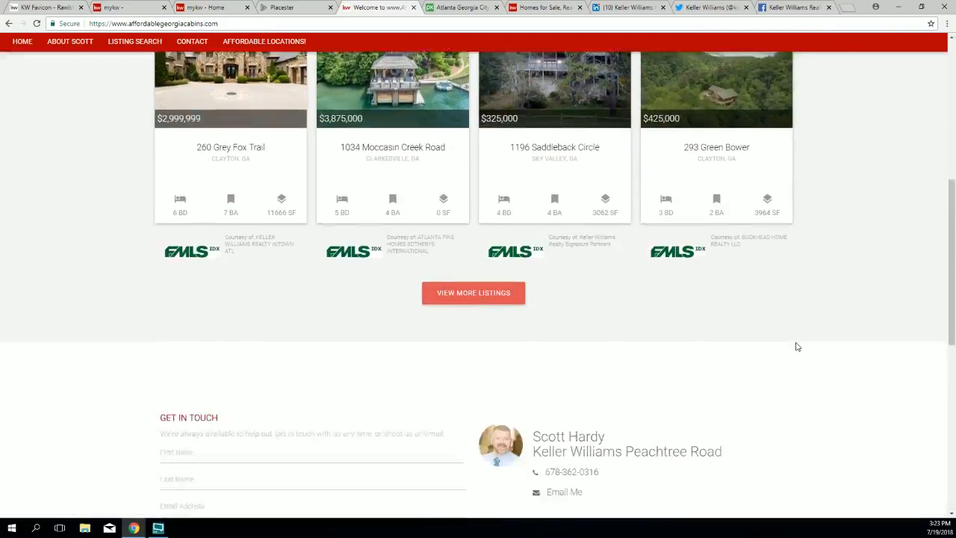
scroll(797, 347, down, 1)
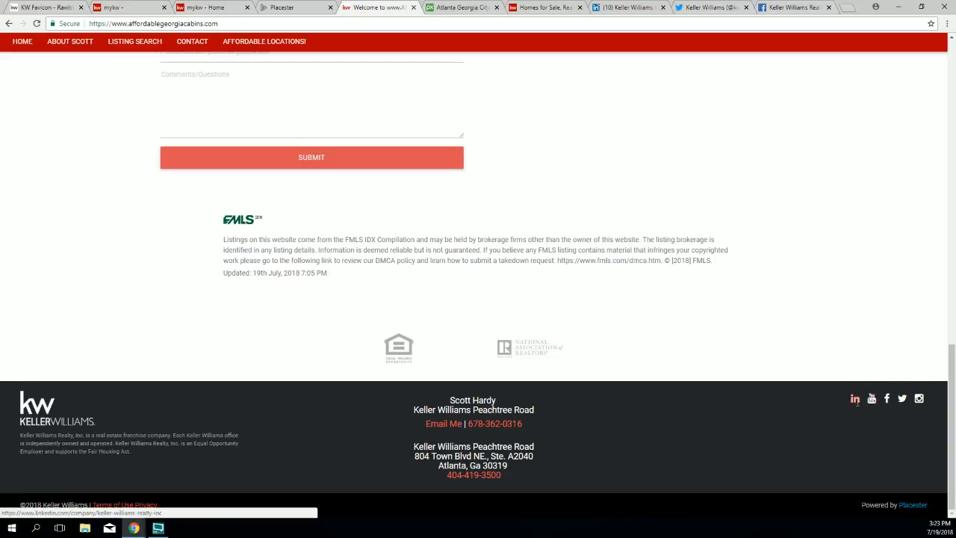
click(292, 7)
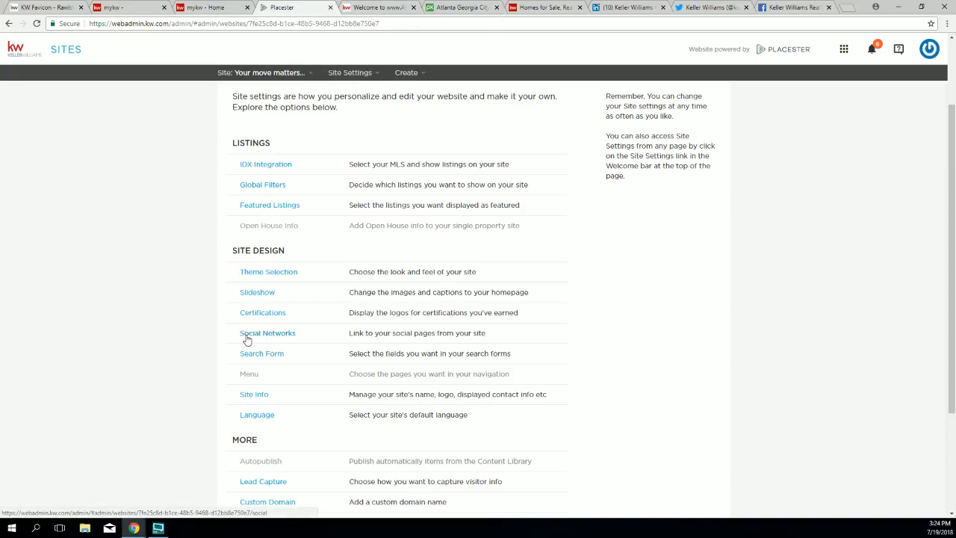
Step: Open Menu configuration, close the Homes for Sale, LinkedIn, Twitter, Facebook and Atlanta tabs, view the live site
drag(241, 353, 253, 375)
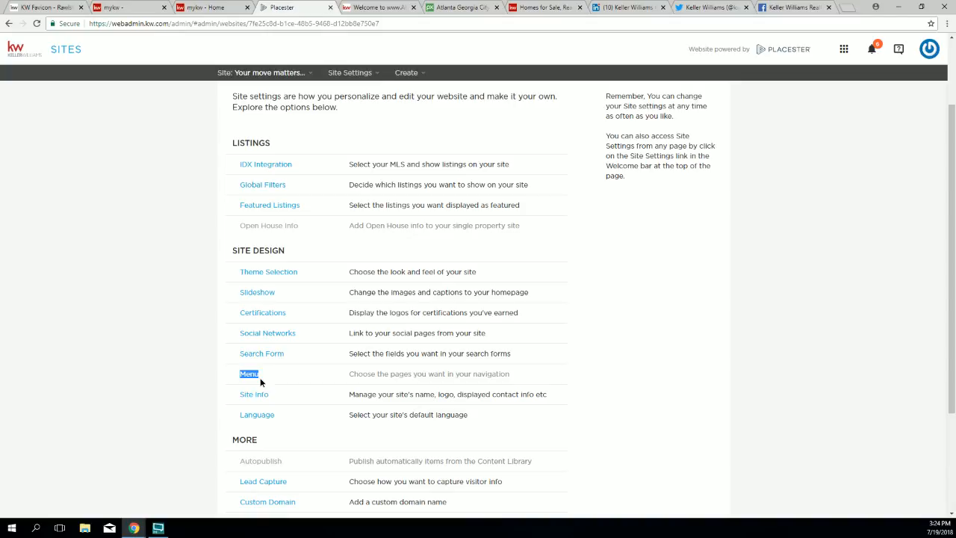
click(254, 377)
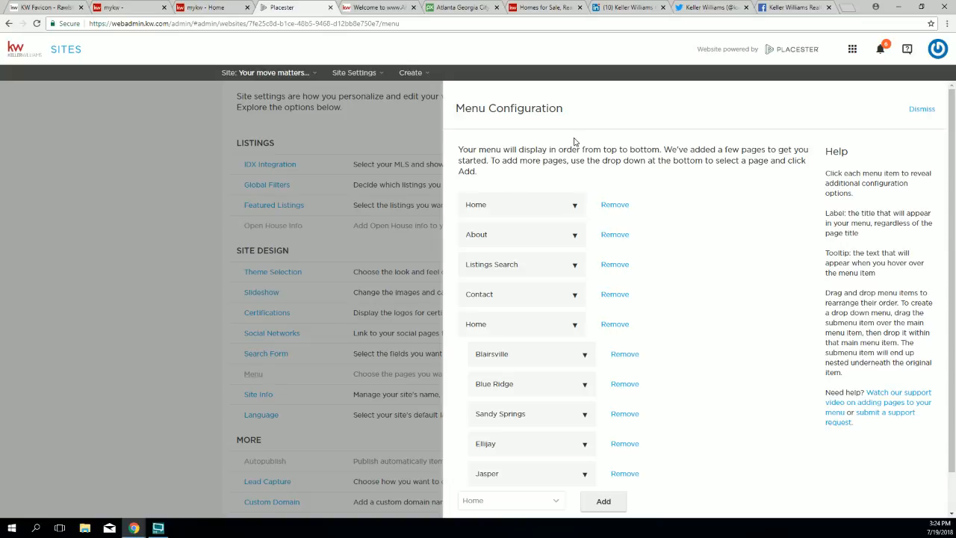
click(579, 7)
click(580, 7)
click(580, 7)
click(579, 8)
click(496, 7)
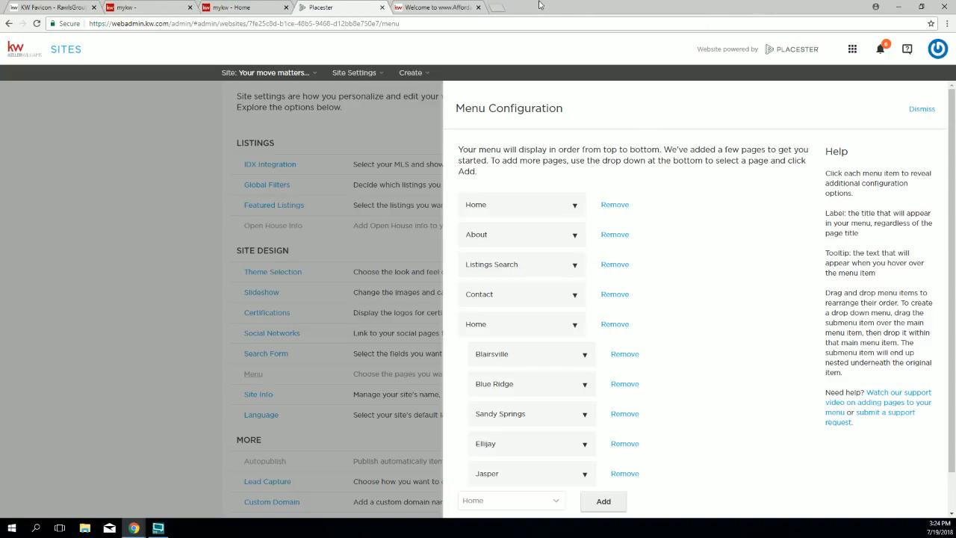
click(448, 8)
scroll(460, 75, up, 10)
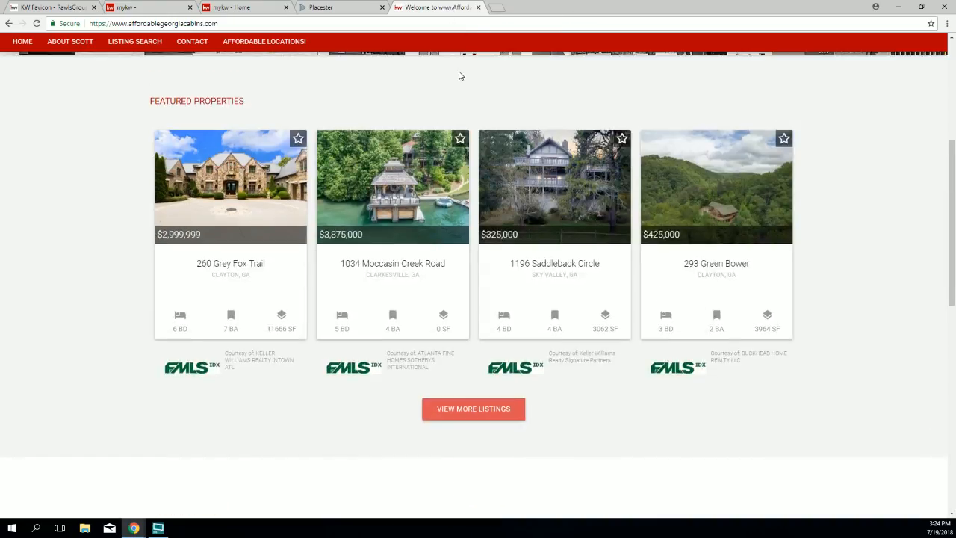
Step: Browse the live site's nav bar and Listing Search page, then return home and to Placester
scroll(460, 75, up, 5)
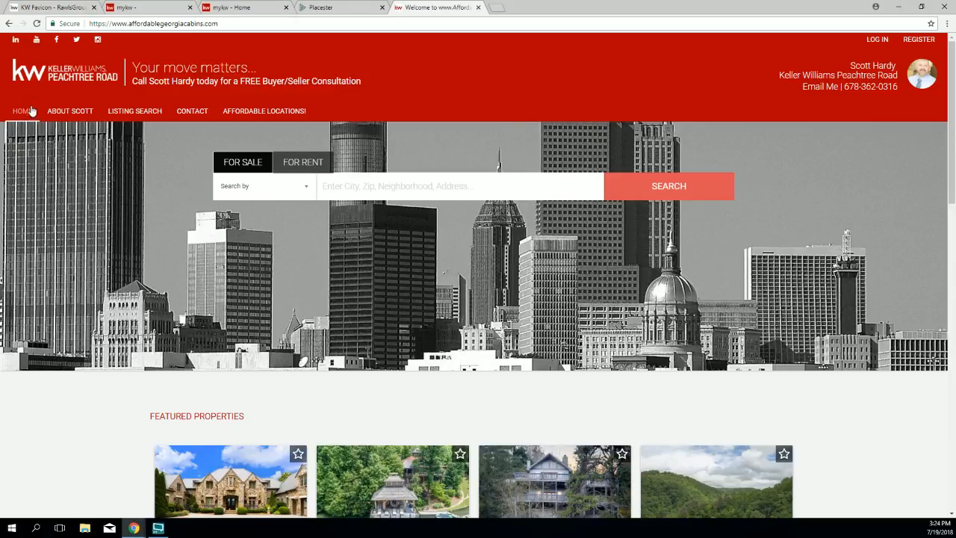
mouse_move(297, 115)
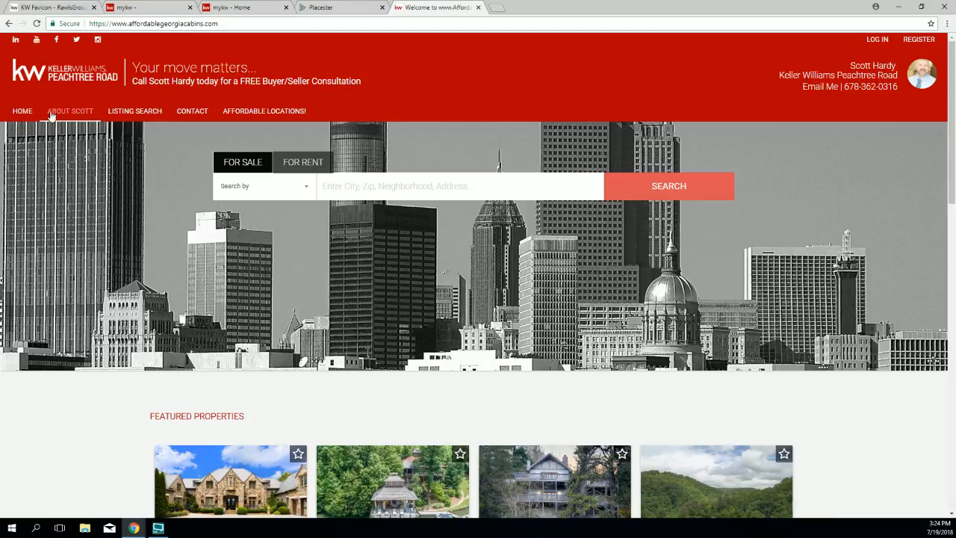
mouse_move(236, 120)
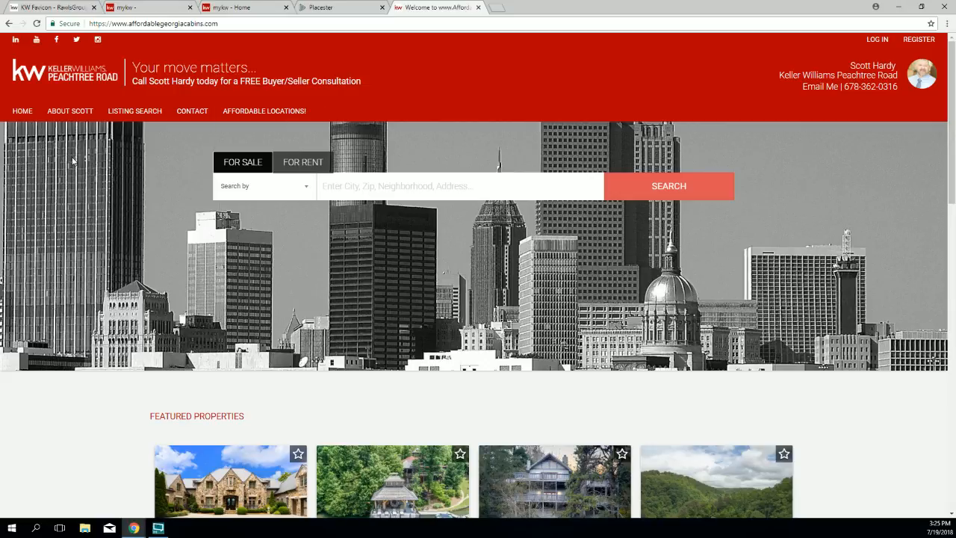
click(135, 117)
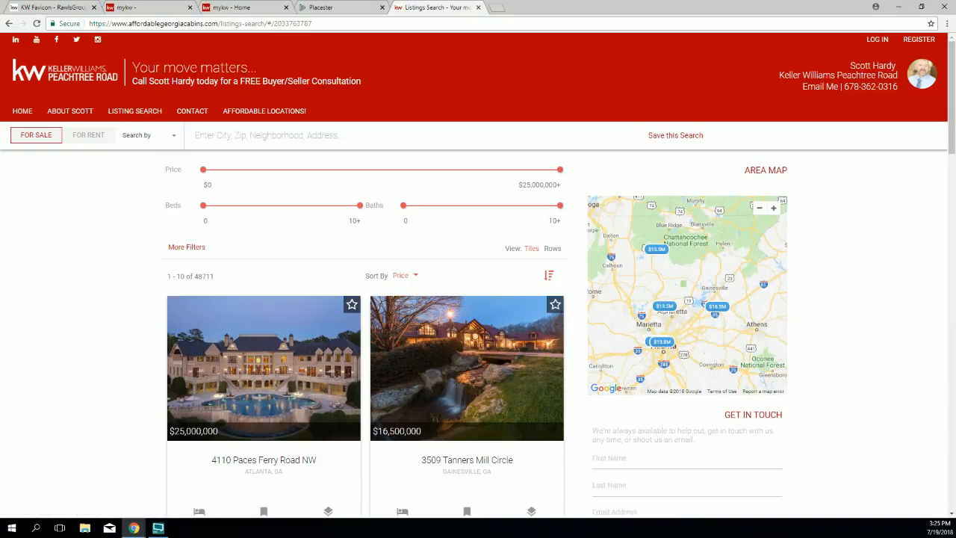
click(43, 84)
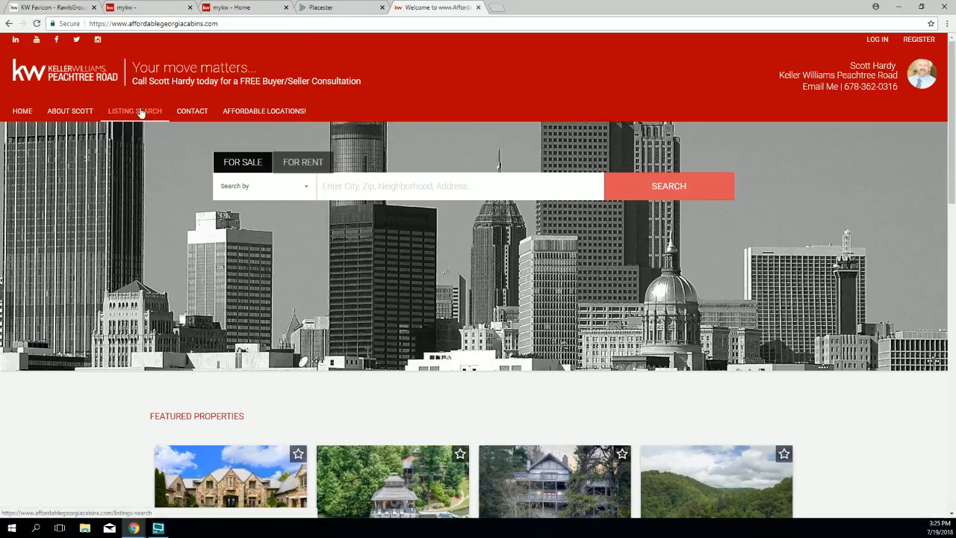
click(338, 9)
Step: Change the Listings Search menu label to 'Find your next home right now!' and save
click(94, 301)
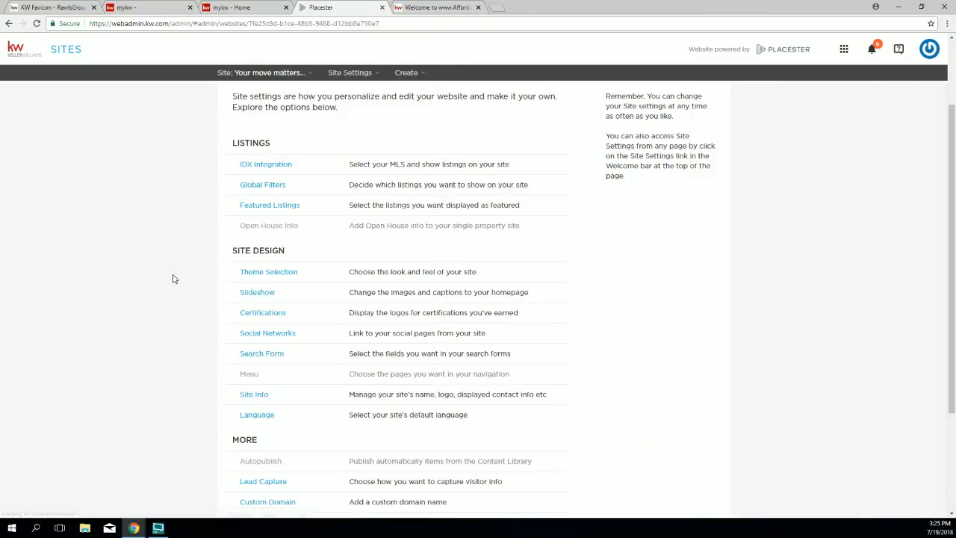
scroll(252, 210, down, 2)
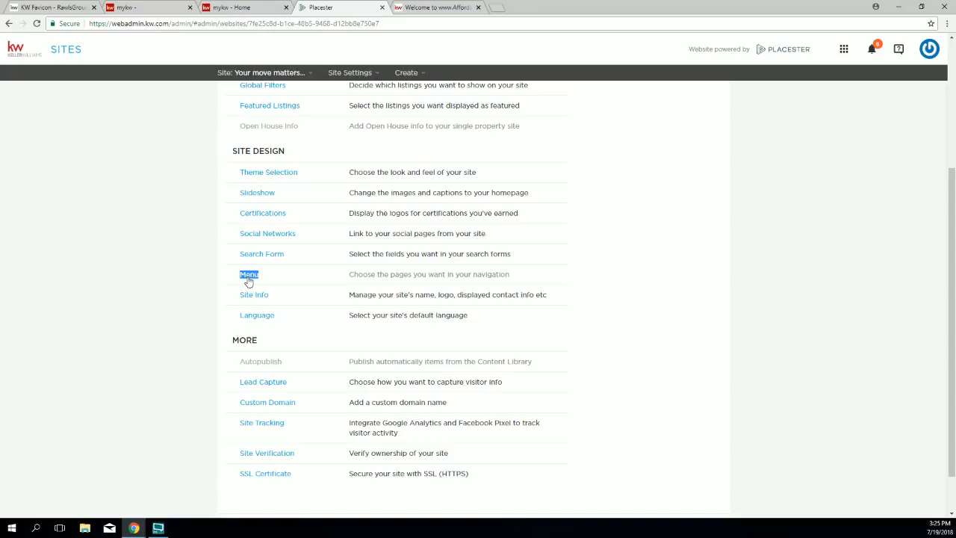
click(248, 276)
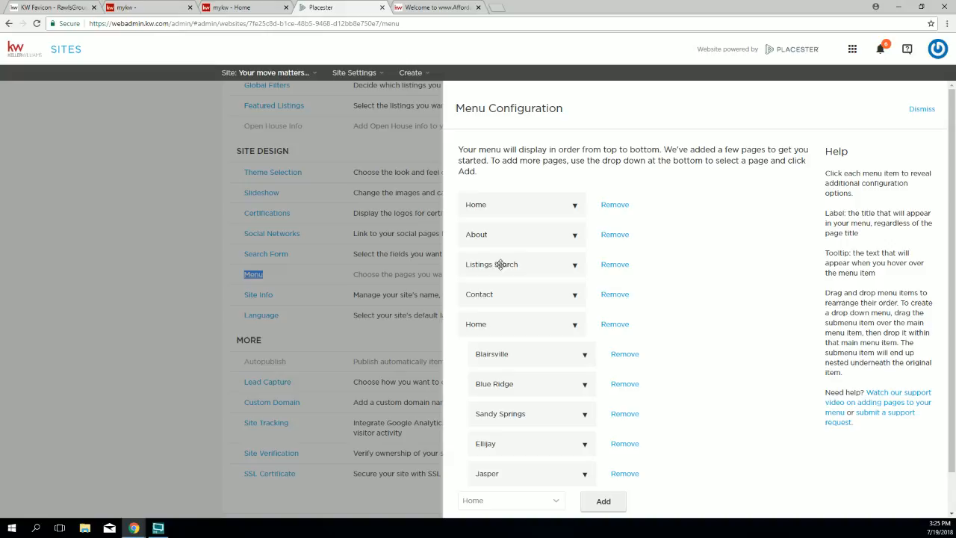
click(541, 261)
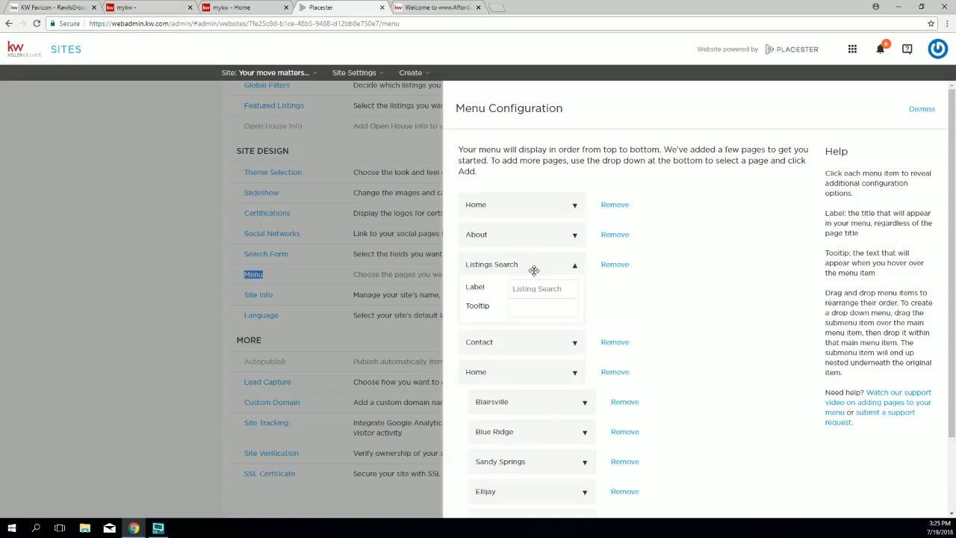
drag(476, 288, 491, 290)
drag(566, 291, 511, 289)
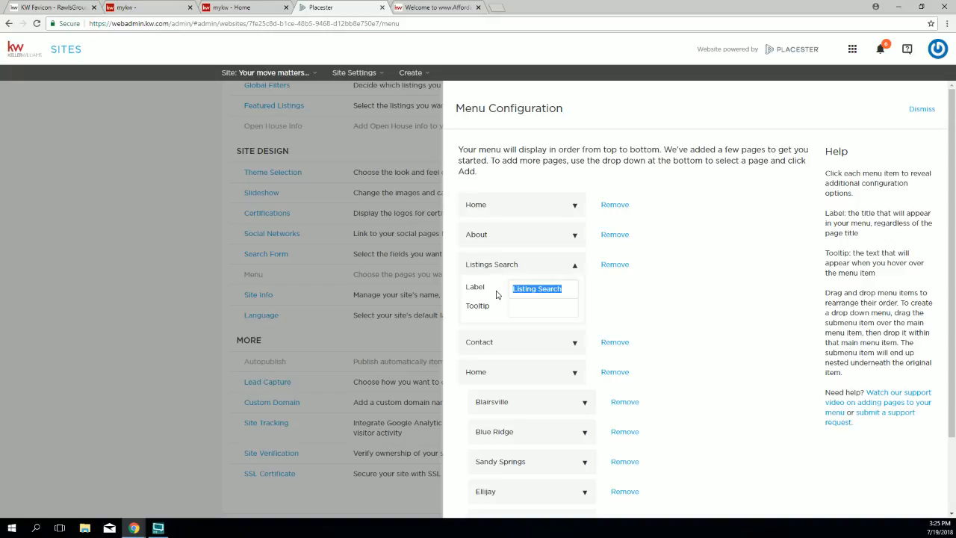
text(Find your next home right now!)
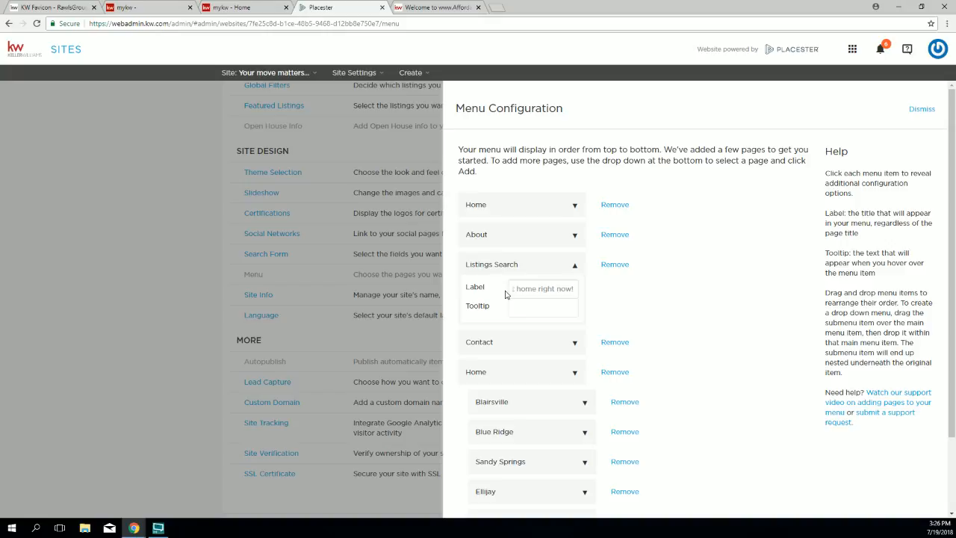
scroll(736, 333, down, 2)
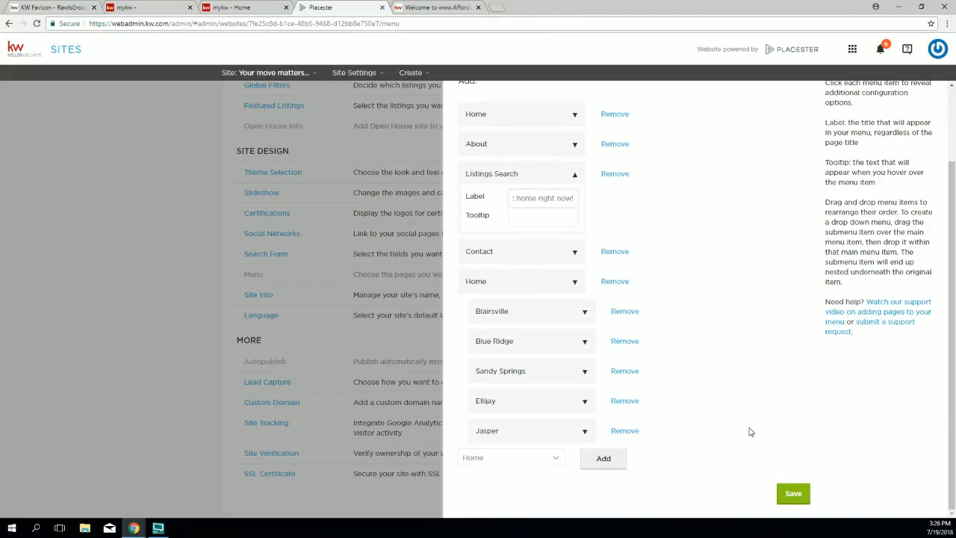
click(793, 493)
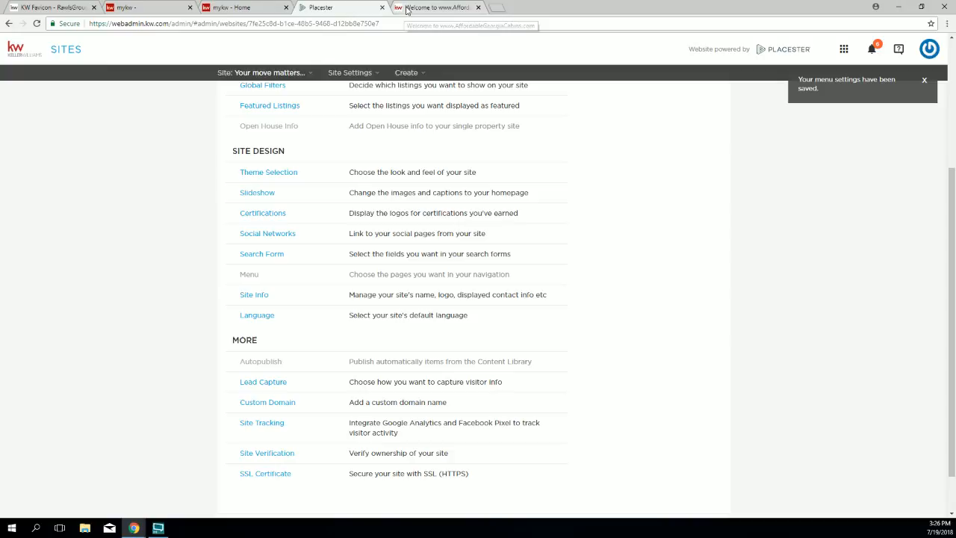
click(408, 8)
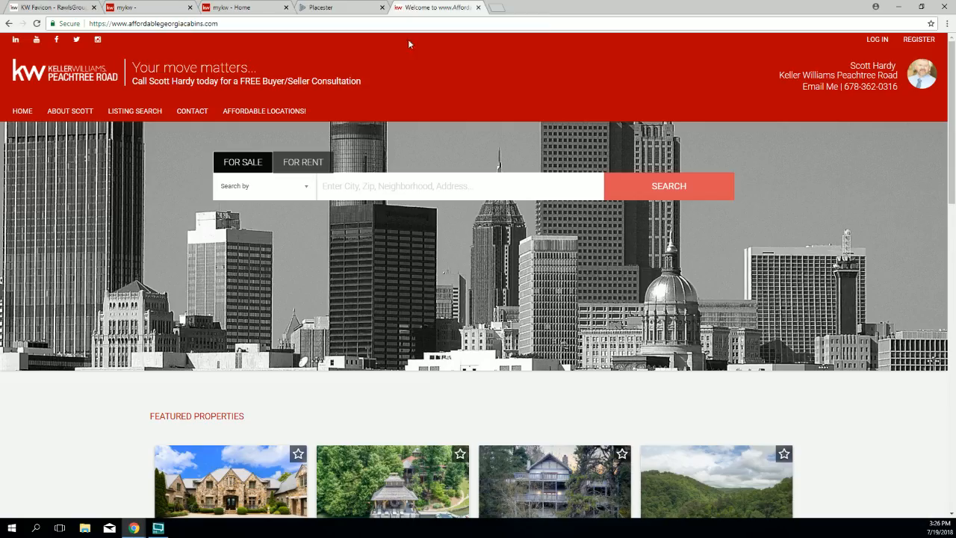
Step: Reload the live site and visit the renamed FIND YOUR NEXT HOME RIGHT NOW! link, About and Home
click(37, 25)
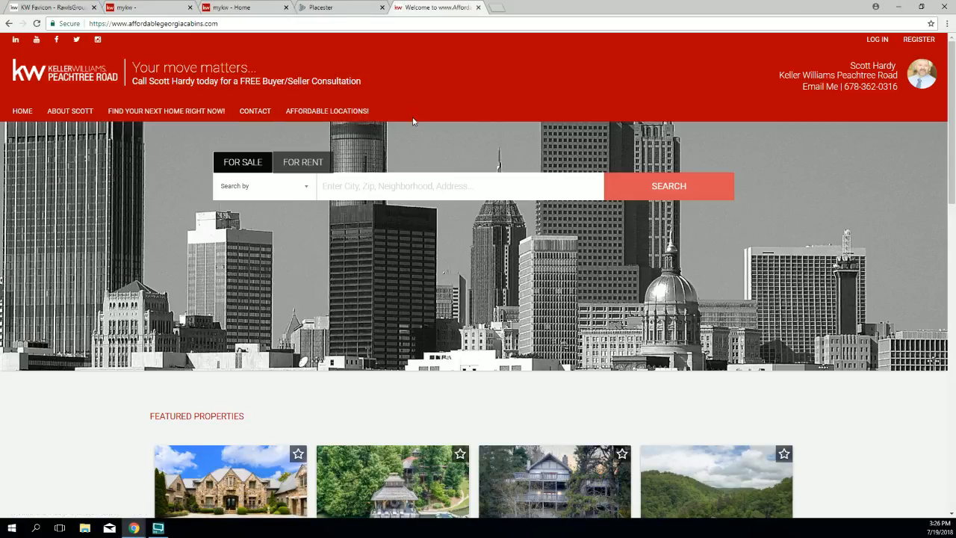
click(172, 111)
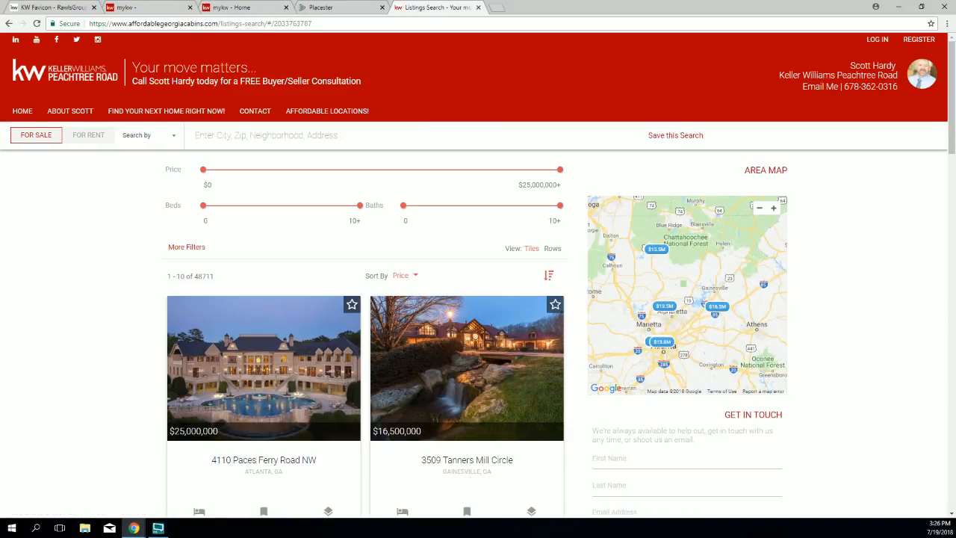
click(23, 115)
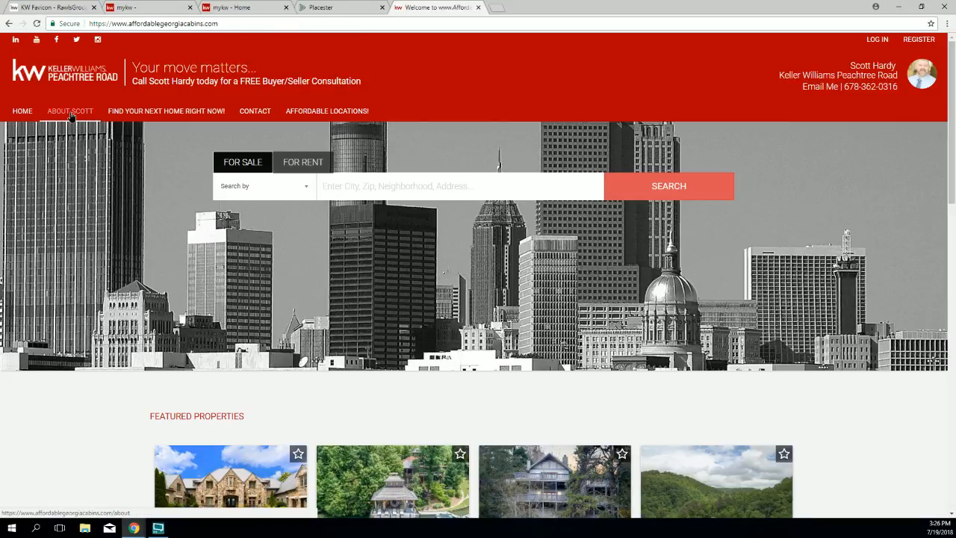
click(71, 113)
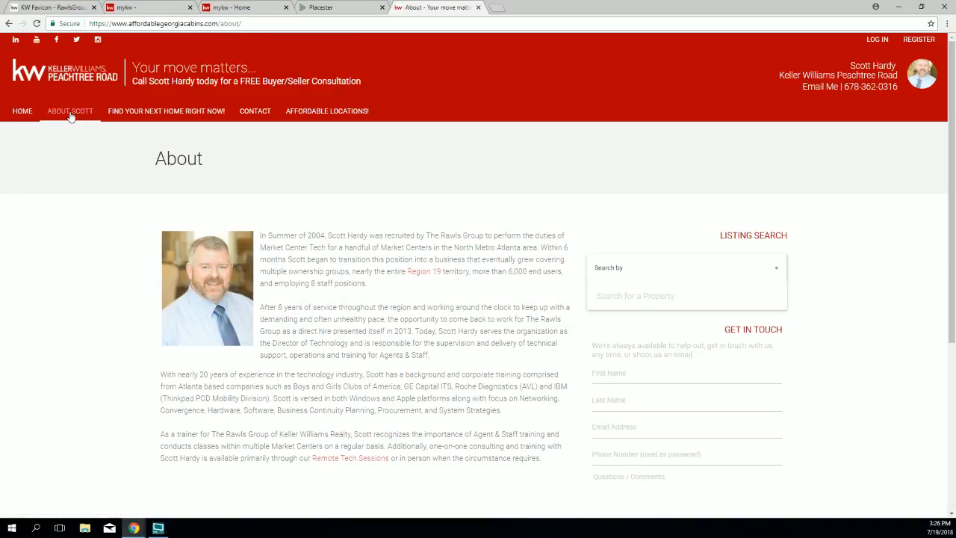
click(21, 113)
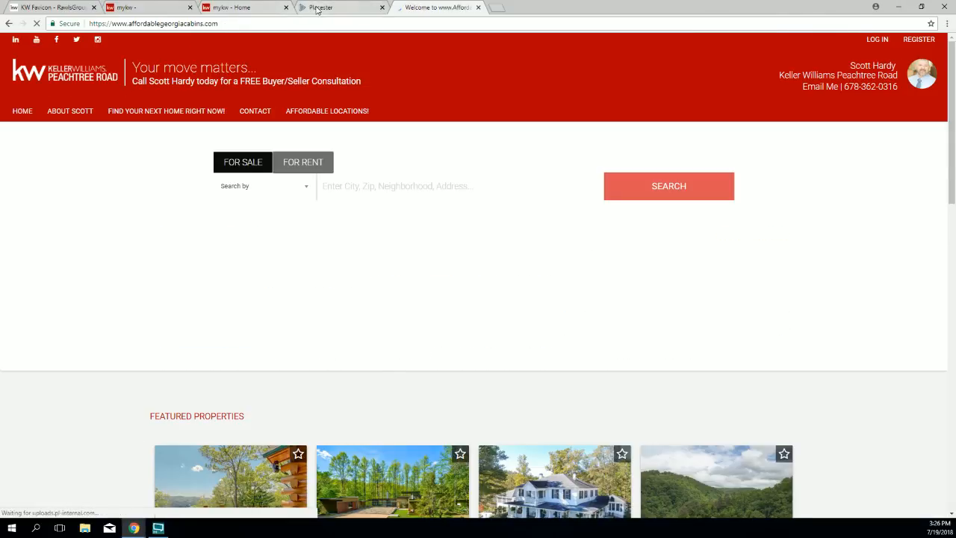
click(311, 10)
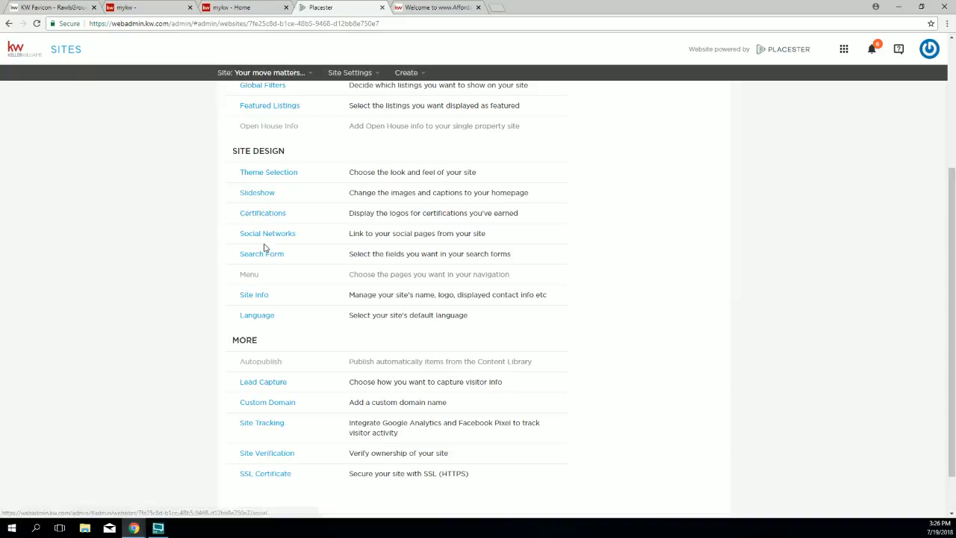
Step: Replace the agent's name in the About menu label with the team name and save the menu
click(253, 275)
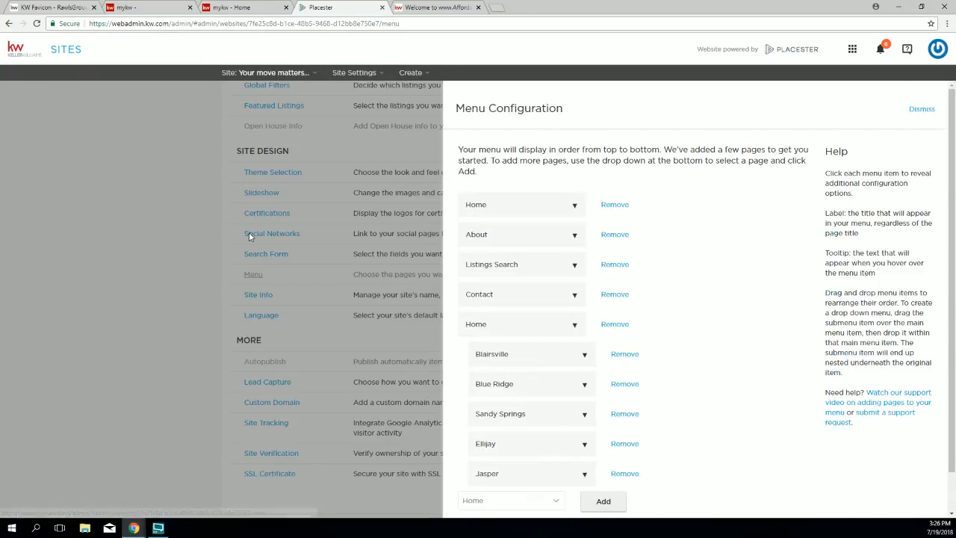
click(504, 239)
drag(563, 263, 544, 261)
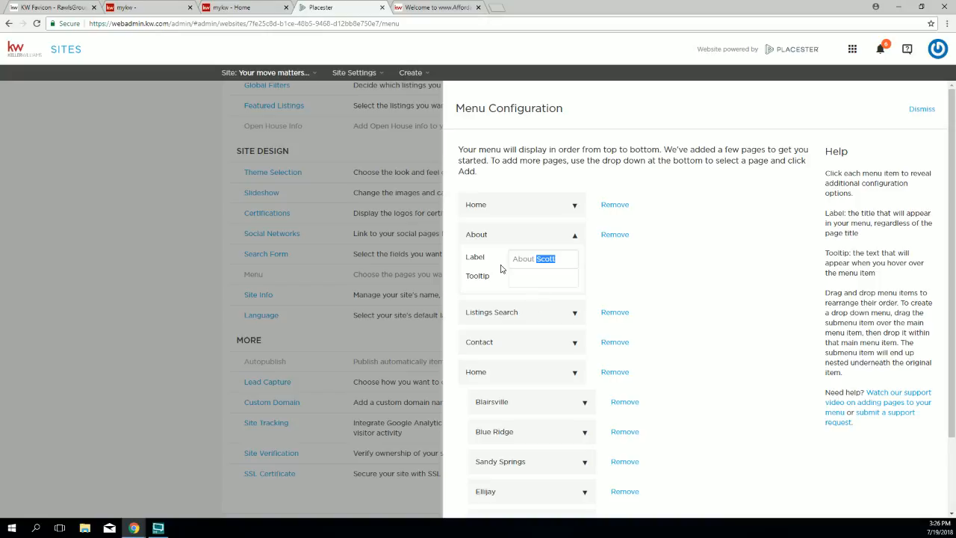
key(BackSpace)
text(The Hardy Team)
click(807, 366)
scroll(758, 399, down, 2)
click(793, 495)
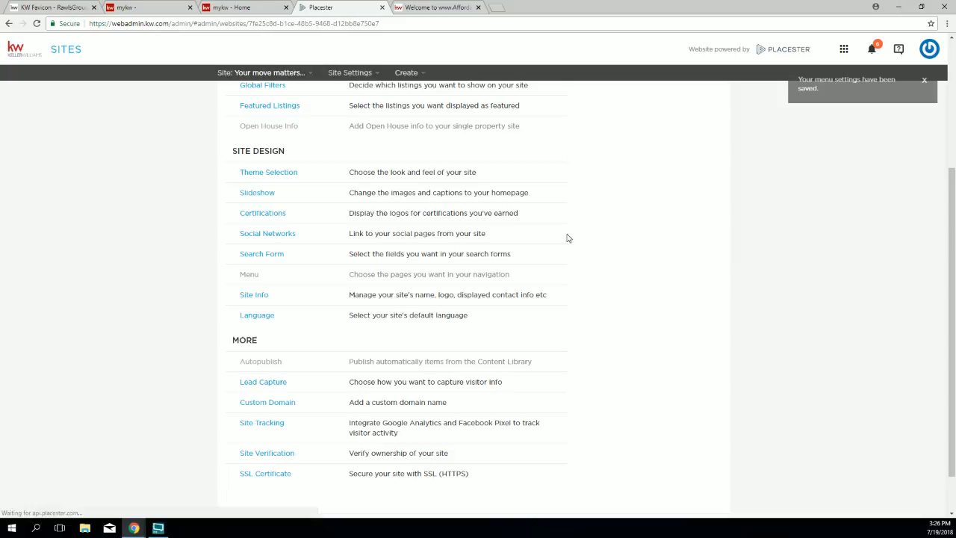
click(416, 10)
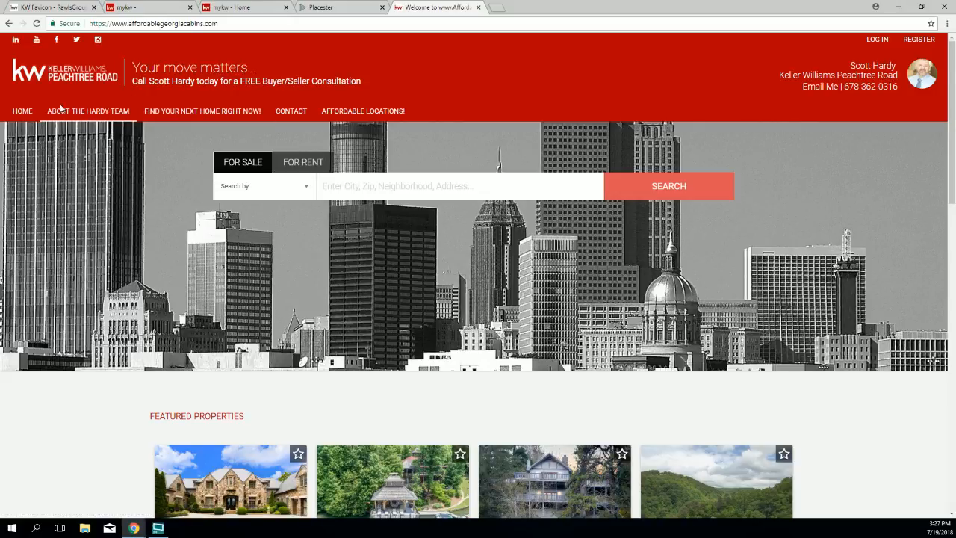
Step: Return from the live site to the Placester admin settings after checking the About link
click(325, 7)
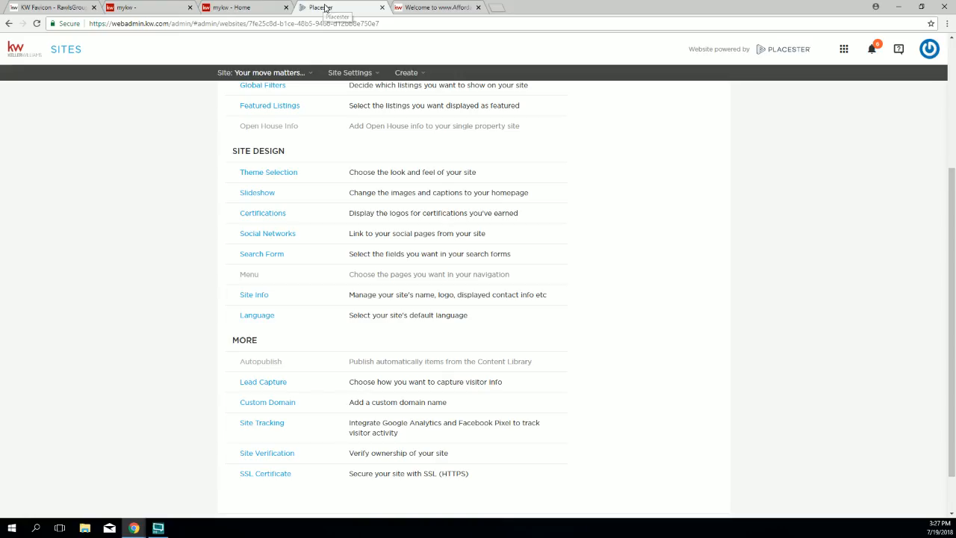
Step: Open the menu configuration and review the About item's label against the live site
click(253, 275)
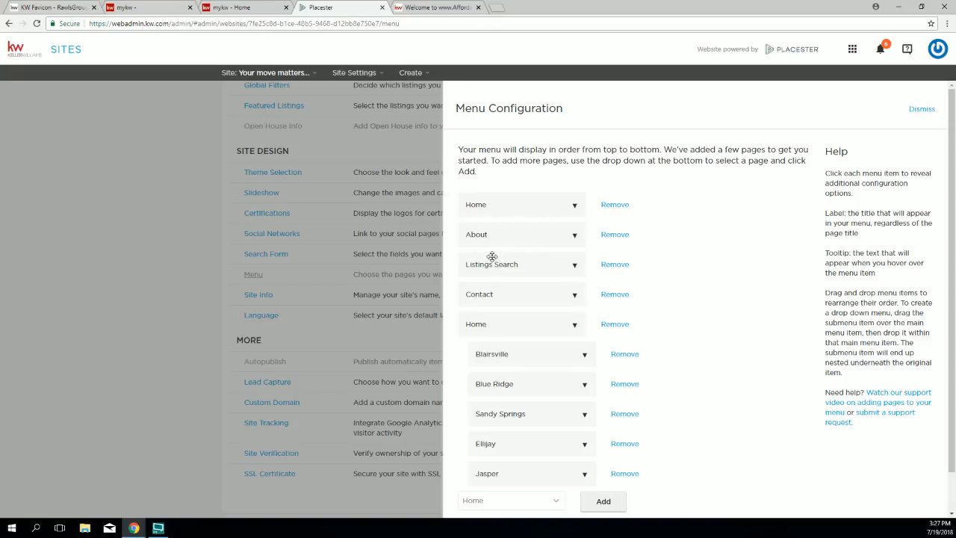
click(538, 238)
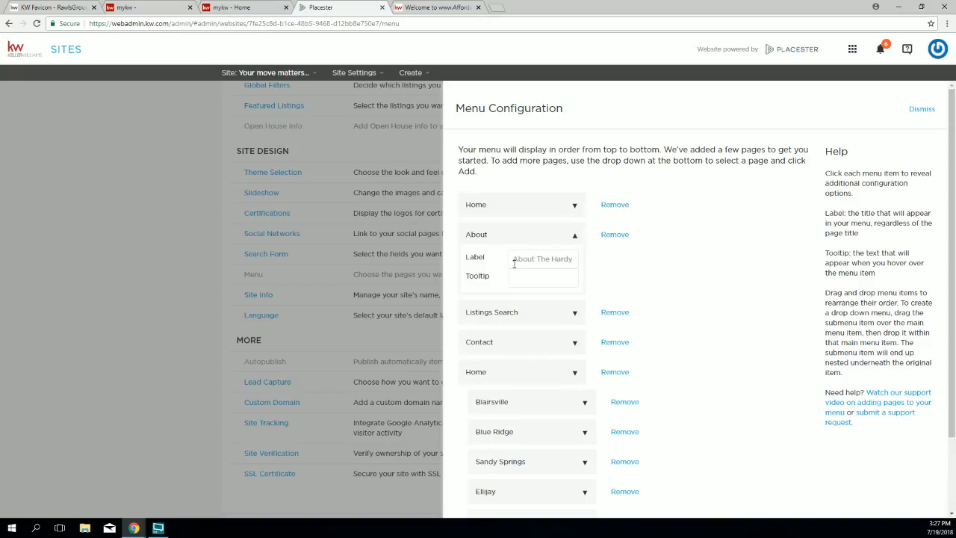
drag(516, 258, 588, 263)
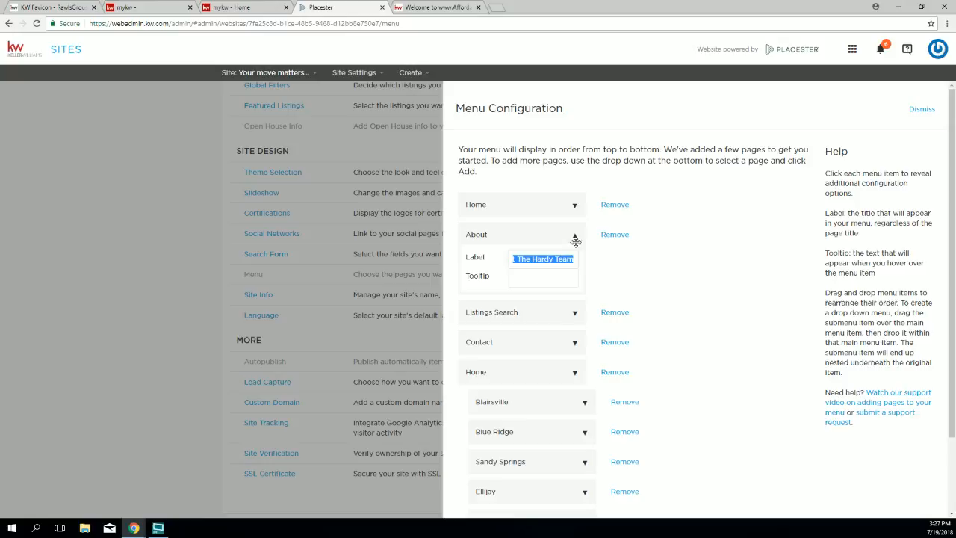
click(573, 237)
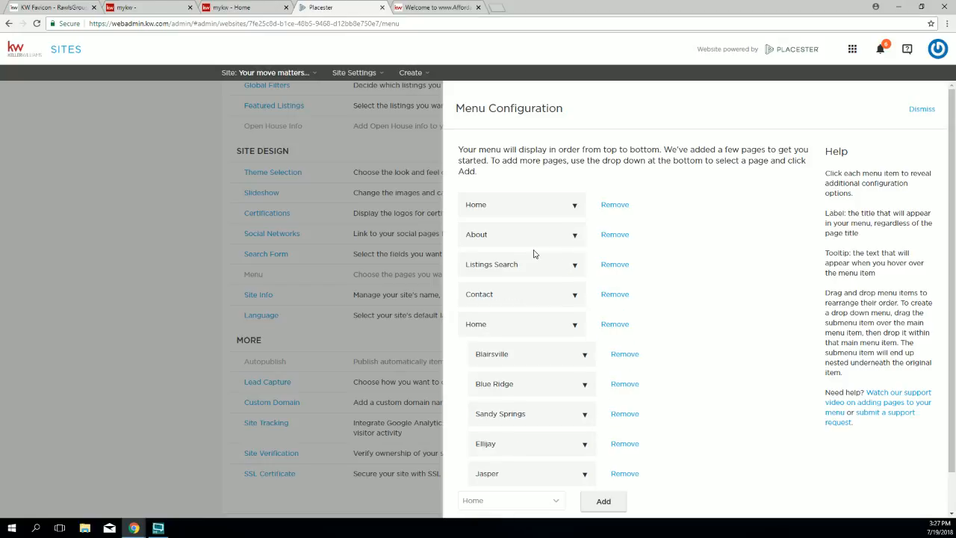
click(439, 9)
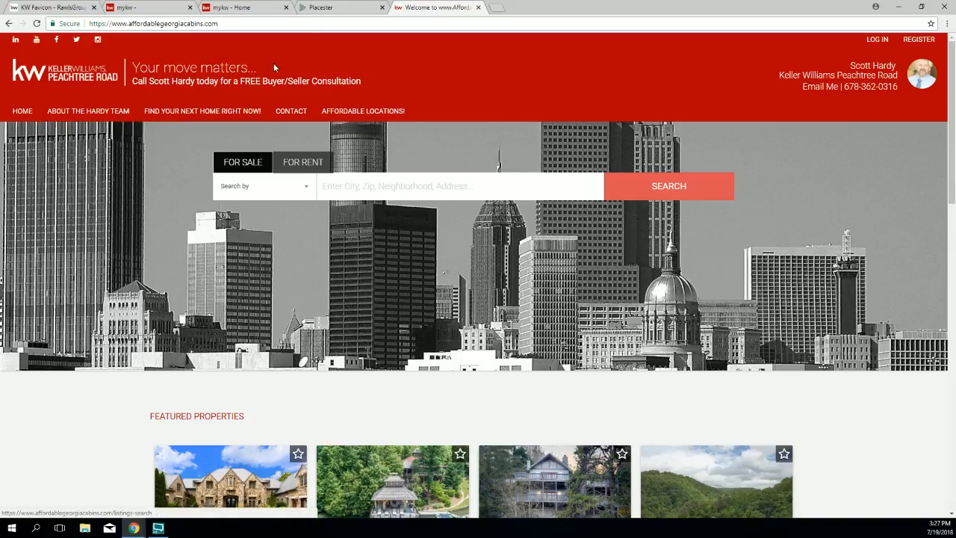
click(329, 8)
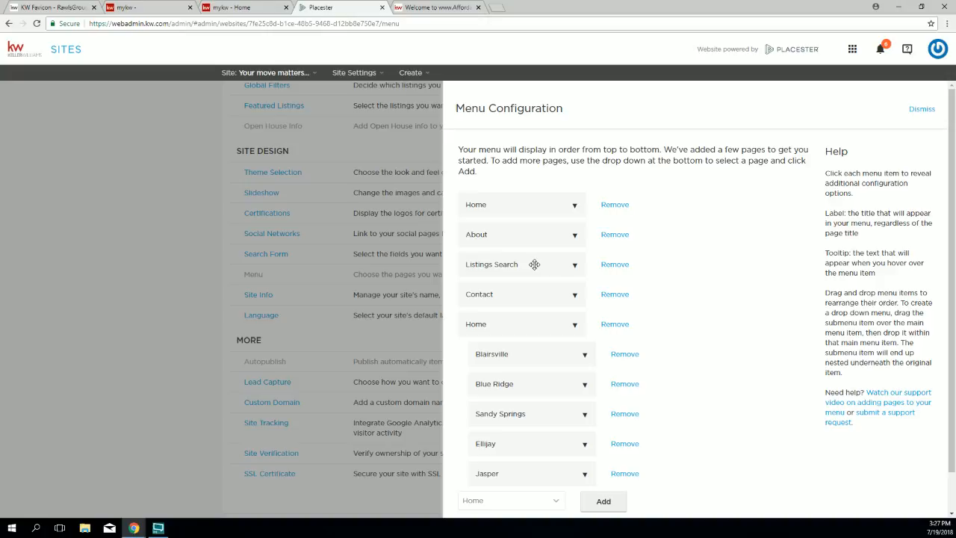
Step: Move Listings Search above About, save the menu, and switch to the live site
drag(537, 266, 538, 235)
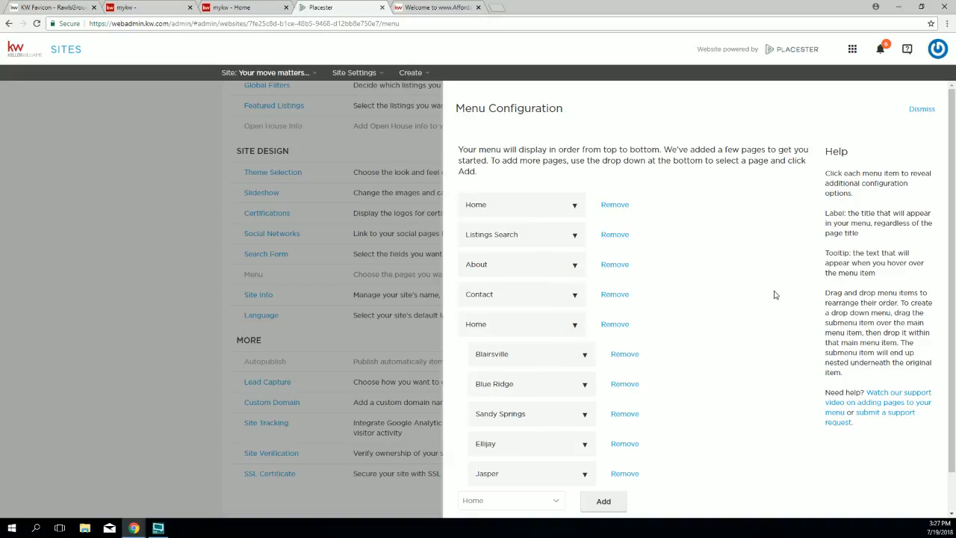
scroll(781, 418, down, 1)
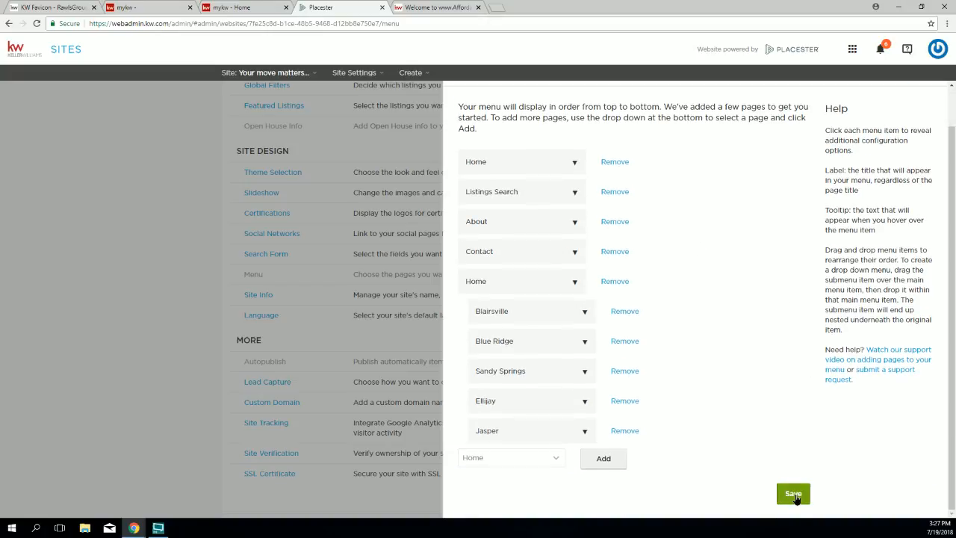
click(793, 497)
click(416, 10)
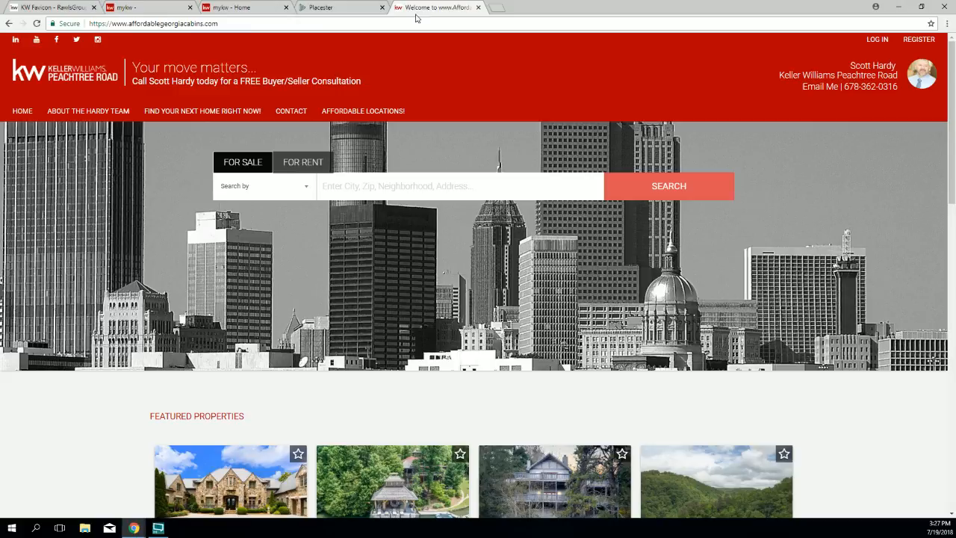
Step: Reload the live site to confirm Find Your Next Home Right Now! follows Home, then return to Placester
click(38, 24)
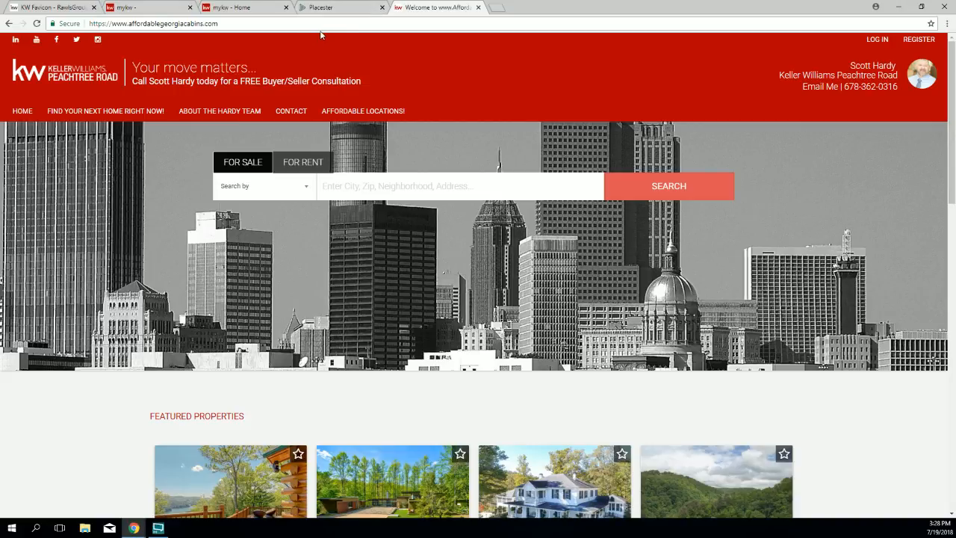
click(323, 7)
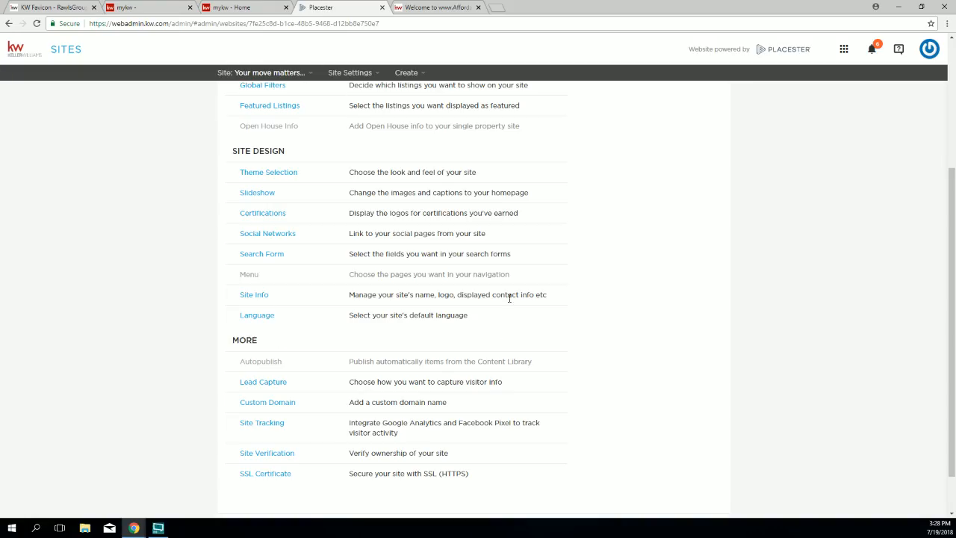
Step: Reopen the menu configuration and expand the page dropdown beneath the menu items
click(246, 275)
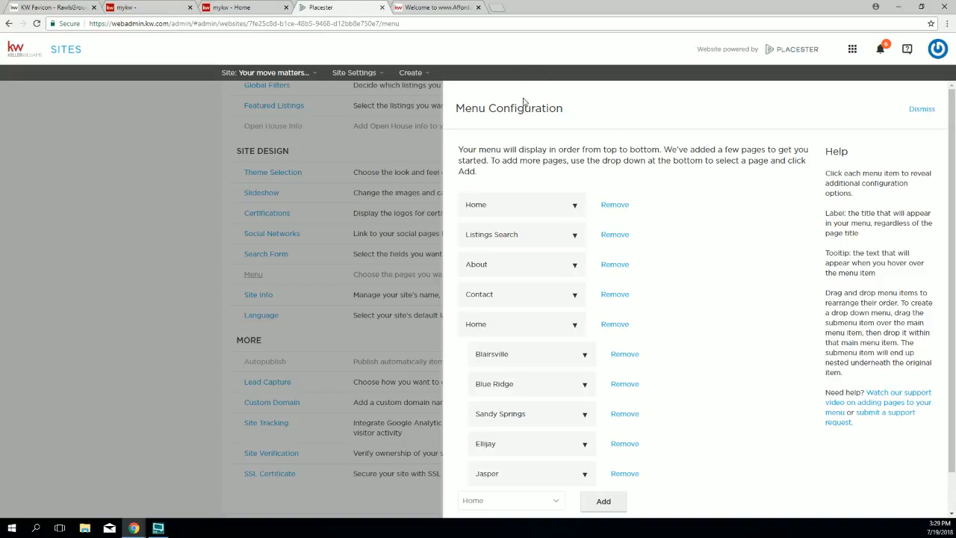
scroll(560, 142, down, 1)
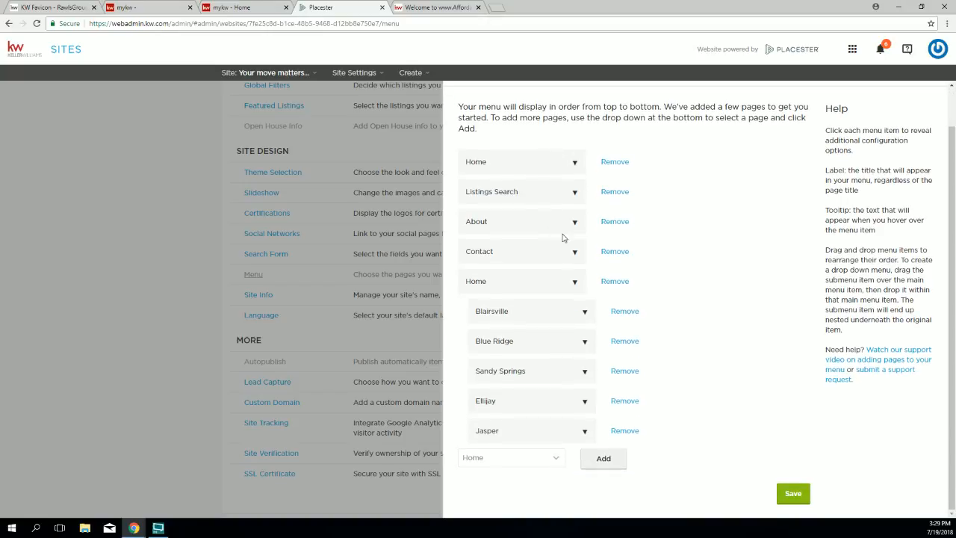
click(608, 458)
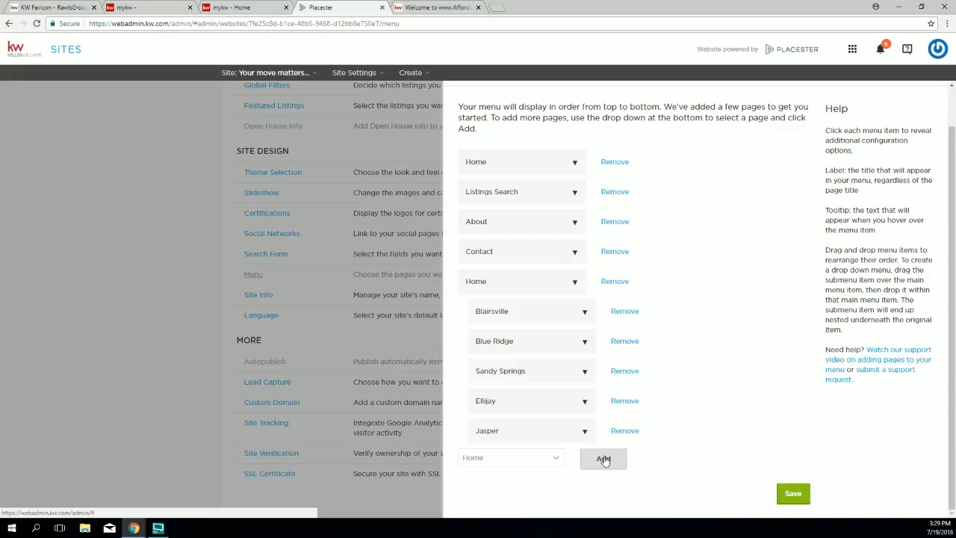
click(546, 460)
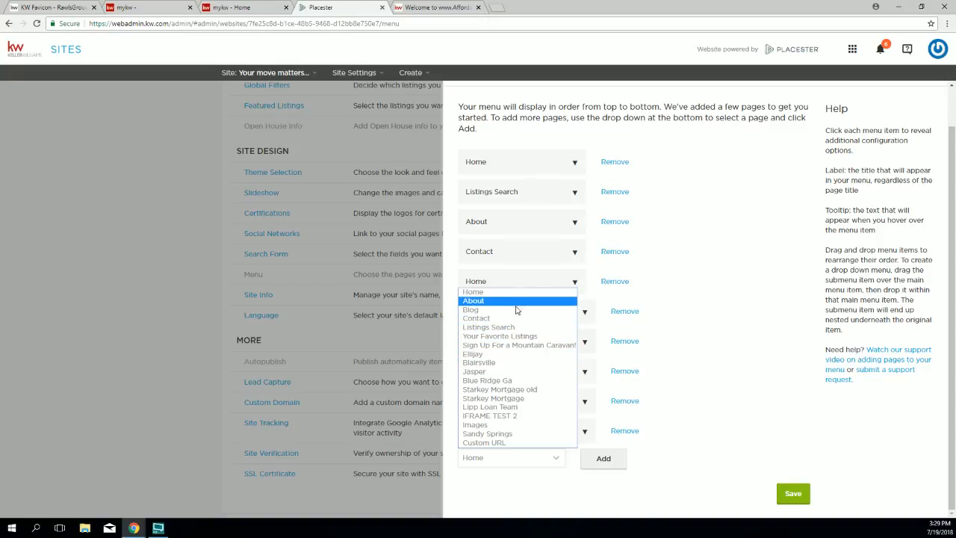
Step: Add a Custom URL item below Jasper and start editing its Label field
click(499, 443)
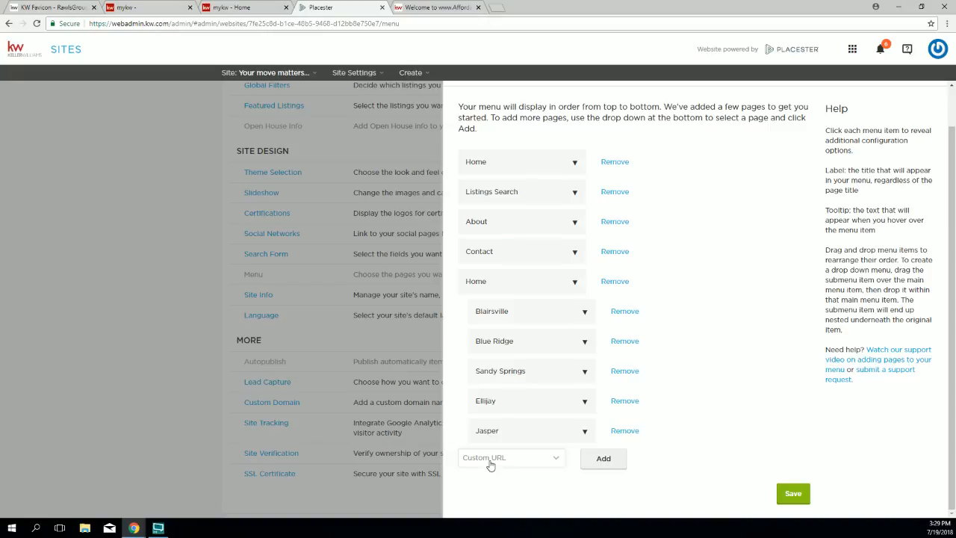
click(604, 460)
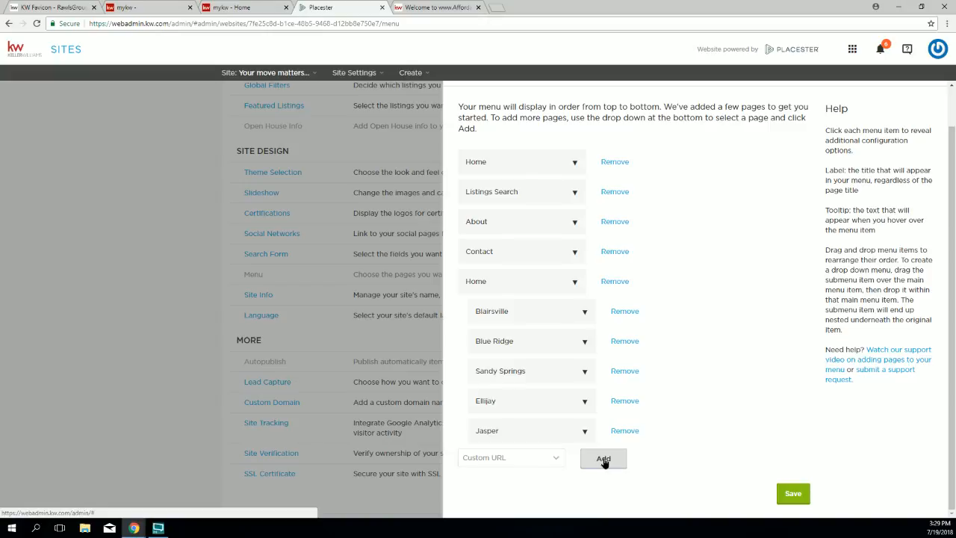
scroll(618, 463, down, 1)
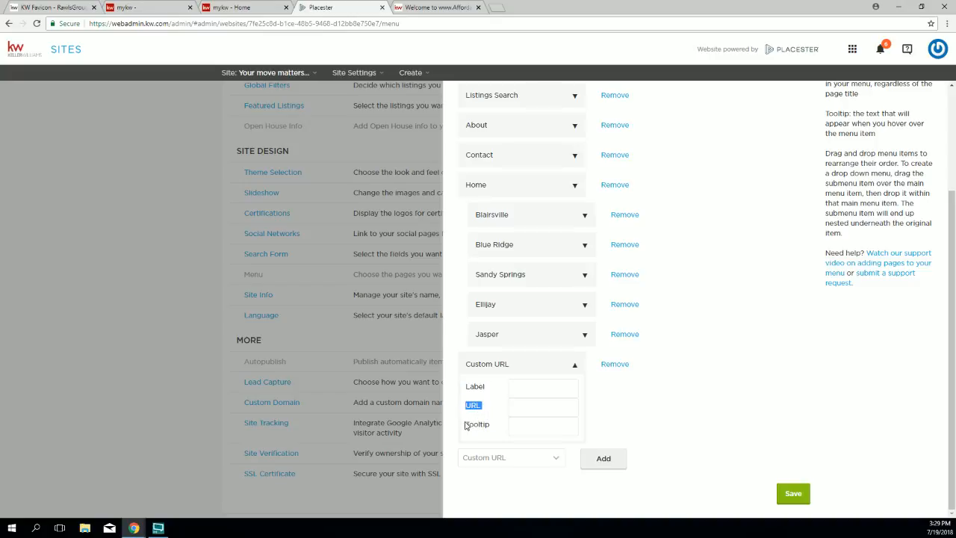
drag(463, 422, 489, 427)
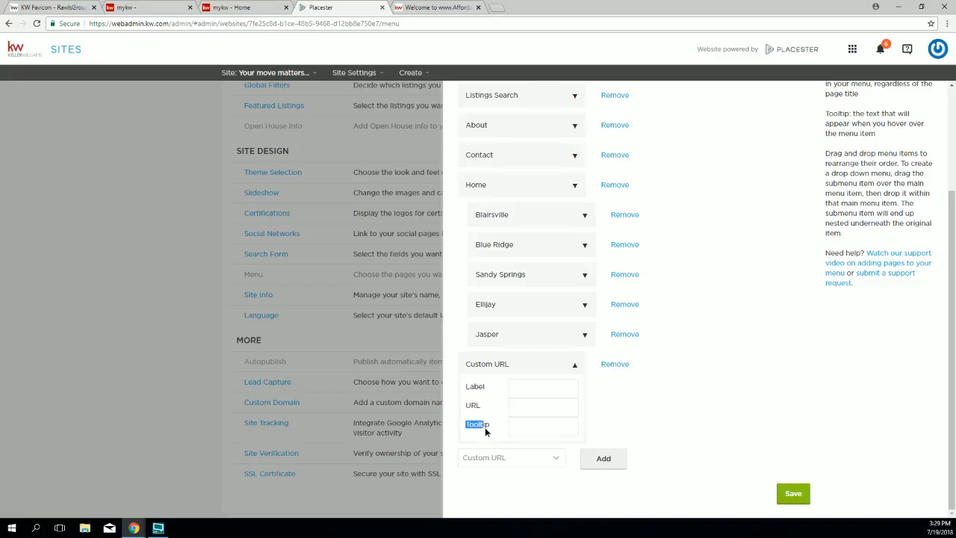
click(512, 387)
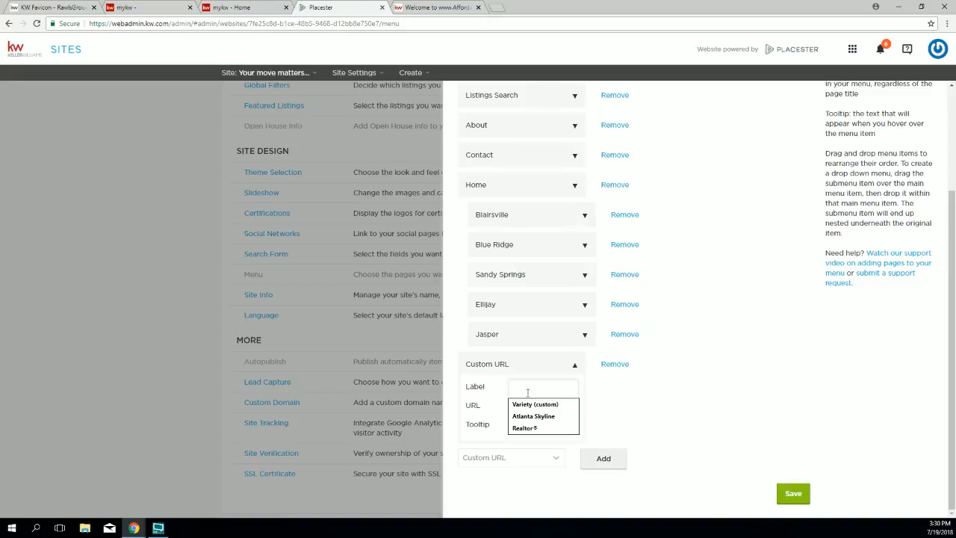
Step: Enter 'Free Mobile App' as the new item's label, dropping the word 'Search'
text(Free Mobile Search App)
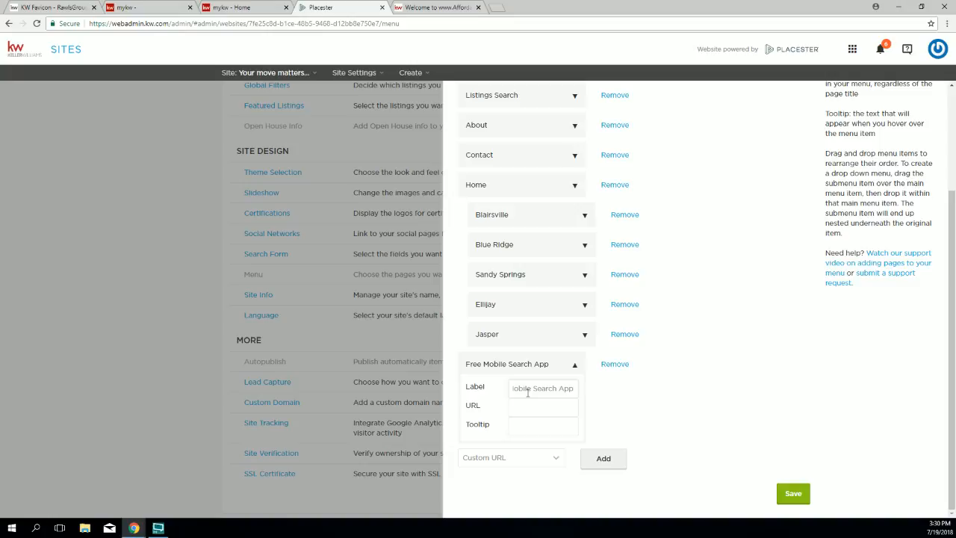
key(BackSpace)
key(BackSpace)
key(BackSpace)
key(BackSpace)
key(BackSpace)
key(BackSpace)
key(BackSpace)
key(BackSpace)
text(App)
Step: Return to the KW Favicon for Placester Sites help page and show the NEW AGENTS menu
click(52, 7)
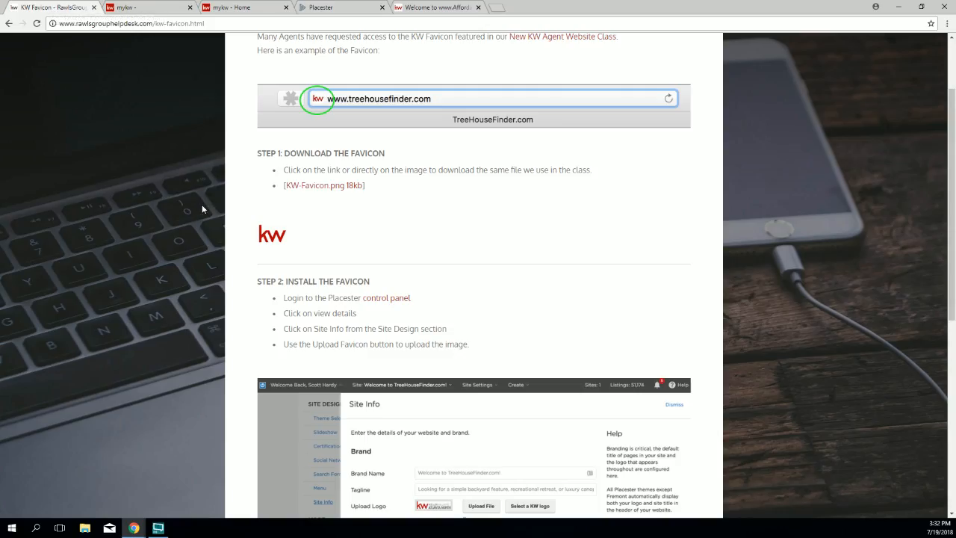
scroll(181, 223, up, 2)
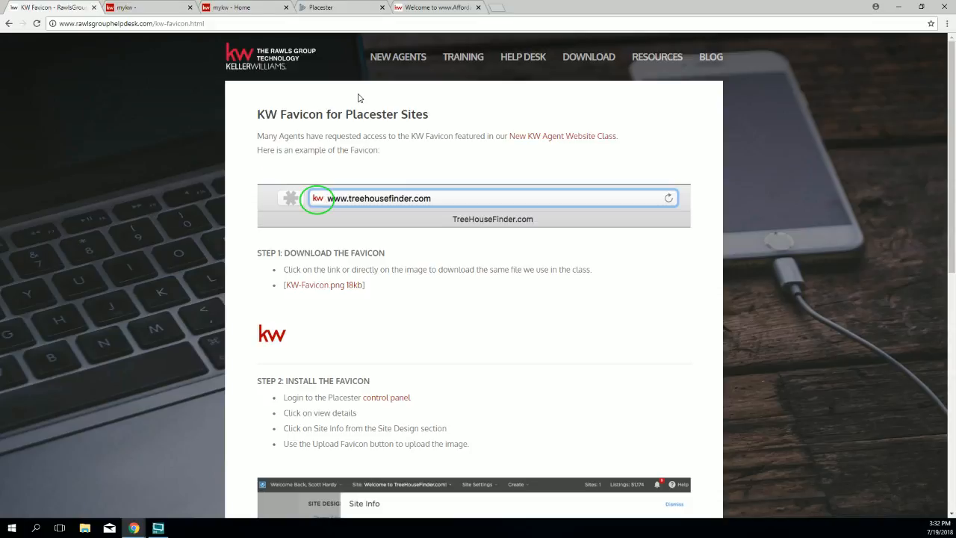
mouse_move(412, 68)
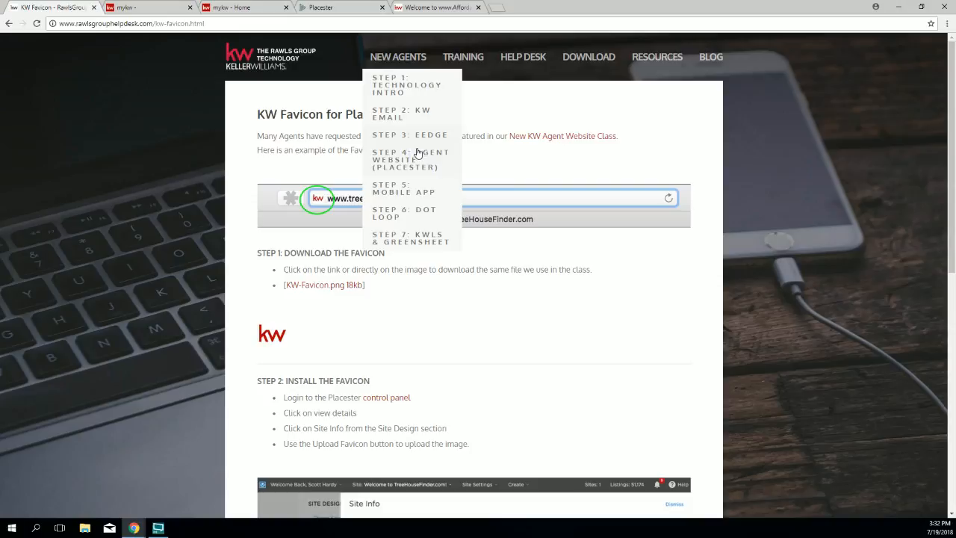
Step: Open the Step 5: Mobile App guide and follow its Section 2 link to 4.5 Mobile Property Search
click(420, 190)
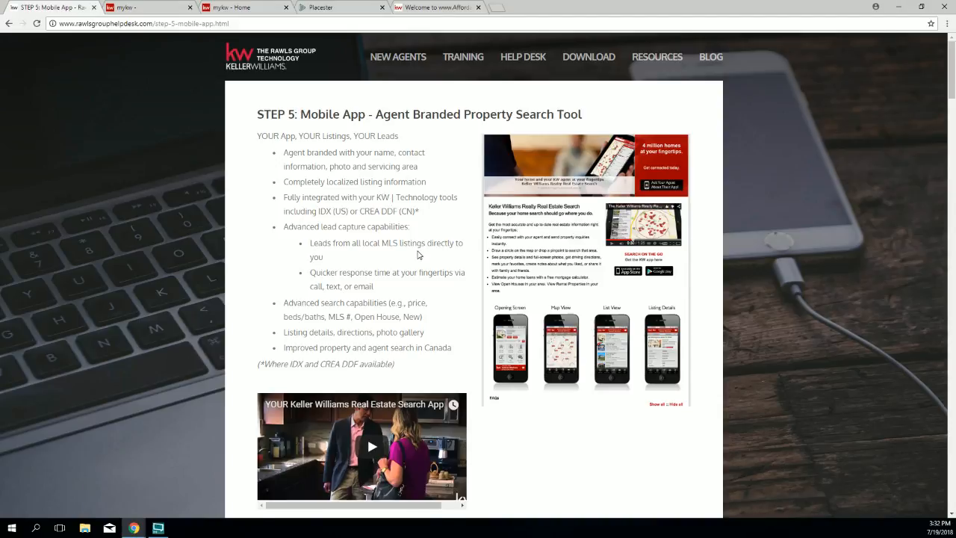
scroll(417, 248, down, 3)
scroll(417, 258, down, 6)
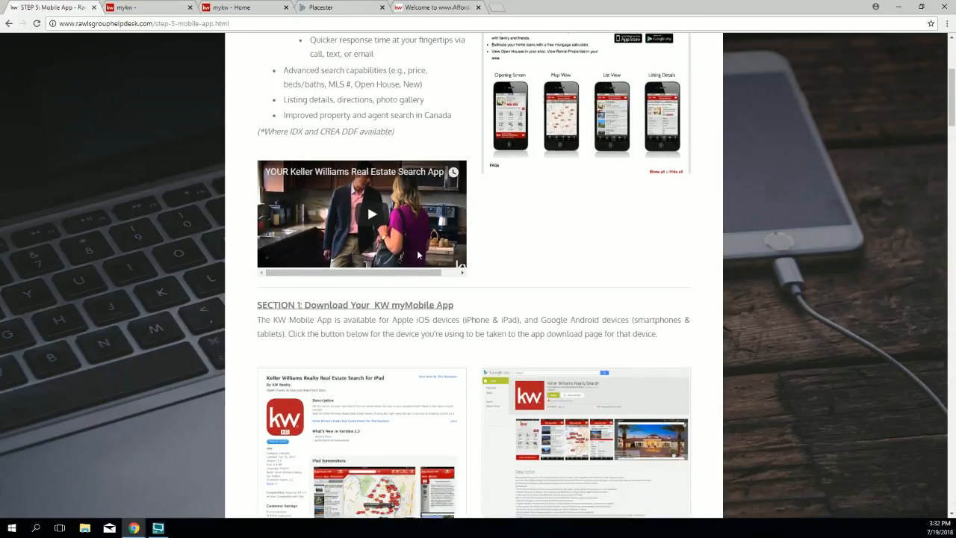
scroll(416, 257, down, 1)
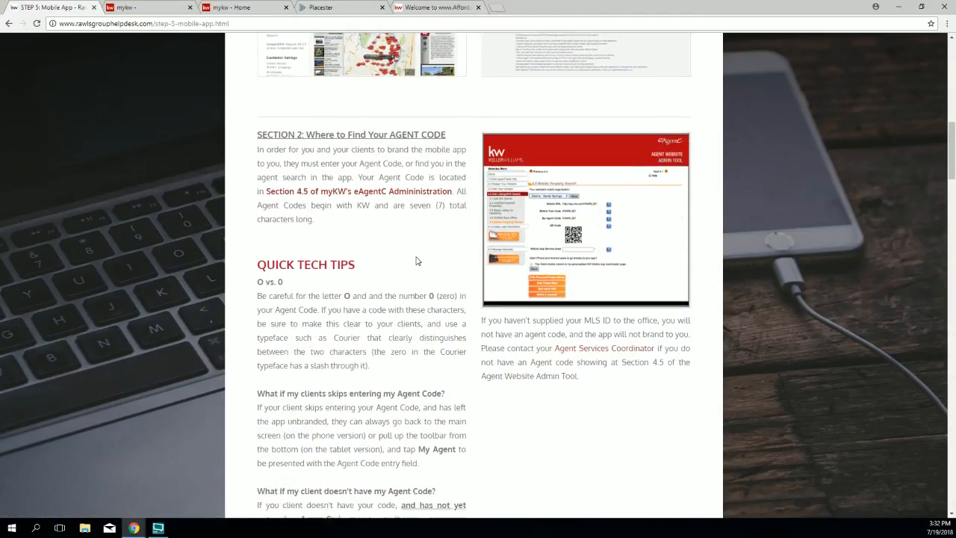
drag(461, 117, 268, 118)
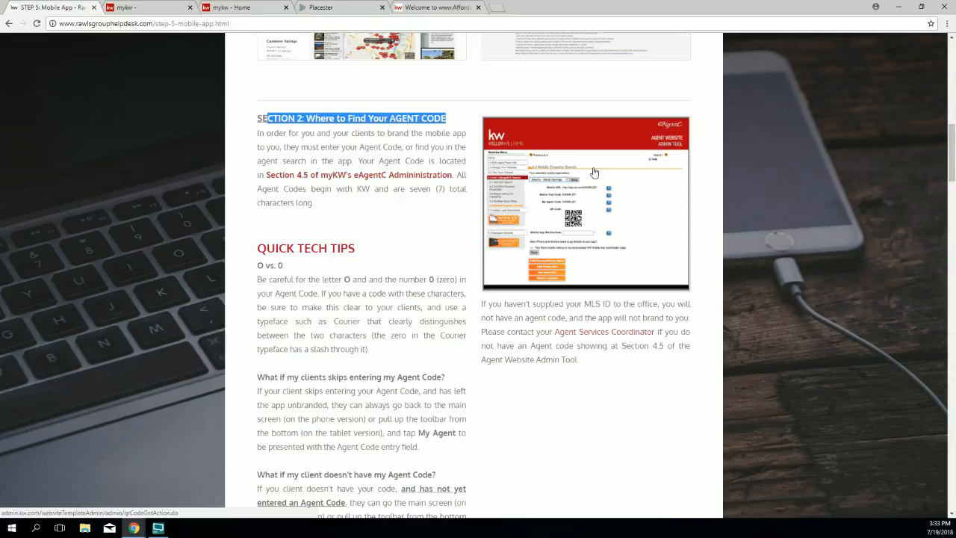
click(647, 171)
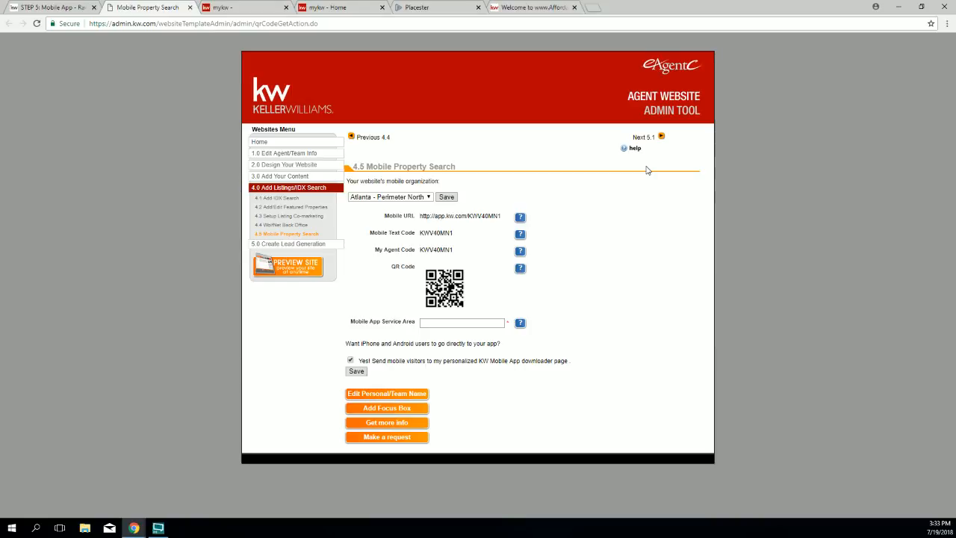
click(426, 197)
click(389, 206)
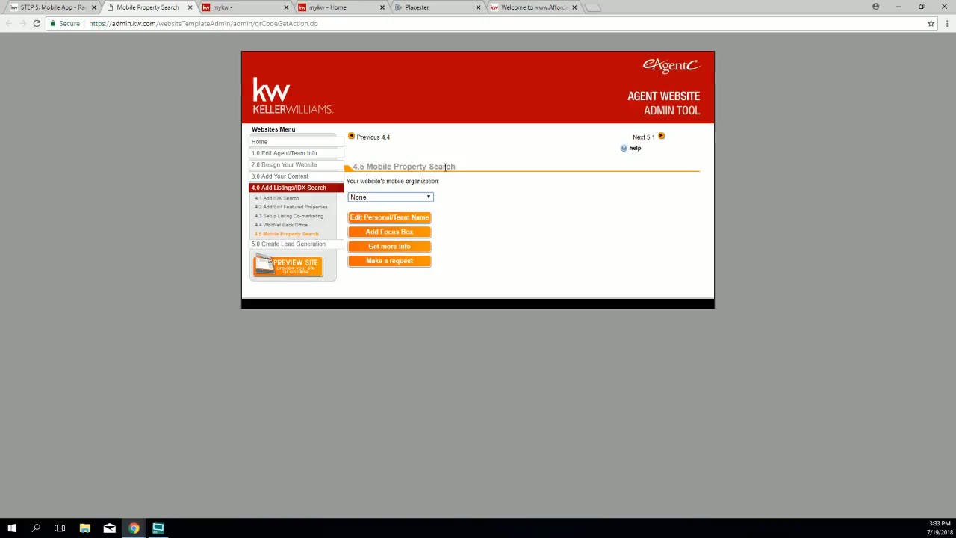
click(415, 198)
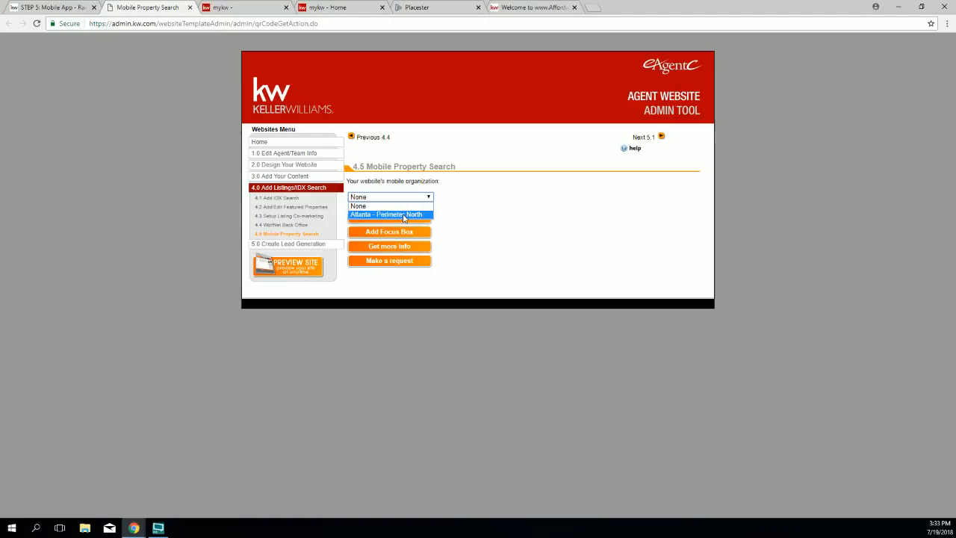
click(404, 214)
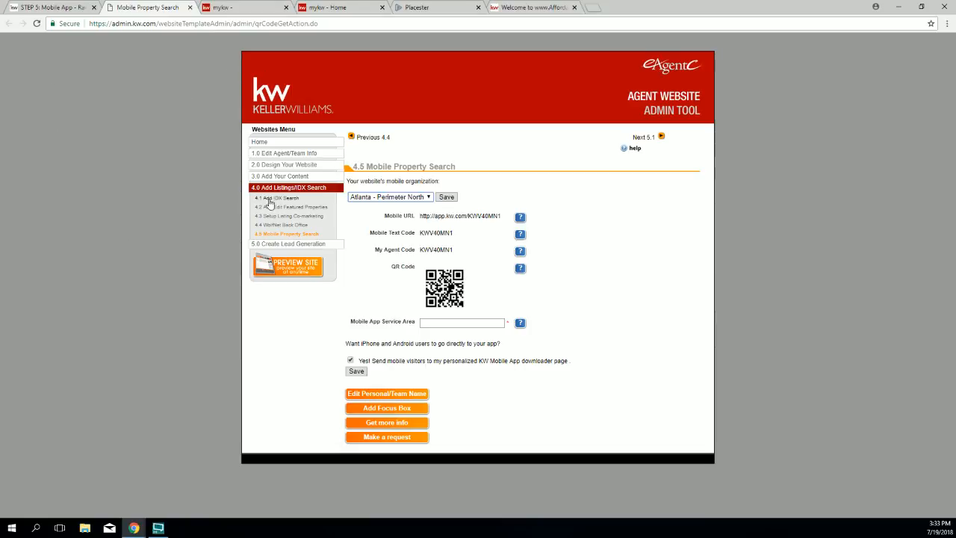
Step: Copy the agent's app.kw.com mobile URL and load it in a new browser tab
drag(502, 217, 421, 218)
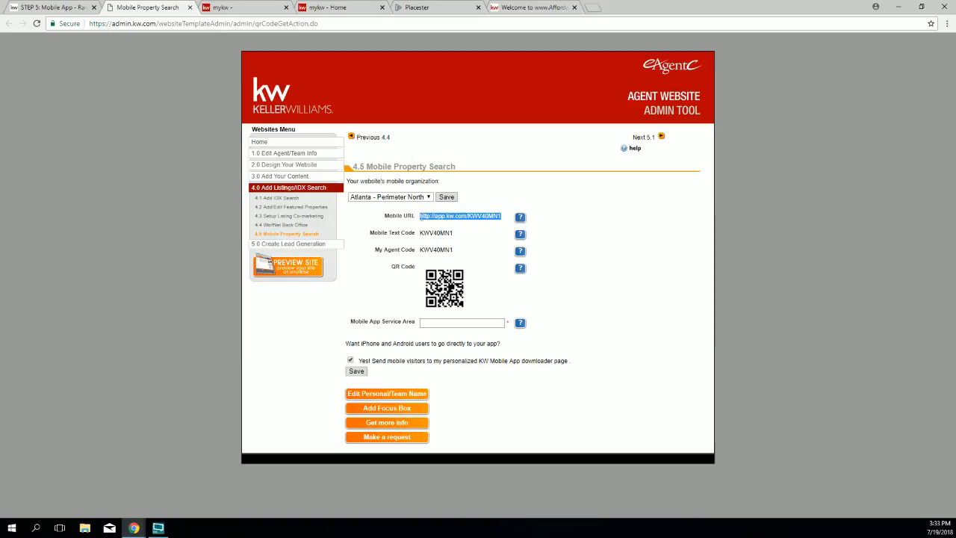
right_click(429, 217)
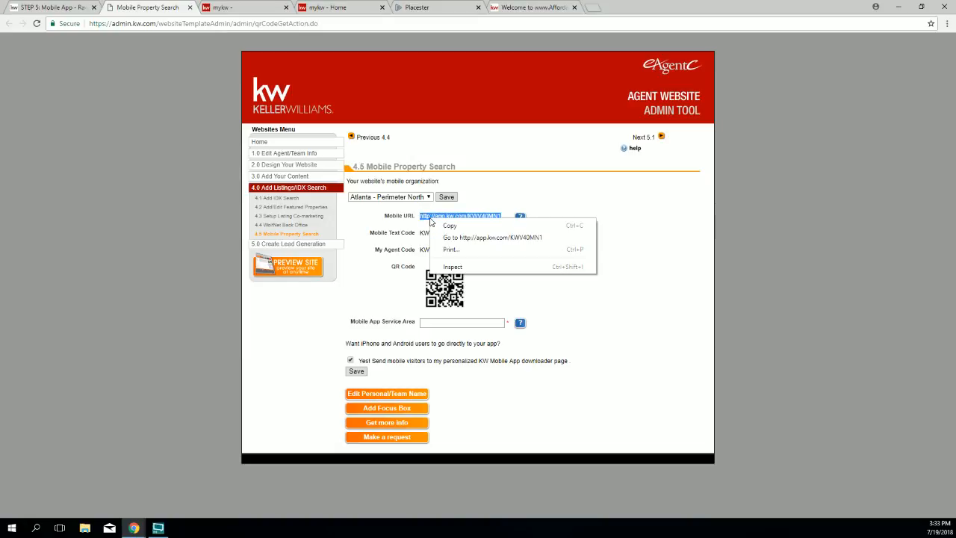
click(450, 229)
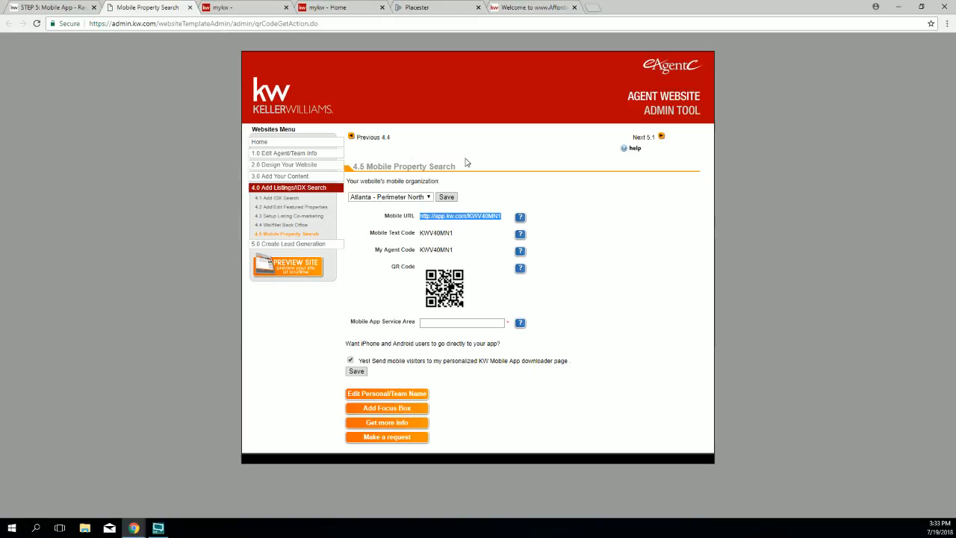
click(593, 7)
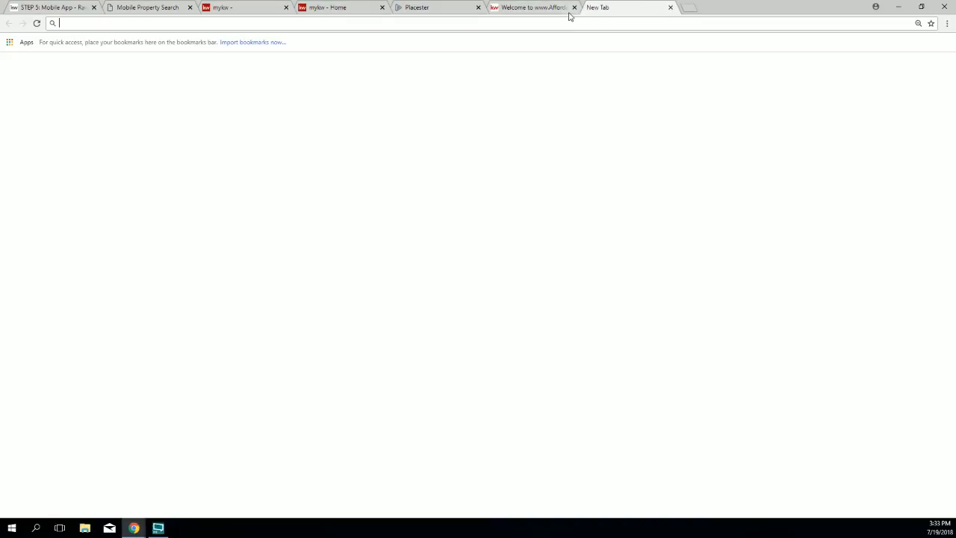
right_click(566, 23)
click(607, 87)
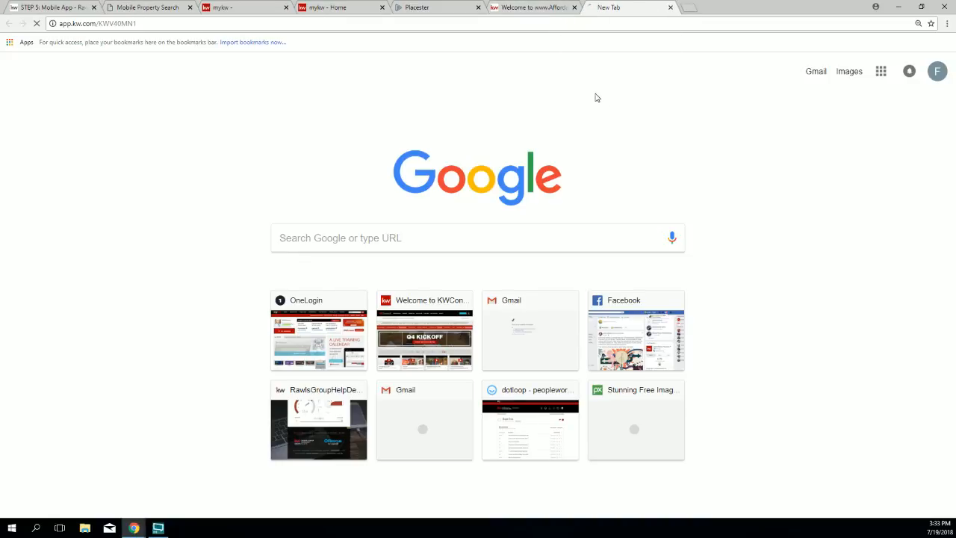
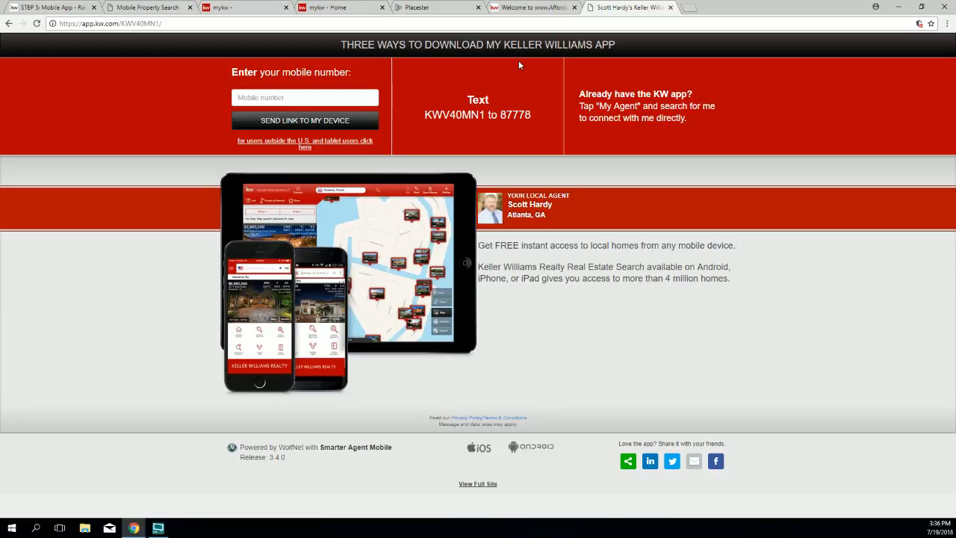
Step: Paste the KW app download link into the Free Mobile App menu item's URL field
click(426, 11)
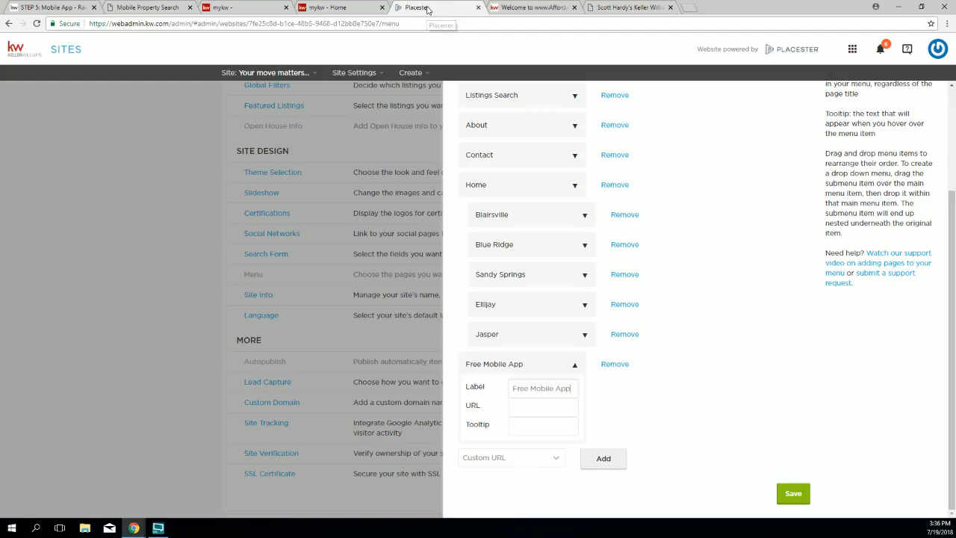
triple_click(531, 389)
click(465, 409)
drag(465, 409, 485, 410)
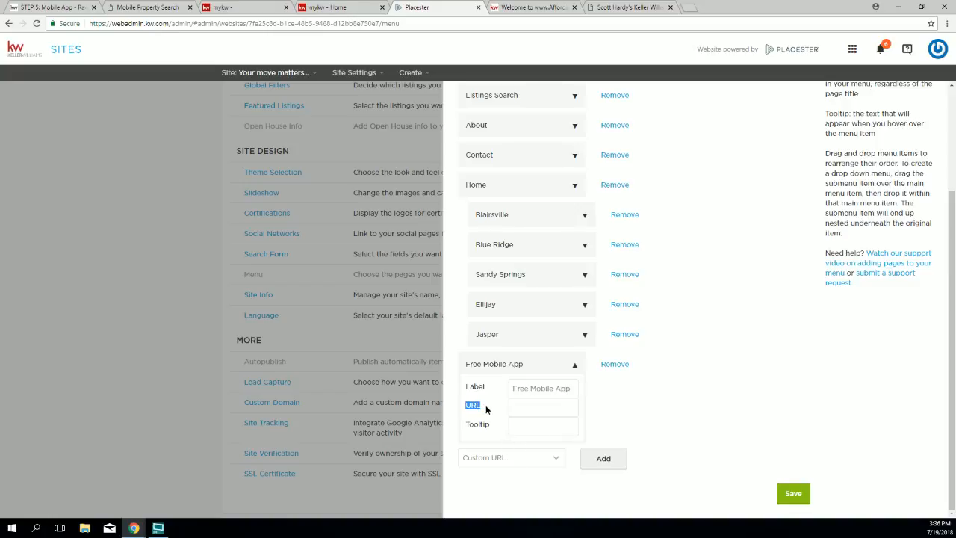
right_click(542, 410)
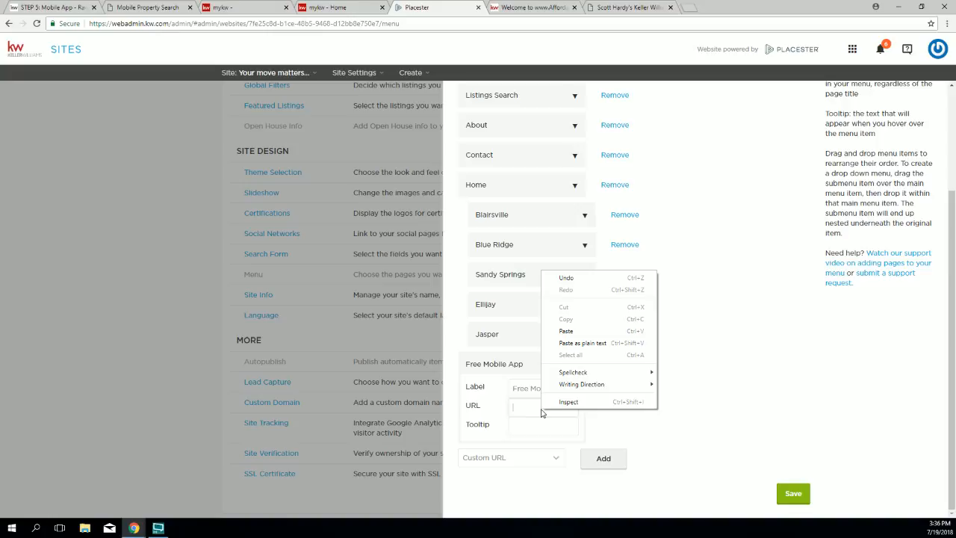
click(556, 331)
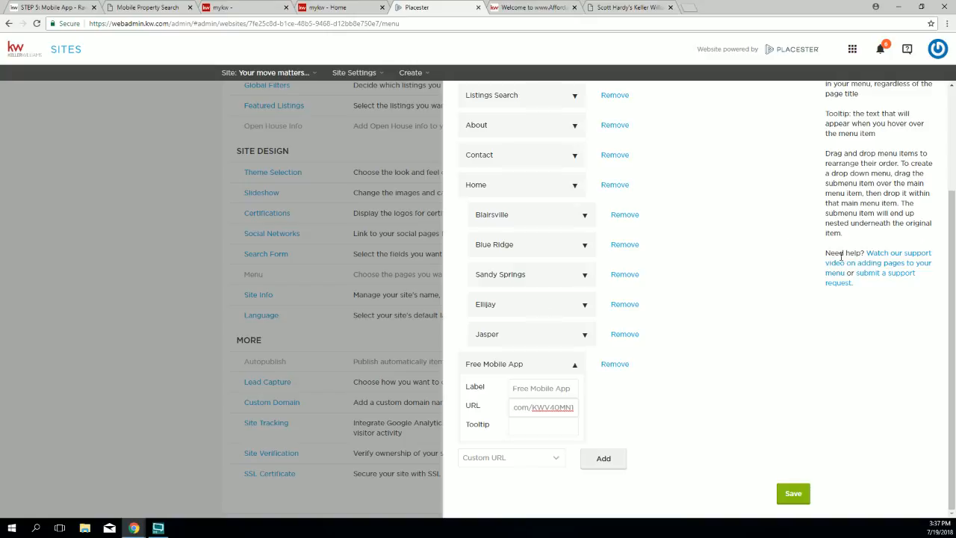
Step: Give the item the tooltip 'Be sure to visit this link using your SmartPhone' and save the menu
click(557, 425)
text(Be sur)
text(e to visit this li)
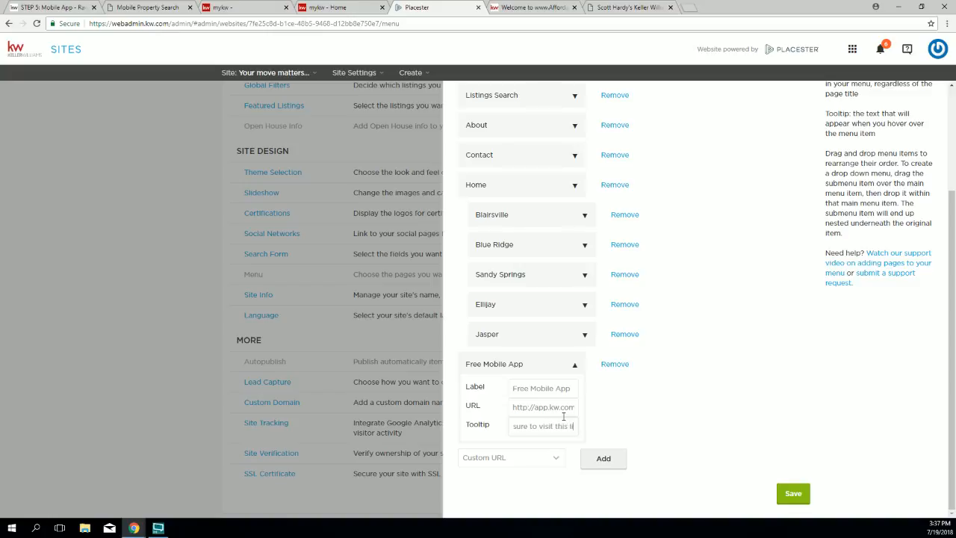
text(nk using your SmartPhone)
click(788, 500)
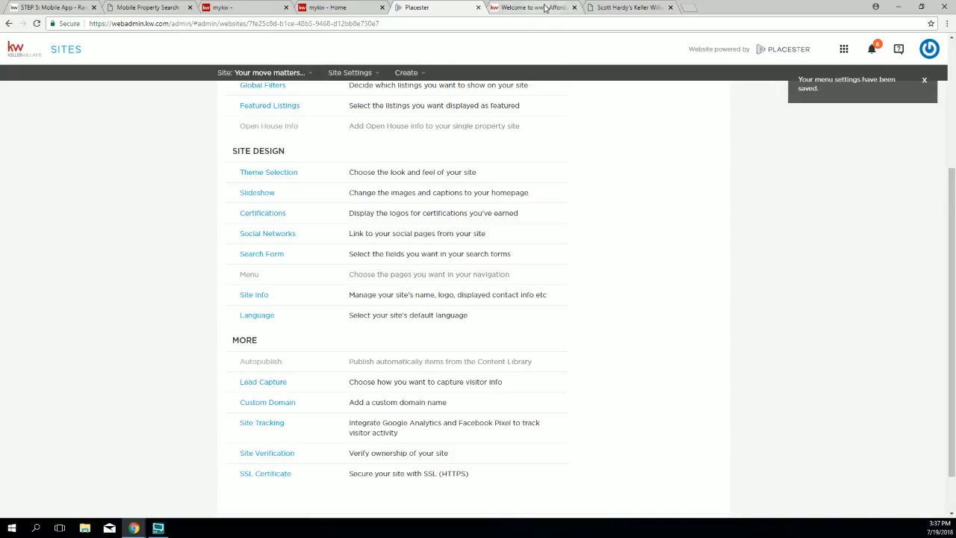
Step: Reload the affordablegeorgiacabins site, test its FREE MOBILE APP nav link, then go back to Placester
click(550, 7)
click(36, 23)
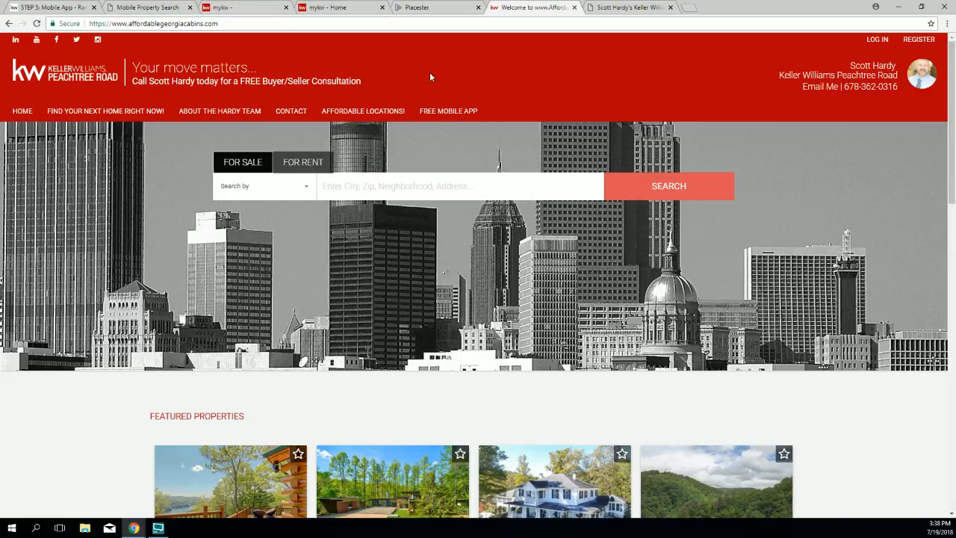
click(439, 110)
click(437, 111)
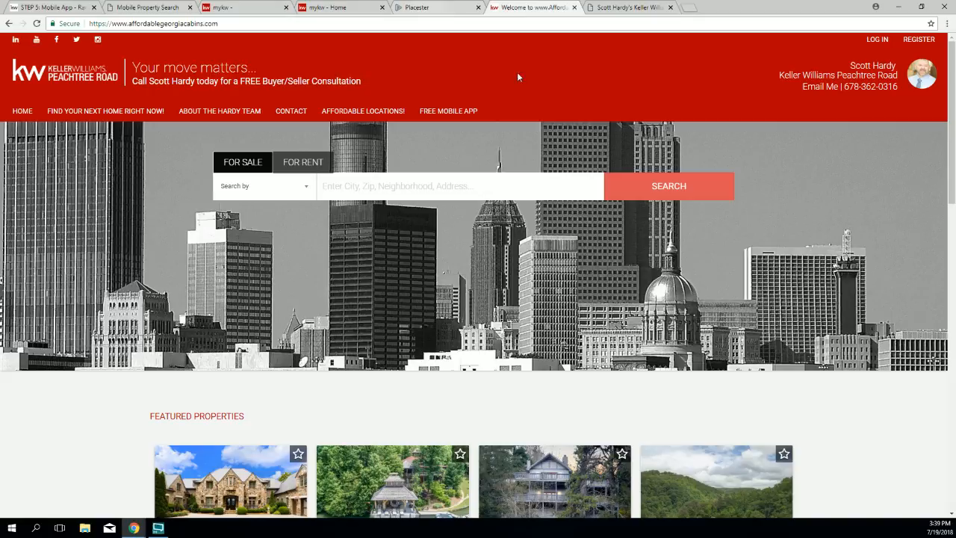
click(433, 112)
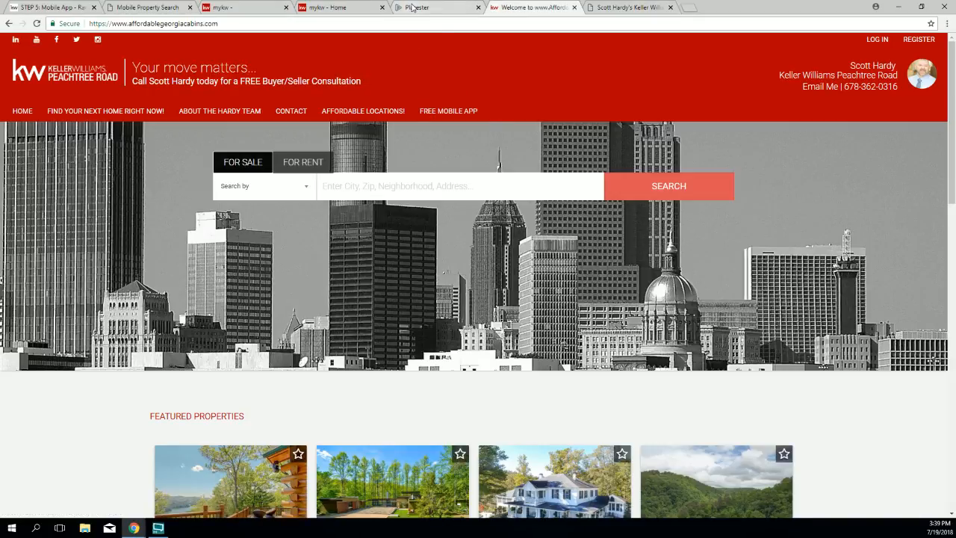
click(415, 8)
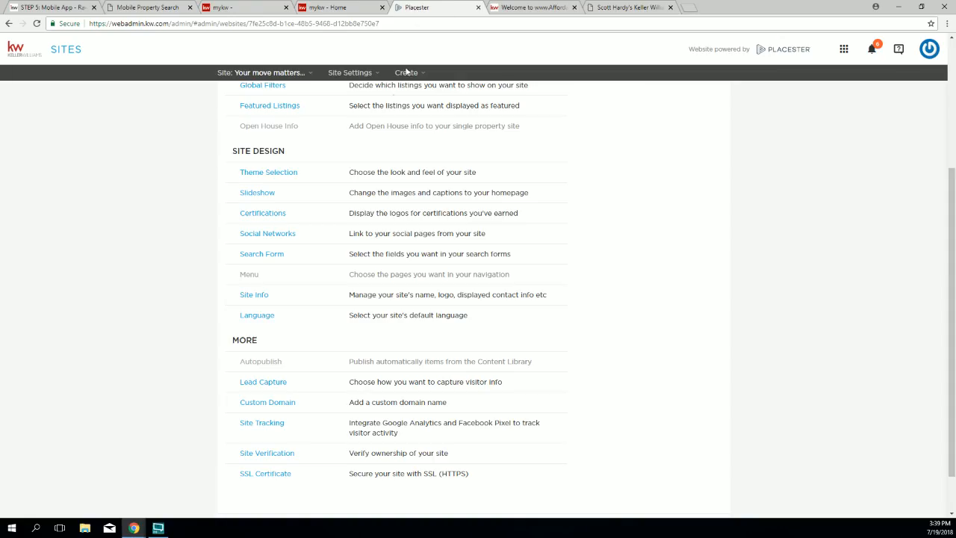
Step: Repaste the app download link as Free Mobile App's URL, change its final character to 1, and save
click(248, 275)
scroll(607, 383, down, 2)
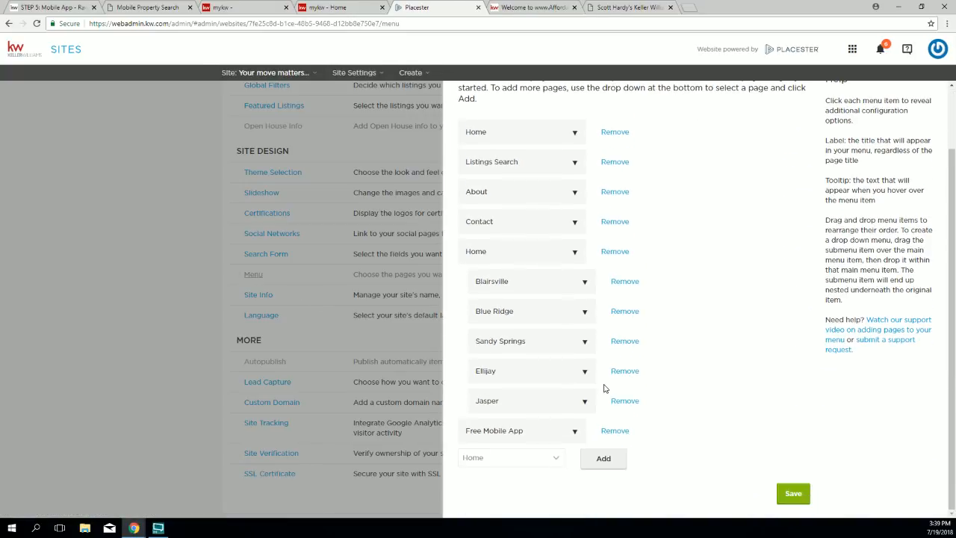
click(576, 432)
scroll(620, 439, down, 2)
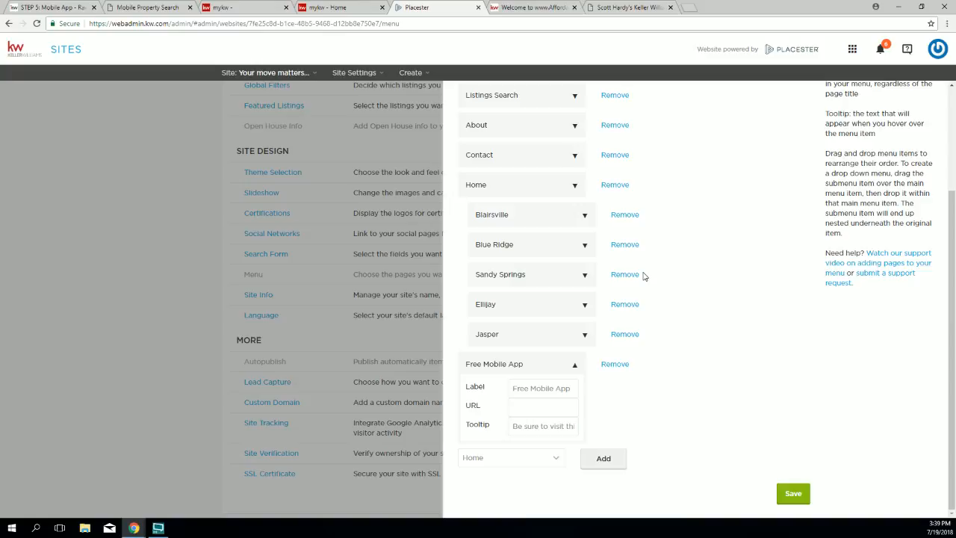
right_click(562, 409)
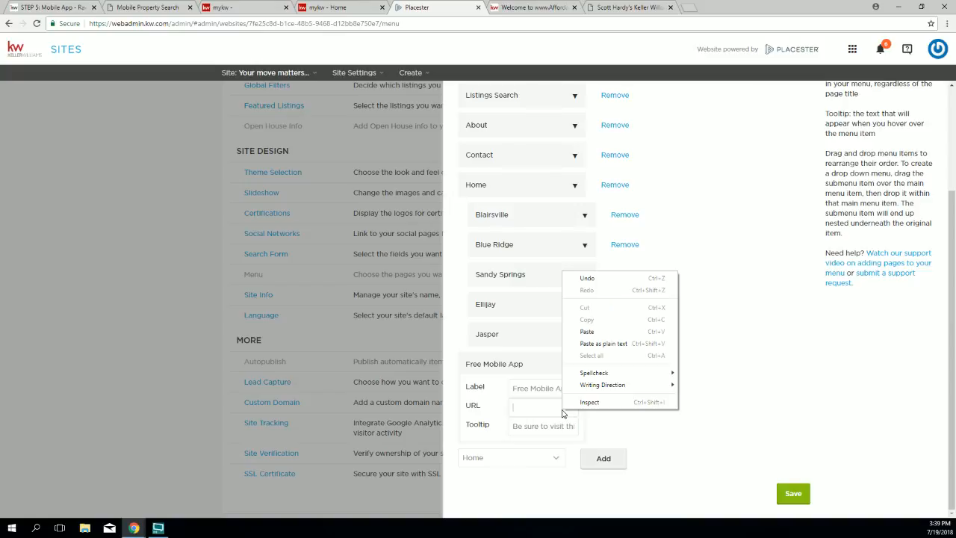
click(579, 329)
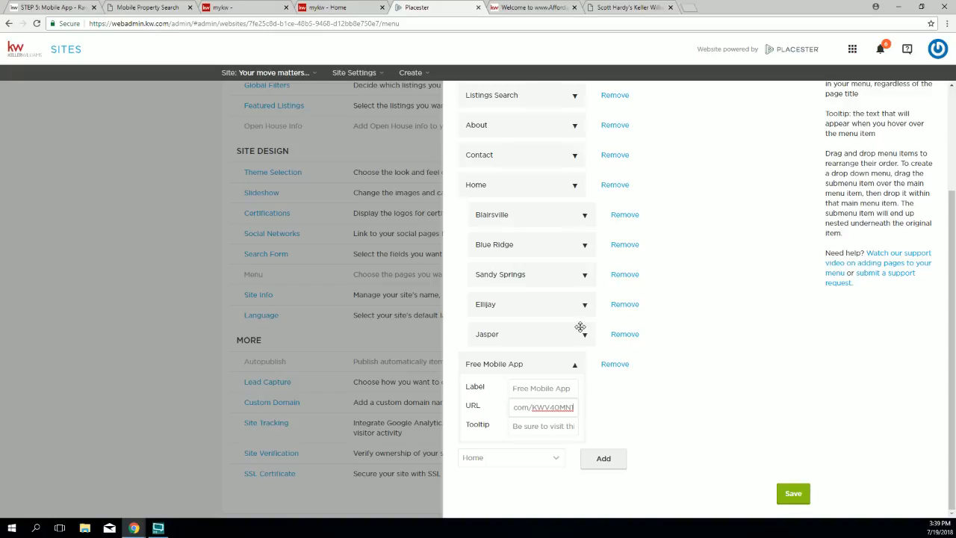
key(BackSpace)
text(1)
click(794, 493)
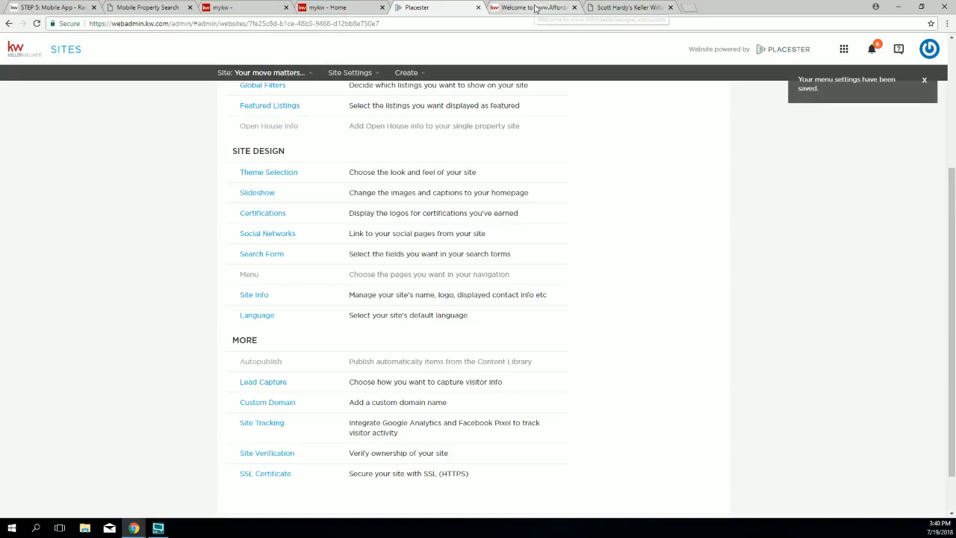
click(535, 9)
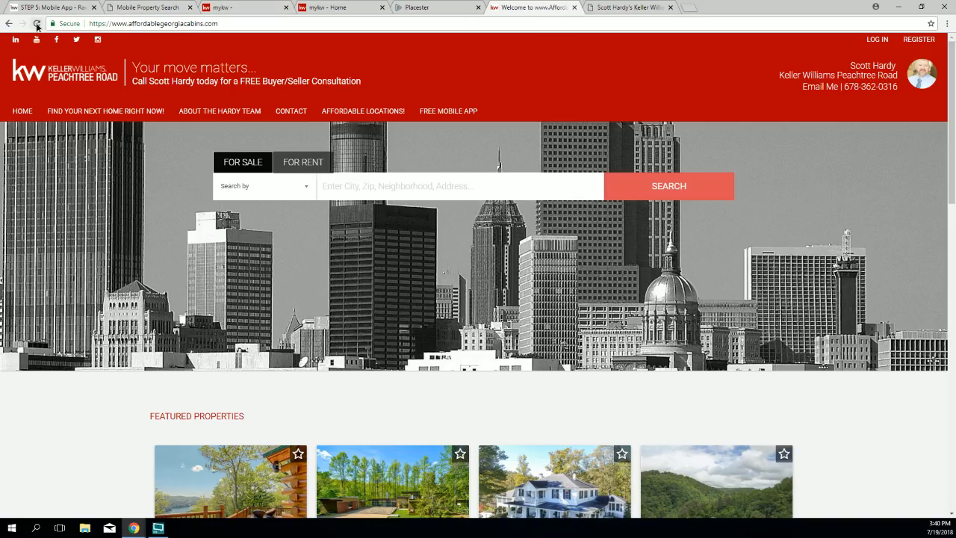
Step: Reload the cabins site, open FREE MOBILE APP, close the extra download pages, and return to Placester
click(72, 69)
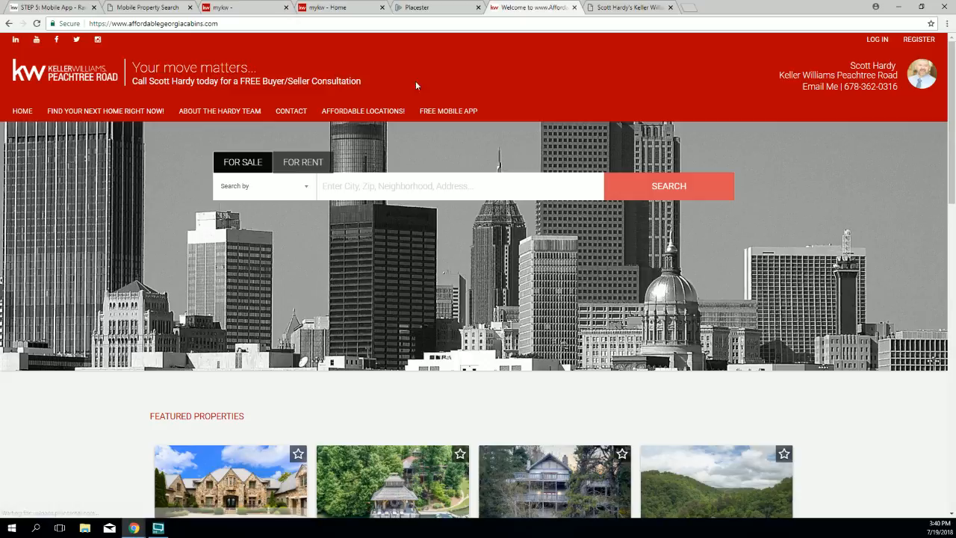
click(451, 112)
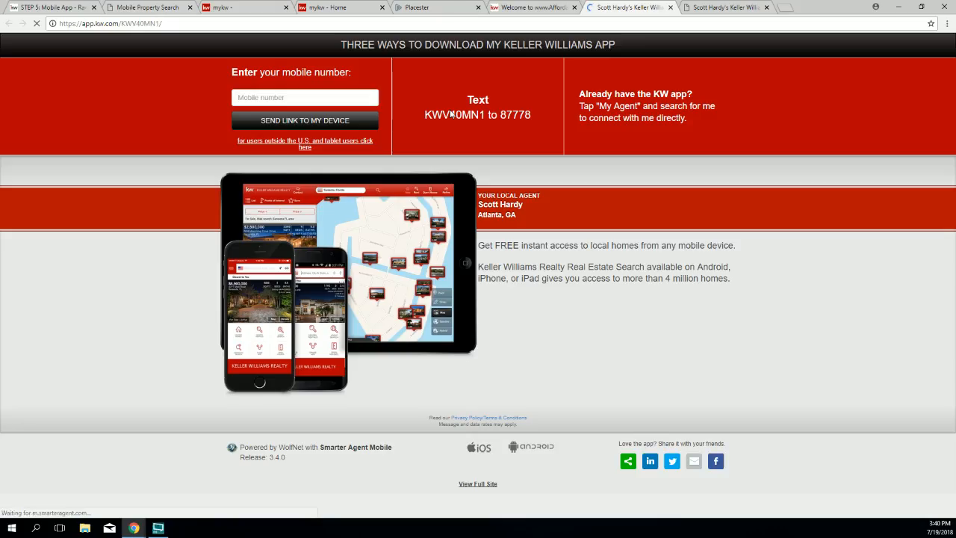
click(717, 9)
click(766, 7)
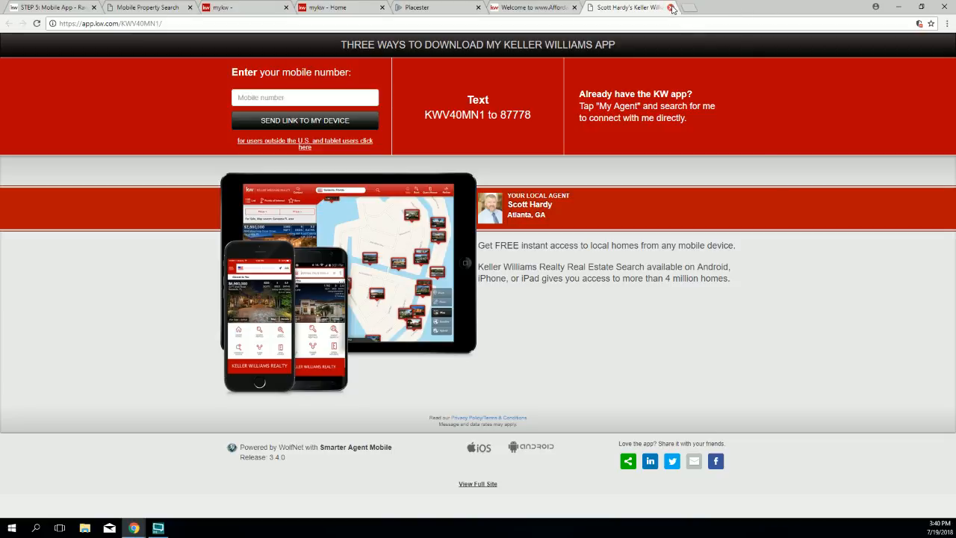
click(670, 7)
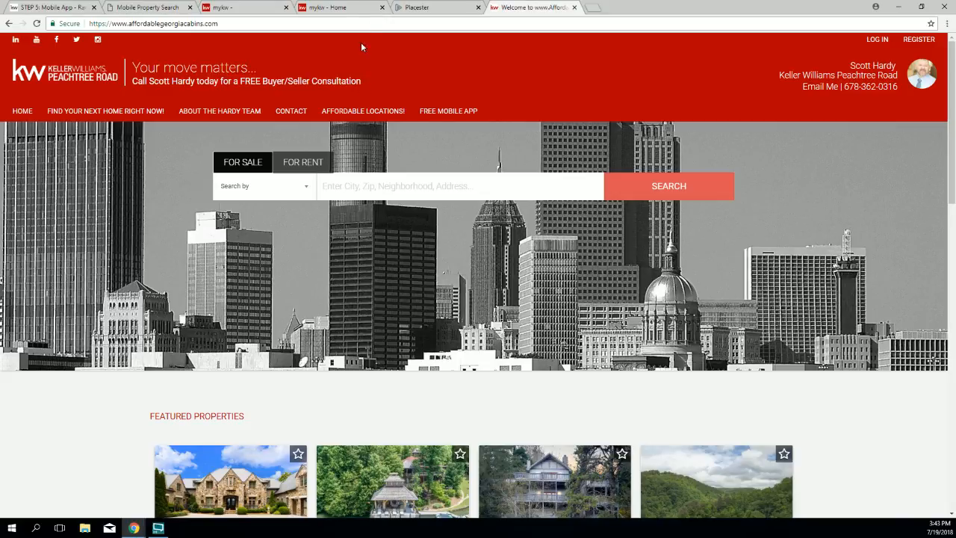
click(448, 8)
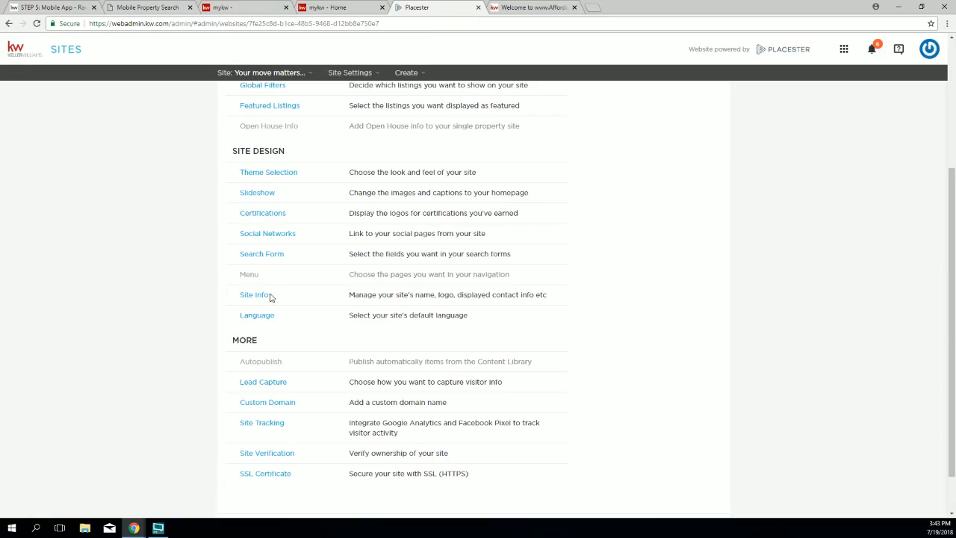
Step: Add a new Custom URL item to the site's navigation menu
click(249, 275)
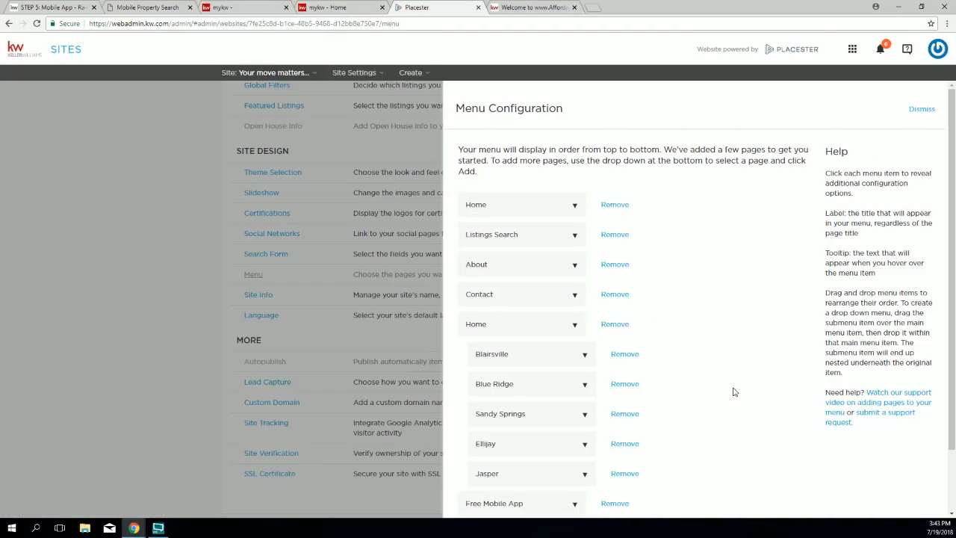
scroll(734, 391, down, 1)
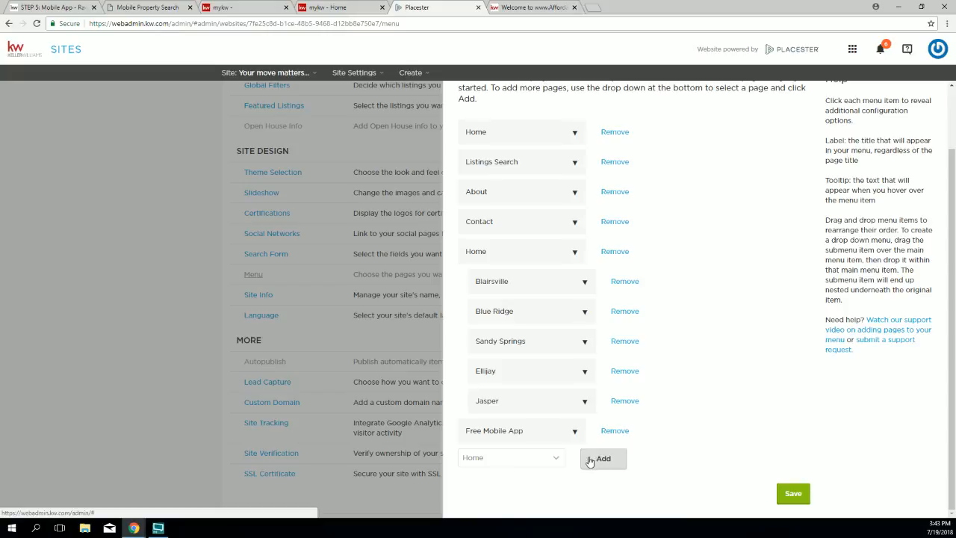
click(556, 462)
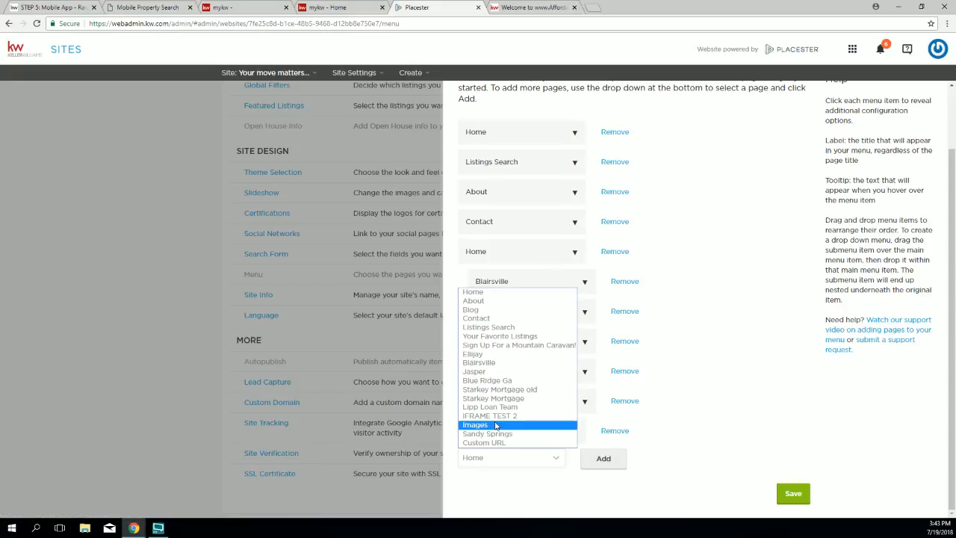
click(566, 443)
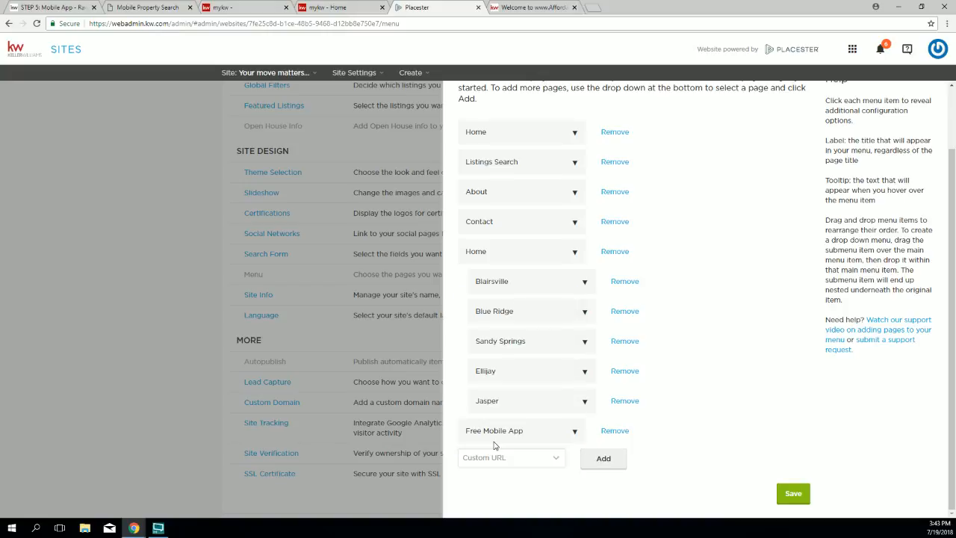
click(616, 460)
scroll(590, 448, down, 2)
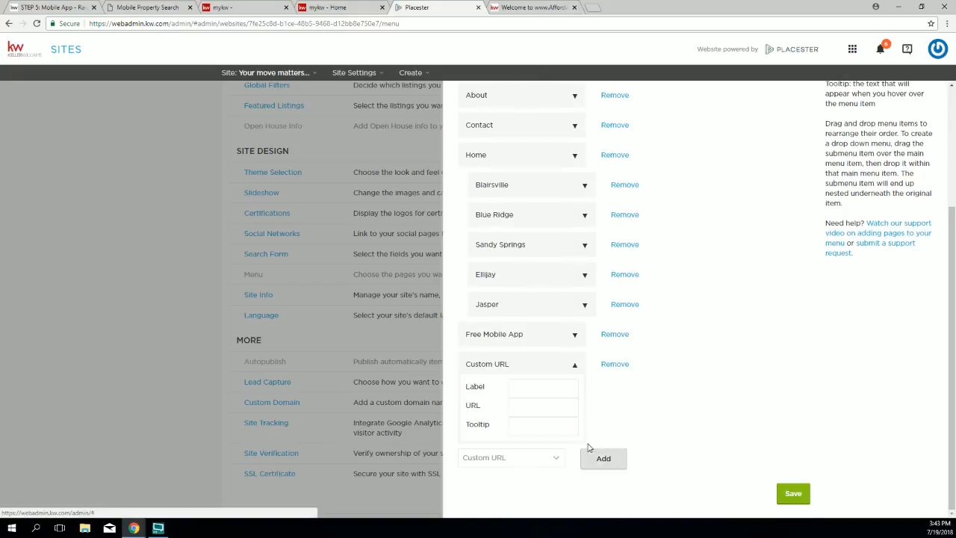
Step: Label the new custom menu item 'KW Video Update'
click(532, 389)
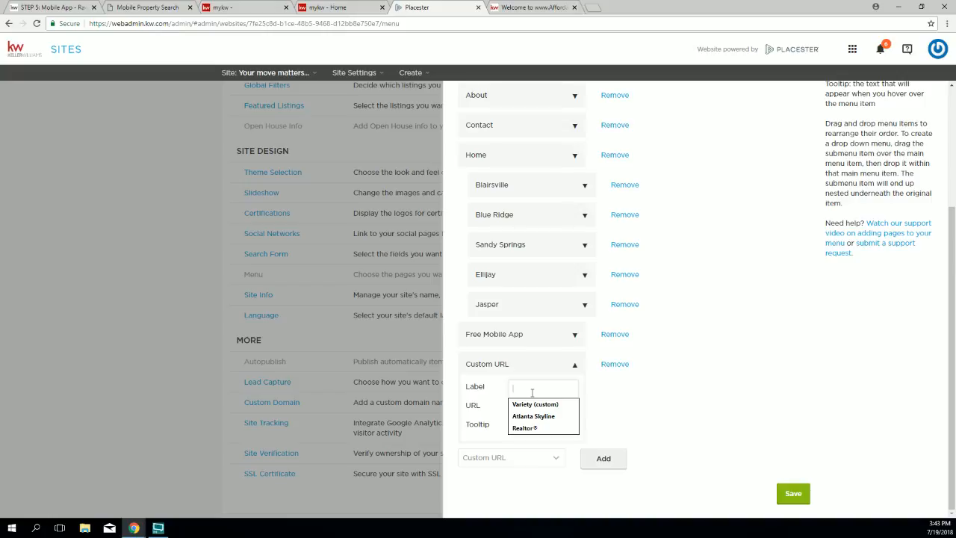
text(Video Update)
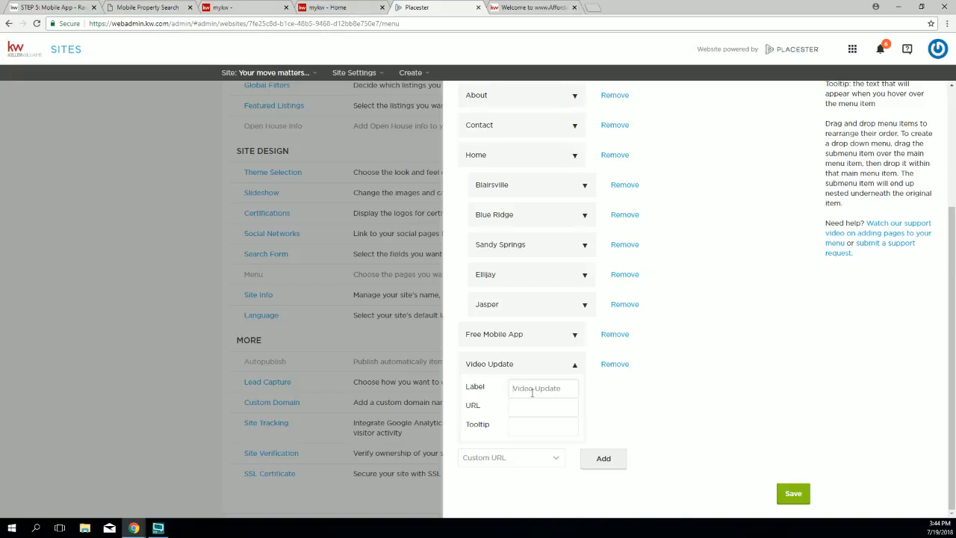
text(KW)
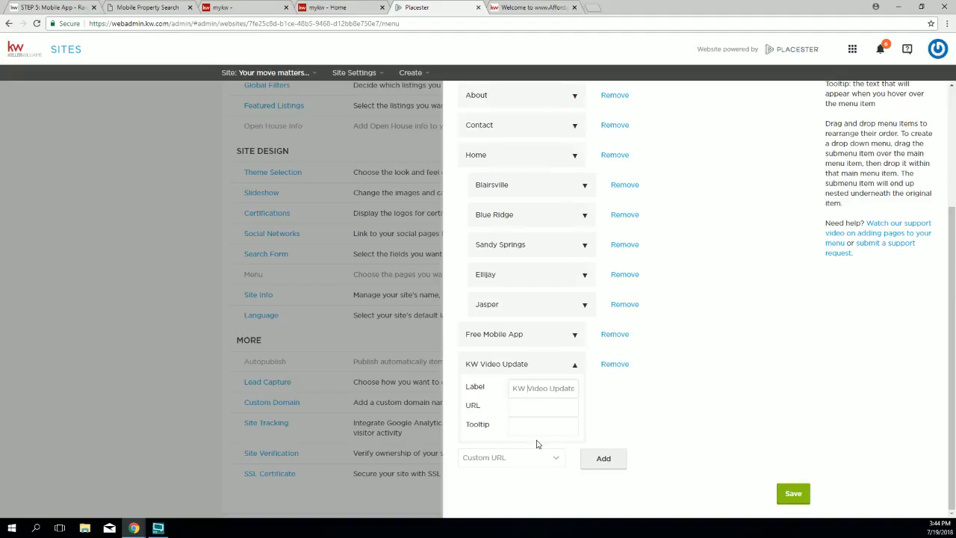
click(521, 408)
Step: On the Step 5: Mobile App help page, scroll to the footer and click into its Search box
click(35, 9)
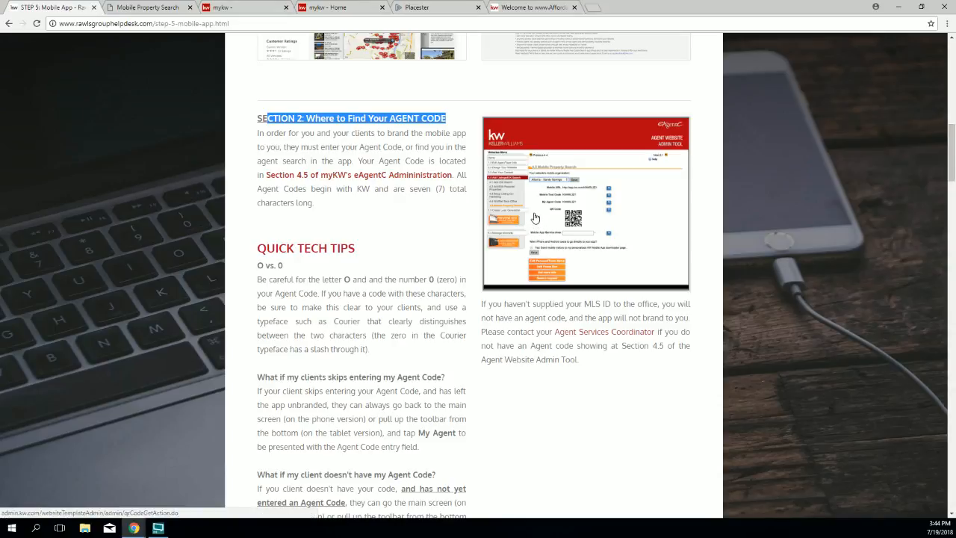
scroll(536, 224, down, 10)
scroll(541, 206, down, 20)
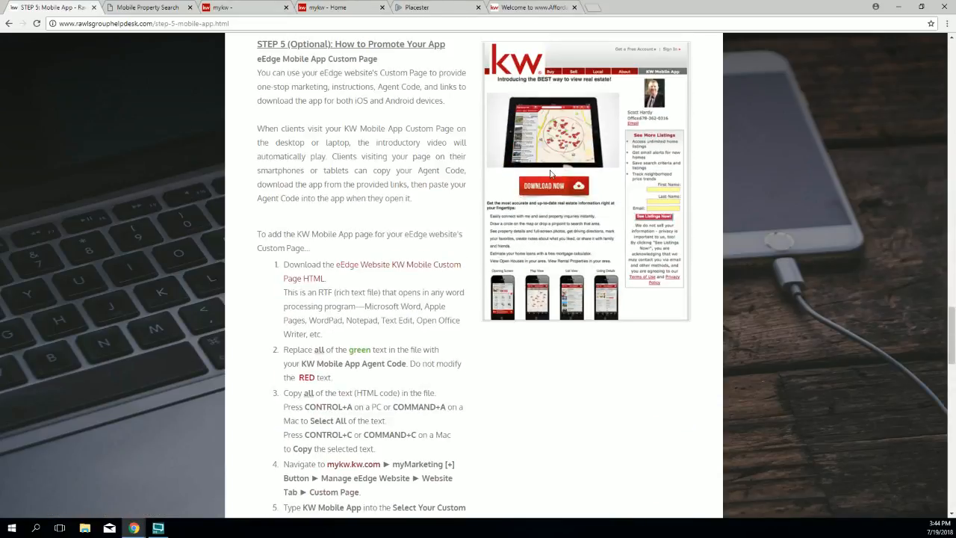
scroll(546, 182, down, 3)
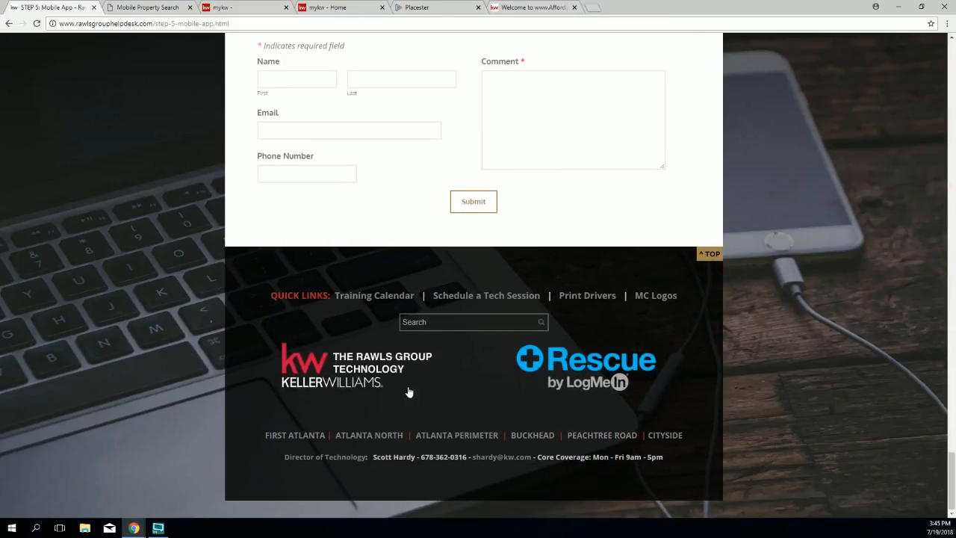
click(431, 323)
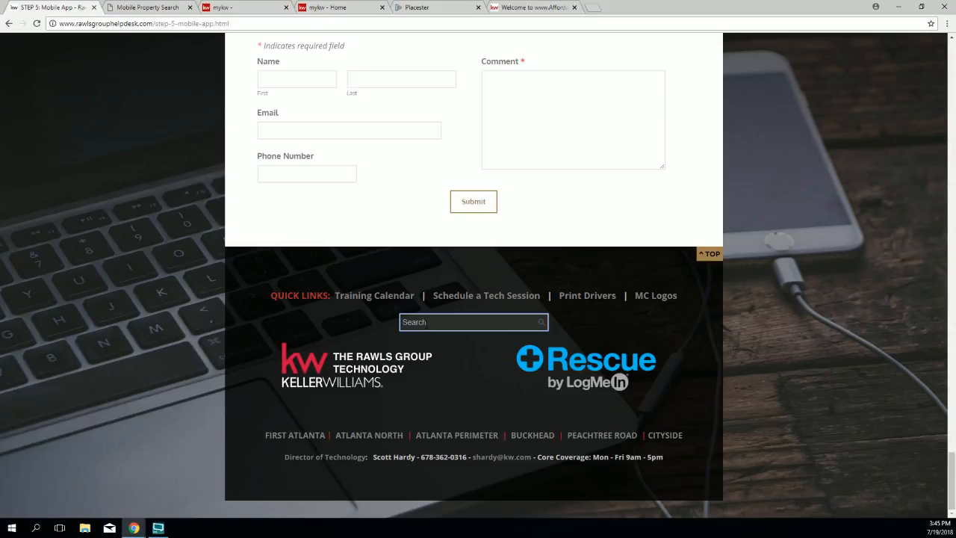
Step: Search the Rawls Group Help Desk for 'TMIRE'
text(TMIRE)
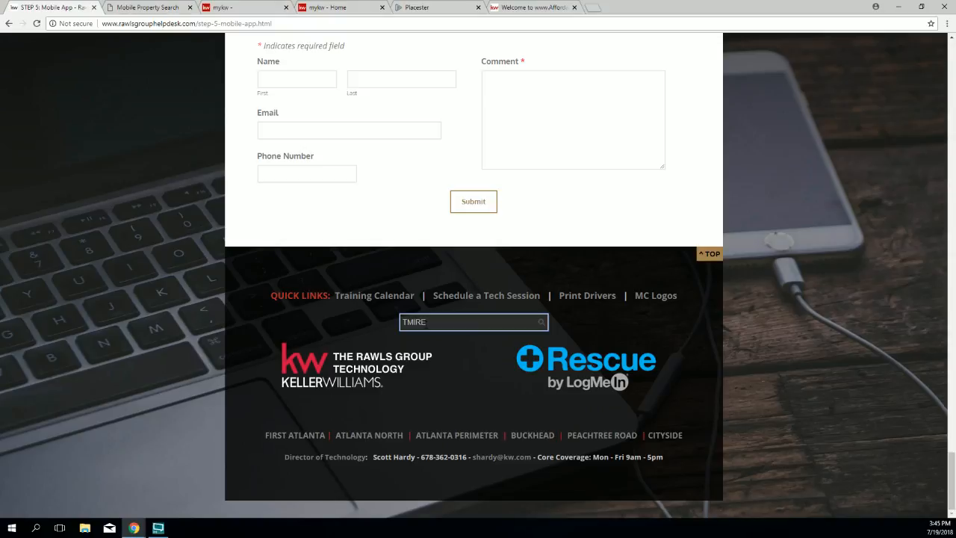
key(Return)
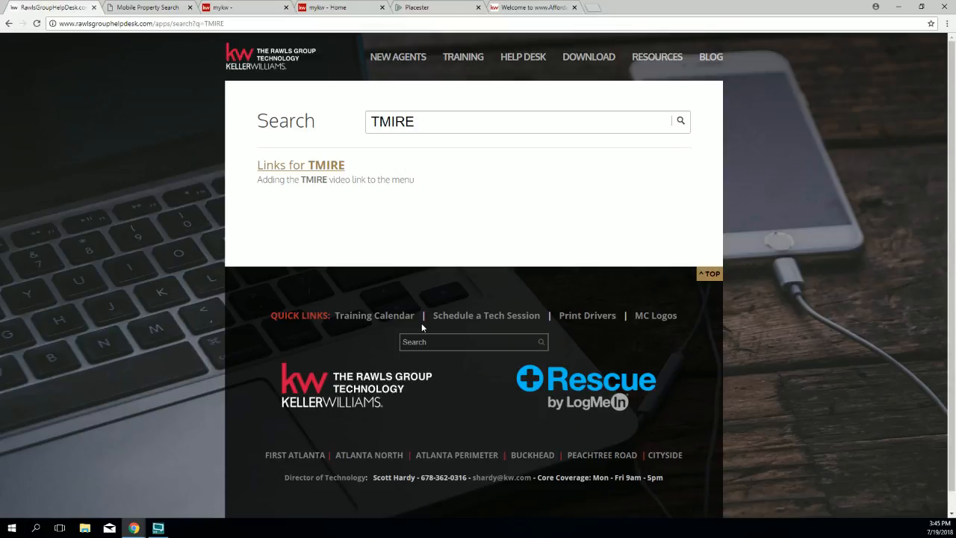
Step: Open the Links for TMIRE result and scroll down to Option 1
click(315, 171)
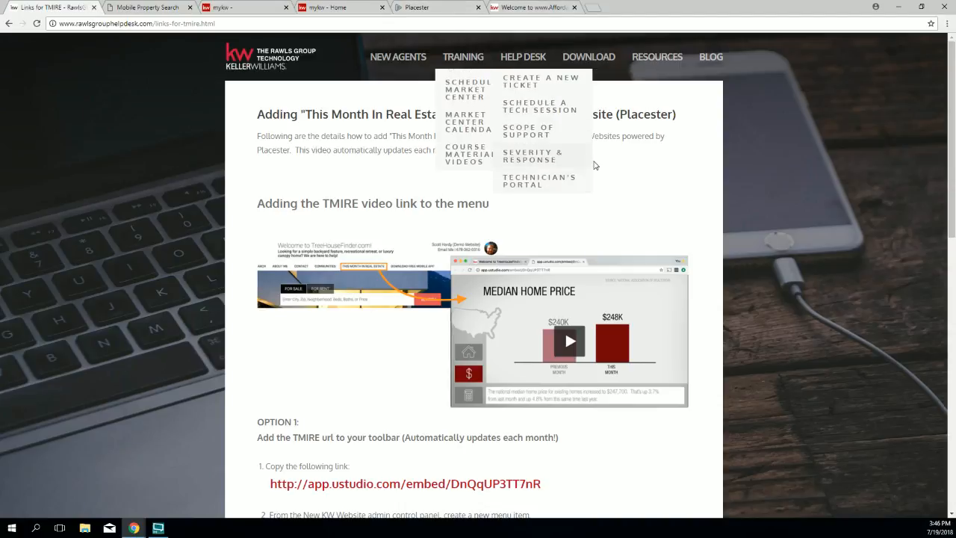
scroll(675, 274, down, 3)
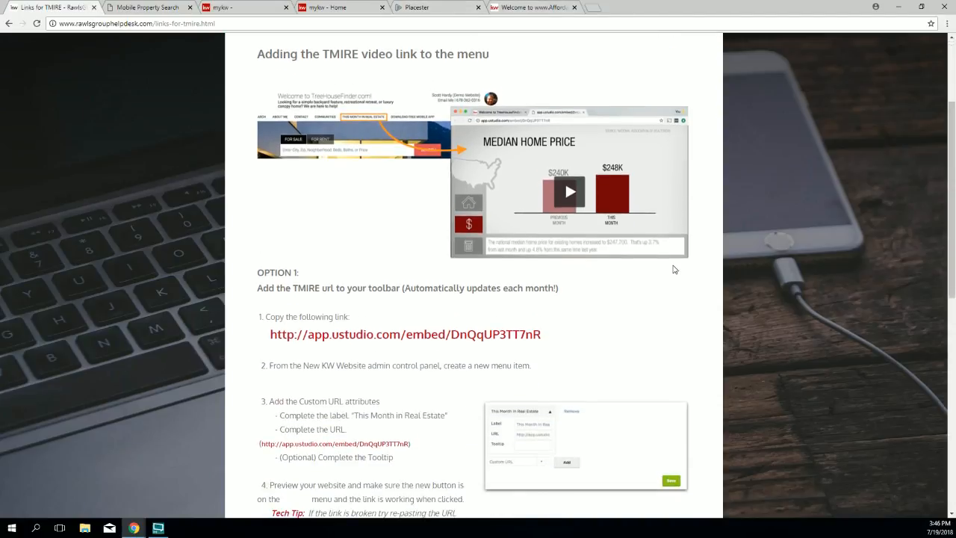
scroll(643, 249, down, 1)
drag(559, 241, 275, 230)
click(475, 255)
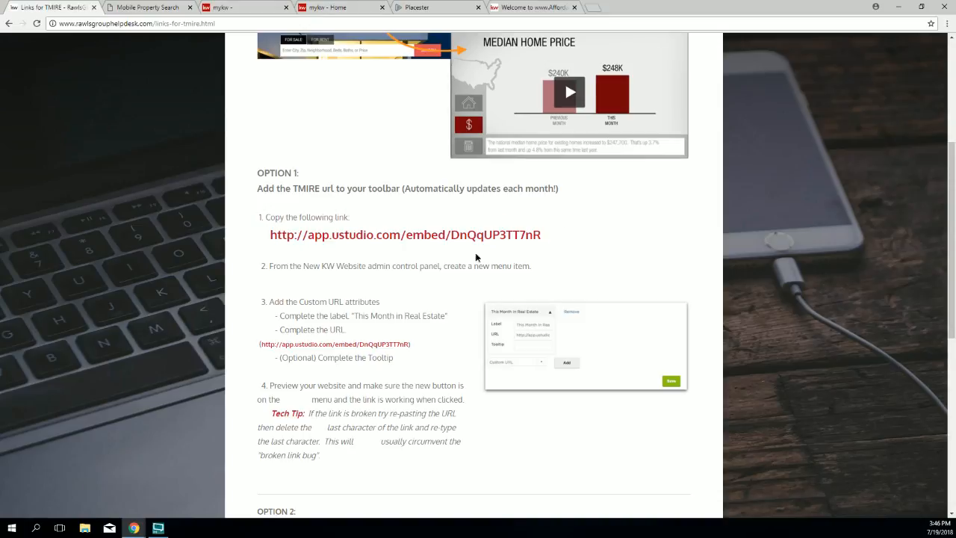
drag(433, 234, 427, 234)
click(384, 245)
triple_click(383, 239)
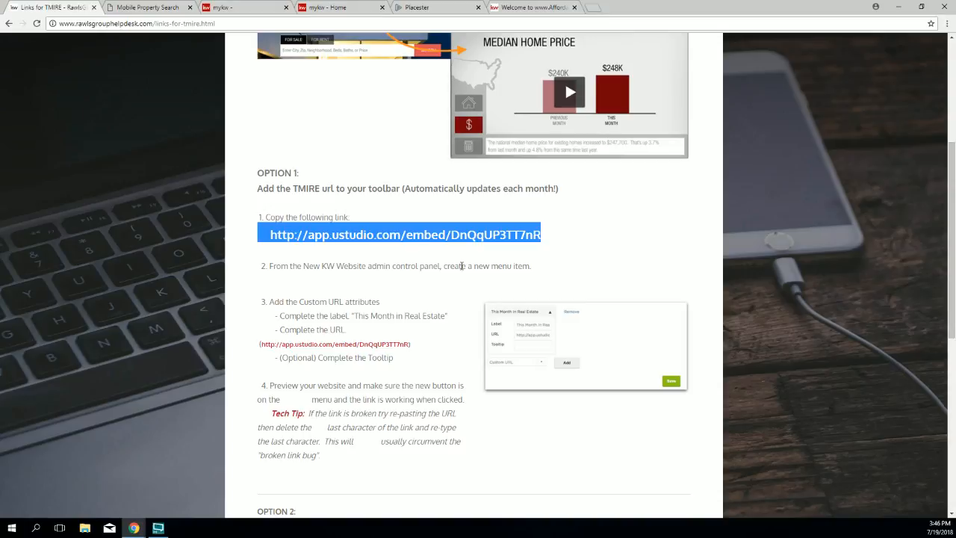
click(486, 257)
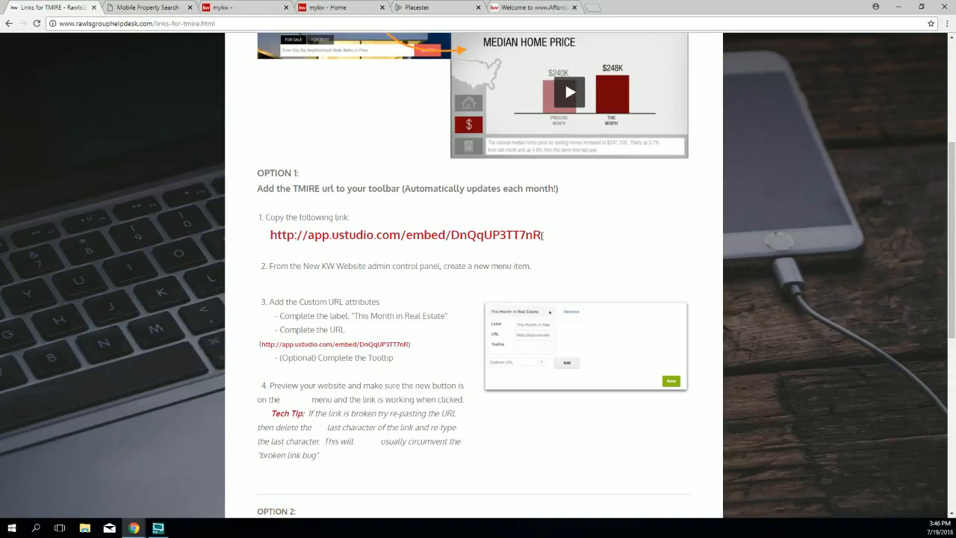
drag(541, 235, 263, 235)
click(308, 249)
drag(542, 234, 269, 234)
right_click(287, 233)
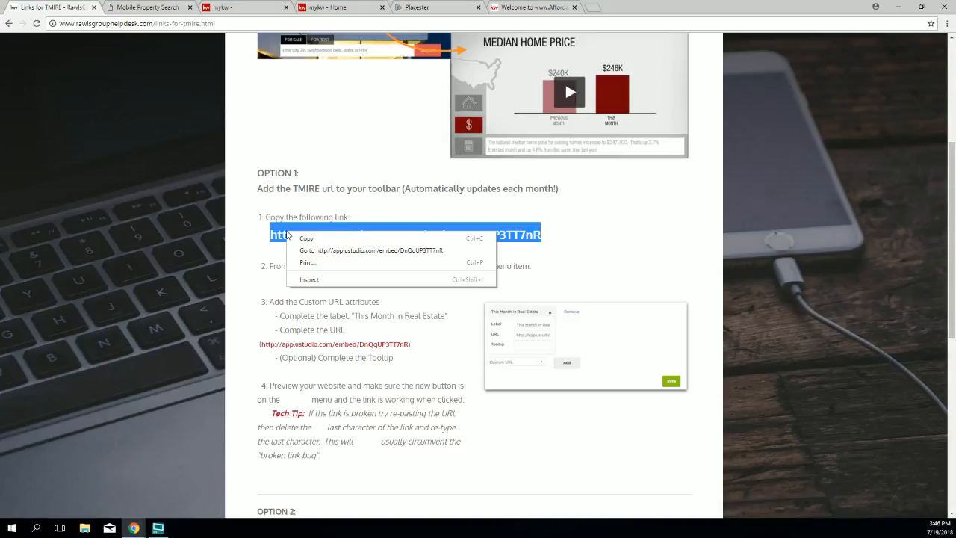
click(295, 239)
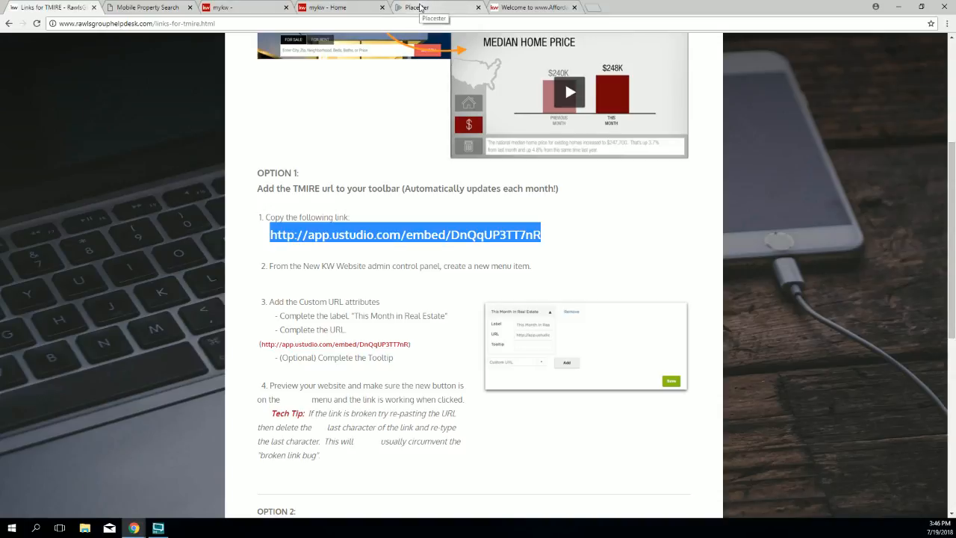
Step: Paste the ustudio TMIRE video link as KW Video Update's URL, retyping its final R
click(420, 7)
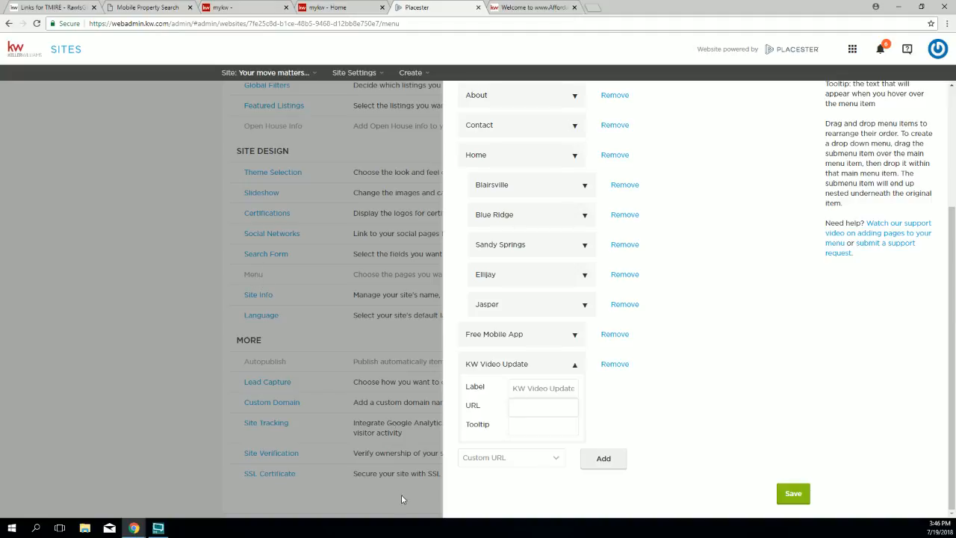
right_click(530, 409)
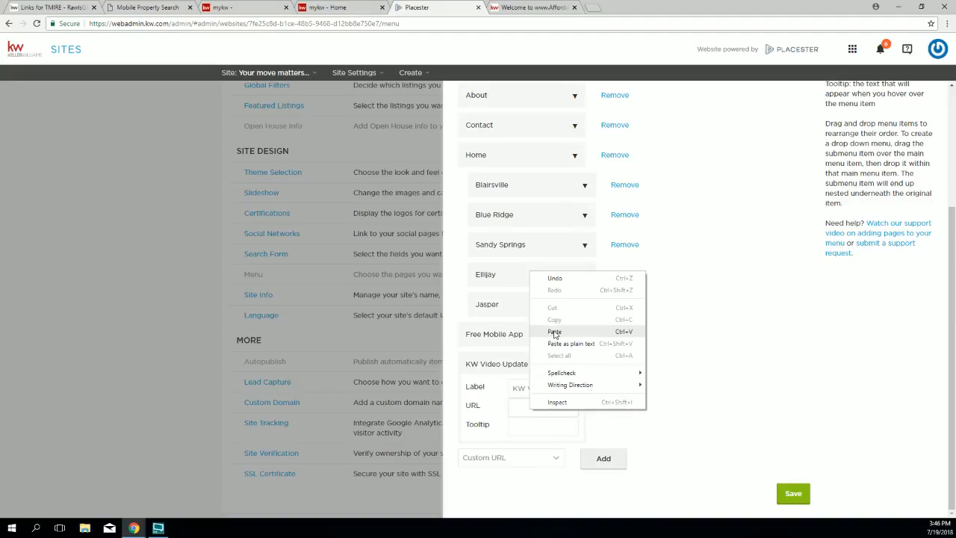
click(553, 331)
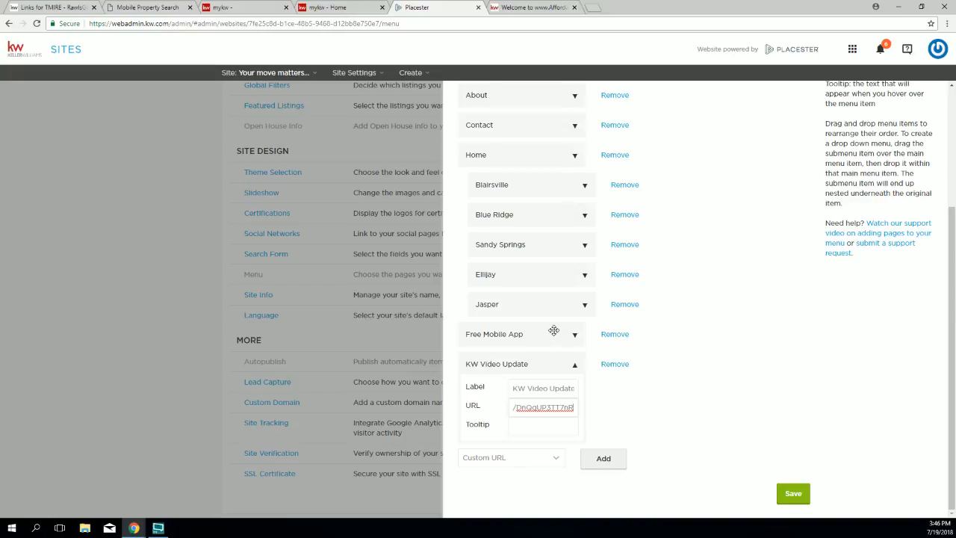
key(BackSpace)
text(R)
Step: Set the tooltip 'Check back each month for the next installment of This Month In Raal Estate' and save
click(543, 429)
text(Check back )
text(each month for the n)
text(ext inst)
text(allment of)
text( This Mon)
text(th In Ra)
text(al Estat)
text(e)
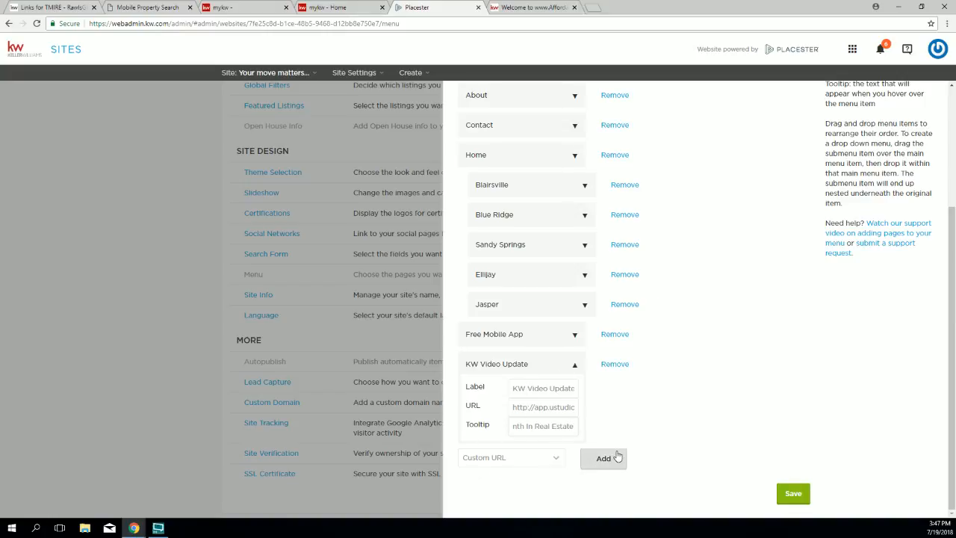
click(789, 495)
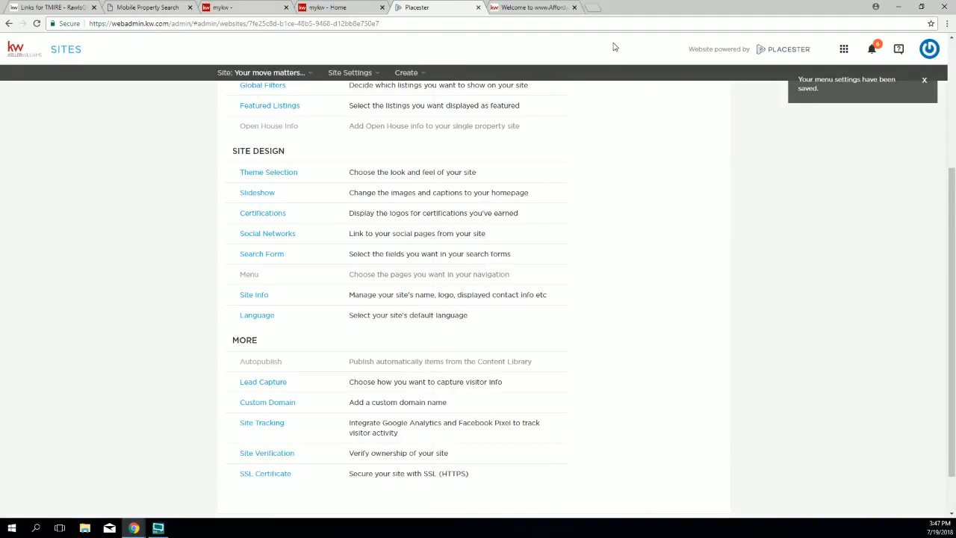
Step: Reload the live site, open KW VIDEO UPDATE, play then pause the July 2018 video, and return to Placester
click(531, 14)
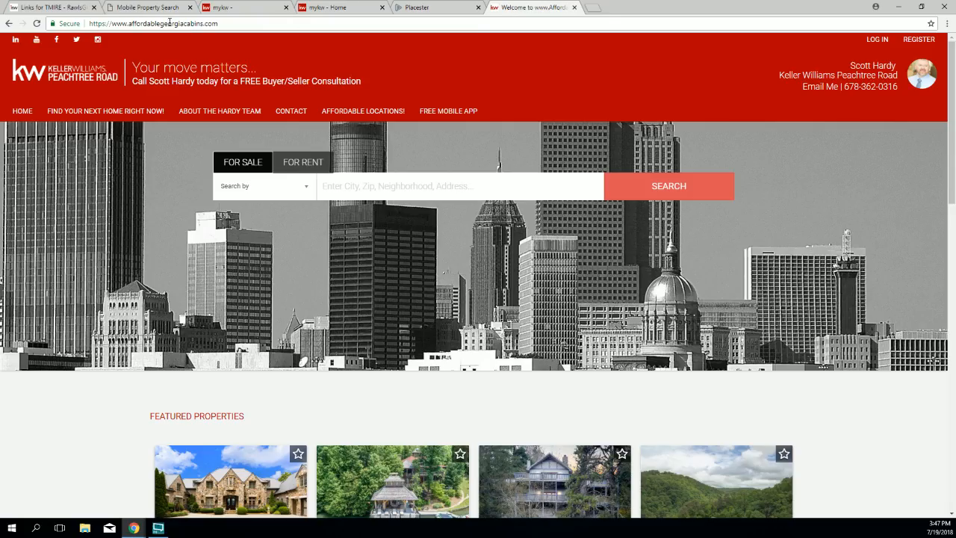
click(39, 24)
click(521, 112)
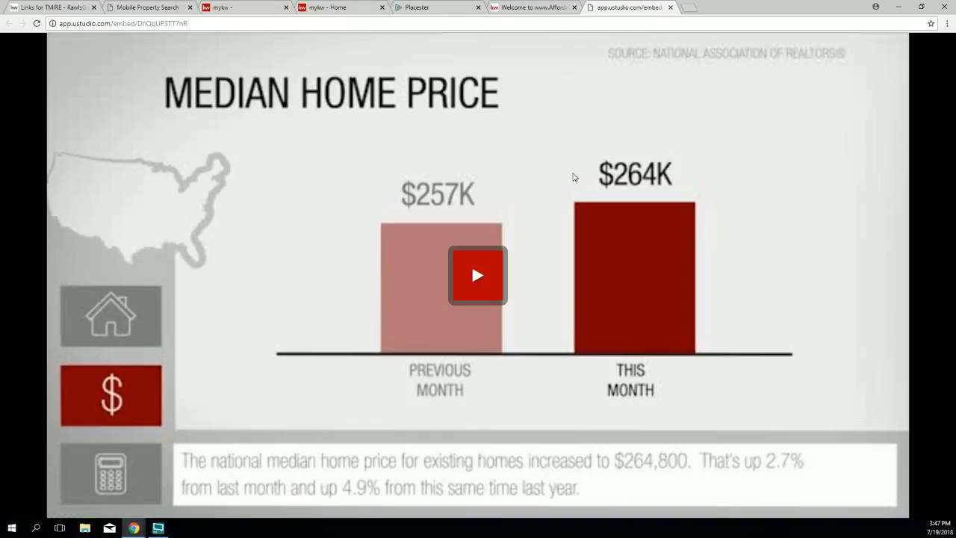
click(472, 273)
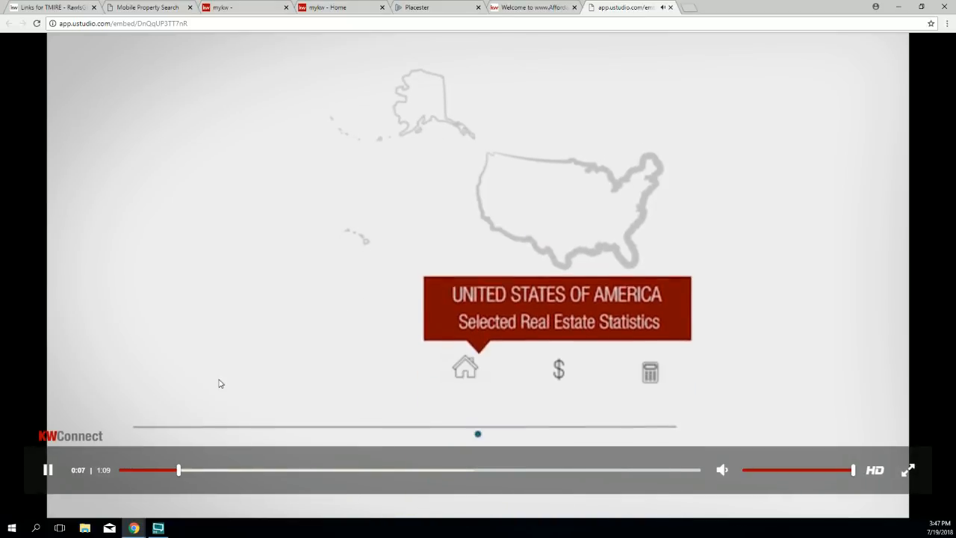
click(47, 469)
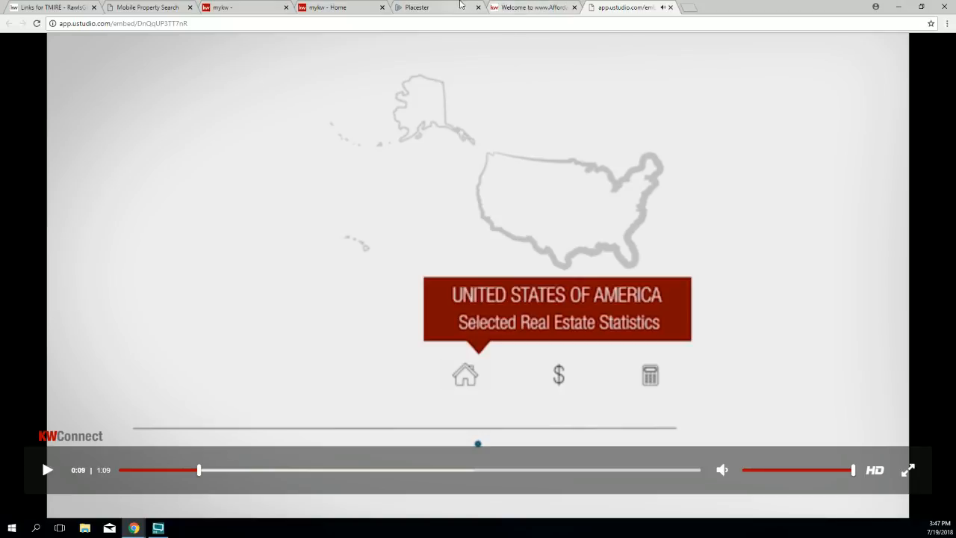
click(430, 7)
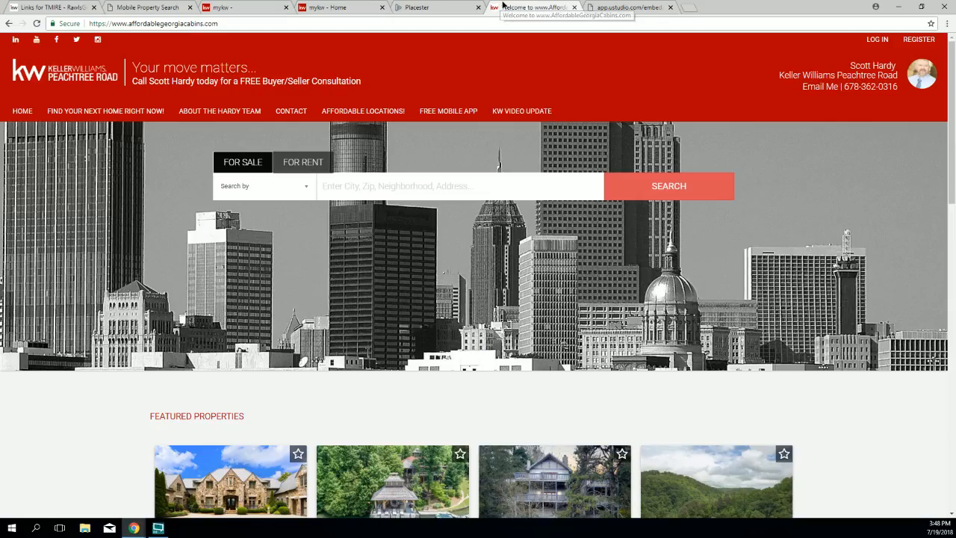
Step: Return to the live KW homepage and check the KW VIDEO UPDATE tooltip in its navigation
click(504, 6)
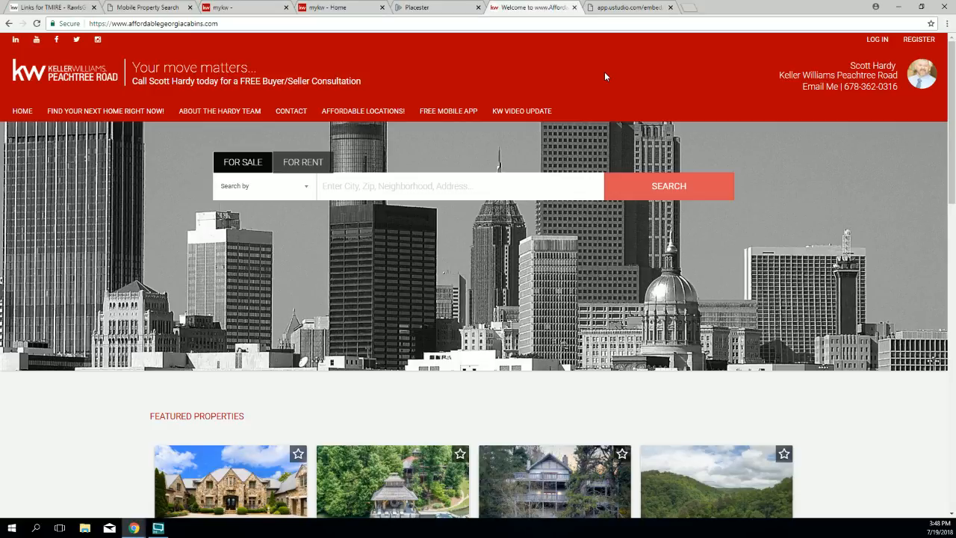
Step: In Placester's menu settings, add a new Home item to the bottom of the menu
mouse_move(385, 109)
click(432, 9)
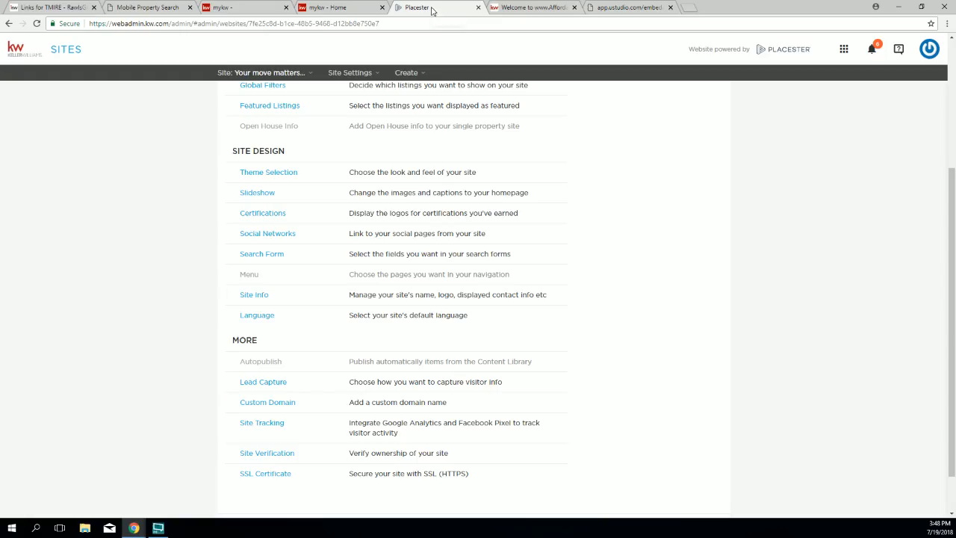
click(250, 276)
scroll(687, 336, down, 2)
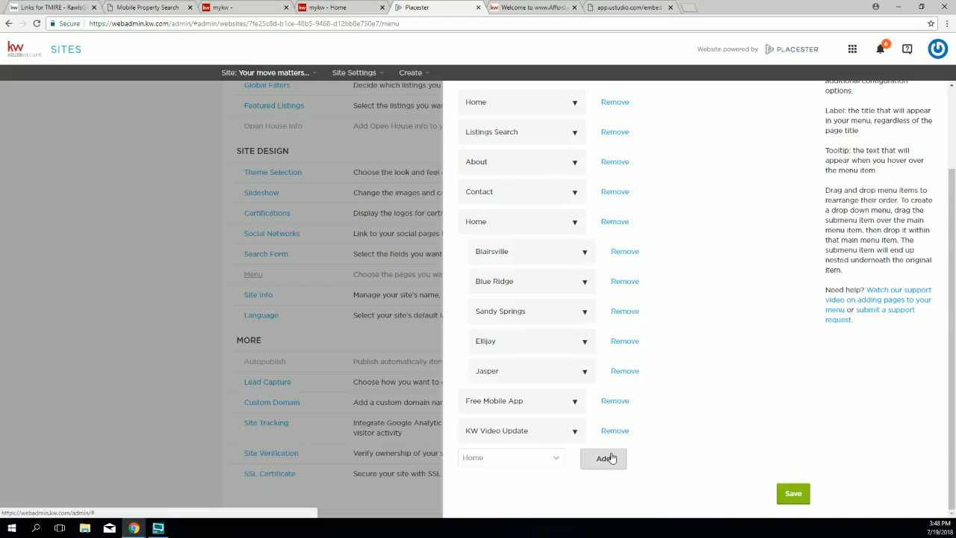
click(560, 458)
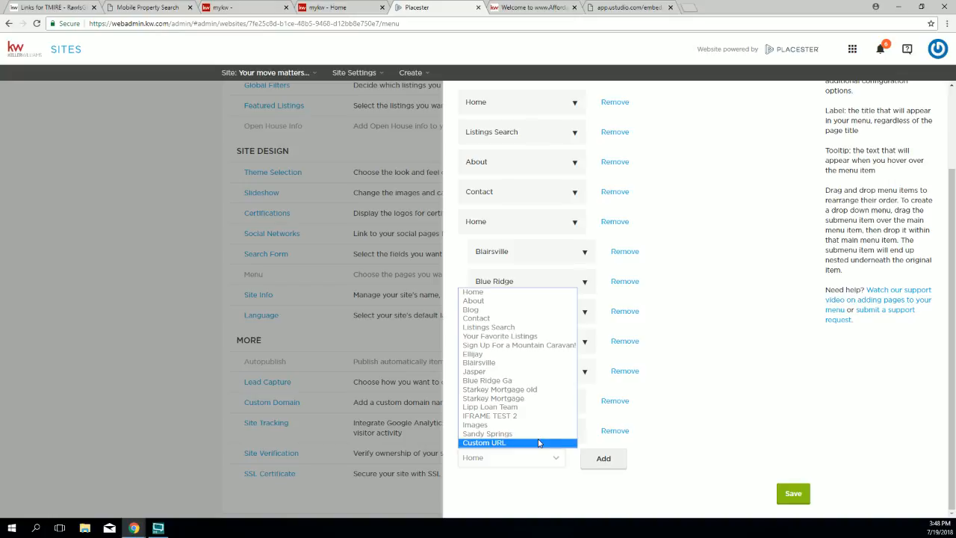
click(481, 294)
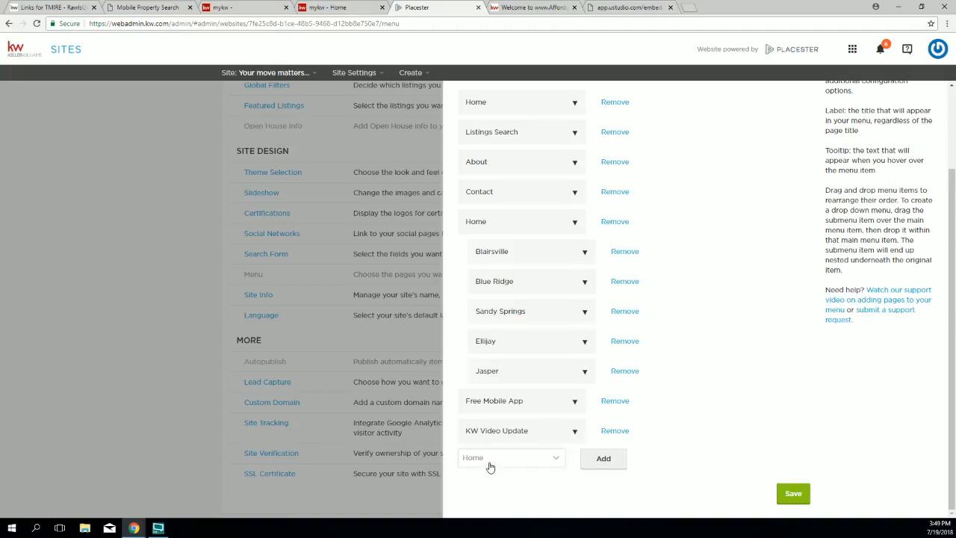
click(612, 463)
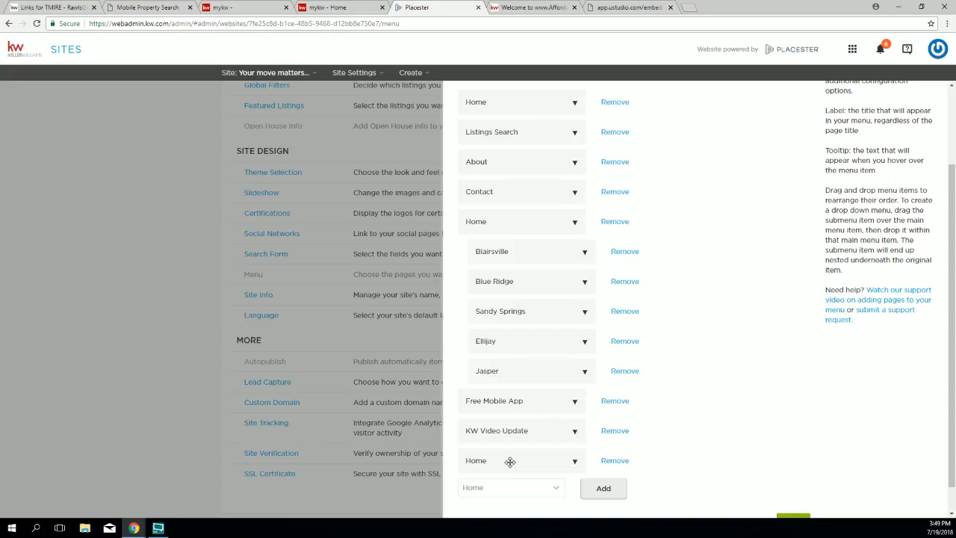
Step: Relabel the new Home item 'Resources' with an empty tooltip and save the menu
scroll(667, 433, down, 1)
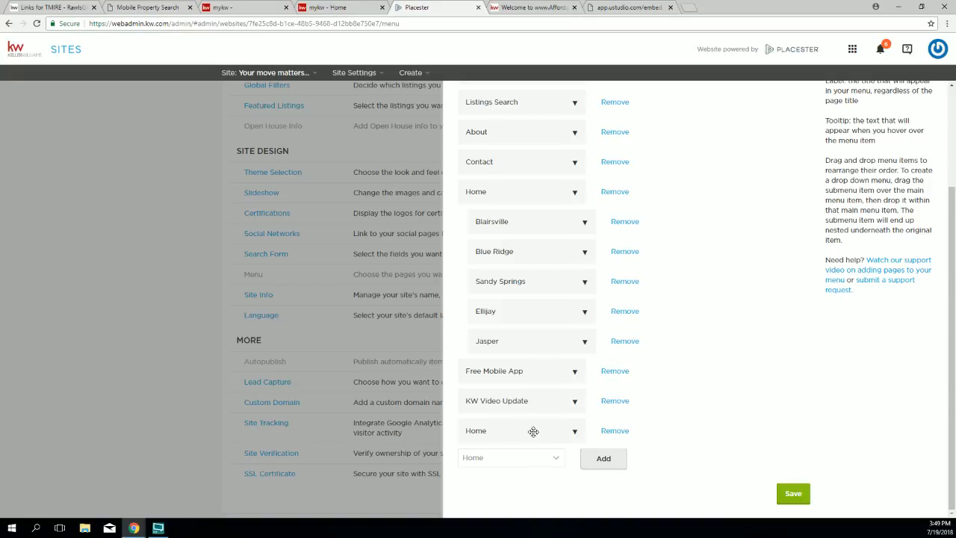
click(574, 432)
scroll(570, 432, down, 1)
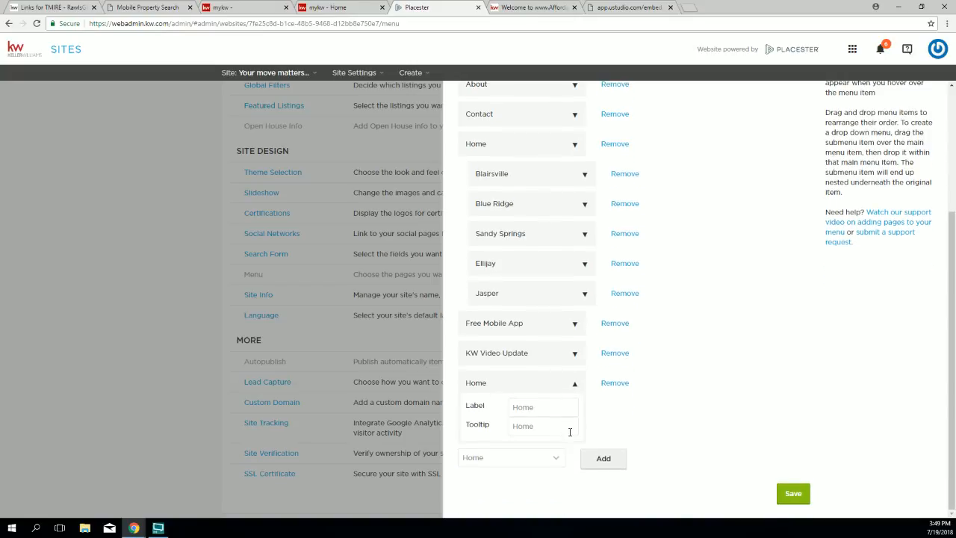
double_click(540, 409)
text(Resources)
key(Tab)
key(BackSpace)
click(795, 495)
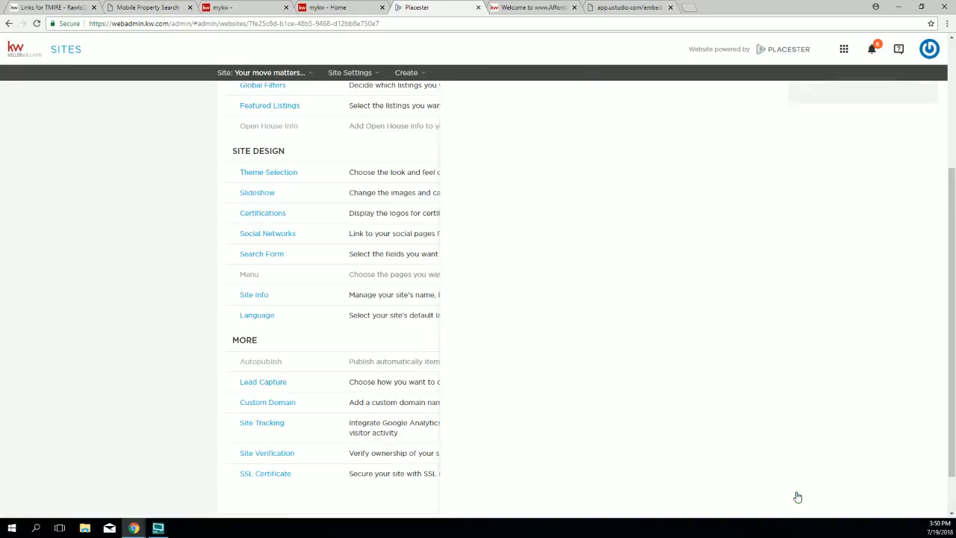
Step: Reload the live KW site to confirm RESOURCES appears in the navigation, then return to Placester
click(534, 8)
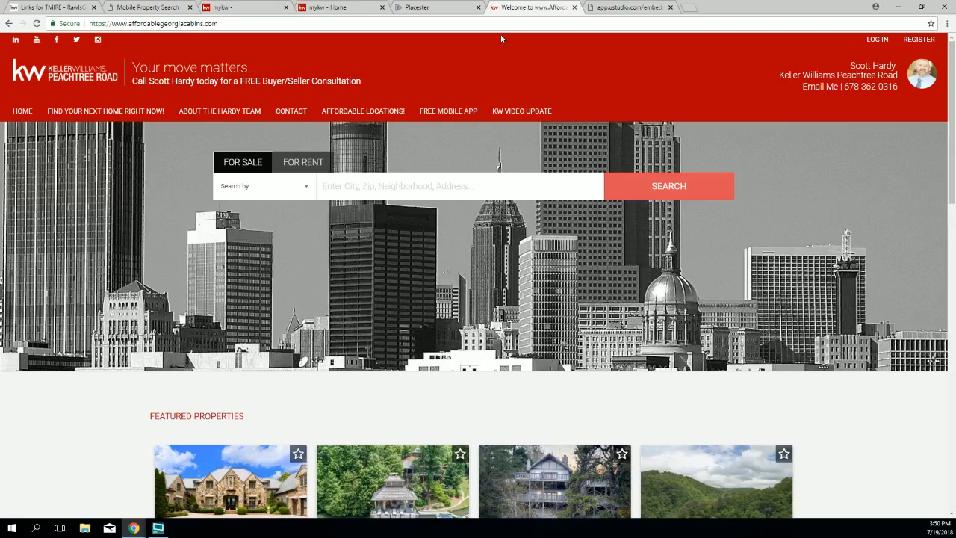
click(36, 24)
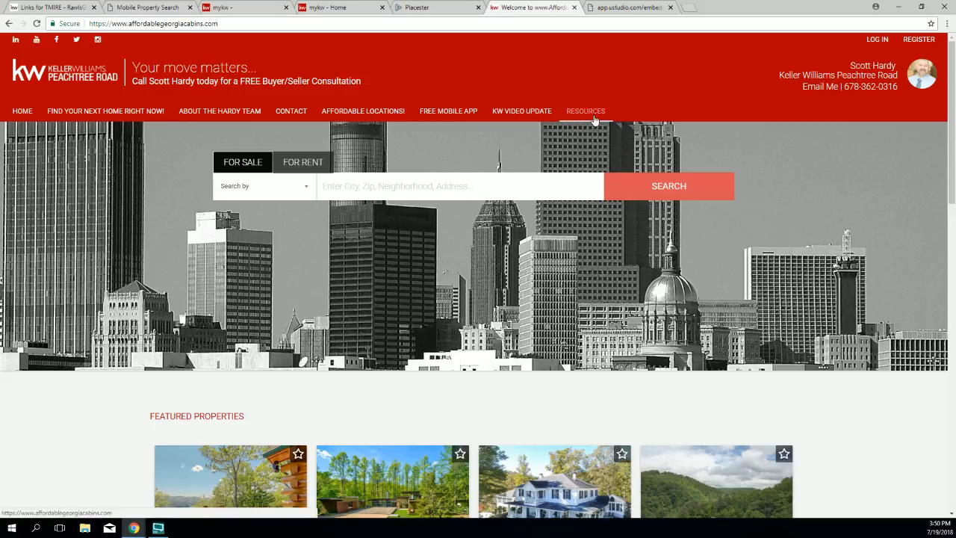
drag(448, 111, 586, 129)
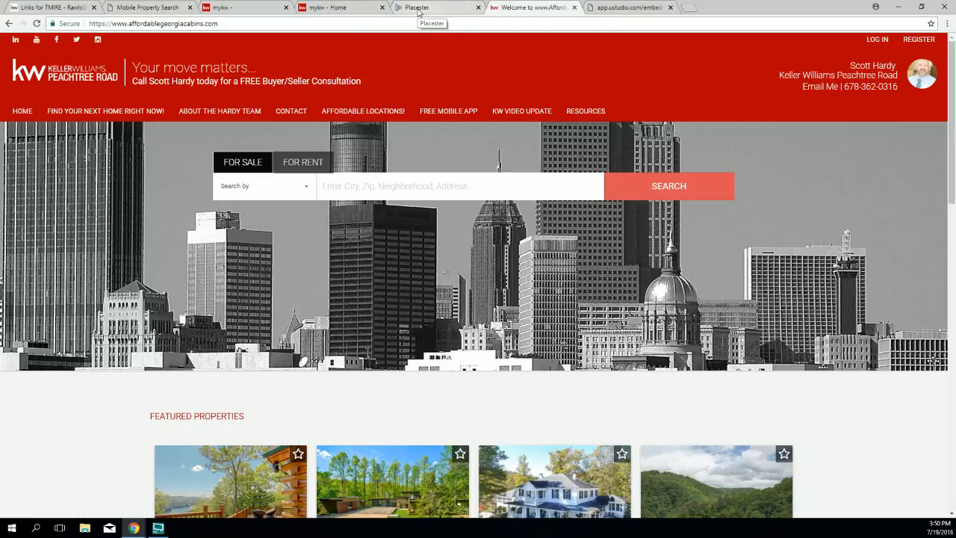
click(418, 9)
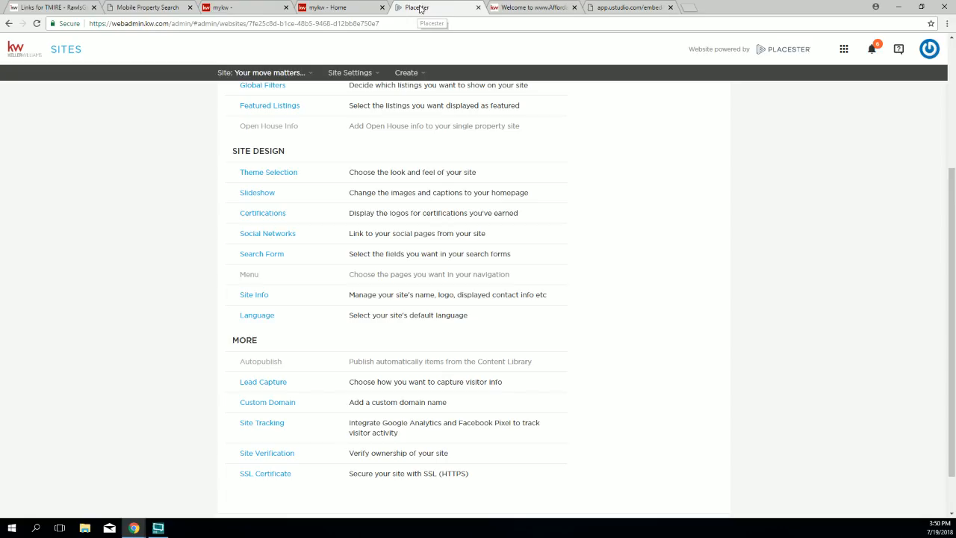
Step: Open the menu settings and check the bottom item's label reads Resources
click(249, 282)
scroll(710, 341, down, 3)
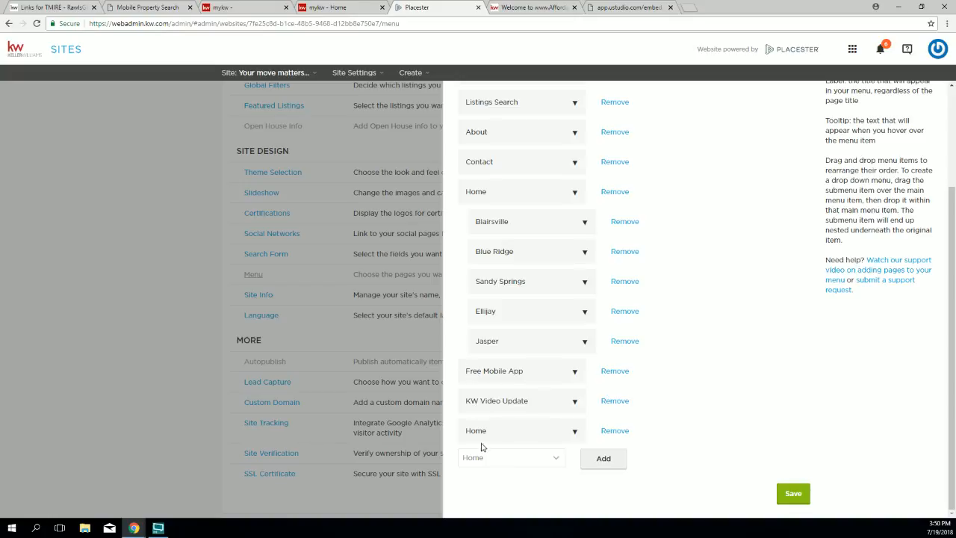
click(574, 433)
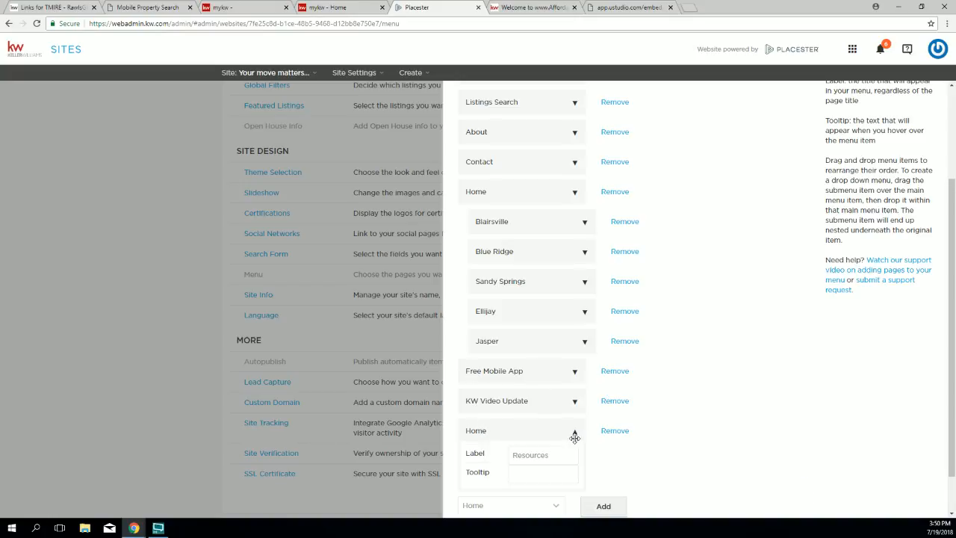
mouse_move(556, 454)
mouse_down()
mouse_move(502, 451)
mouse_move(559, 455)
mouse_up()
double_click(558, 455)
click(576, 431)
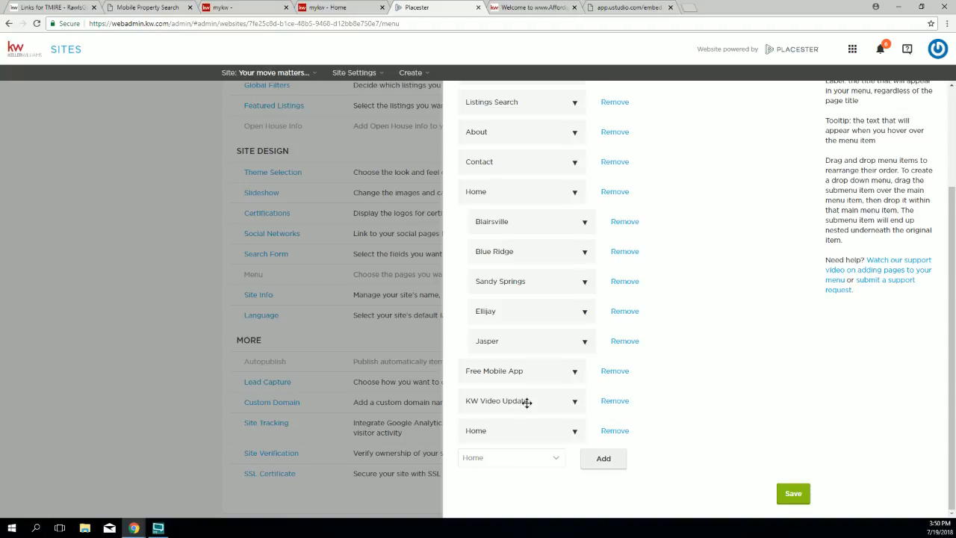
Step: Drag KW Video Update beneath the Resources item to nest it, and save the menu
drag(525, 402, 543, 466)
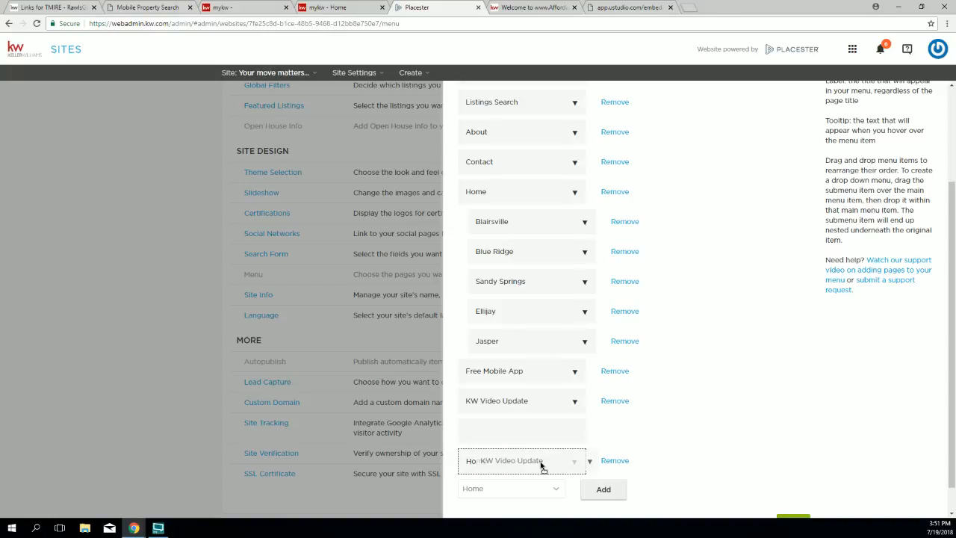
drag(542, 466, 540, 465)
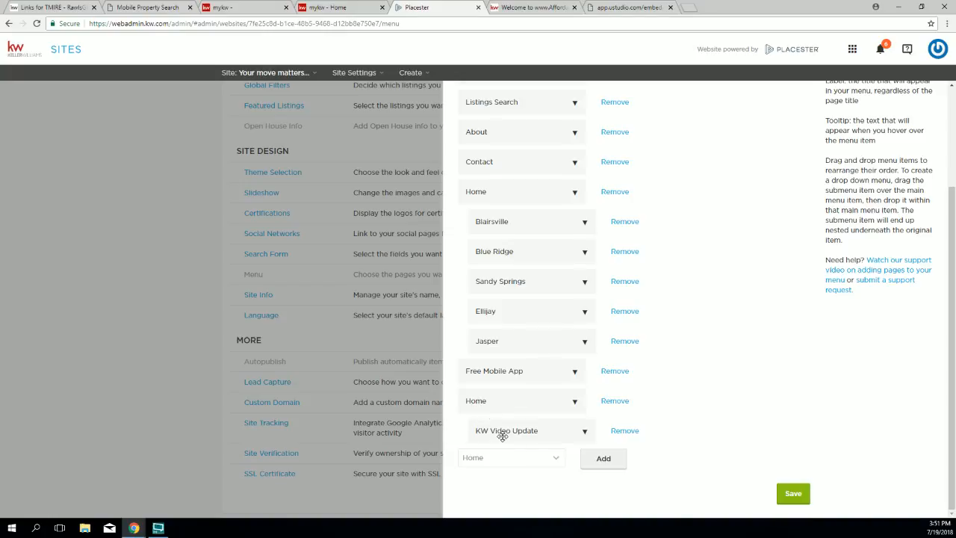
click(794, 494)
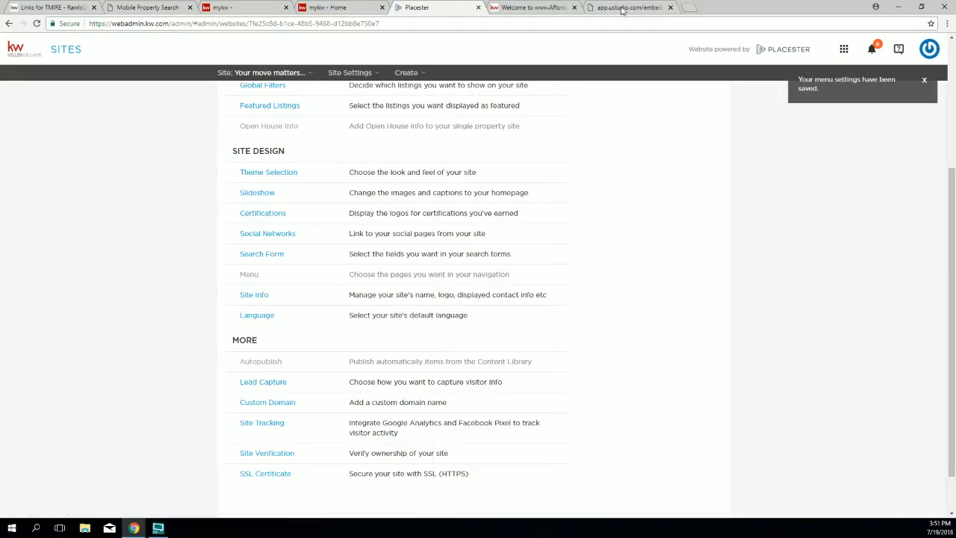
Step: Reload the live KW site and check the RESOURCES dropdown, then return to Placester
click(532, 8)
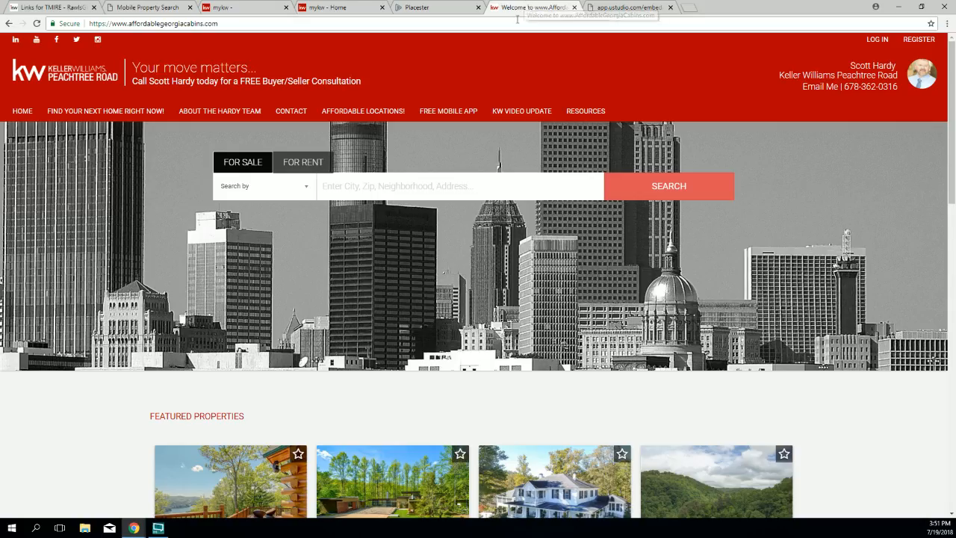
click(36, 23)
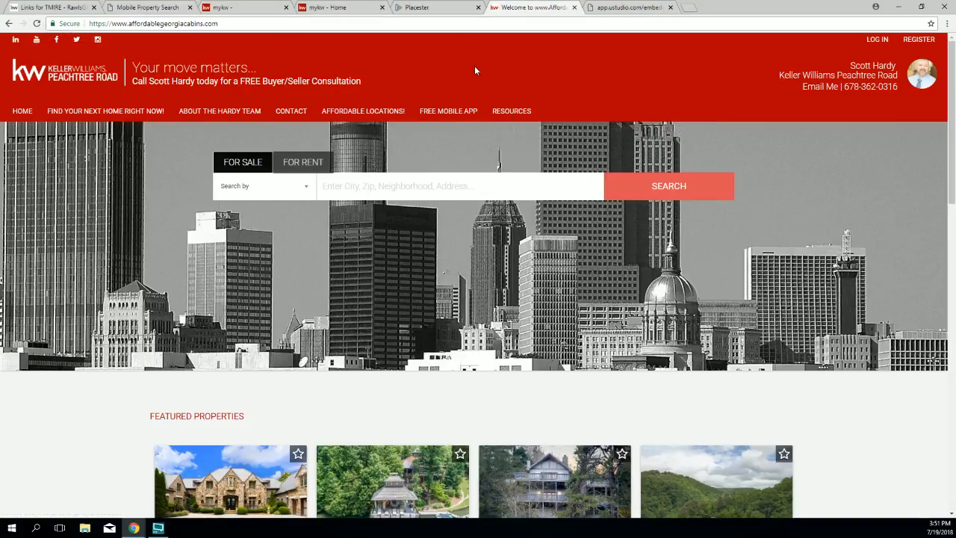
mouse_move(504, 115)
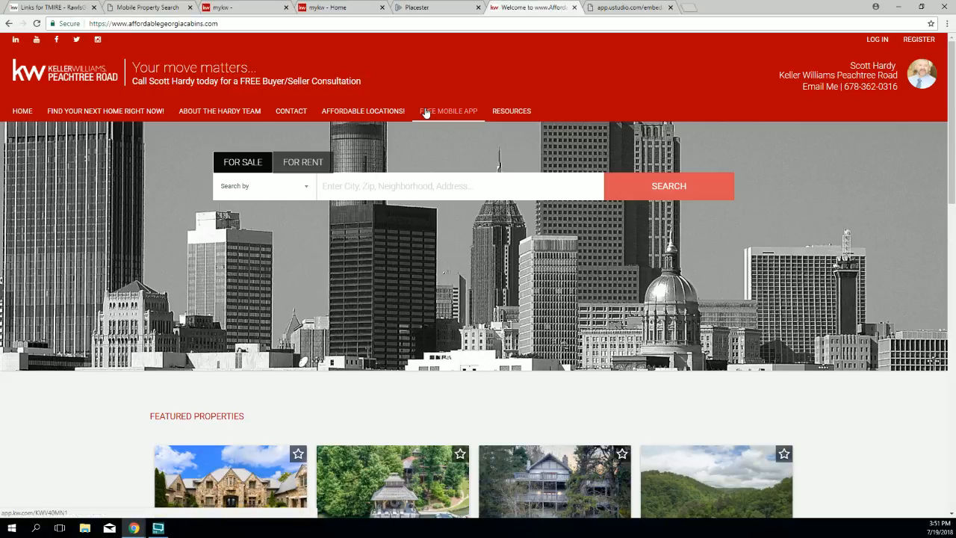
click(419, 9)
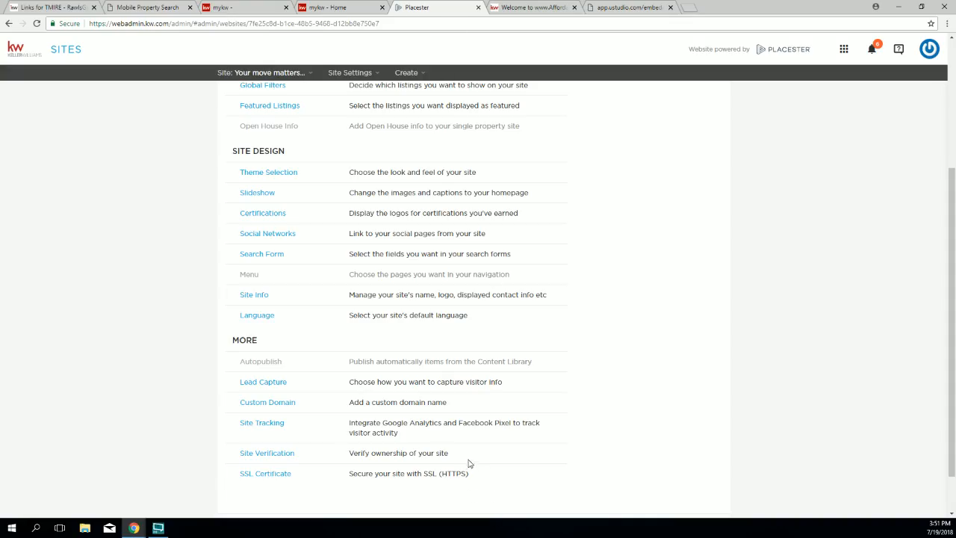
Step: Drag Free Mobile App under the Resources menu item beside KW Video Update, and save
click(252, 276)
scroll(655, 452, down, 3)
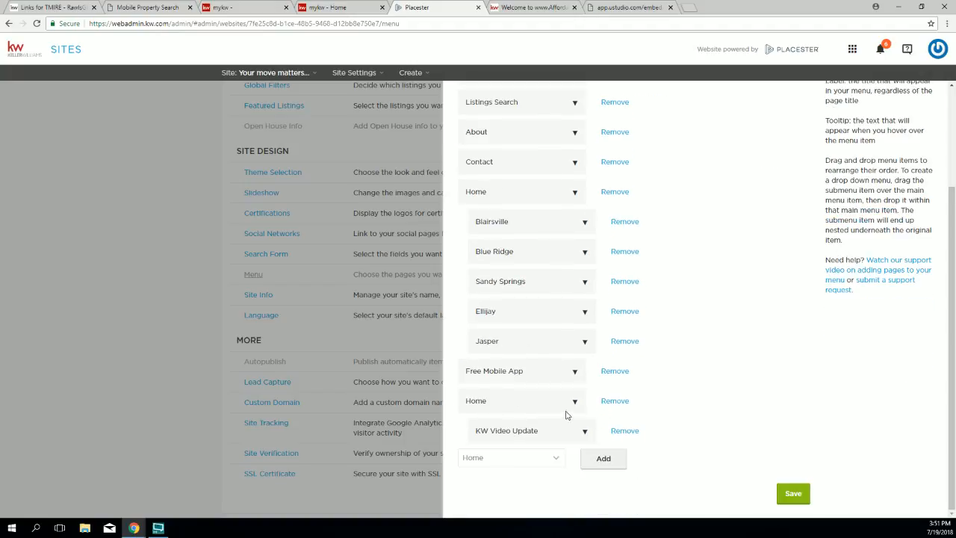
drag(495, 370, 510, 430)
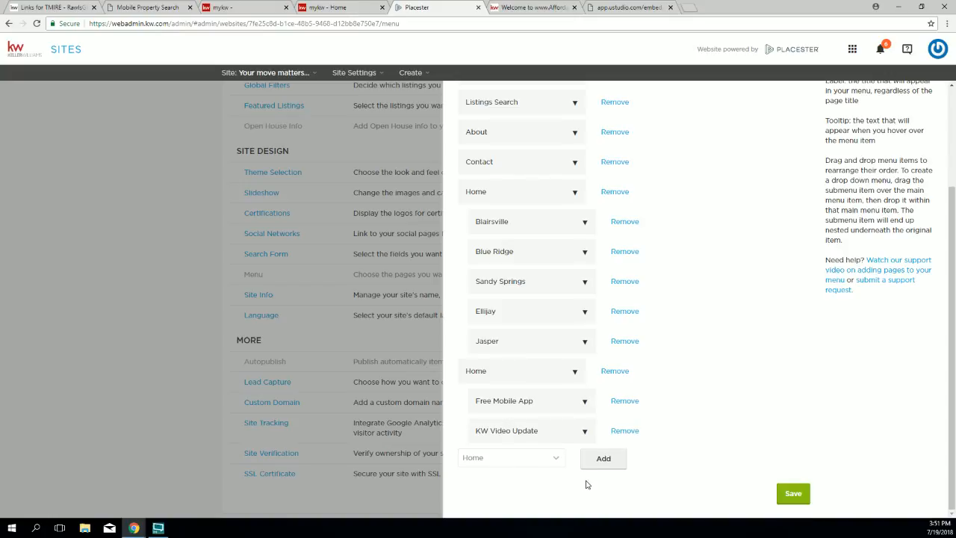
click(791, 495)
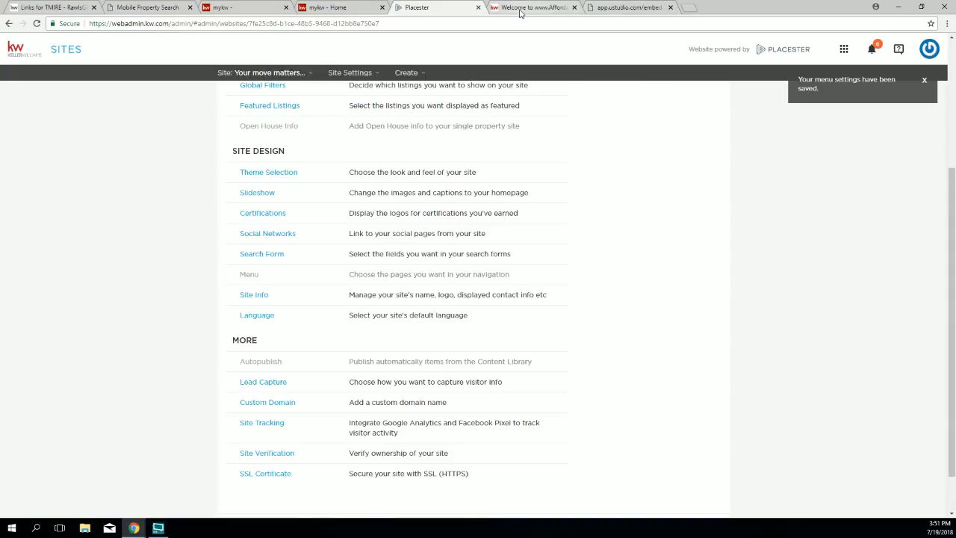
Step: On the live site, open KW VIDEO UPDATE from the RESOURCES dropdown to test the video link
click(521, 9)
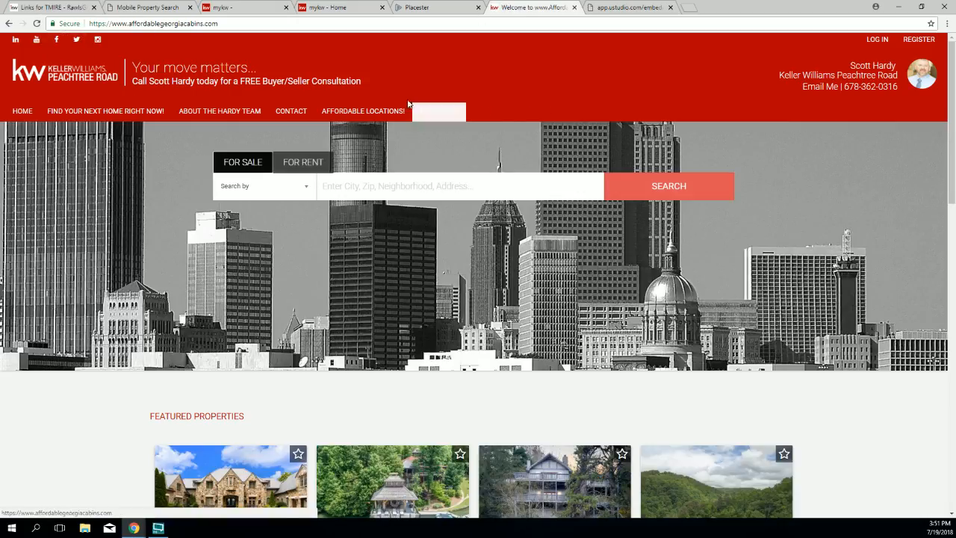
mouse_move(437, 114)
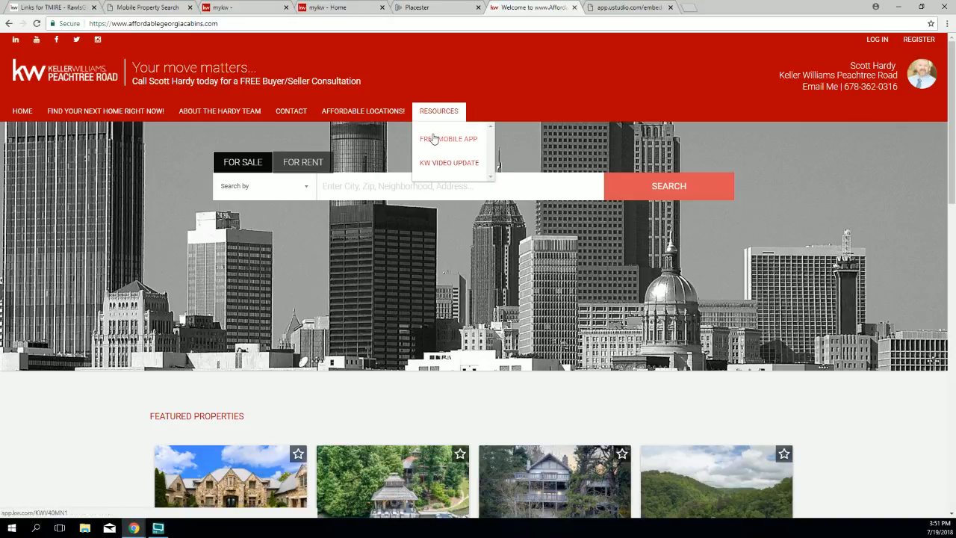
click(436, 163)
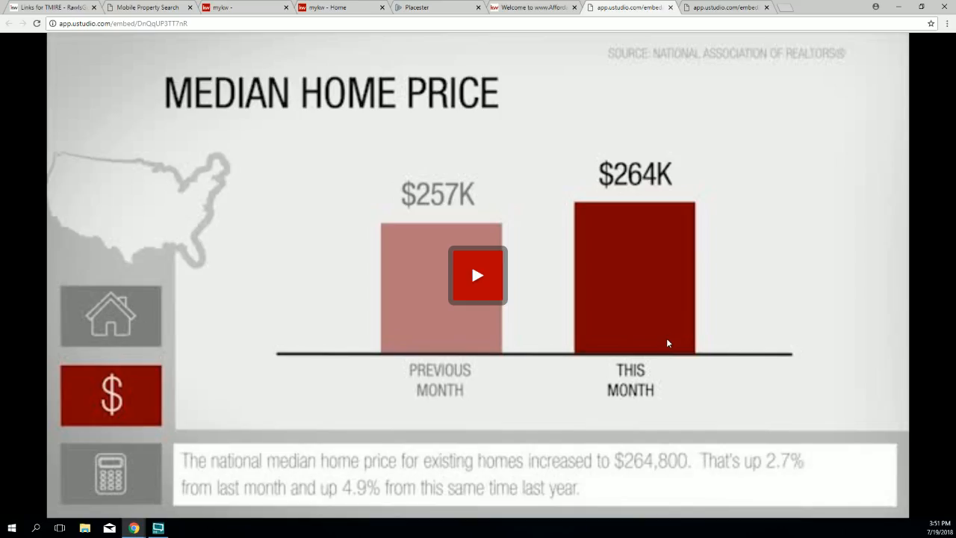
Step: Close the video tabs and the live KW site tab, returning to Placester
click(670, 9)
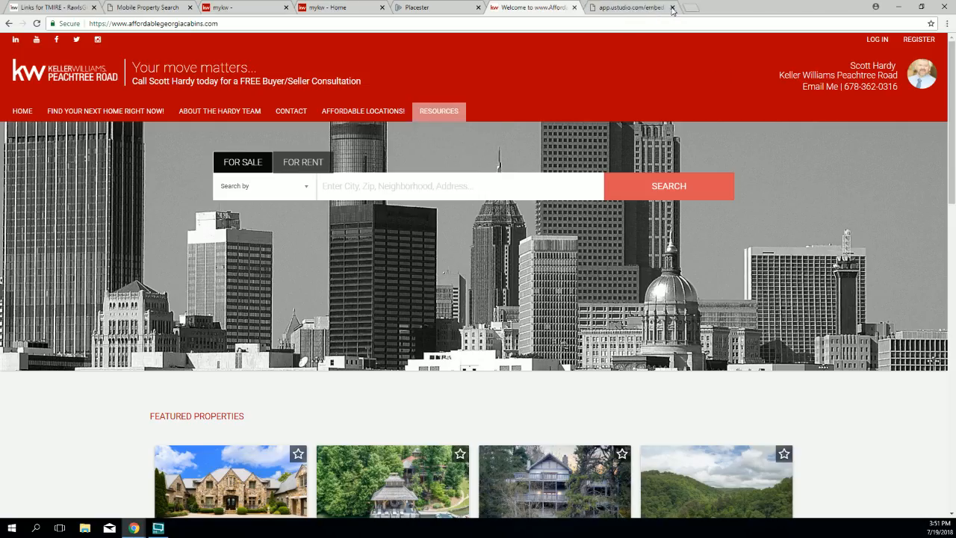
click(640, 8)
click(671, 8)
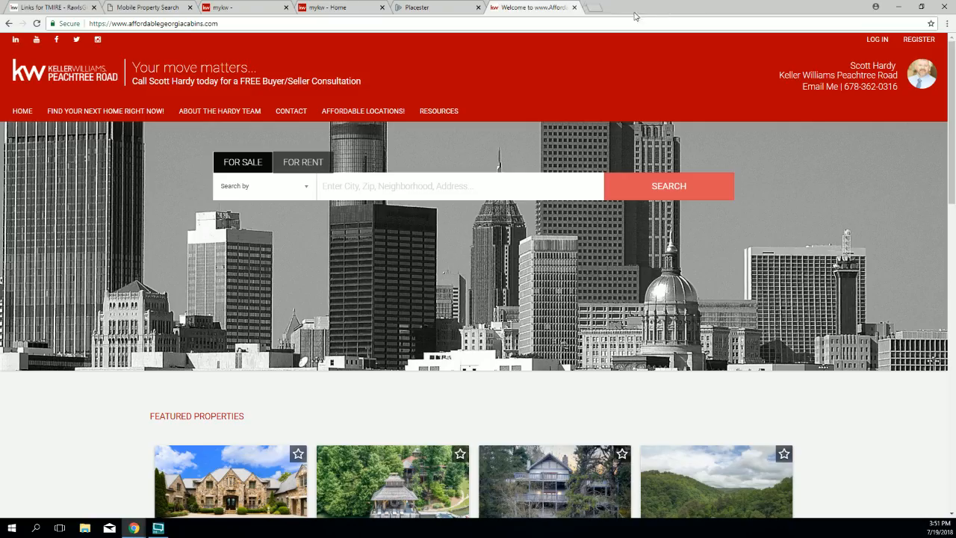
click(575, 7)
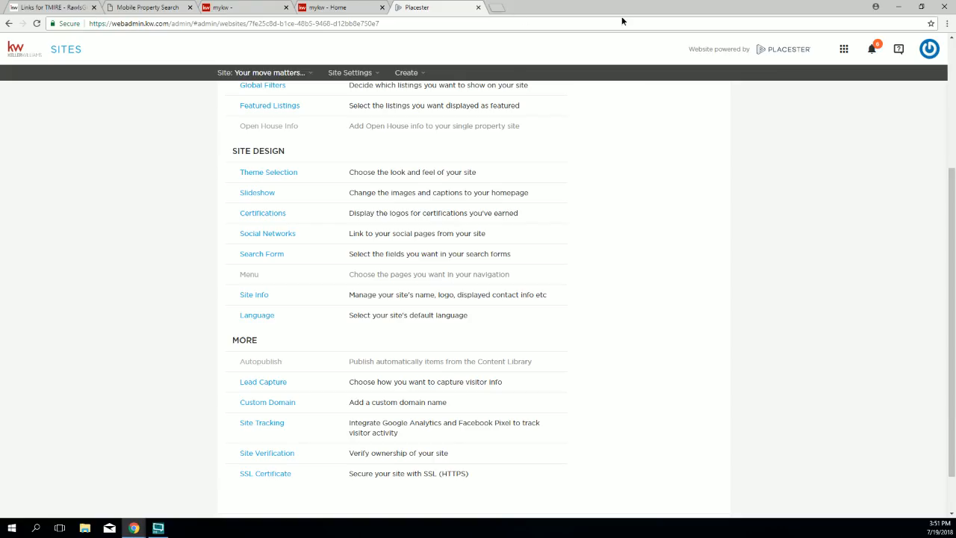